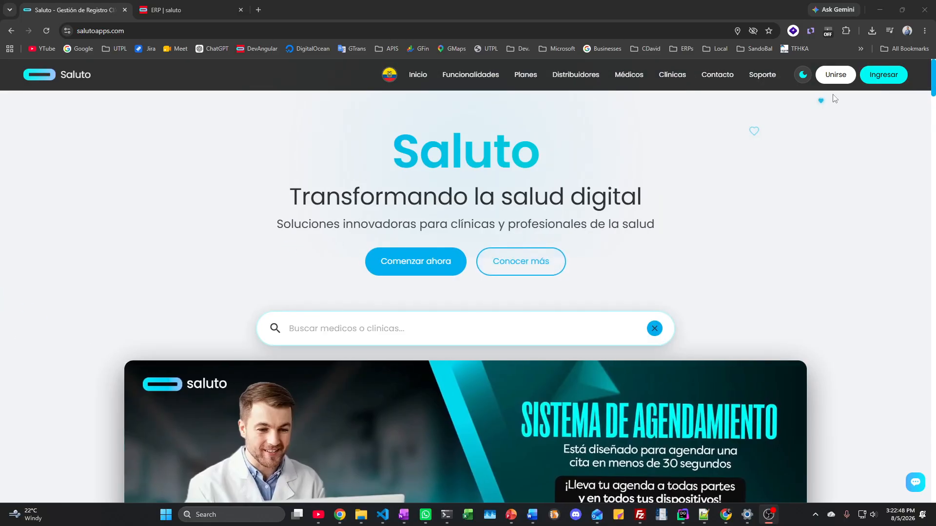
Step: Open the Clínicas directory and scroll through its 27 registered clinic cards
click(673, 74)
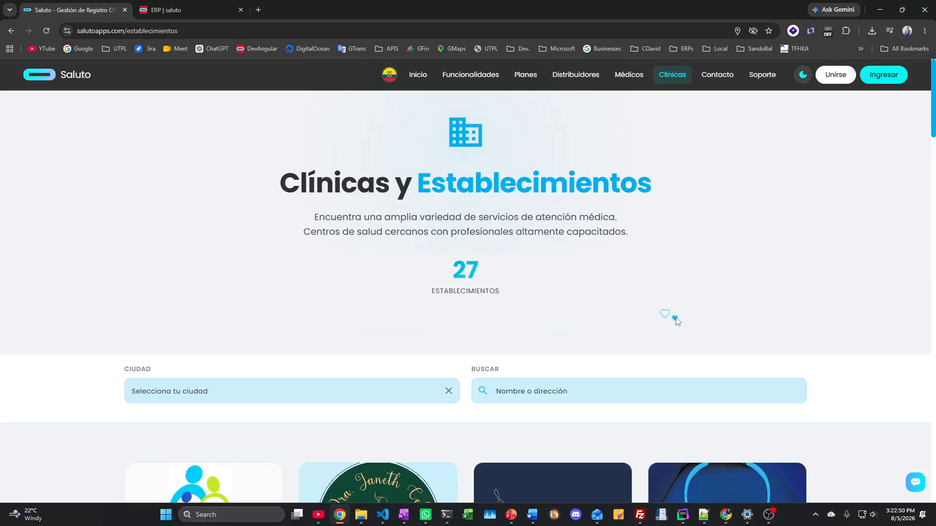
scroll(667, 317, down, 4)
scroll(533, 315, down, 4)
scroll(531, 309, down, 15)
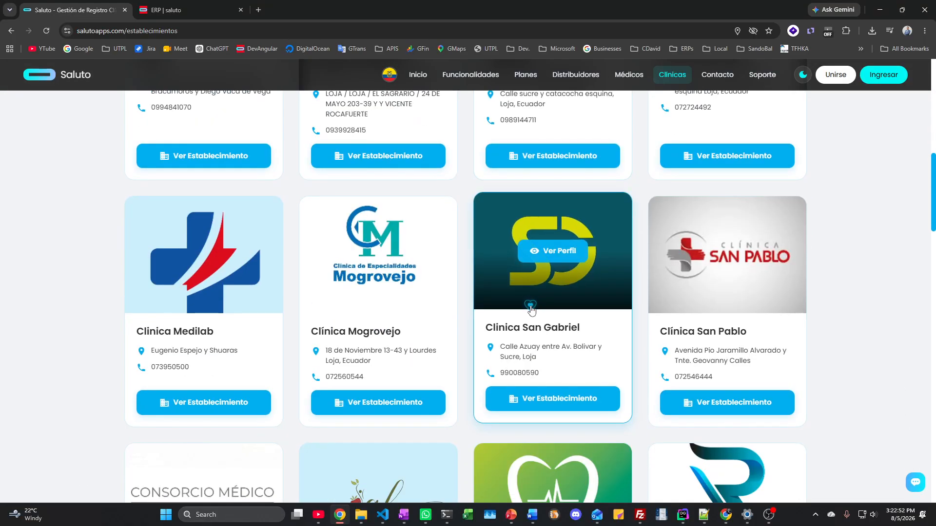
scroll(531, 310, up, 12)
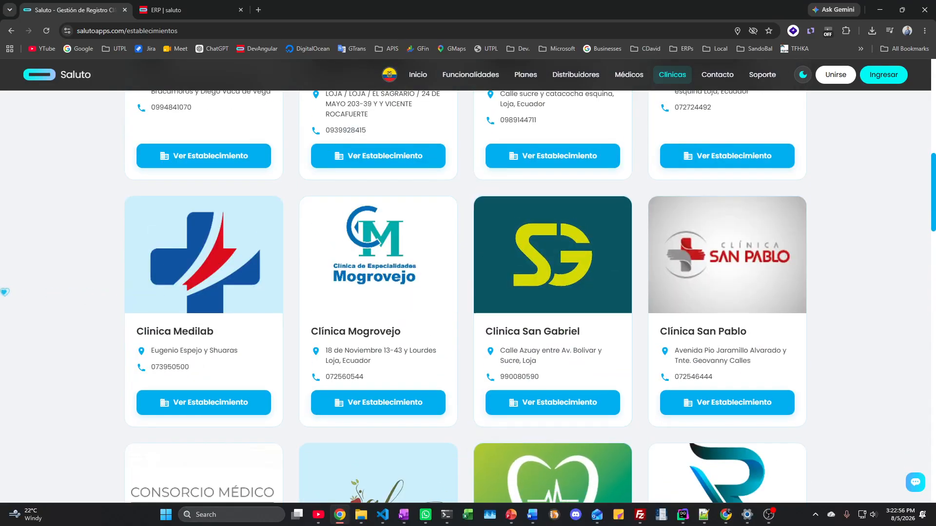
key(alt+Tab)
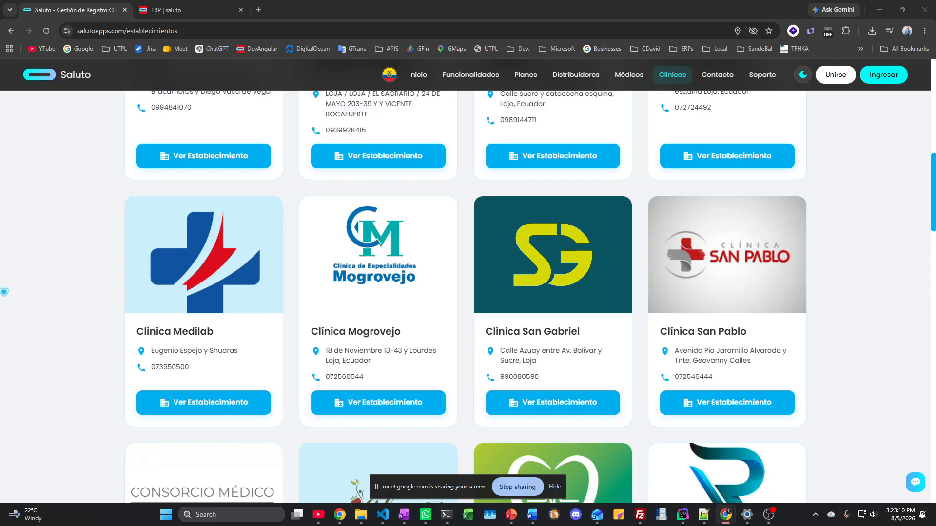
scroll(92, 349, up, 10)
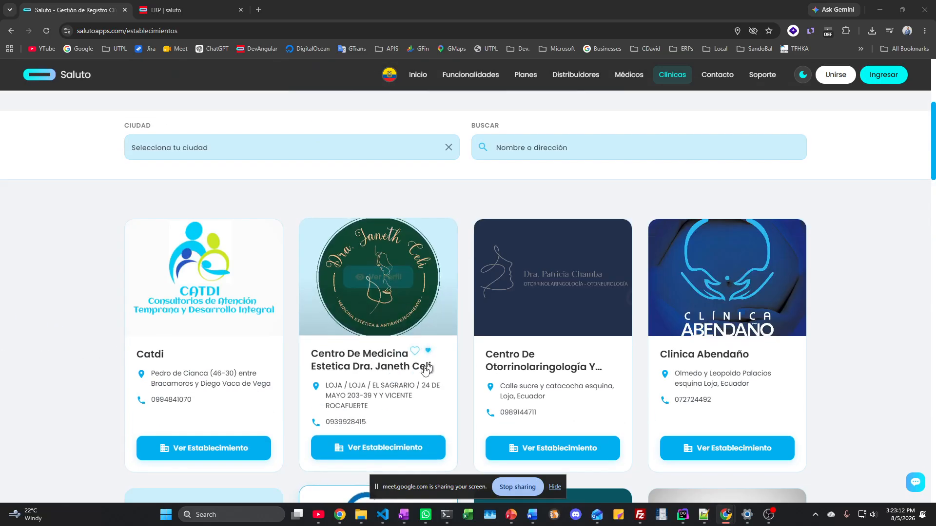
scroll(511, 285, down, 4)
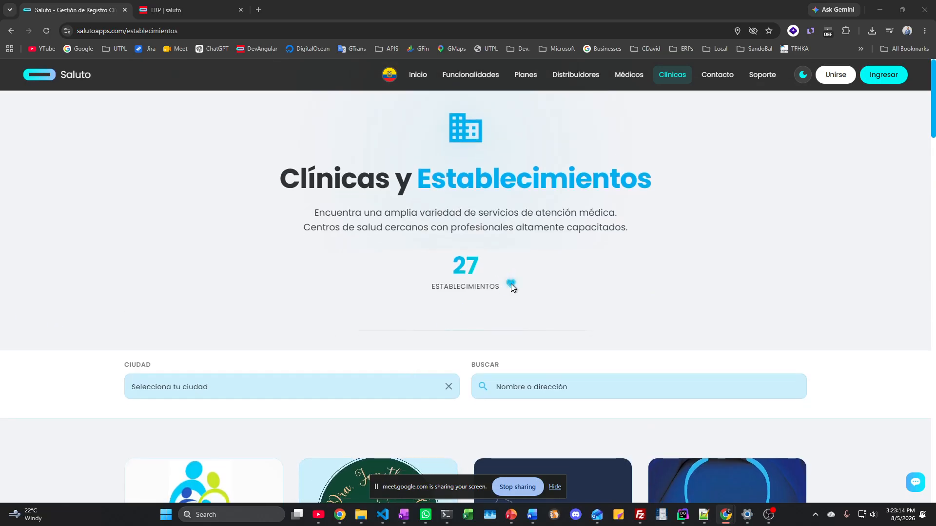
scroll(511, 285, down, 8)
Step: Open the Clinica Medilab profile and scroll through its doctors, specialties and location map
click(187, 188)
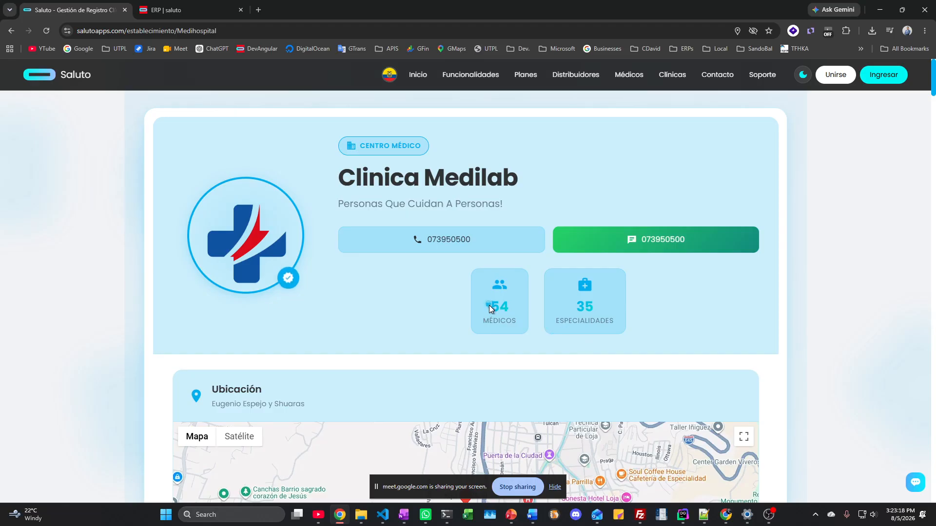
scroll(424, 324, down, 10)
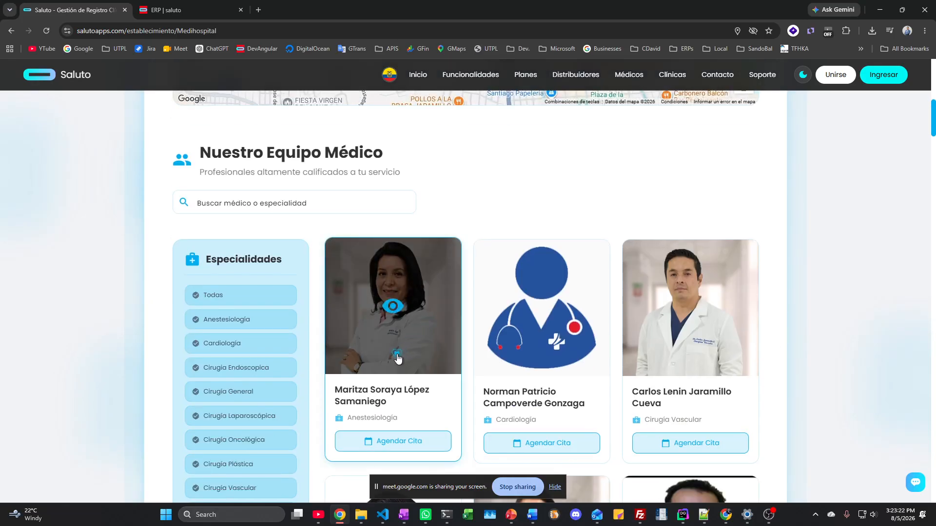
scroll(765, 355, down, 3)
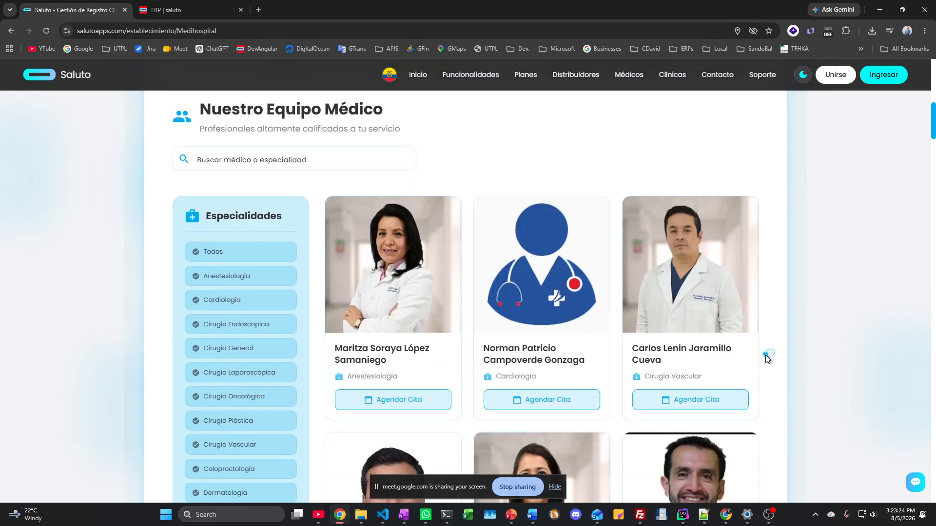
scroll(337, 267, up, 4)
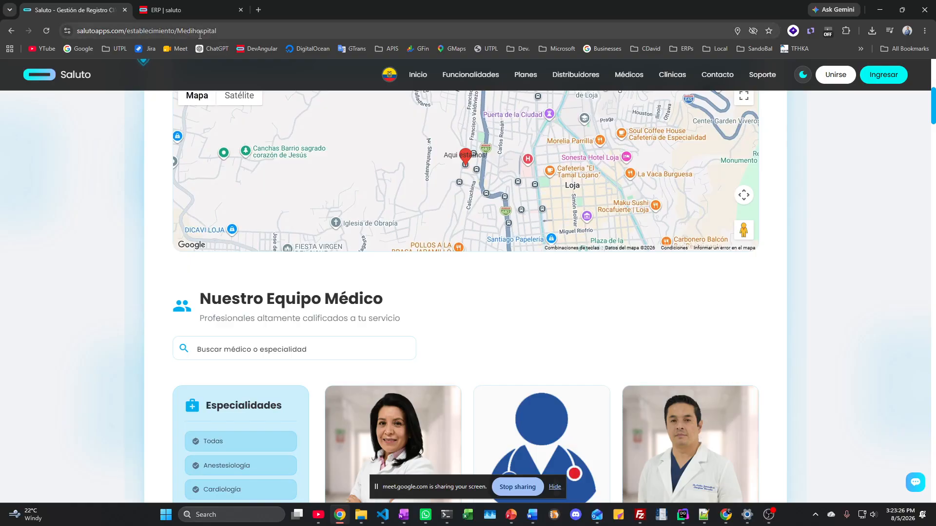
scroll(454, 412, down, 1)
scroll(453, 411, down, 15)
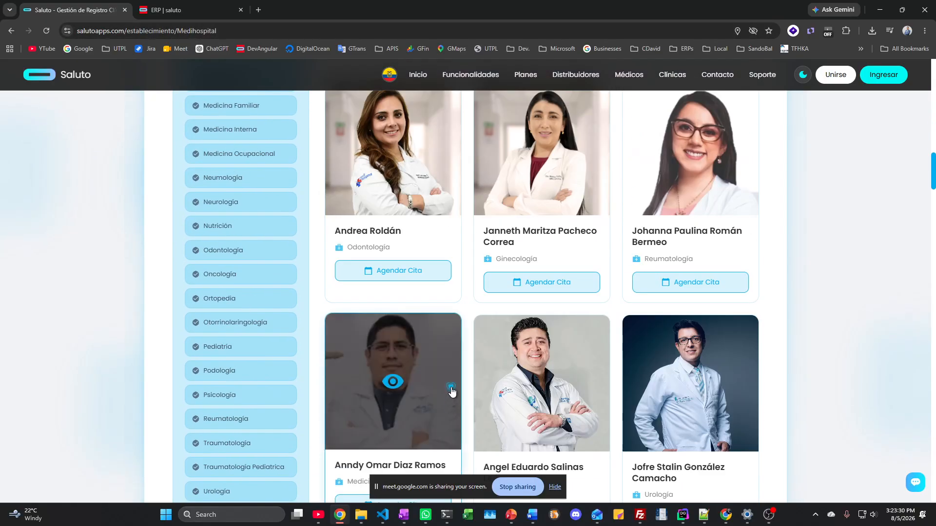
scroll(273, 358, up, 1)
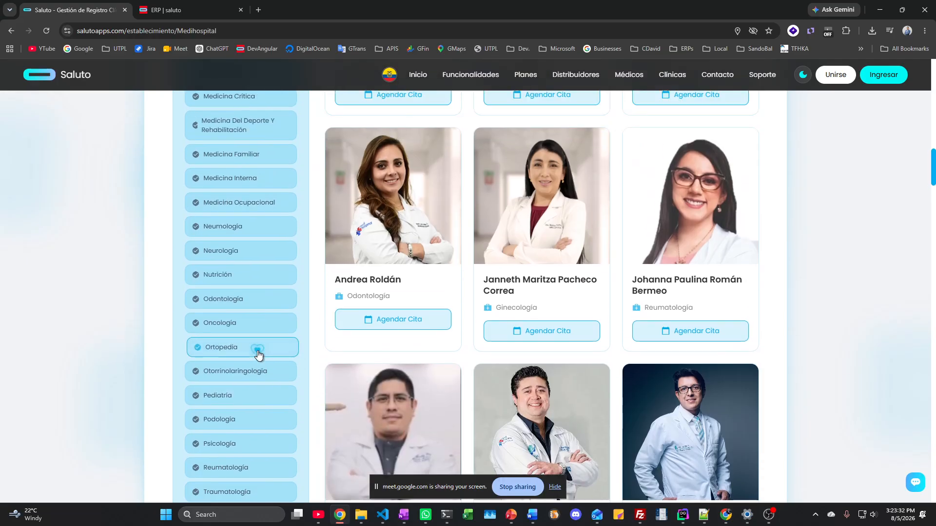
scroll(255, 351, up, 1)
scroll(253, 341, up, 1)
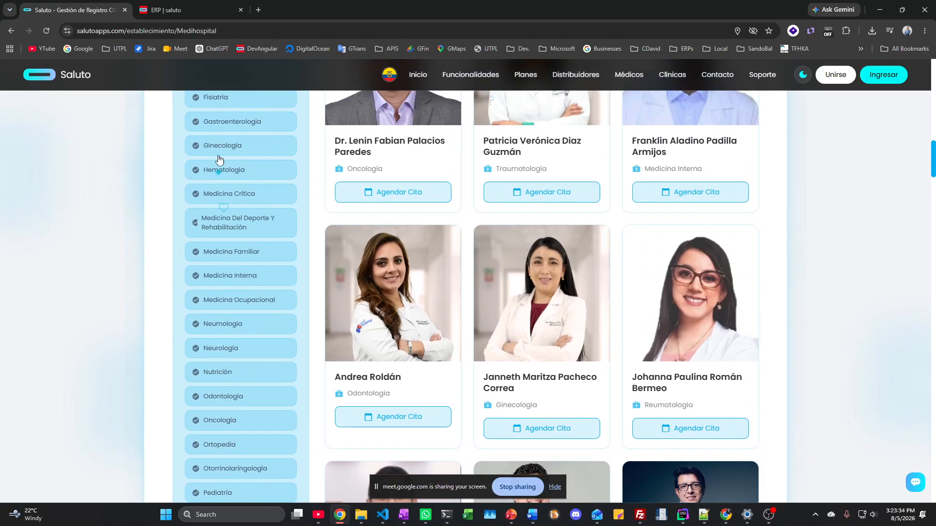
Step: Filter Medilab's doctors by Hematología, view a doctor's profile and booking form, then return to the ERP
click(223, 174)
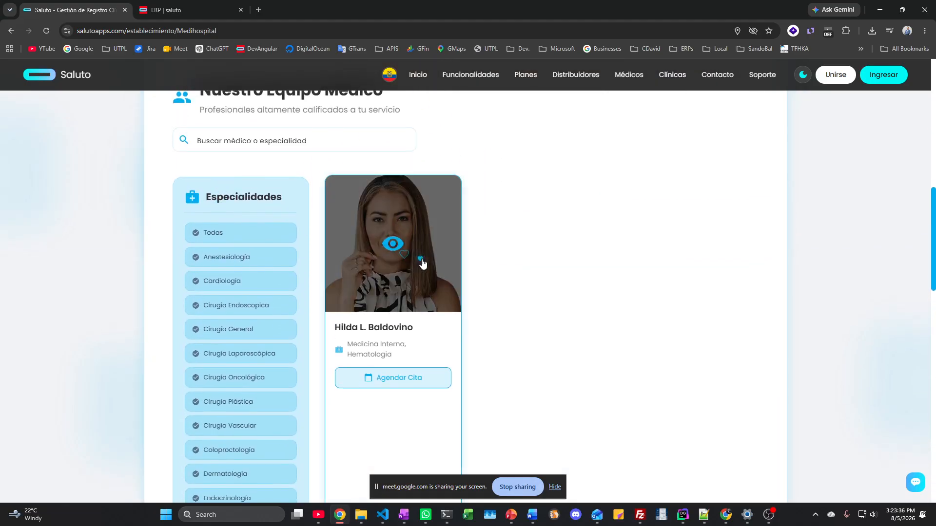
click(420, 260)
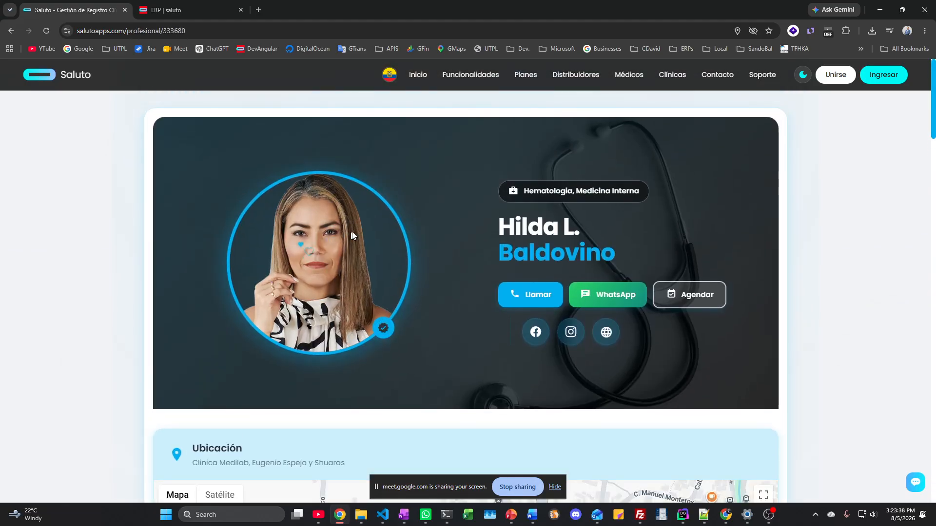
scroll(450, 351, down, 3)
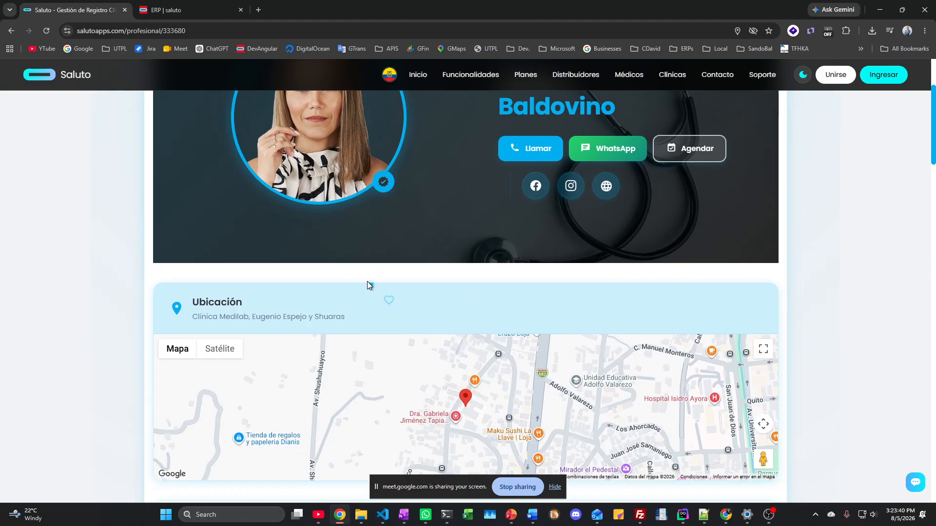
scroll(367, 283, down, 5)
scroll(364, 285, down, 15)
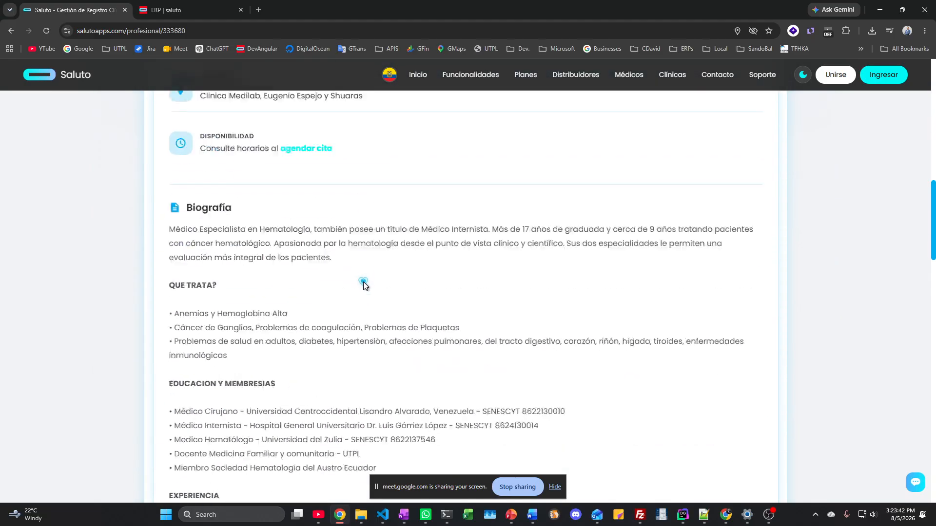
scroll(364, 282, down, 10)
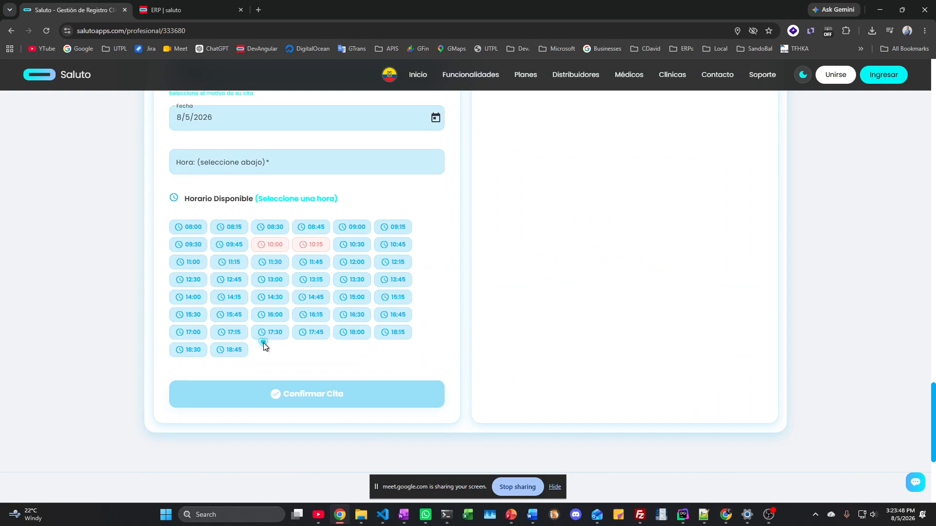
scroll(315, 338, up, 20)
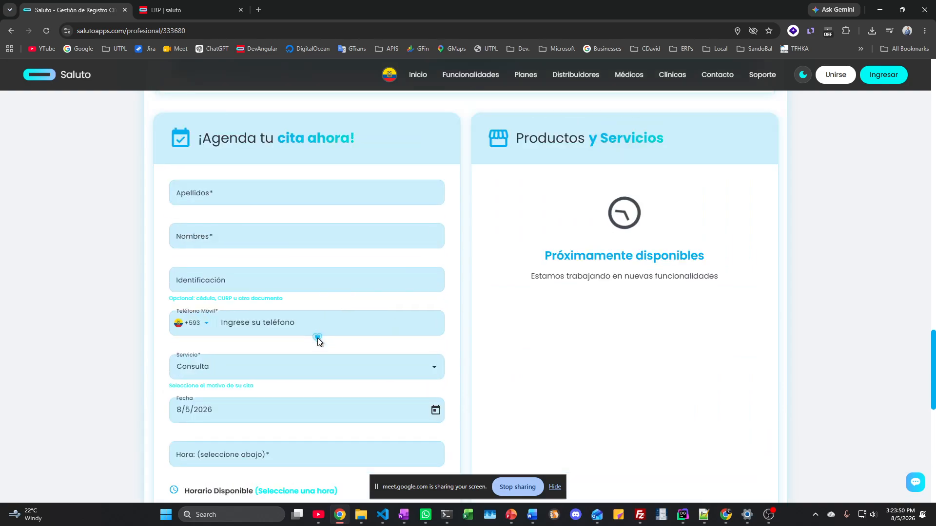
scroll(317, 340, up, 2)
click(164, 11)
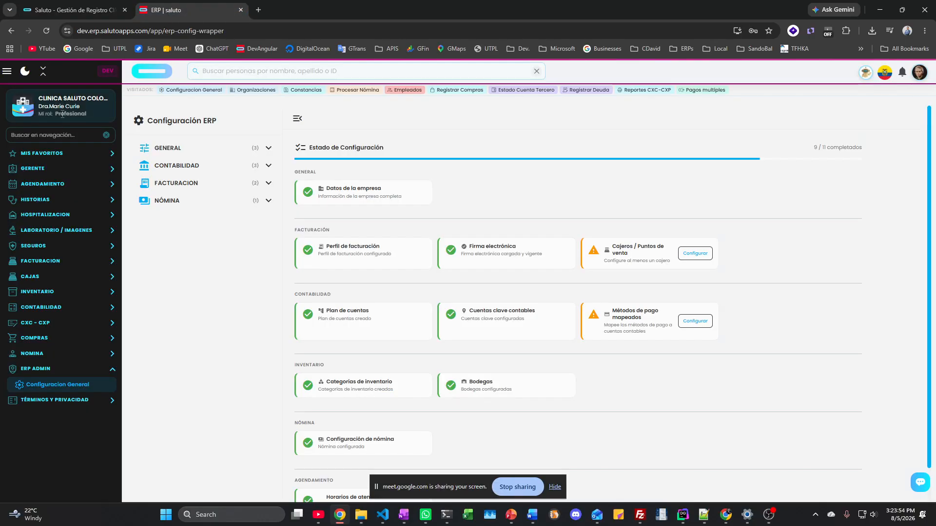
Step: Pick the Ocean theme from the avatar menu's Temas dialog, then close the dialog
click(919, 72)
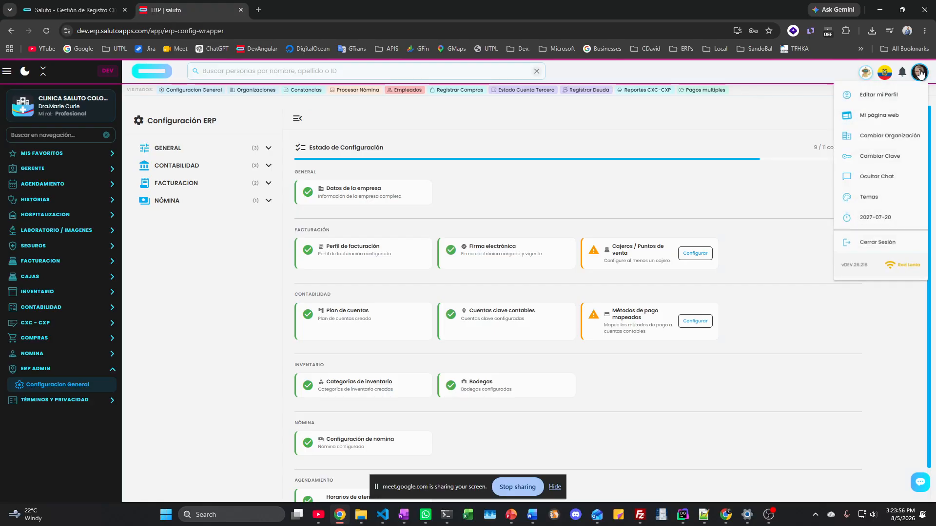
click(861, 198)
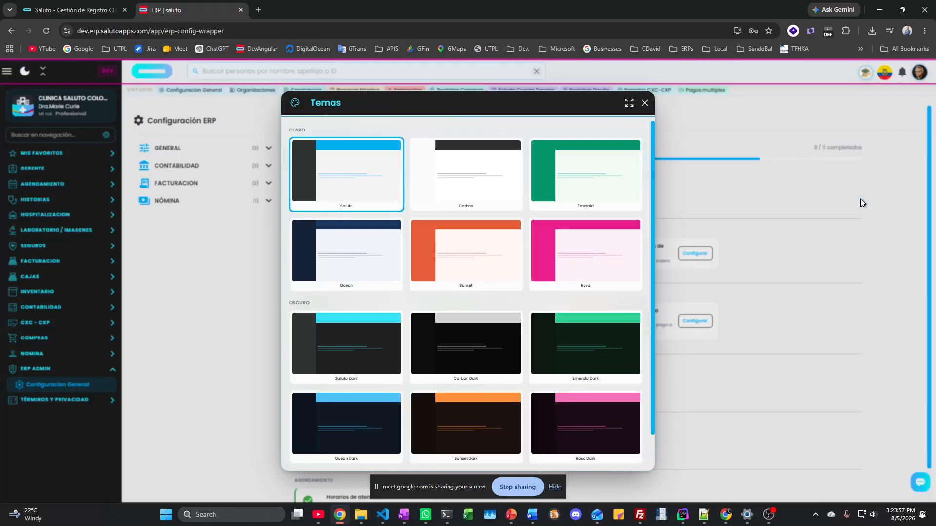
click(349, 263)
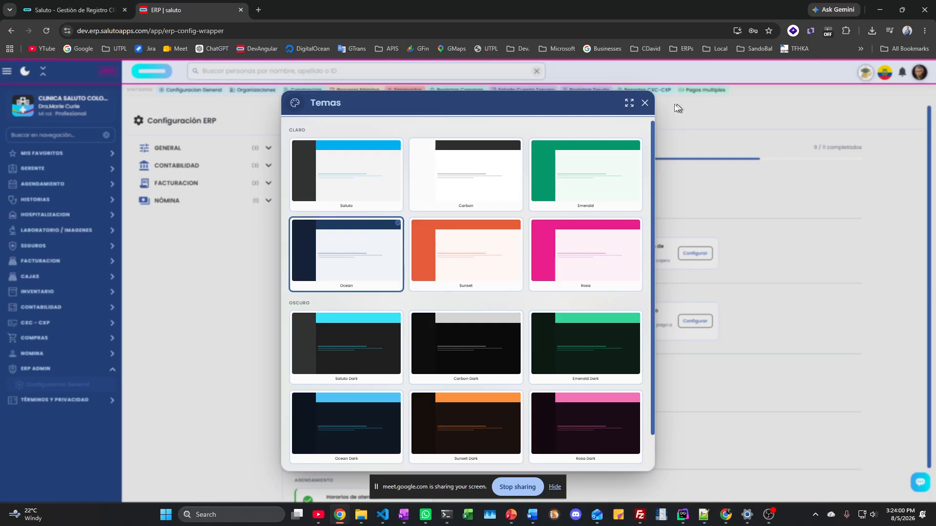
click(644, 104)
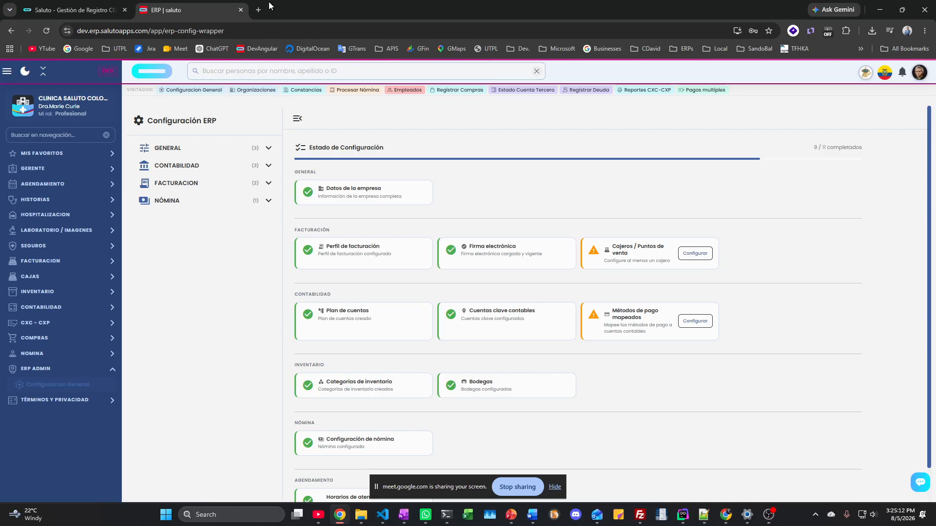
key(ctrl+l)
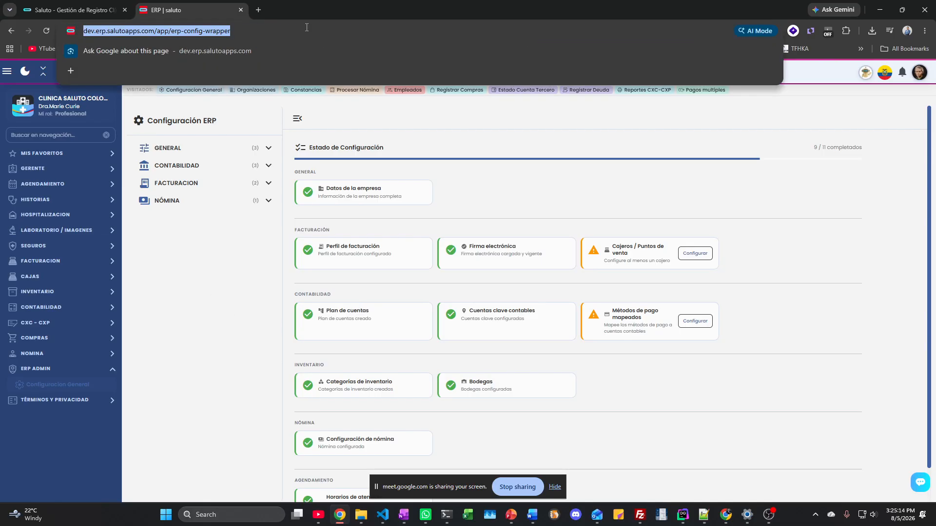
click(305, 26)
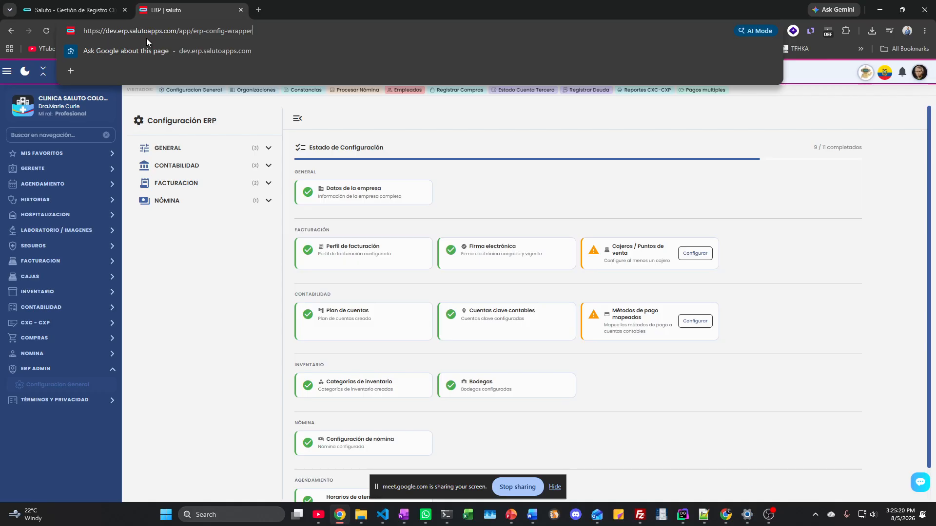
click(903, 106)
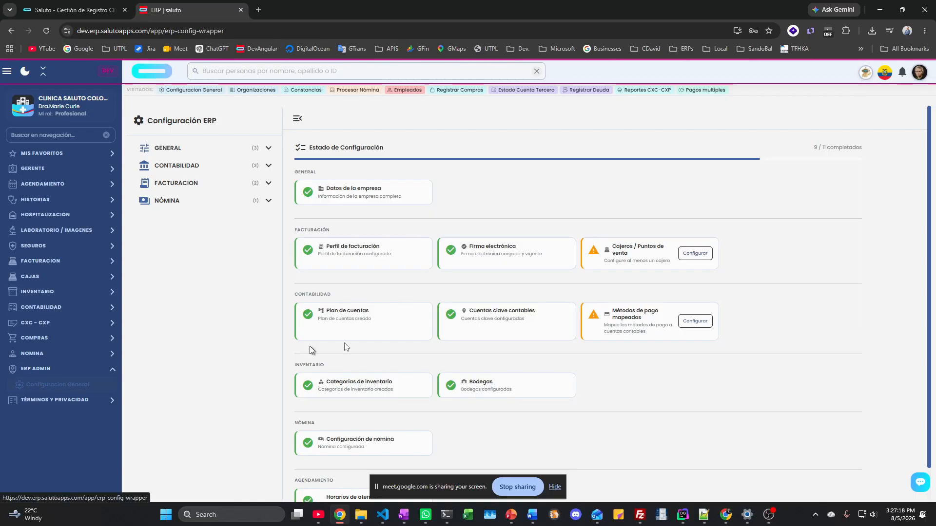
Step: Open the Información Empresa page from the GENERAL settings group
click(193, 168)
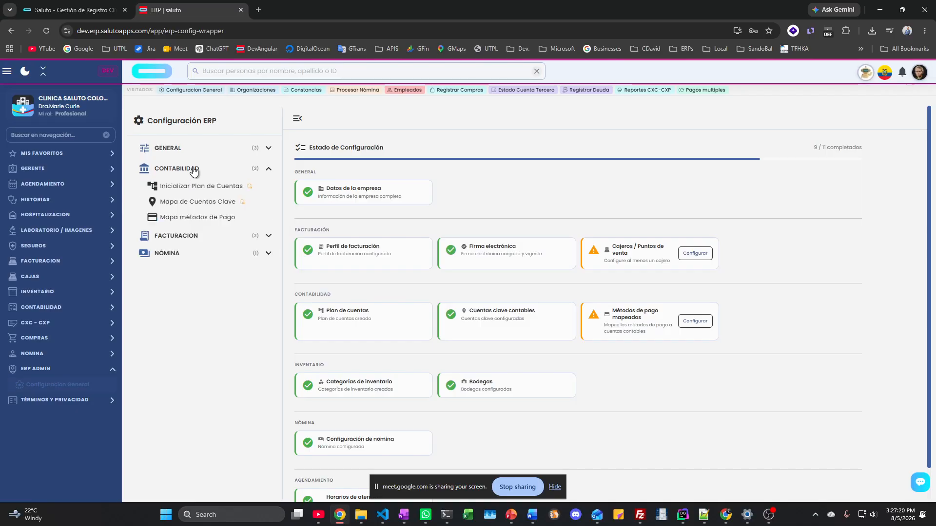
click(192, 167)
click(190, 151)
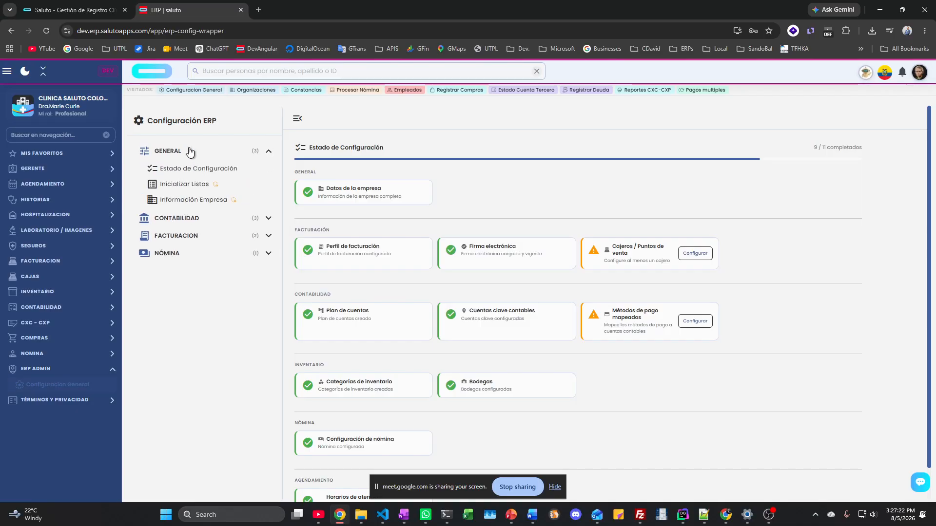
click(182, 201)
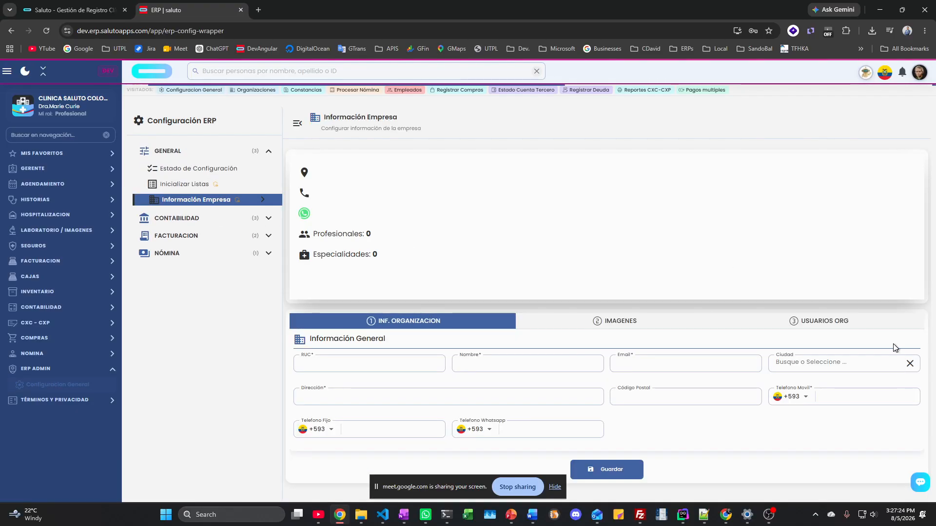
Step: Show the USUARIOS ORG list and open one organisation user's permissions
click(821, 319)
scroll(514, 301, down, 2)
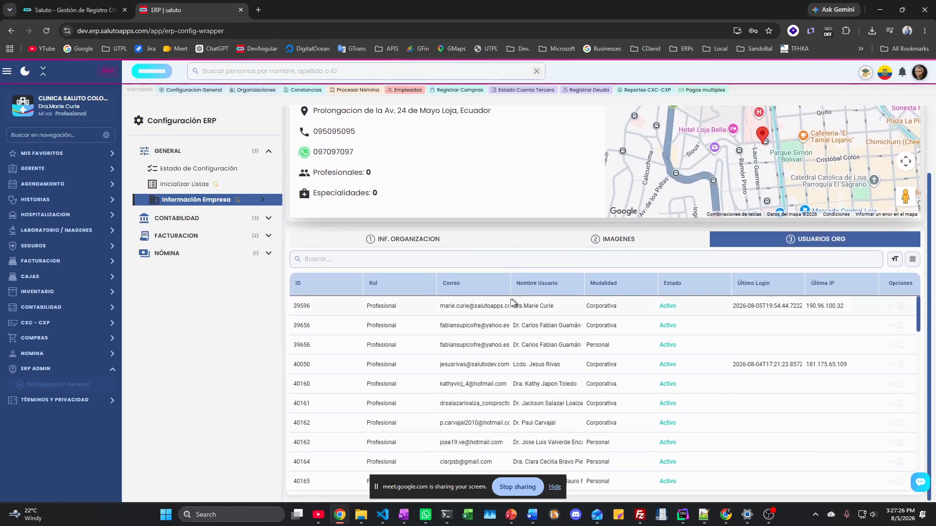
scroll(414, 339, down, 8)
scroll(418, 346, up, 3)
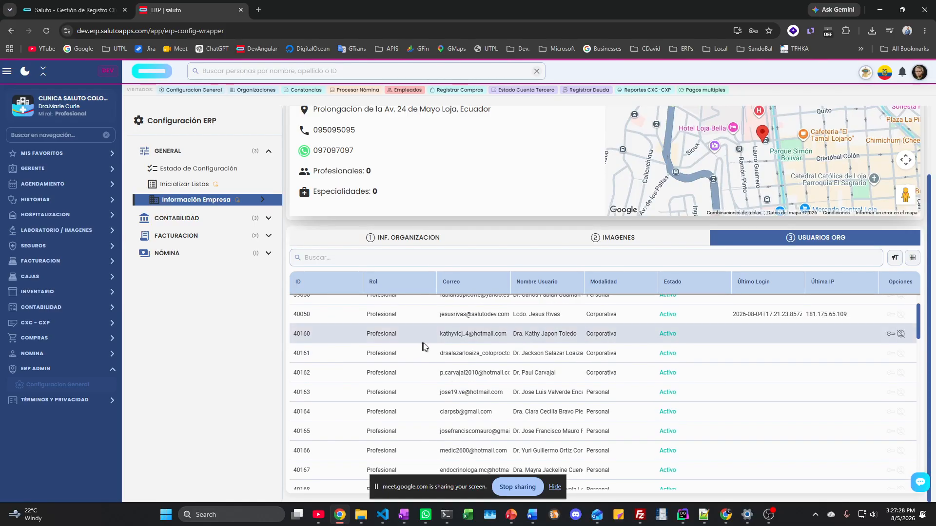
click(900, 314)
Step: Scroll to Configuración de Permisos por Suscripción, toggle GERENTE, and expand AGENDAMIENTO in the sidebar
scroll(425, 314, down, 4)
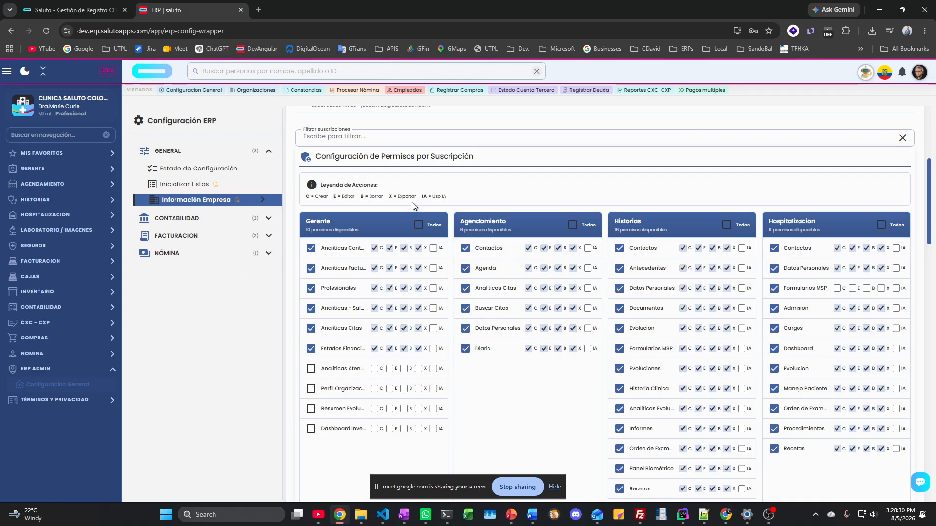
click(47, 170)
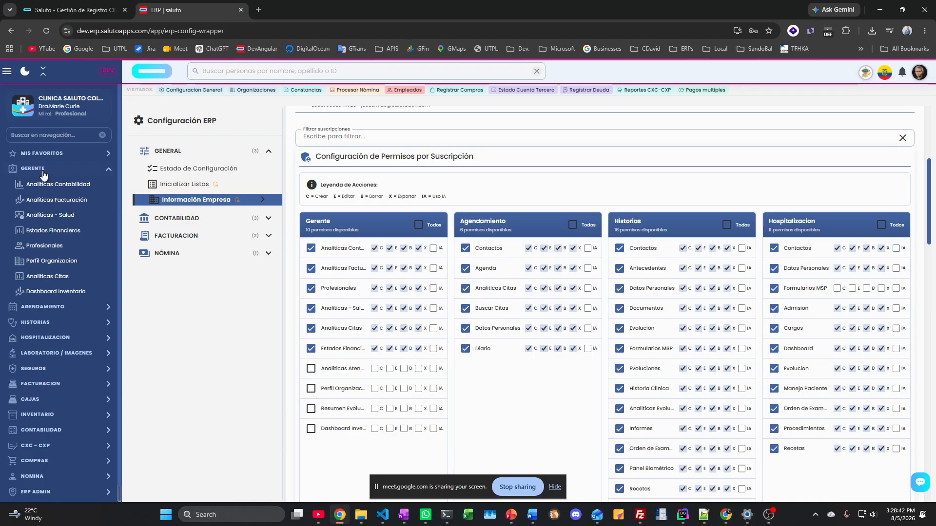
click(43, 172)
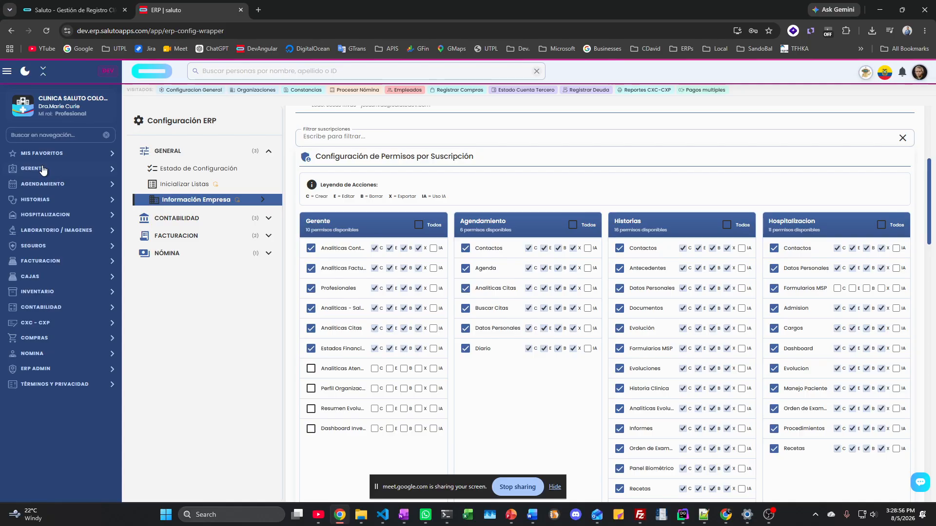
click(45, 185)
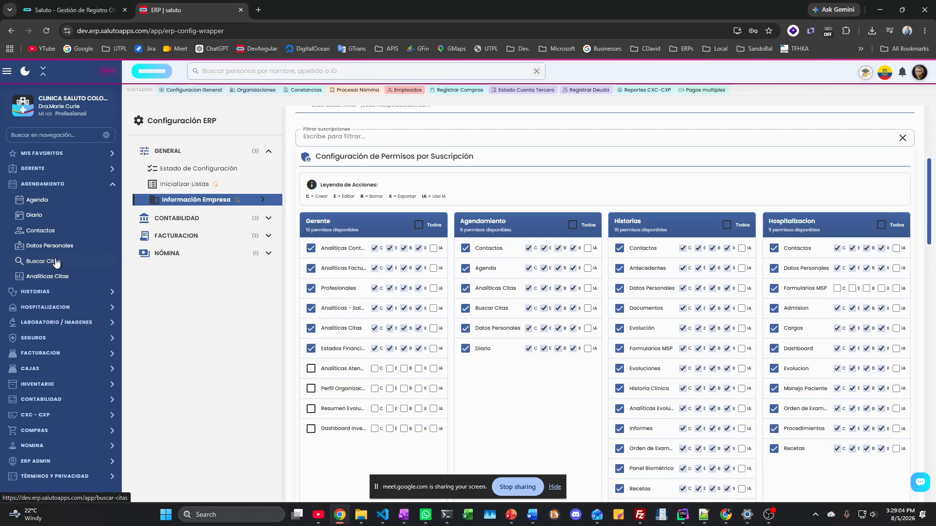
Step: Open the Agenda showing the August 5–11 week of appointments and today's citas
click(45, 200)
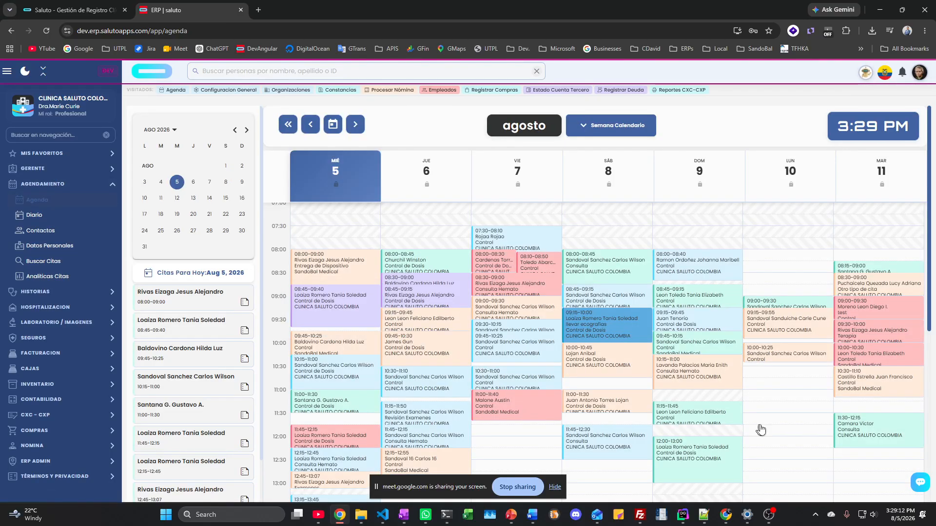
click(554, 490)
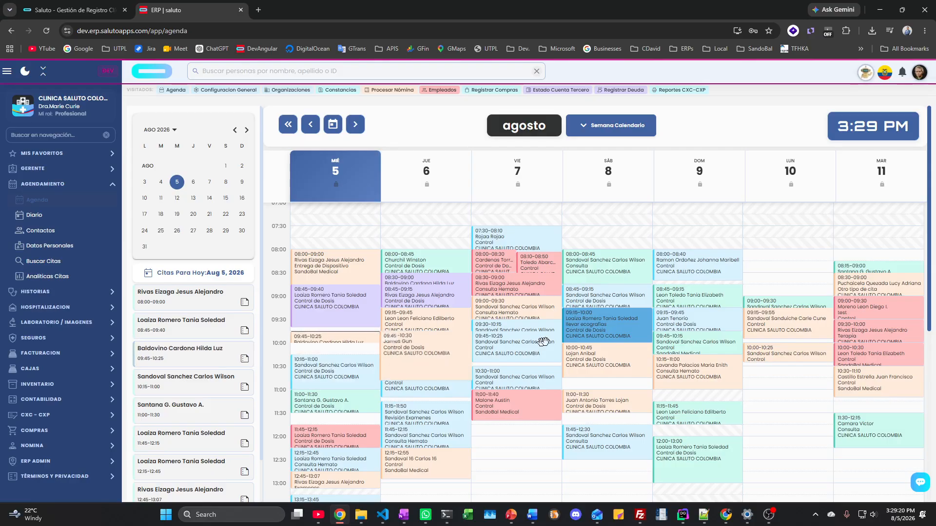
click(334, 261)
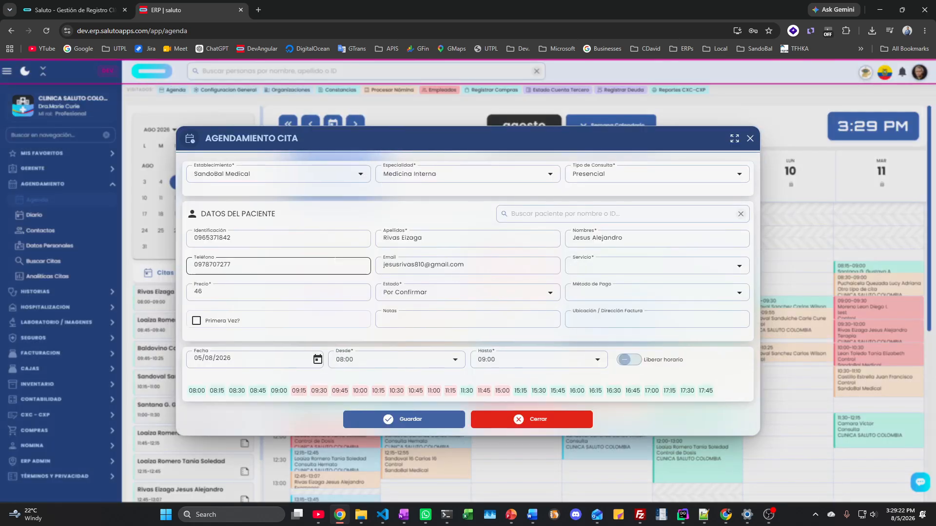
click(446, 179)
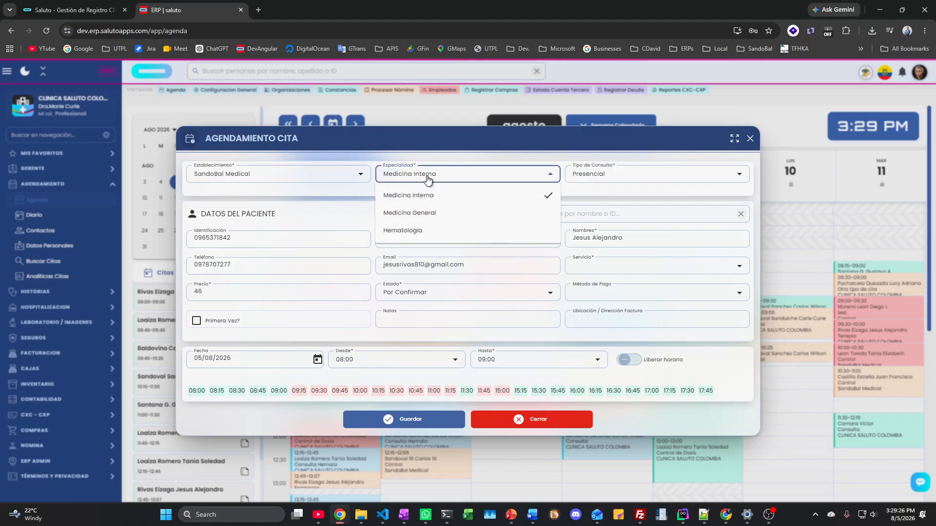
click(428, 180)
click(286, 178)
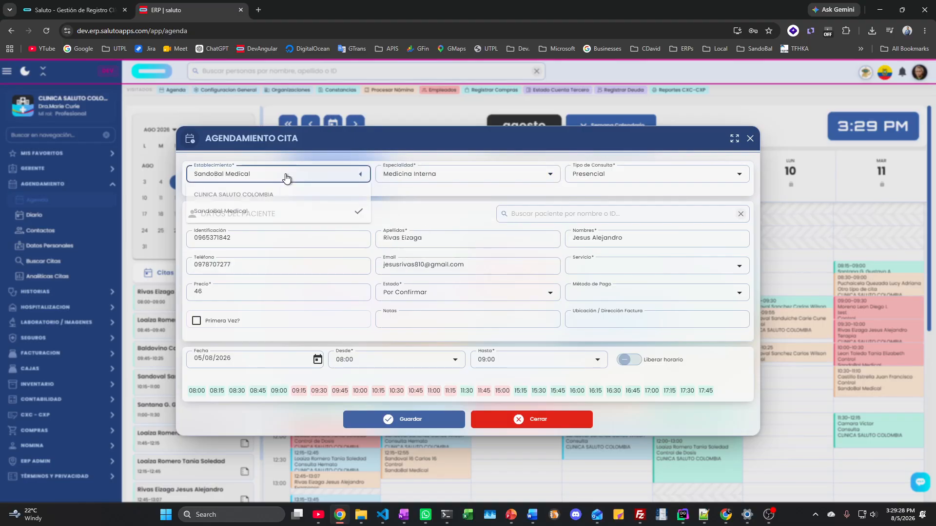
click(285, 177)
click(284, 177)
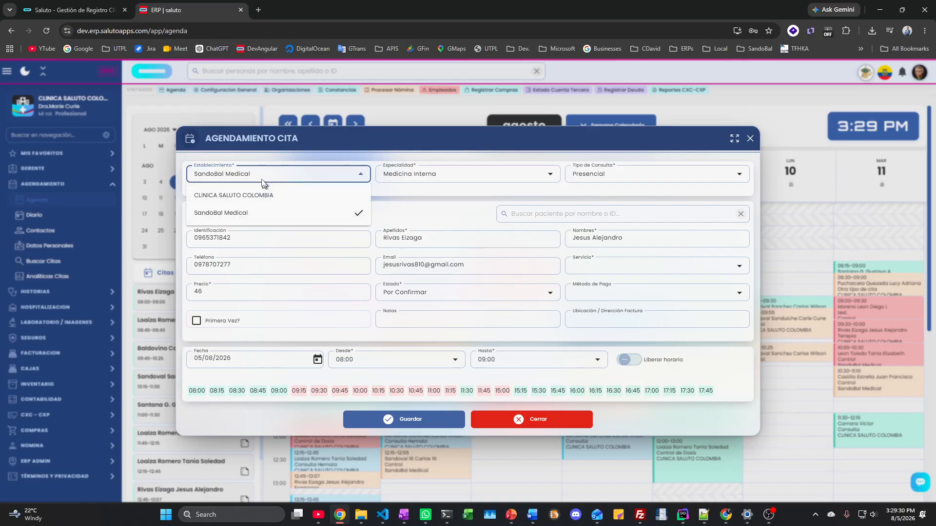
click(268, 179)
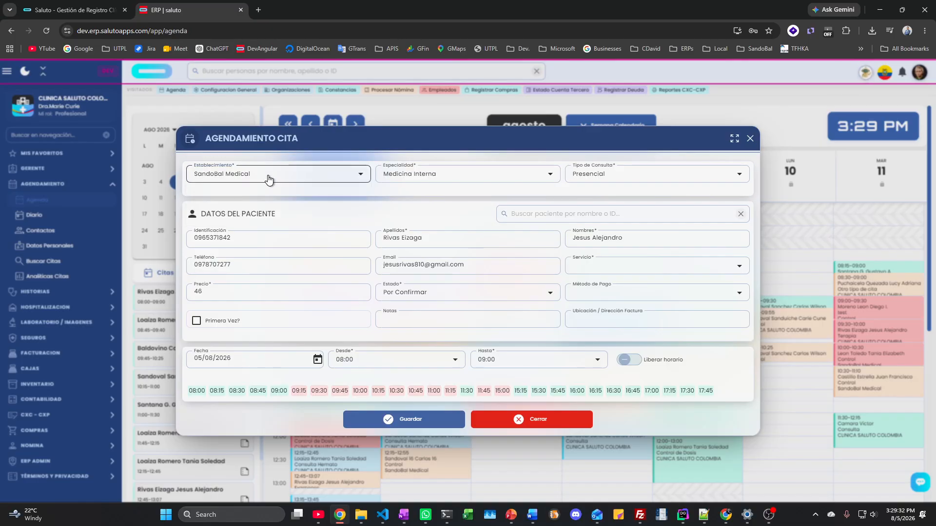
click(598, 270)
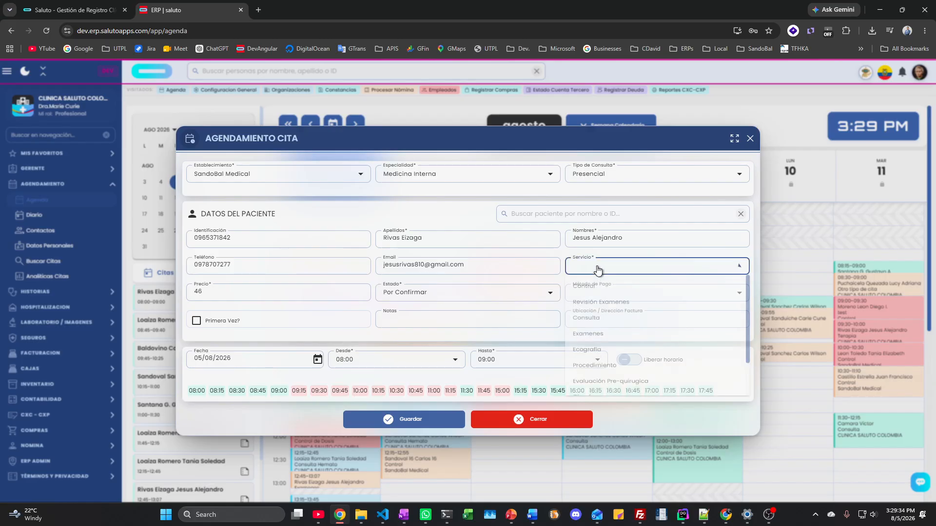
click(592, 340)
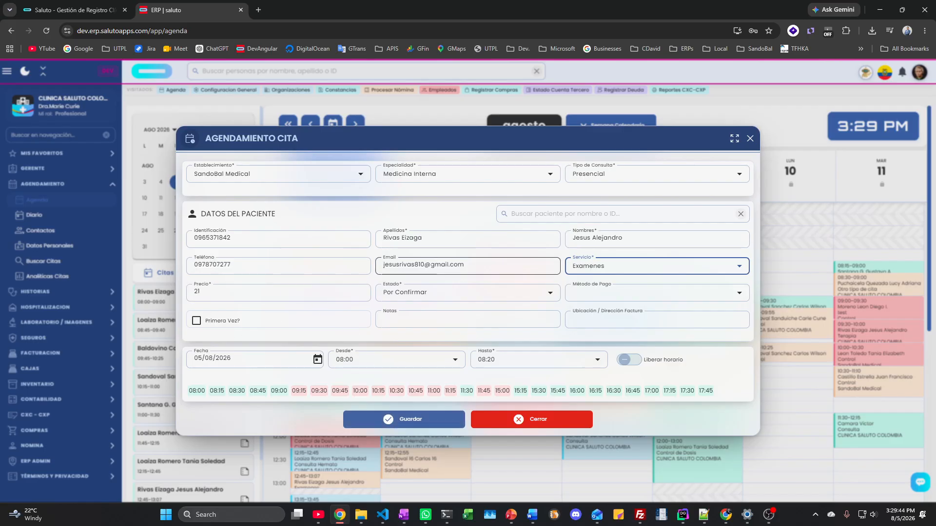
key(BackSpace)
text(3)
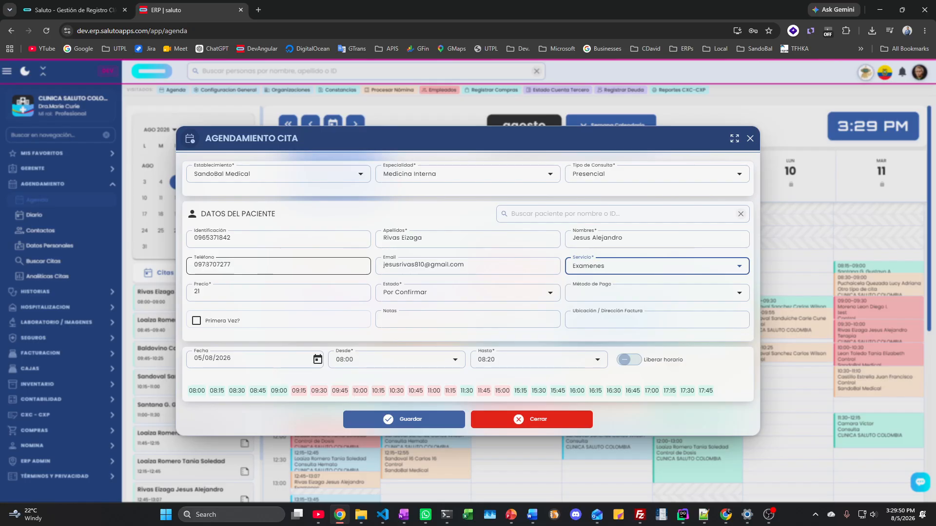
click(536, 421)
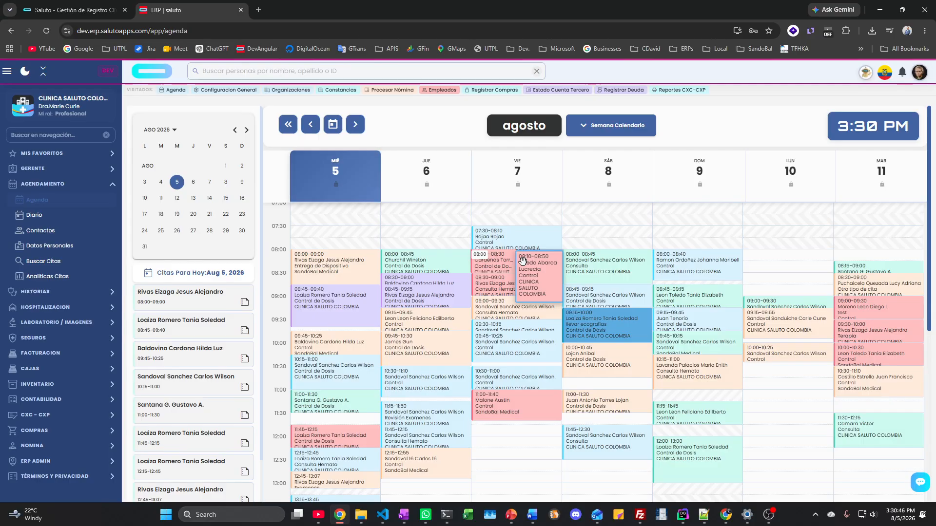
Step: Make the Friday 7 August 08:00 appointment end at 08:05, then nudge the 08:10 appointment earlier
click(491, 263)
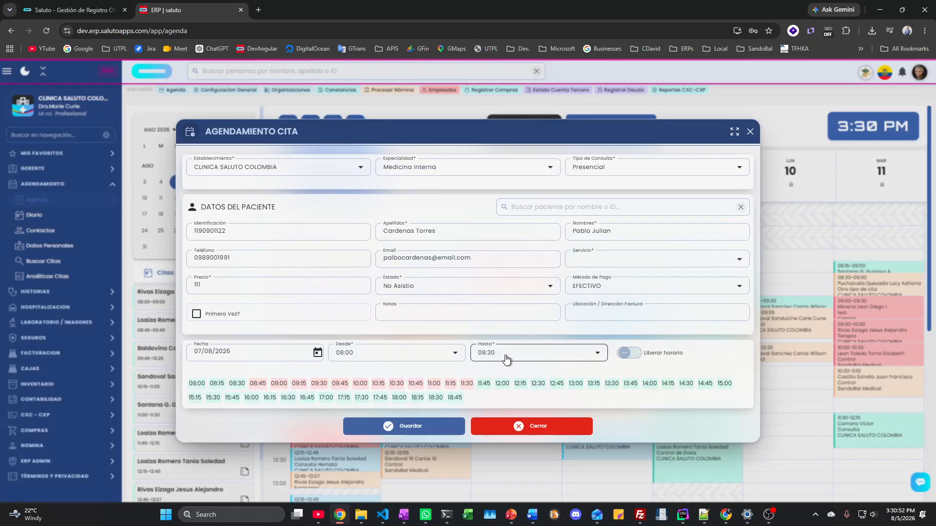
click(505, 359)
click(489, 393)
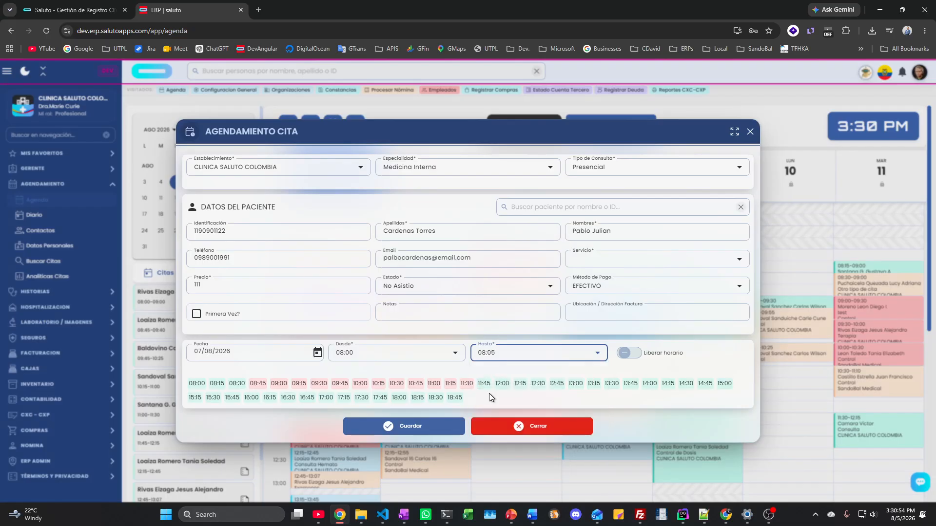
click(412, 427)
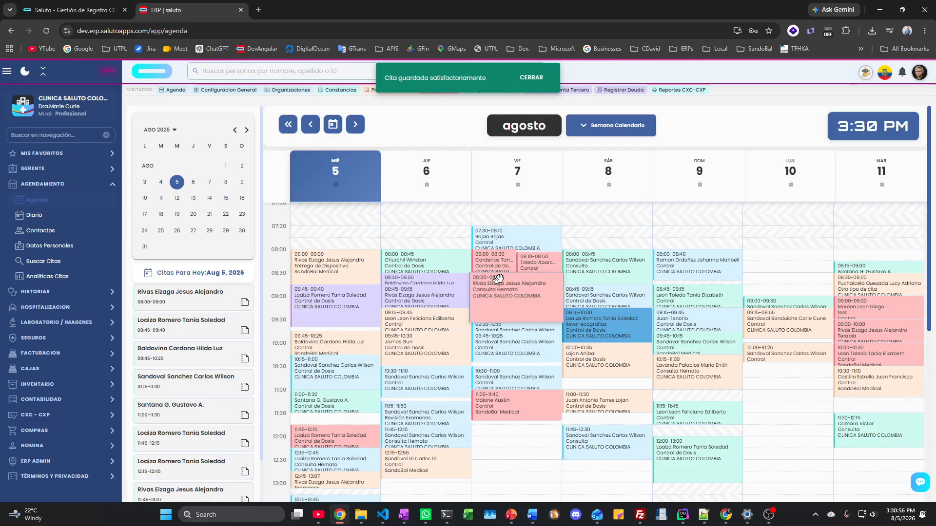
drag(531, 269, 533, 264)
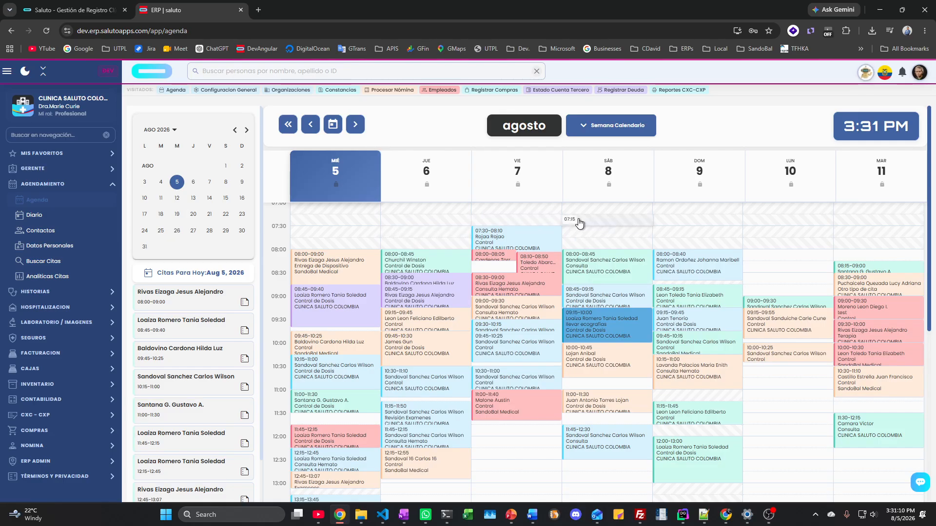
Step: Try moving a Monday appointment, cancel new bookings at 07:00 and 07:45, then open Diario
scroll(796, 463, down, 2)
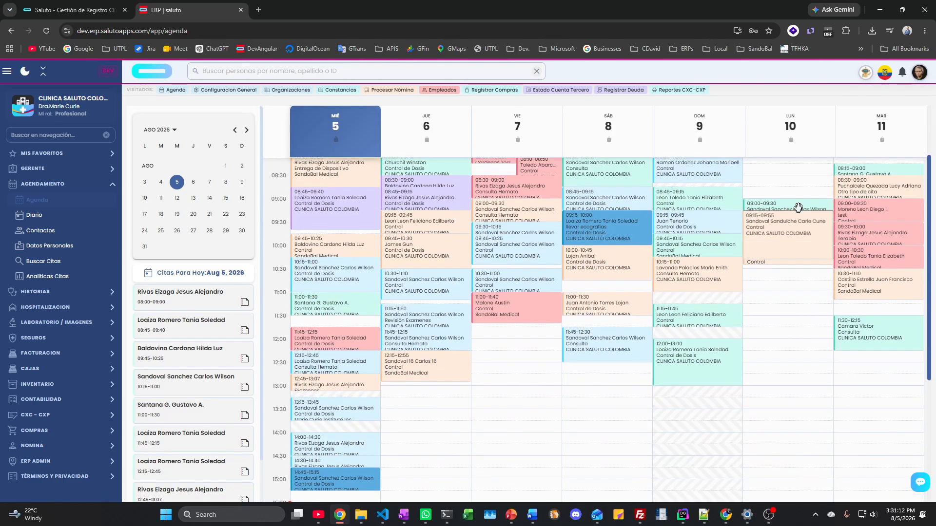
scroll(777, 338, up, 2)
drag(777, 339, 783, 384)
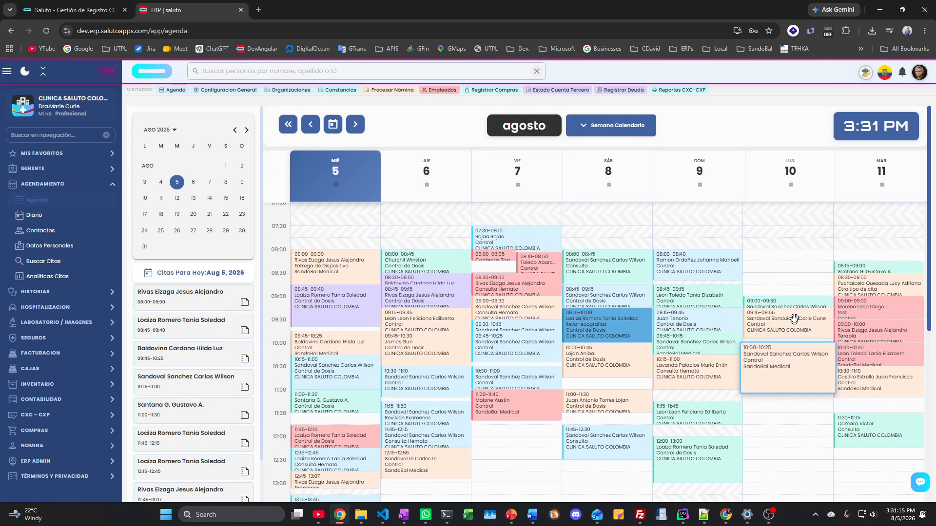
click(785, 218)
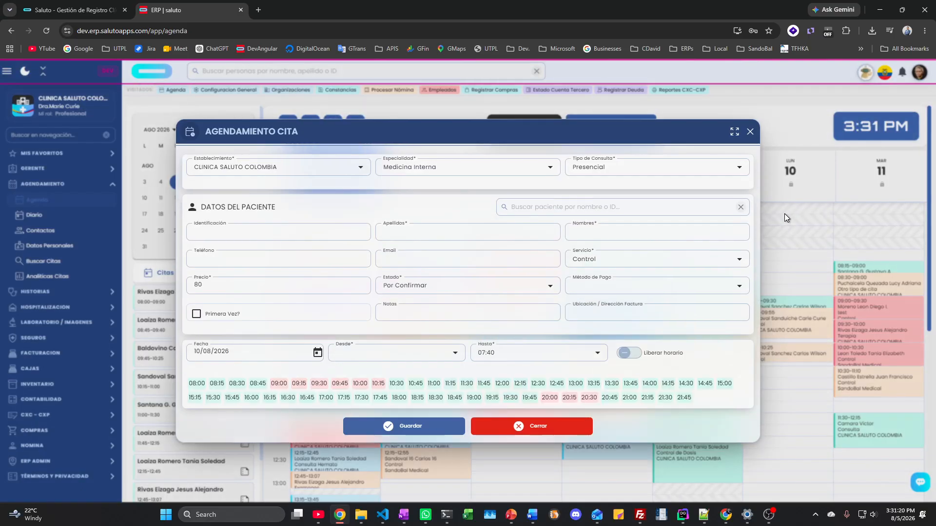
click(751, 133)
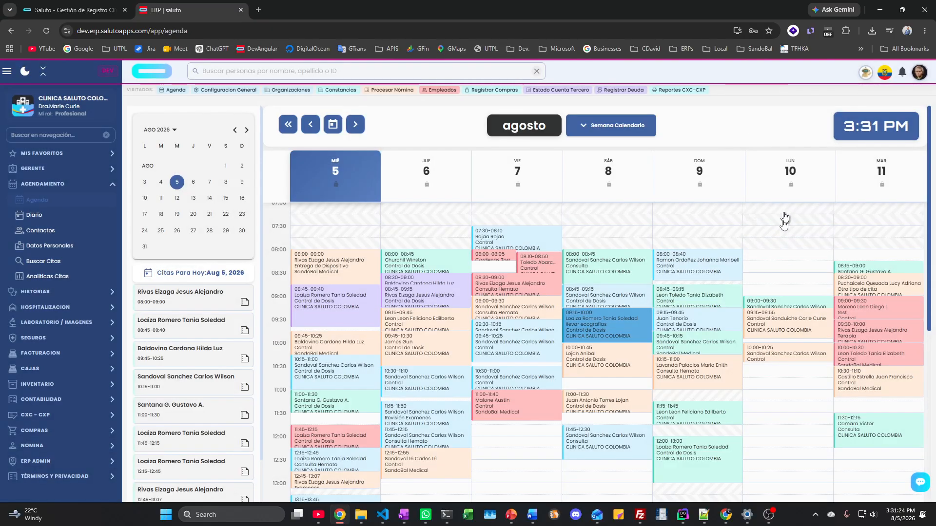
click(767, 247)
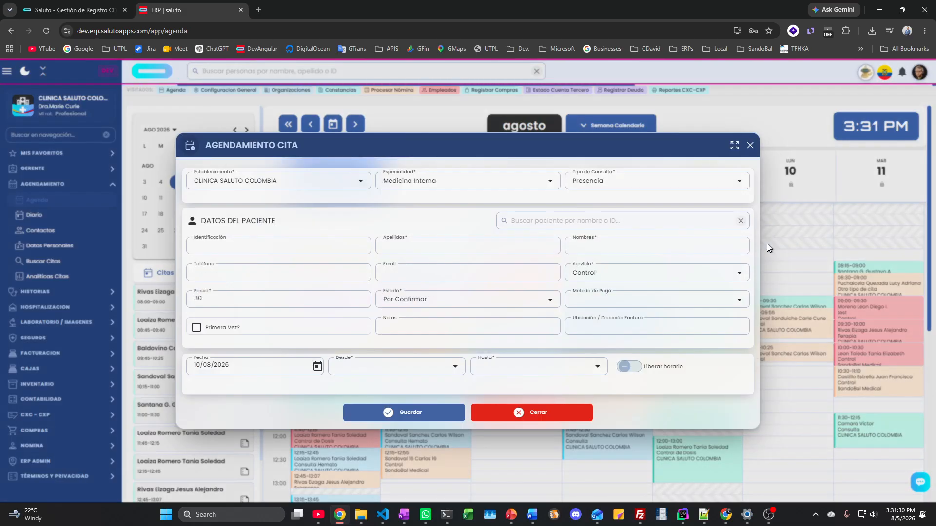
click(750, 133)
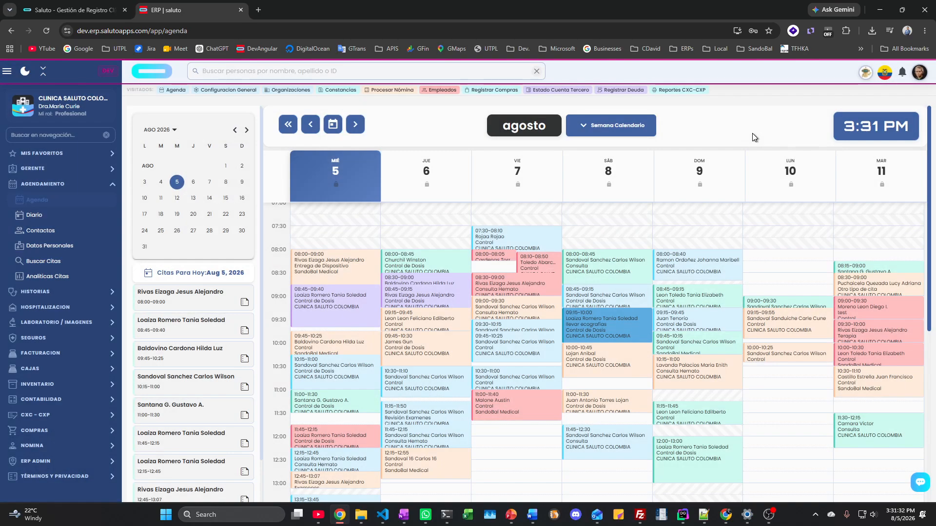
click(30, 216)
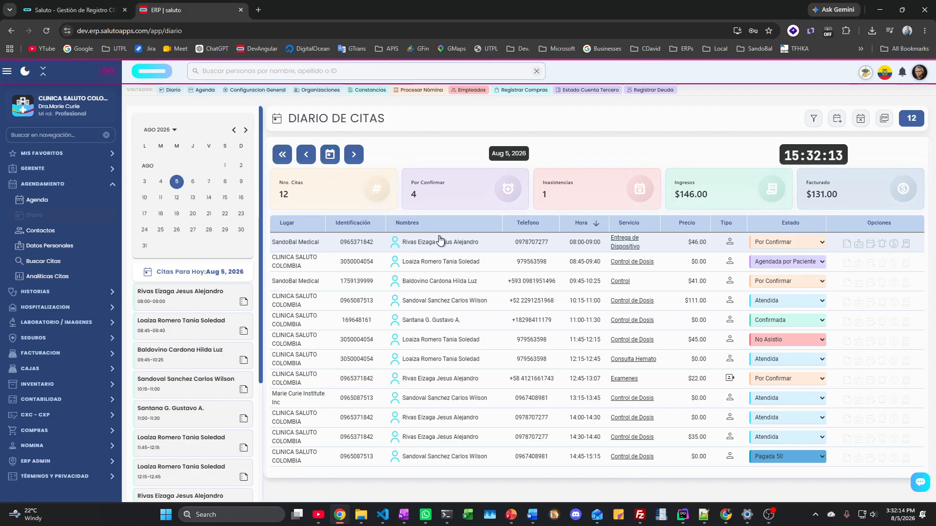
Step: Review the 5 August 2026 Diario de Citas: 12 citas, $146.00 ingresos, $131.00 facturado
key(XF86AudioLowerVolume)
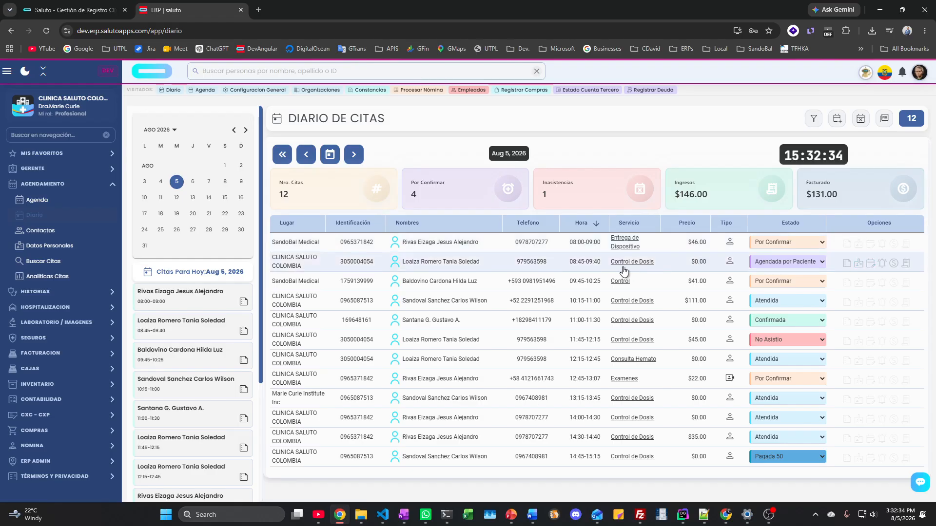
mouse_move(624, 271)
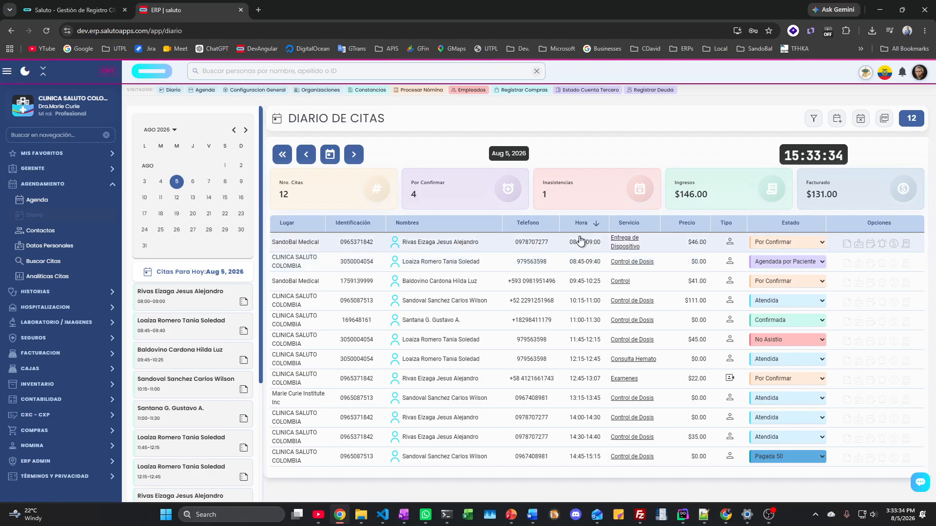
mouse_move(653, 264)
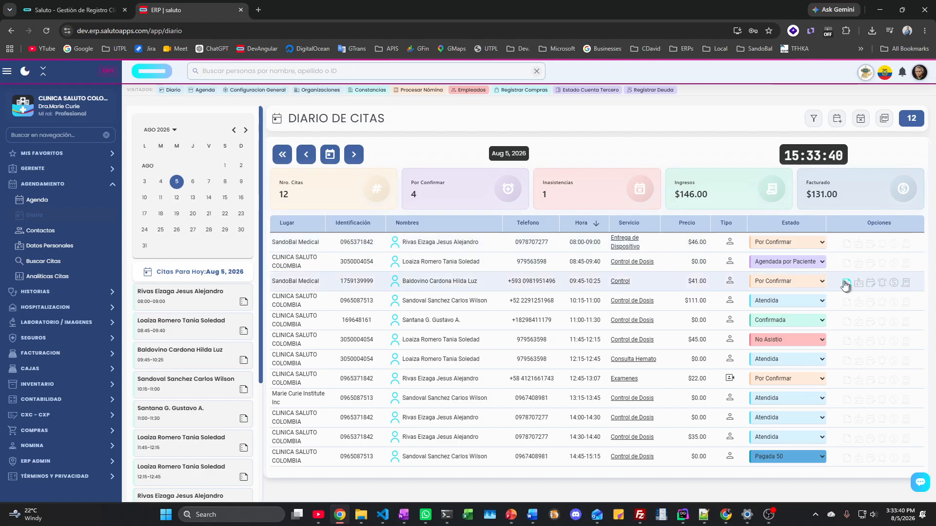
click(883, 245)
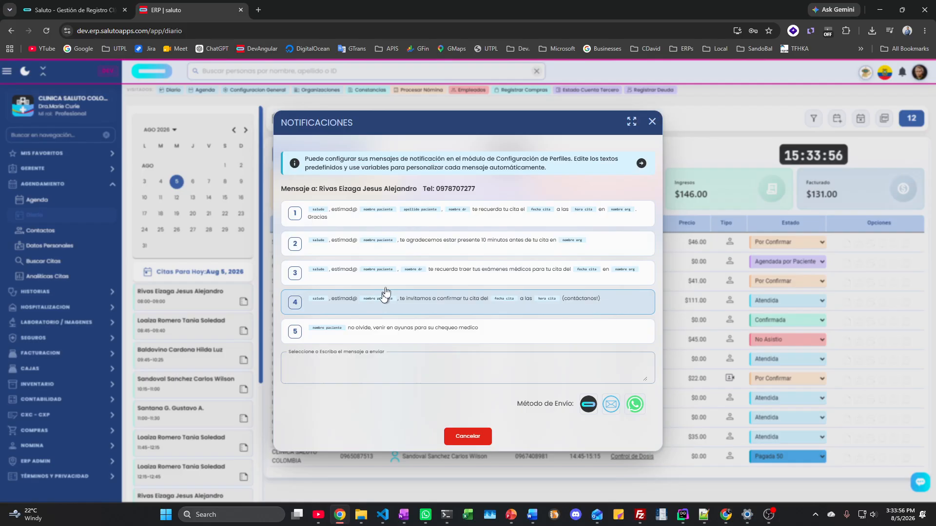
click(651, 122)
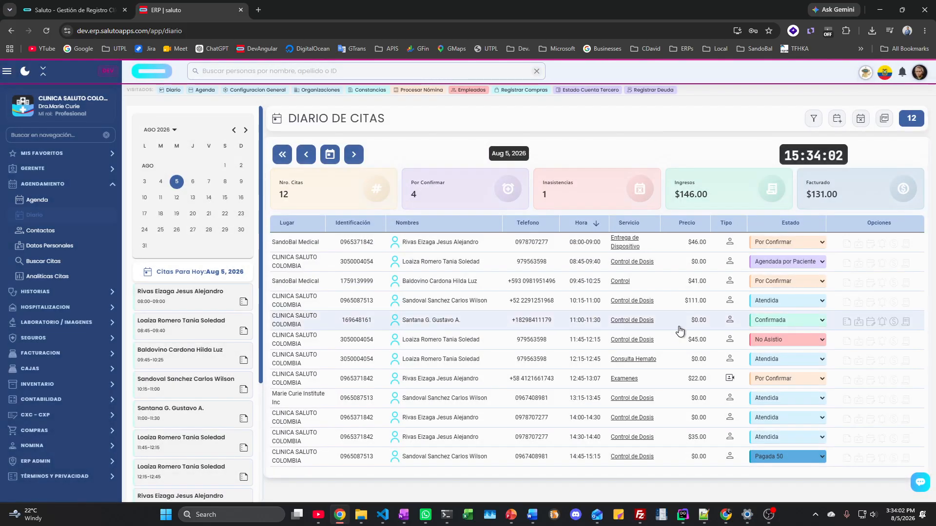
Step: List Contactos with Organizaciones hidden, then open a blank Datos Personales form and start the cédula
click(35, 233)
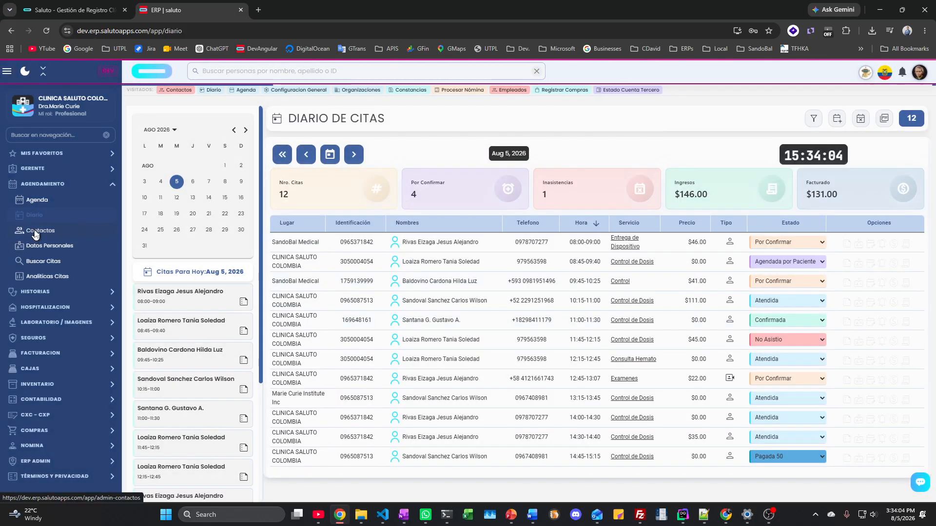
scroll(405, 302, down, 2)
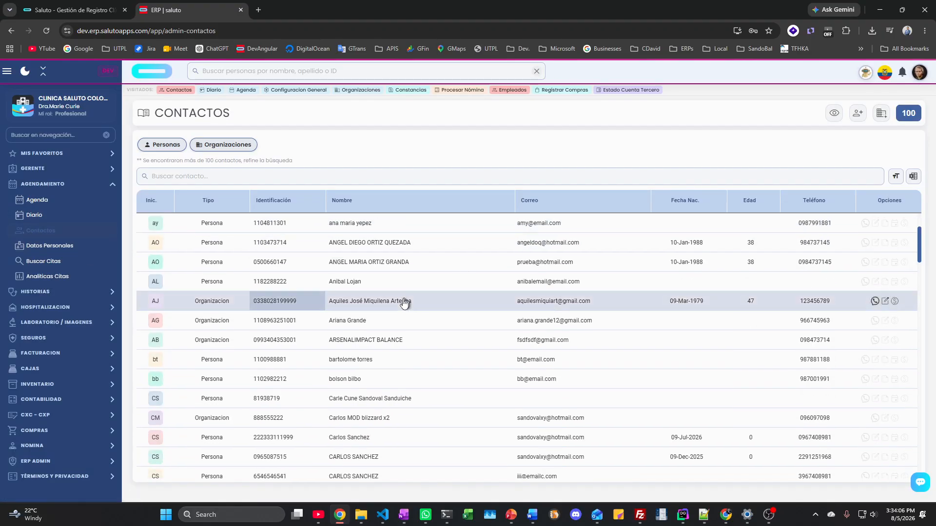
scroll(404, 302, up, 2)
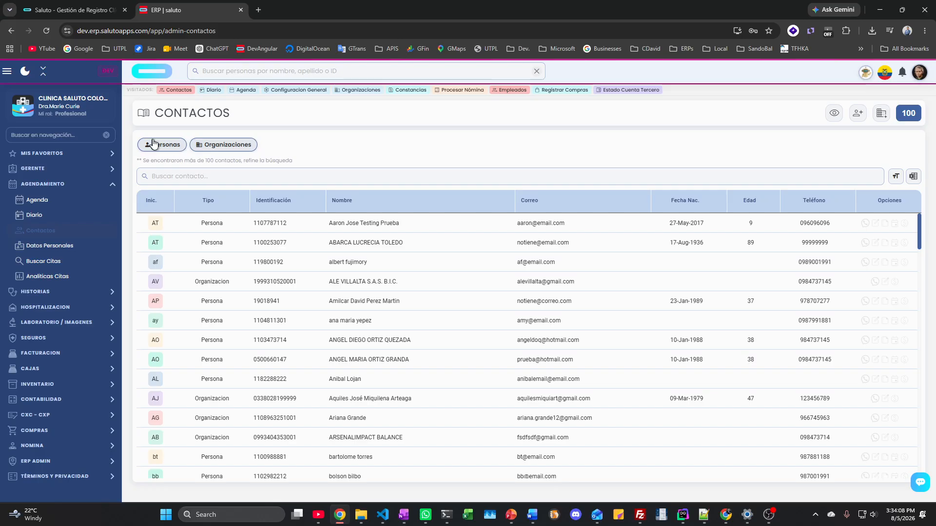
click(225, 147)
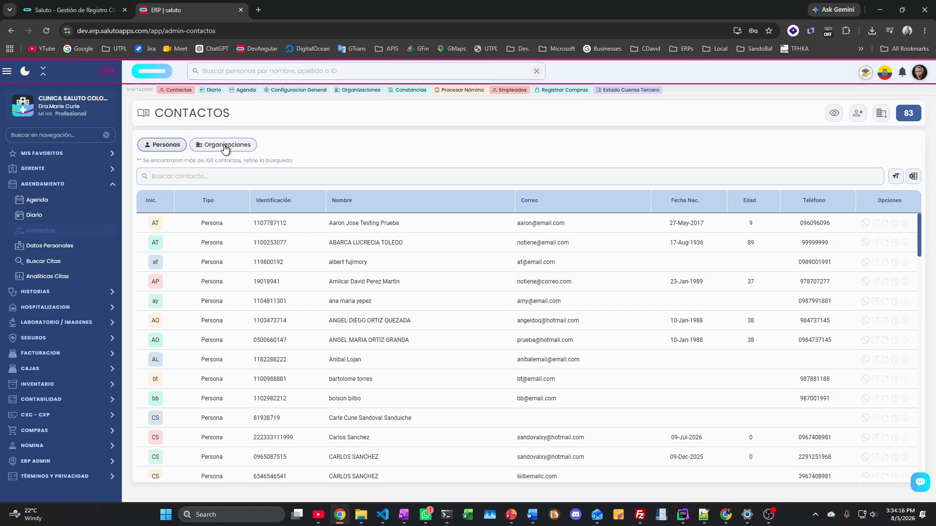
click(63, 247)
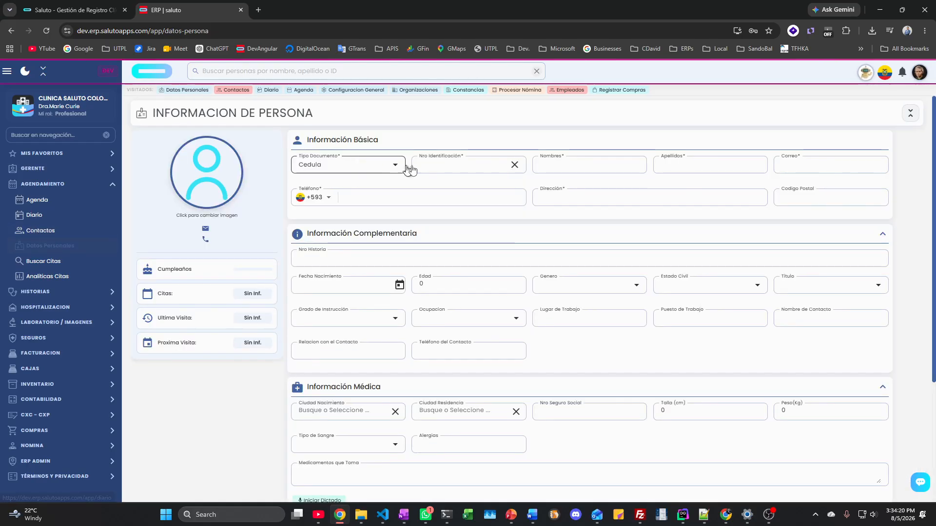
click(419, 165)
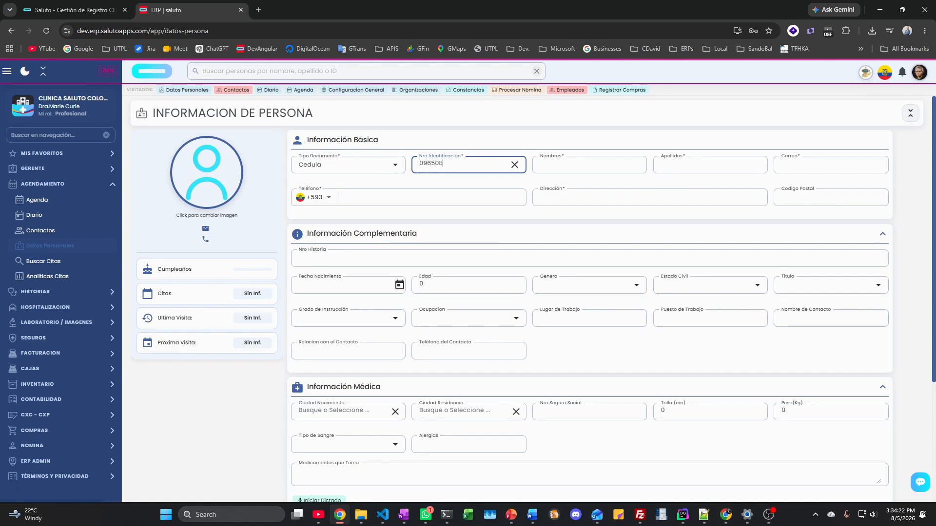
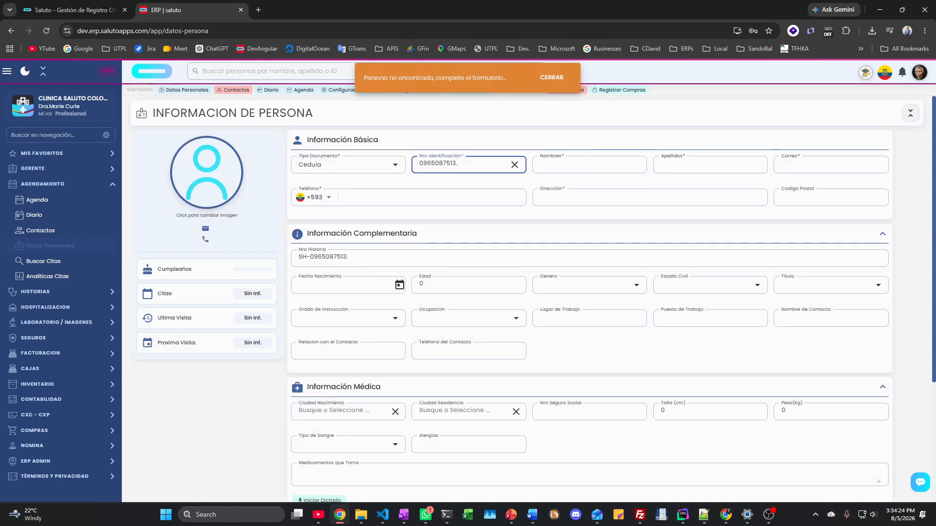
Step: Enter the patient's identification number and leave the field so their full record loads
click(468, 252)
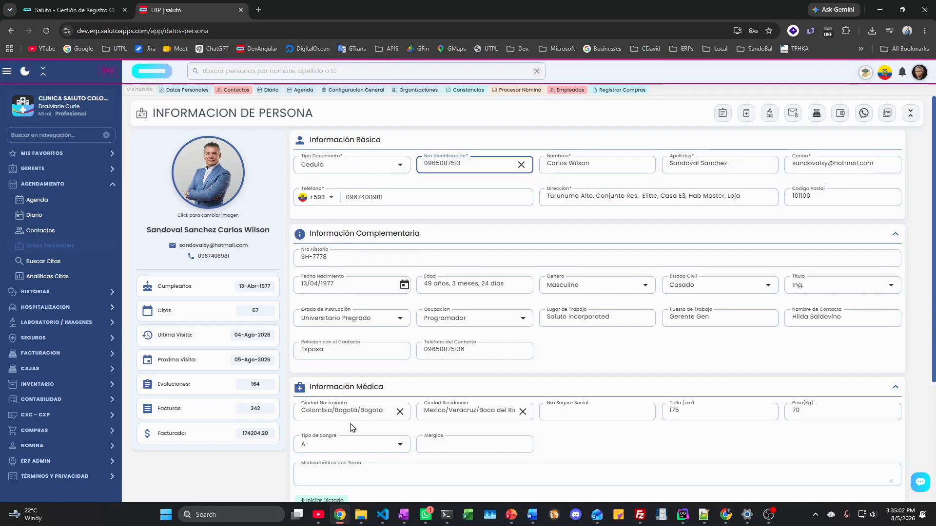
Step: Select and delete the previously dictated text in the Eventos Médicos Registrables notes
scroll(375, 389, down, 3)
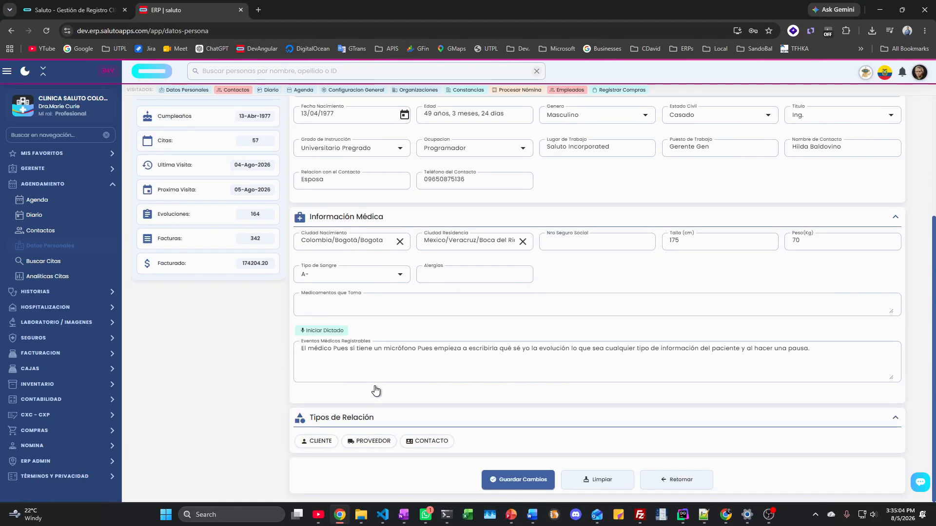
double_click(448, 348)
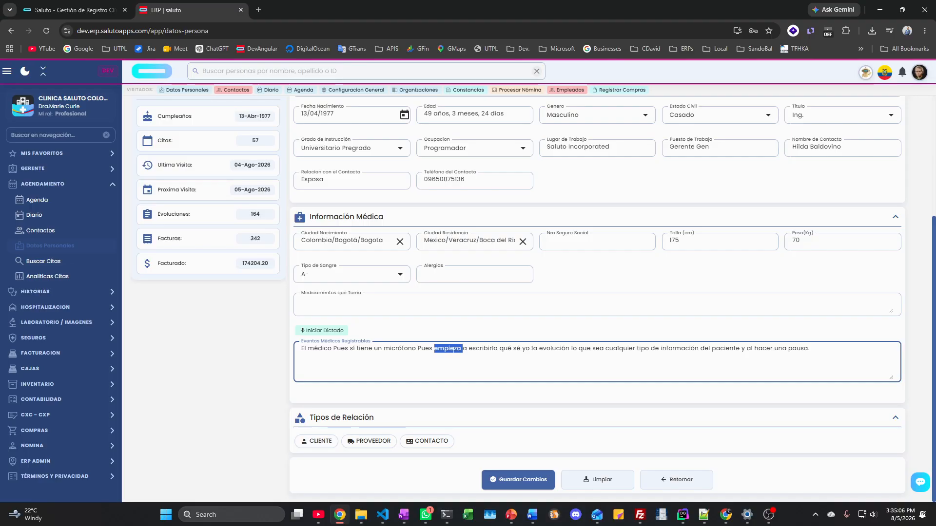
click(454, 349)
drag(810, 349, 266, 356)
key(BackSpace)
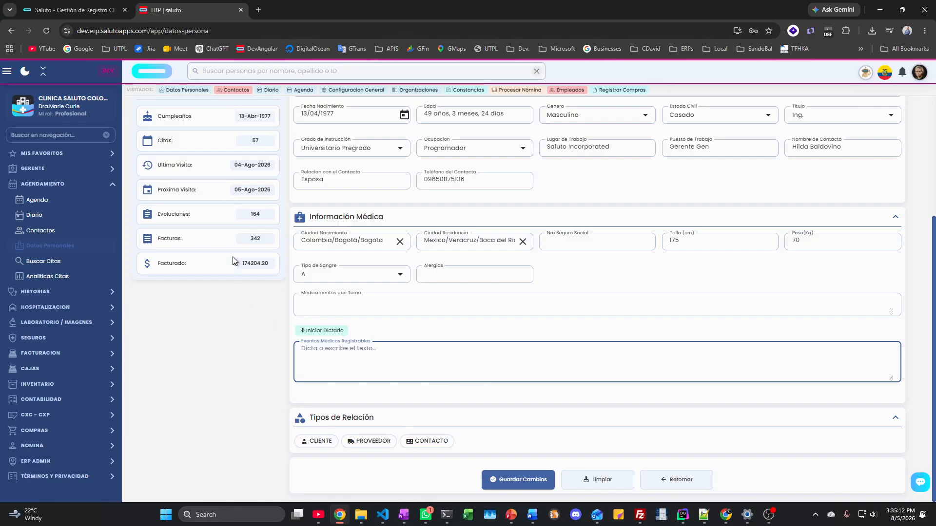
Step: Start and stop voice dictation in the medical events notes, then return to the surname field
click(324, 332)
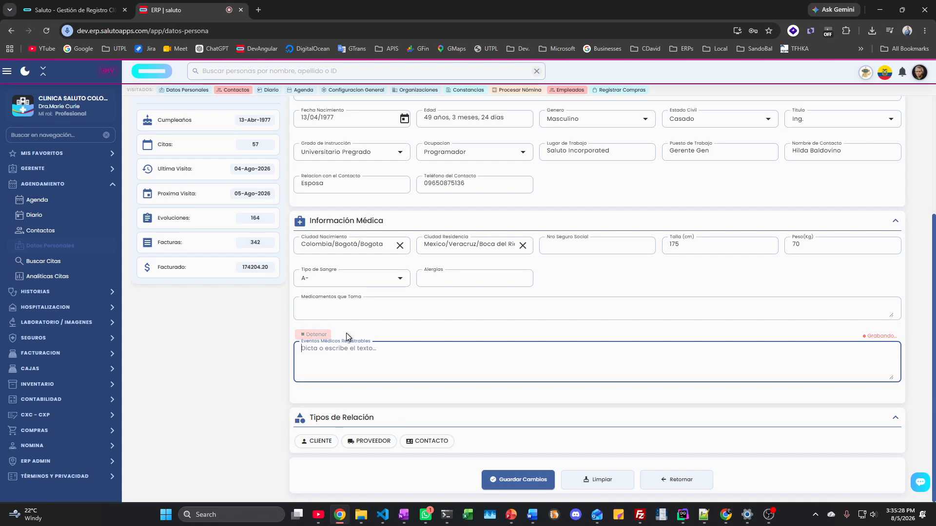
click(318, 336)
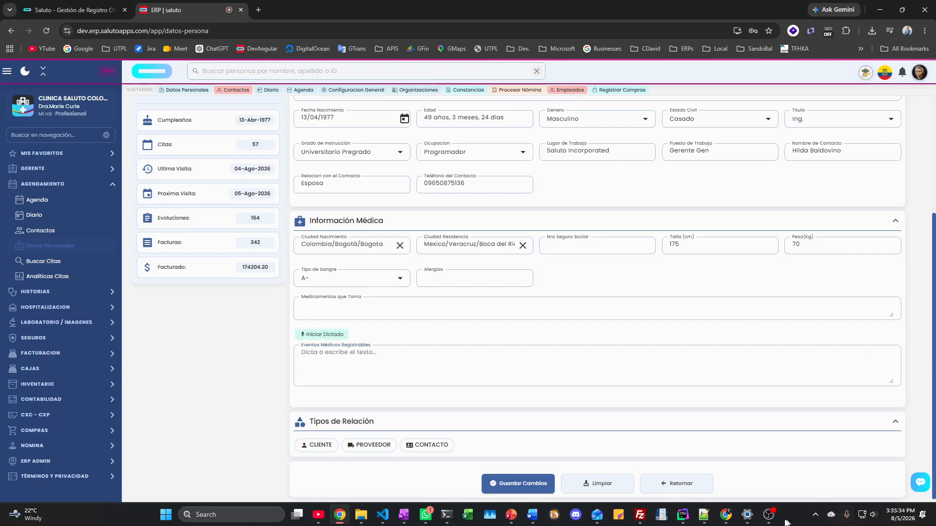
mouse_move(768, 520)
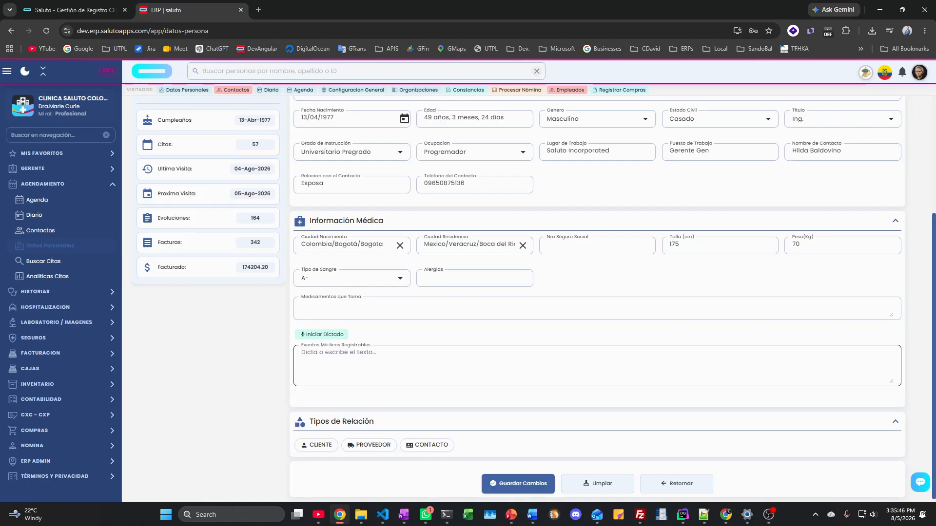
scroll(429, 427, up, 4)
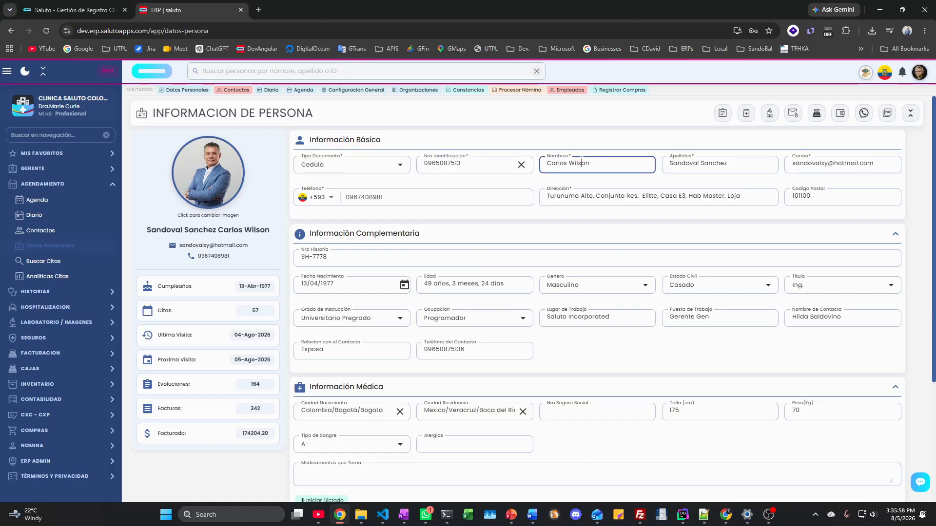
click(706, 163)
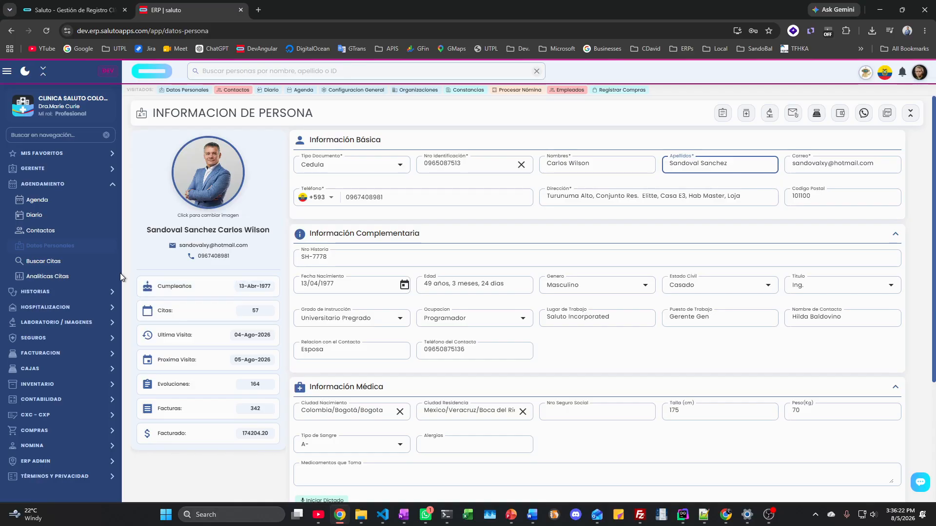
scroll(408, 320, down, 3)
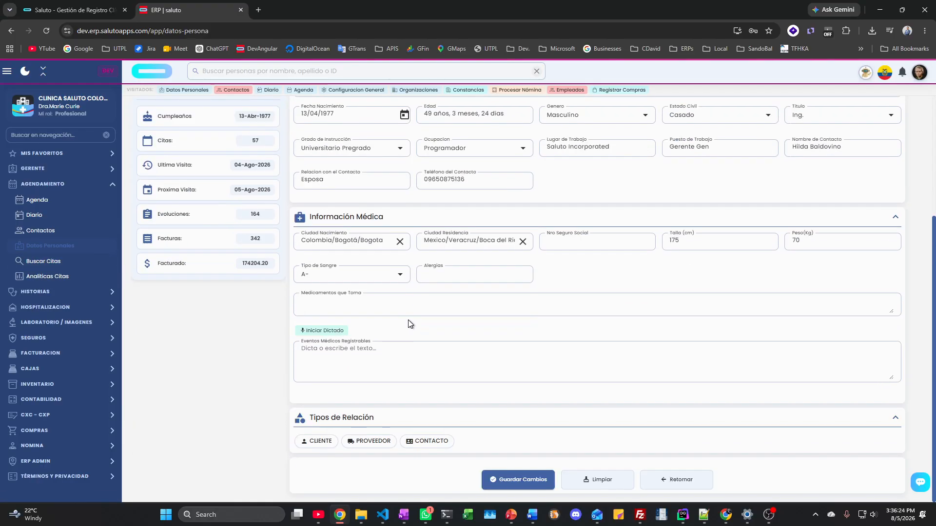
scroll(408, 320, up, 3)
Step: Discard the unsaved patient changes and search appointments by a patient's first name
click(29, 261)
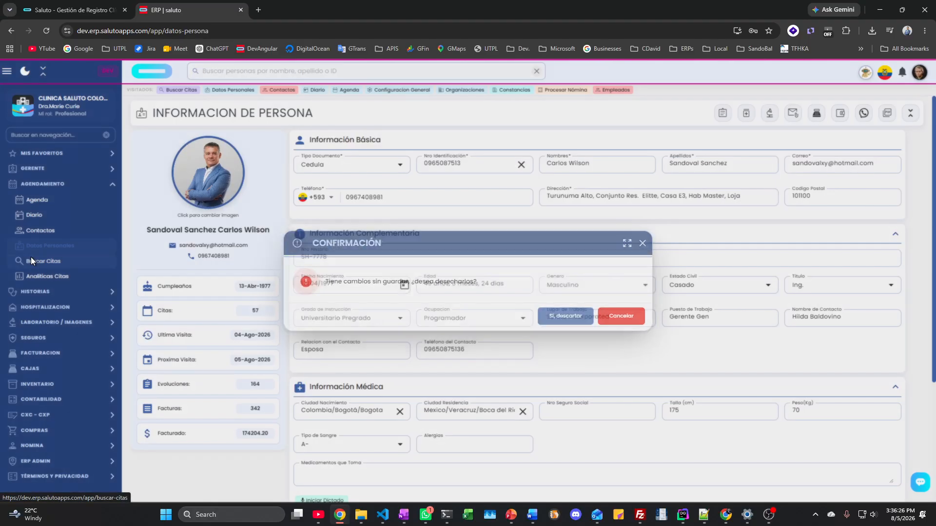
click(564, 317)
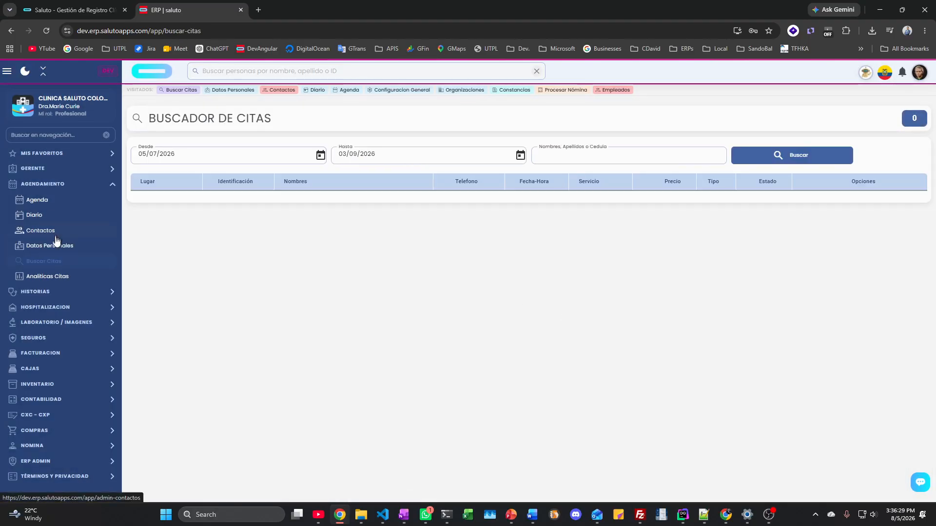
click(541, 155)
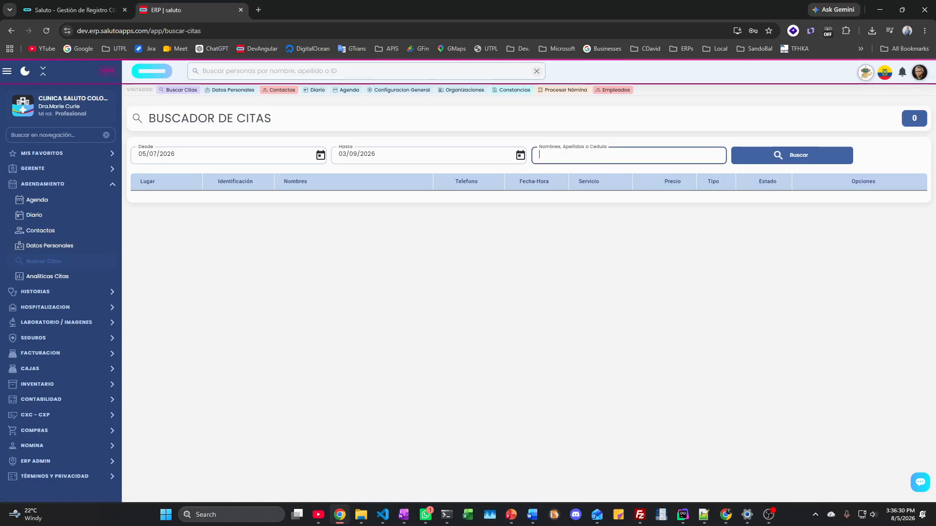
text(CARLOS)
key(Return)
scroll(328, 276, down, 6)
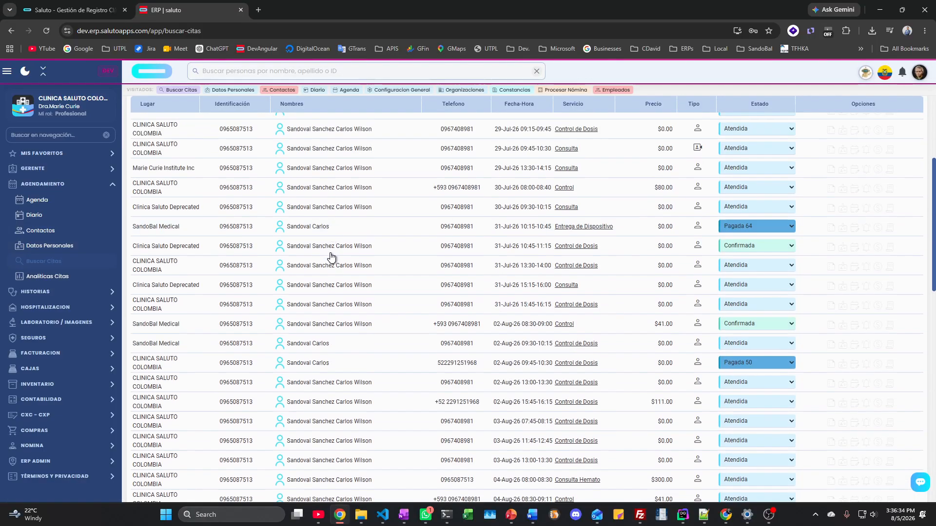
scroll(327, 276, down, 5)
scroll(328, 275, up, 20)
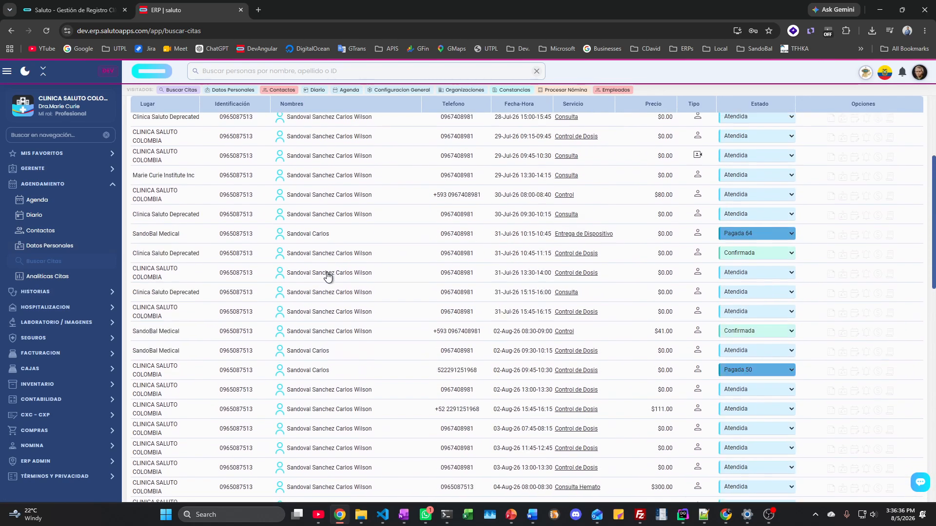
Step: Review the appointment analytics for 05/08/2026: 7 appointments and $146.00 income
click(57, 277)
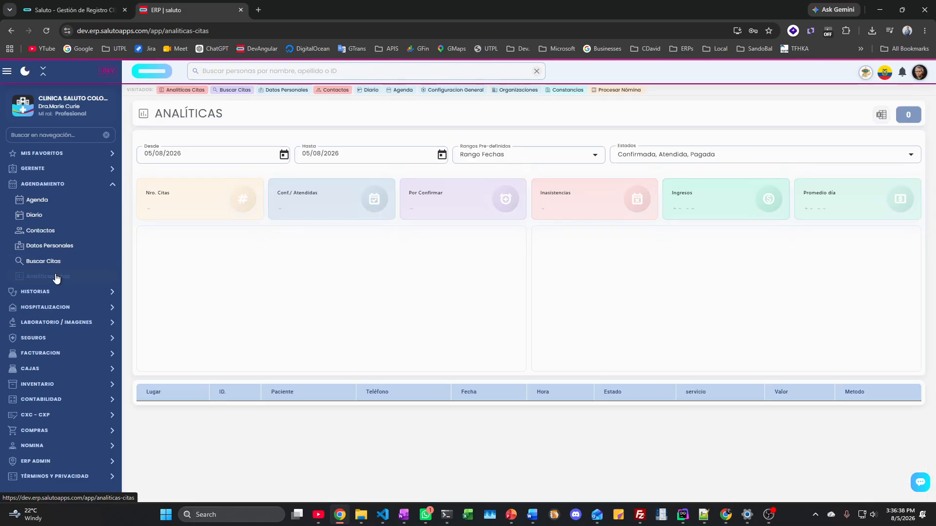
scroll(221, 372, down, 1)
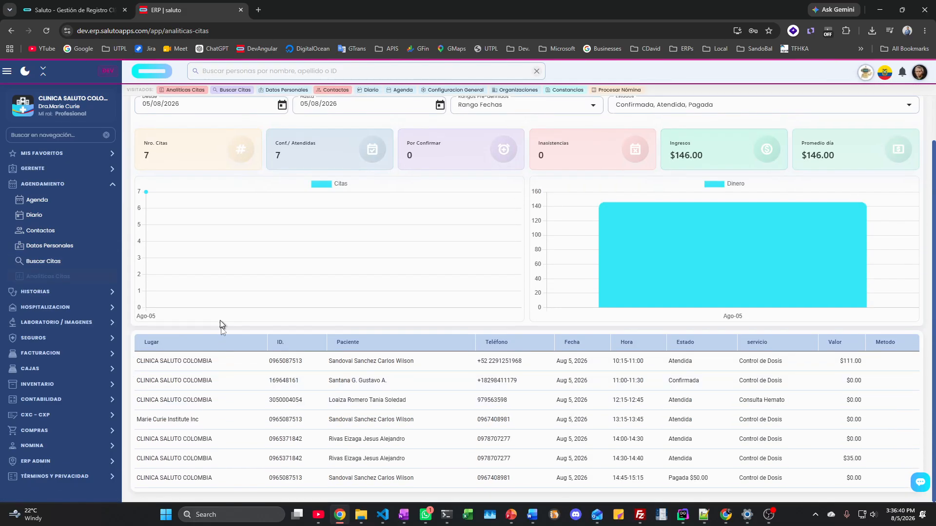
scroll(510, 367, up, 1)
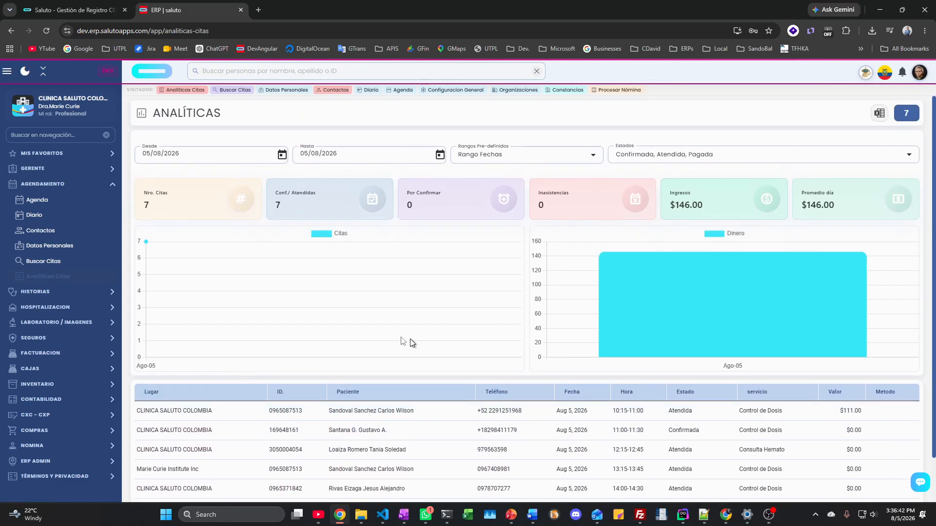
Step: Switch the sidebar to the Gerente section and open Analíticas Contabilidad
click(54, 190)
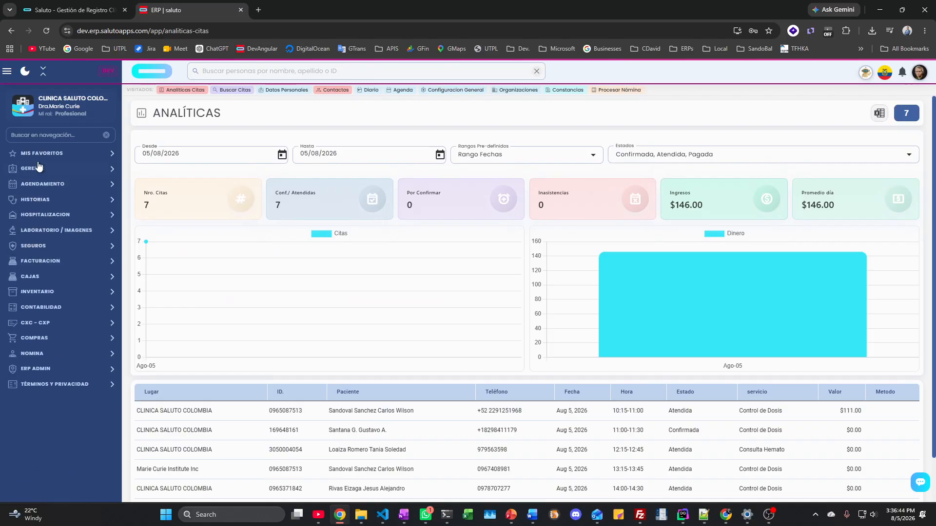
click(37, 173)
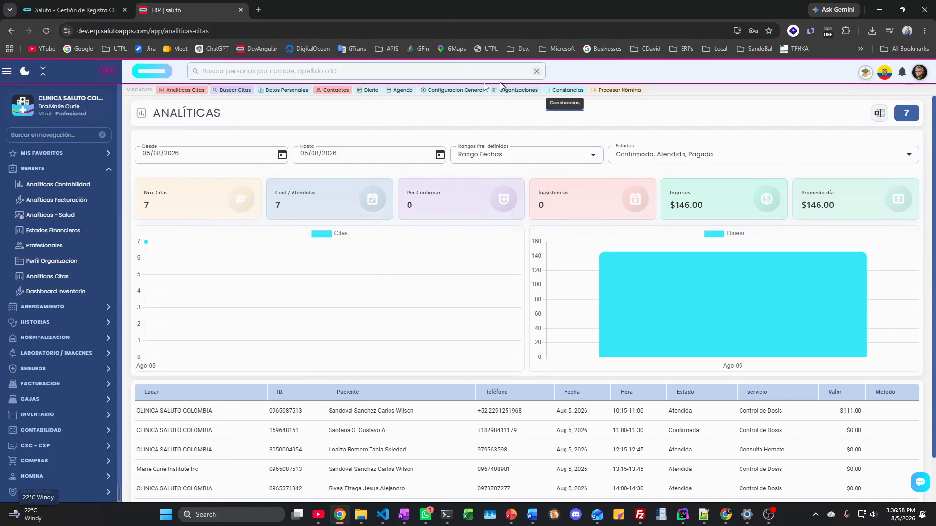
click(62, 186)
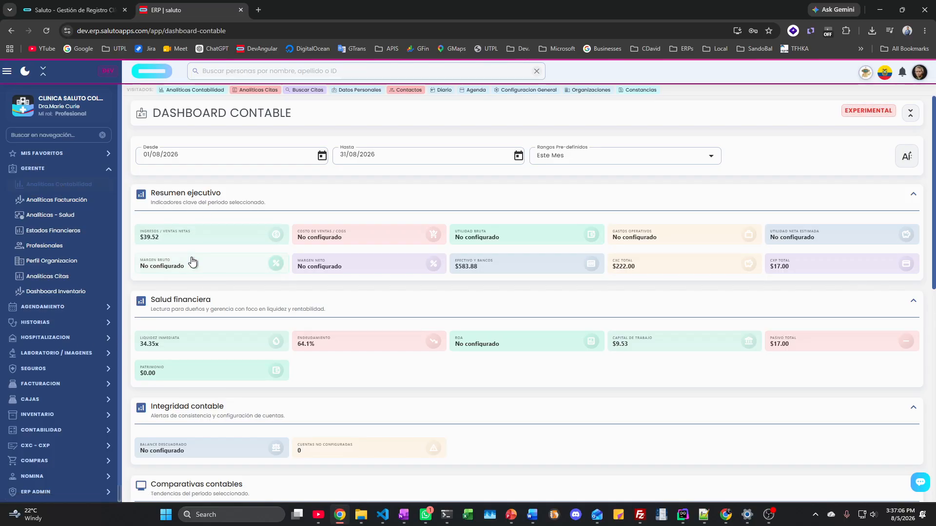
Step: Scroll through the Dashboard Contable and set Rangos Pre-definidos to 'Este Año' (01/01–05/08/2026)
scroll(195, 264, down, 1)
scroll(193, 257, down, 1)
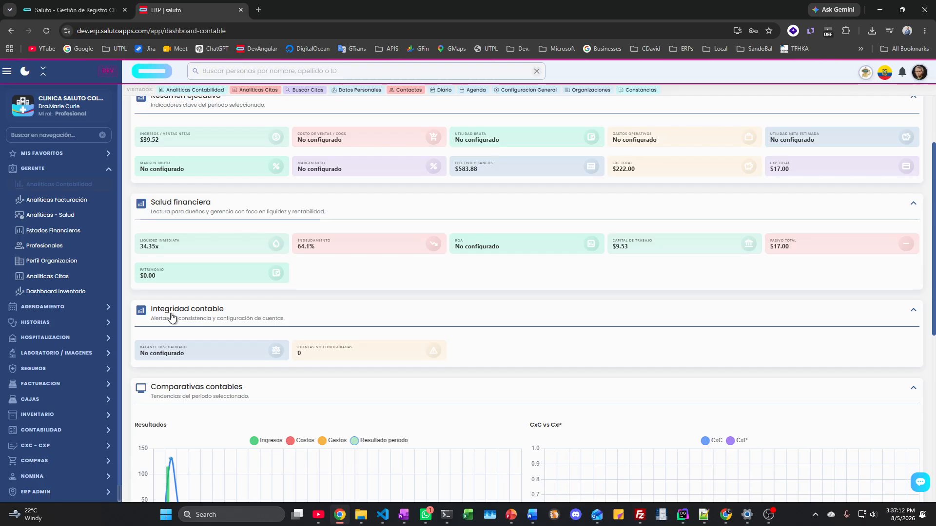
scroll(254, 300, down, 4)
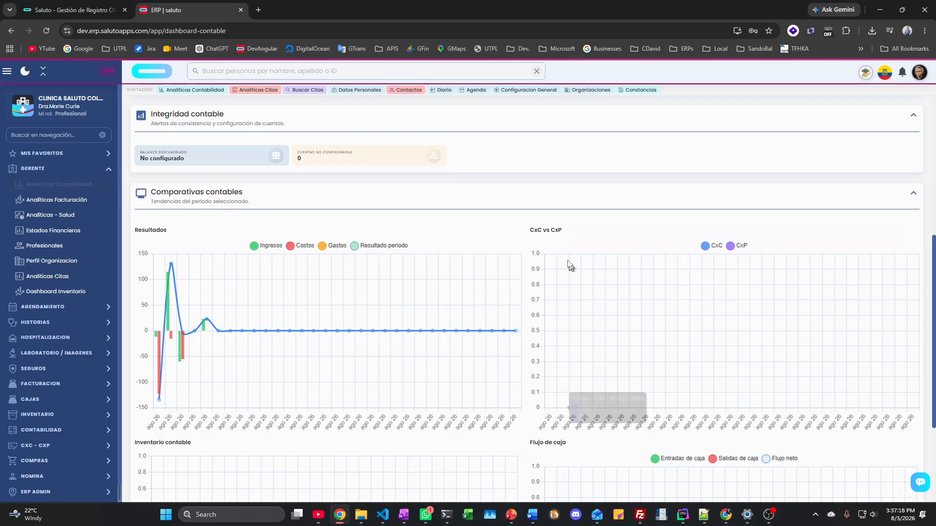
scroll(604, 320, down, 2)
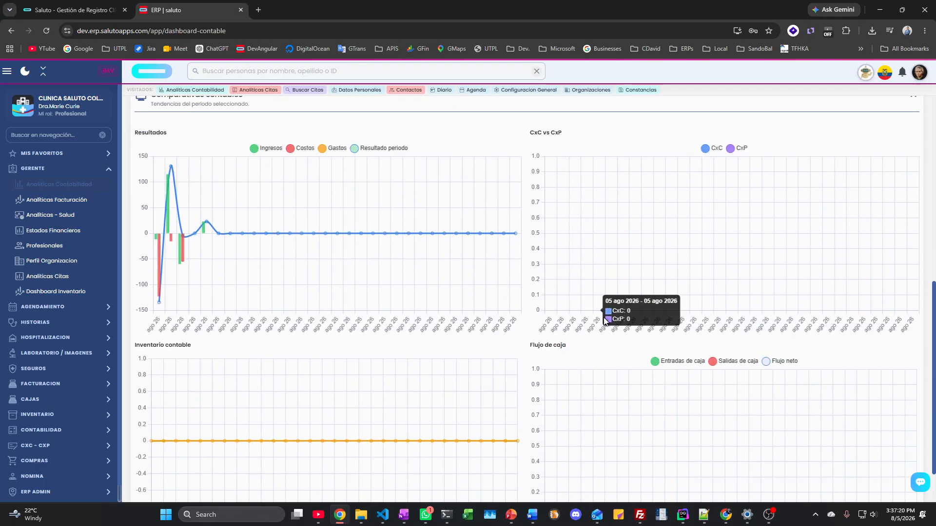
scroll(604, 320, up, 8)
click(591, 165)
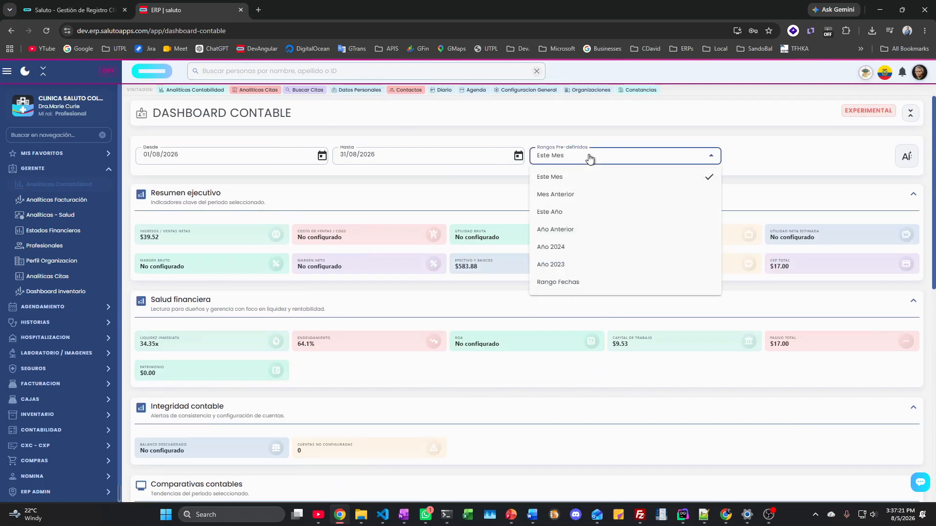
click(561, 209)
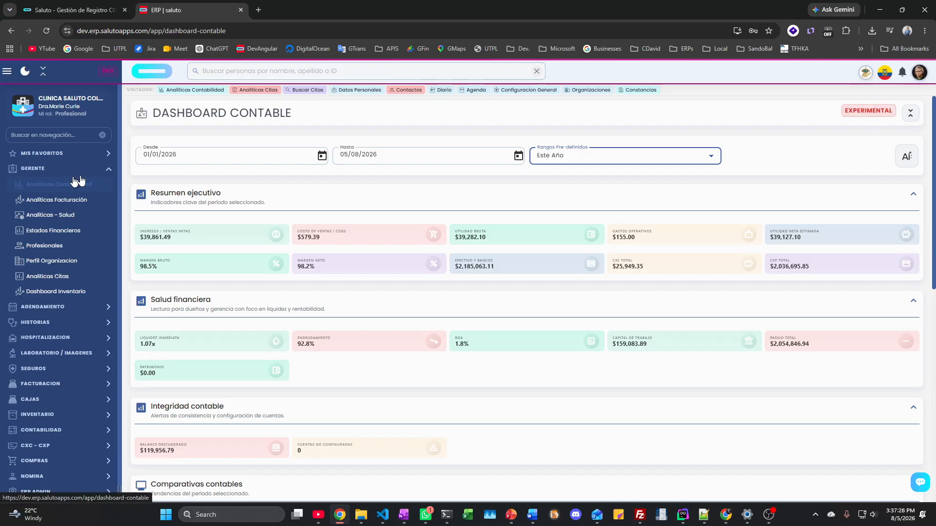
click(909, 160)
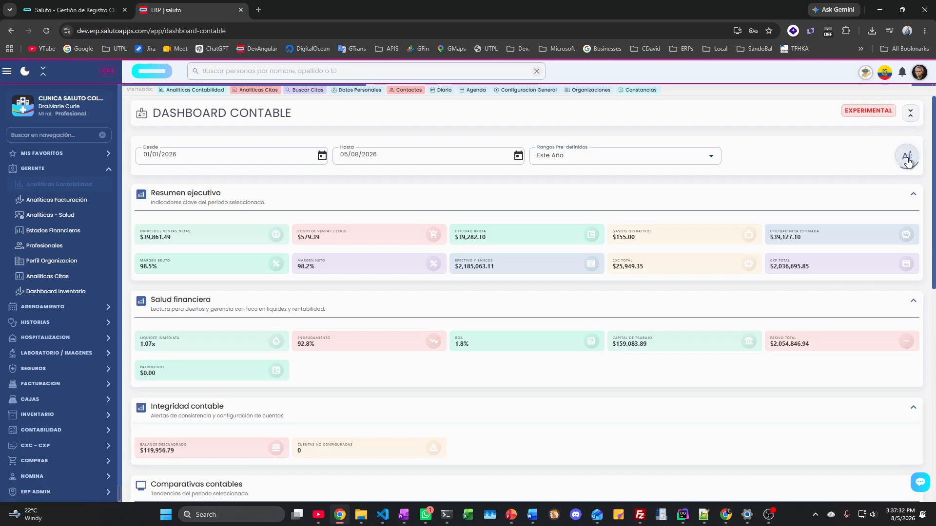
Step: Review the AI financial analysis flagging 92.8% leverage and a 119,957 USD imbalance
scroll(232, 348, down, 8)
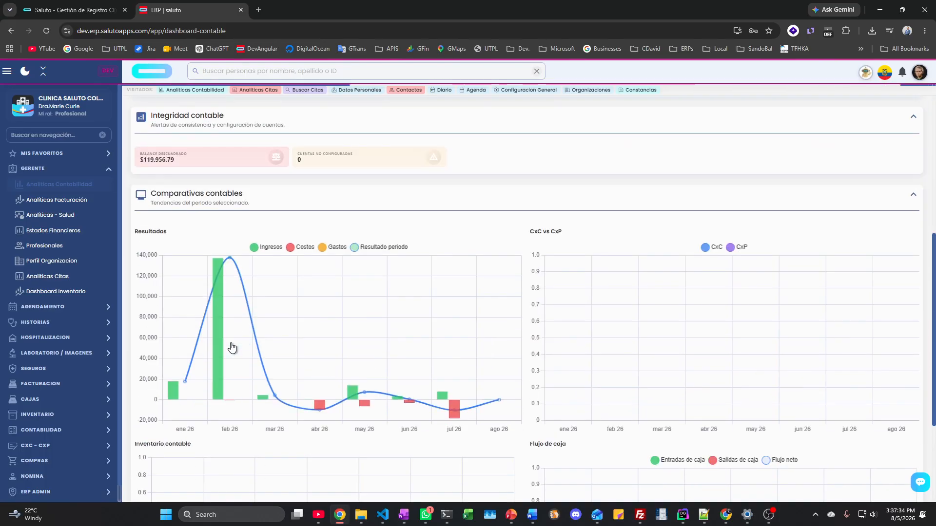
scroll(230, 343, up, 7)
scroll(230, 343, up, 1)
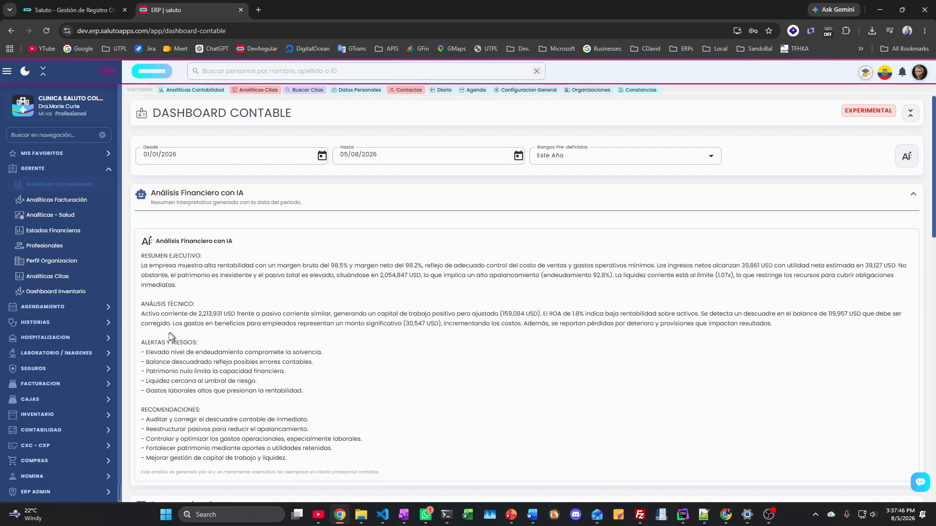
scroll(160, 350, down, 2)
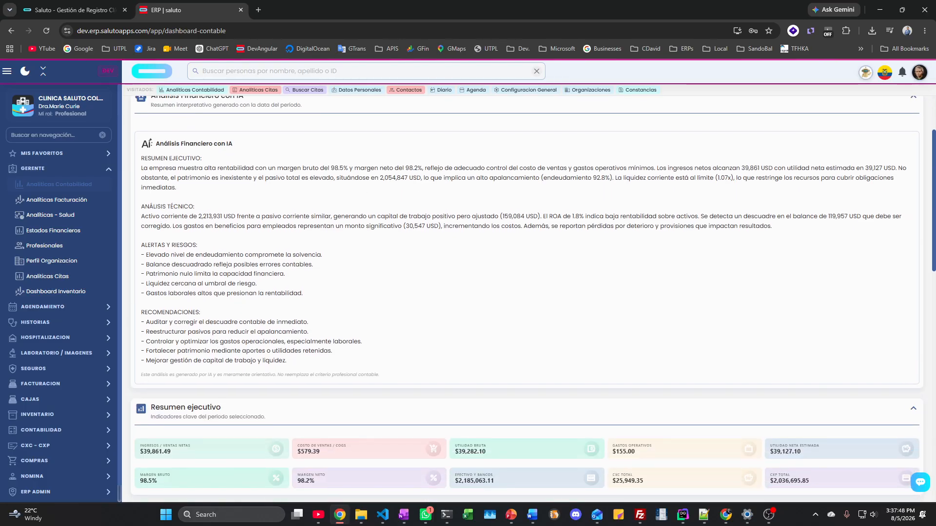
scroll(161, 350, up, 2)
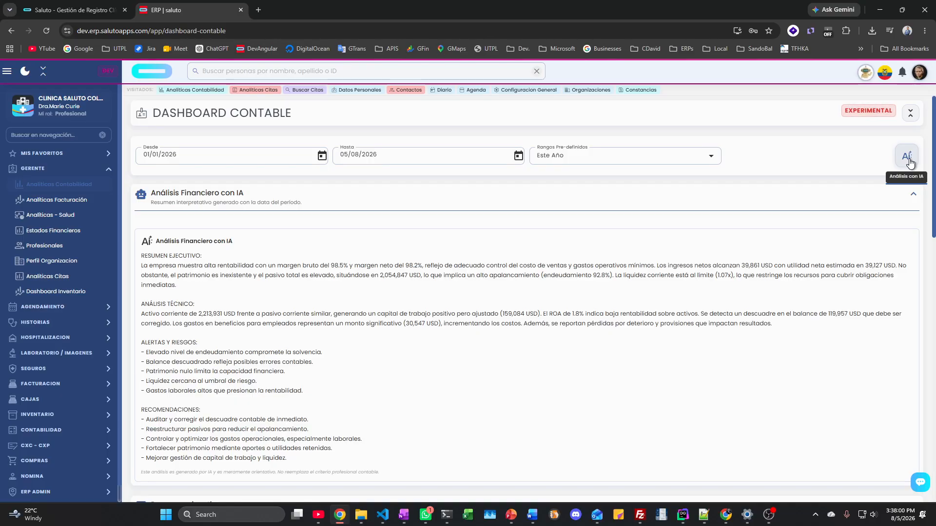
Step: Open Analíticas Salud and scroll through this year's charts: 89 citas, 2 profesionales, 29 atendidas
click(46, 215)
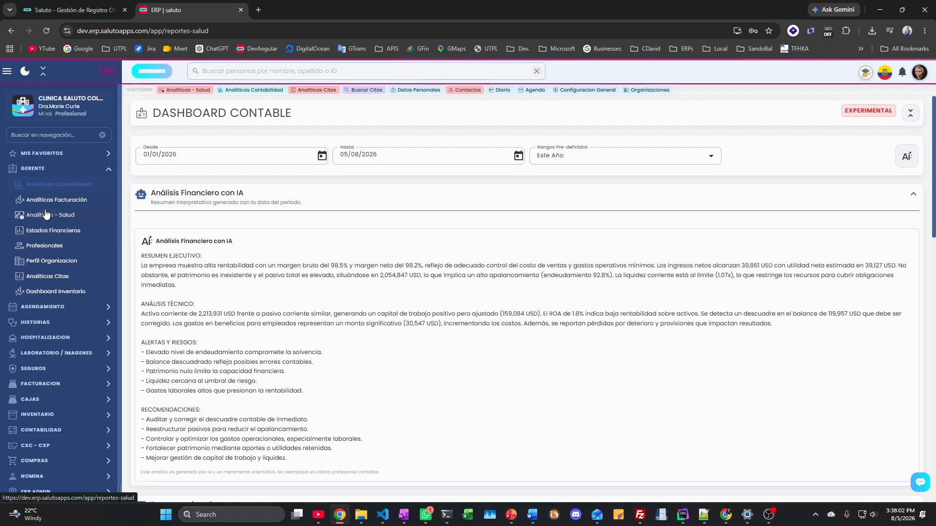
scroll(351, 356, down, 3)
scroll(352, 360, down, 10)
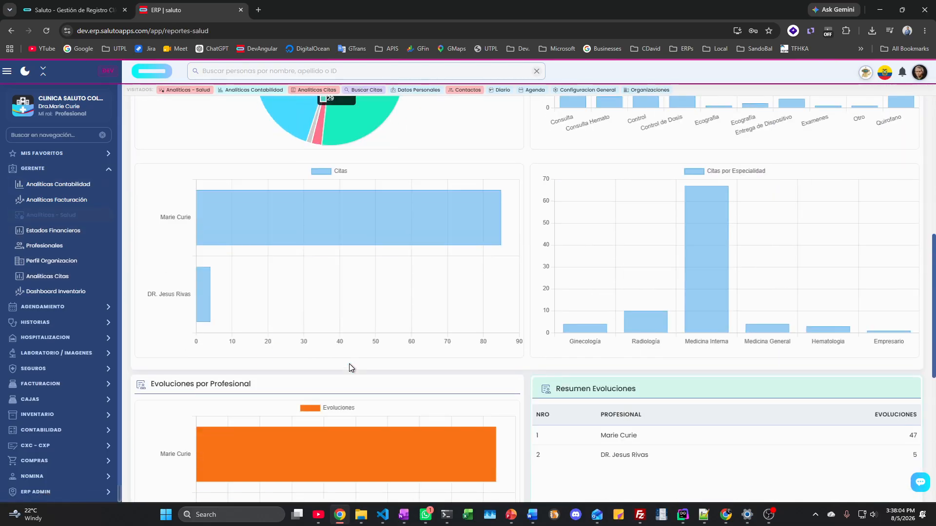
scroll(349, 366, up, 5)
mouse_move(655, 334)
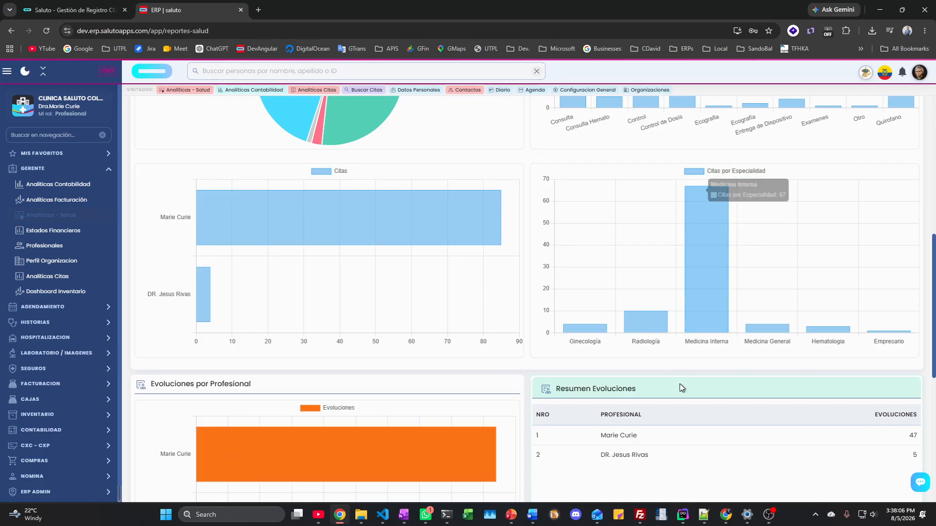
scroll(680, 385, down, 3)
mouse_move(343, 334)
scroll(344, 334, down, 3)
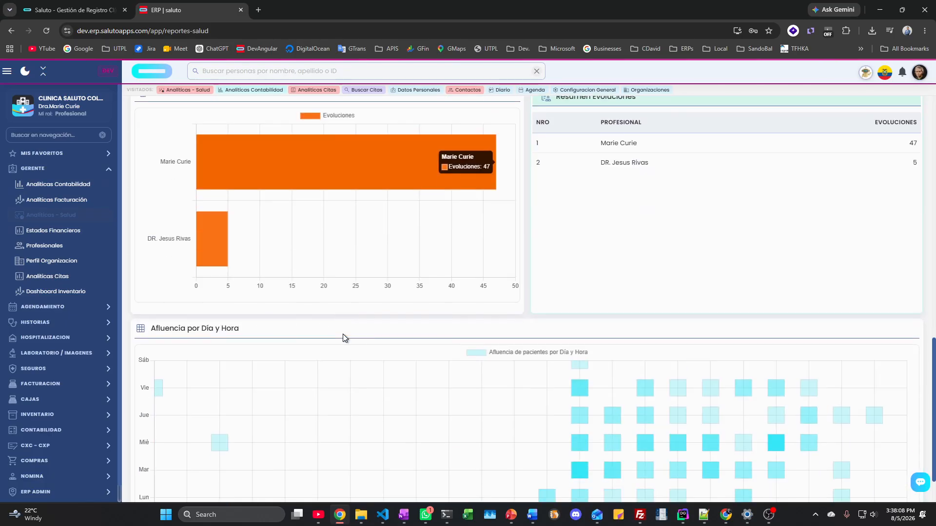
scroll(562, 390, down, 1)
mouse_move(580, 416)
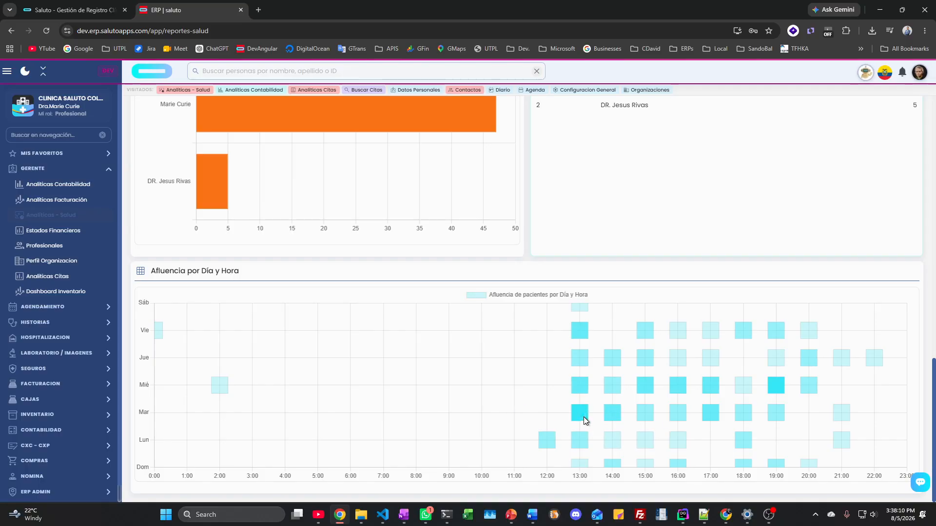
scroll(422, 337, up, 15)
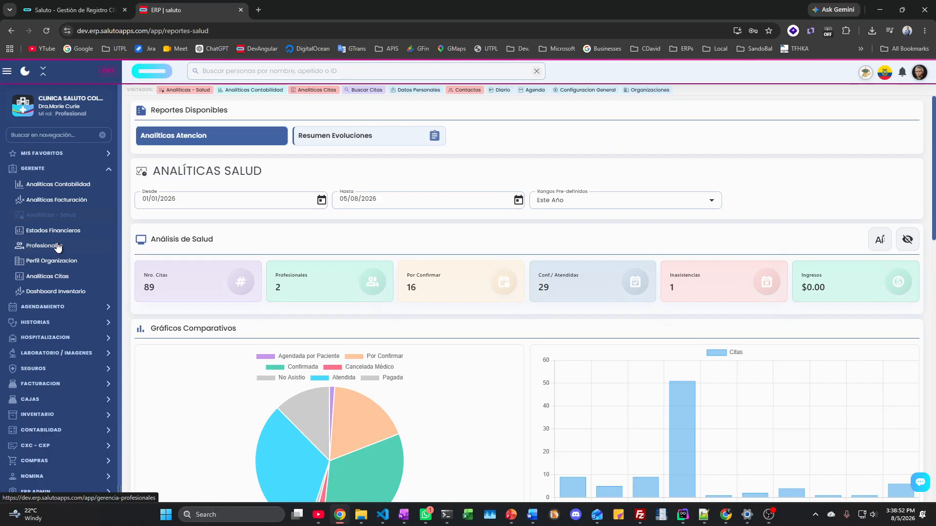
Step: Open Estados Financieros for 01/01–05/08/2026 and generate the Estado de Resultados PDF
click(80, 230)
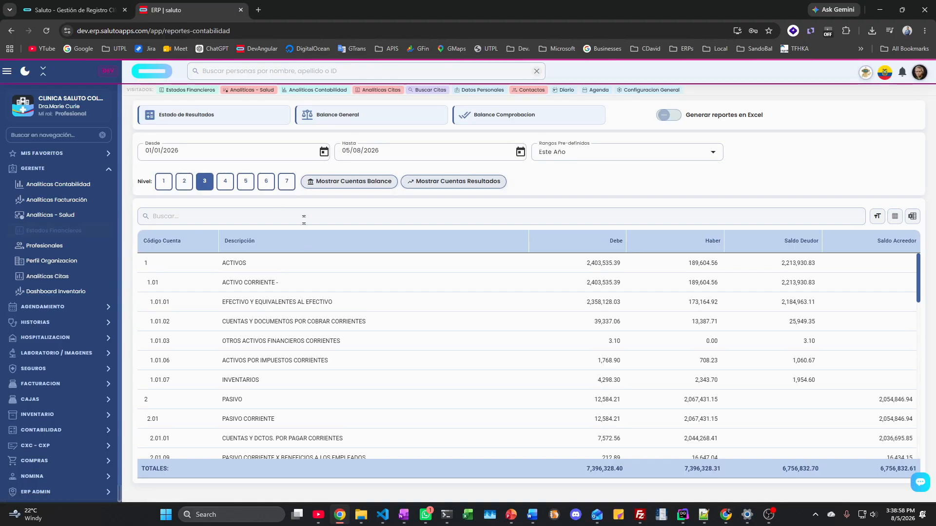
scroll(289, 306, down, 10)
scroll(289, 306, up, 15)
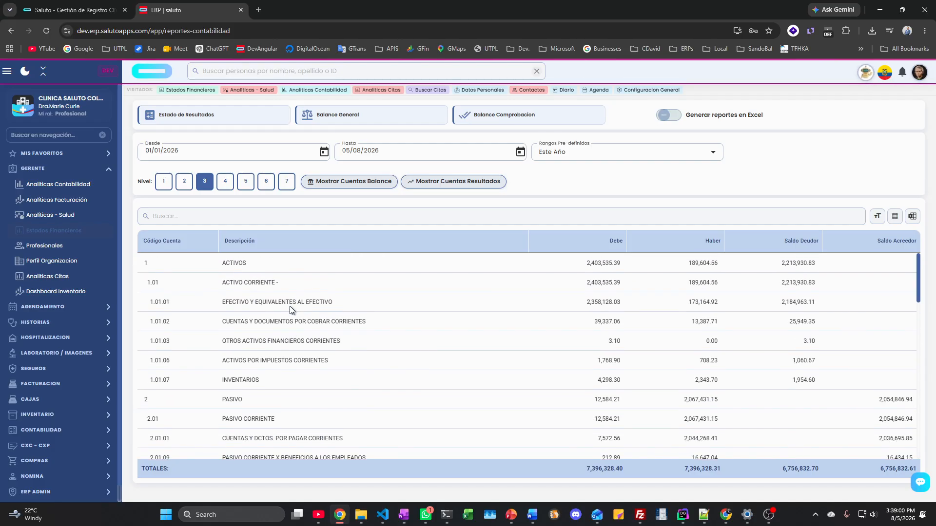
click(218, 119)
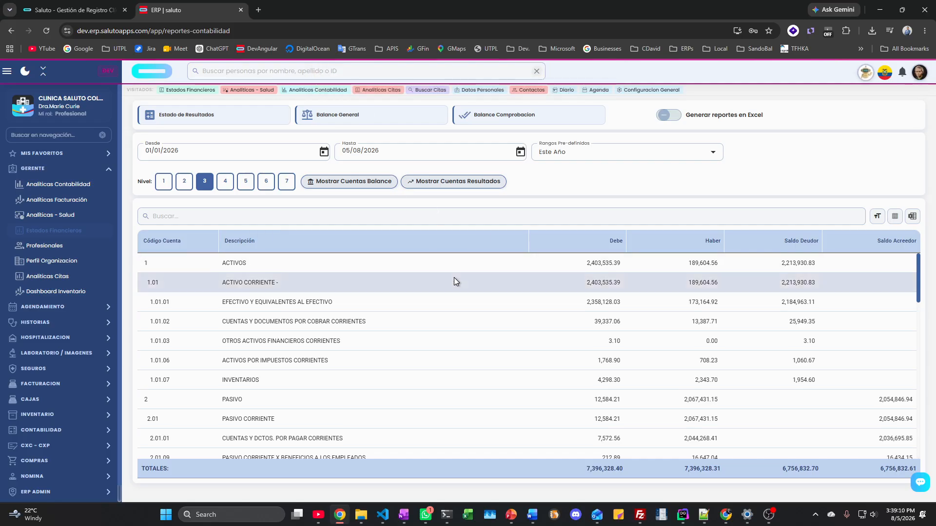
scroll(455, 278, down, 15)
scroll(455, 276, up, 15)
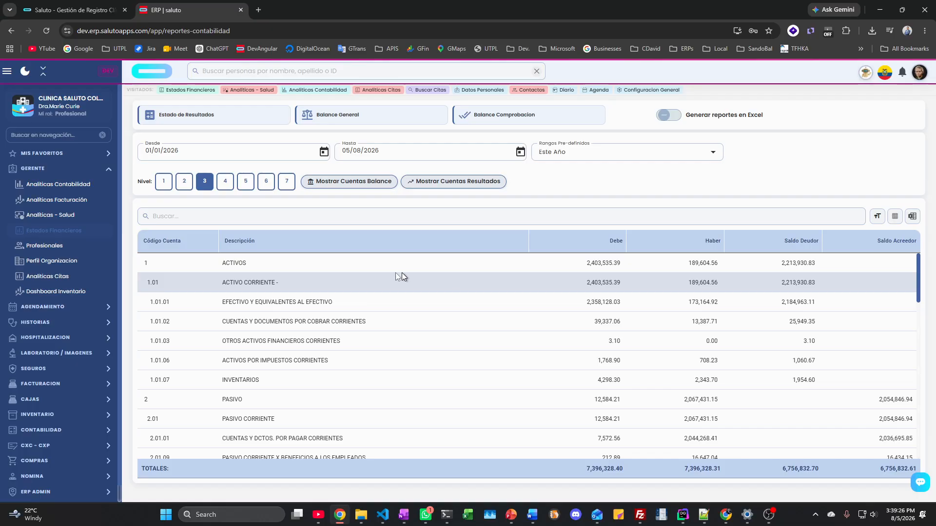
Step: Navigate from Perfil Organizacion through the HISTORIAS section to the Contactos list
click(51, 261)
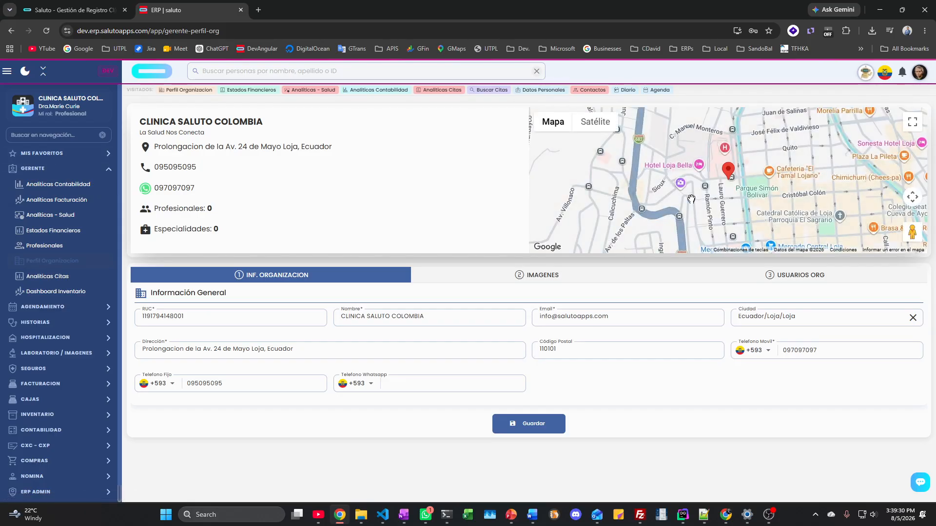
click(49, 171)
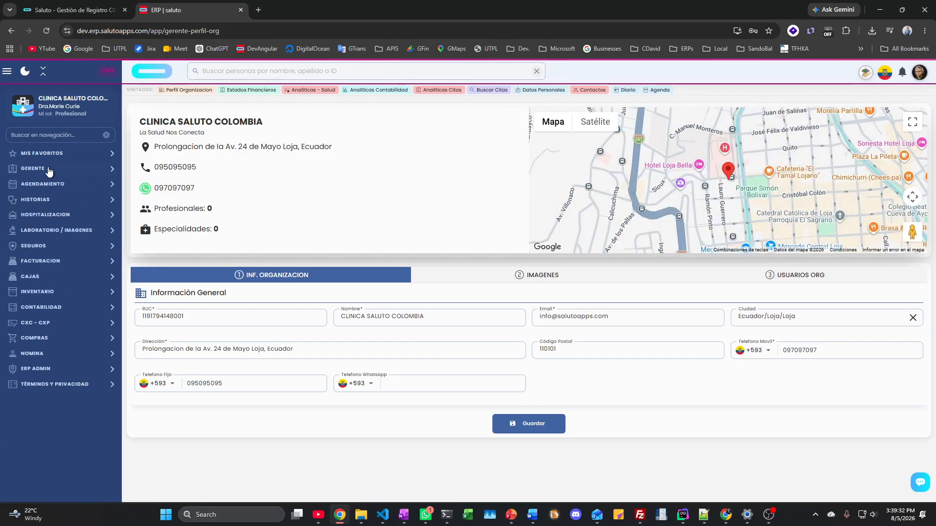
click(40, 186)
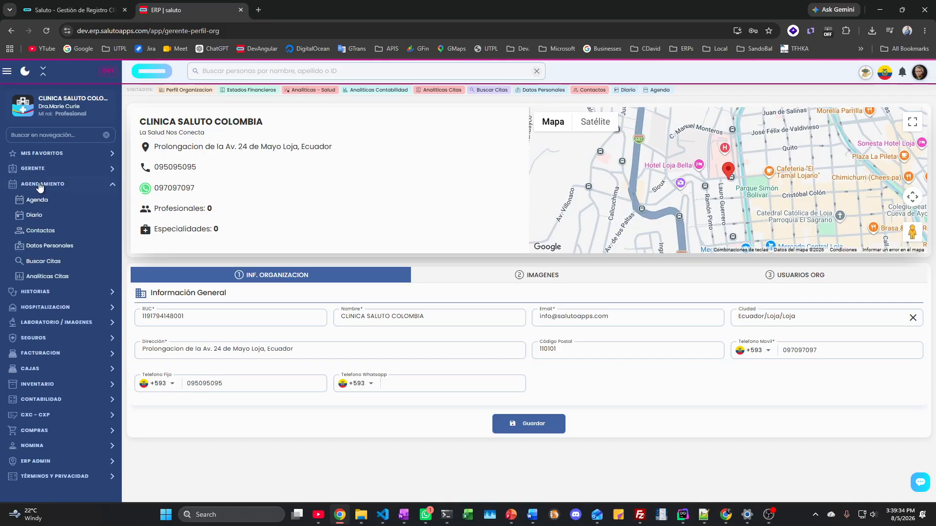
click(40, 185)
click(35, 201)
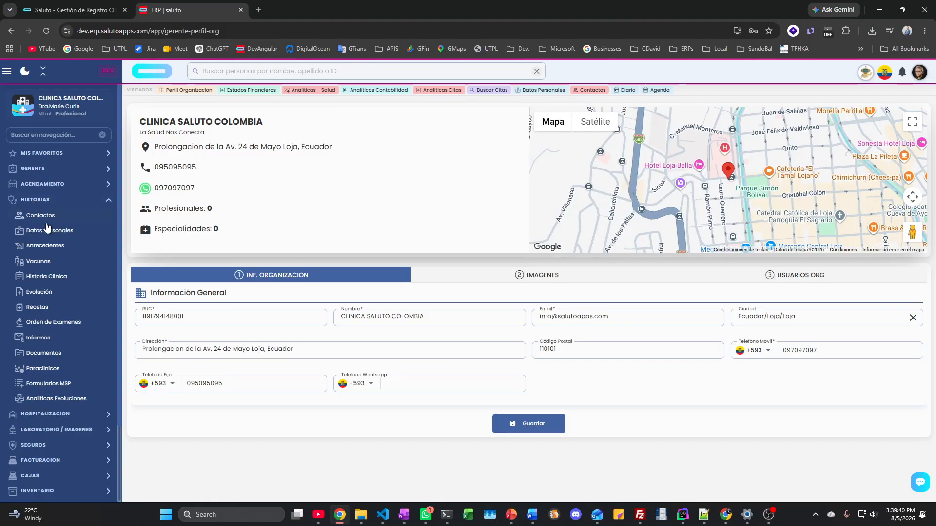
click(46, 220)
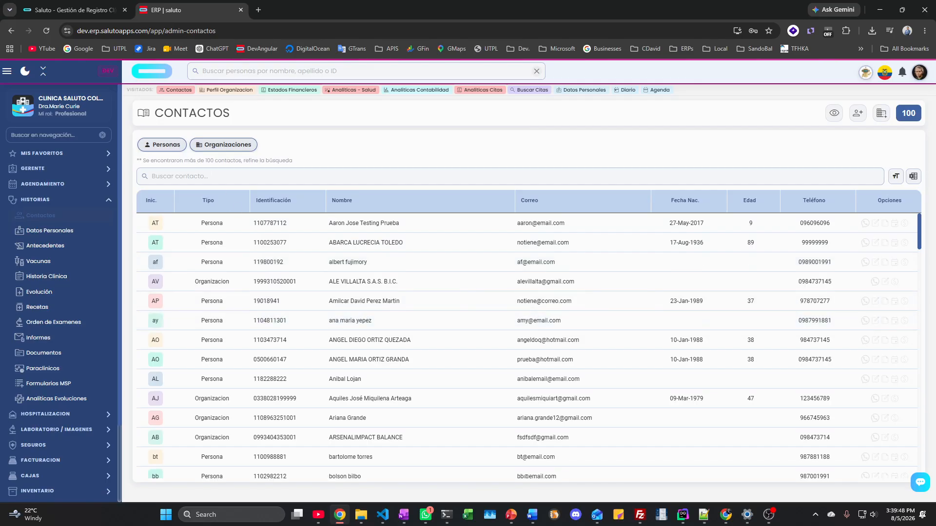
click(370, 176)
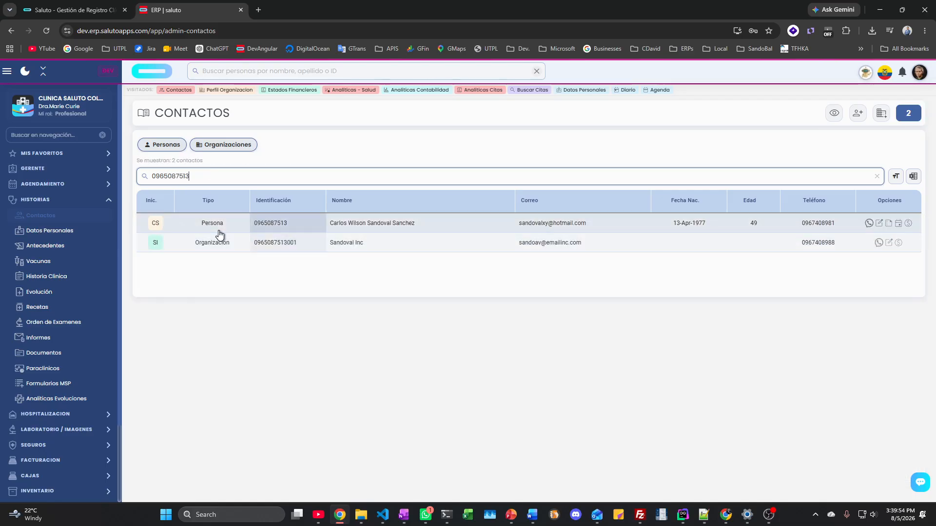
Step: Search contacts by the patient's partial ID number and open the matching person's record
click(879, 224)
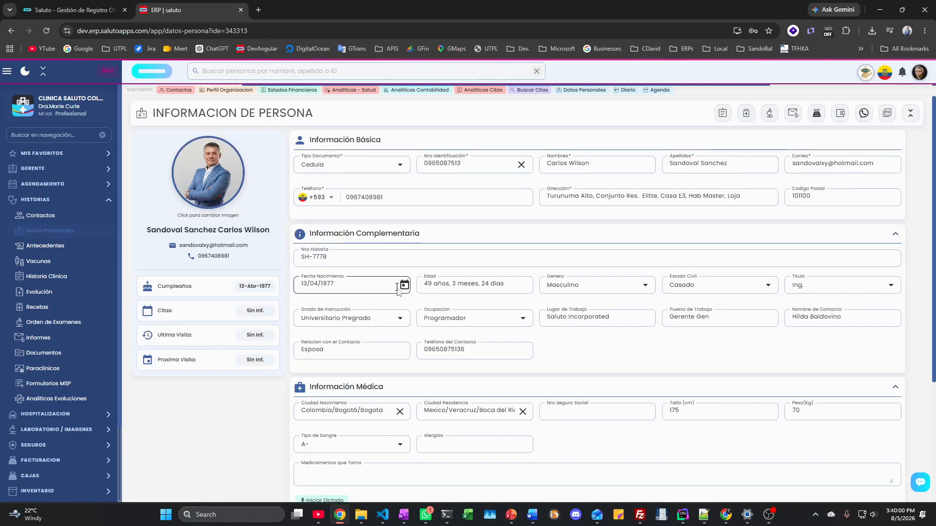
Step: Untick Hipertension in Antecedentes Patológicos, then view Vacunas and the Historia Clínica summary (IMC 22.86)
click(48, 247)
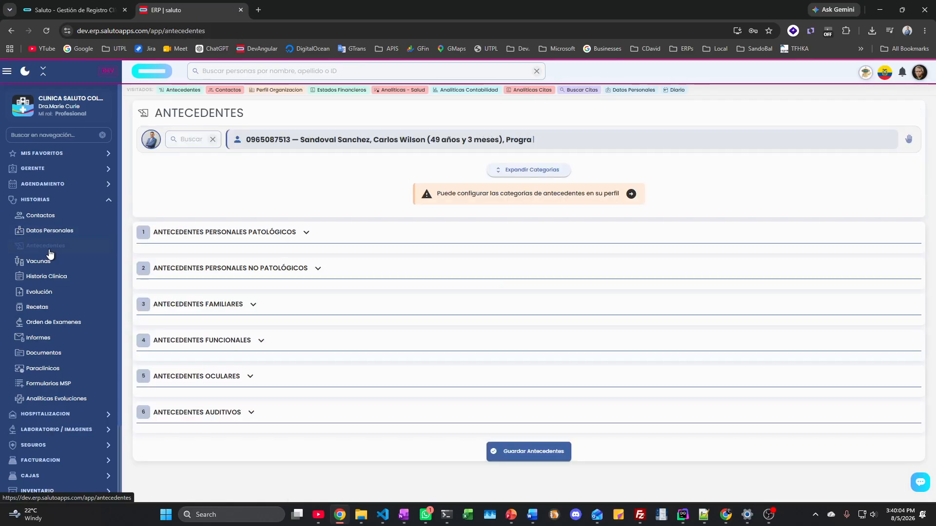
click(176, 238)
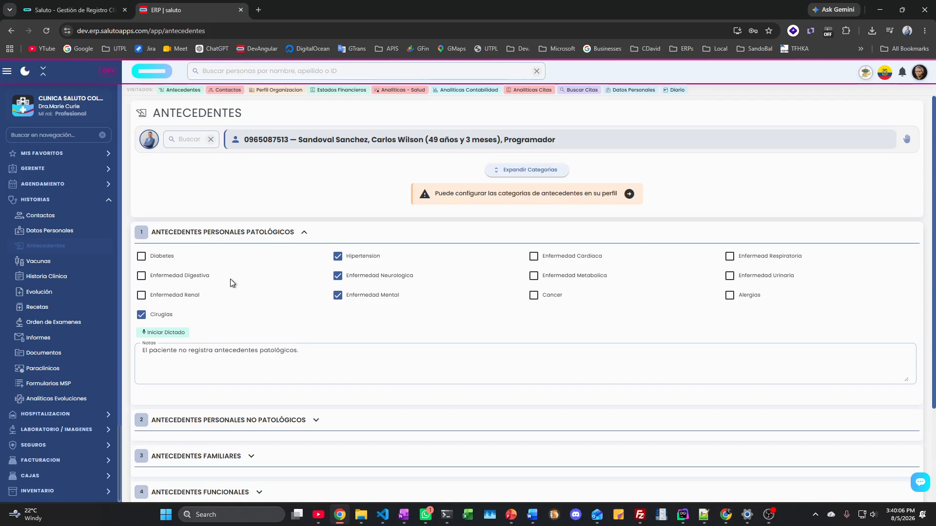
scroll(242, 314, down, 3)
scroll(241, 314, up, 3)
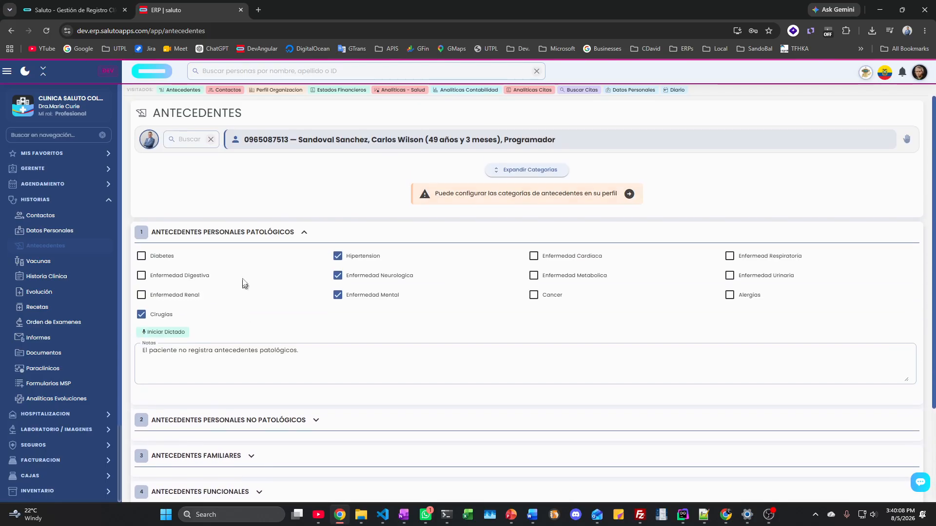
click(244, 201)
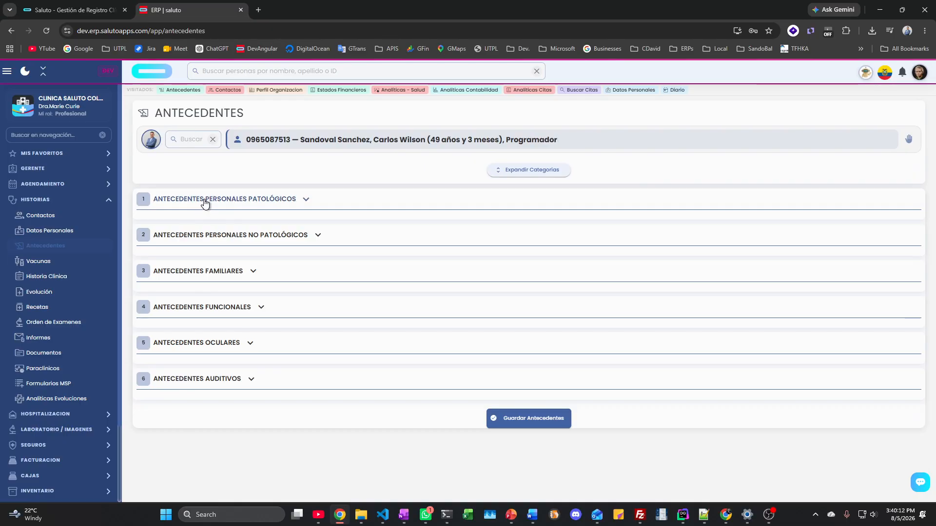
click(190, 236)
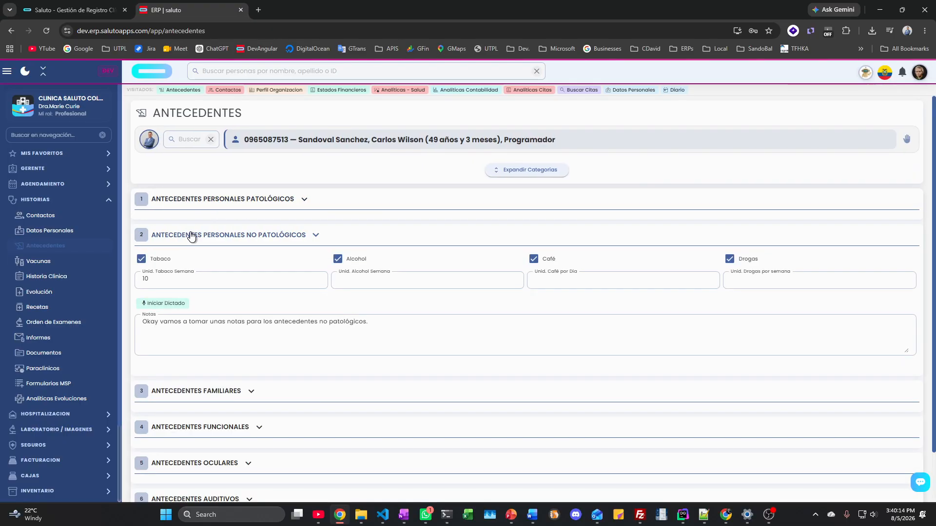
click(251, 199)
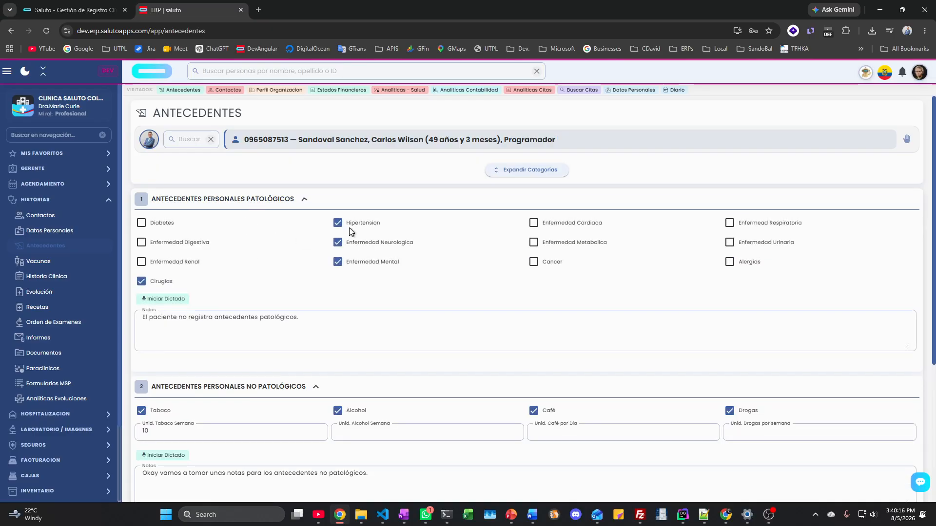
click(341, 226)
click(341, 226)
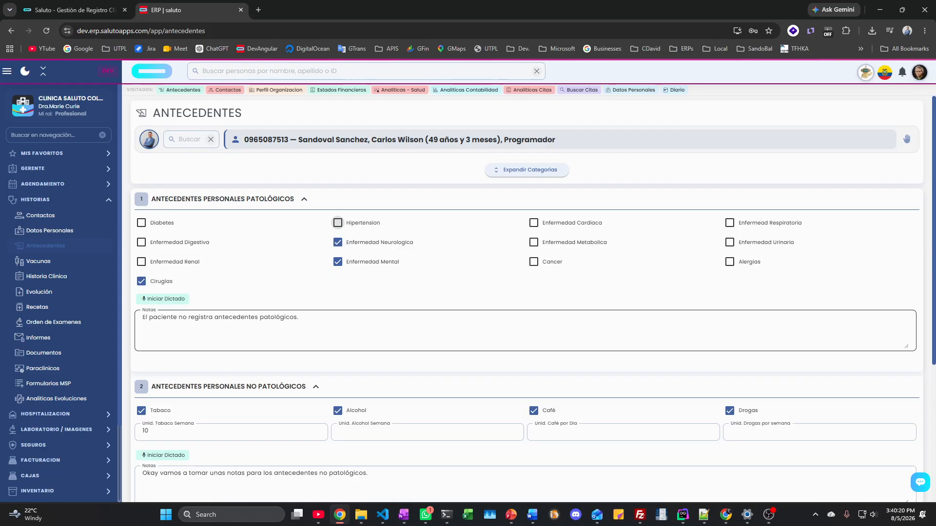
click(37, 262)
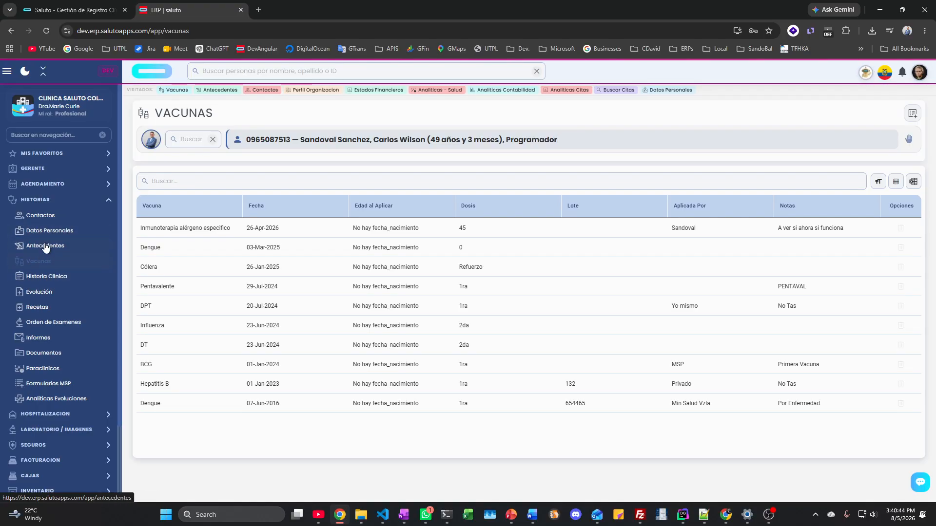
click(42, 277)
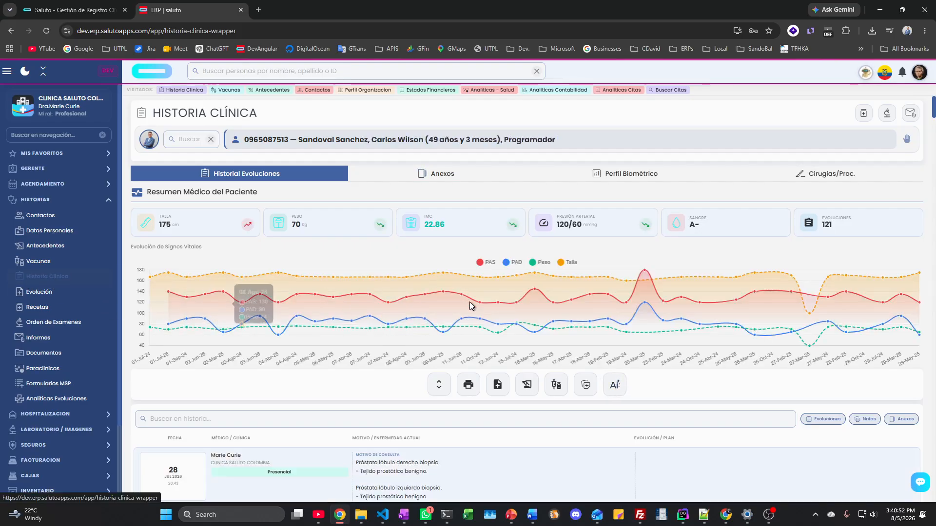
scroll(413, 292, down, 3)
scroll(411, 290, down, 15)
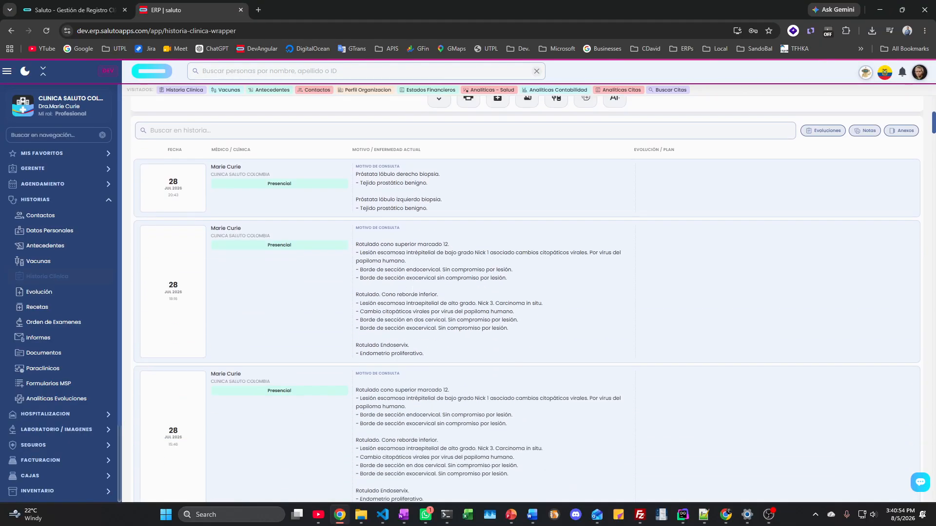
scroll(412, 289, down, 15)
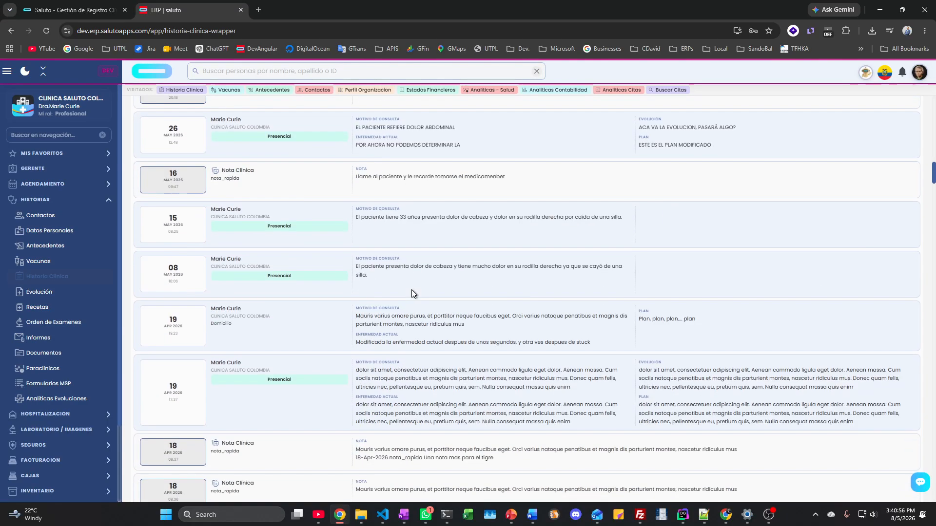
scroll(411, 290, up, 20)
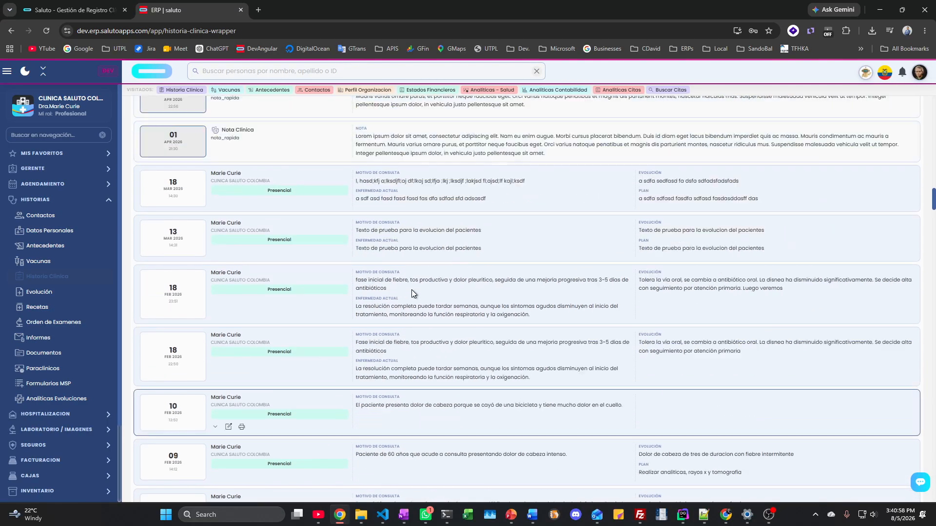
scroll(411, 289, up, 10)
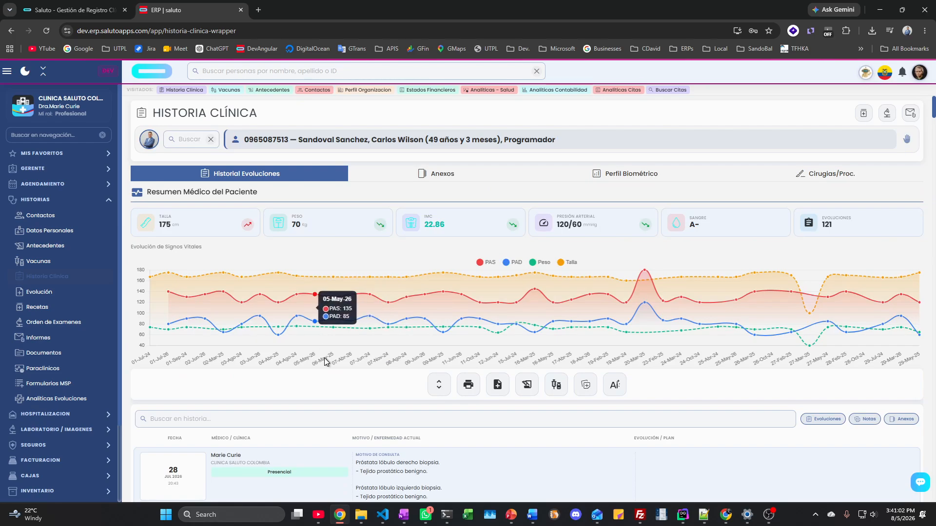
scroll(323, 357, down, 4)
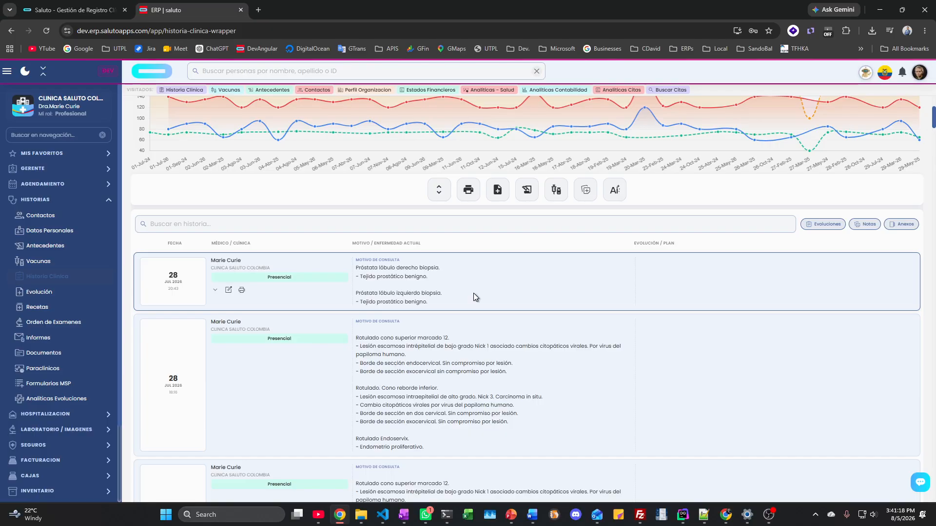
scroll(472, 293, up, 4)
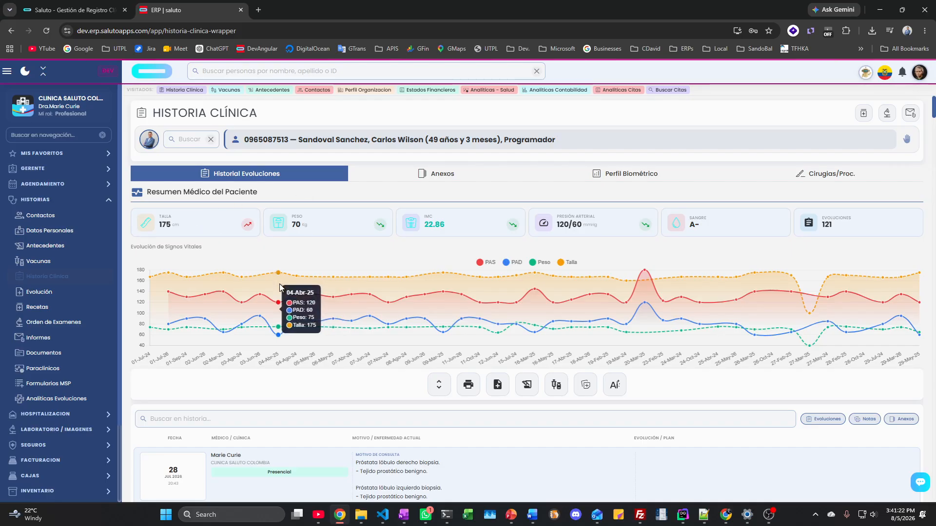
scroll(645, 386, down, 3)
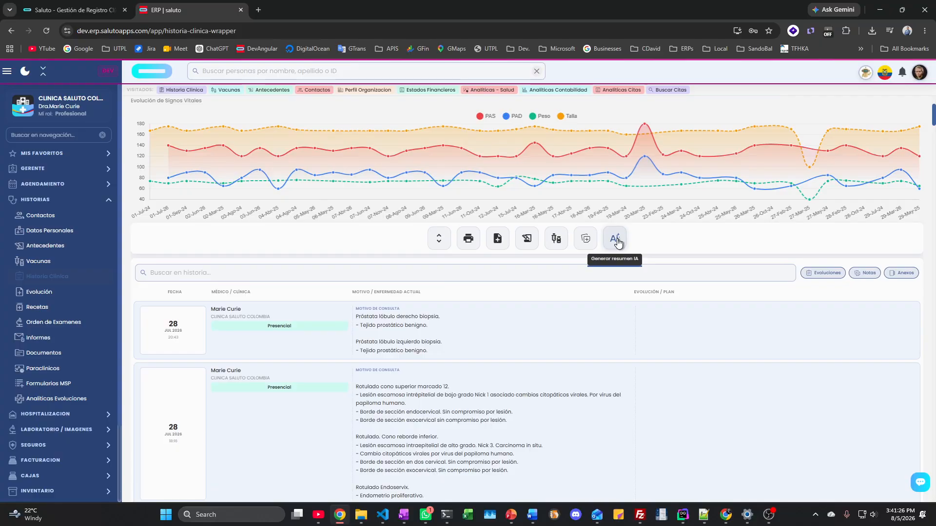
scroll(514, 358, down, 15)
scroll(514, 359, down, 20)
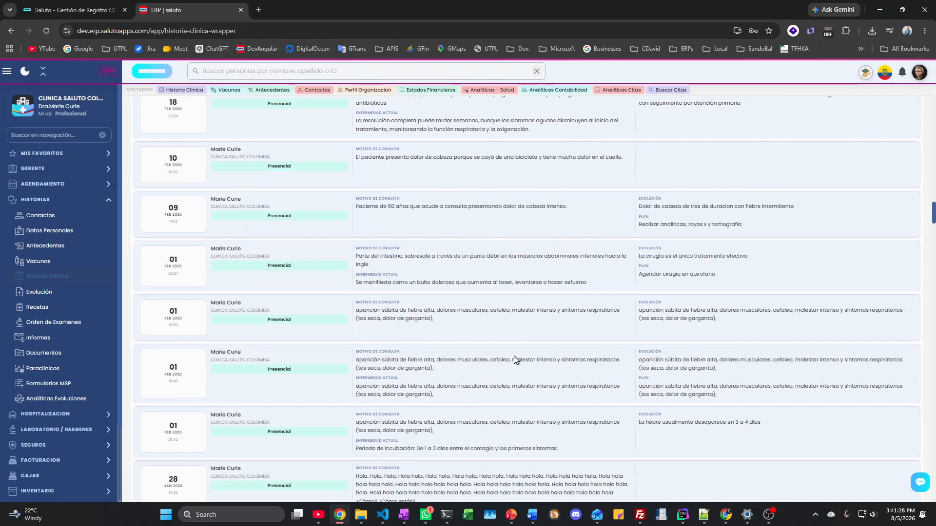
scroll(515, 359, up, 20)
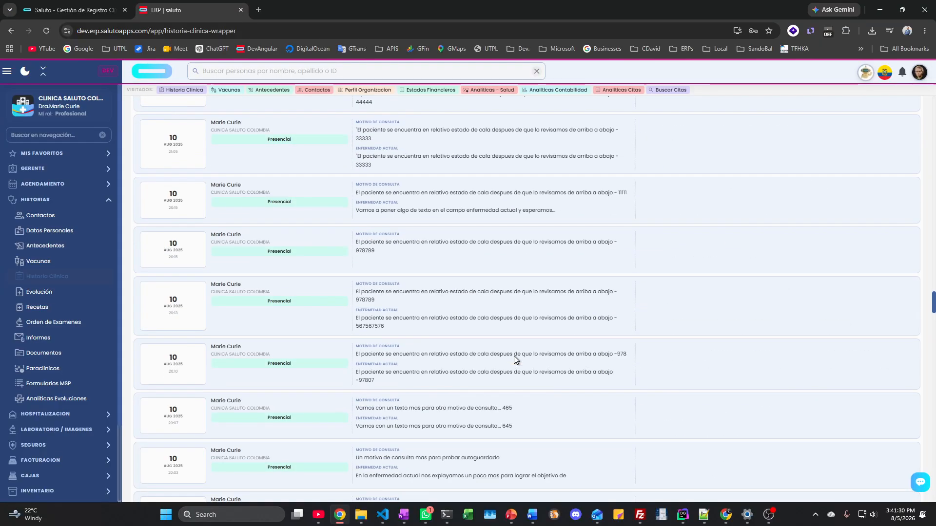
scroll(514, 356, up, 20)
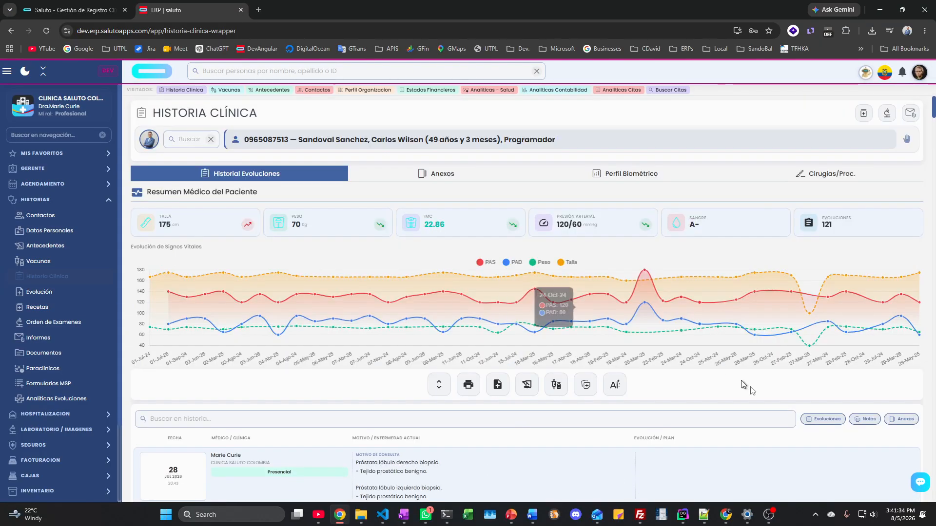
scroll(877, 363, down, 3)
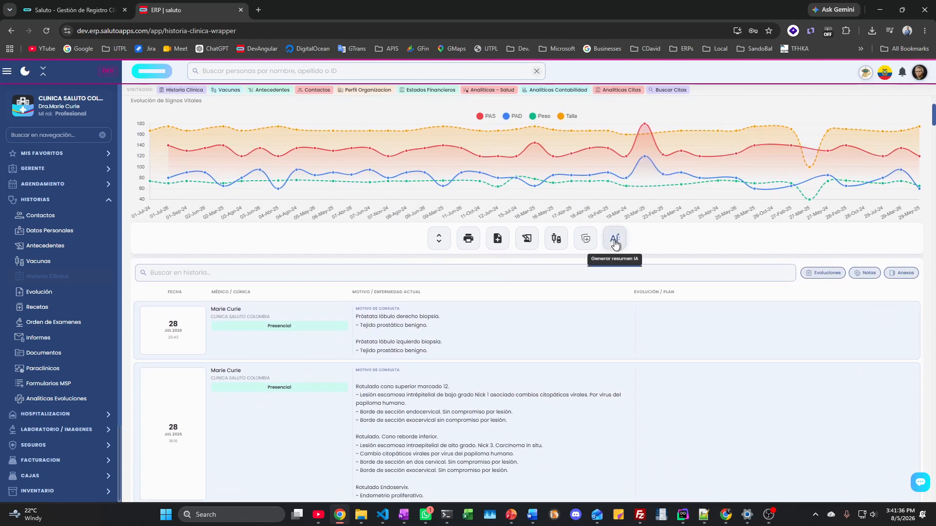
Step: Generate the AI clinical summary and read its hemodynamic instability alert and multidisciplinary follow-up advice
click(614, 240)
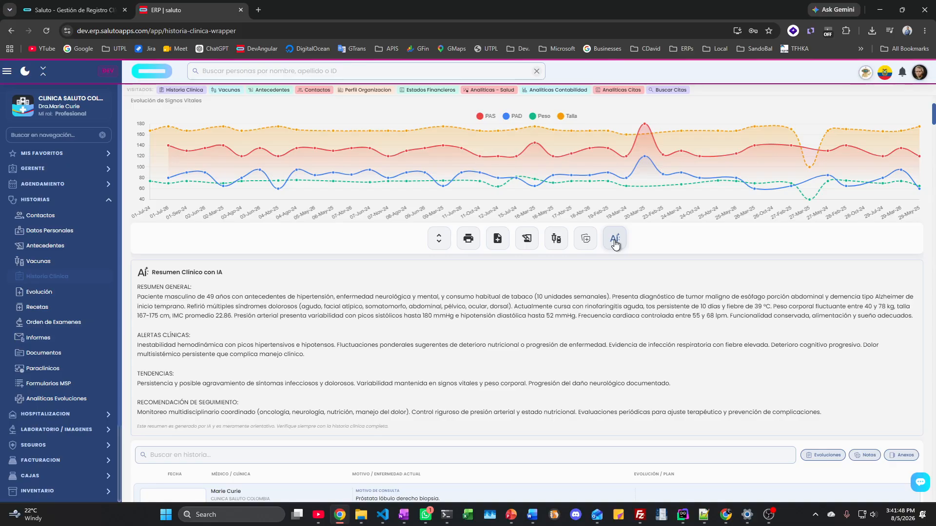
drag(138, 299, 857, 317)
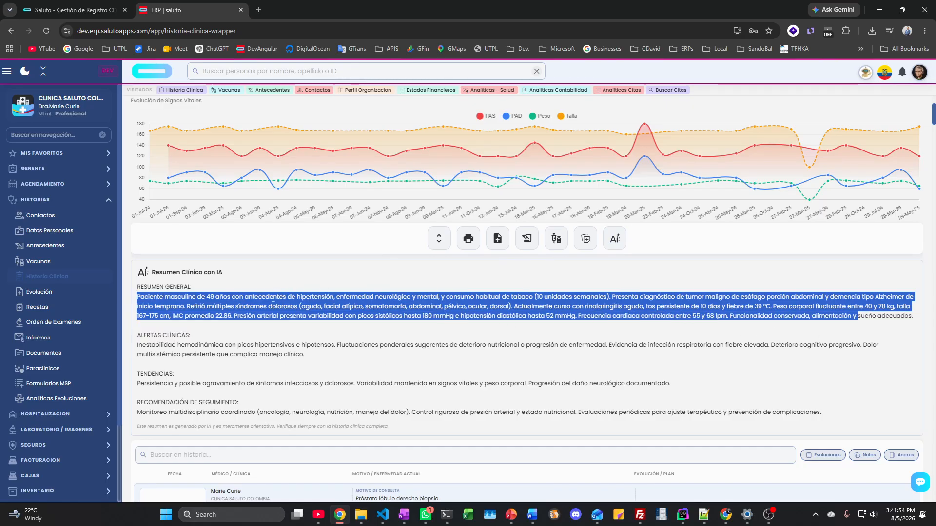
click(167, 335)
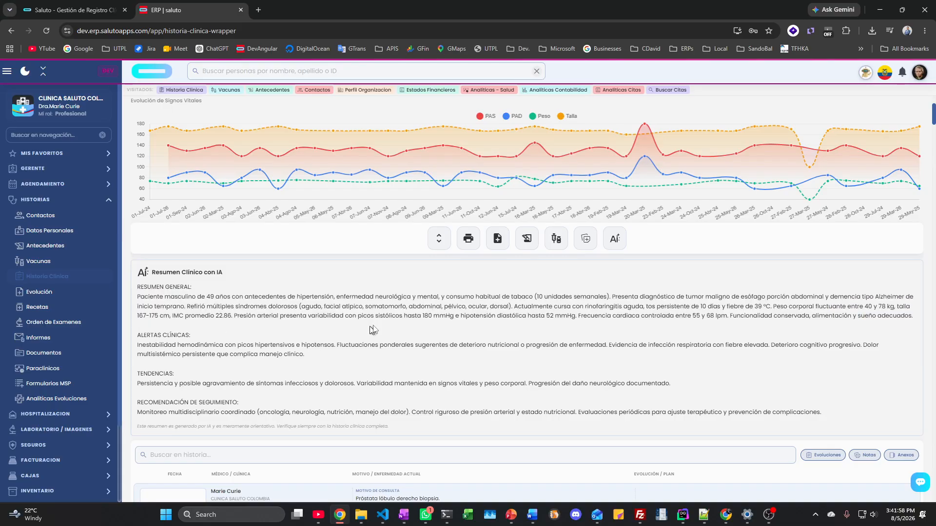
scroll(392, 320, down, 3)
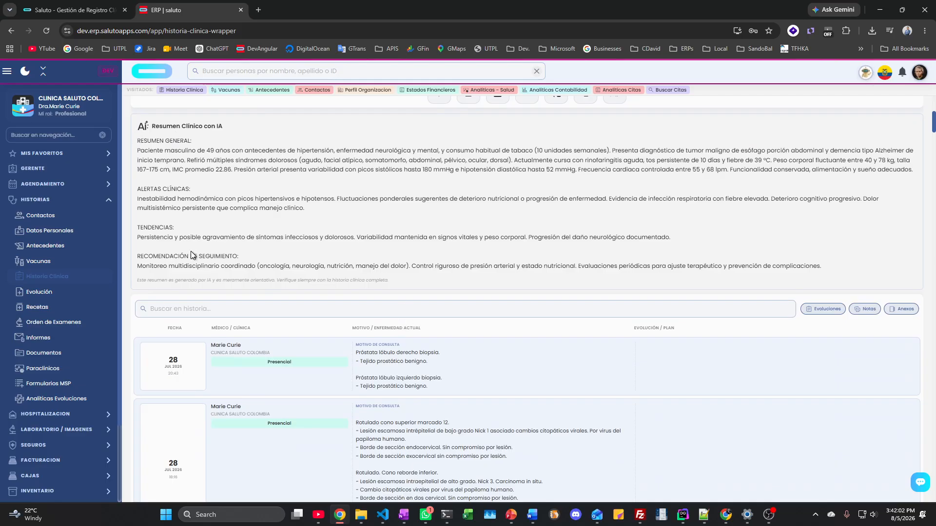
scroll(527, 293, up, 6)
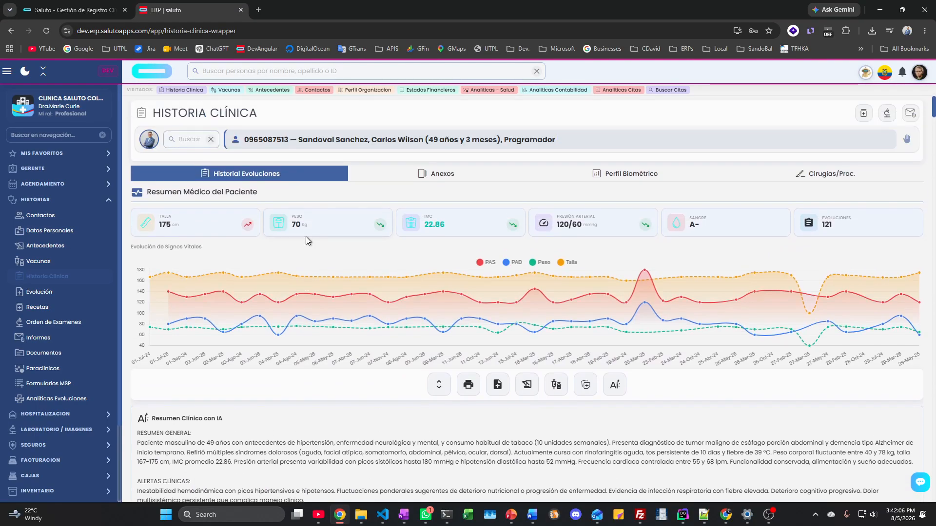
scroll(289, 351, down, 2)
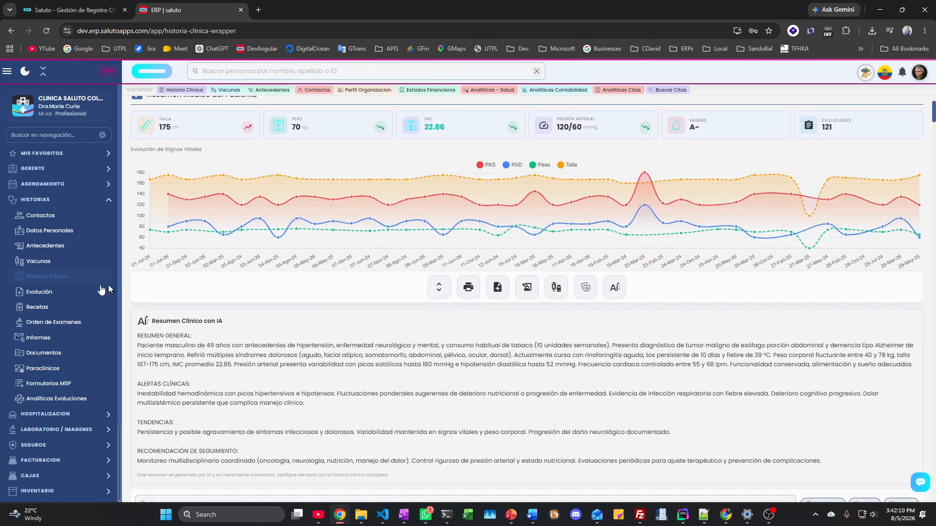
click(51, 292)
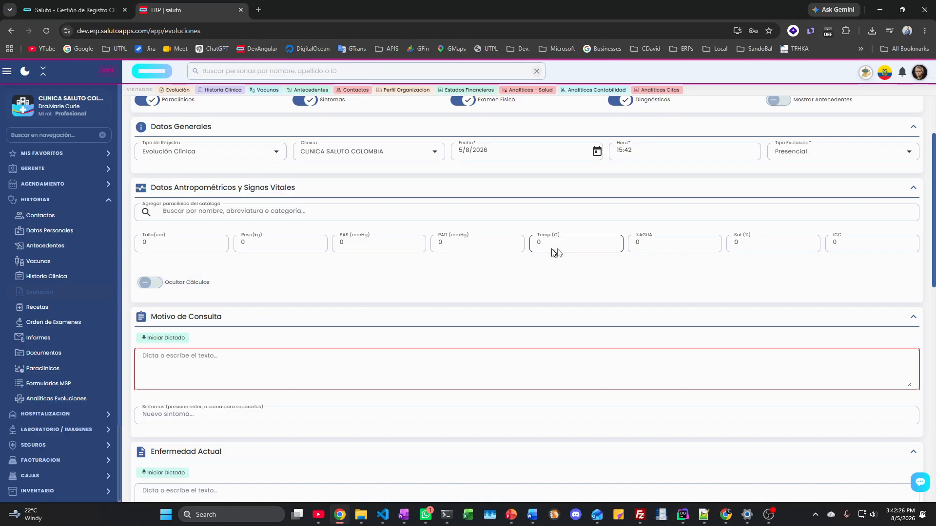
click(151, 243)
text(16)
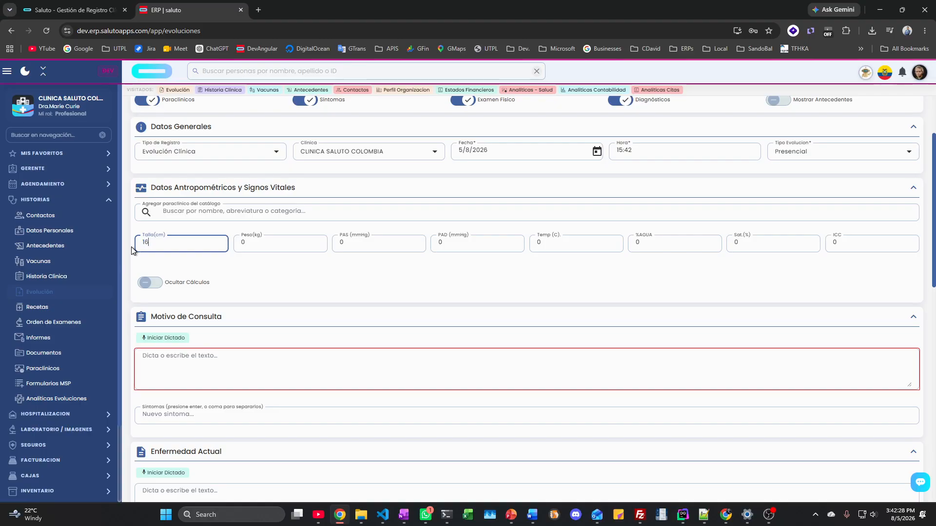
text(7)
key(Tab)
text(74)
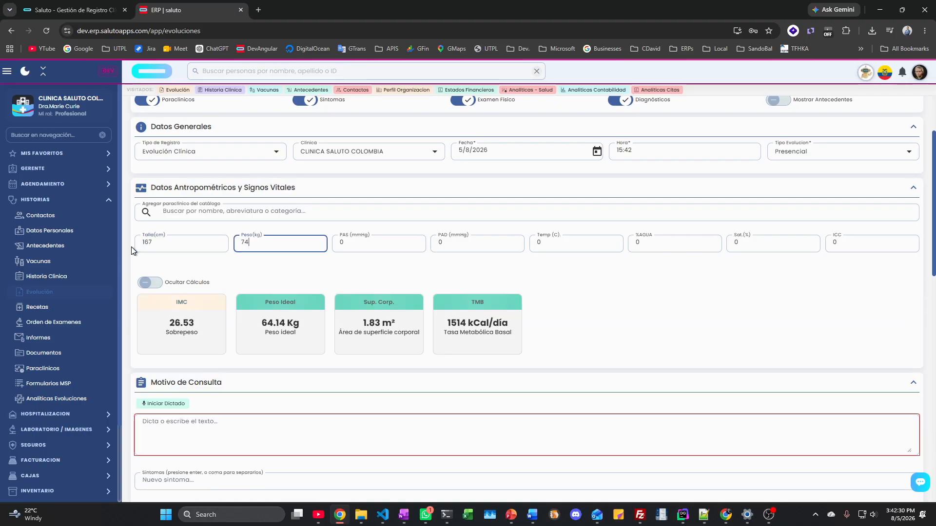
key(Tab)
text(135)
key(Tab)
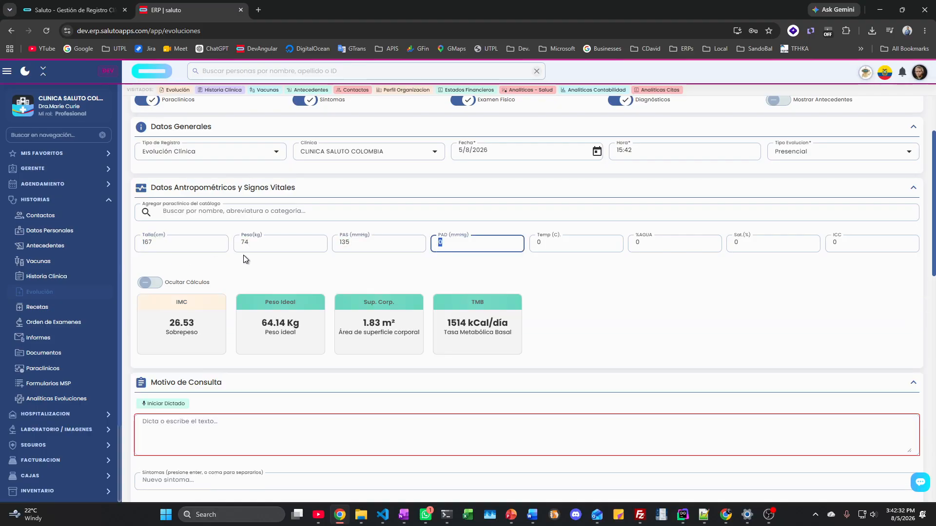
text(52)
key(BackSpace)
key(BackSpace)
text(95)
key(Tab)
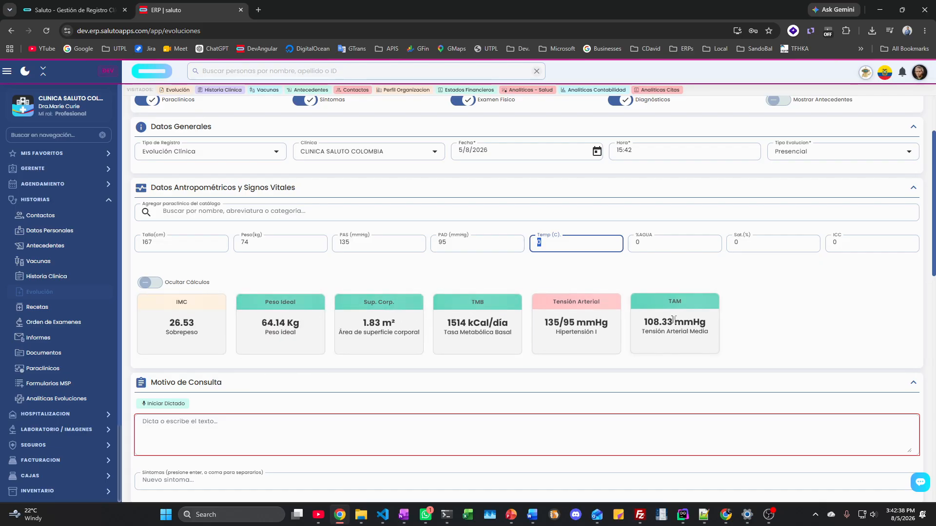
scroll(675, 321, down, 3)
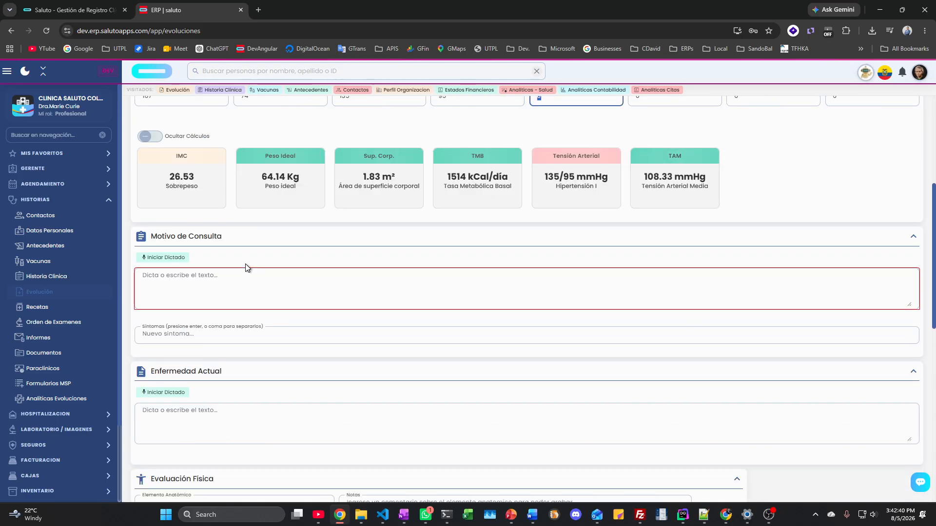
click(217, 271)
scroll(235, 288, down, 2)
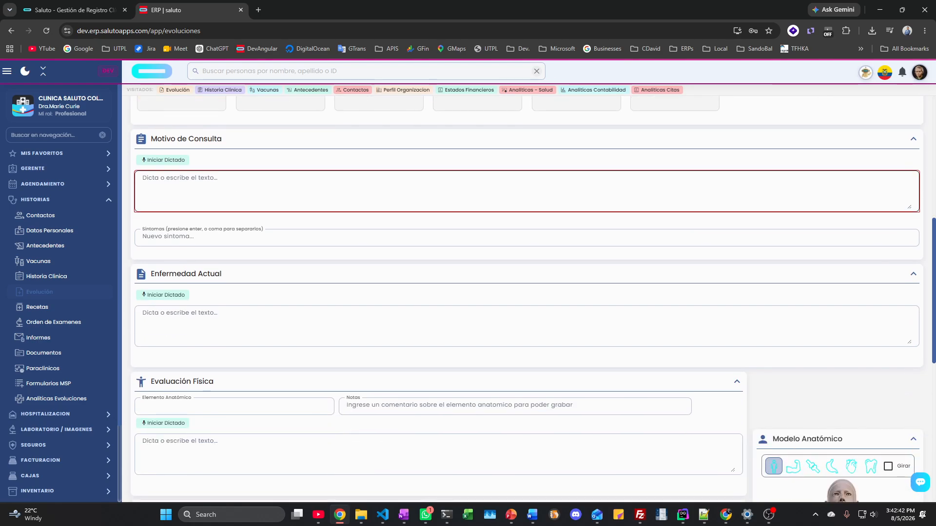
scroll(235, 289, down, 1)
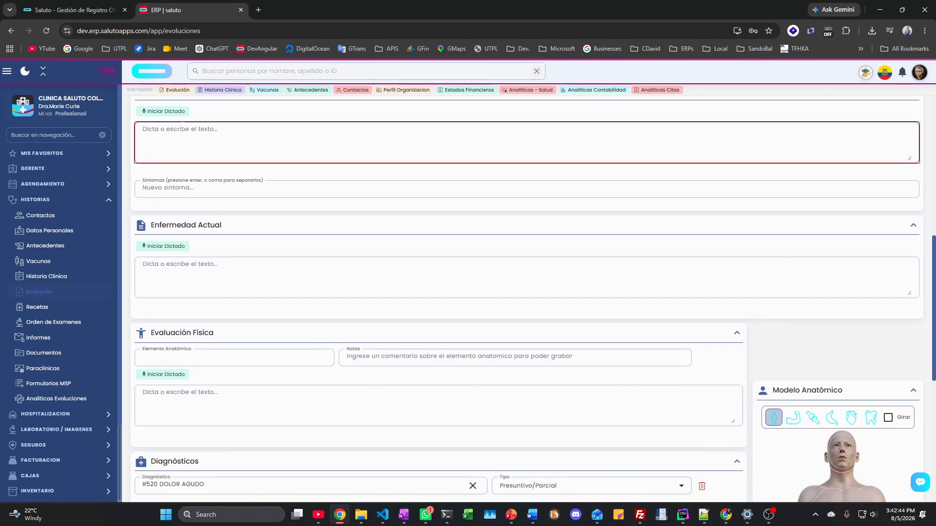
scroll(235, 272, down, 2)
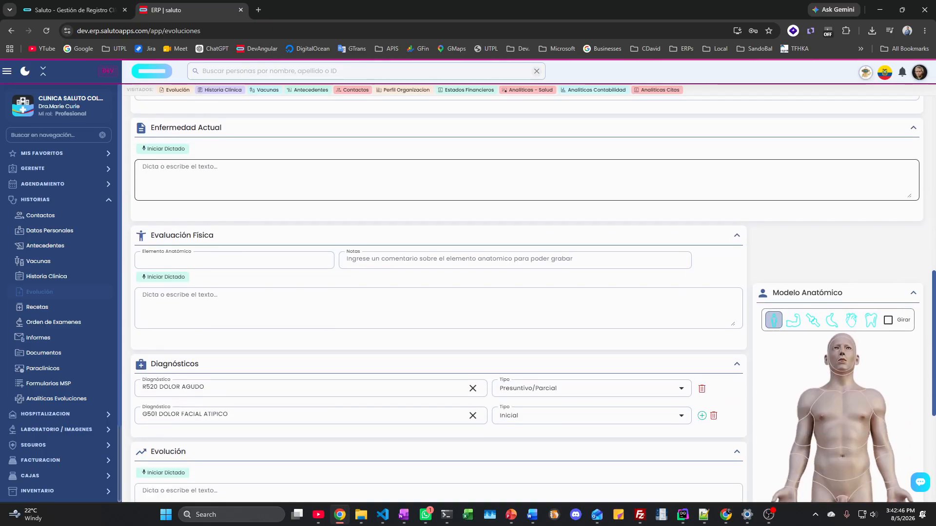
scroll(235, 273, down, 2)
scroll(214, 259, down, 1)
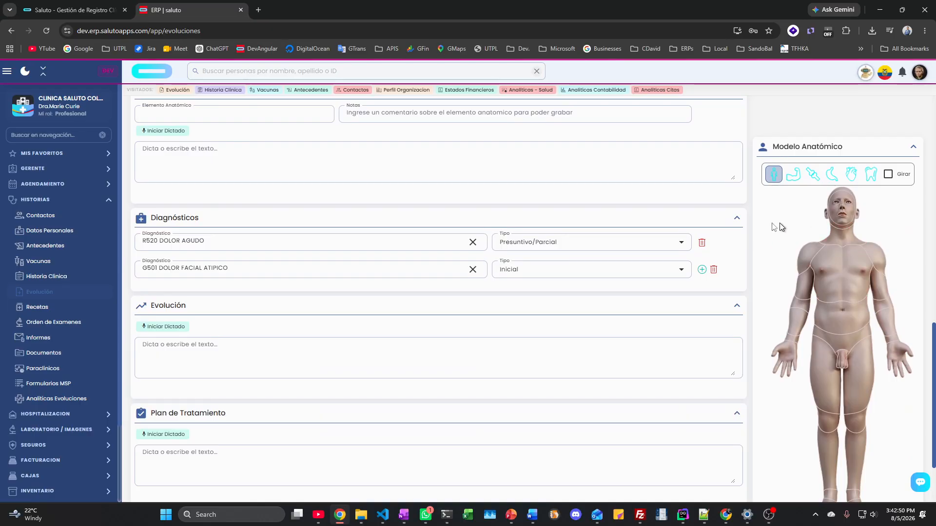
Step: Mark the right humerus on the rotated skeleton model as the examined element
click(840, 324)
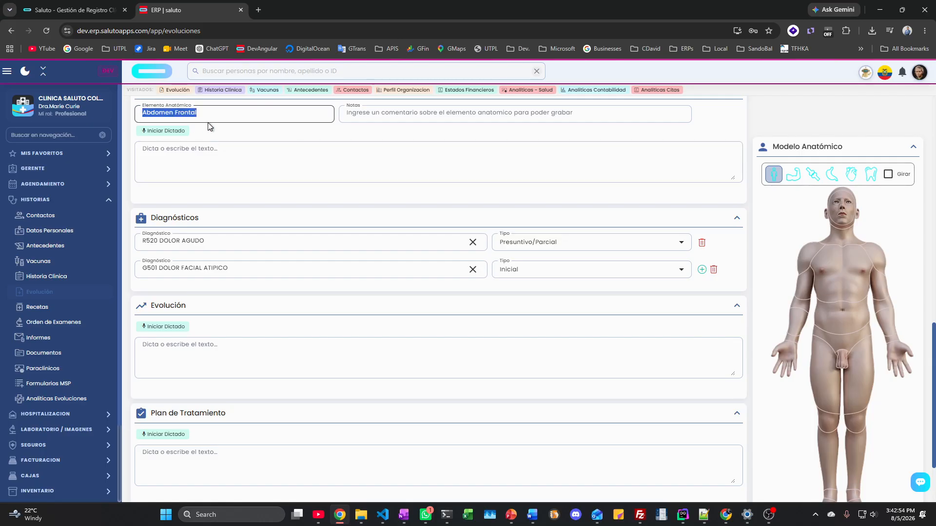
click(842, 207)
click(853, 282)
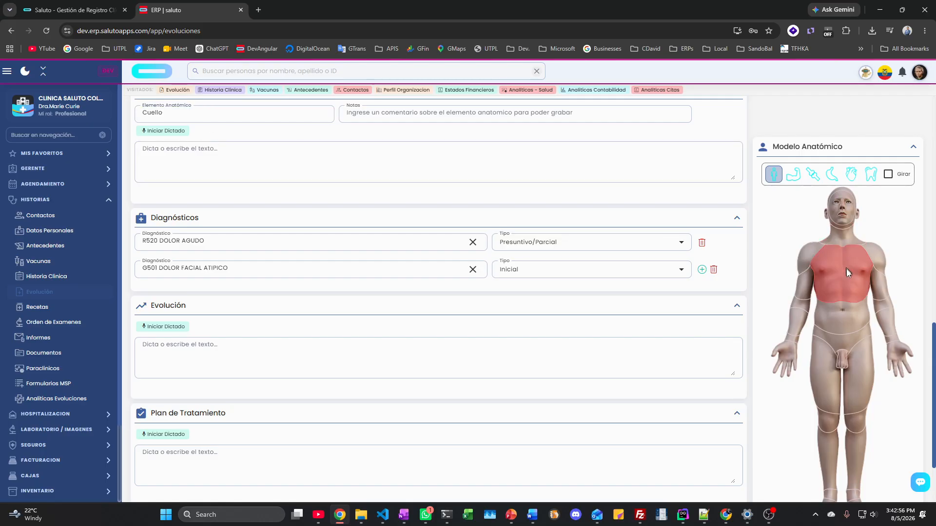
click(813, 174)
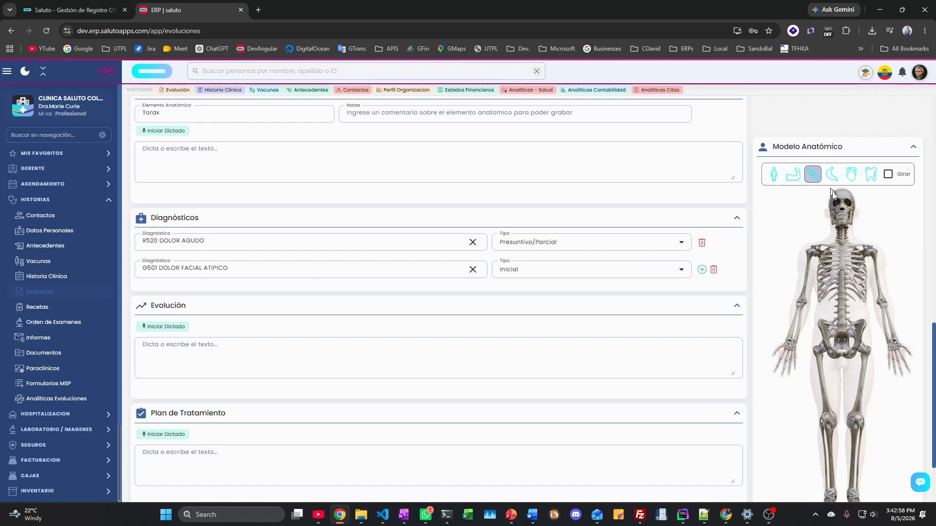
click(841, 291)
click(842, 332)
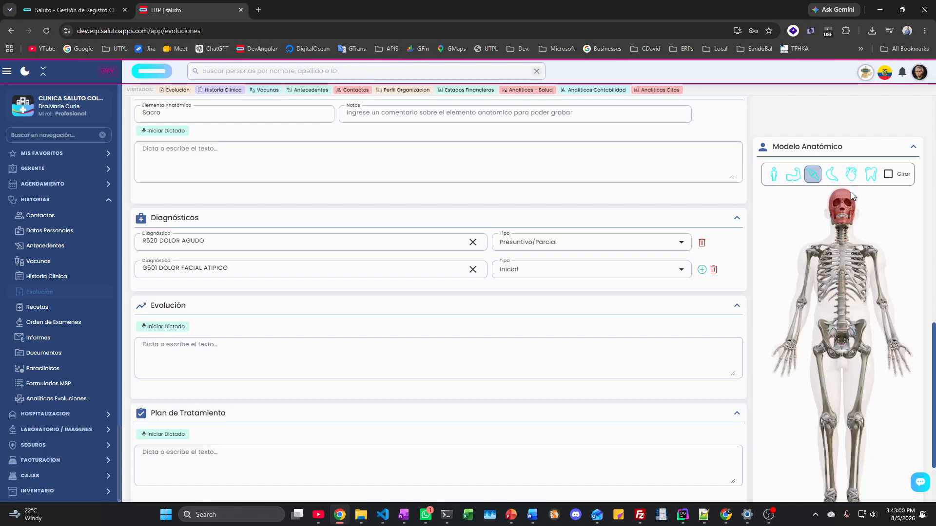
click(887, 174)
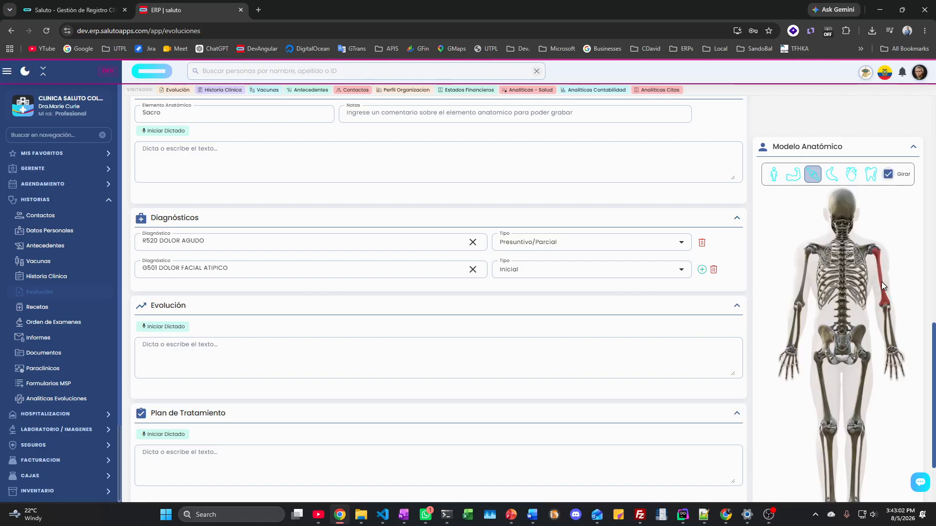
click(881, 281)
Step: Add the note 'fractura' for the right humerus
click(397, 117)
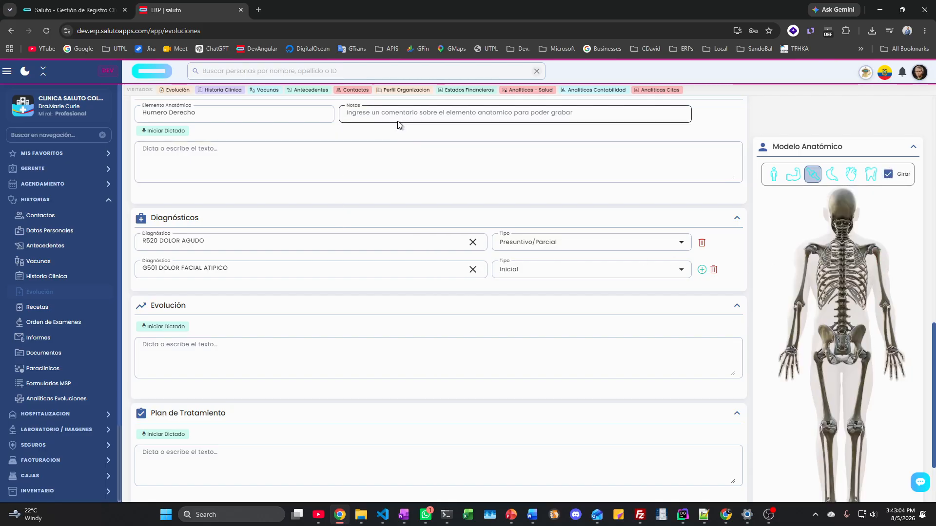
text(r)
key(BackSpace)
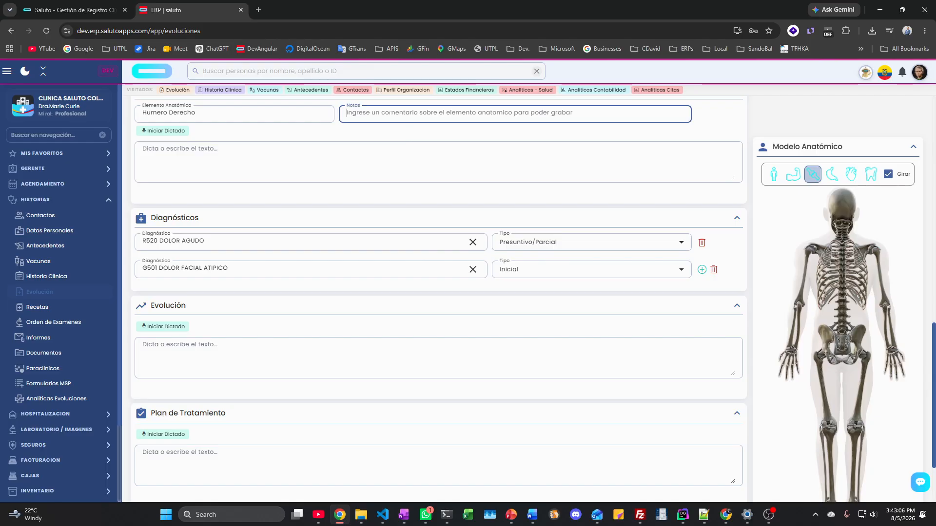
text(RA)
key(BackSpace)
key(BackSpace)
text(f)
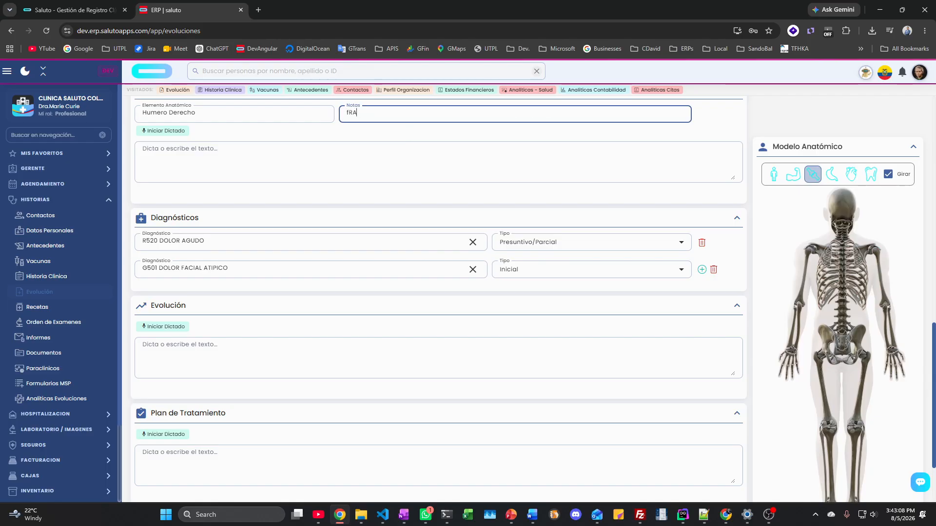
text(ractura)
Step: Add the left lung from the organs model as a second examined element
click(831, 174)
click(865, 338)
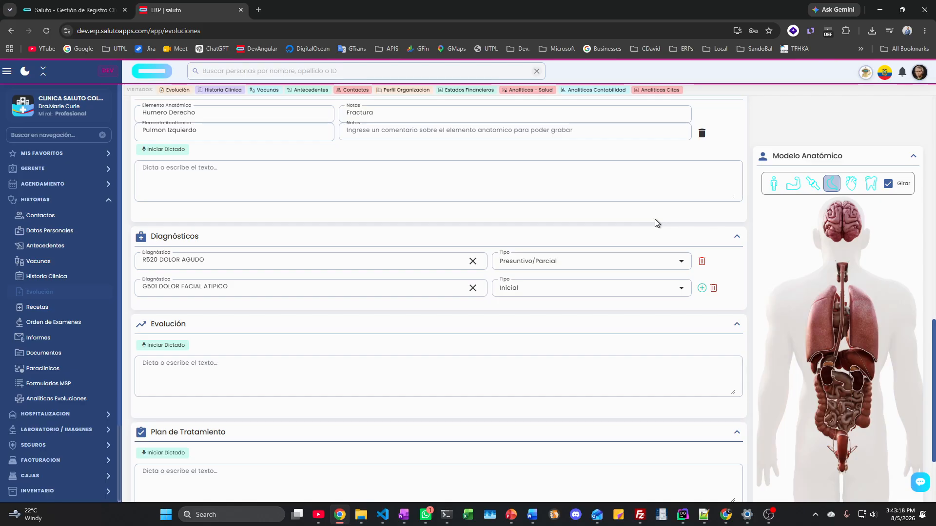
click(227, 194)
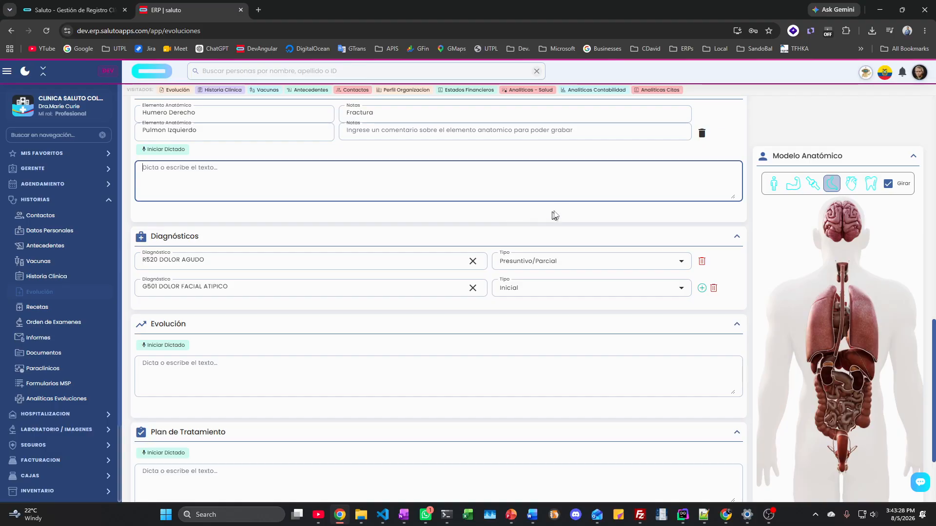
Step: On the dental chart, mark teeth 21, 24 and 26, leaving tooth 26 as the examined element
click(872, 185)
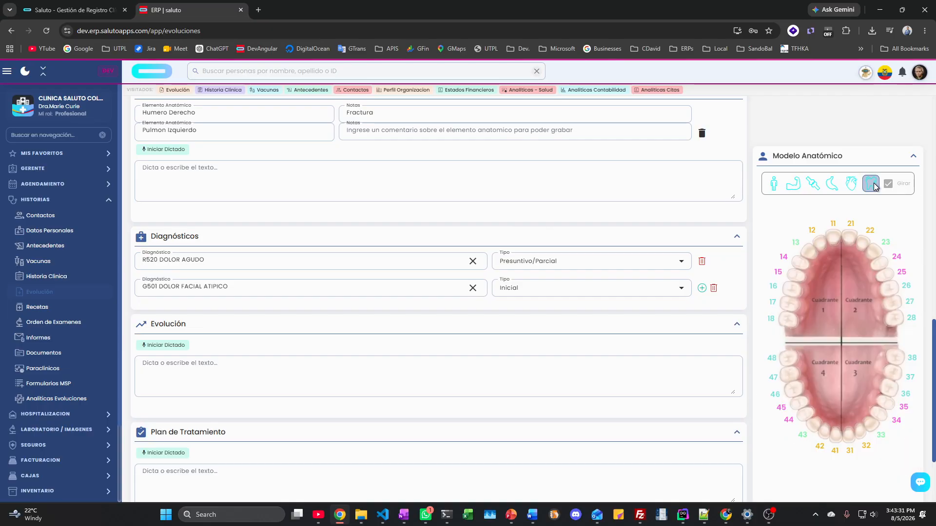
click(847, 241)
click(877, 264)
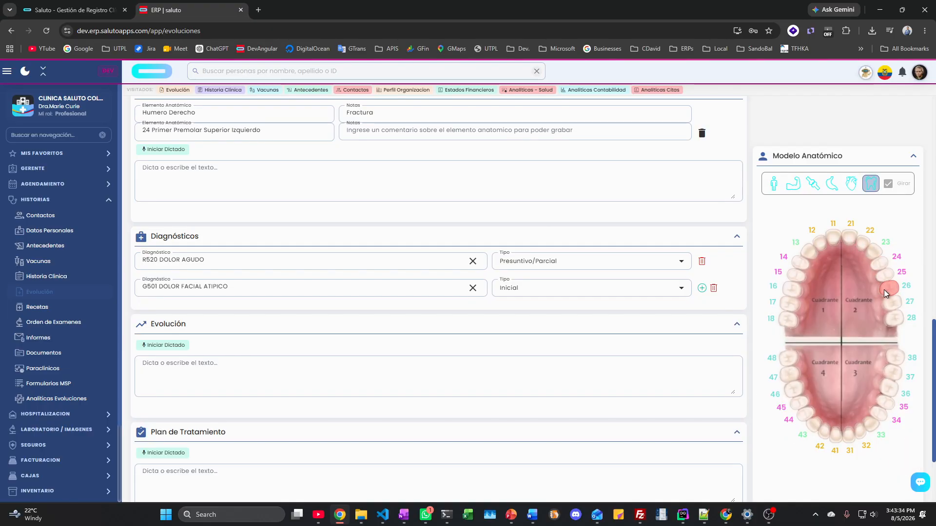
click(885, 288)
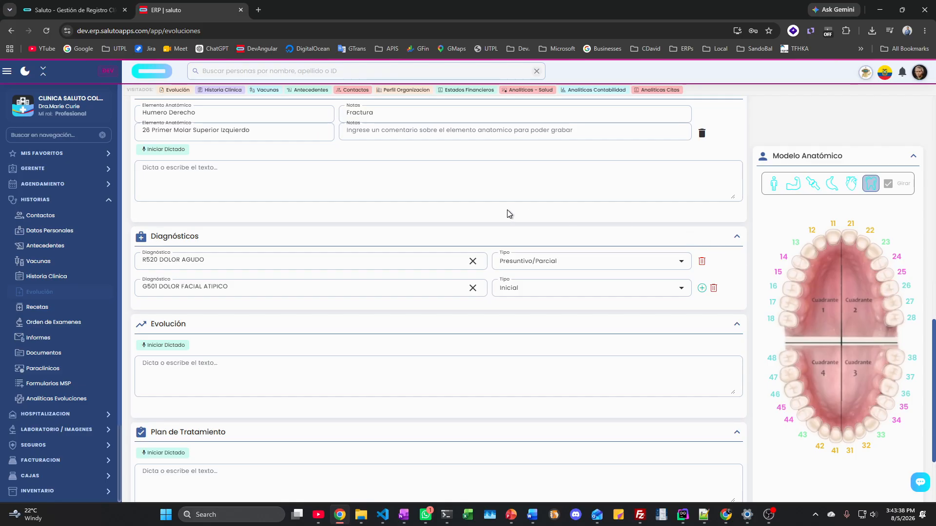
scroll(236, 238, down, 1)
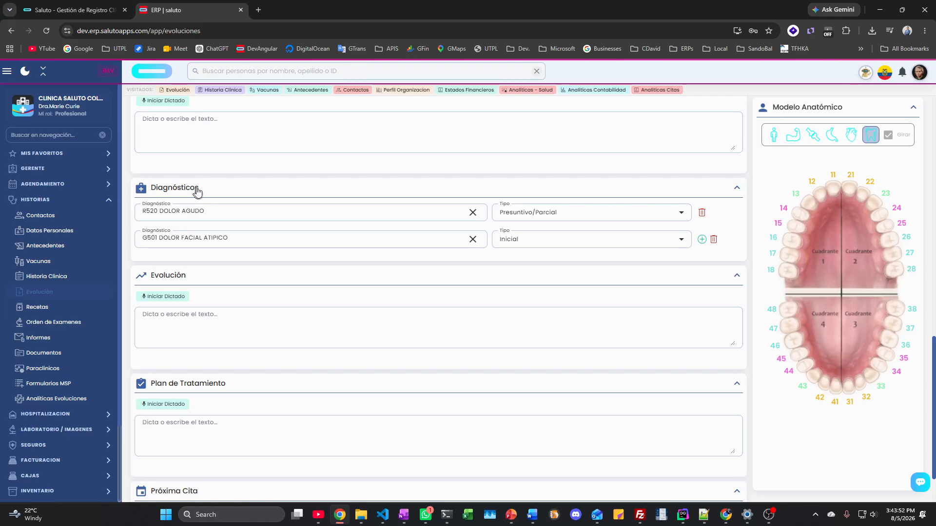
click(195, 210)
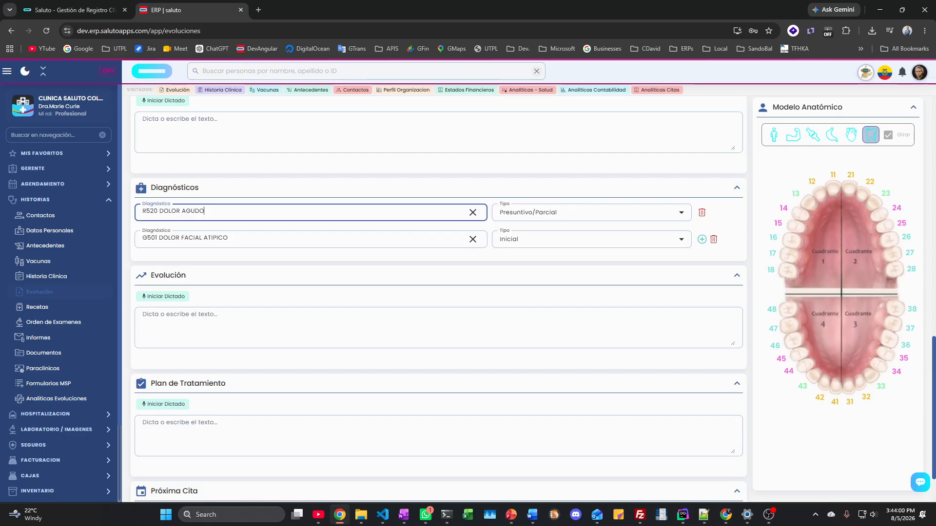
scroll(161, 200, down, 2)
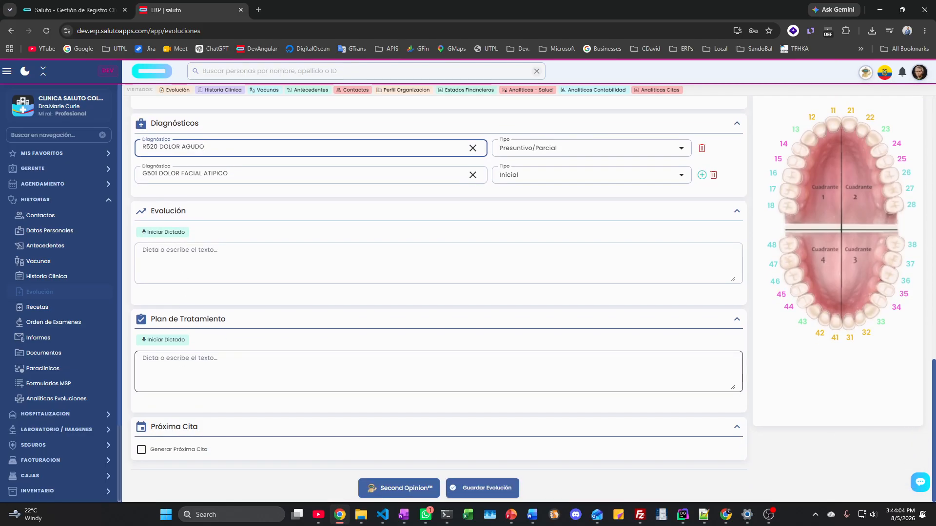
click(141, 450)
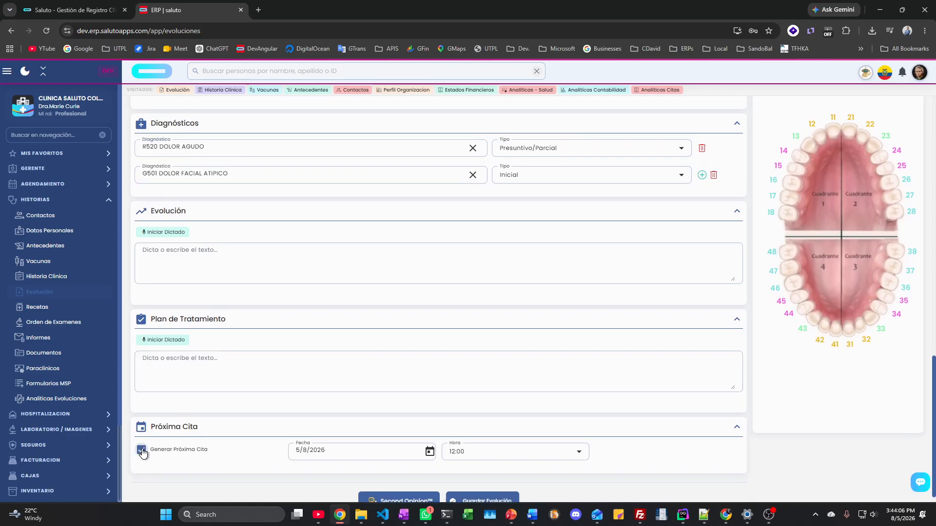
click(142, 450)
click(142, 450)
click(141, 450)
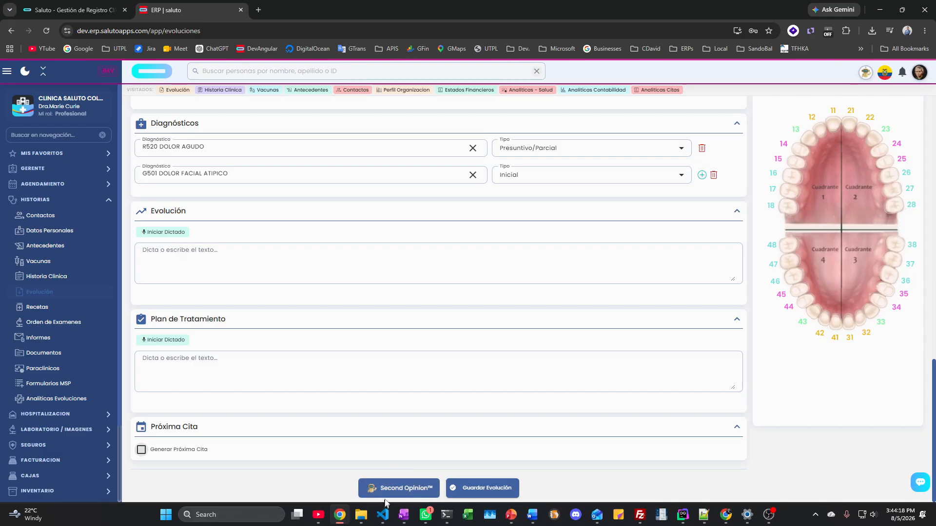
click(393, 487)
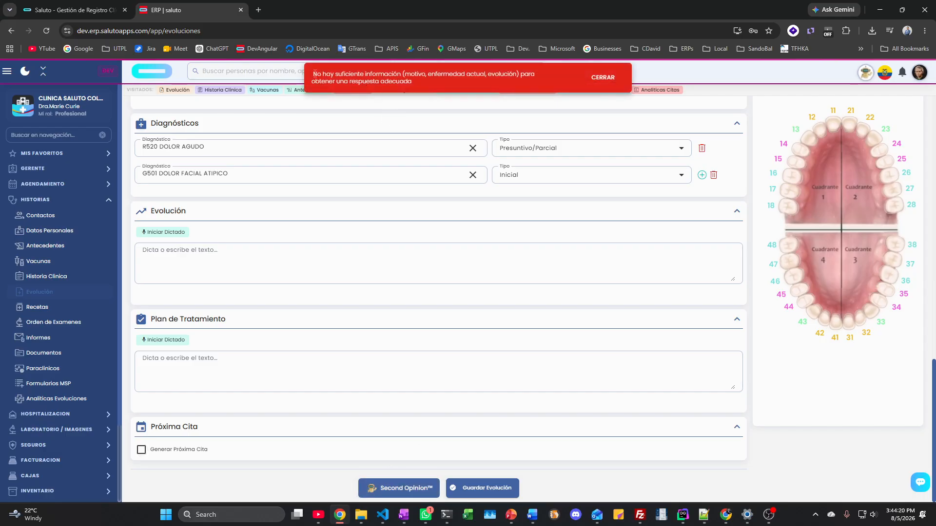
drag(312, 74, 417, 85)
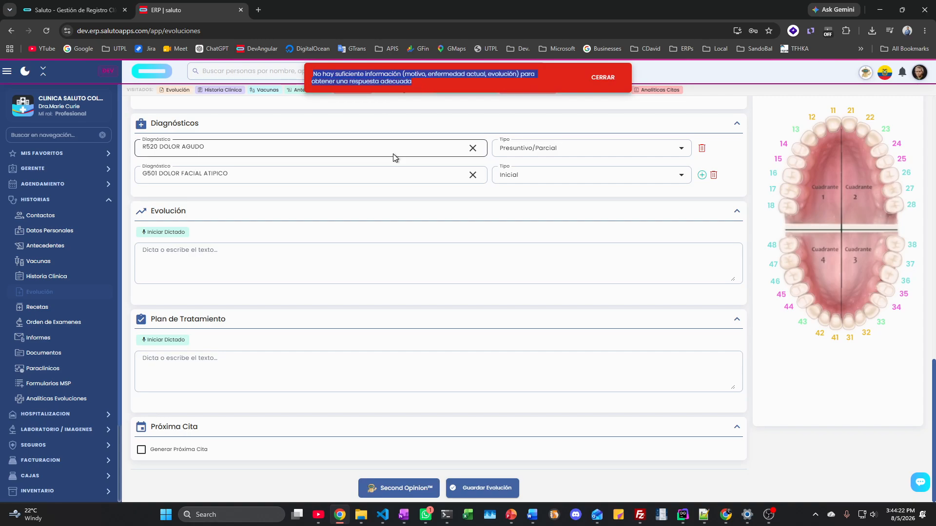
scroll(344, 245, up, 15)
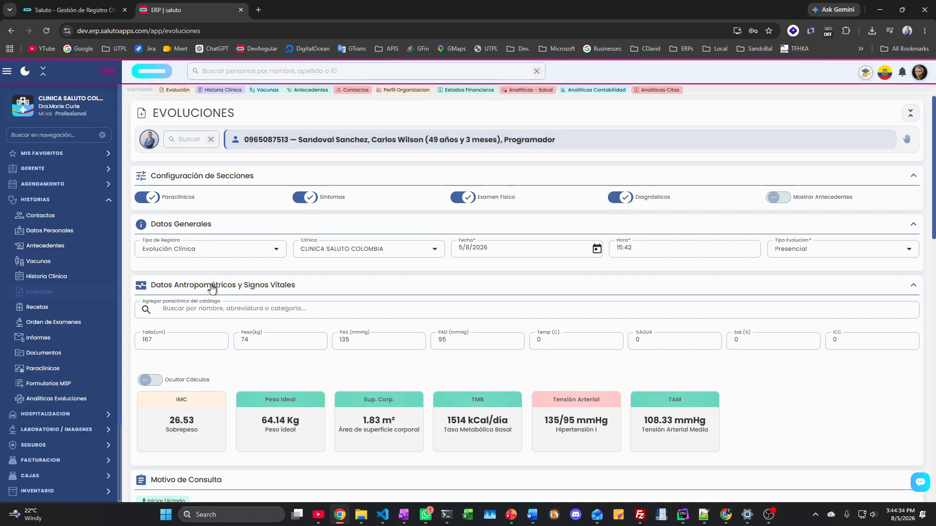
click(256, 342)
scroll(270, 358, down, 1)
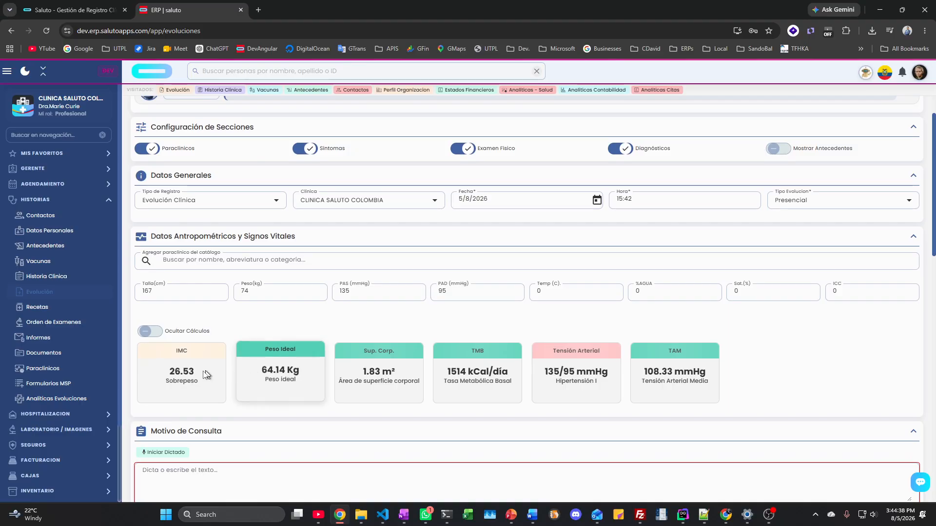
scroll(260, 370, down, 7)
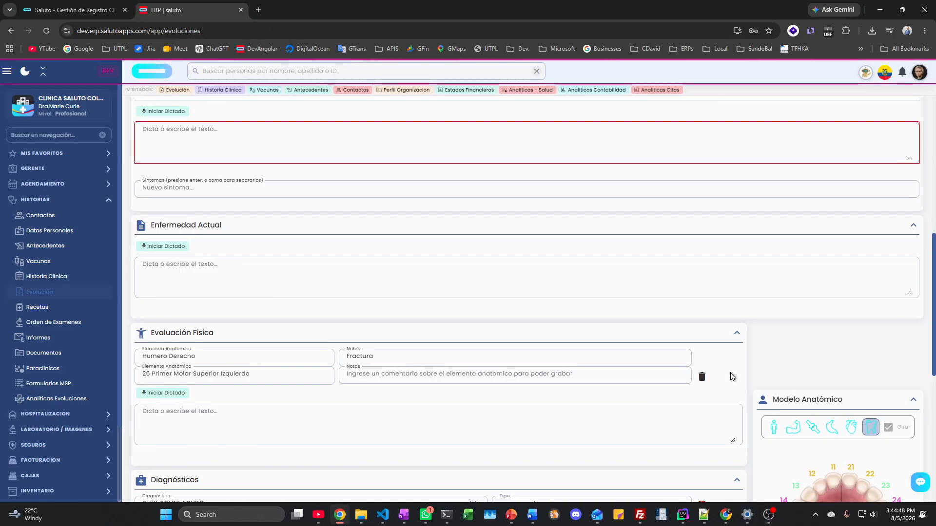
scroll(730, 372, down, 4)
scroll(730, 373, down, 3)
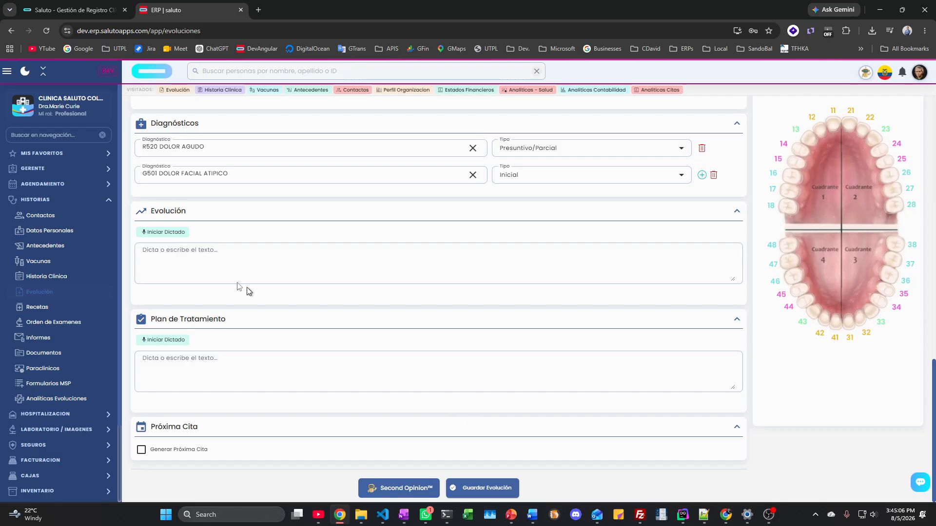
Step: On the Recetas page, search 'ibupro' and choose IBUPROTOFIS Comprimido 400 mg as the medication
click(47, 309)
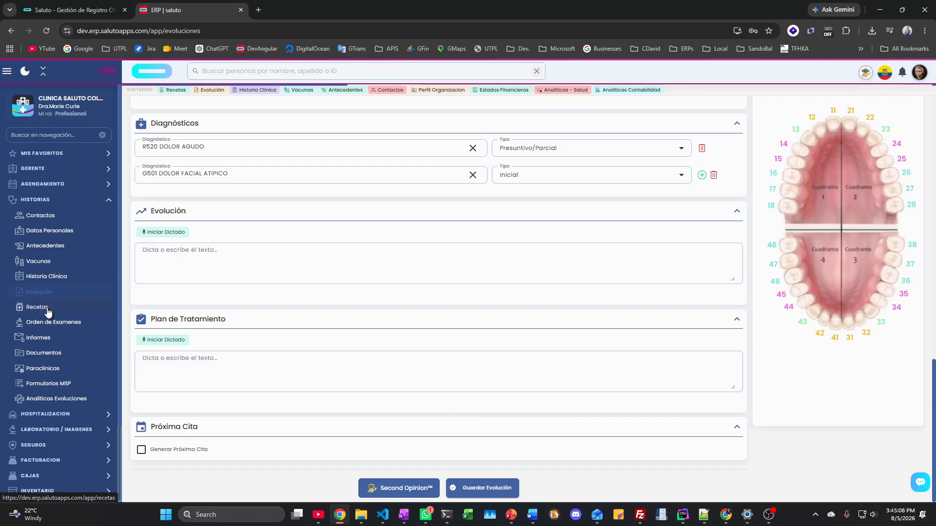
scroll(236, 309, up, 2)
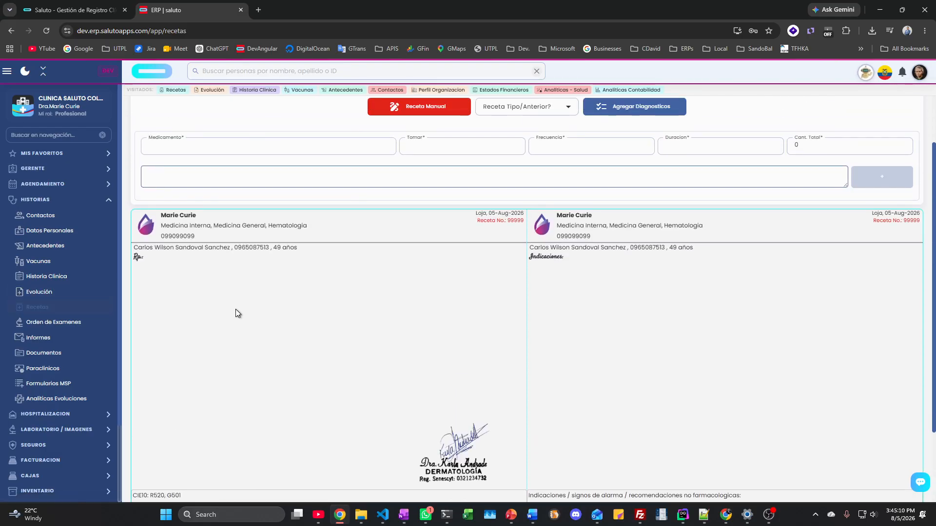
scroll(236, 309, down, 2)
mouse_move(456, 357)
mouse_down()
mouse_move(516, 336)
mouse_move(639, 333)
mouse_up()
scroll(482, 352, up, 3)
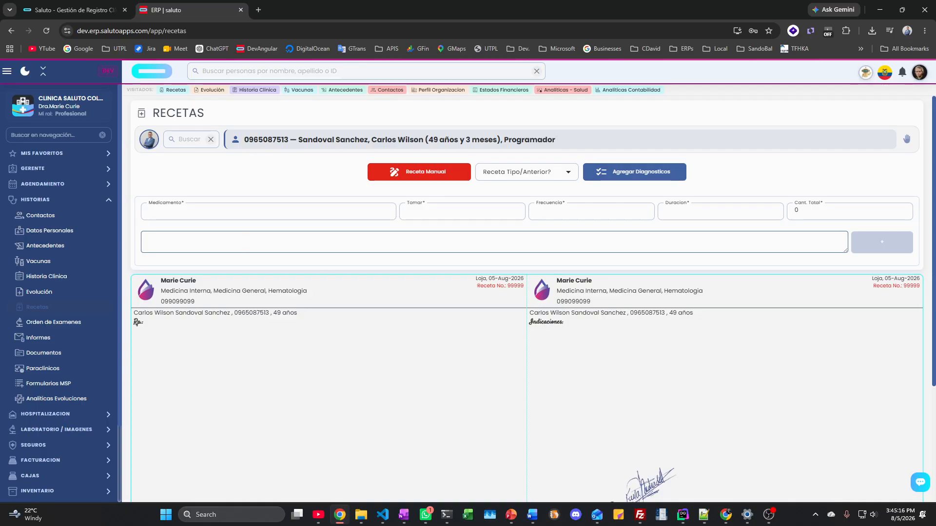
click(208, 213)
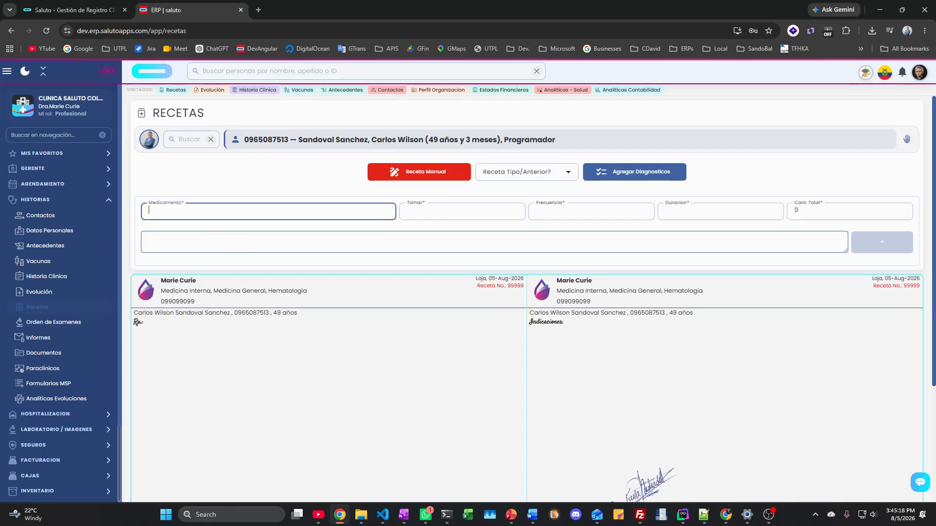
text(ibupro)
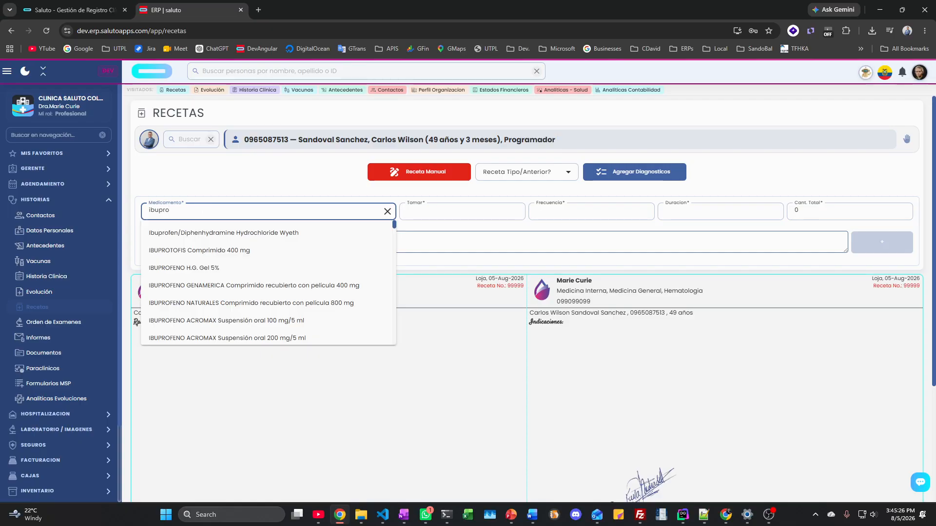
click(210, 252)
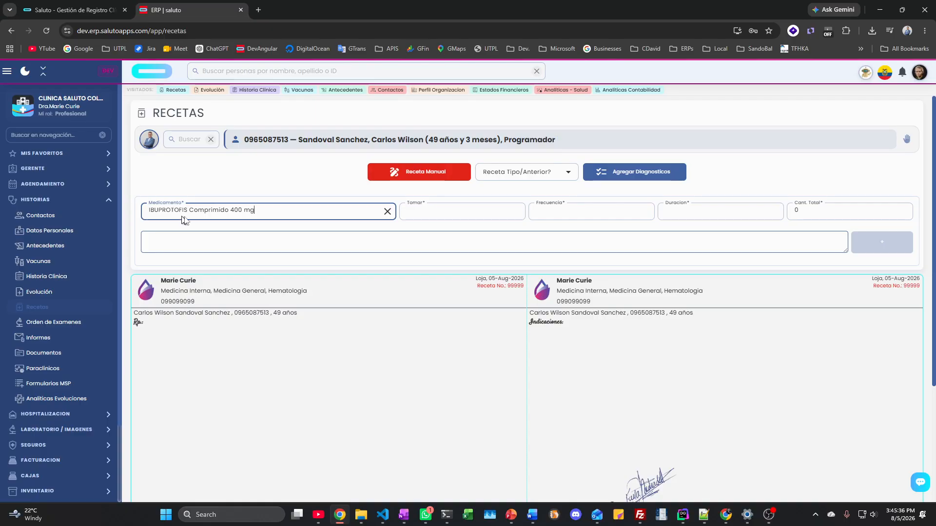
Step: Try the Ultima Receta and Anemias prescription templates
click(444, 218)
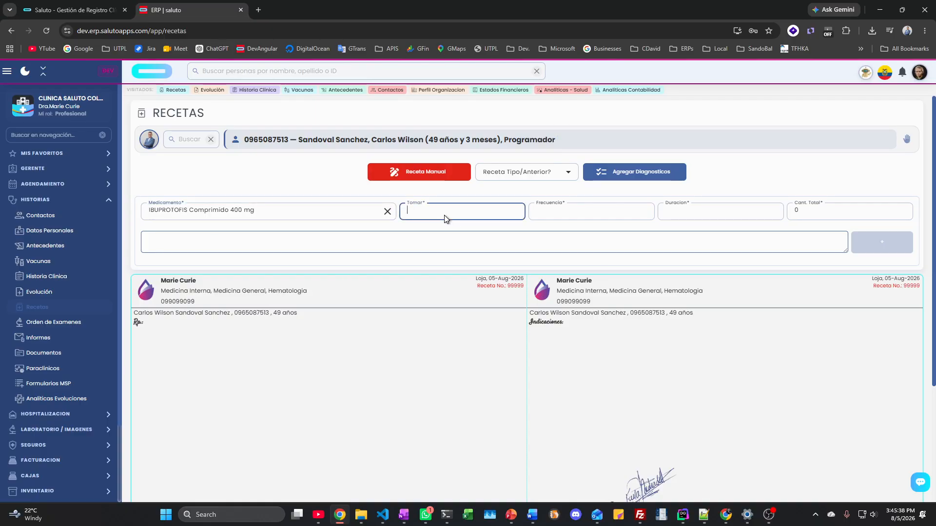
click(526, 174)
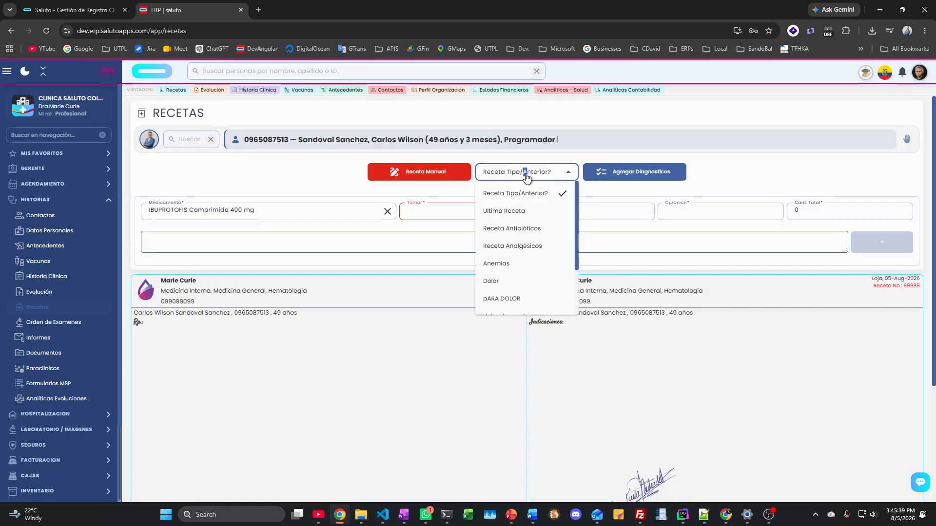
click(514, 215)
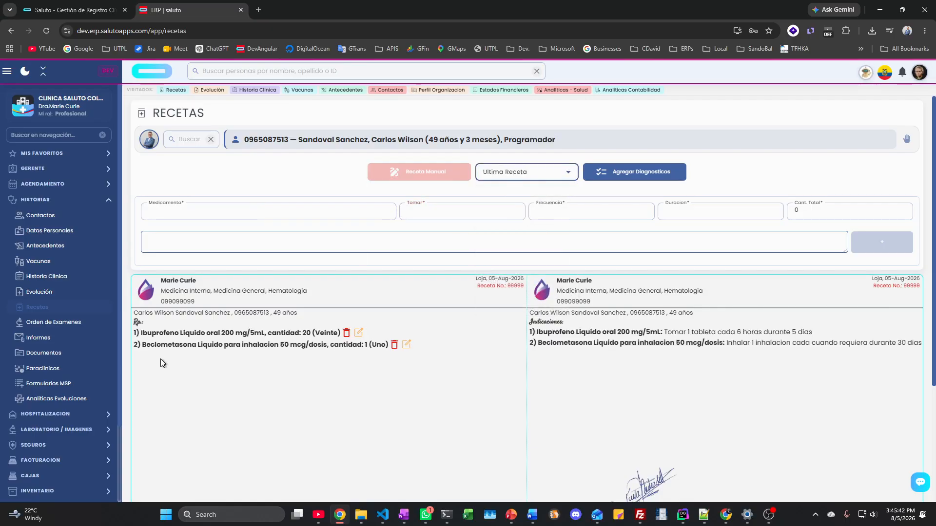
scroll(261, 349, down, 1)
scroll(335, 315, up, 1)
click(526, 176)
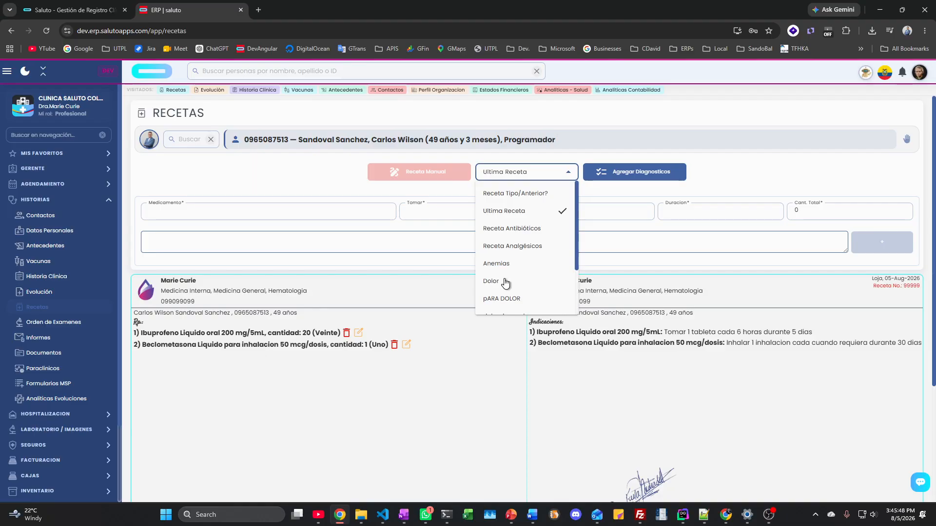
click(494, 267)
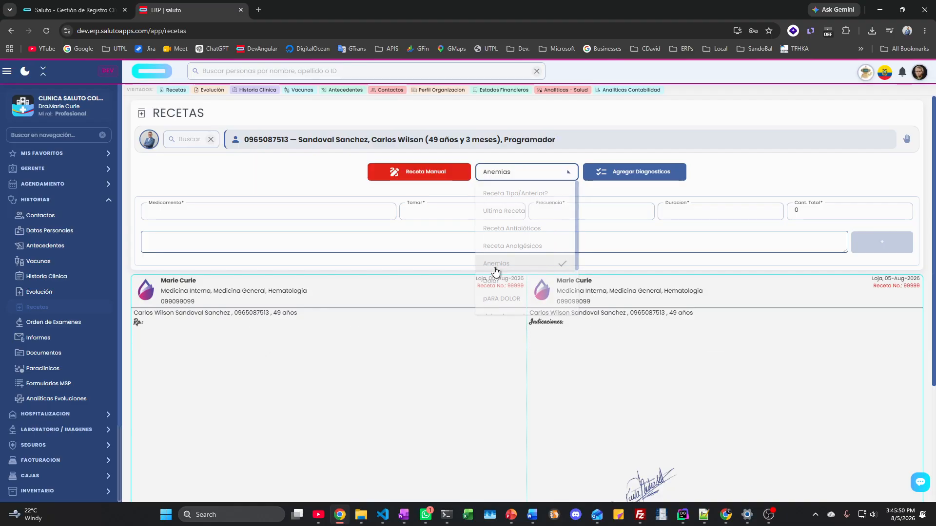
Step: Load the Dolor template, listing Ibuprofeno Liquido oral 200 mg/5mL ×20 and Beclometasona 50 mcg/dosis ×1
click(505, 172)
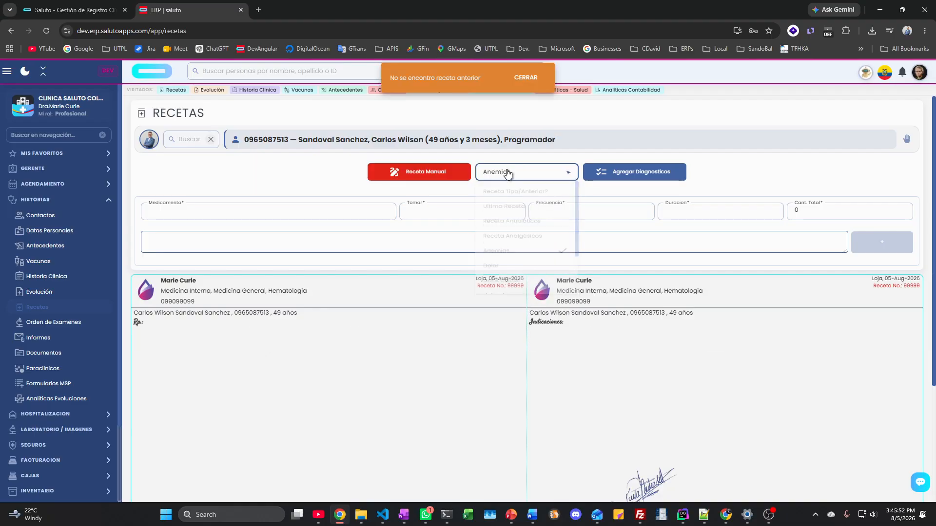
click(501, 281)
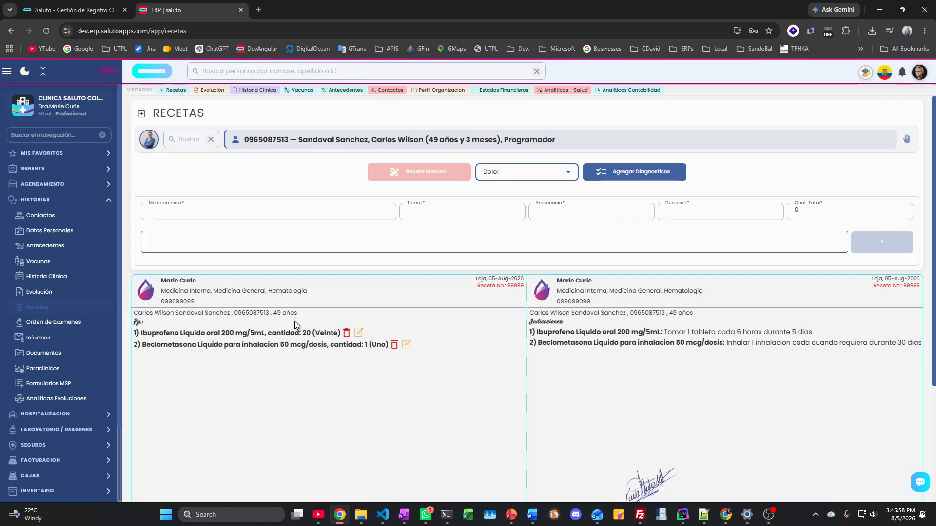
scroll(334, 310, down, 3)
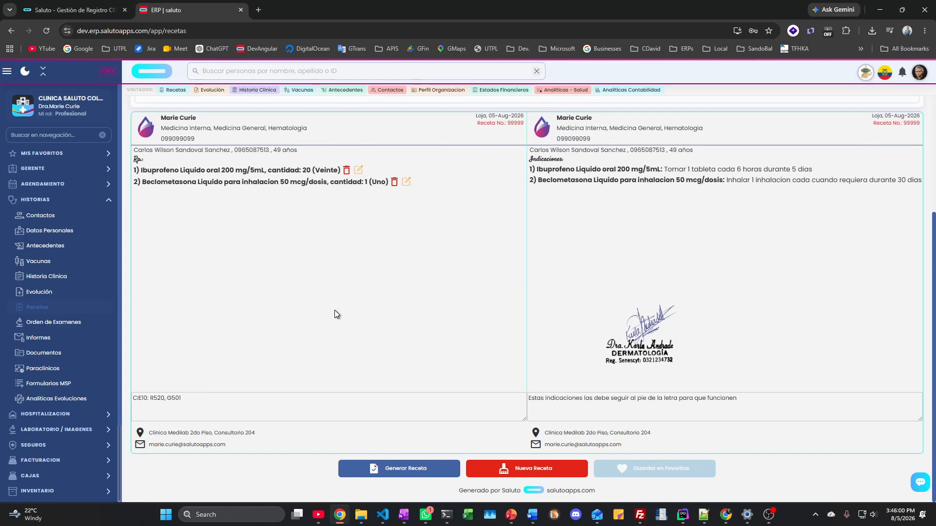
scroll(336, 315, up, 2)
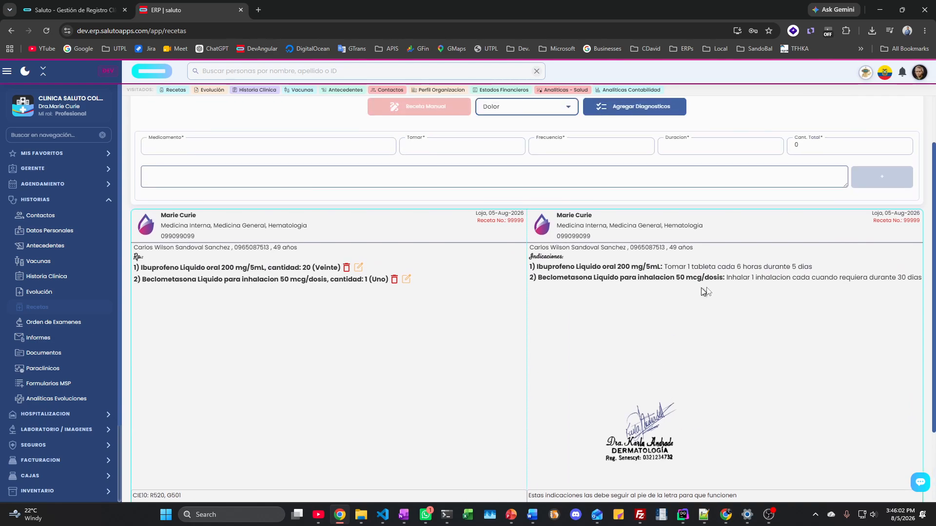
click(436, 315)
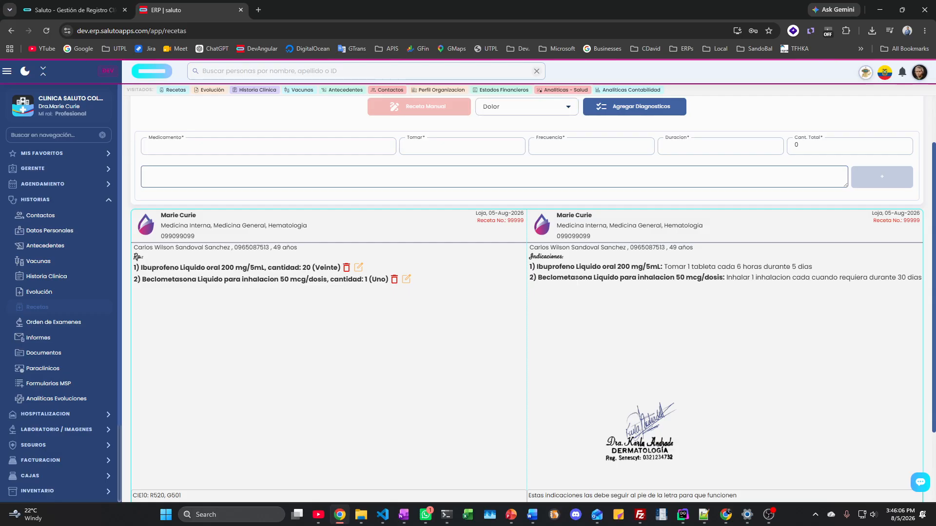
scroll(576, 284, down, 2)
mouse_move(645, 341)
mouse_down()
mouse_move(526, 361)
mouse_move(485, 388)
mouse_move(567, 216)
mouse_move(401, 171)
mouse_move(568, 303)
mouse_move(778, 352)
mouse_move(797, 343)
mouse_up()
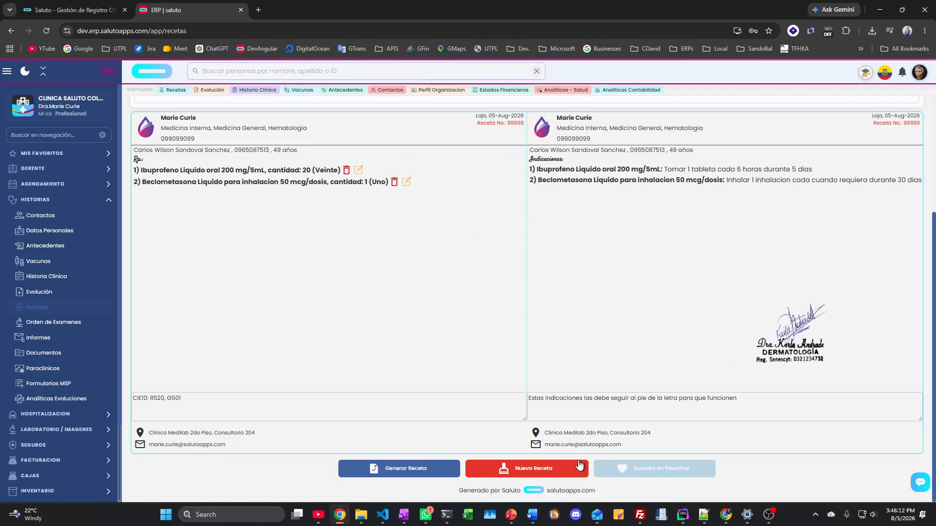
Step: Generate the prescription and inspect Receta_1777.pdf in Adobe Acrobat
click(405, 468)
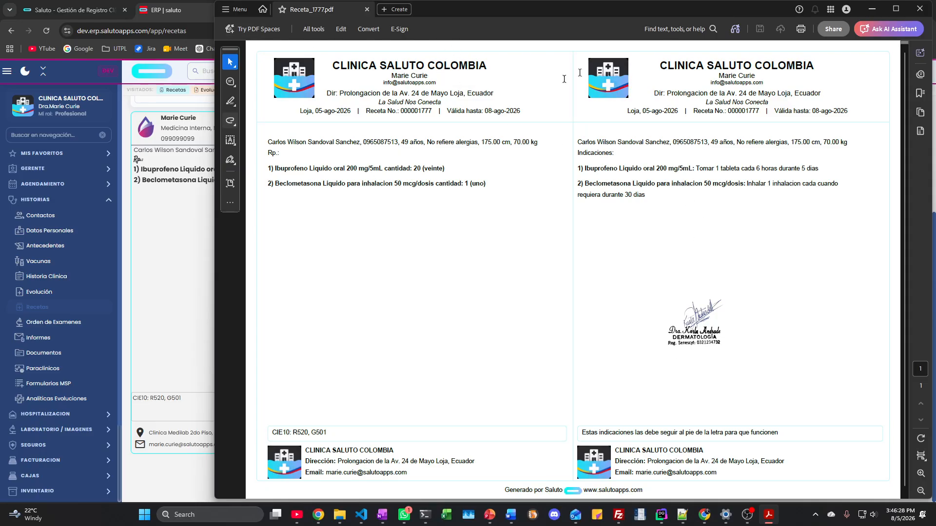
drag(743, 8, 640, 26)
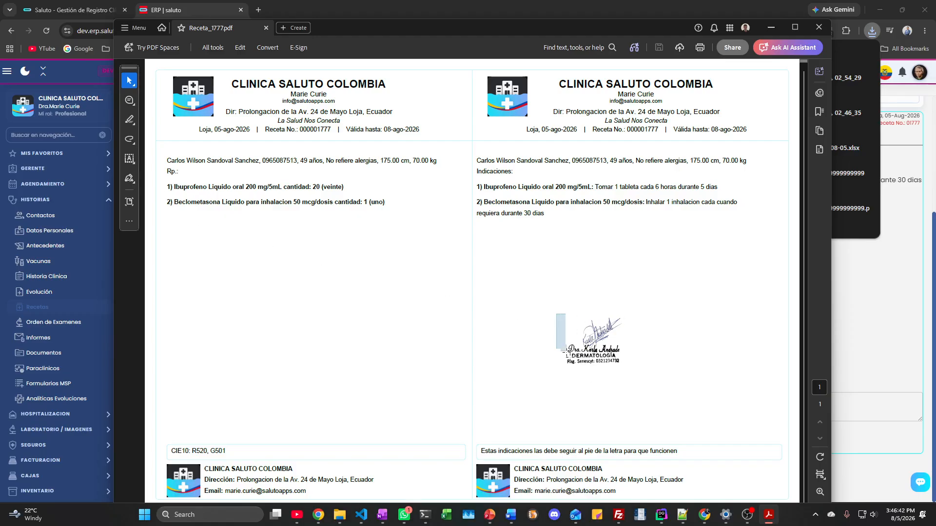
click(559, 332)
click(664, 347)
Step: Close the prescription PDF and downloads list, and go to the patient's laboratory order page
click(818, 28)
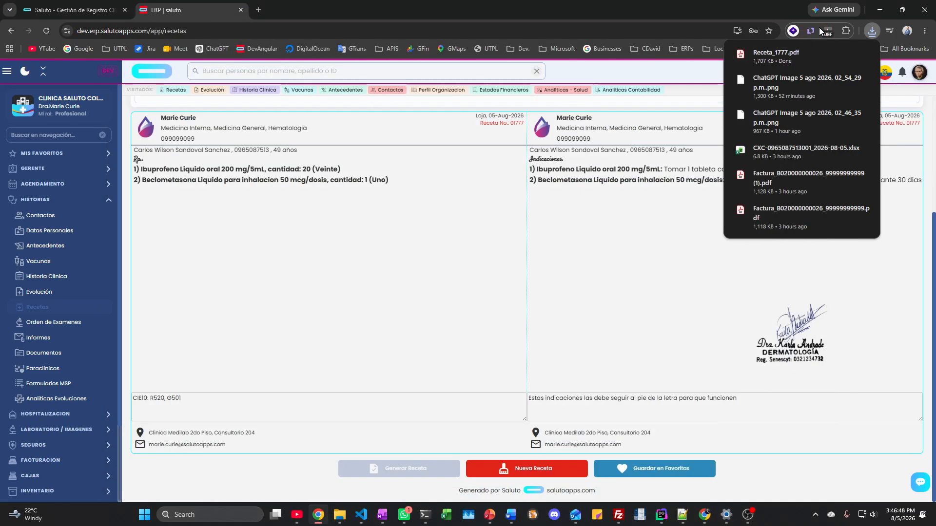
click(541, 274)
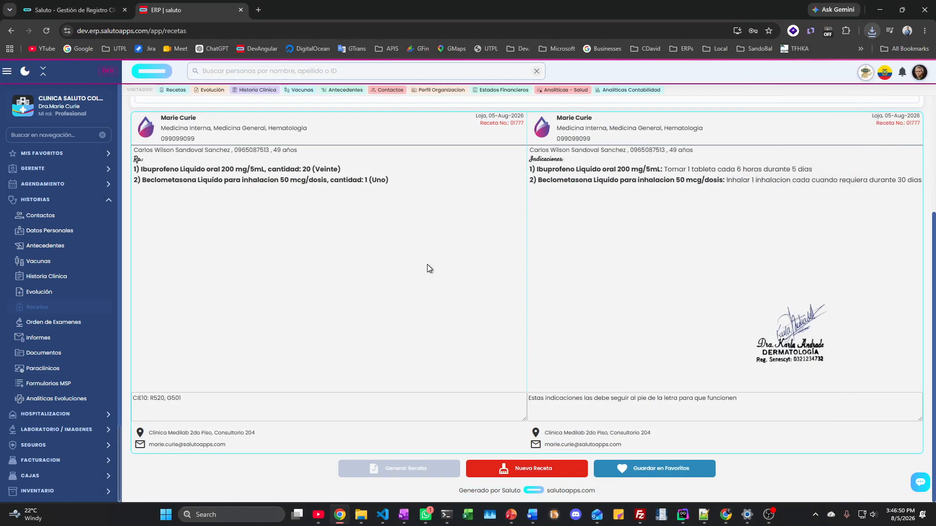
click(68, 326)
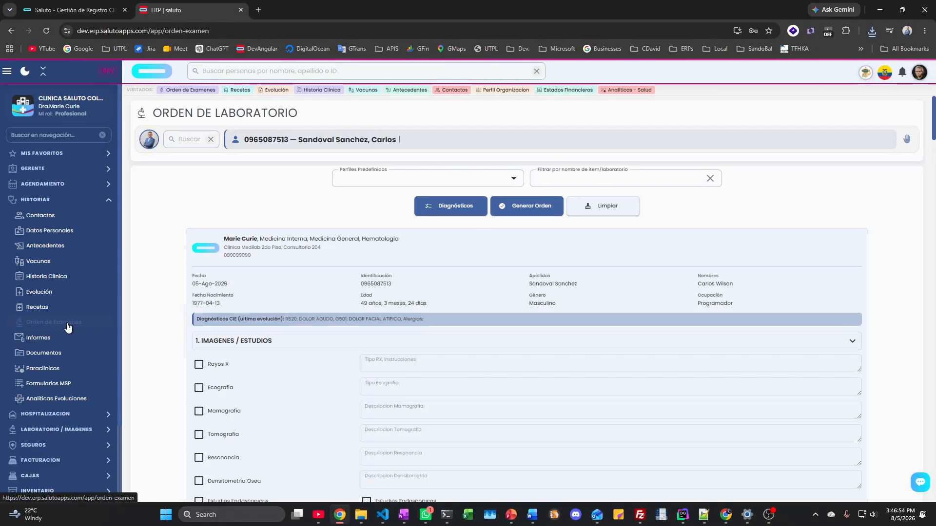
scroll(399, 320, down, 10)
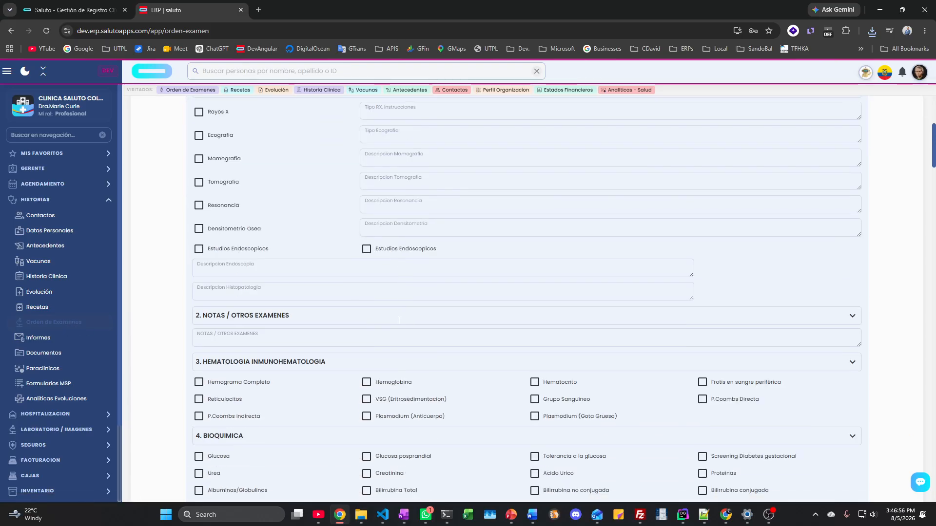
scroll(399, 321, down, 20)
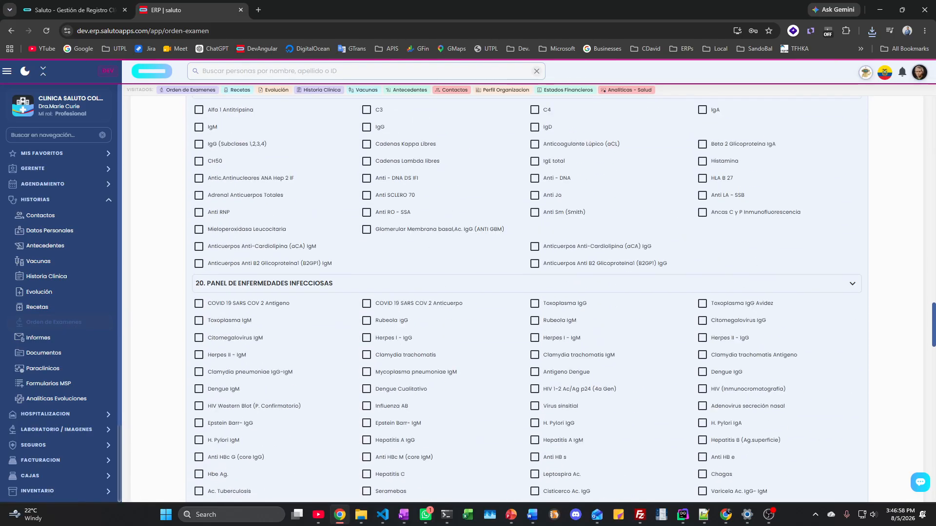
scroll(399, 320, down, 10)
scroll(399, 320, up, 15)
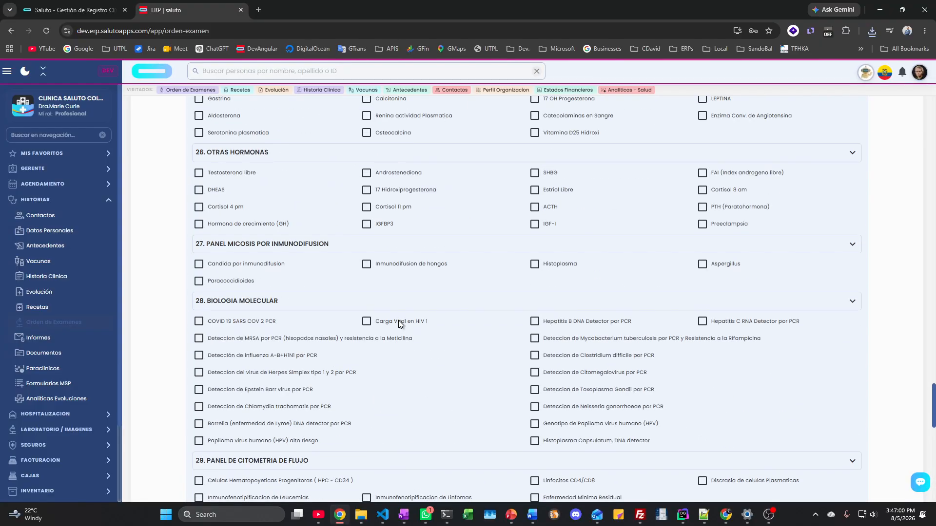
scroll(399, 322, up, 15)
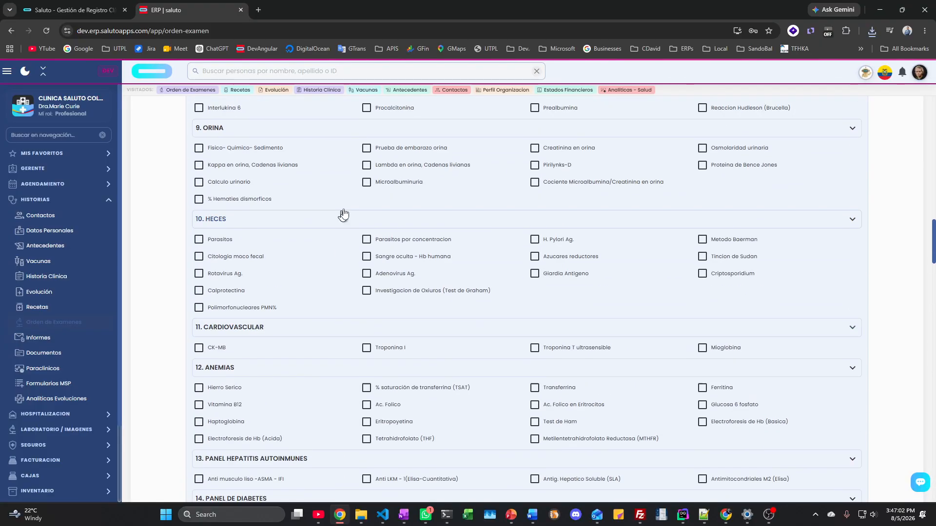
Step: Request the Microalbuminuria and Creatinina en orina urine tests
click(367, 182)
click(535, 148)
scroll(619, 263, up, 11)
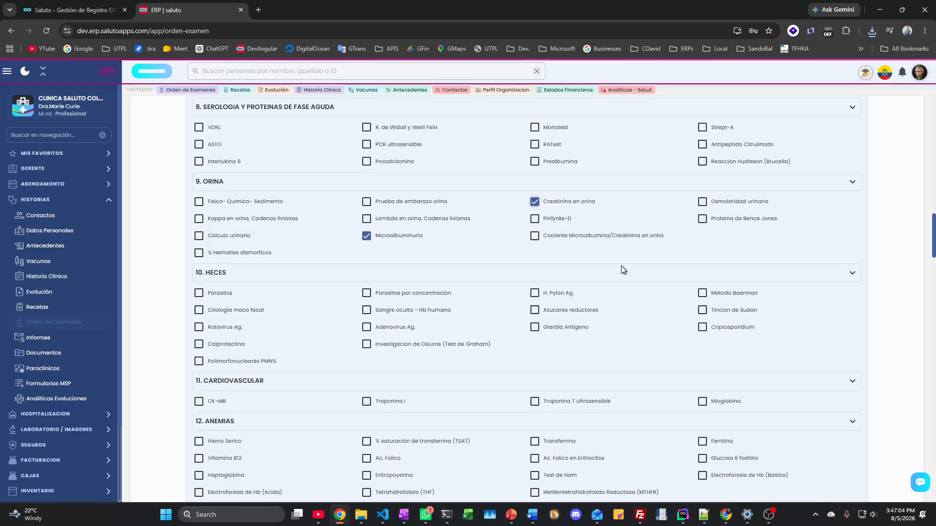
scroll(616, 260, up, 10)
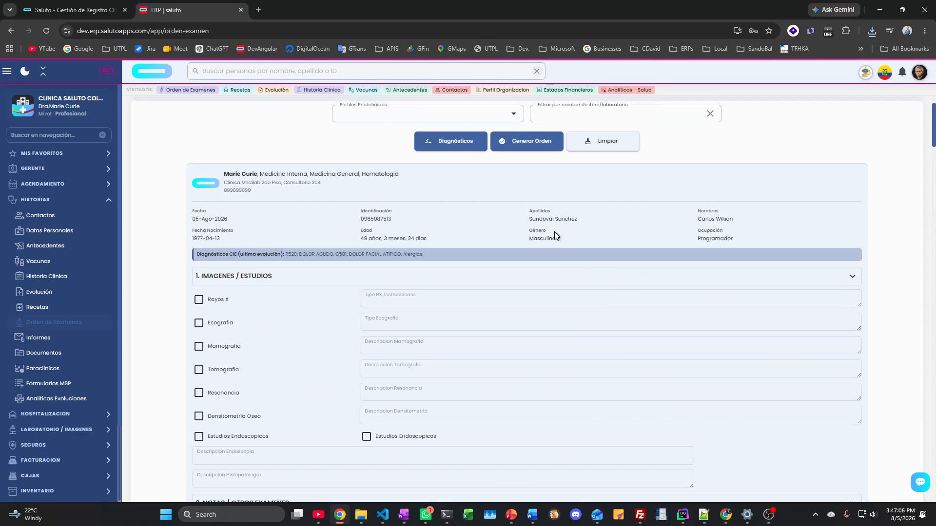
scroll(554, 232, up, 2)
Step: Filter exams by 'hem' and request Hemograma Completo and Hemoglobina
click(580, 183)
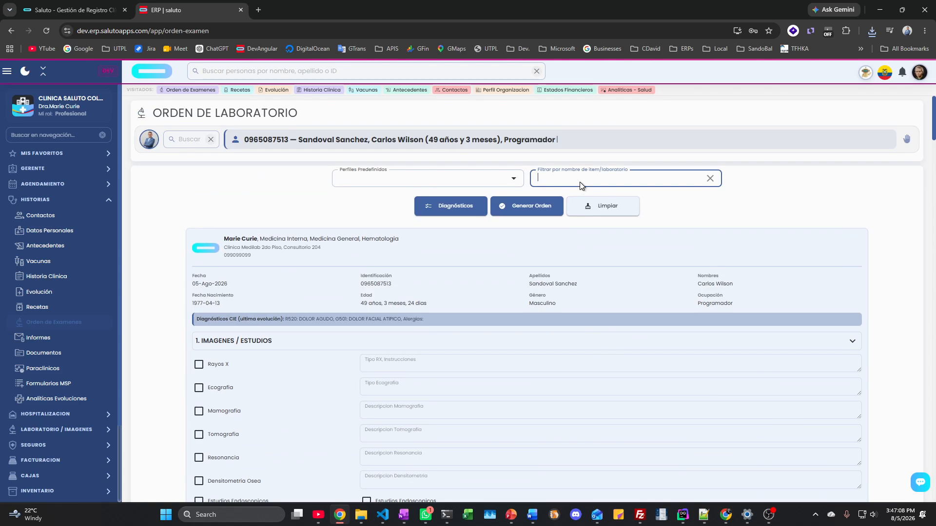
text(hem)
right_click(624, 199)
click(199, 363)
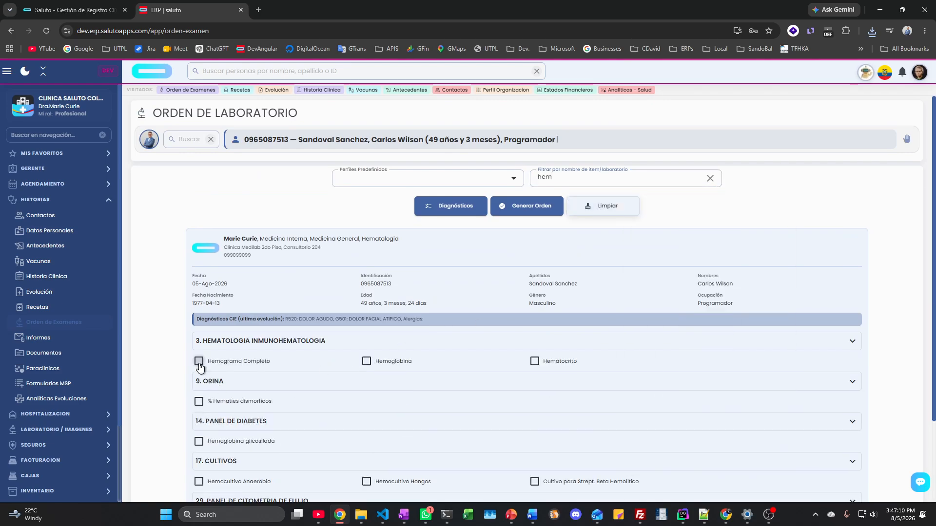
click(367, 361)
Step: Apply the Pre-Operatorio predefined exam profile to the order
click(414, 179)
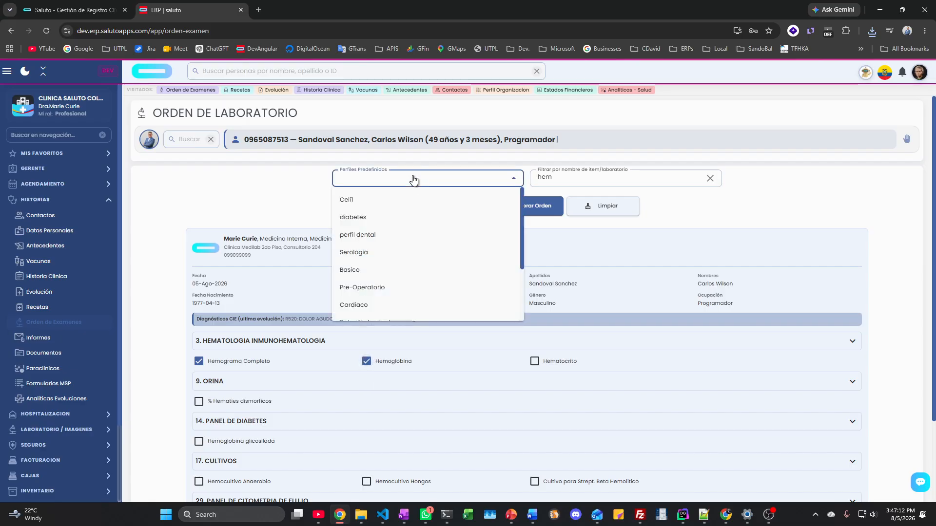
click(384, 289)
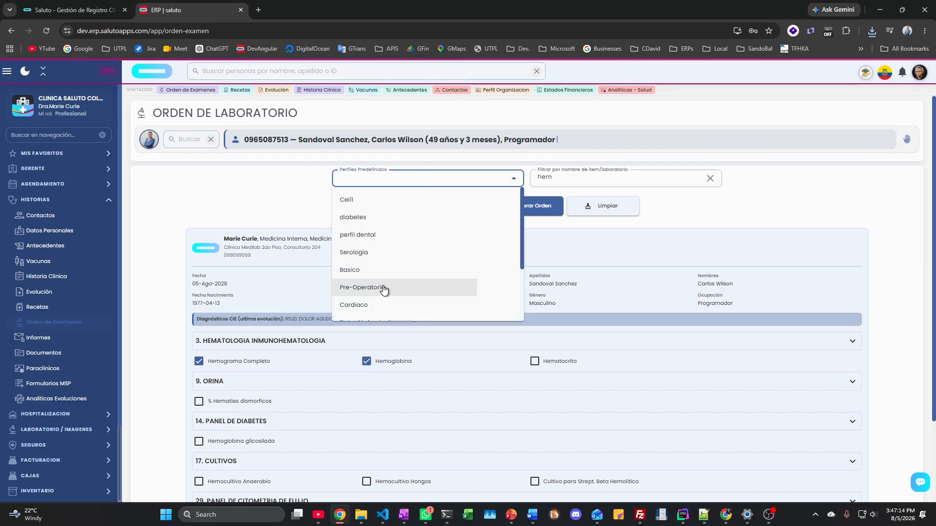
scroll(413, 261, down, 2)
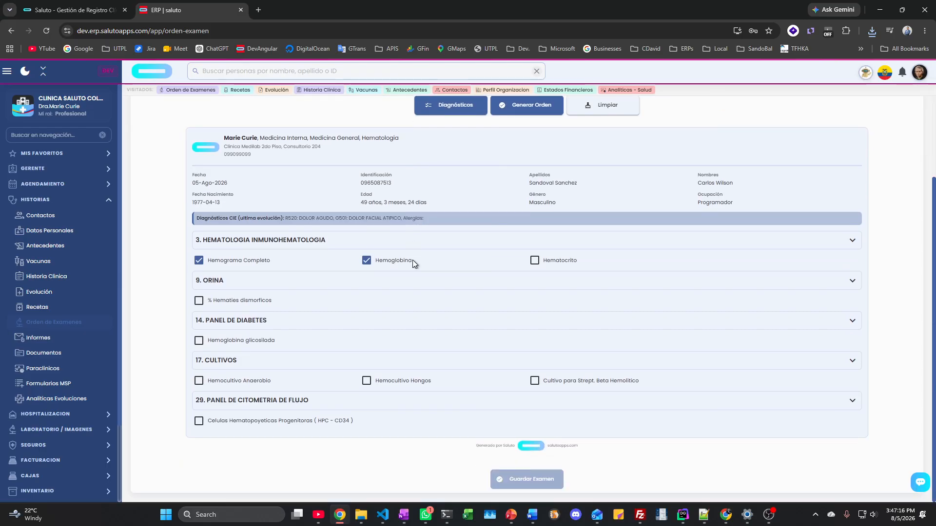
scroll(412, 259, up, 2)
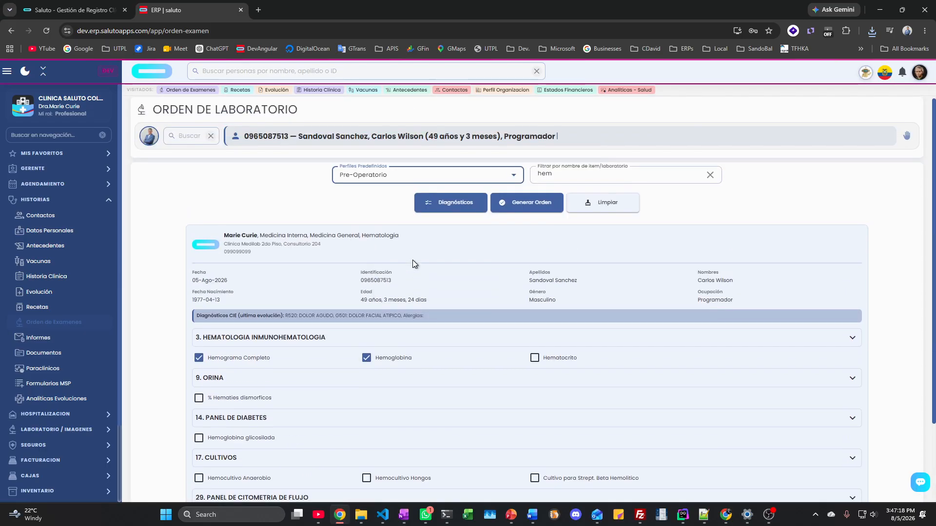
Step: Generate and save the lab order, then open its downloaded PDF
click(536, 213)
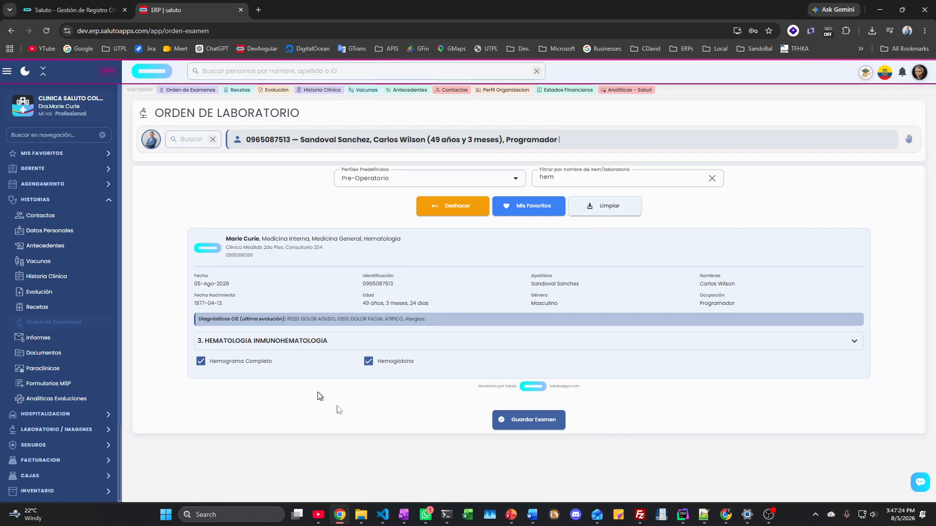
click(512, 422)
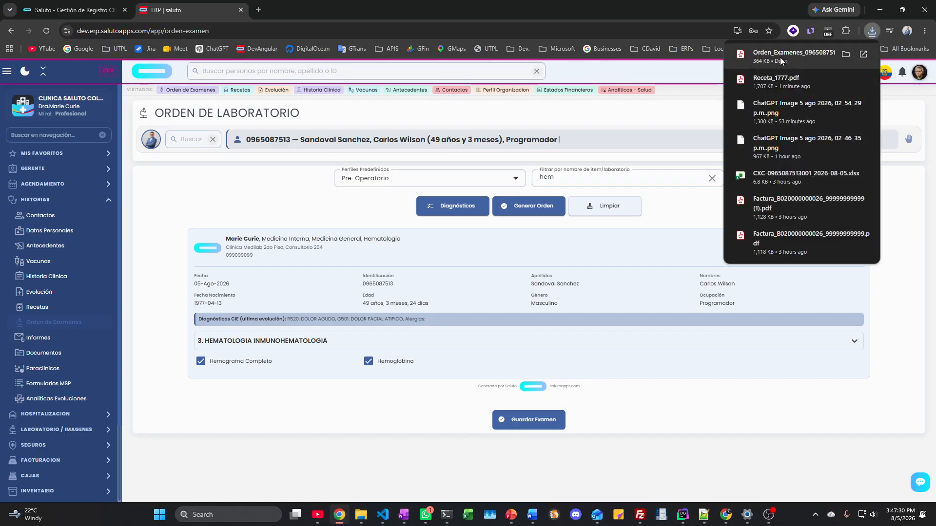
click(780, 57)
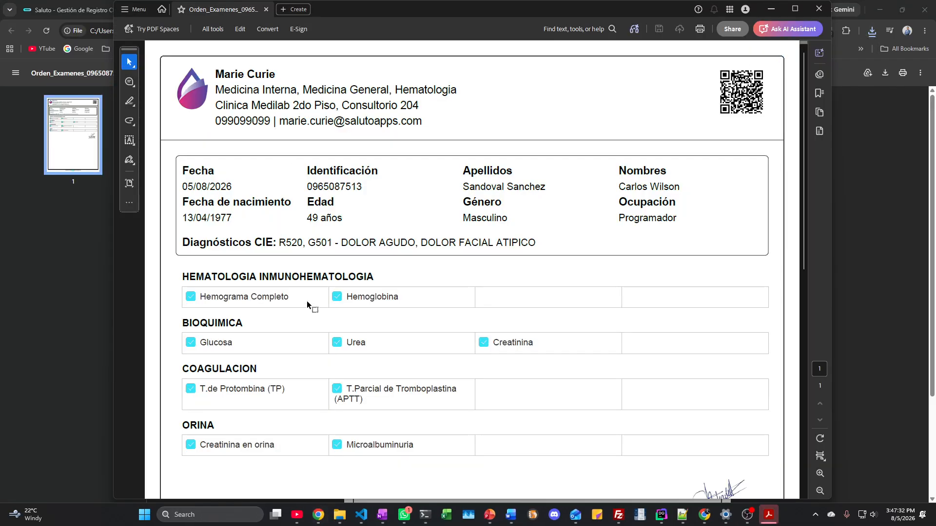
Step: Review the Orden_Examenes PDF, close Acrobat and return to the ERP lab order page
ctrl+scroll(308, 301, down, 3)
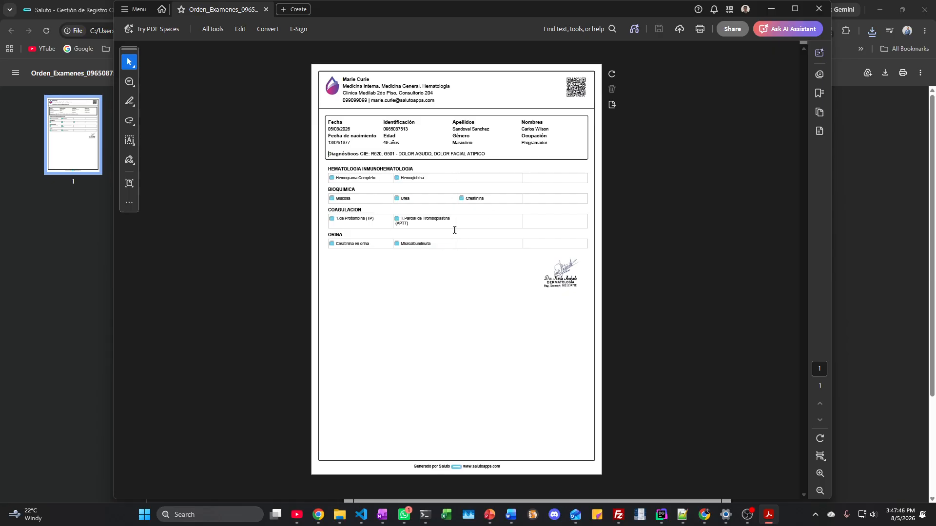
click(821, 9)
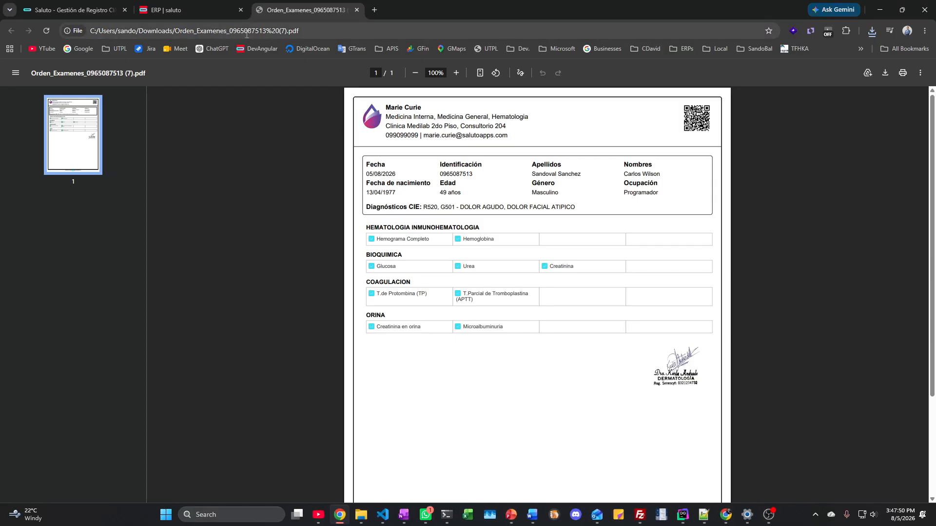
click(211, 7)
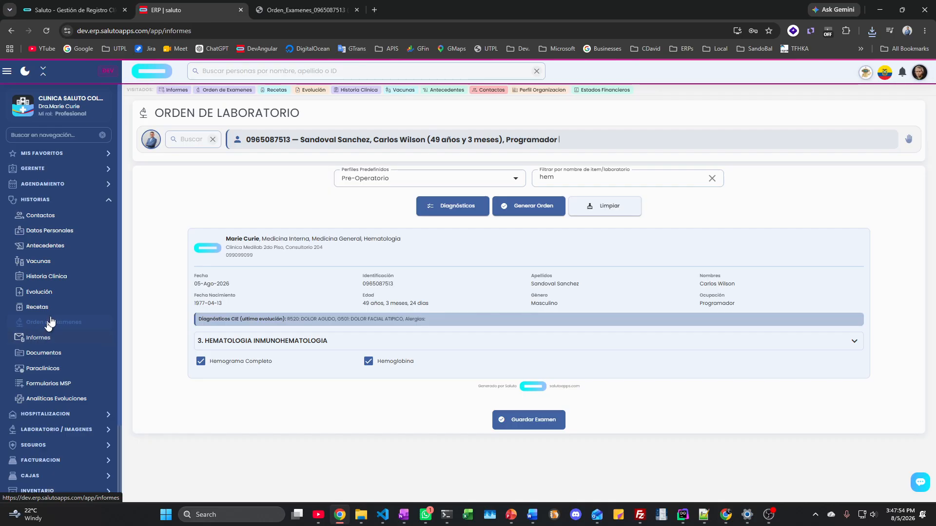
Step: Start a Referencia report in the Informes section
click(33, 338)
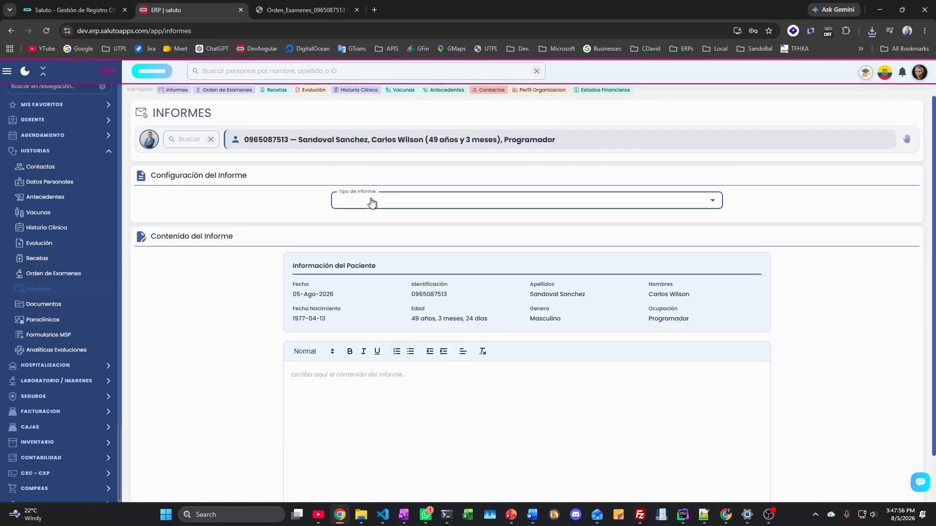
click(370, 201)
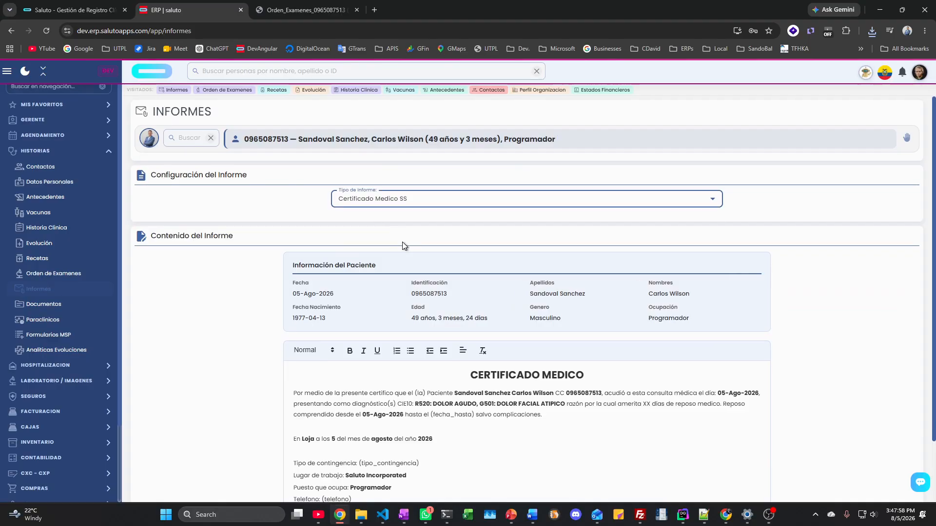
scroll(402, 242, down, 1)
click(421, 152)
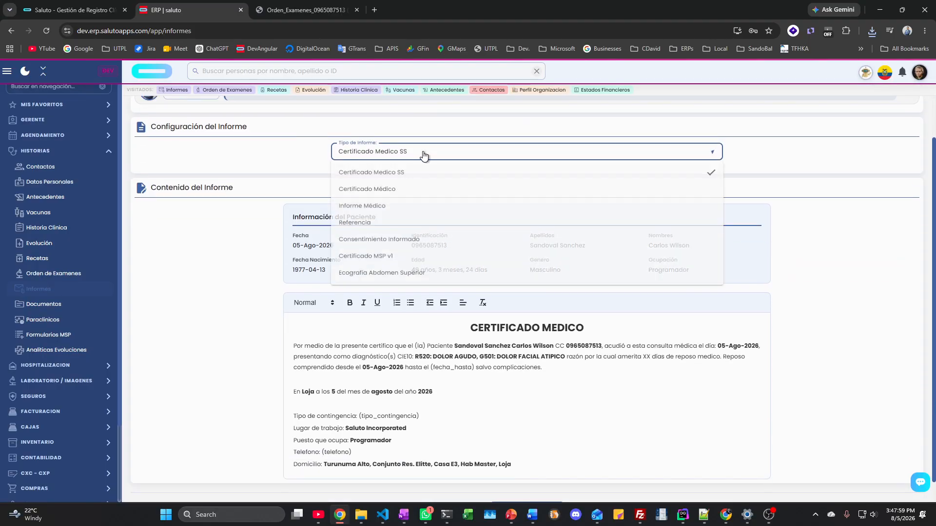
click(368, 225)
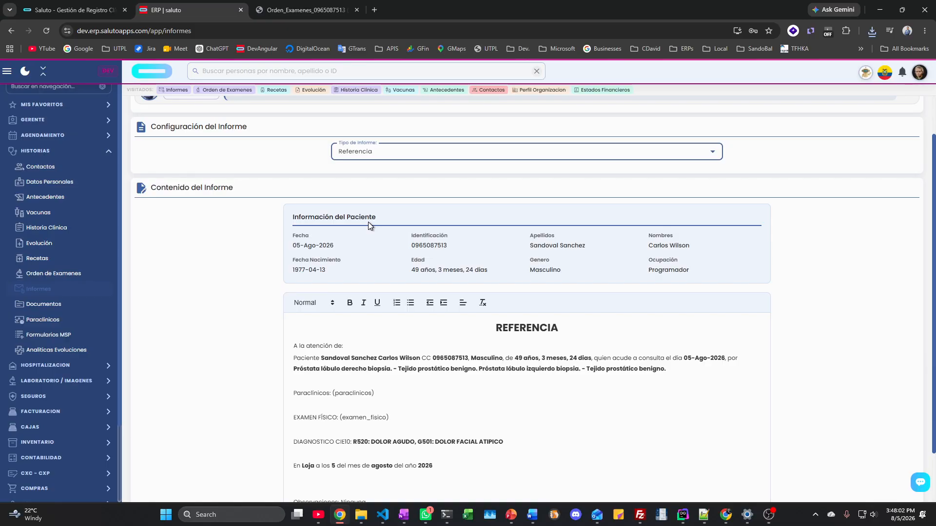
click(398, 153)
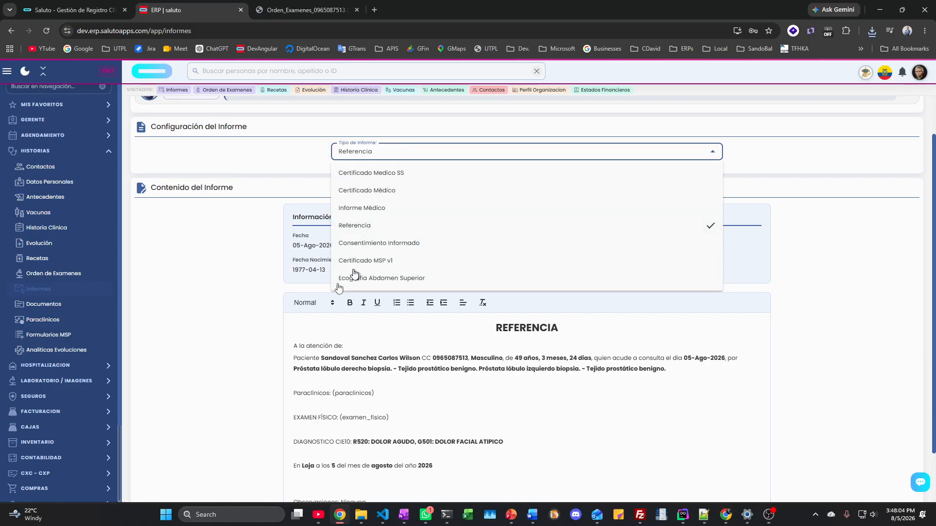
click(290, 359)
Step: Insert a blank line and the text 'f a sdf a sdf a sdf' above Paraclínicos
drag(293, 359, 429, 467)
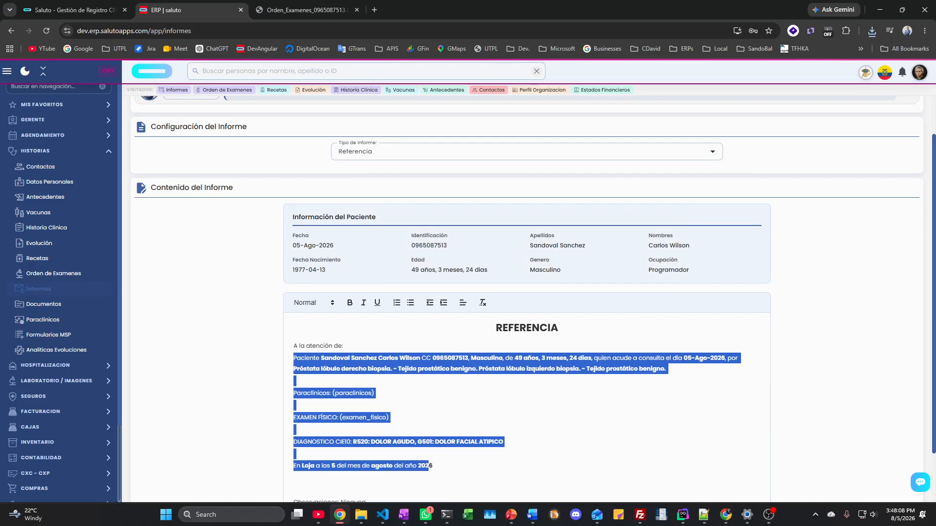
click(327, 382)
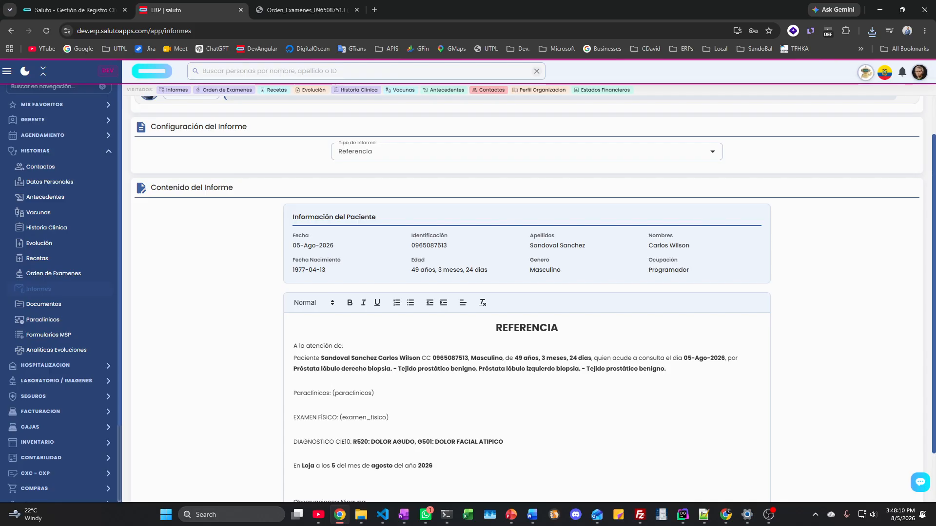
key(Return)
key(Return)
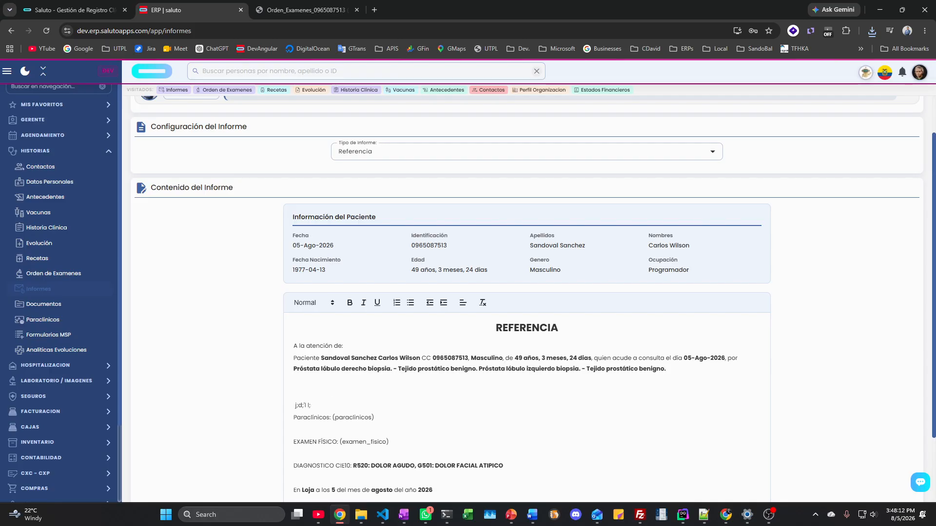
text(f a sdf  a sdf a sdf)
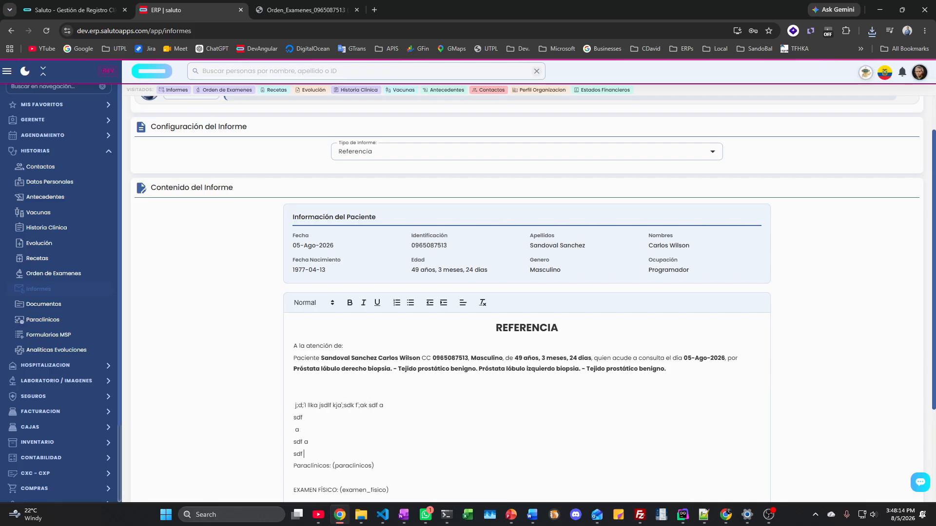
scroll(526, 293, down, 3)
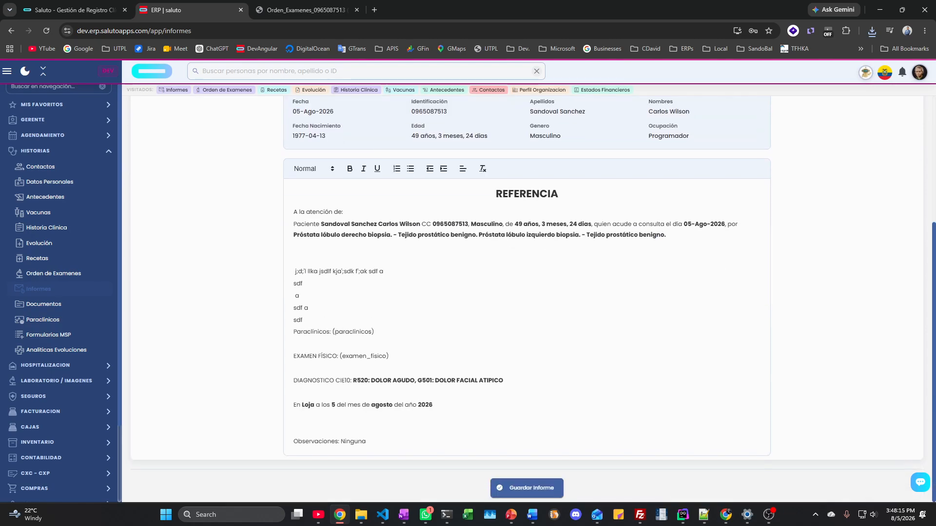
Step: Save the Referencia report as a 1,711 KB PDF, review it, and return to the report editor
click(528, 484)
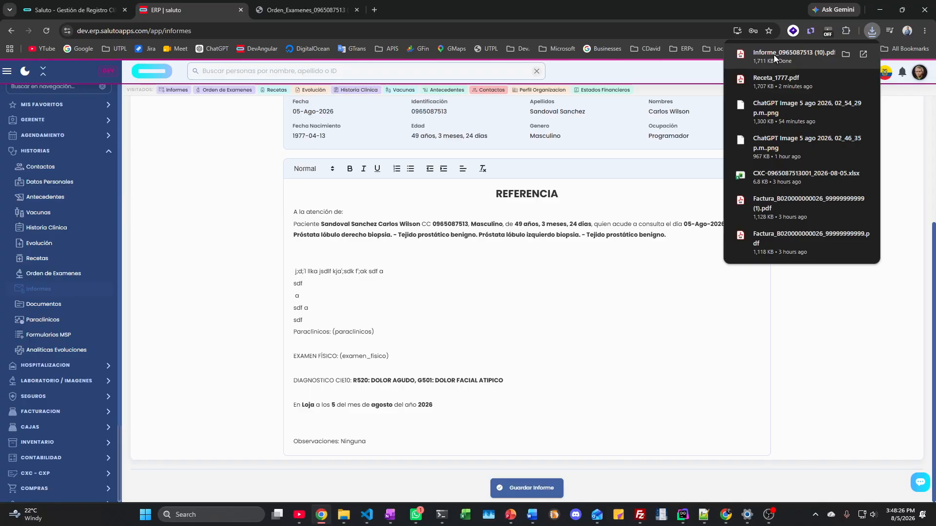
click(774, 54)
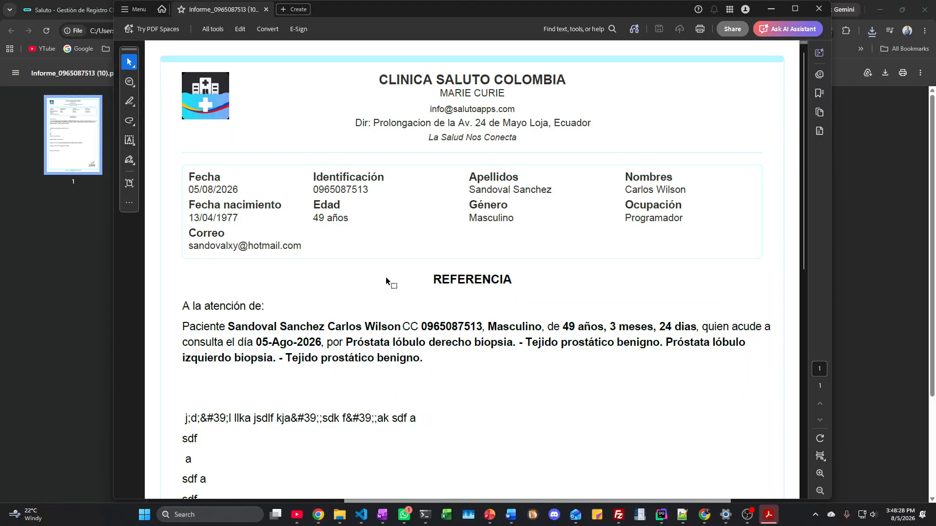
scroll(385, 277, down, 4)
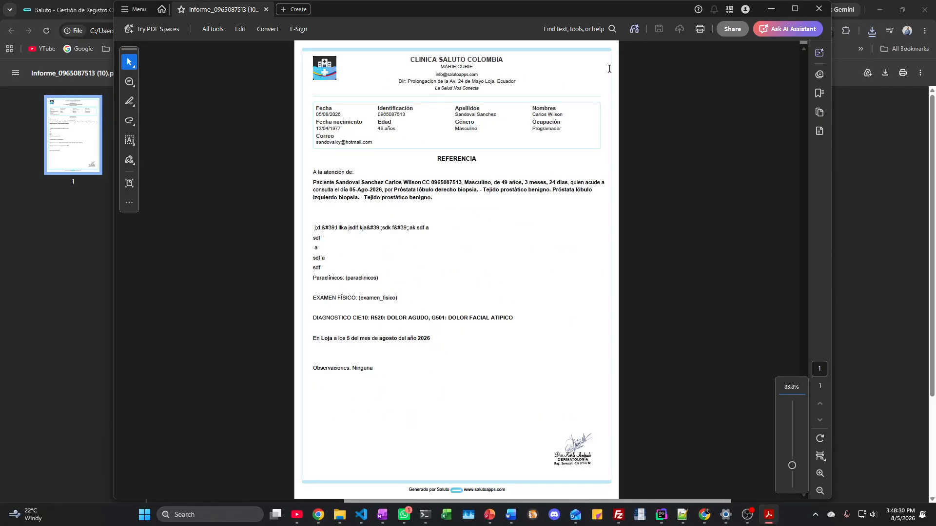
click(819, 8)
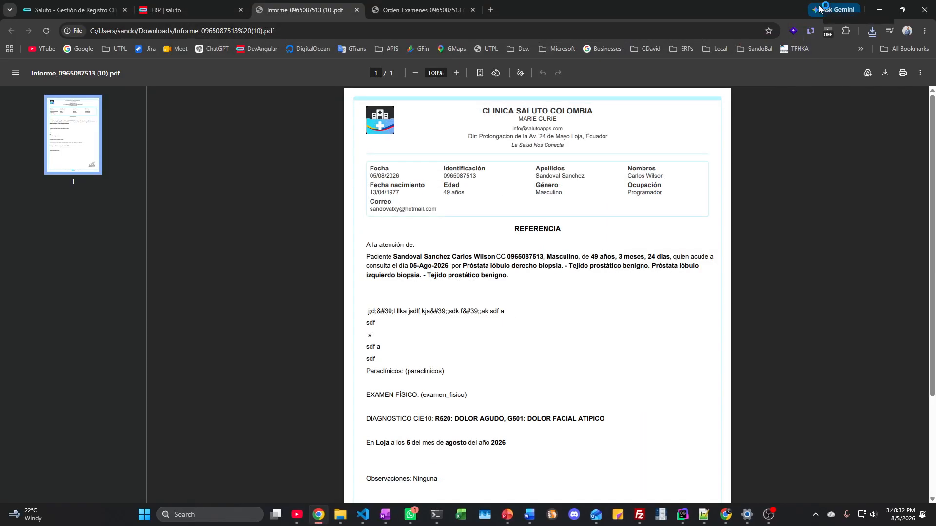
click(205, 11)
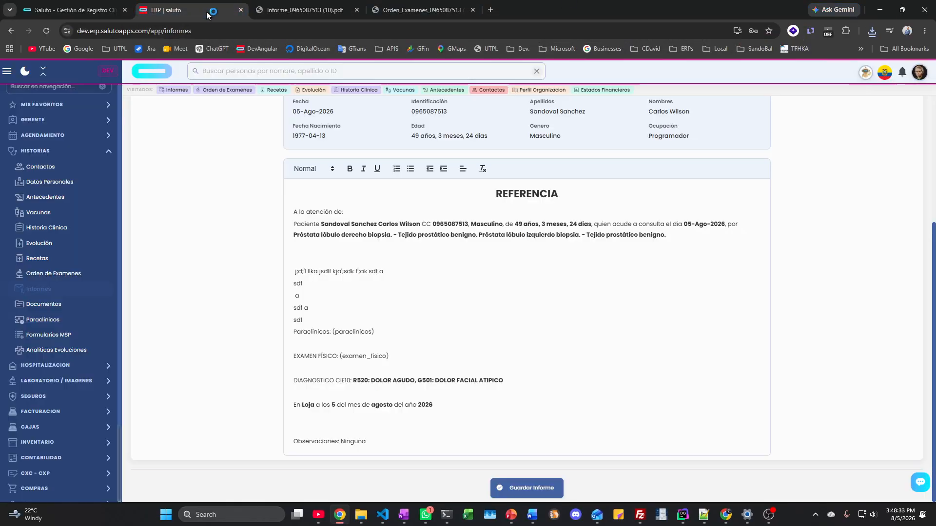
click(59, 305)
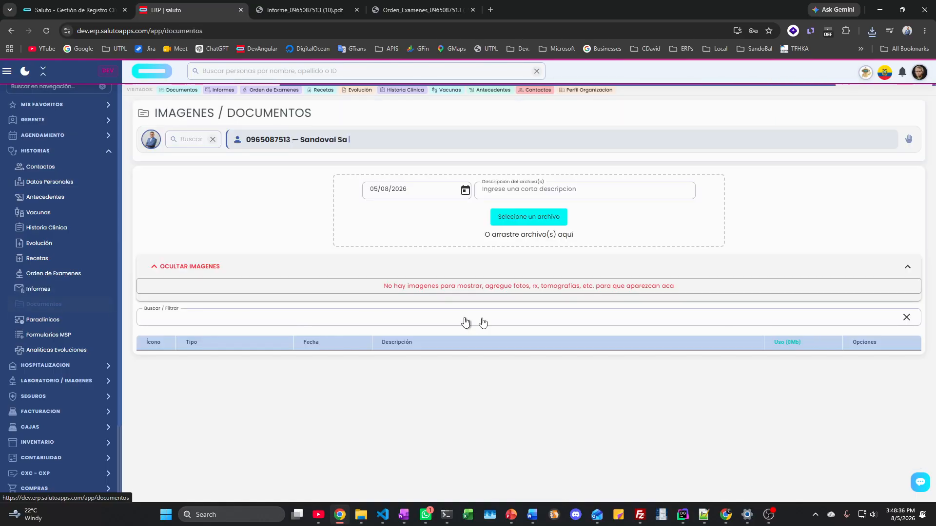
scroll(456, 312, down, 1)
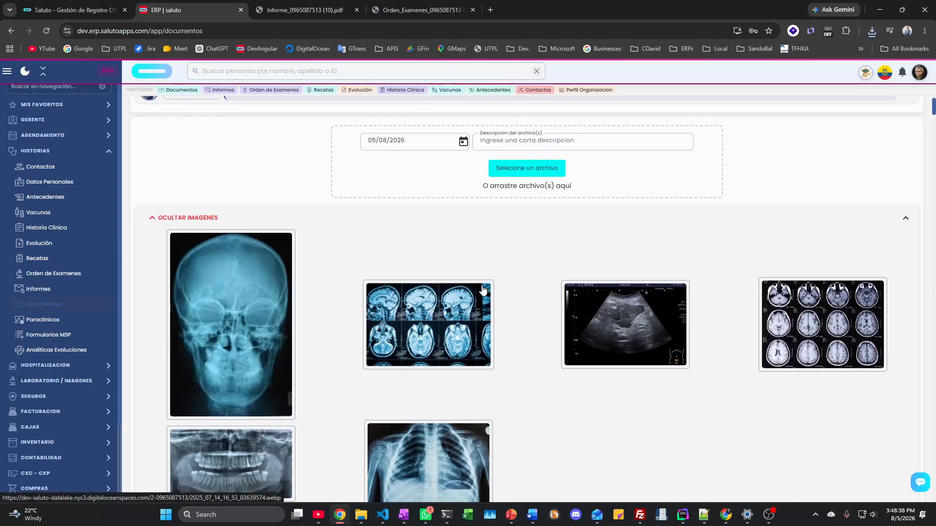
scroll(482, 290, up, 1)
drag(244, 139, 288, 139)
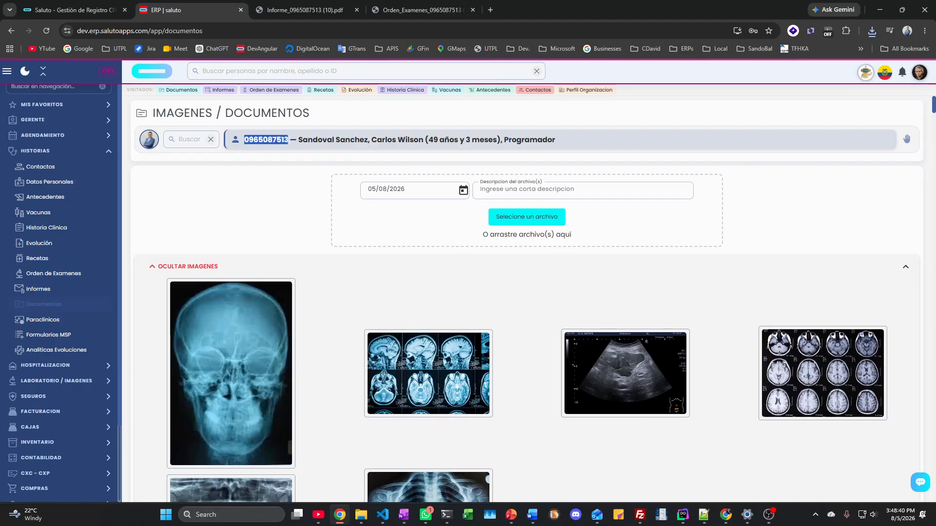
scroll(303, 256, down, 1)
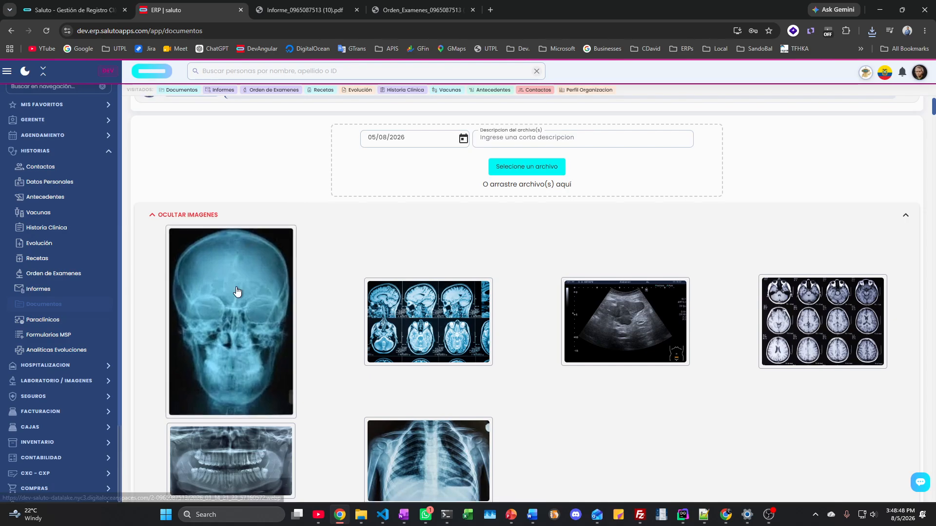
scroll(237, 291, down, 7)
scroll(237, 291, down, 13)
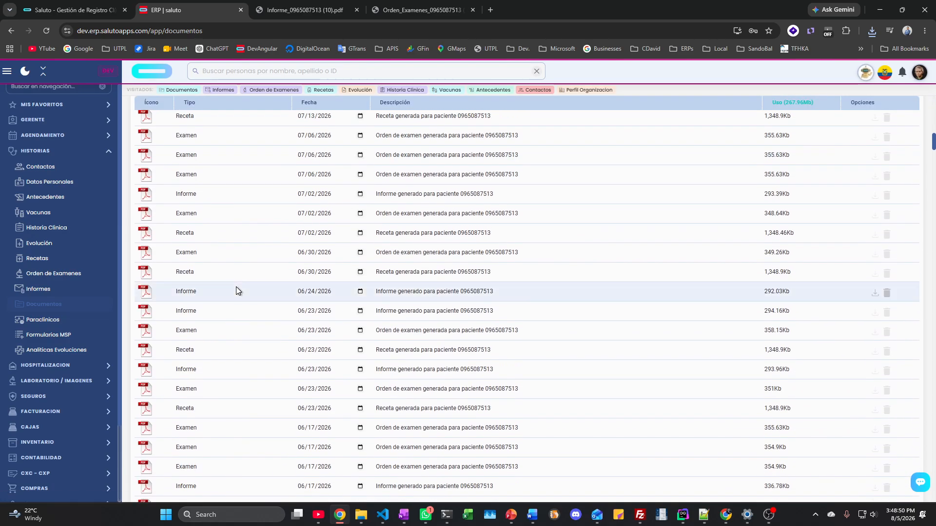
scroll(236, 291, up, 20)
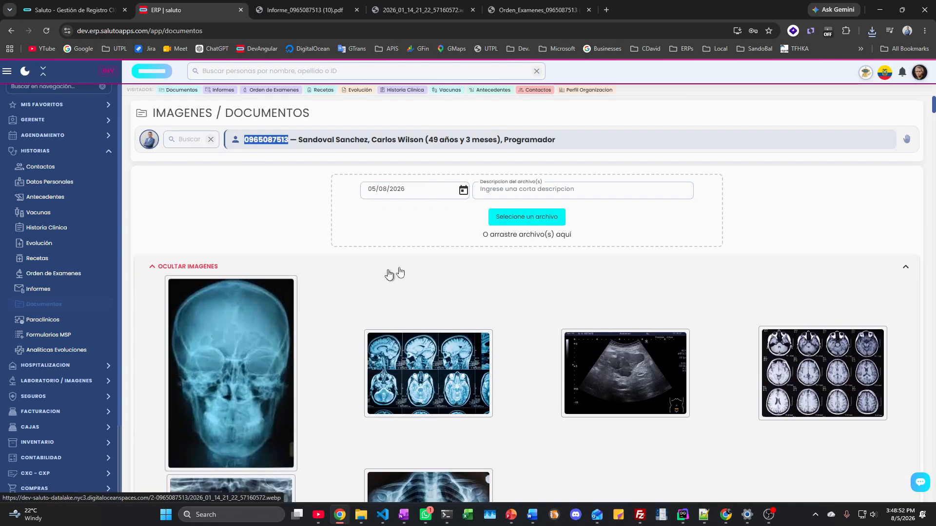
click(537, 218)
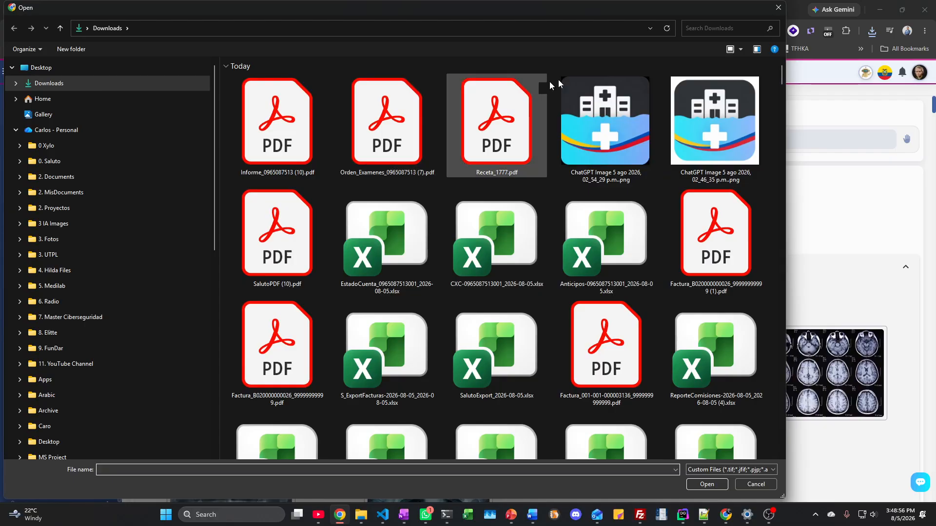
click(776, 8)
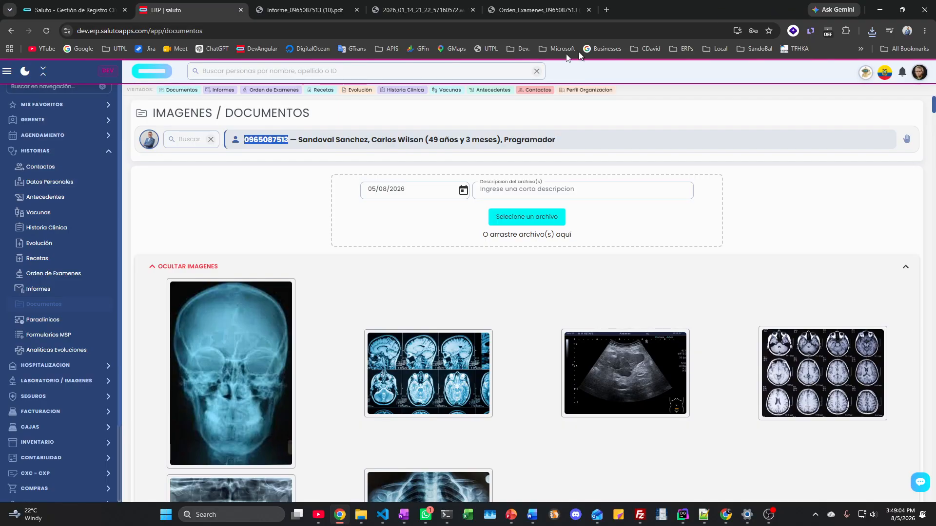
click(255, 197)
scroll(327, 265, down, 1)
scroll(326, 265, down, 3)
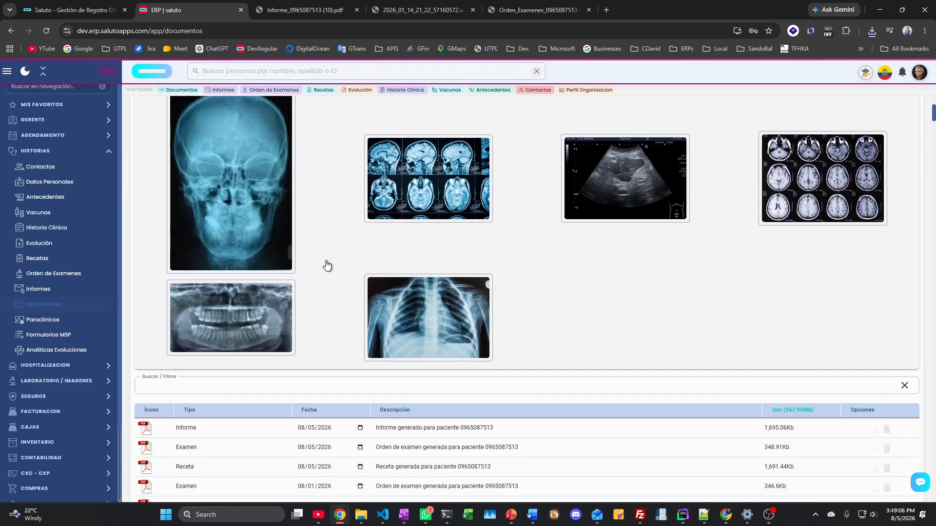
scroll(325, 265, up, 3)
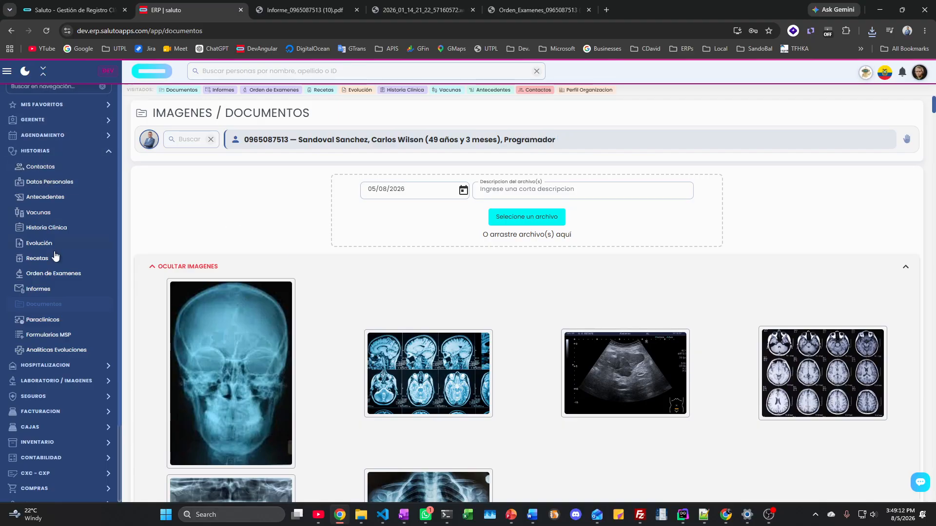
Step: On the Paraclínicos page, choose the first doctor as Médico and move through the vitals fields
click(43, 320)
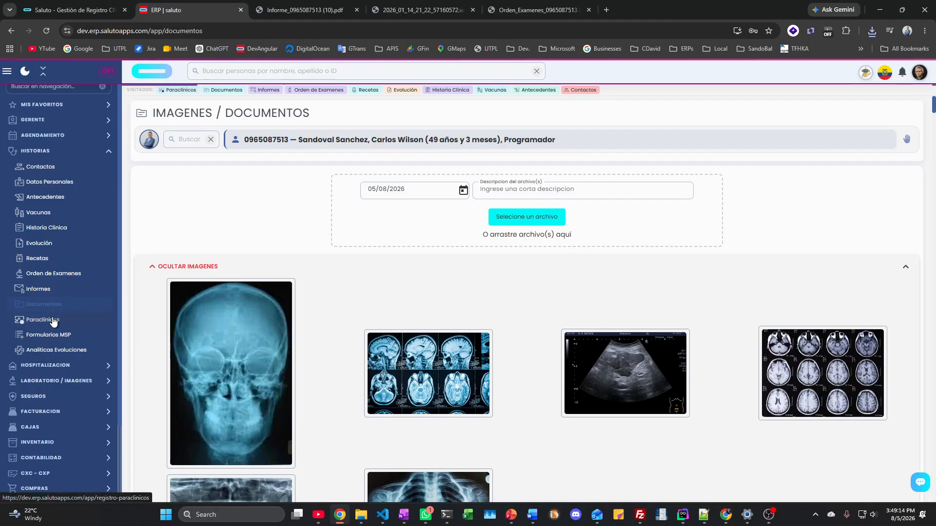
click(190, 197)
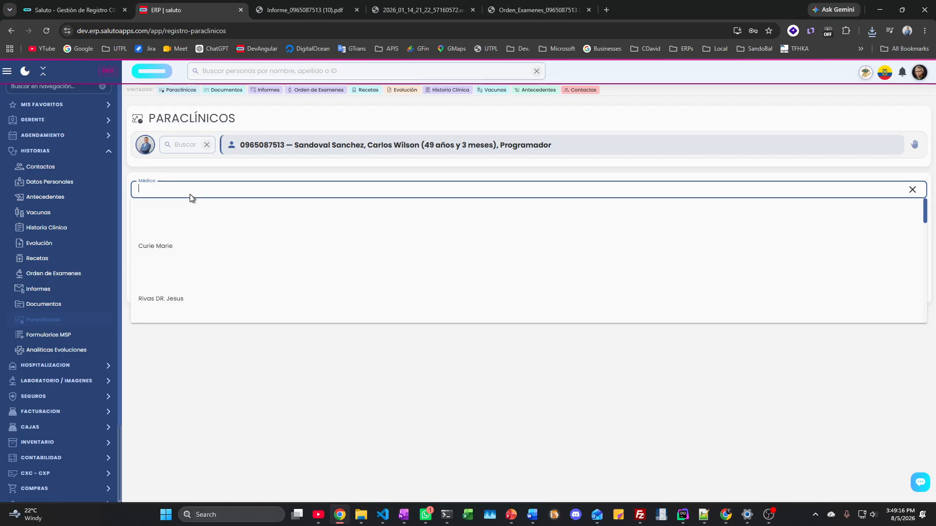
click(167, 247)
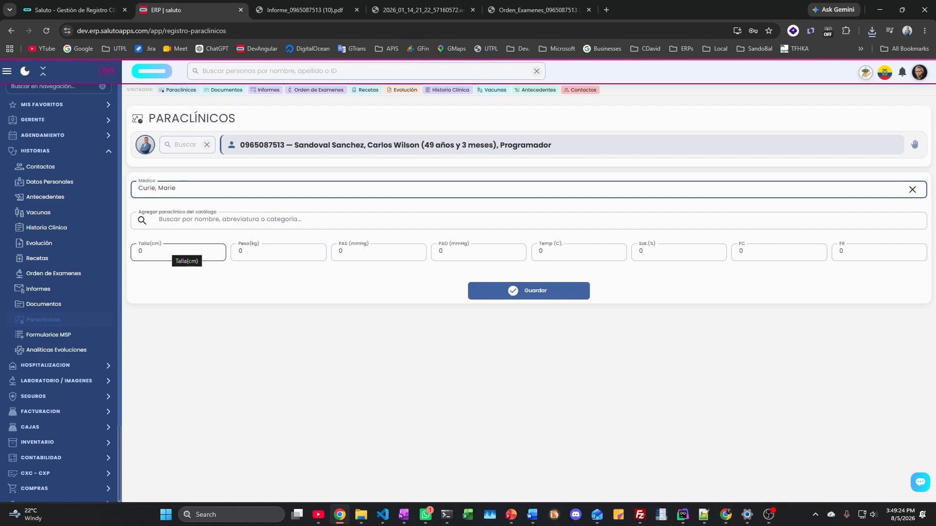
click(158, 253)
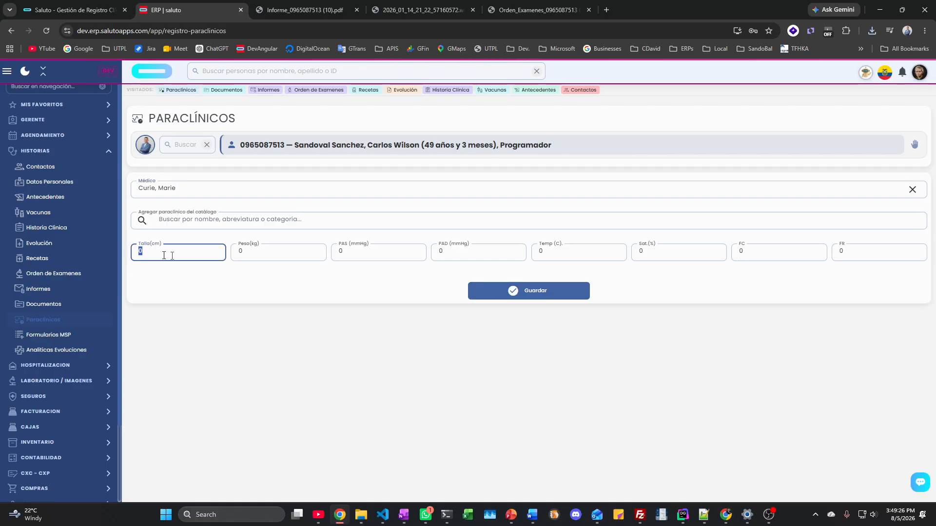
key(Tab)
key(Tab)
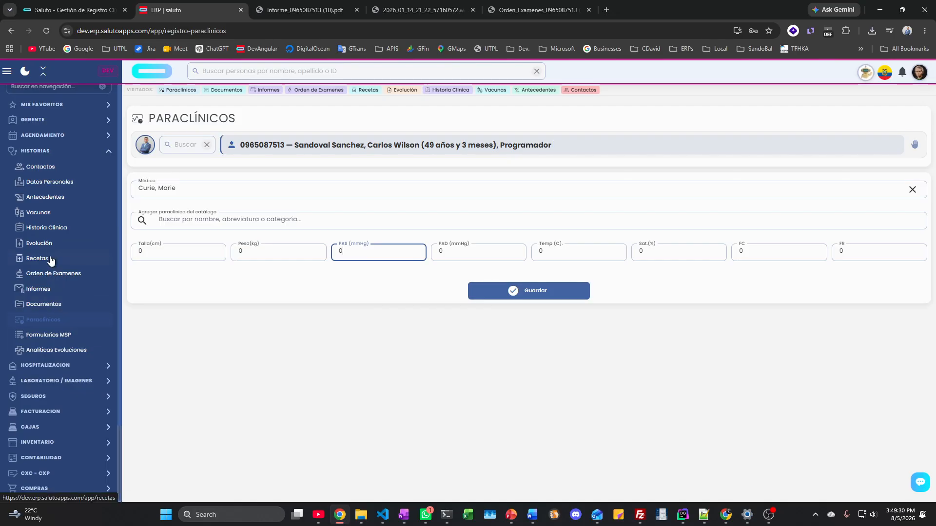
Step: Visit Evolución and Paraclínicos, then show the patient's Historia Clínica with the vital-signs chart
click(49, 242)
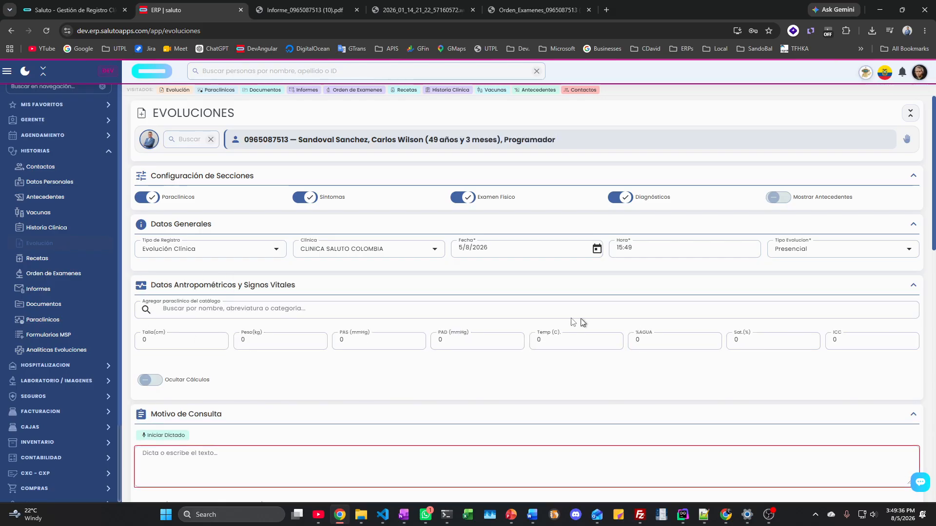
click(46, 322)
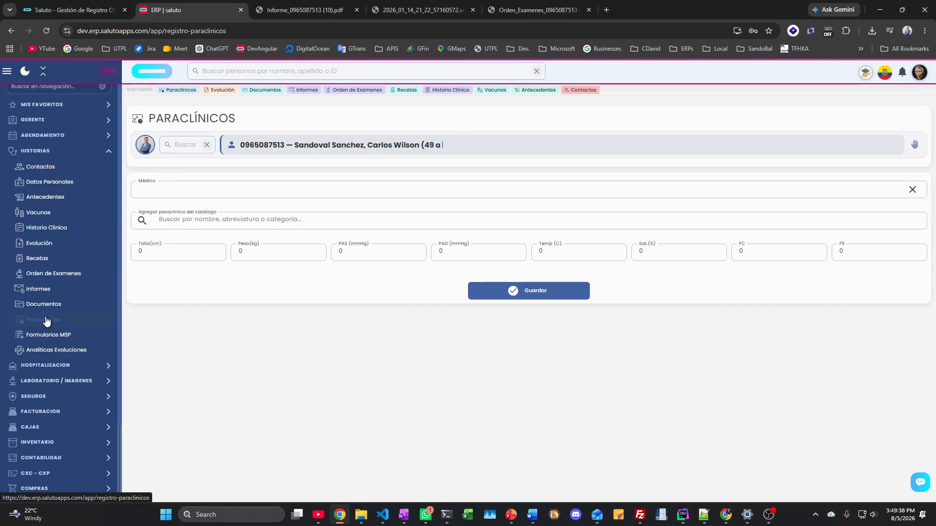
click(50, 228)
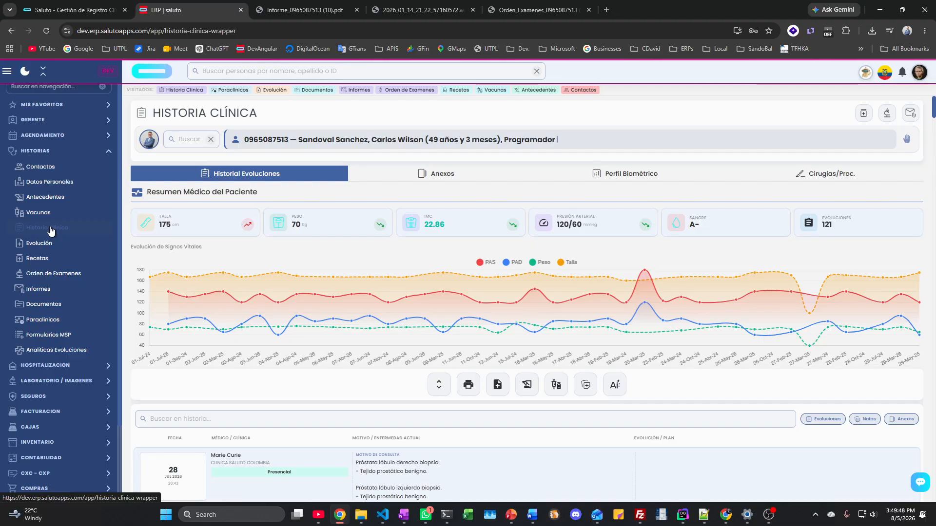
Step: Collapse HISTORIAS, expand AGENDAMIENTO, and expand GERENTE to list its analytics reports
key(XF86AudioLowerVolume)
click(37, 152)
click(42, 136)
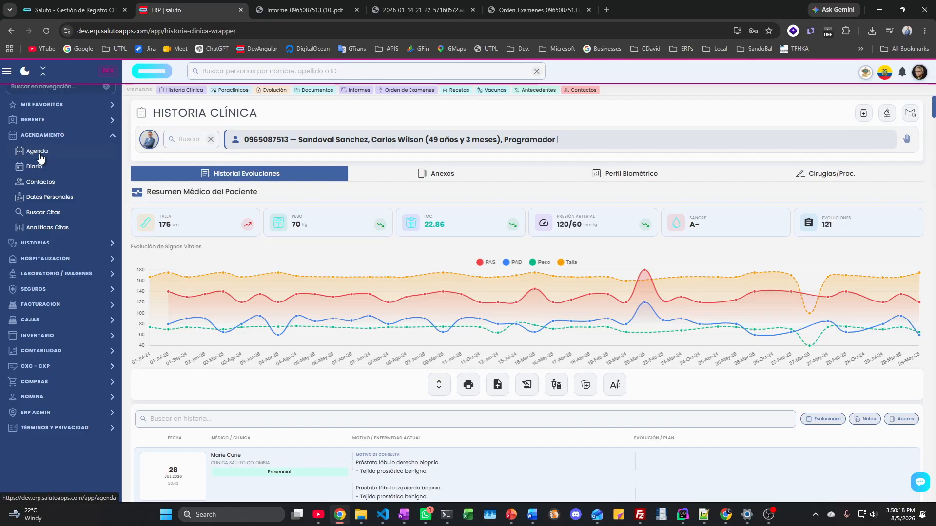
click(43, 119)
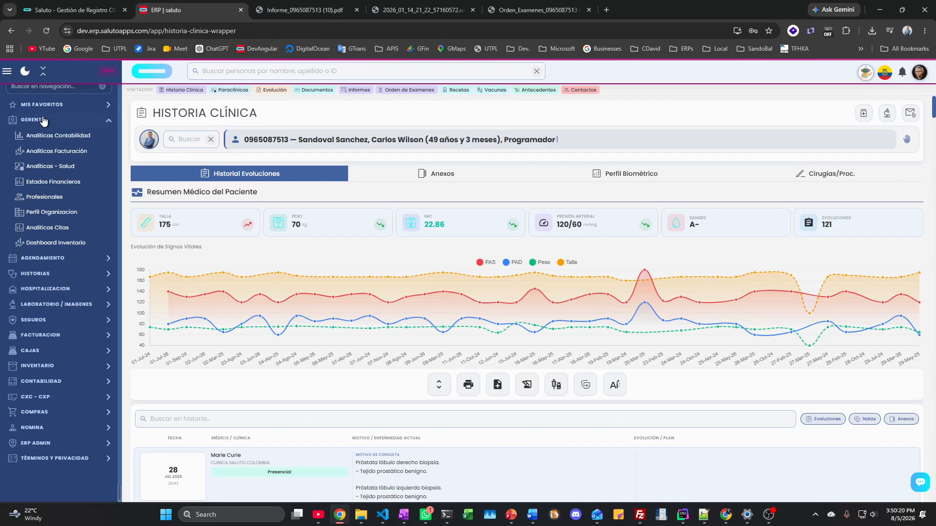
Step: Open Analíticas - Salud and scroll through its health charts and heatmap
click(54, 166)
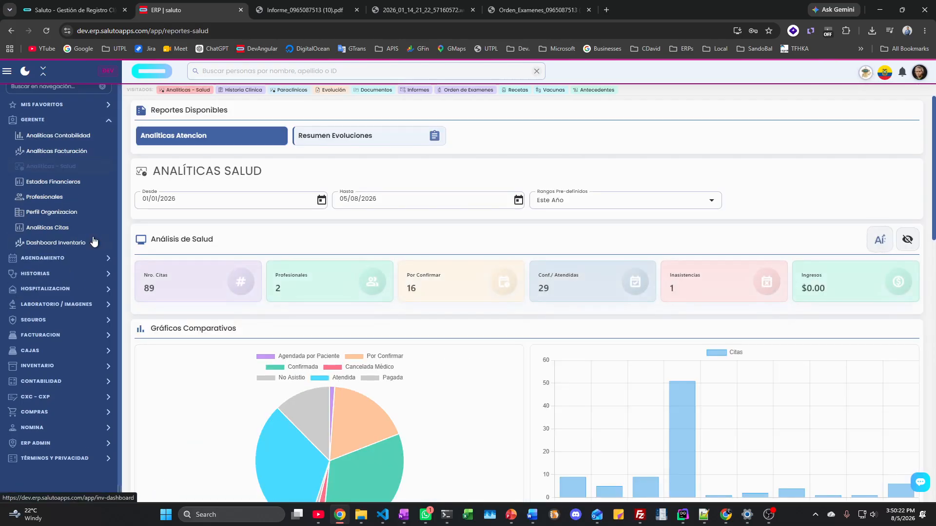
scroll(229, 291, down, 3)
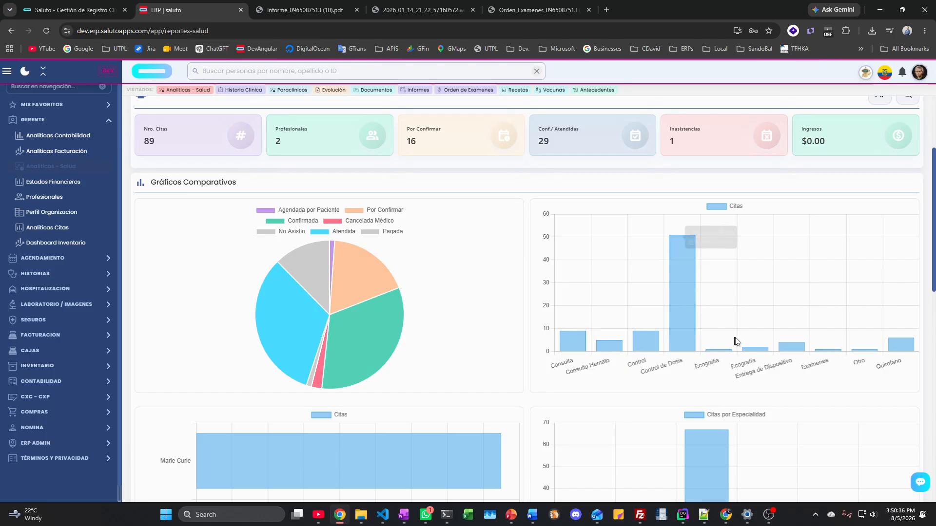
scroll(735, 337, down, 2)
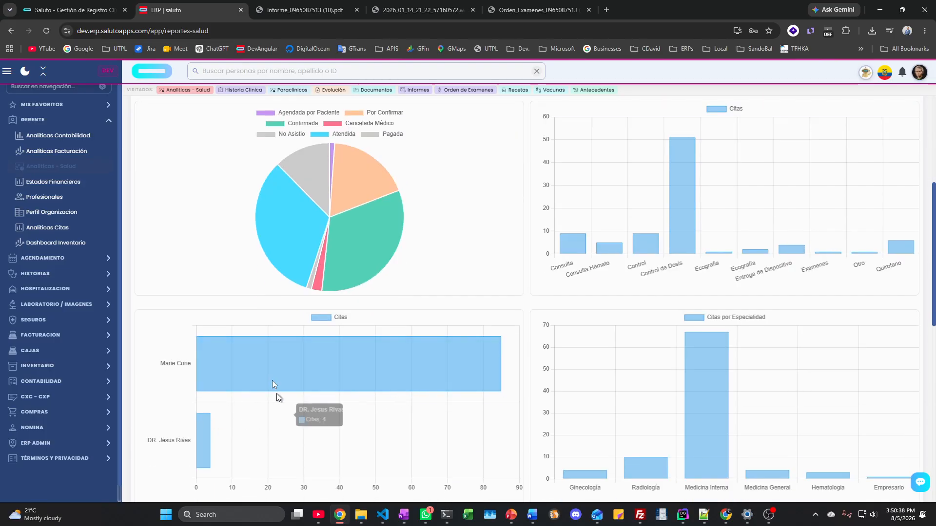
scroll(580, 359, down, 2)
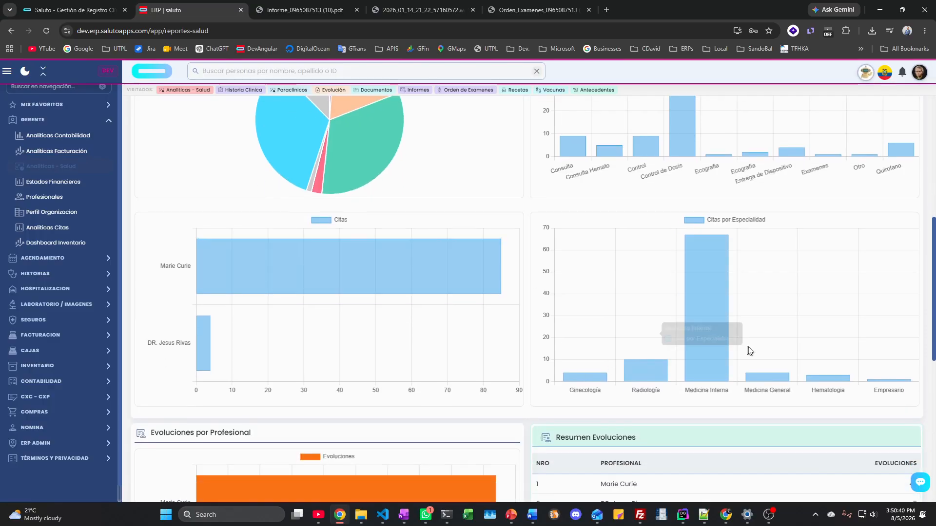
scroll(668, 340, down, 4)
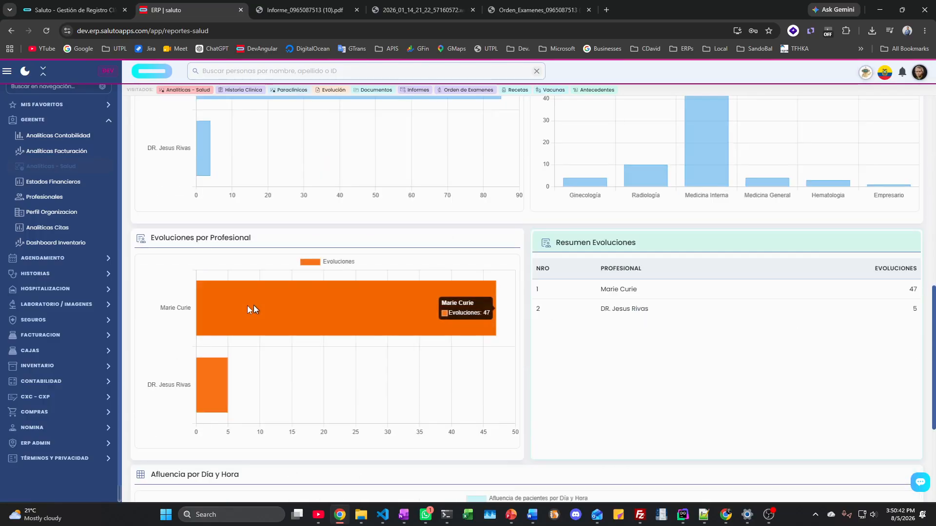
scroll(409, 314, down, 4)
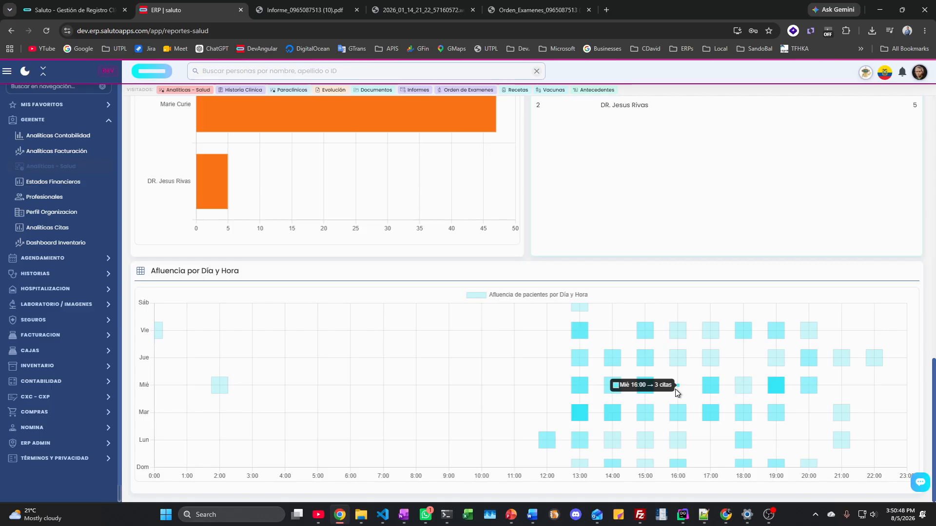
Step: Open a blank Evoluciones form for the patient, dated 5/8/2026 at 15:50, Presencial visit
click(46, 122)
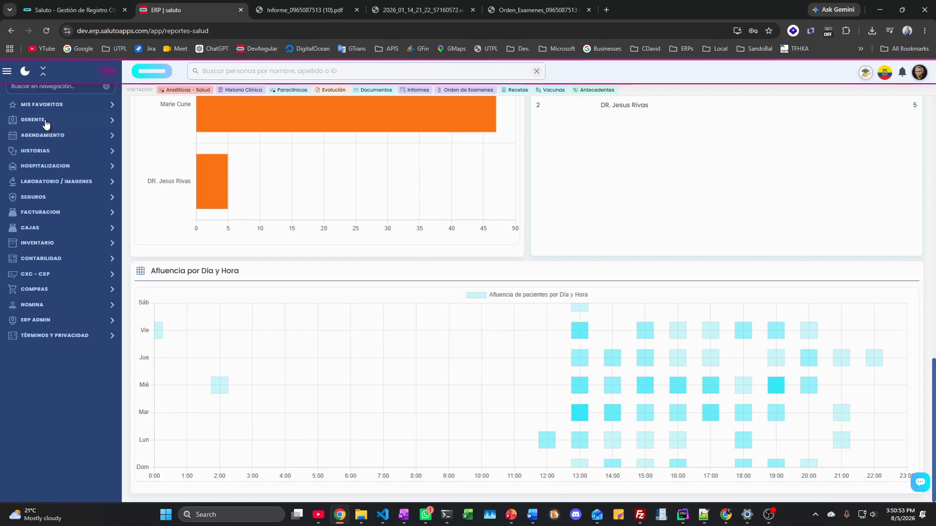
click(33, 153)
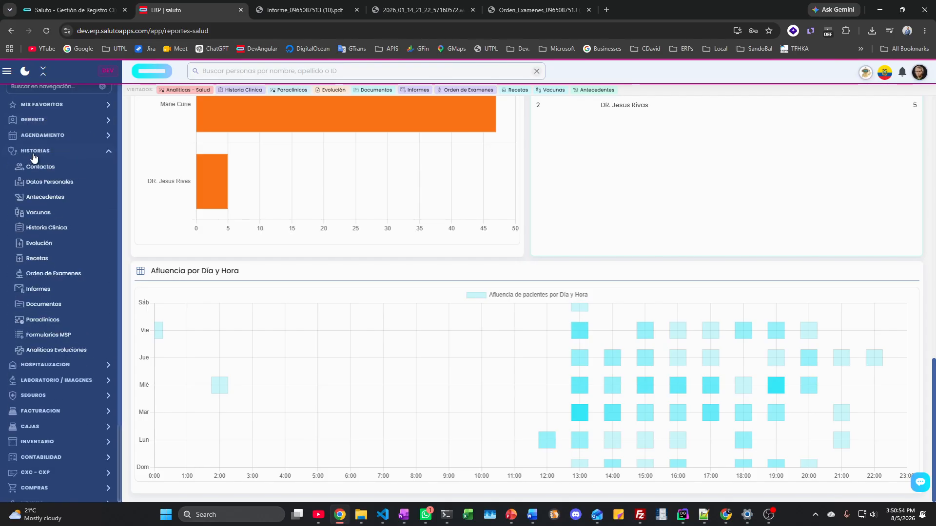
click(49, 244)
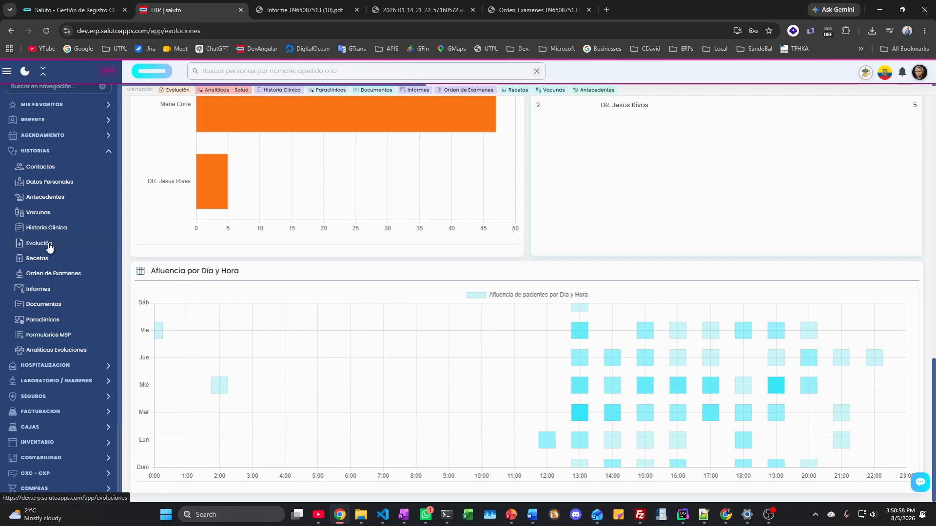
scroll(737, 271, up, 15)
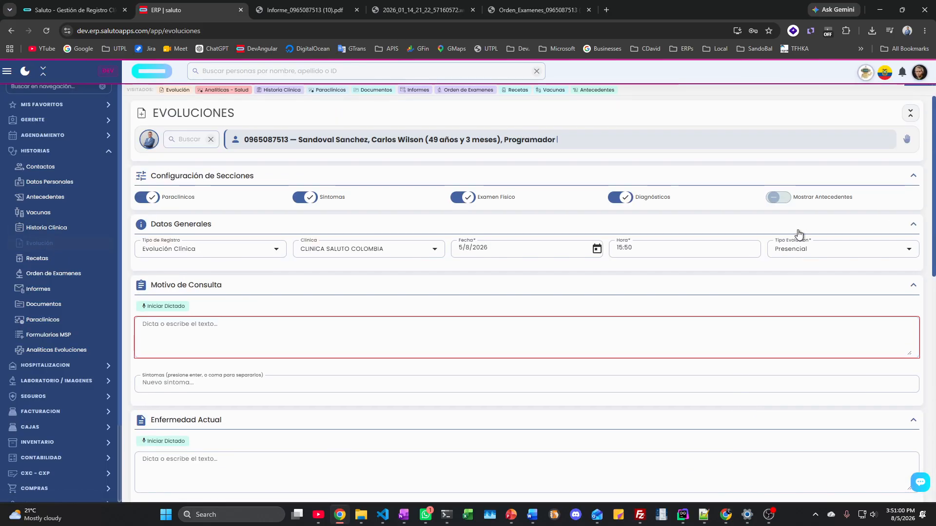
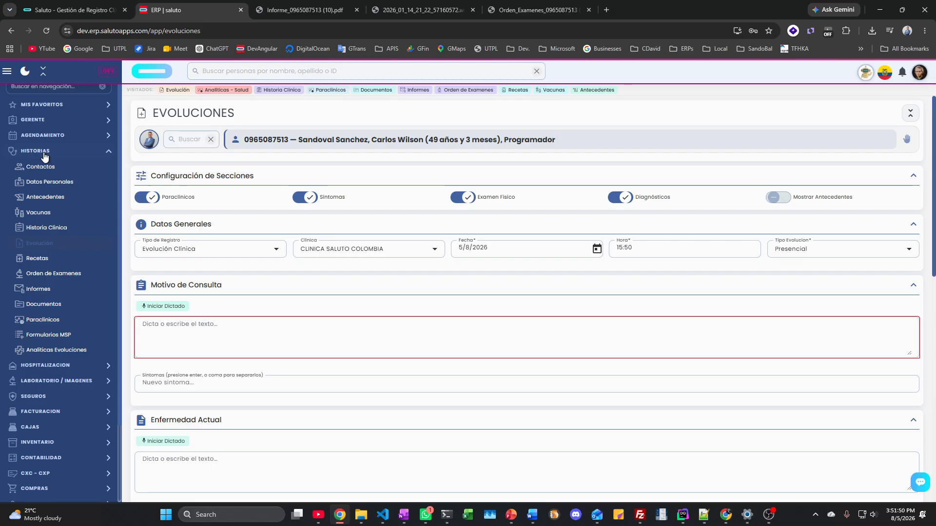
Step: Open the Analíticas - Salud report from GERENTE and scroll through its charts
click(67, 120)
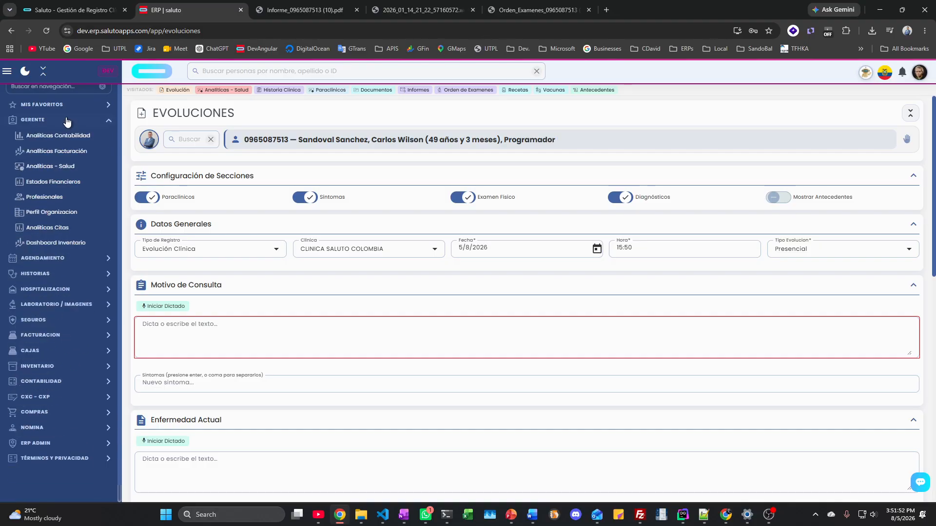
click(60, 167)
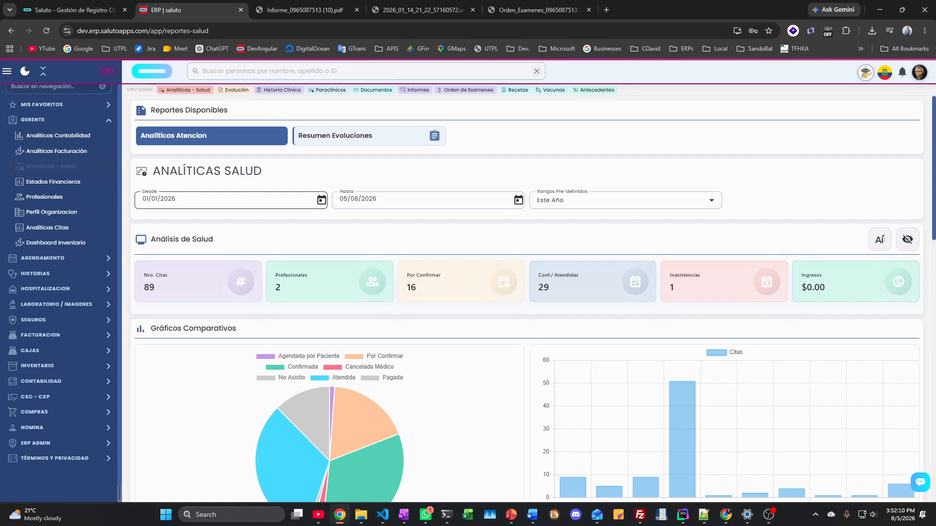
scroll(253, 219, down, 6)
scroll(253, 220, down, 3)
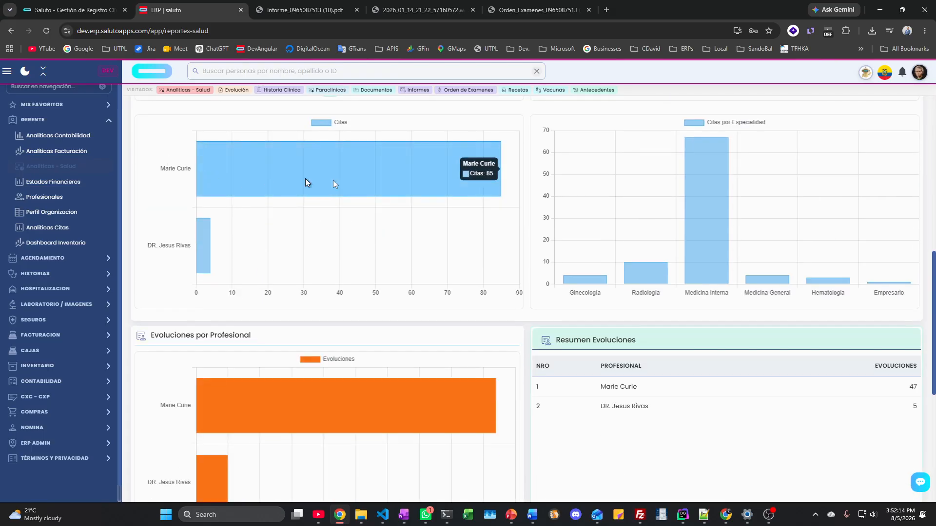
scroll(226, 152, up, 6)
scroll(226, 152, up, 3)
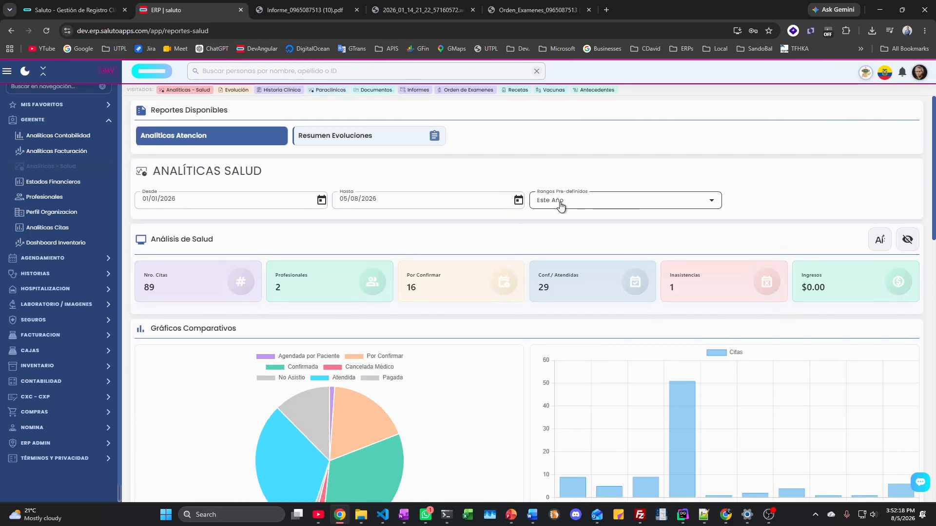
Step: Keep the Rangos Pre-definidos range on Este Año, recheck the charts, and collapse GERENTE
click(547, 208)
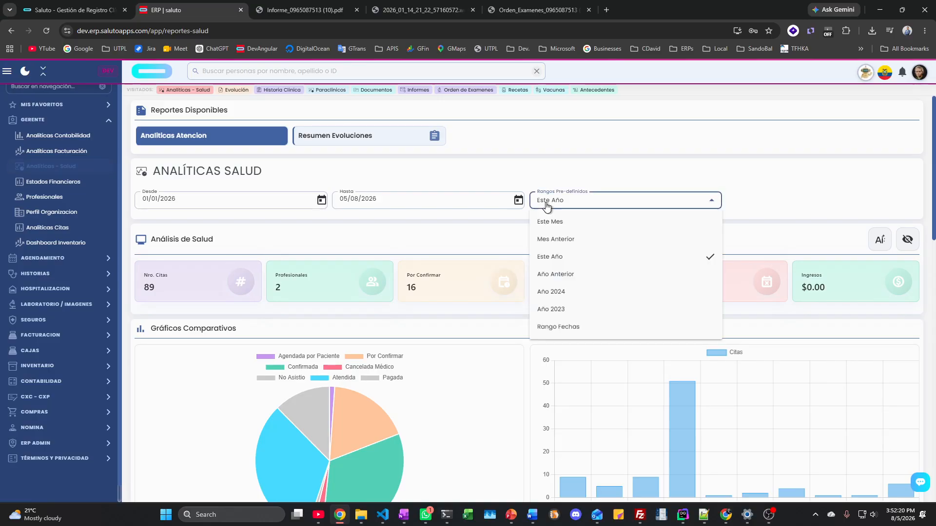
click(548, 207)
scroll(549, 203, down, 10)
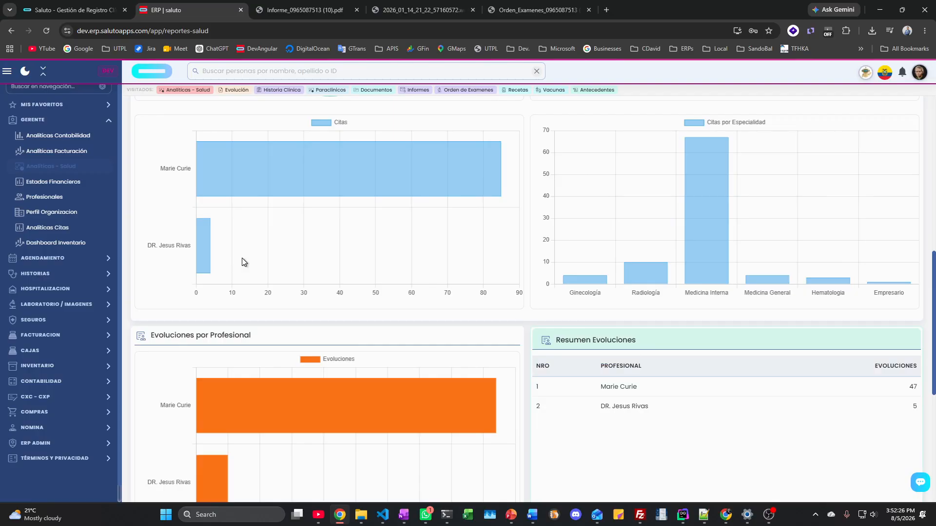
scroll(241, 258, up, 5)
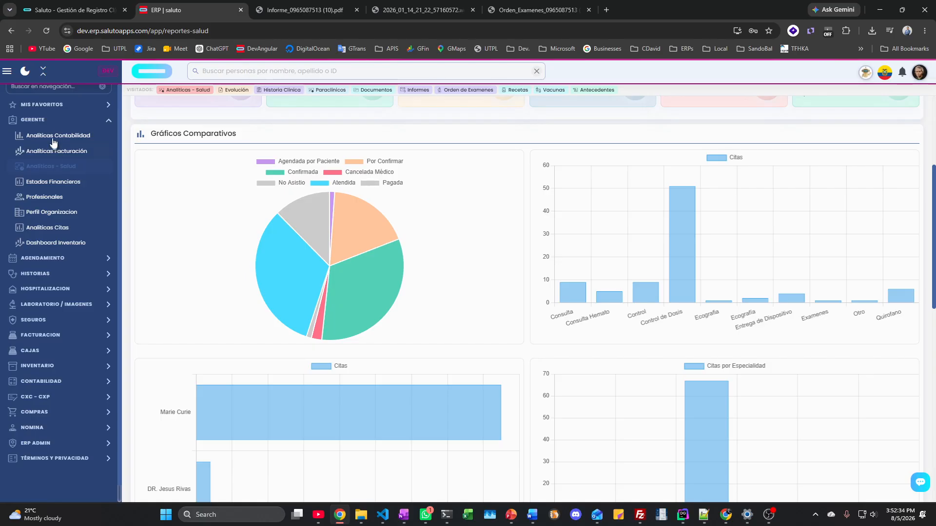
click(49, 120)
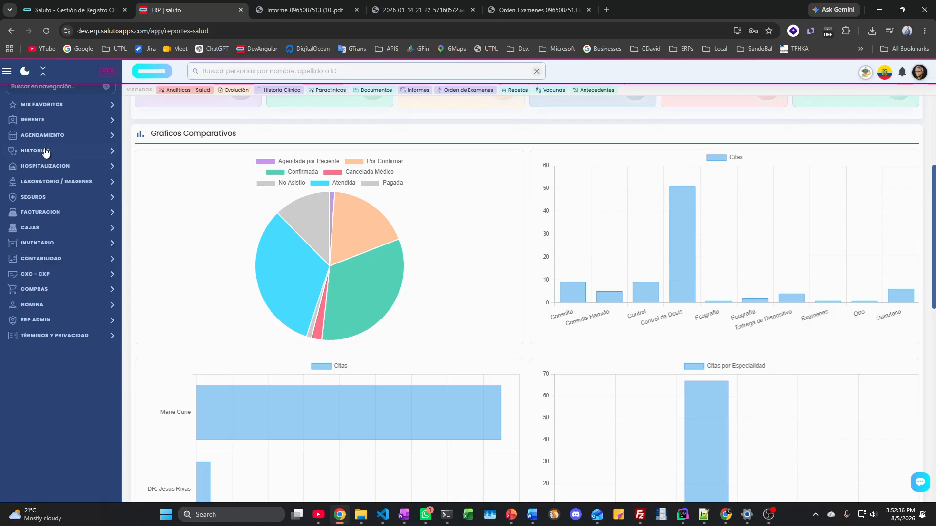
Step: Reopen the Evolución form under HISTORIAS and scroll up to its empty vital-sign fields
click(45, 153)
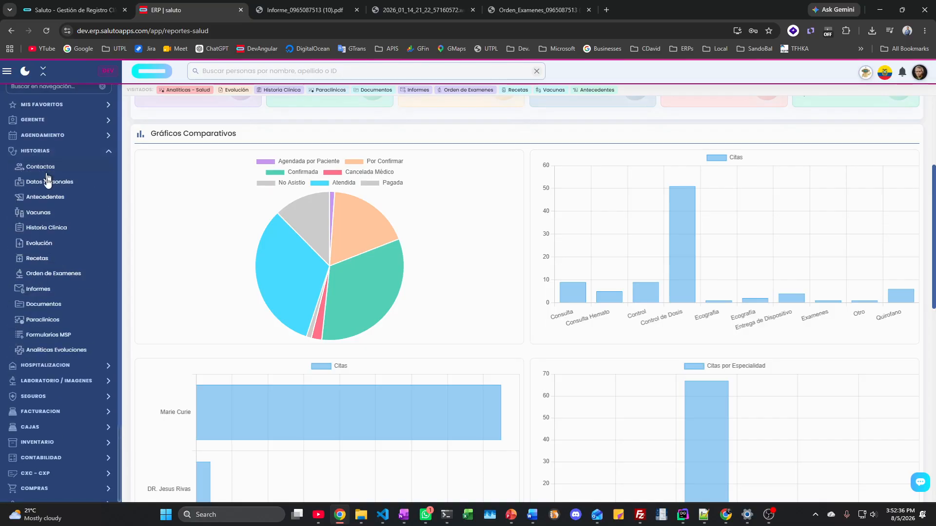
click(39, 243)
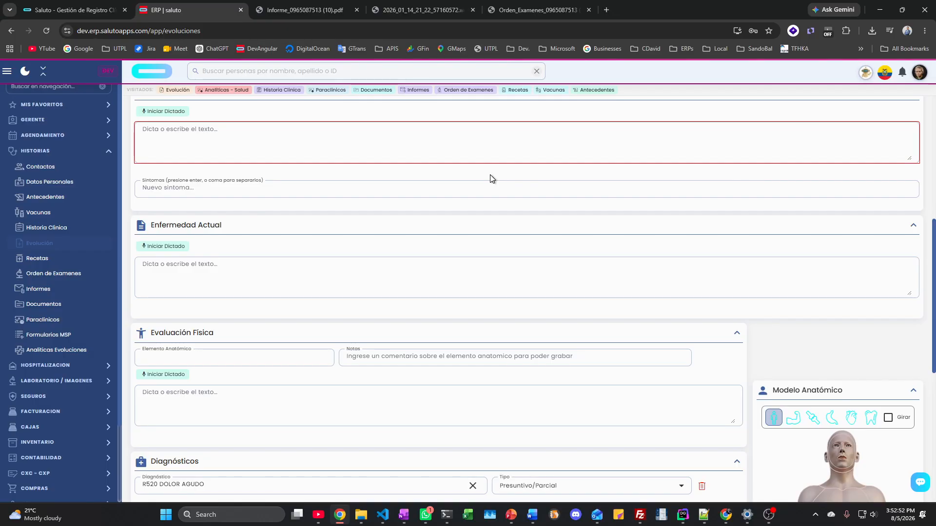
scroll(501, 179, up, 3)
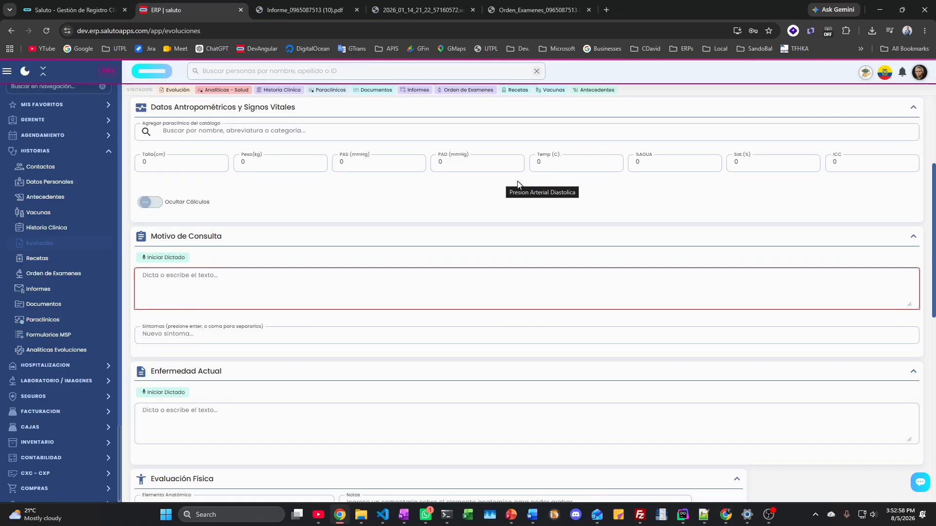
click(44, 156)
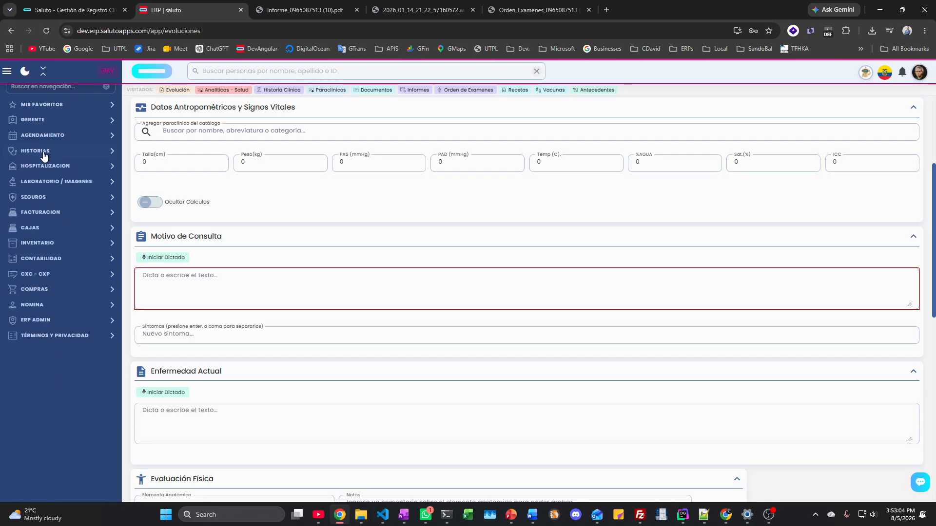
click(44, 167)
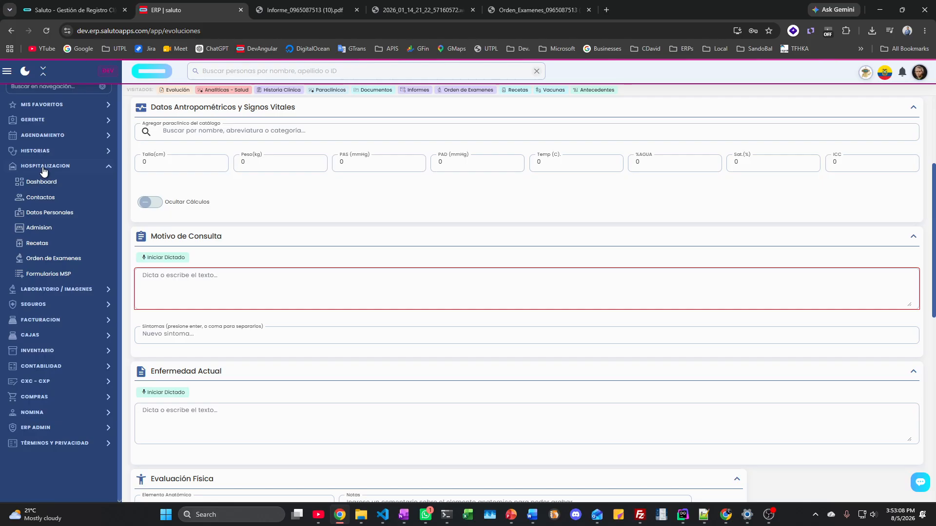
Step: Open the bed 101/101 inpatient's Manejo de Paciente page from the hospitalization Dashboard
click(37, 184)
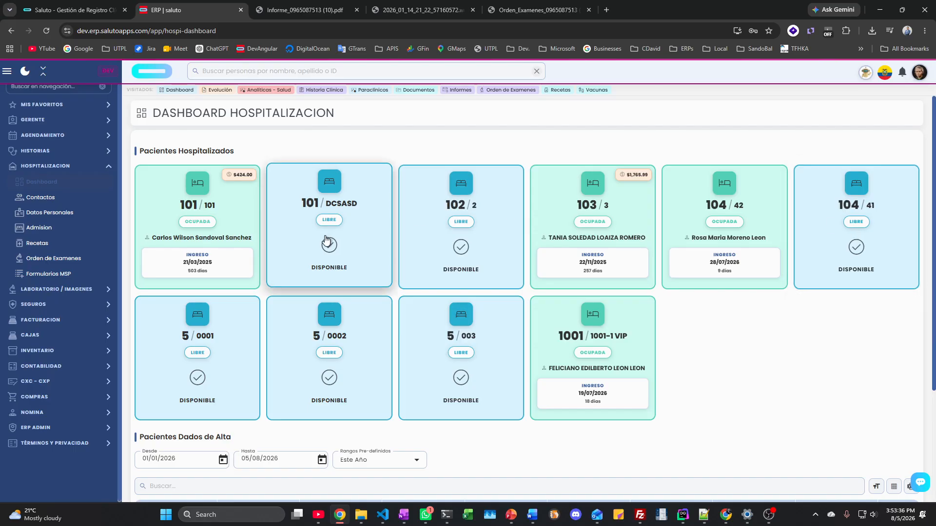
click(199, 226)
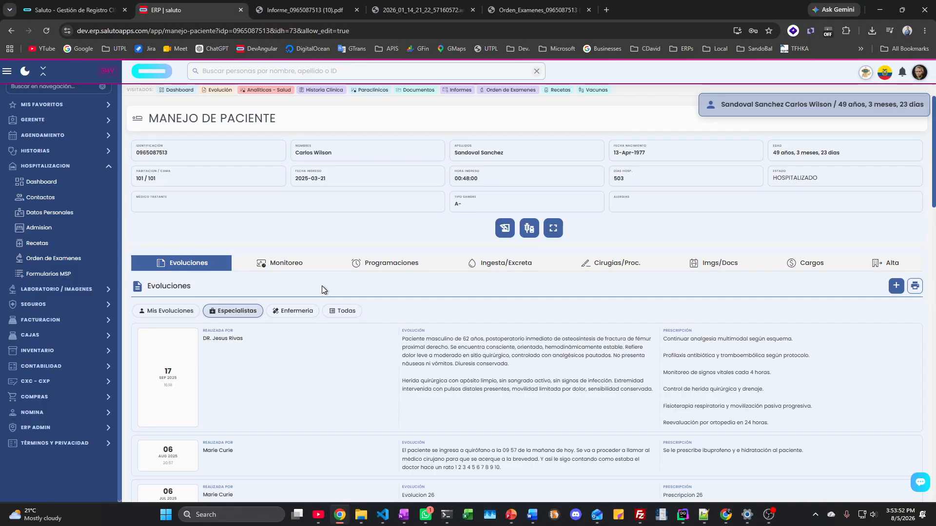
click(55, 182)
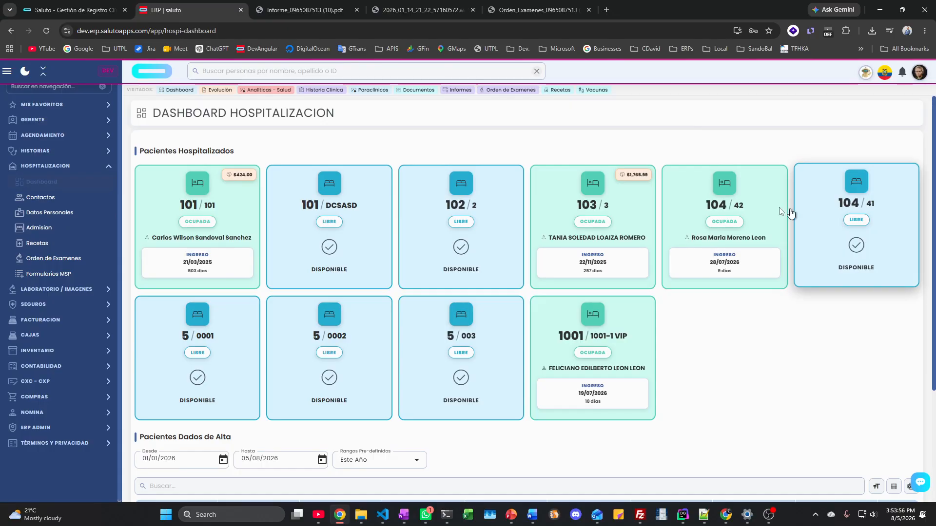
click(195, 220)
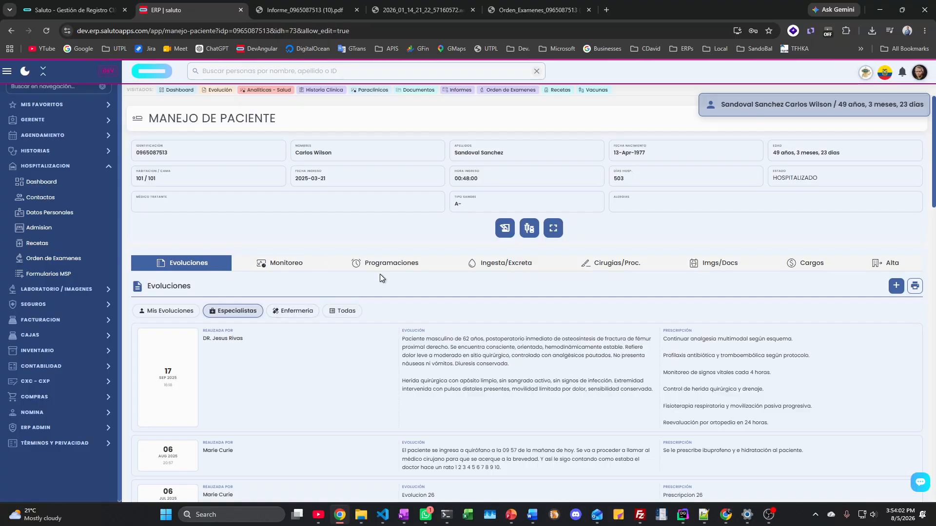
scroll(299, 326, down, 2)
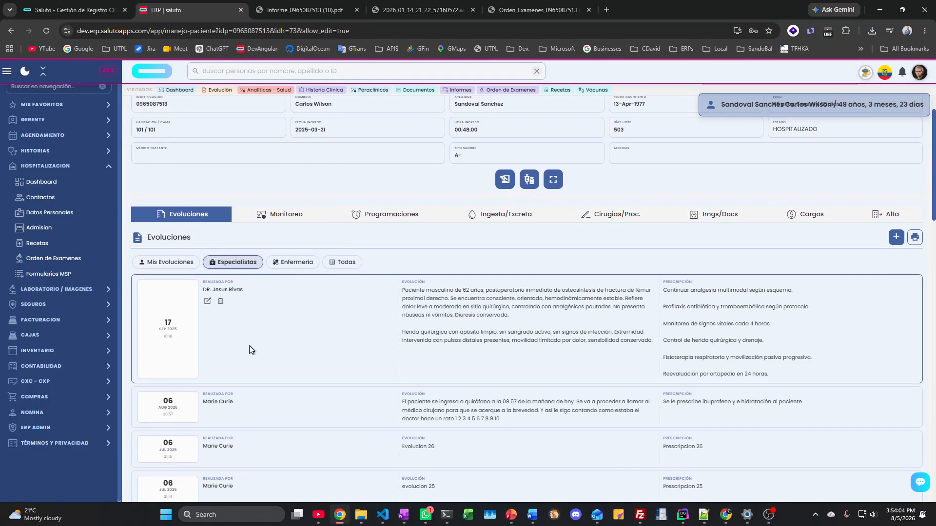
scroll(250, 349, down, 1)
scroll(250, 349, up, 3)
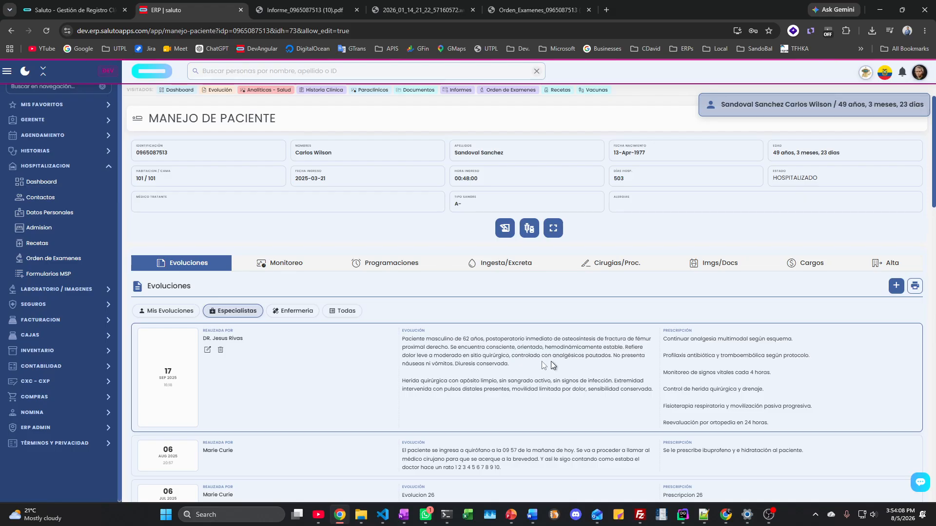
scroll(378, 373, down, 10)
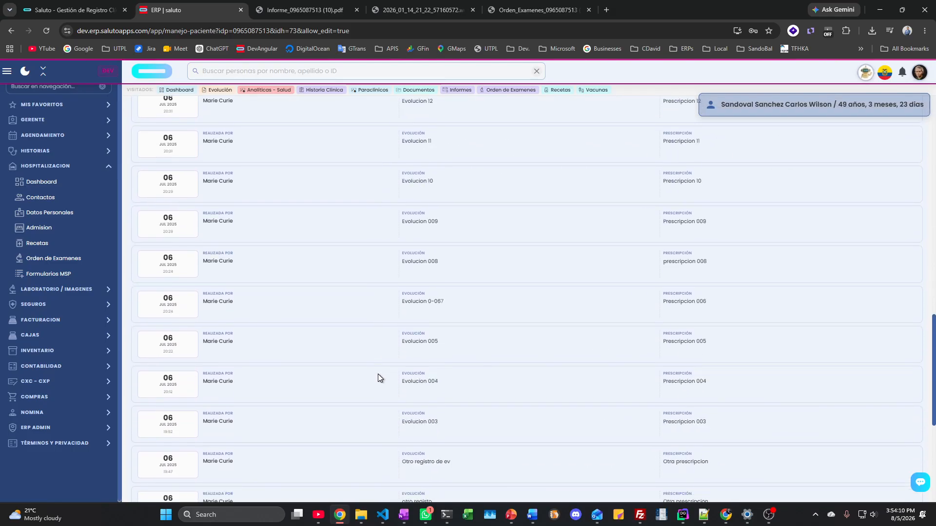
scroll(378, 373, up, 10)
click(896, 286)
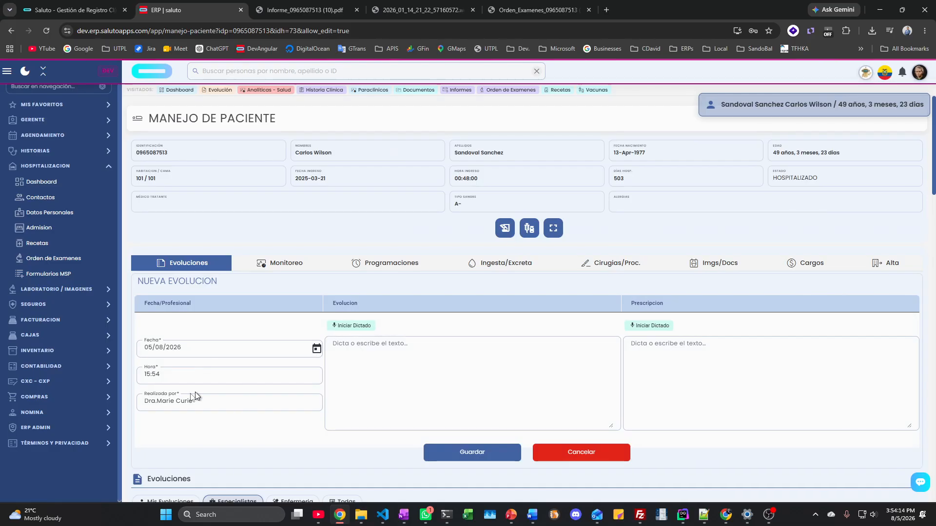
click(229, 402)
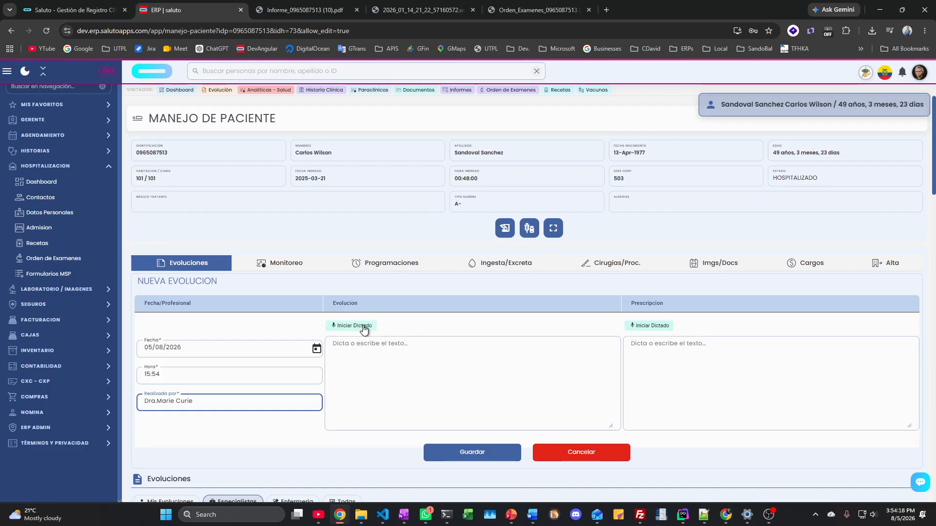
click(568, 446)
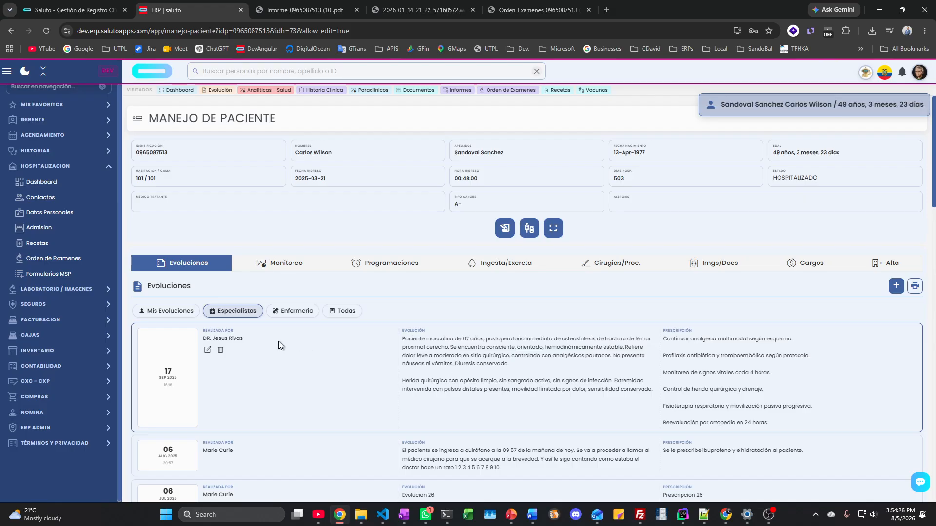
click(289, 266)
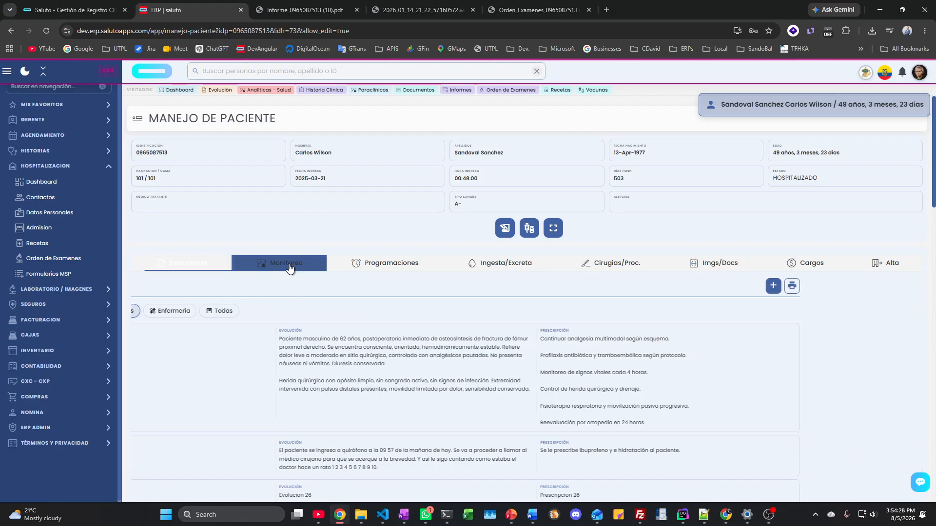
click(190, 262)
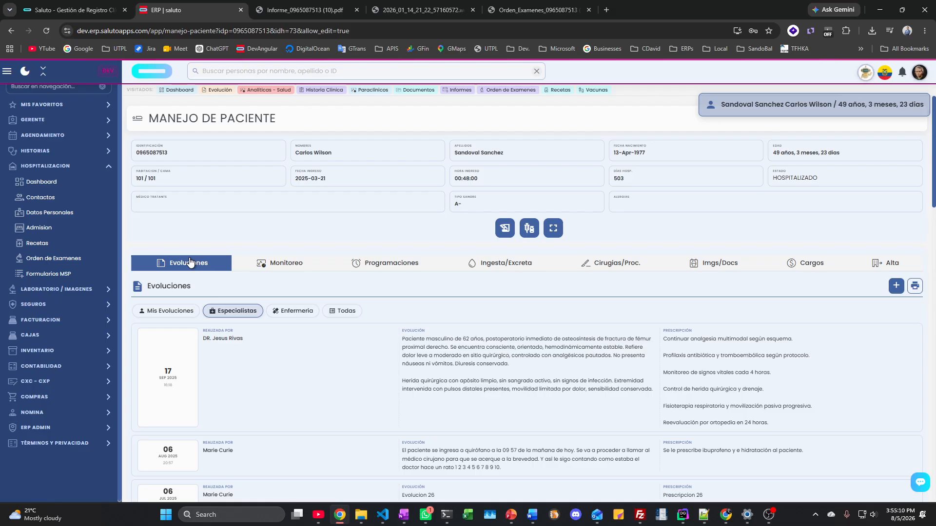
Step: Filter to Mis Evoluciones and try editing the first one, which is refused after 24 hours
click(177, 312)
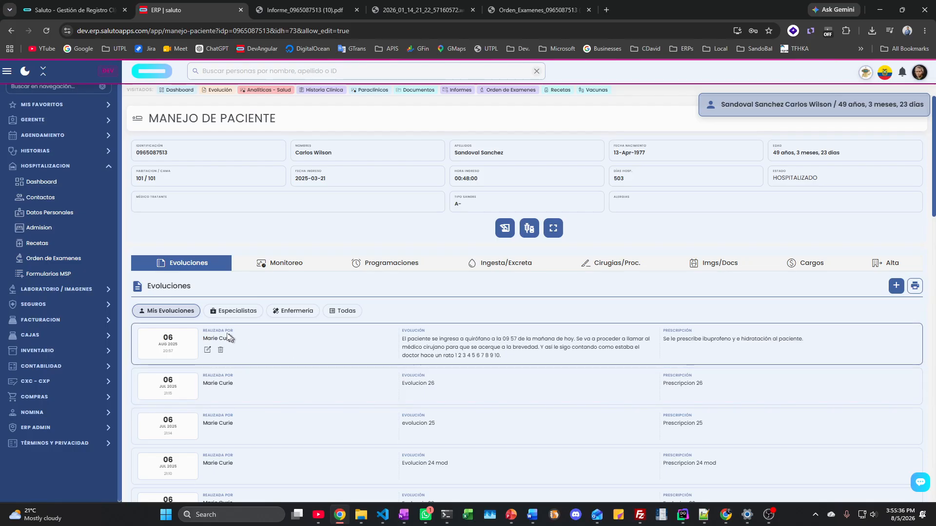
click(207, 351)
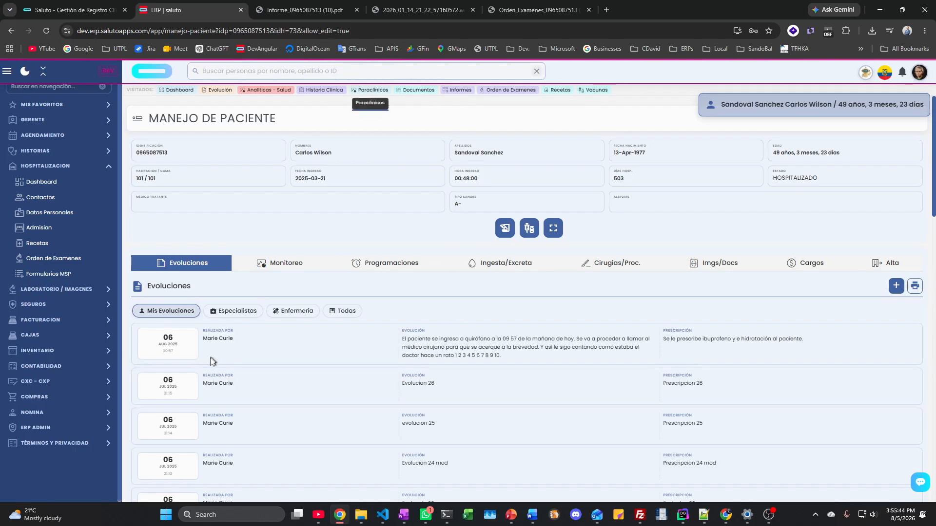
click(207, 351)
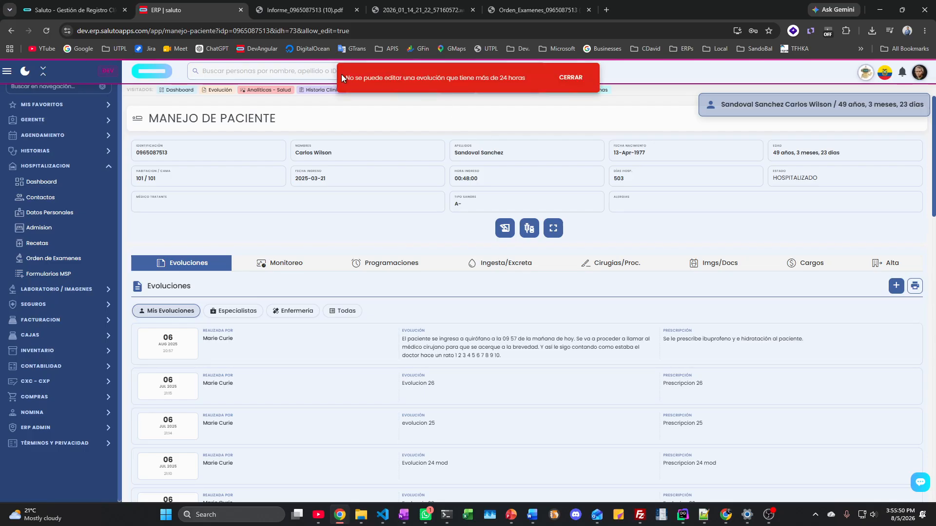
drag(343, 76, 507, 91)
mouse_move(292, 340)
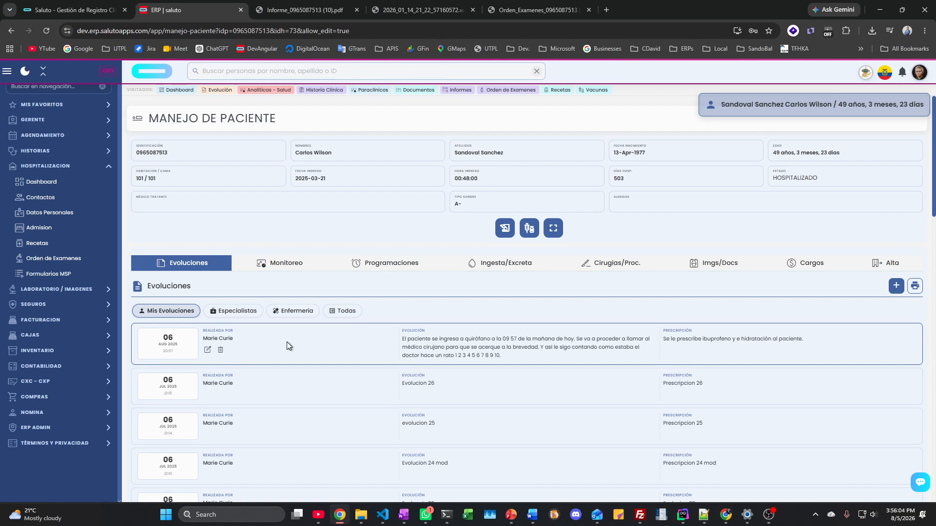
scroll(287, 341, down, 5)
scroll(287, 341, up, 5)
Step: Save a Monitoreo entry with PAS 135 and PAD 85 mmHg
click(276, 268)
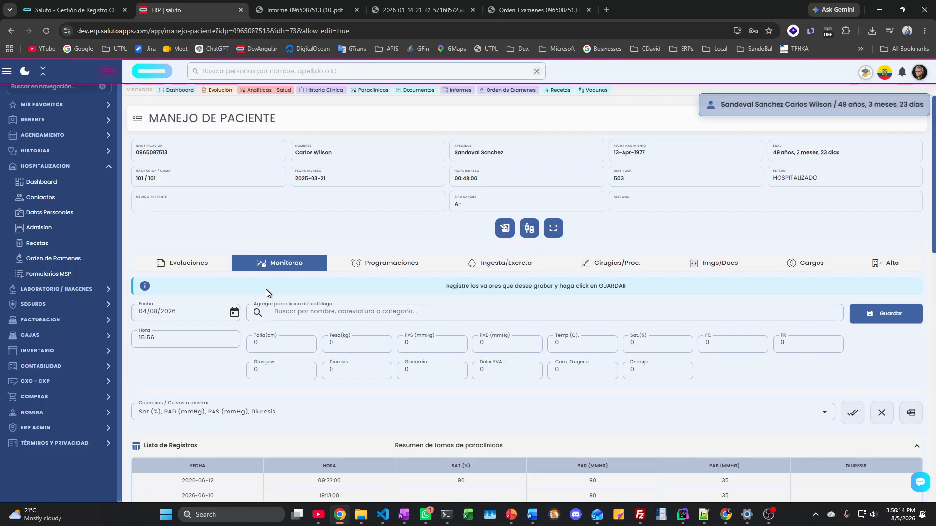
scroll(265, 289, down, 3)
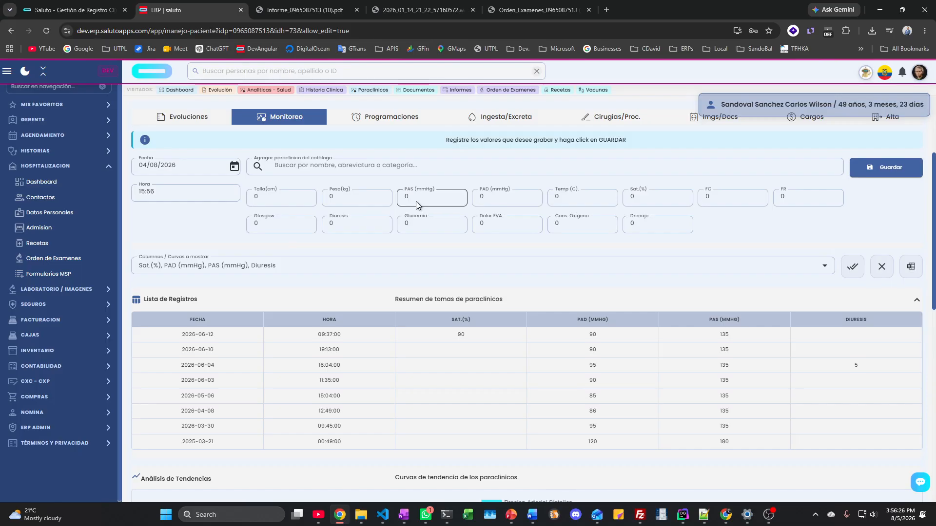
drag(409, 197, 390, 202)
text(1)
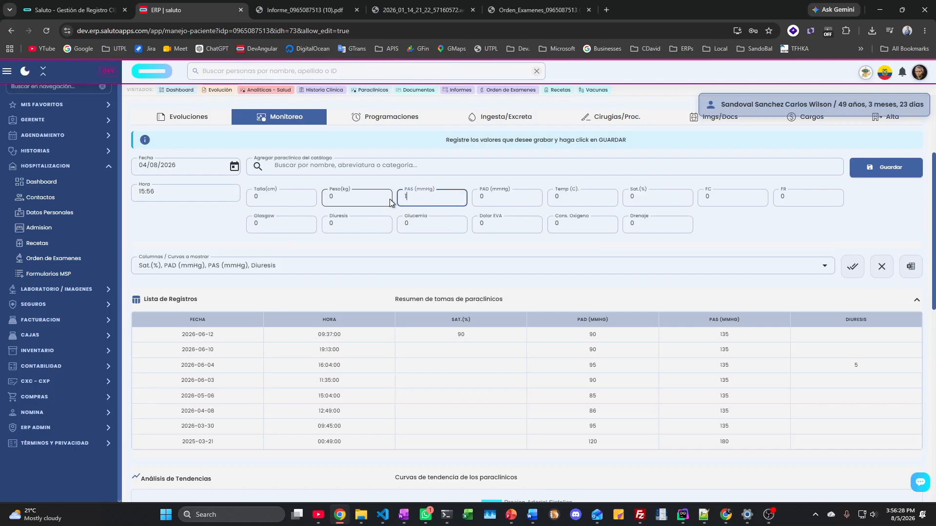
text(35)
key(Tab)
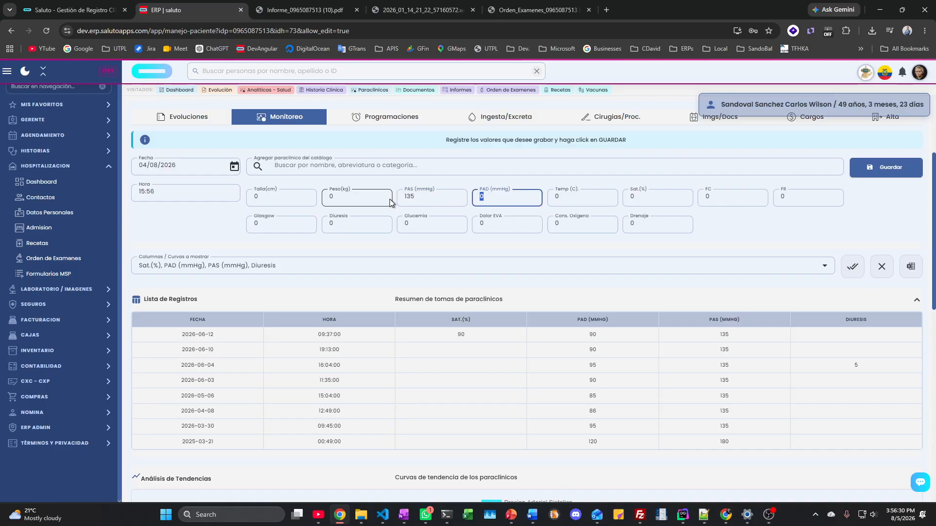
text(85)
click(889, 167)
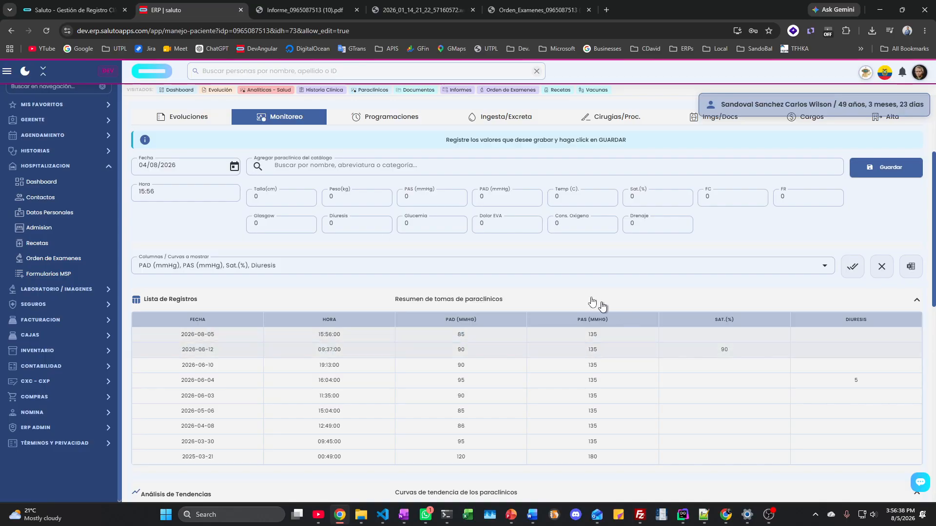
Step: Save a Glucemia reading of 250
click(429, 227)
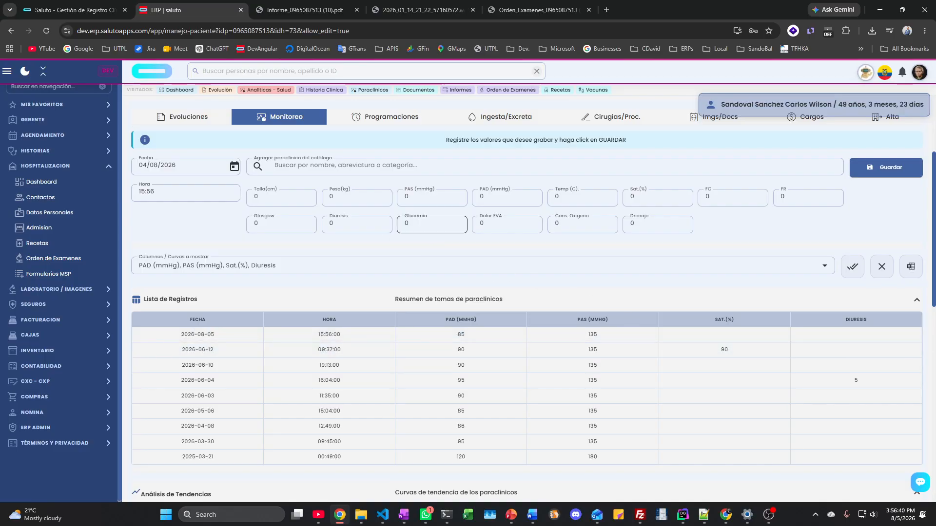
text(250)
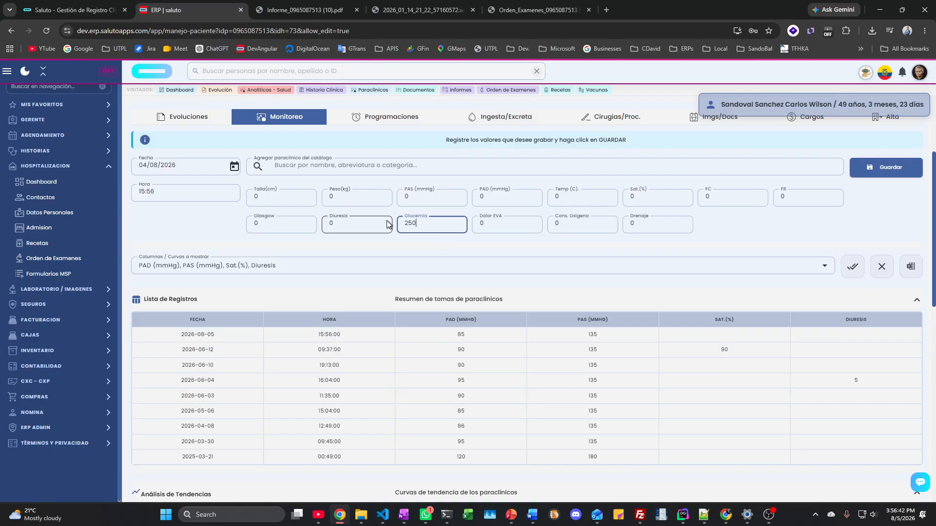
click(489, 219)
click(885, 167)
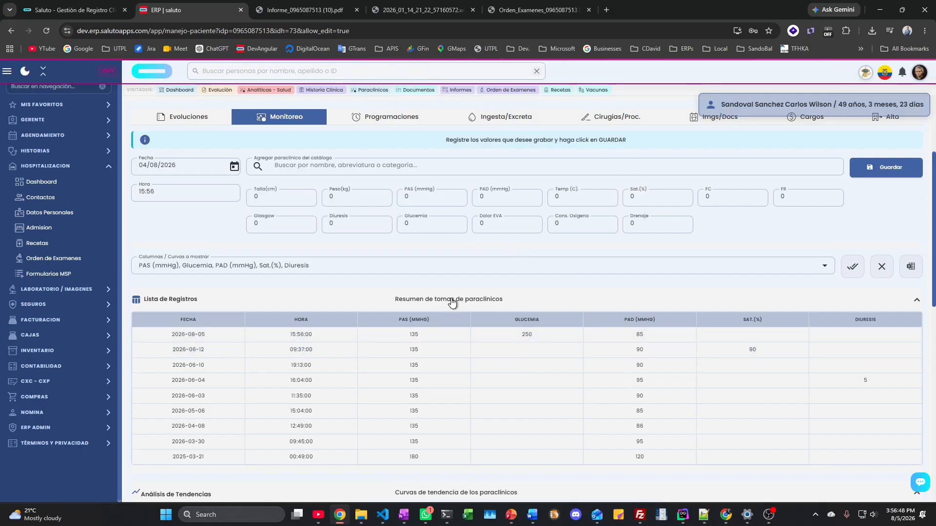
Step: Start a new Programación from 05/08/2026 15:57, every 6 hours
scroll(452, 302, down, 7)
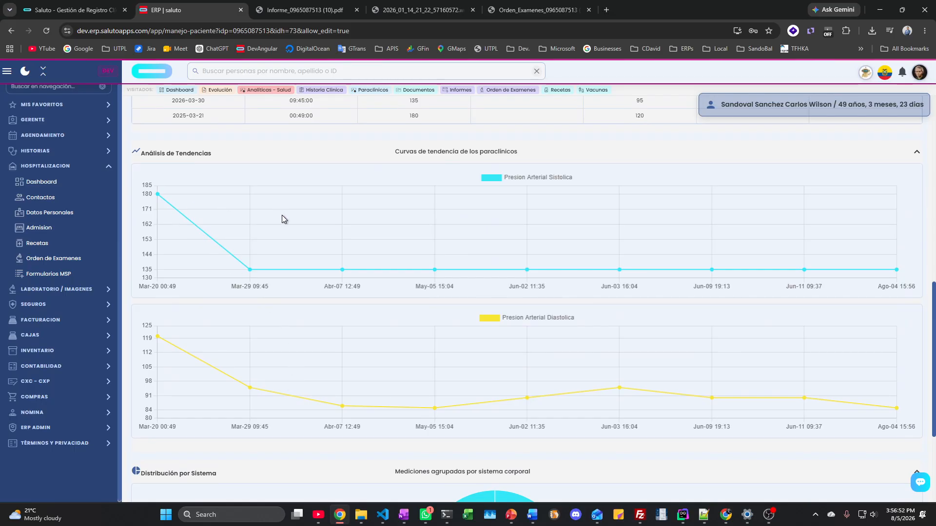
scroll(512, 315, down, 3)
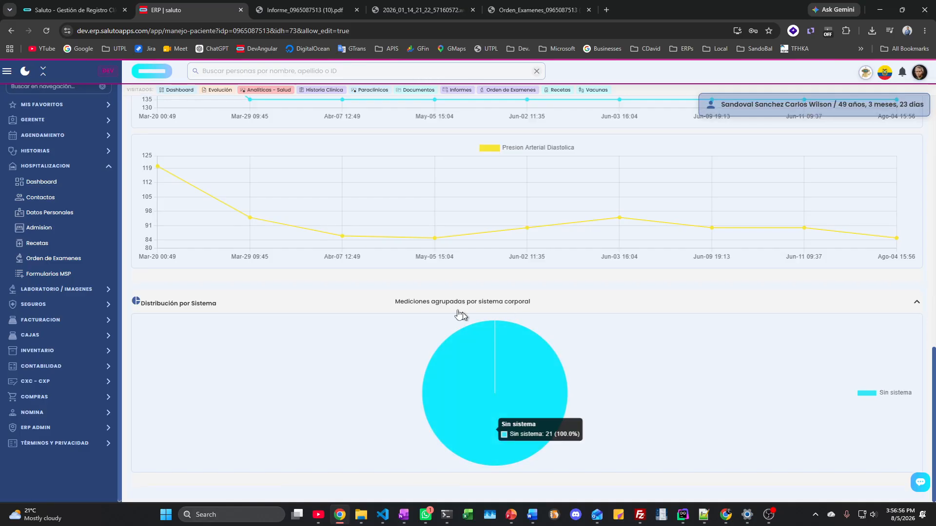
scroll(343, 298, up, 15)
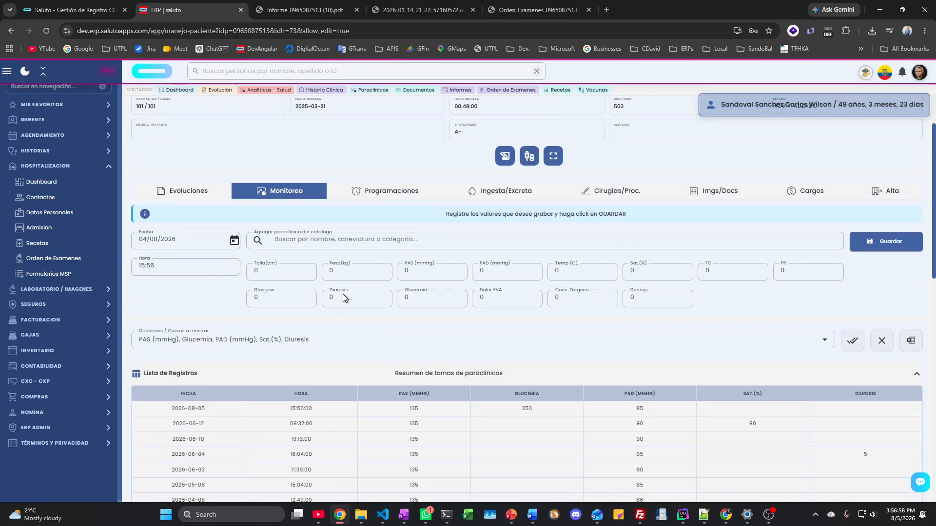
click(380, 264)
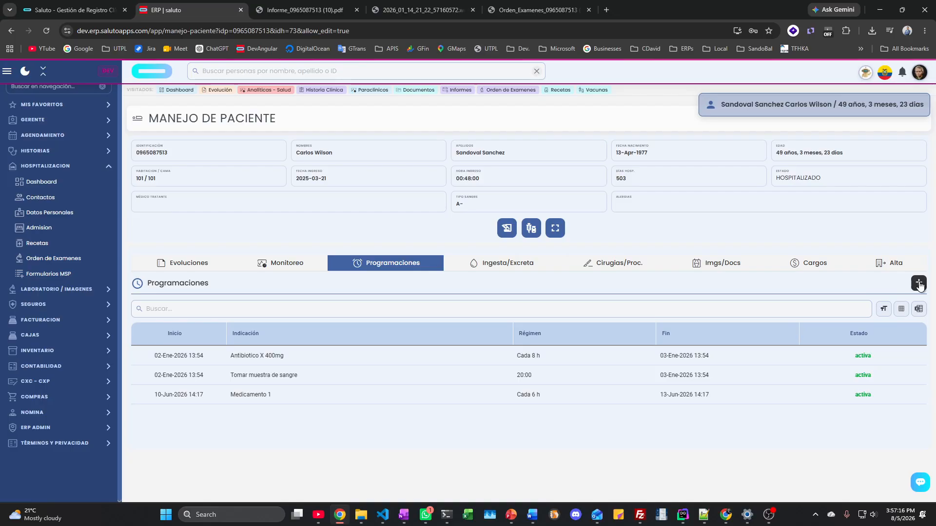
click(918, 283)
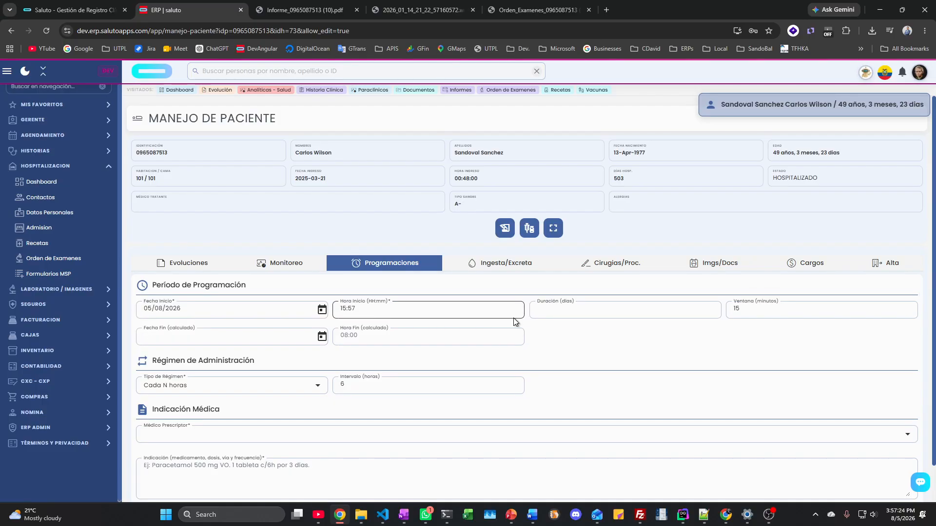
click(429, 314)
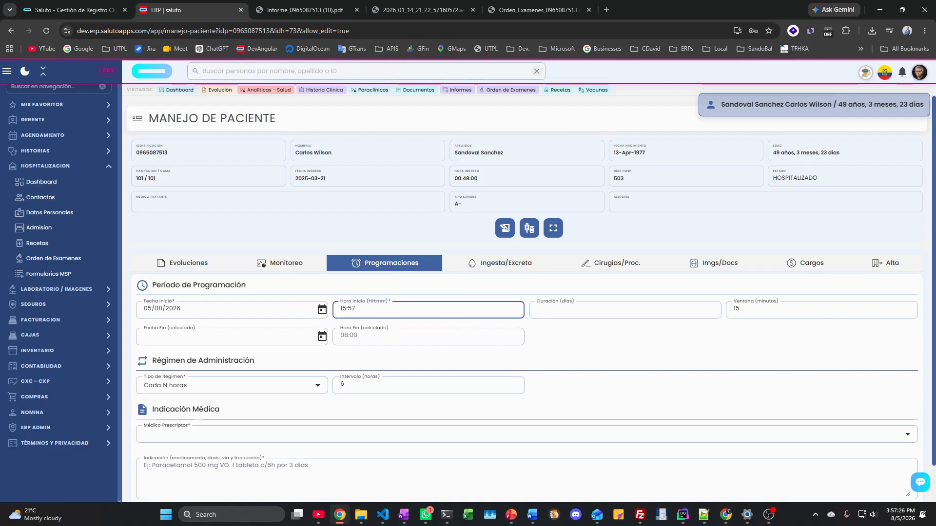
click(565, 310)
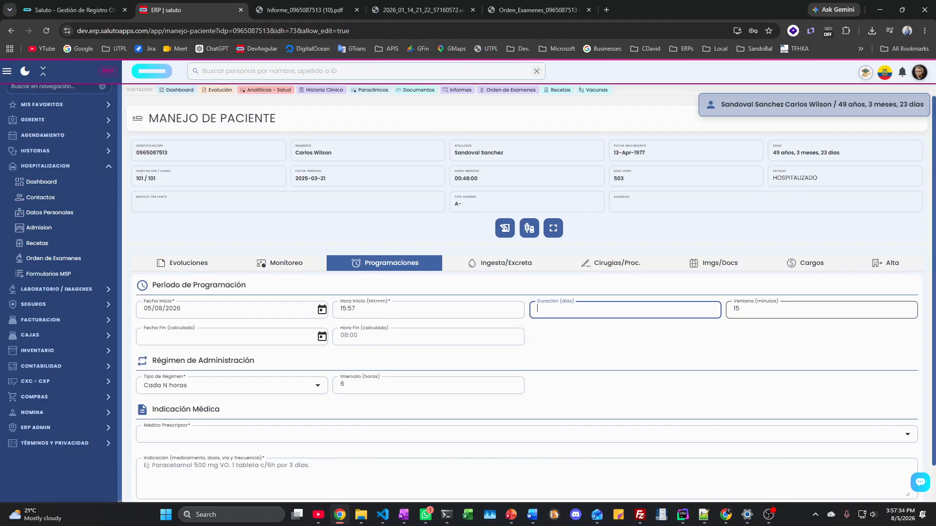
text(5)
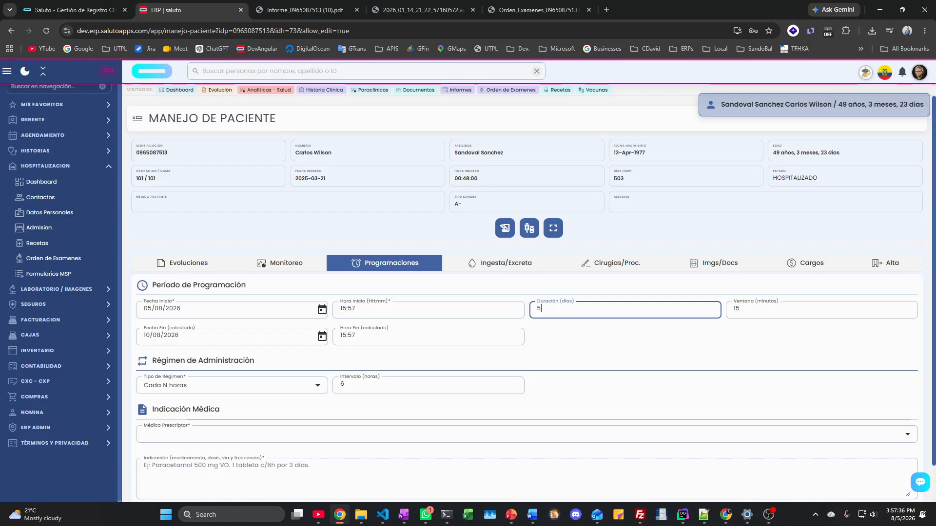
key(Tab)
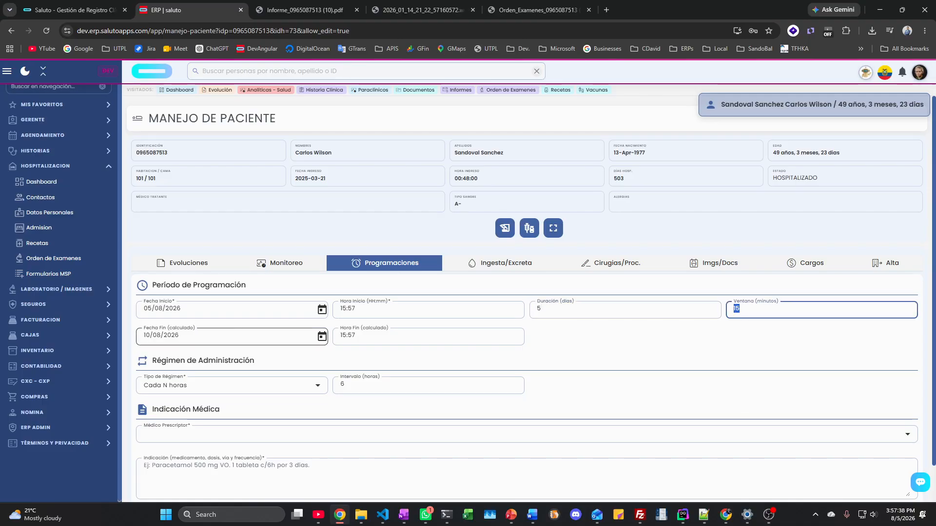
scroll(290, 321, down, 1)
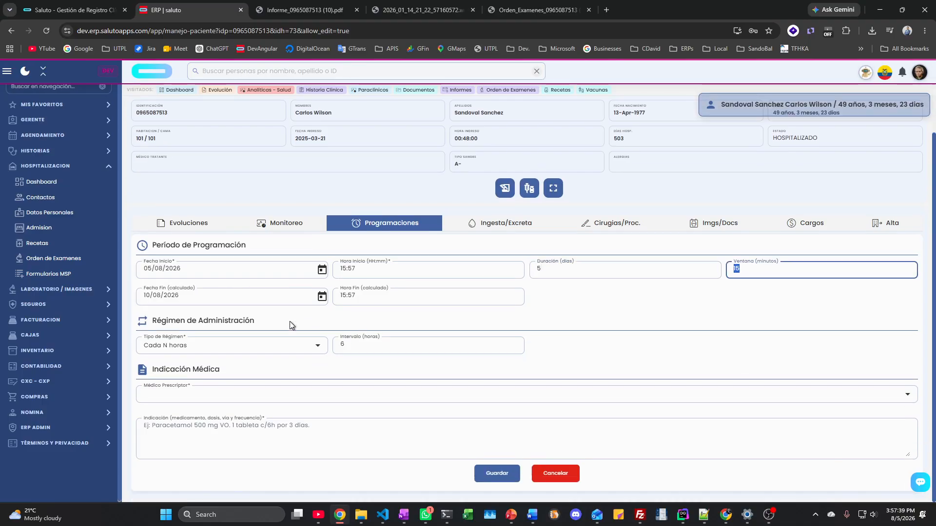
click(220, 350)
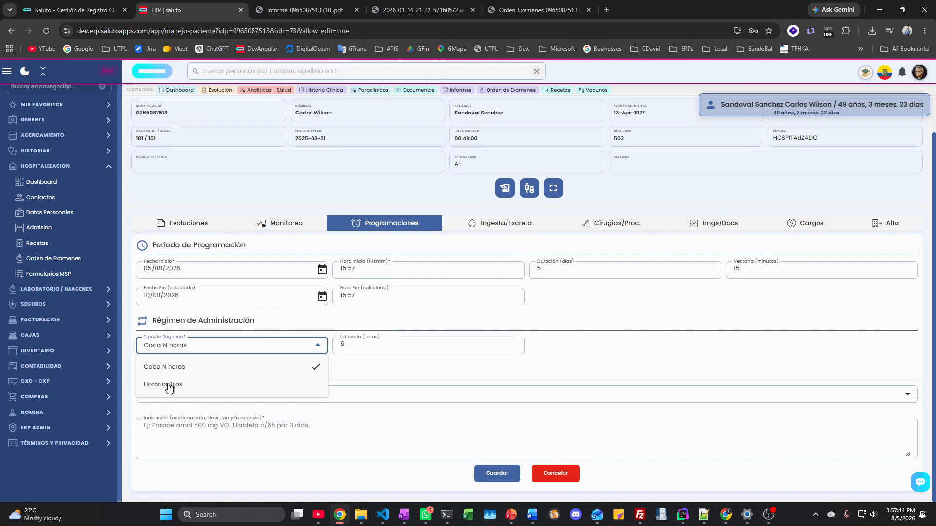
click(177, 373)
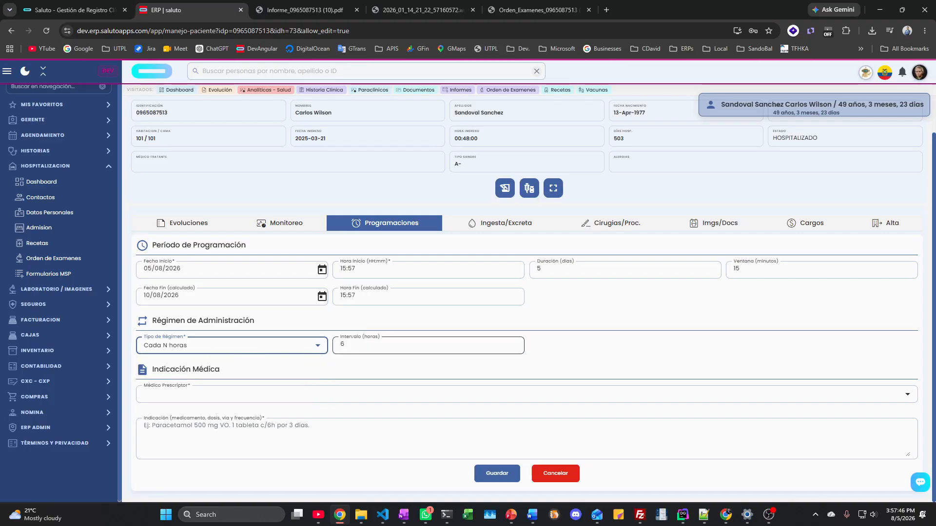
click(236, 351)
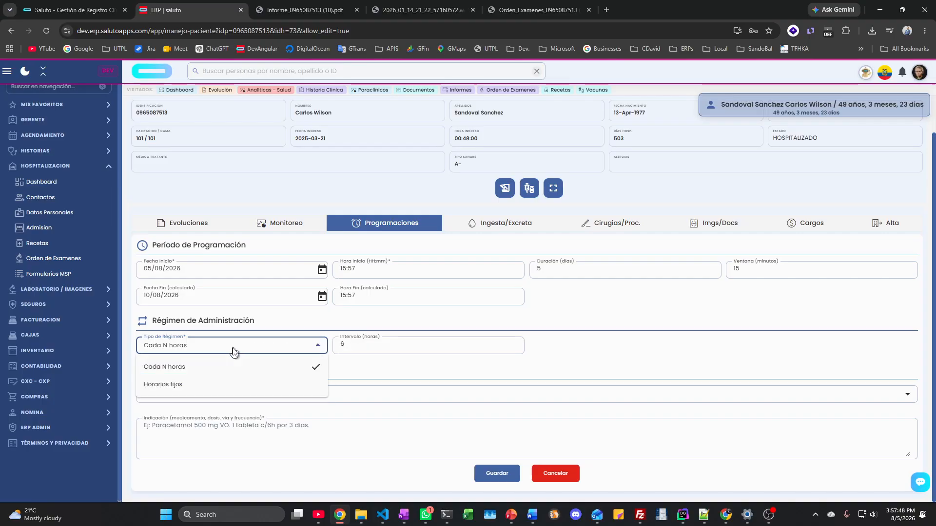
click(170, 385)
click(350, 345)
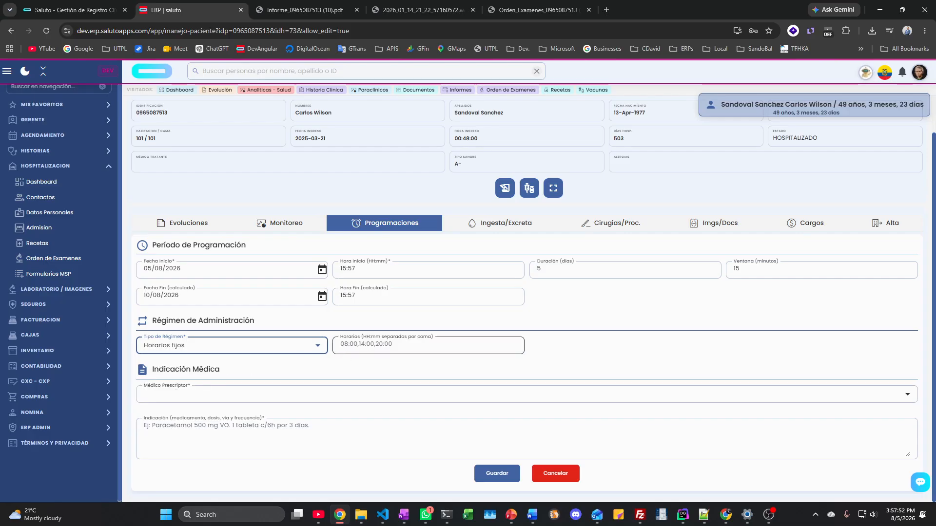
click(314, 347)
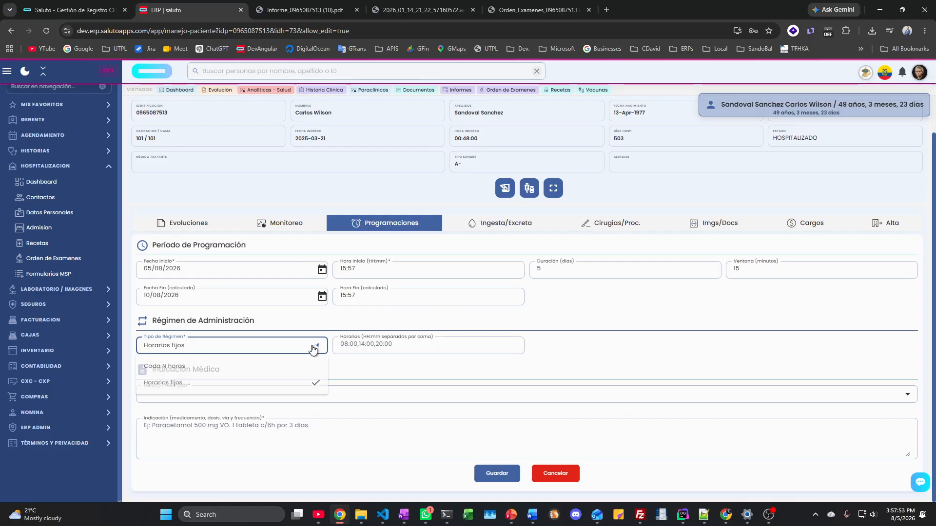
click(190, 372)
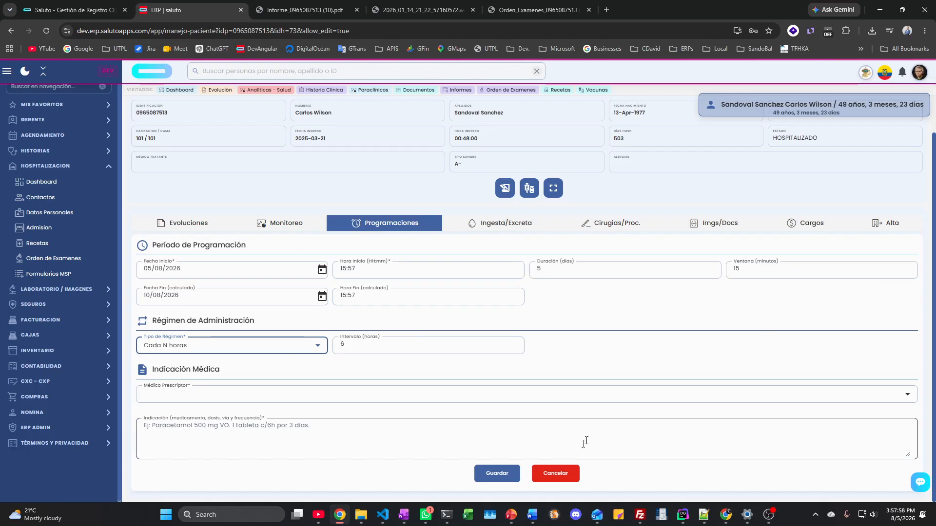
click(558, 473)
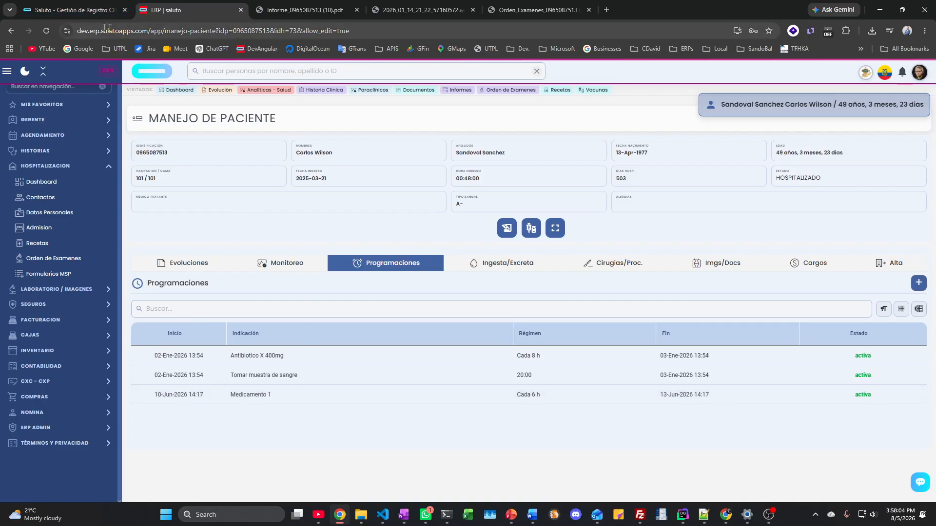
Step: Return to the bed 101 patient's record through the hospitalization Dashboard
click(185, 267)
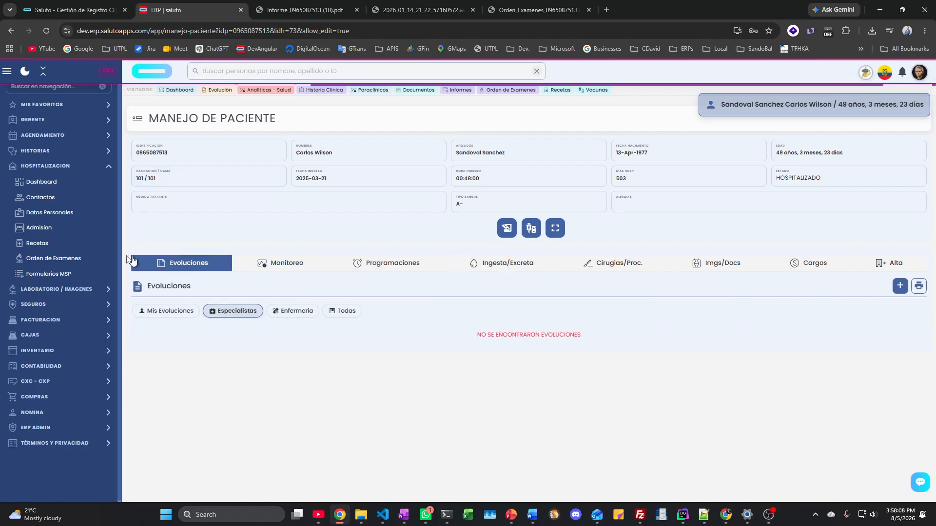
click(45, 182)
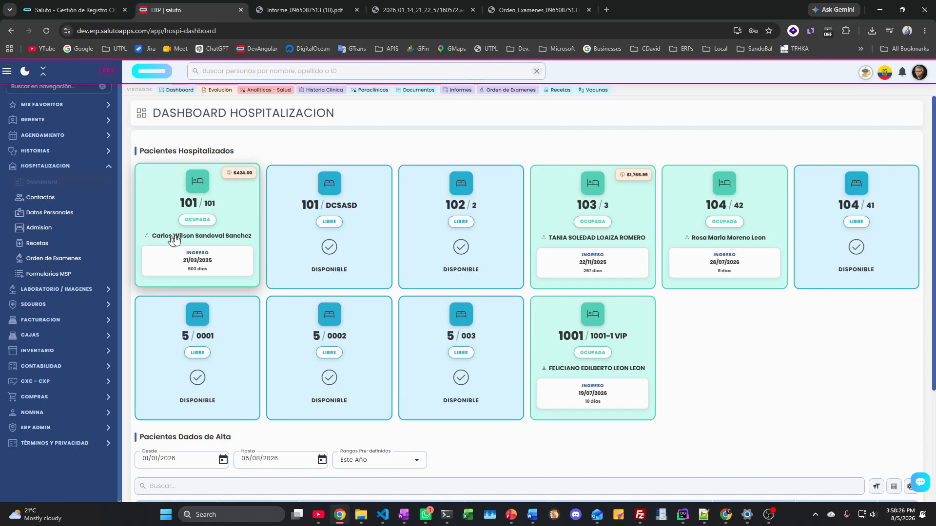
click(209, 239)
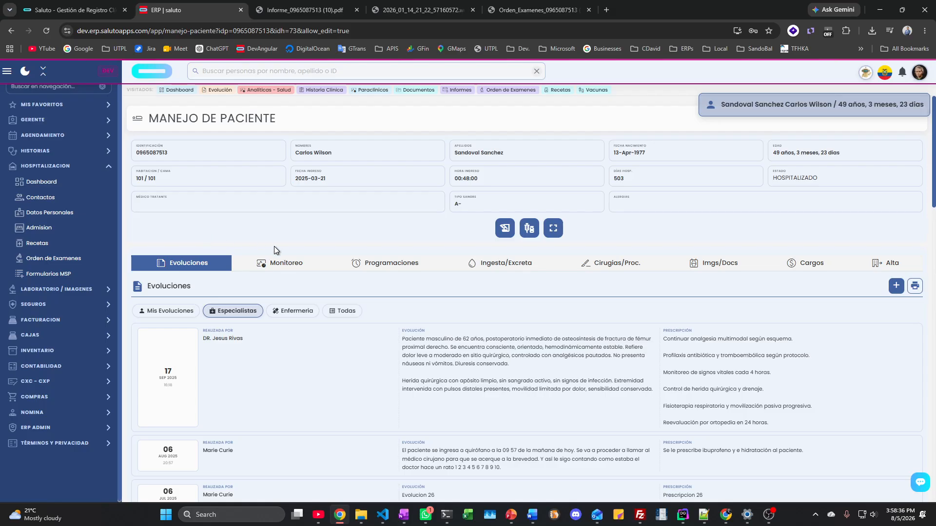
Step: Review the three active scheduled orders, then move to the Ingesta/Excreta record
click(413, 266)
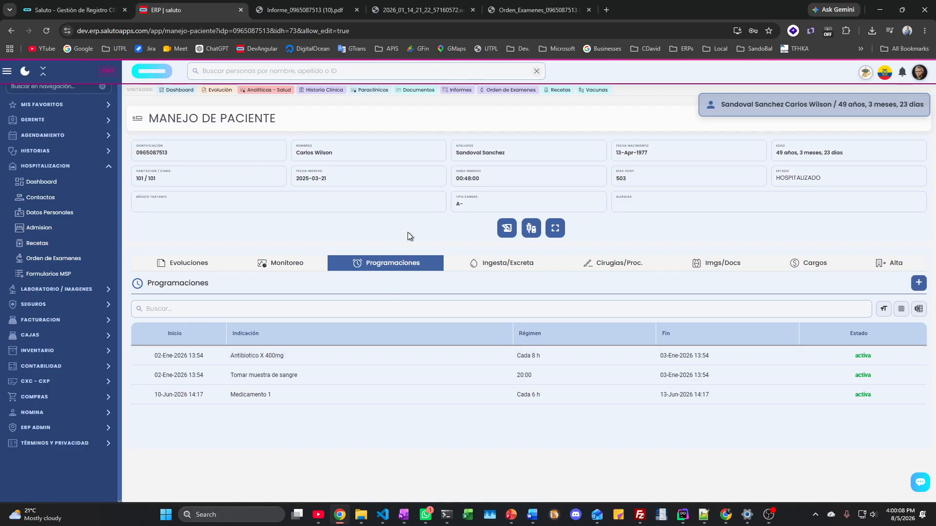
click(514, 263)
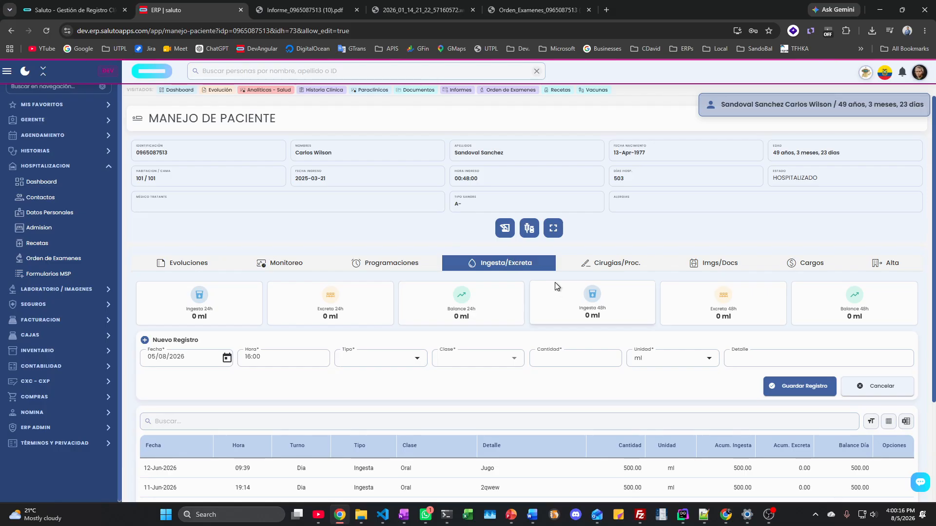
Step: Save an oral Ingesta of 1200 ml with detail 'dfssd'
click(378, 360)
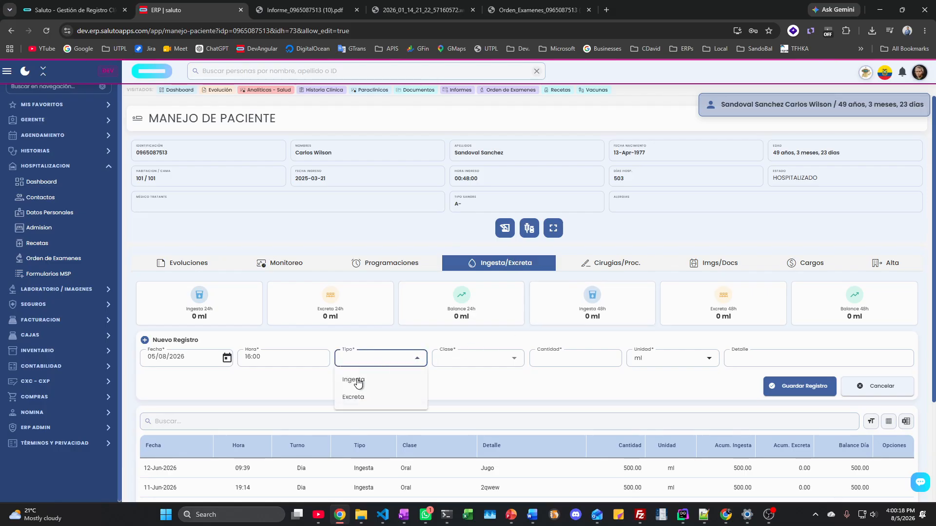
click(355, 379)
click(468, 360)
click(468, 361)
click(447, 383)
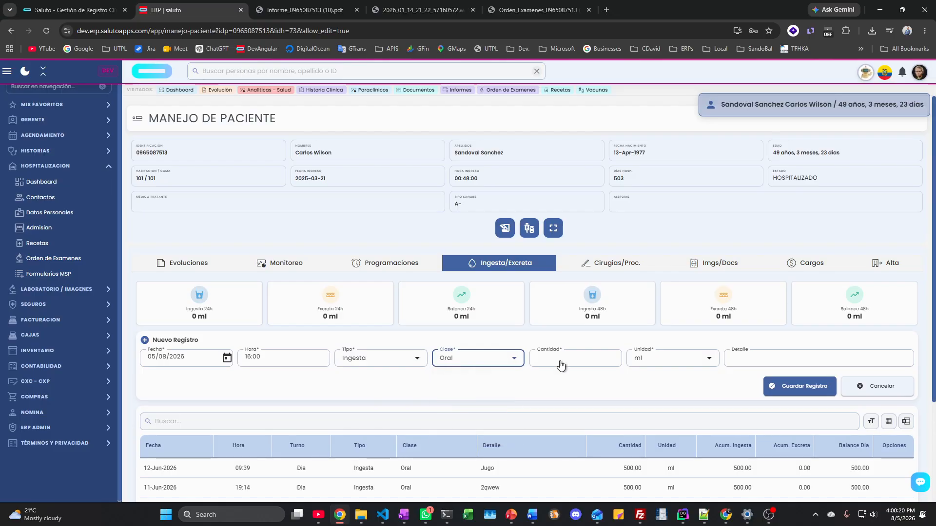
click(561, 359)
text(1200)
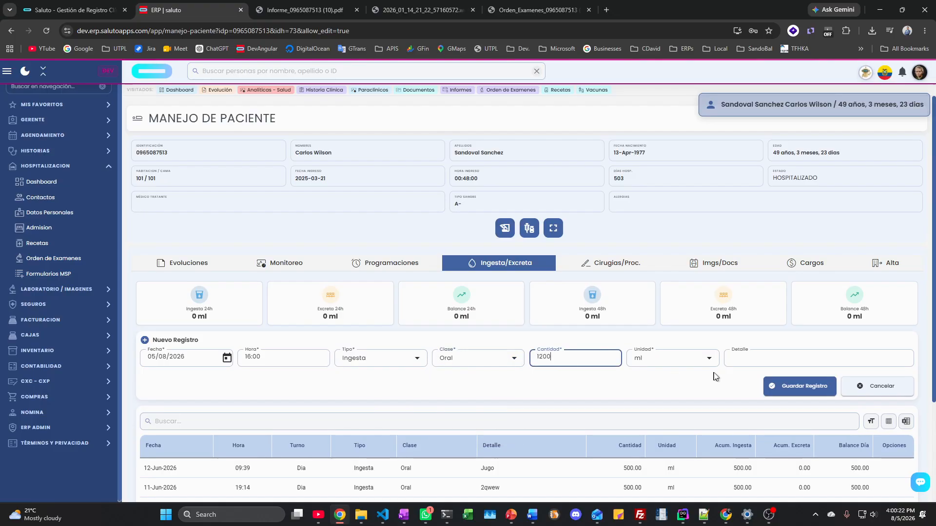
key(Tab)
scroll(535, 336, down, 3)
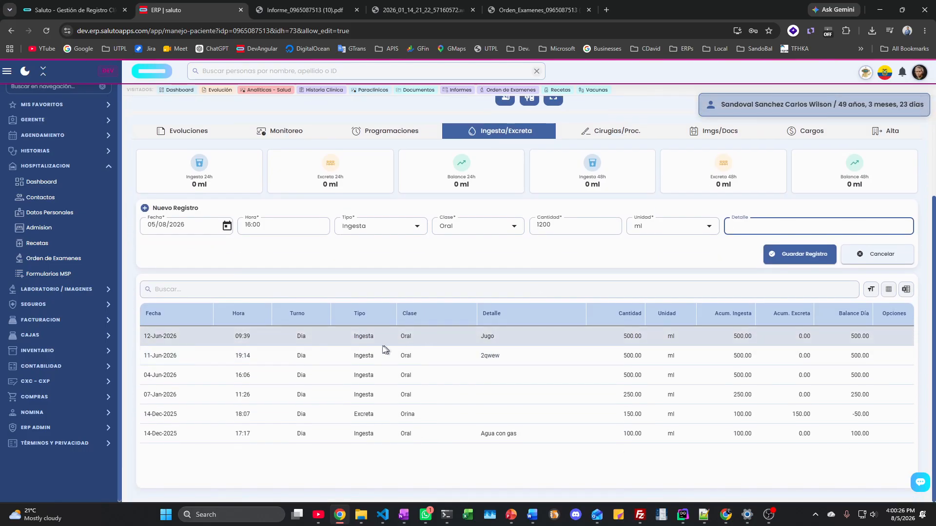
scroll(380, 360, up, 3)
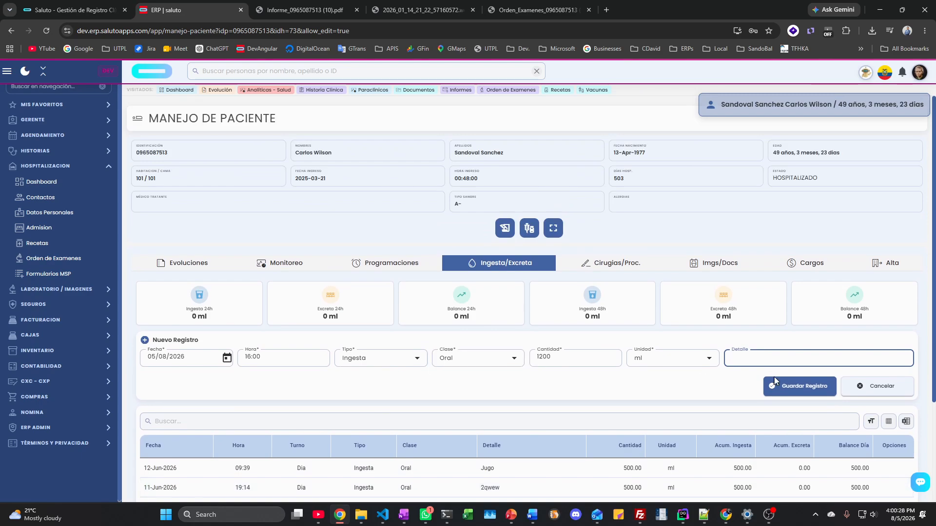
text(dfssd)
click(803, 383)
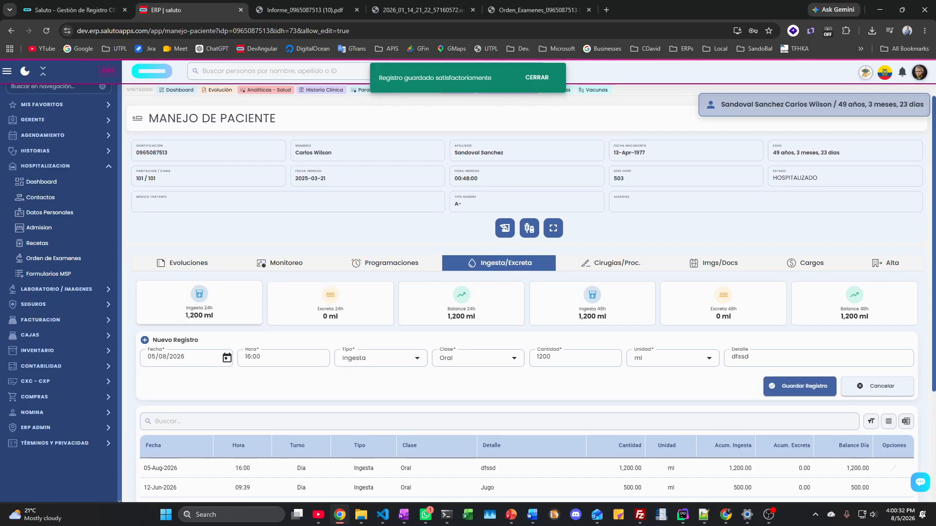
Step: Check that the 24h and 48h intake totals now show 1,200 ml
drag(188, 316, 341, 317)
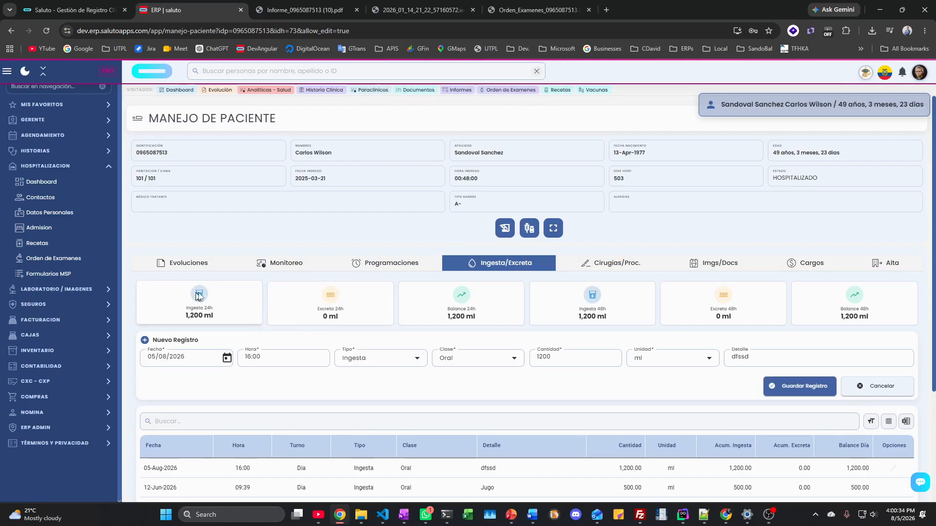
drag(546, 300, 867, 301)
click(900, 332)
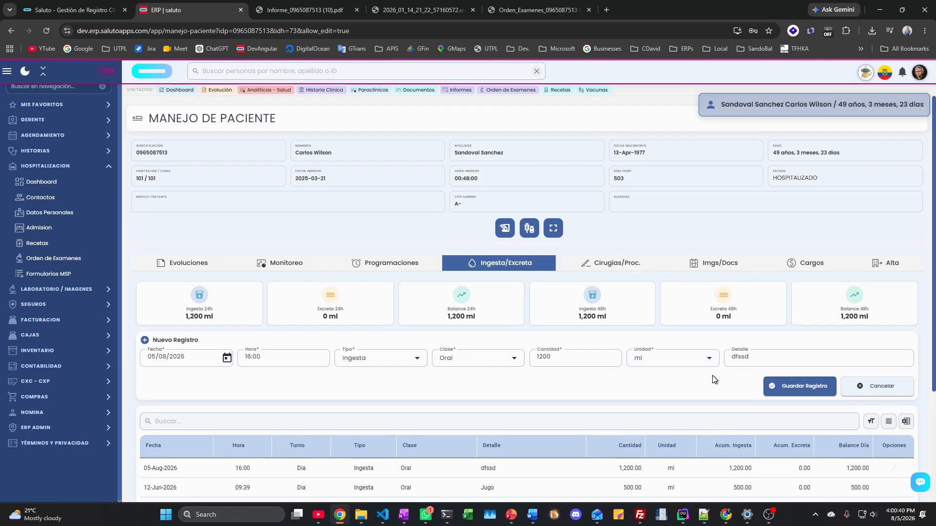
scroll(665, 390, down, 3)
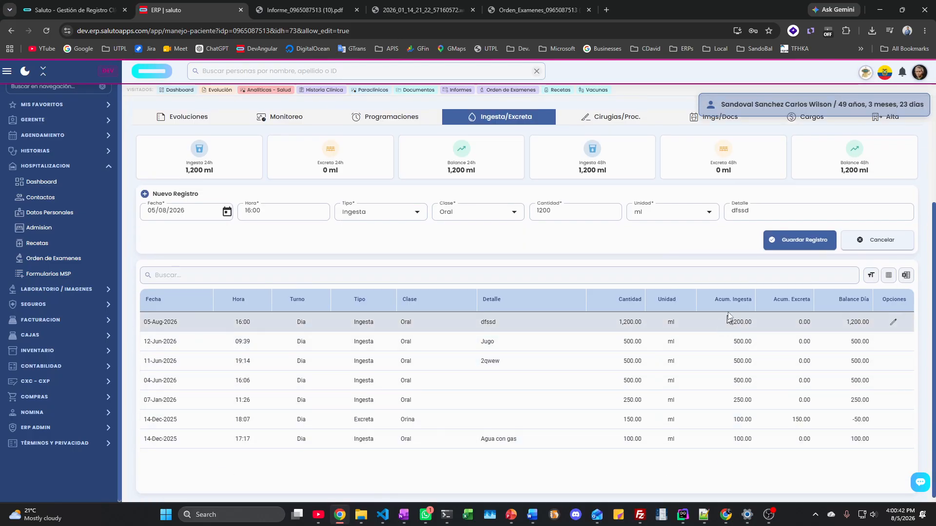
scroll(719, 418, up, 3)
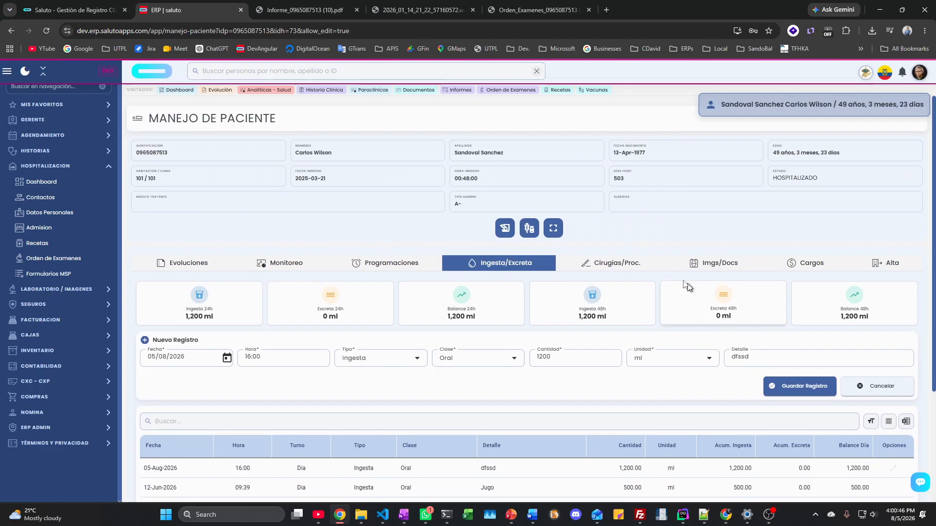
Step: Start a new procedure in Cirugías/Proc., looking at the start time, operating room and urgency fields
click(608, 266)
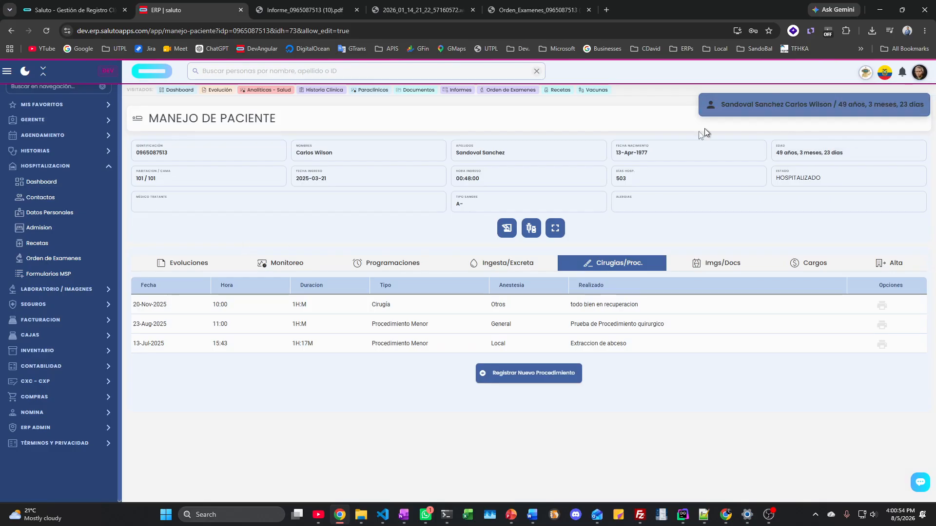
click(532, 379)
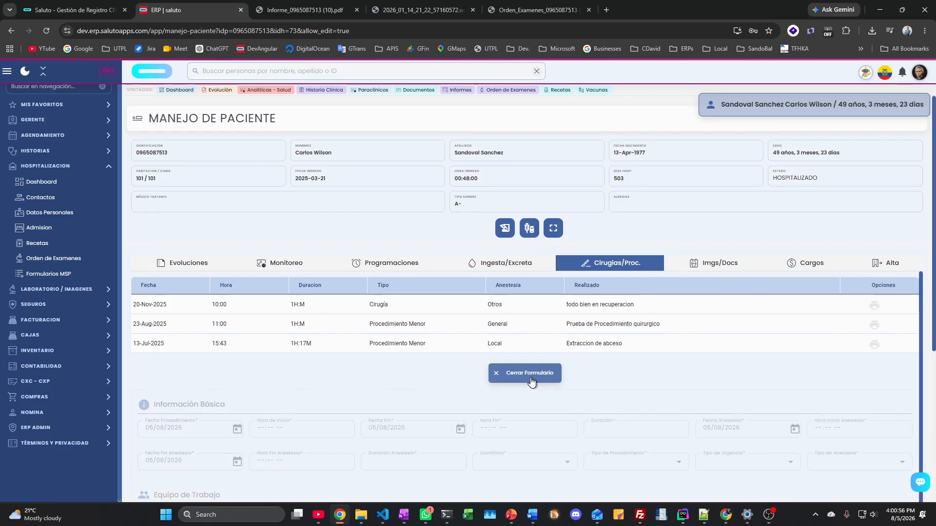
scroll(574, 320, down, 4)
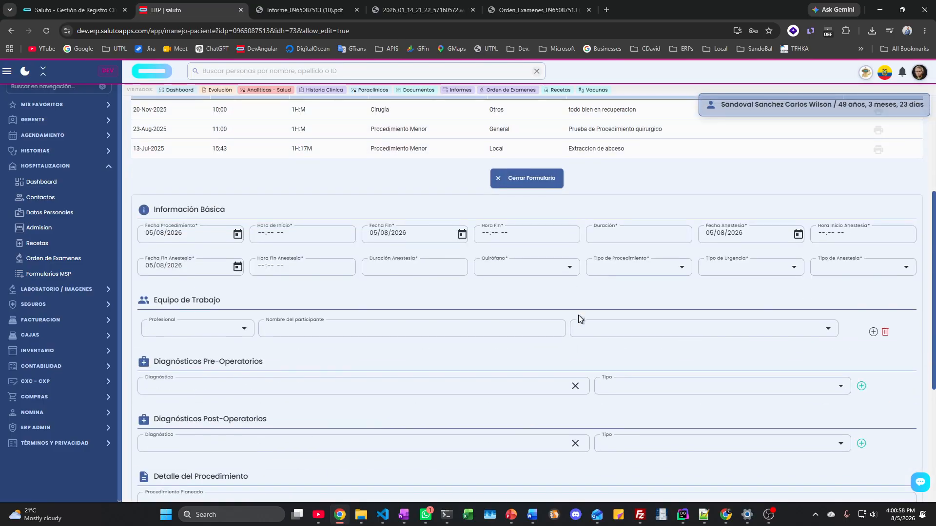
click(272, 237)
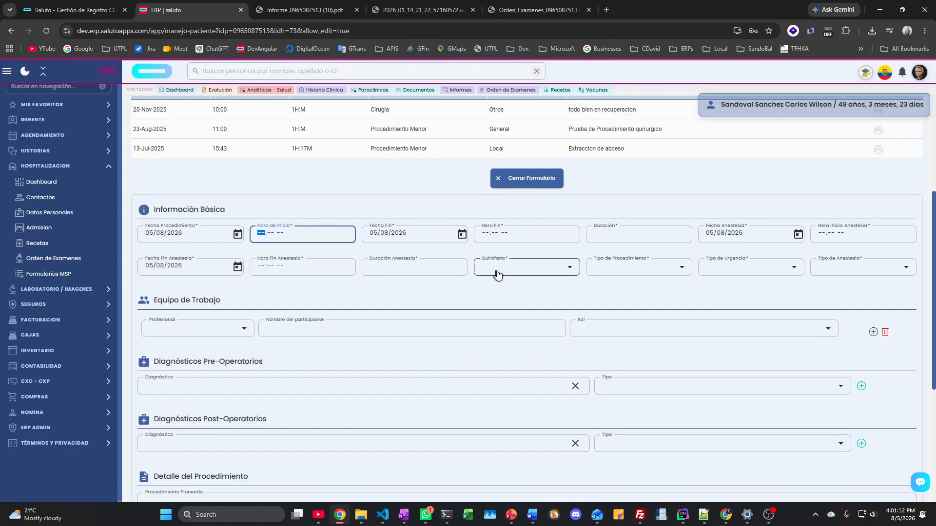
click(518, 268)
click(613, 274)
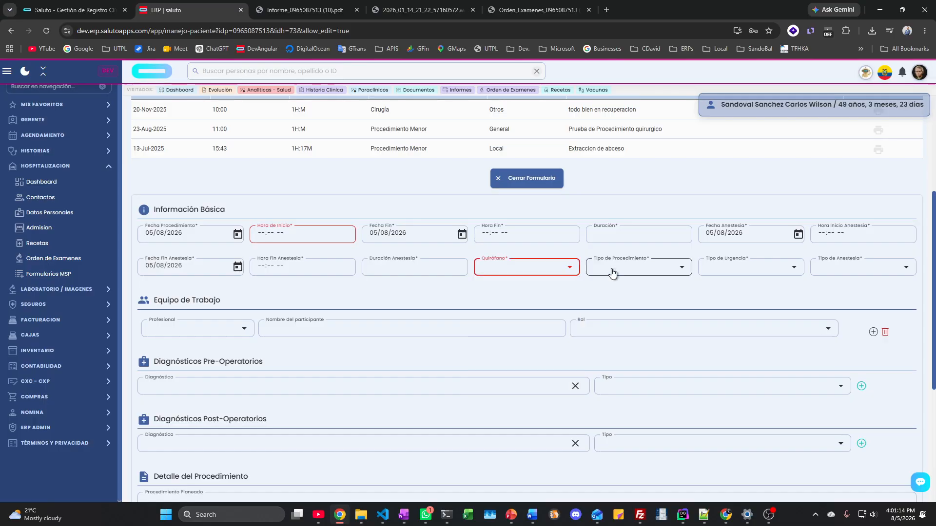
click(737, 269)
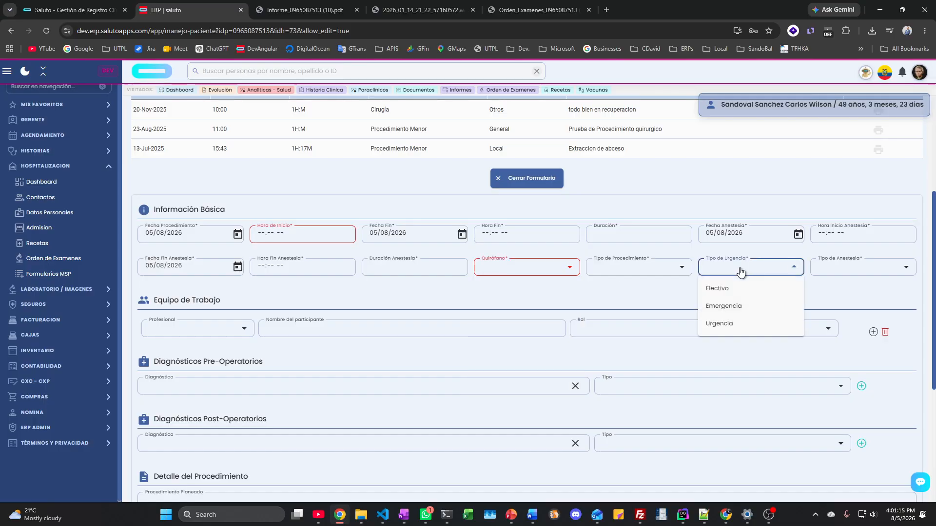
click(824, 274)
scroll(823, 276, down, 2)
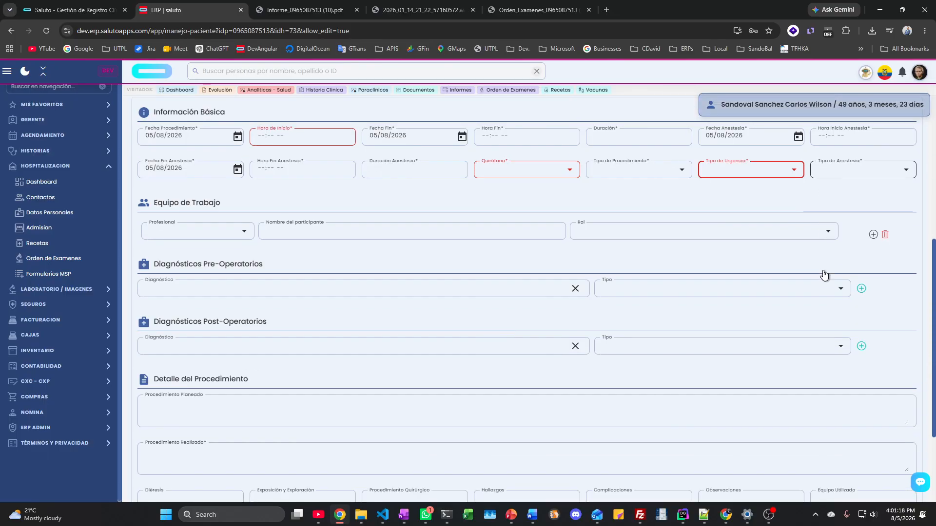
Step: Add the first work team professional as Cirujano Principal
click(234, 230)
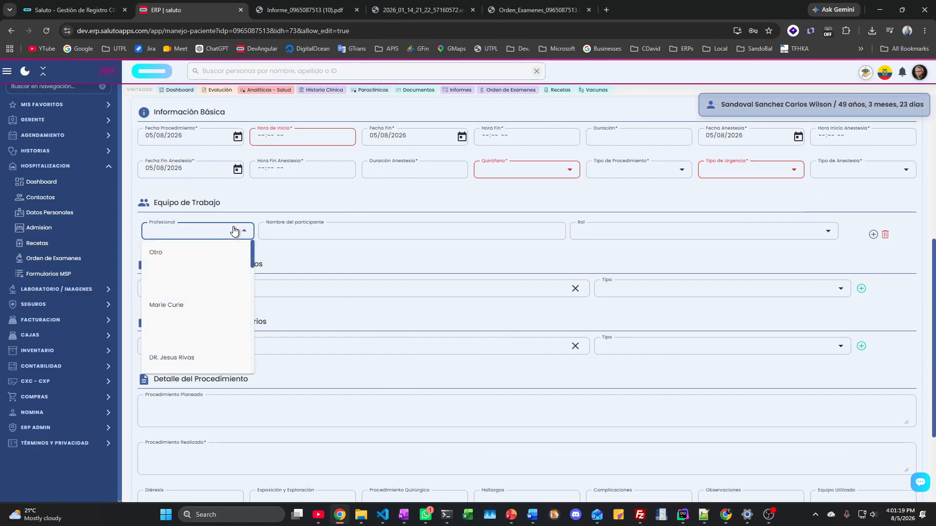
click(168, 313)
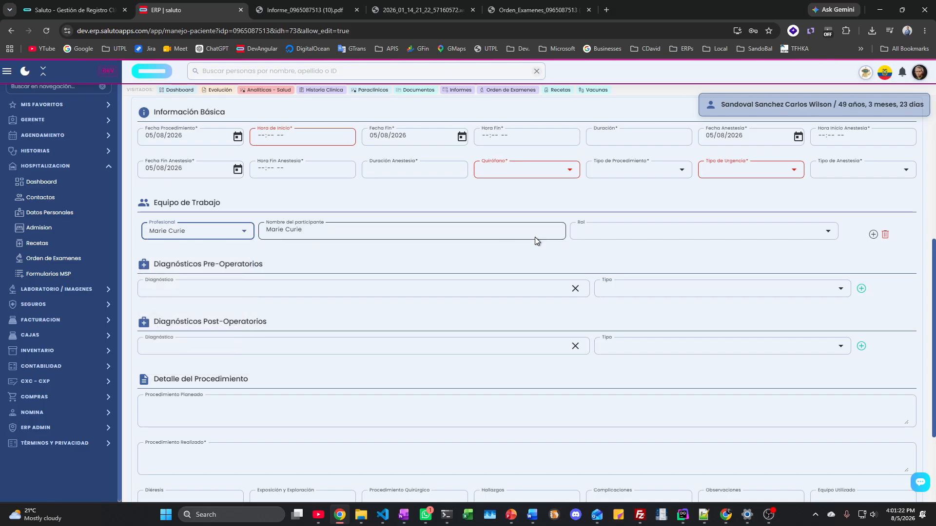
click(593, 233)
click(665, 254)
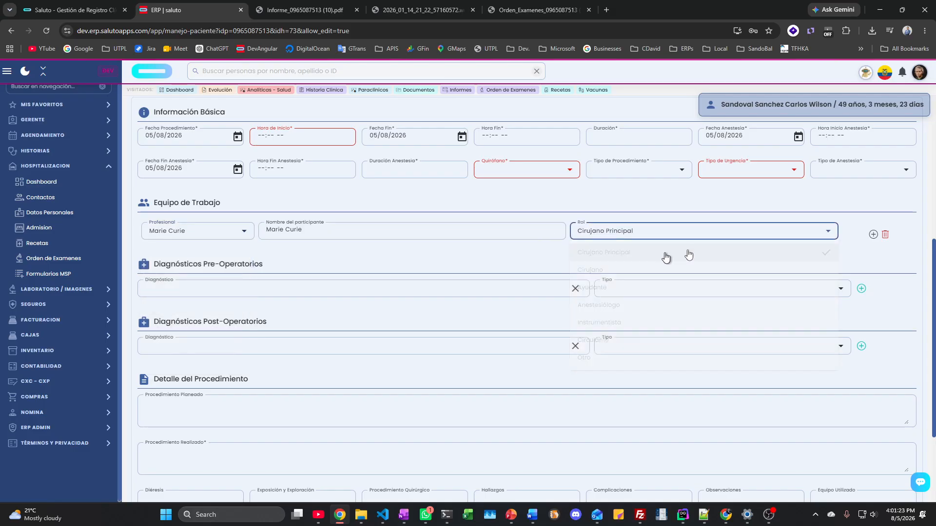
Step: Add a second team row for an external 'Otro' participant, with their name and role Ayudante
click(873, 234)
click(163, 263)
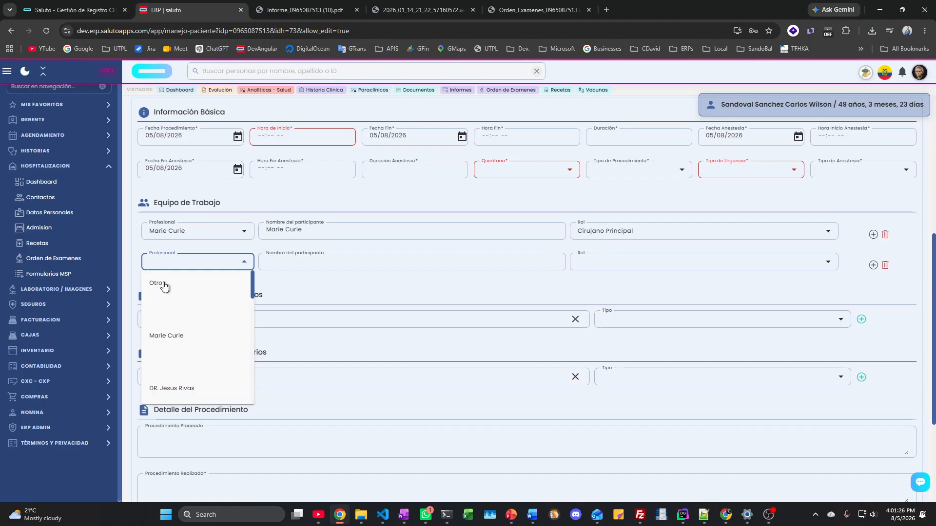
click(159, 285)
click(297, 266)
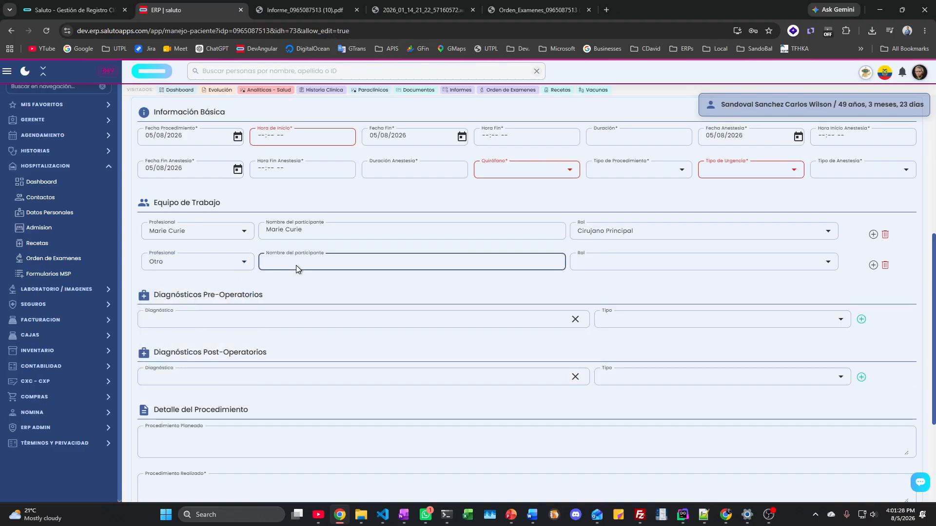
text(Pedro)
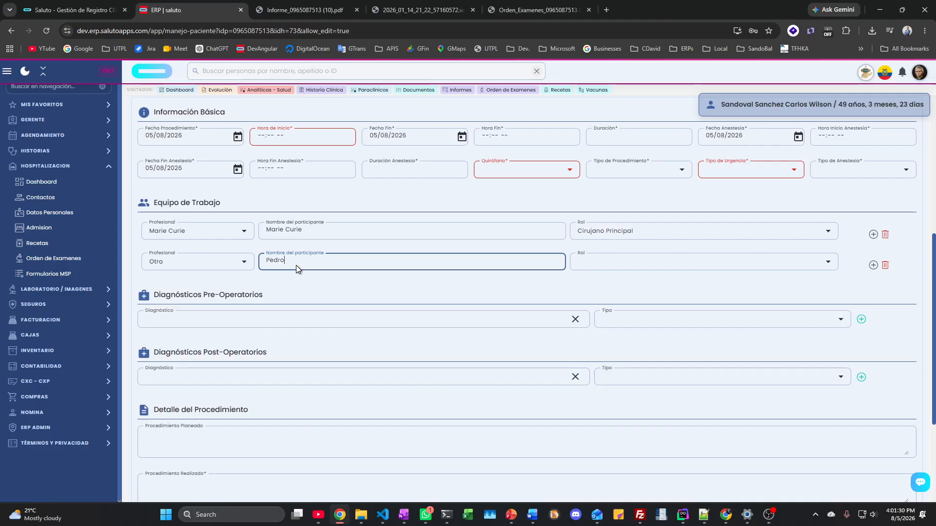
click(589, 263)
click(590, 319)
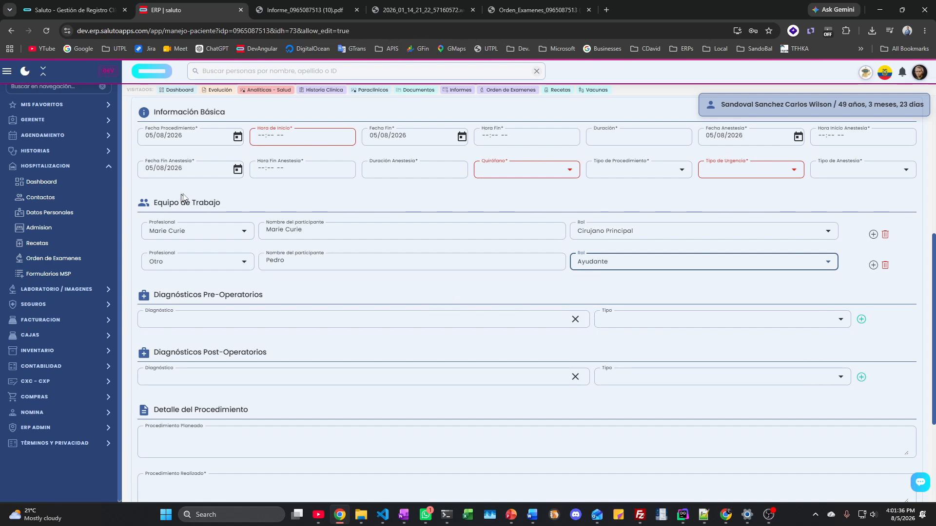
scroll(226, 242, down, 3)
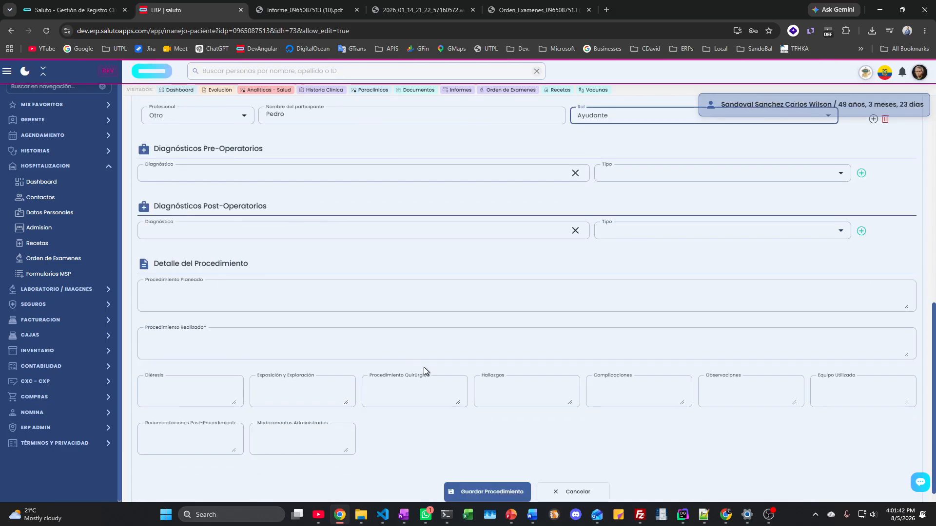
scroll(423, 367, up, 3)
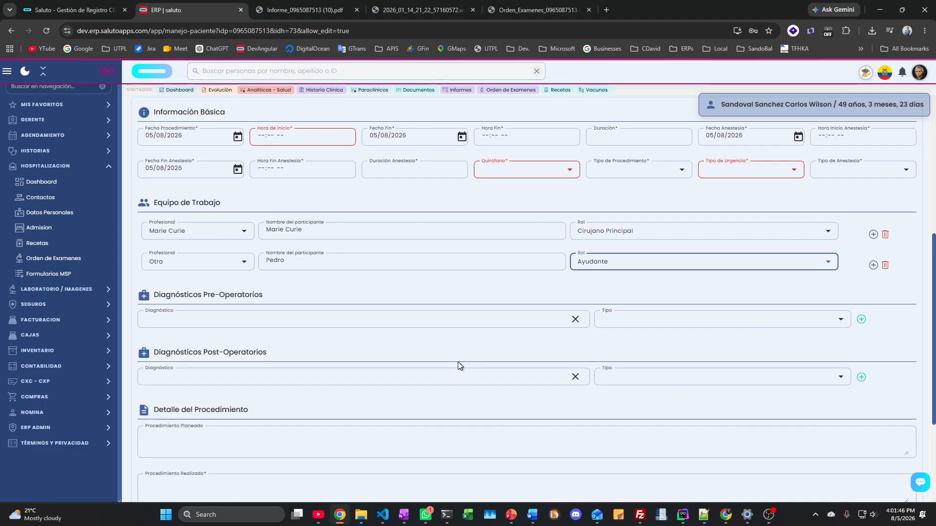
scroll(358, 358, down, 2)
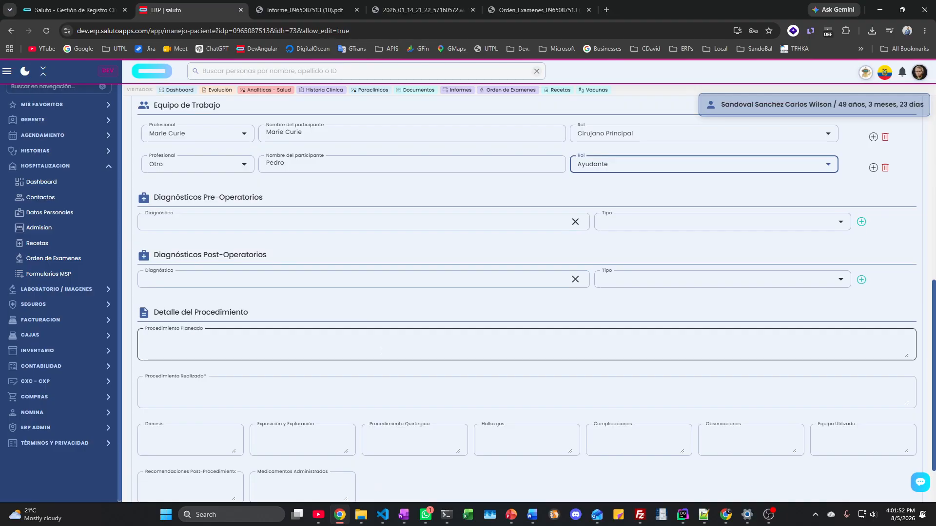
scroll(381, 351, up, 5)
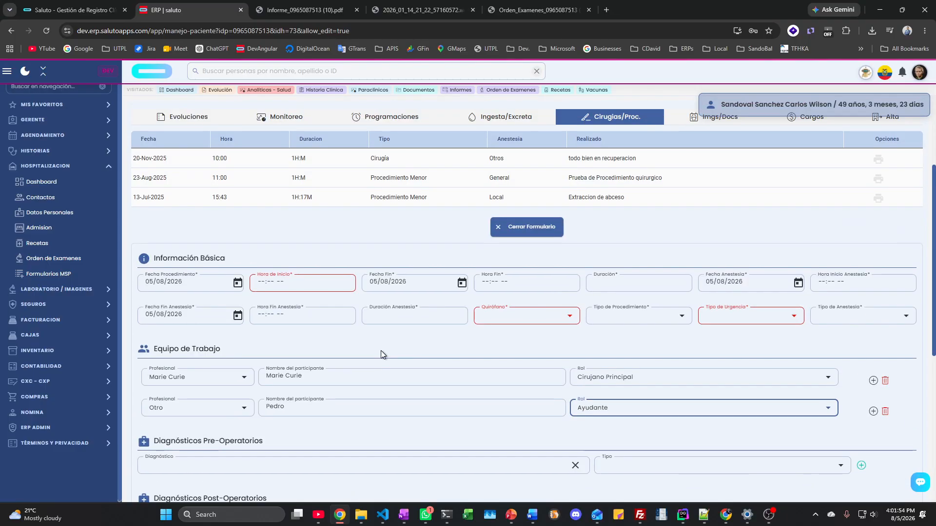
scroll(668, 242, up, 3)
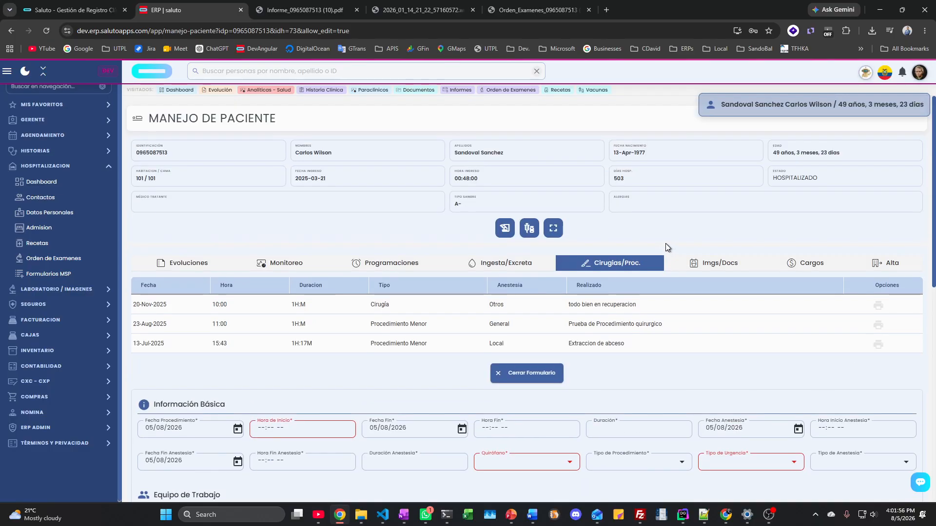
scroll(666, 244, down, 3)
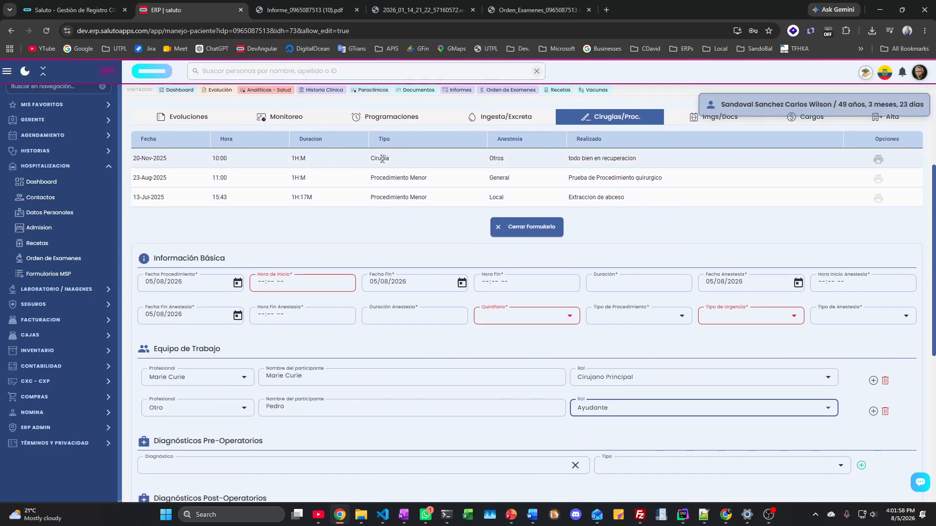
scroll(679, 240, up, 3)
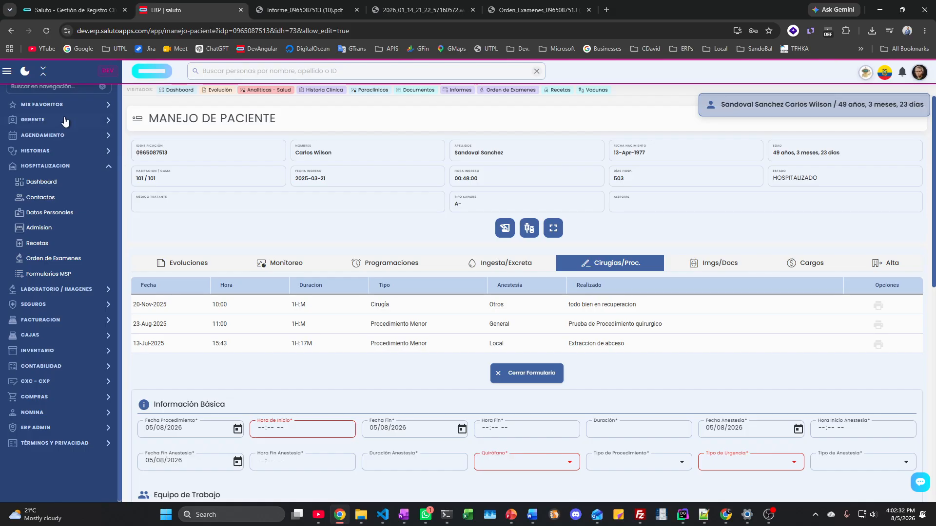
Step: Expand the HISTORIAS section in the sidebar
click(65, 173)
Step: Open the patient's Historia Clínica at Cirugías/Proc., showing the 18-Mar-2026 general-anesthesia surgery
click(55, 151)
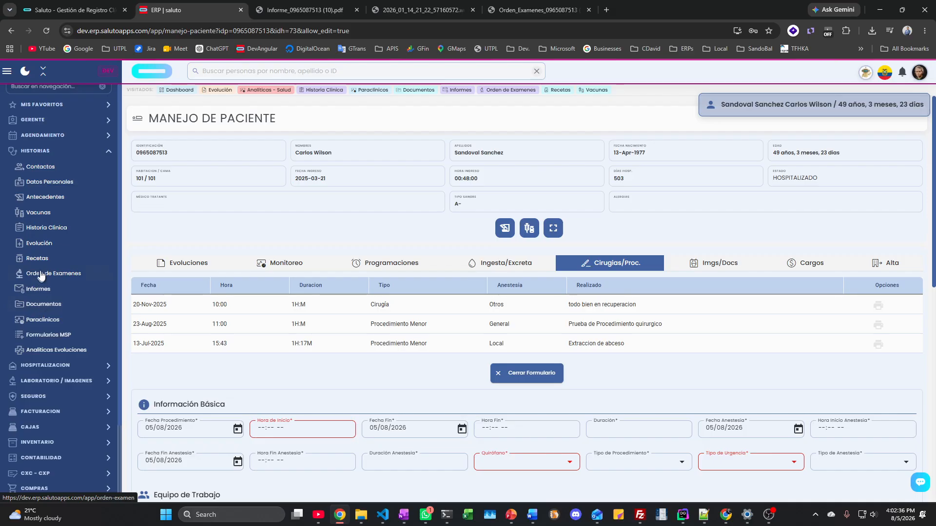
click(47, 229)
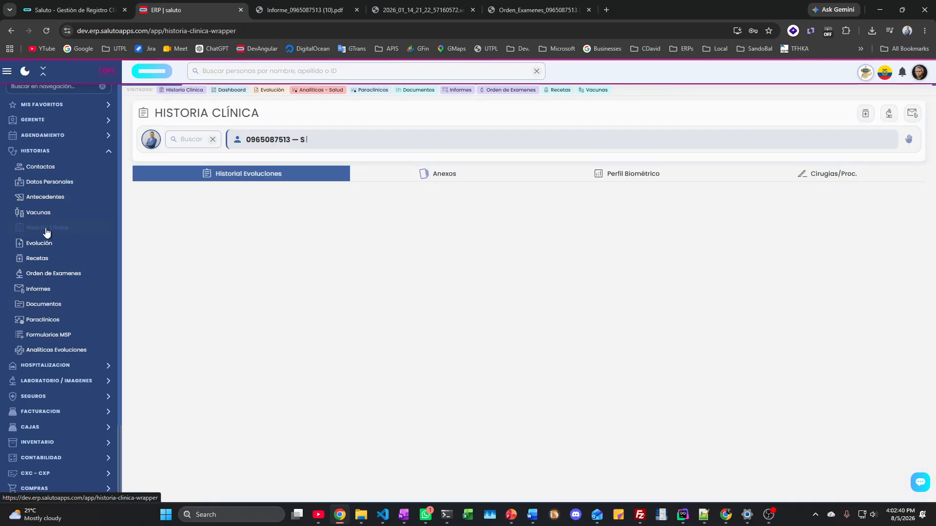
click(833, 176)
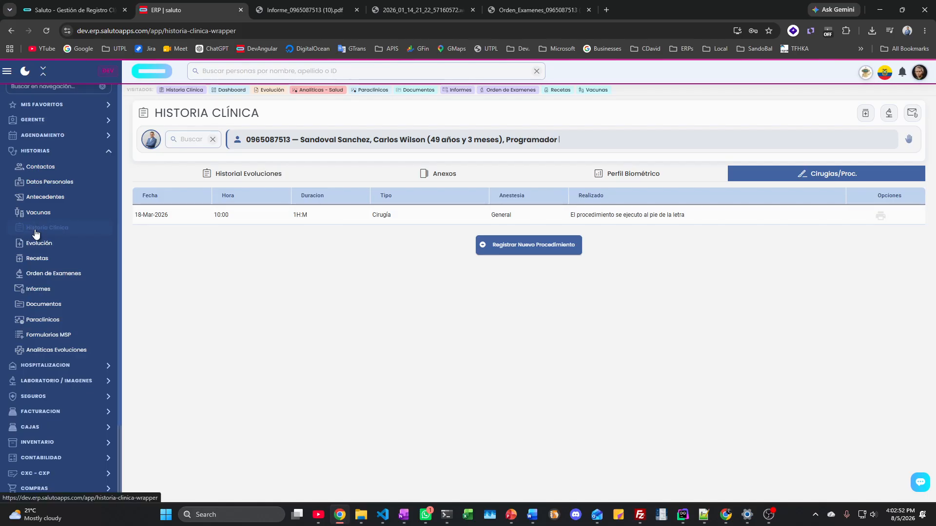
click(35, 139)
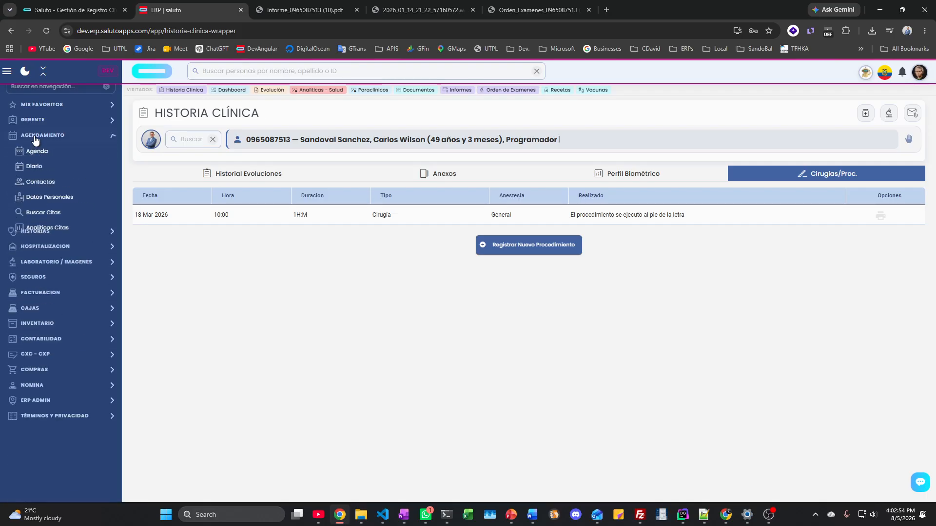
Step: Open the Agenda weekly calendar for 5–11 August 2026 with its booked appointments
click(32, 154)
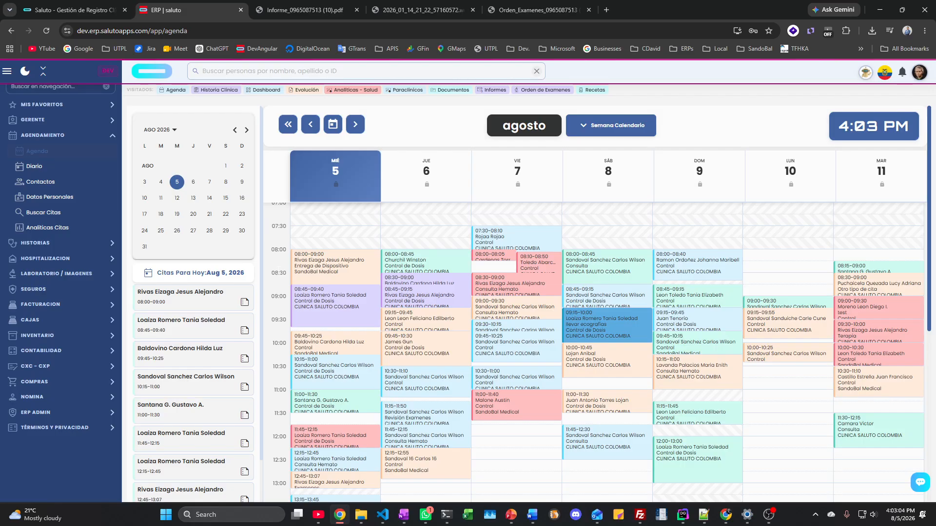
click(53, 137)
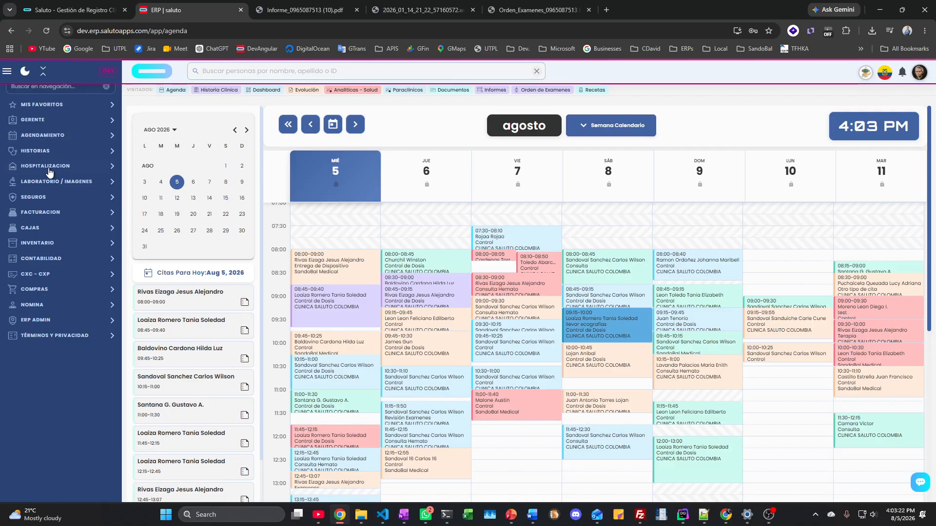
click(49, 167)
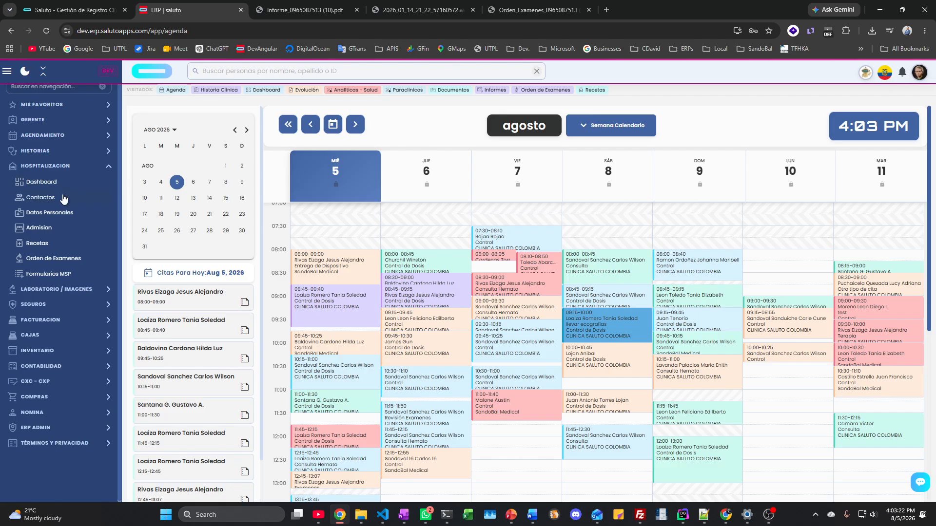
Step: Pass through the Admision and Recetas pages to the Orden de Examenes lab order form
click(34, 226)
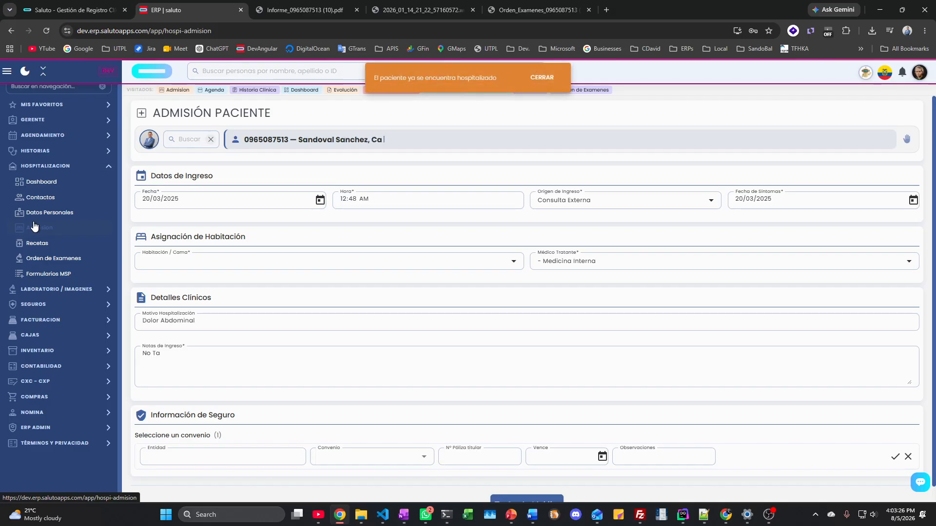
click(37, 244)
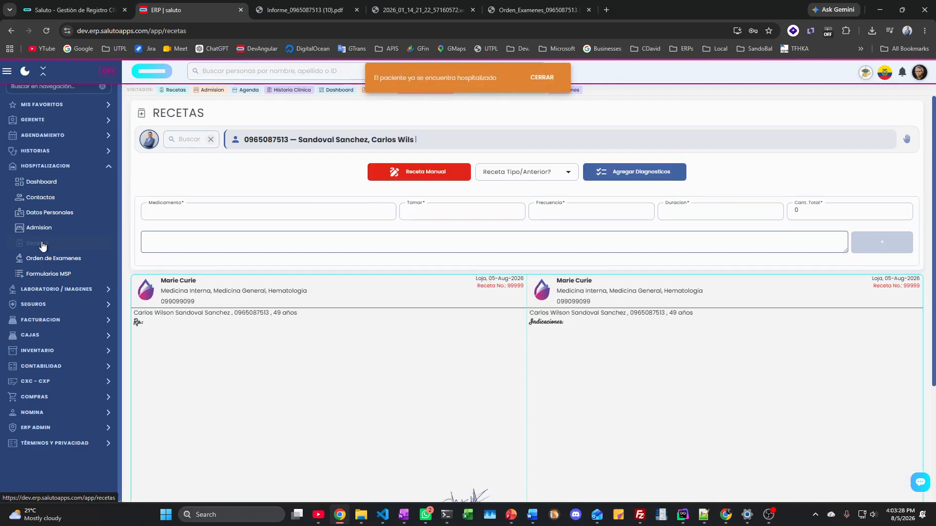
click(50, 259)
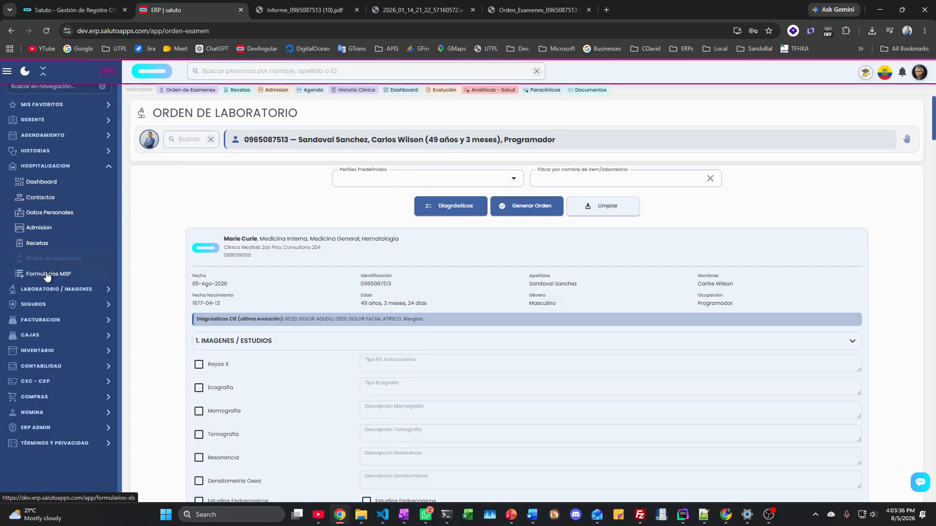
Step: Toggle the LABORATORIO / IMAGENES group and return to the hospitalization bed dashboard
click(56, 171)
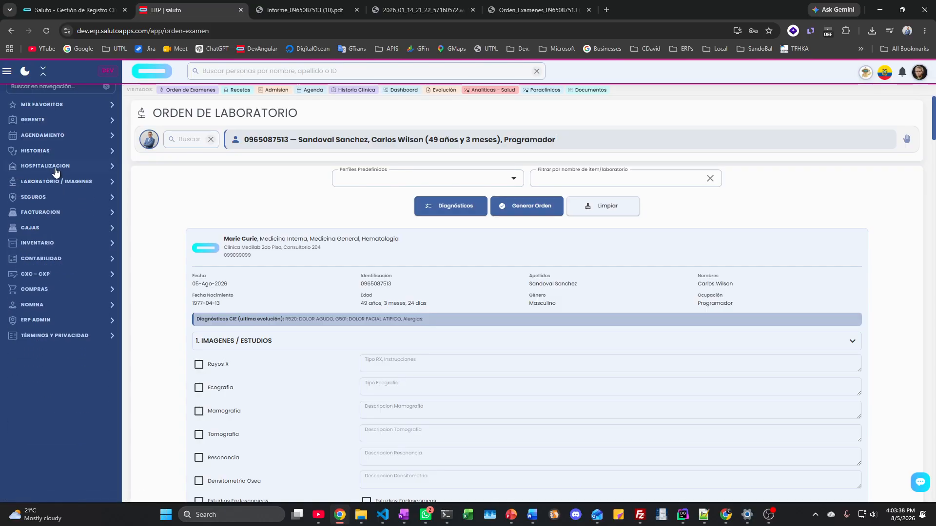
click(55, 181)
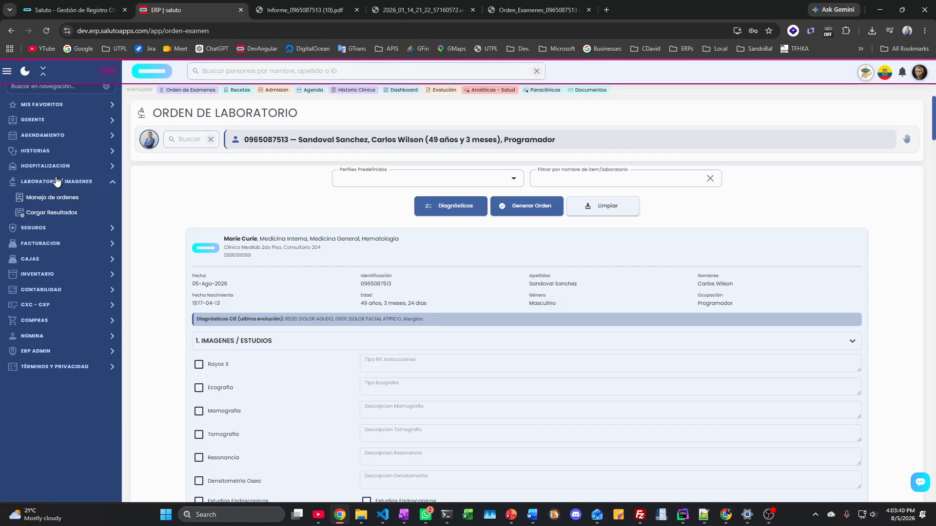
click(54, 168)
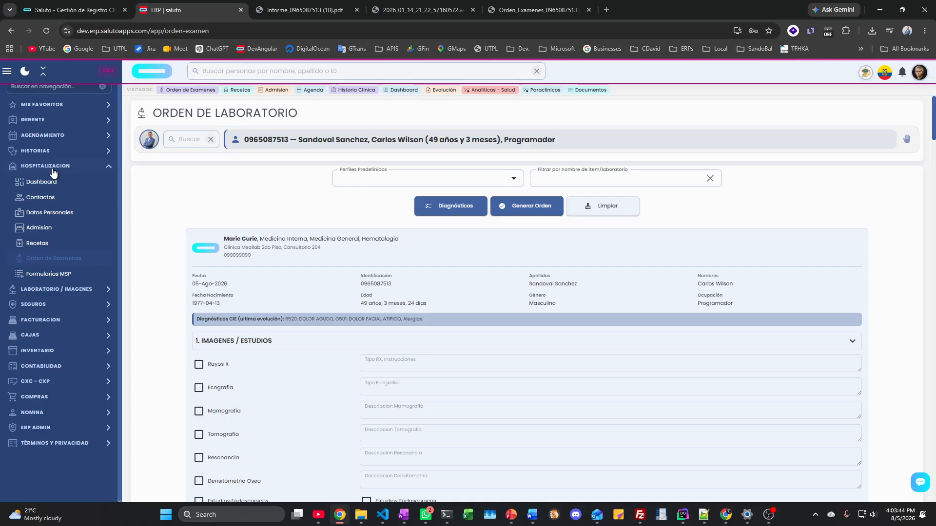
click(52, 182)
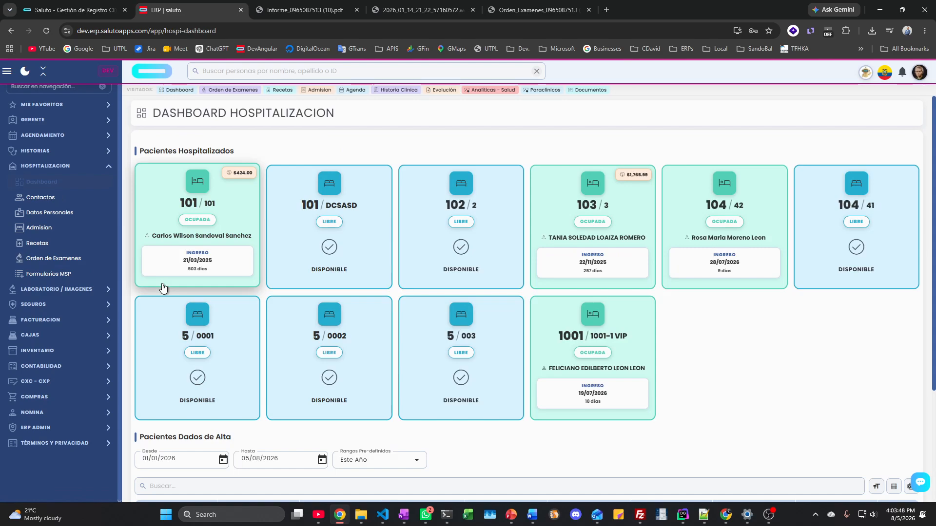
Step: Open the bed 101 patient's record and review the Cargos list
click(182, 267)
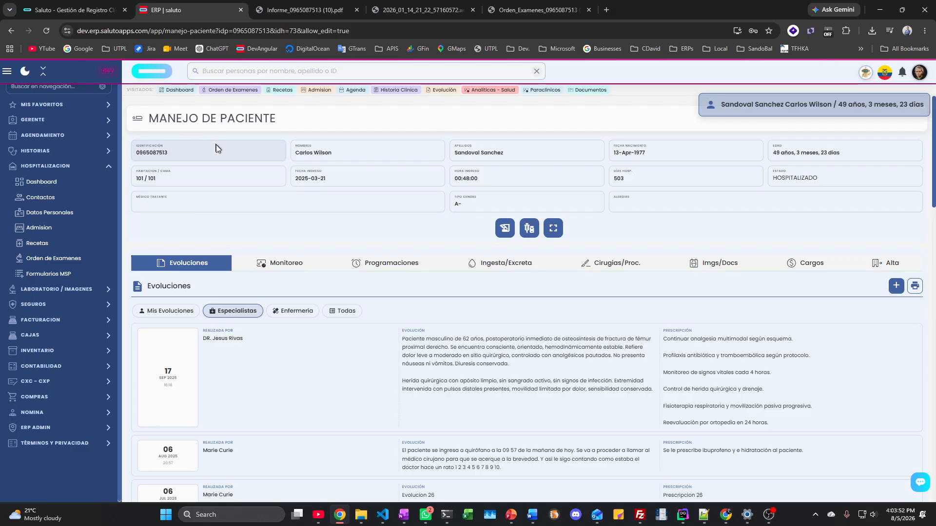
click(814, 264)
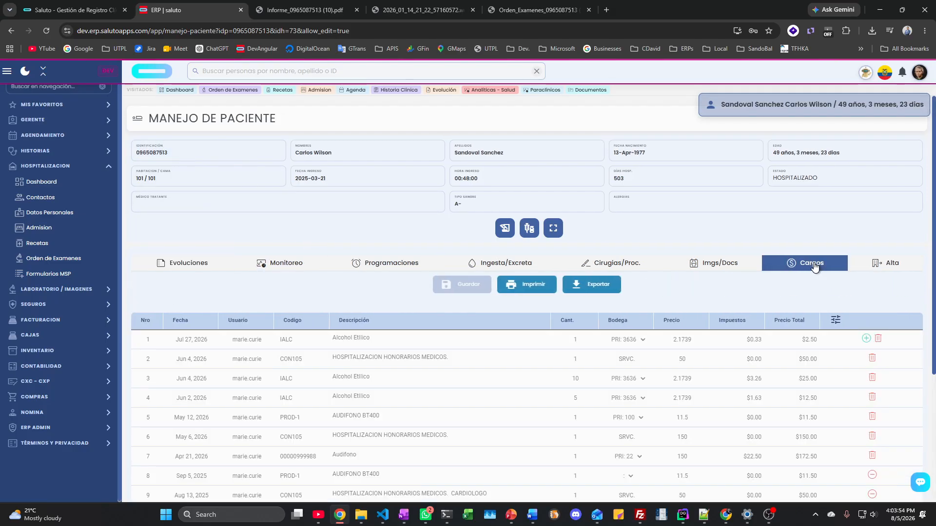
scroll(304, 367, down, 5)
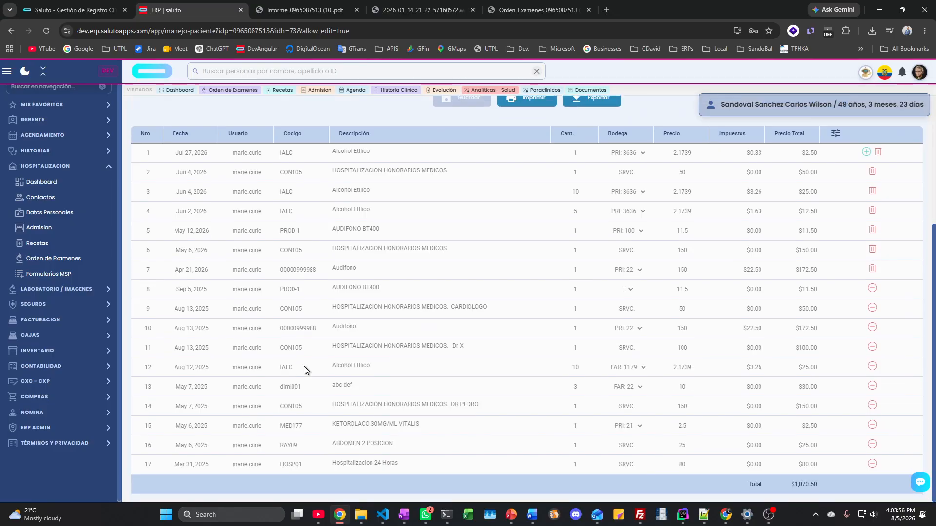
scroll(303, 366, up, 4)
scroll(303, 367, down, 3)
scroll(303, 366, up, 3)
scroll(303, 366, down, 1)
scroll(303, 366, down, 2)
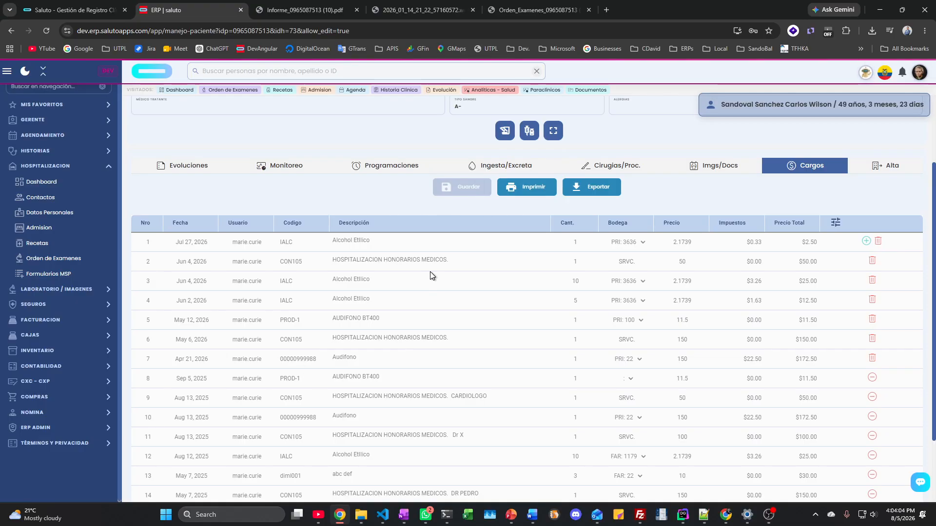
Step: Add a new charge row for PROD-1 AUDIFONO BT400, found by searching 'audiof'
click(866, 241)
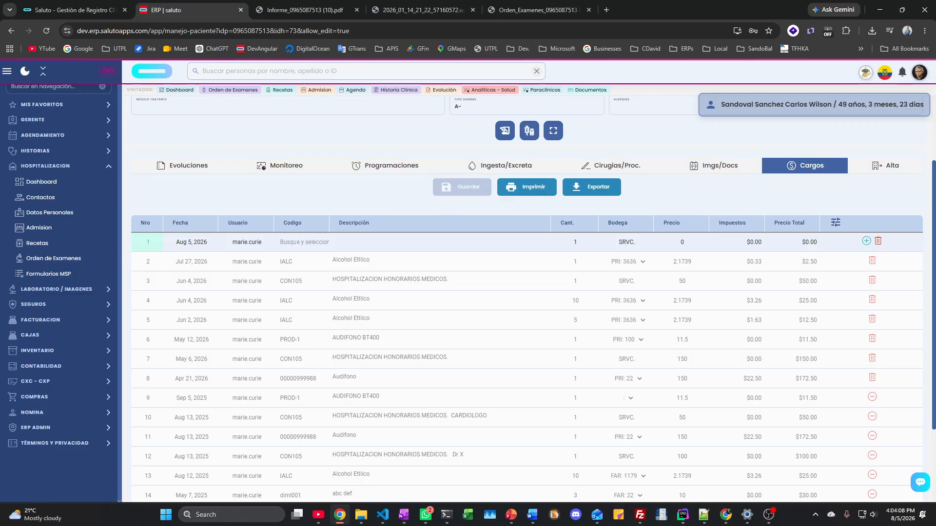
text(audio)
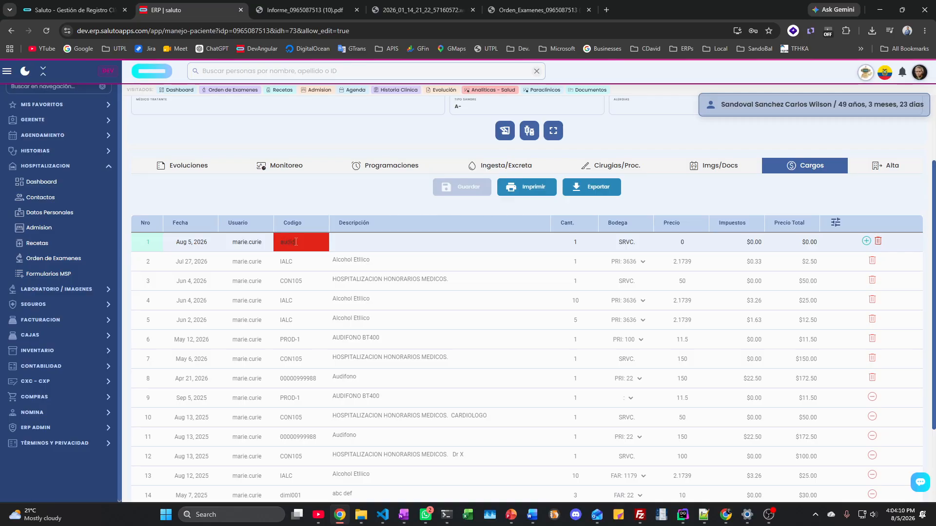
text(f)
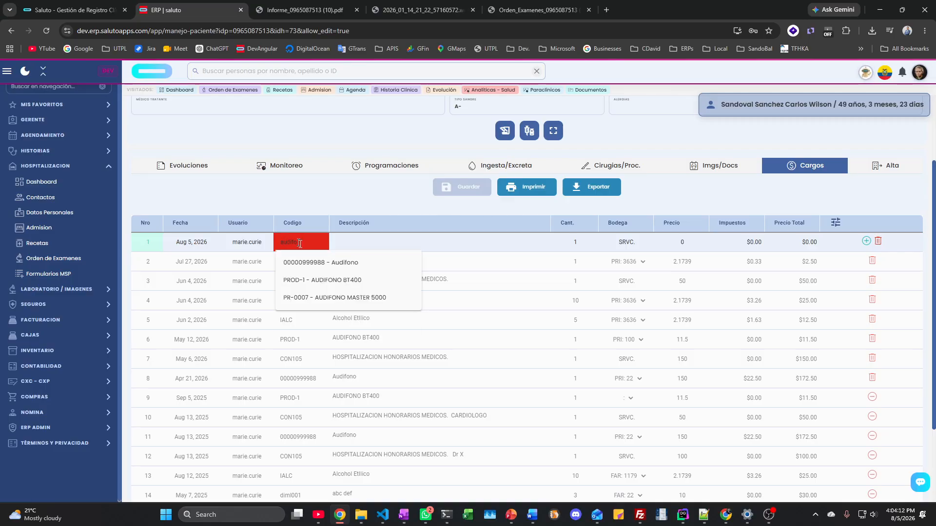
click(330, 286)
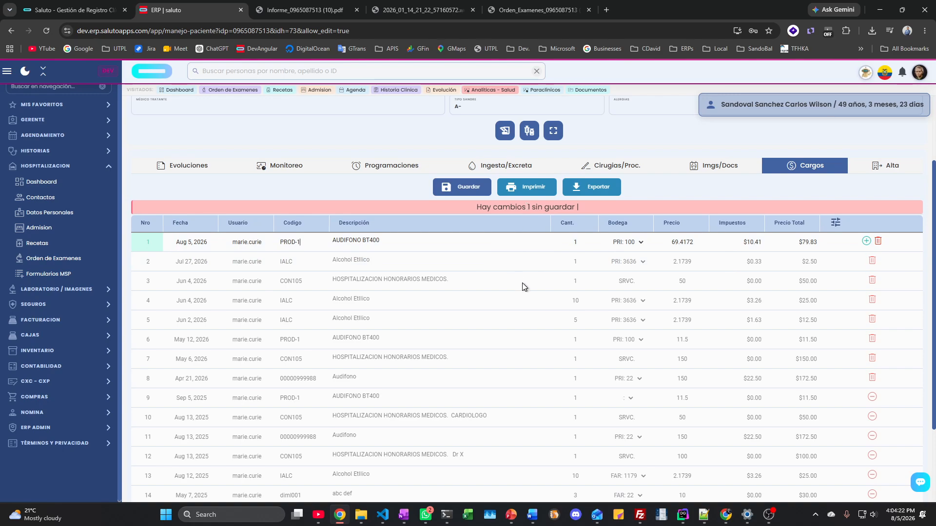
scroll(648, 272, down, 2)
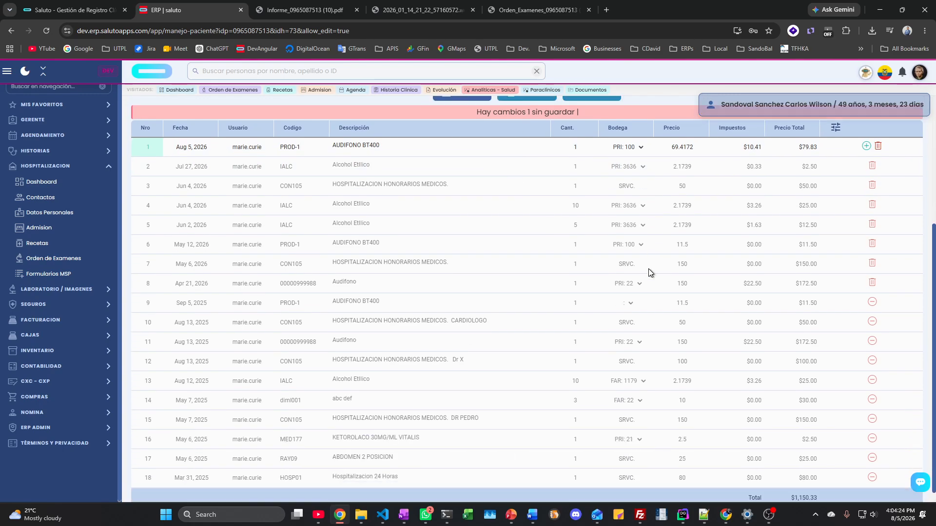
scroll(649, 272, up, 4)
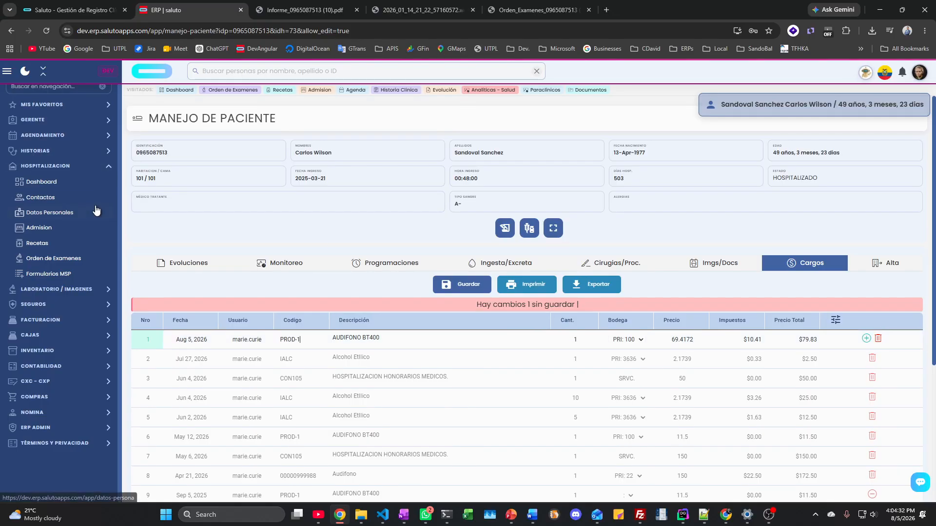
Step: Discard the unsaved charge and start an invoice for the bed 101 patient
click(51, 181)
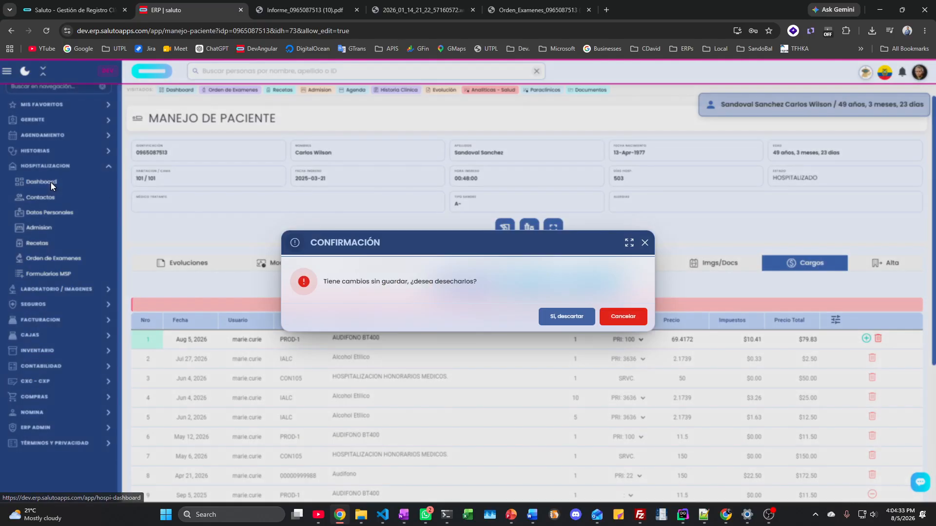
click(561, 317)
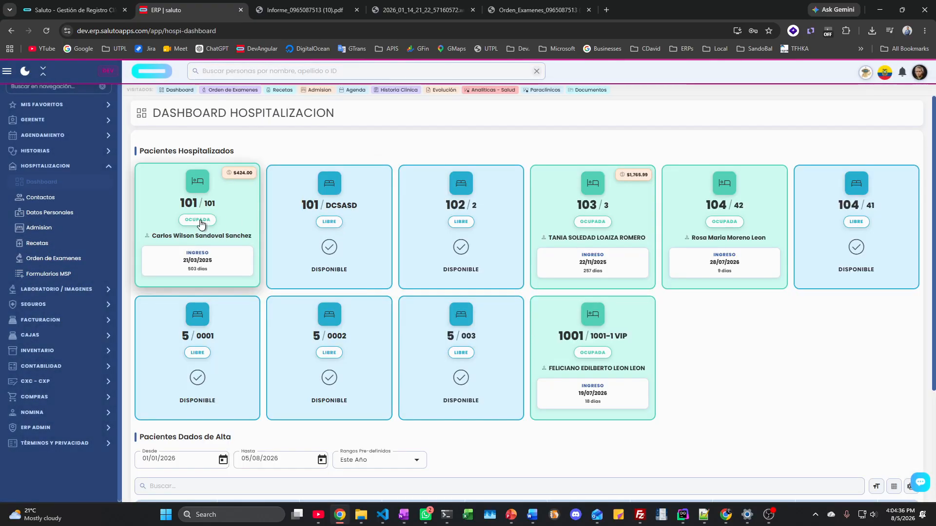
click(240, 175)
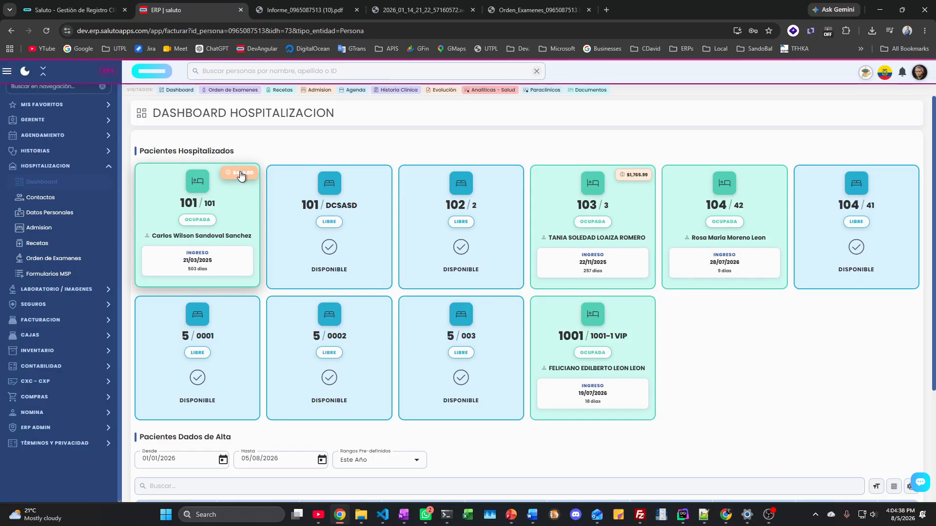
Step: Check the $425.72 invoice total and set the payment method to CUENTAS POR COBRAR
scroll(326, 314, down, 5)
scroll(326, 314, up, 5)
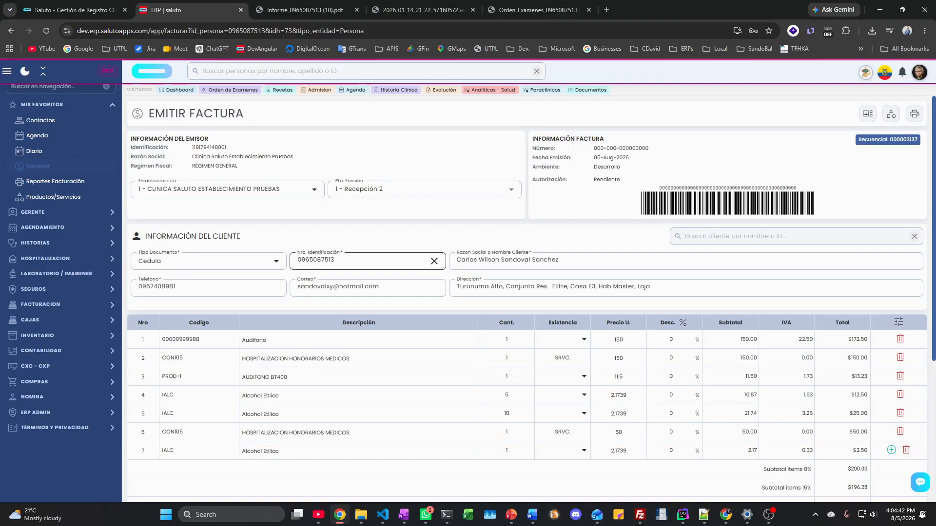
scroll(290, 344, down, 2)
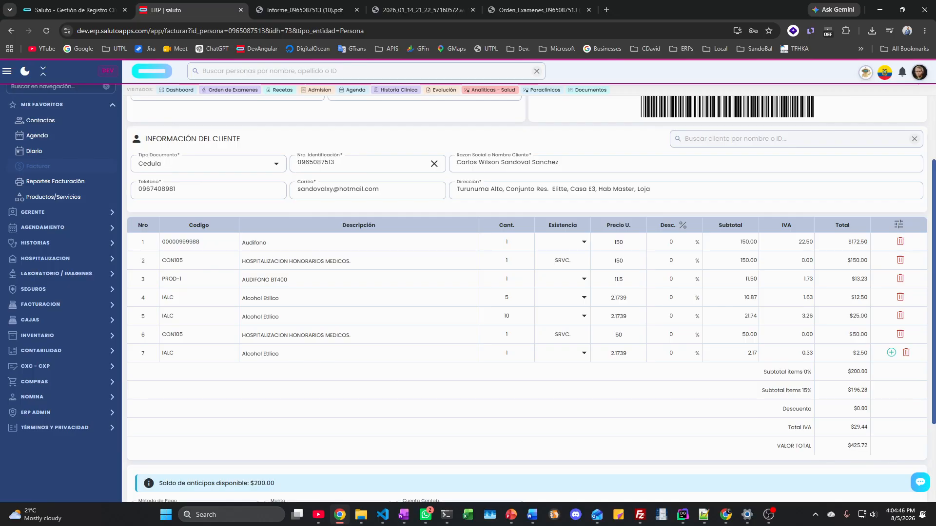
drag(846, 446, 872, 449)
scroll(358, 369, down, 2)
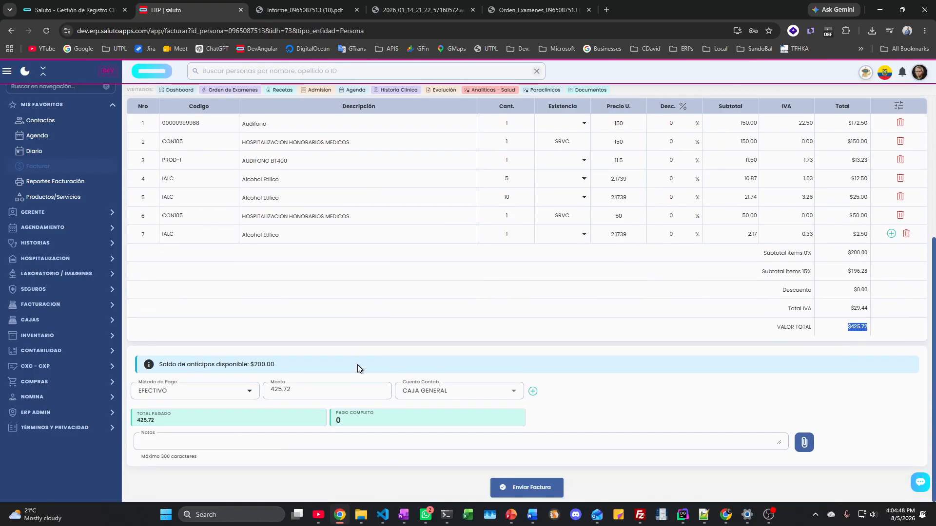
click(244, 394)
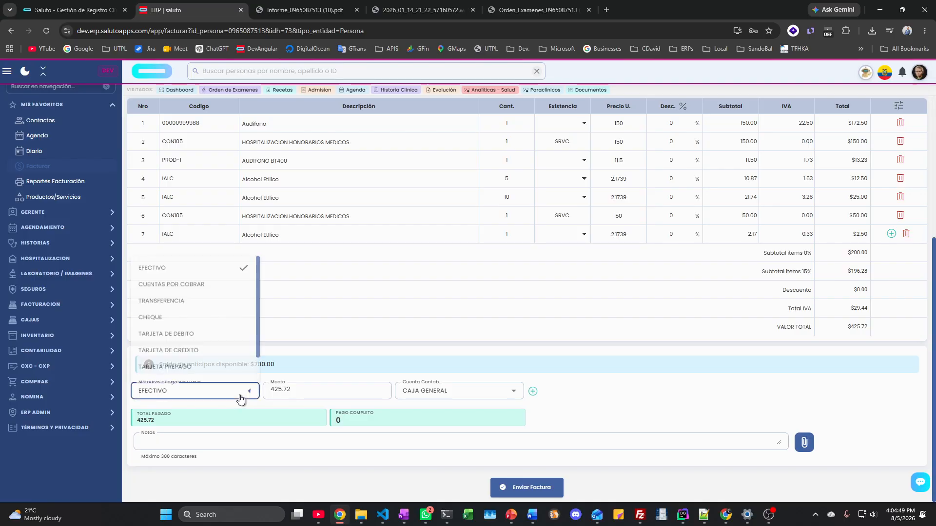
click(178, 283)
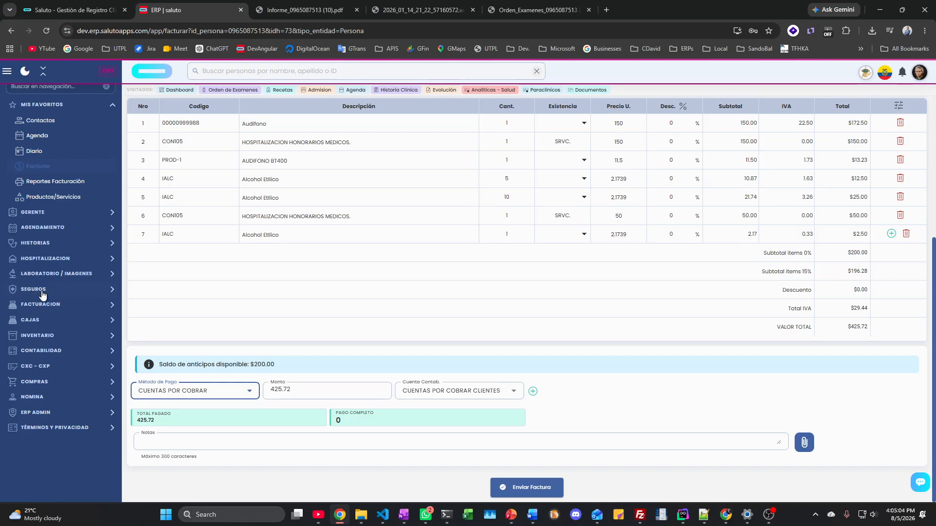
Step: Collapse favourites and toggle the sidebar sections, leaving Hospitalizacion expanded
scroll(63, 195, up, 1)
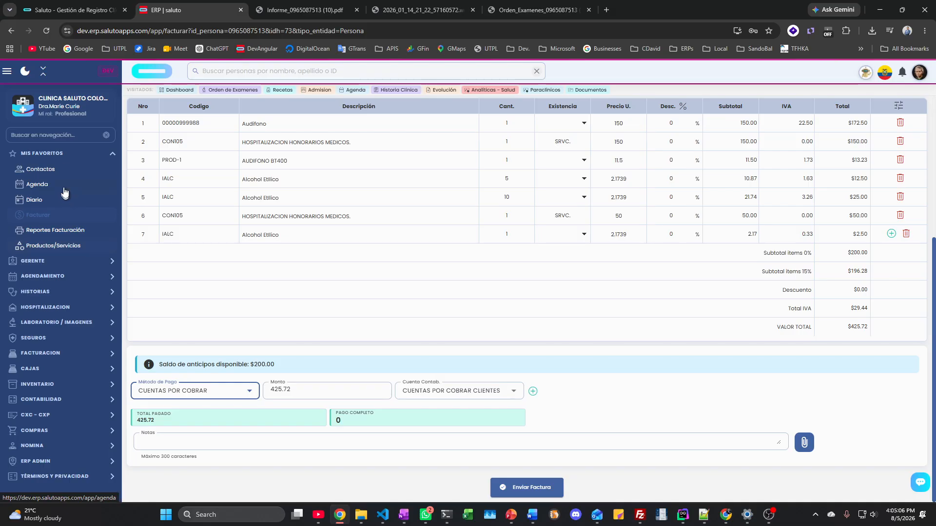
click(47, 155)
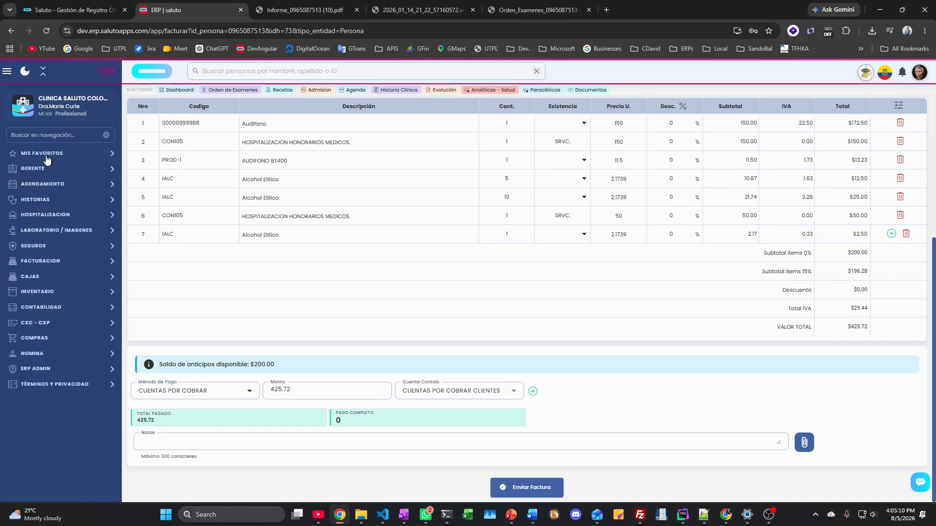
click(43, 219)
click(43, 219)
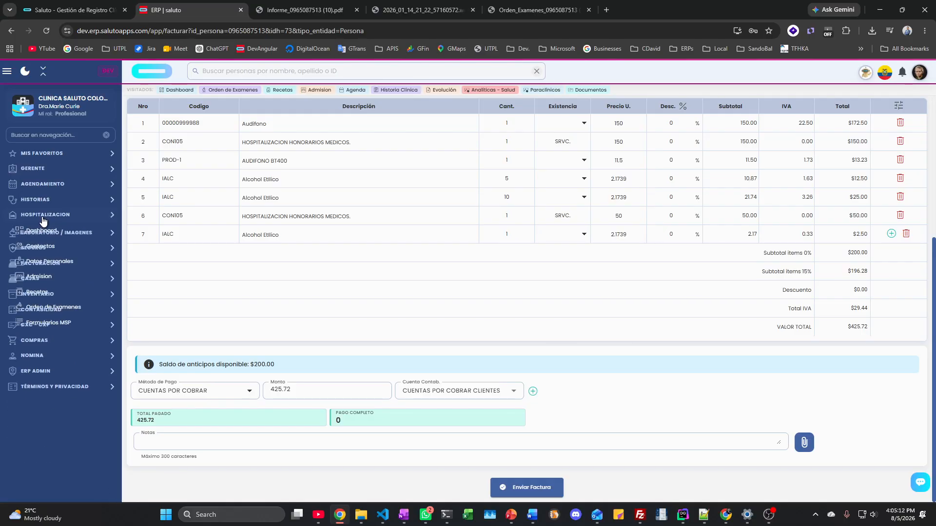
click(43, 232)
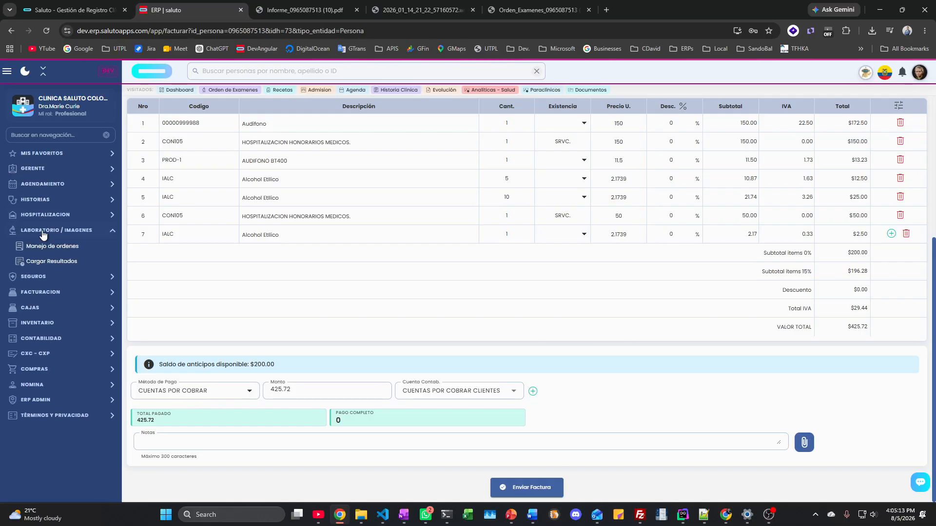
click(46, 200)
click(46, 200)
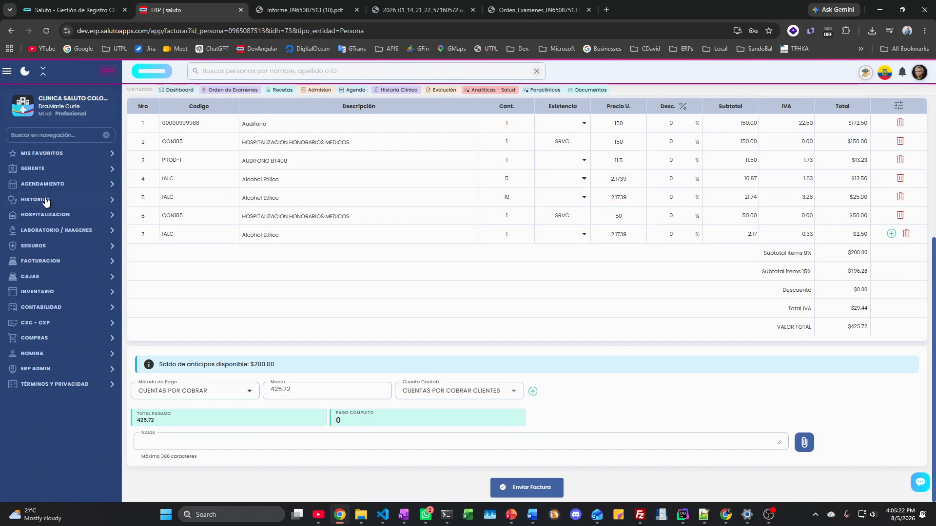
click(43, 217)
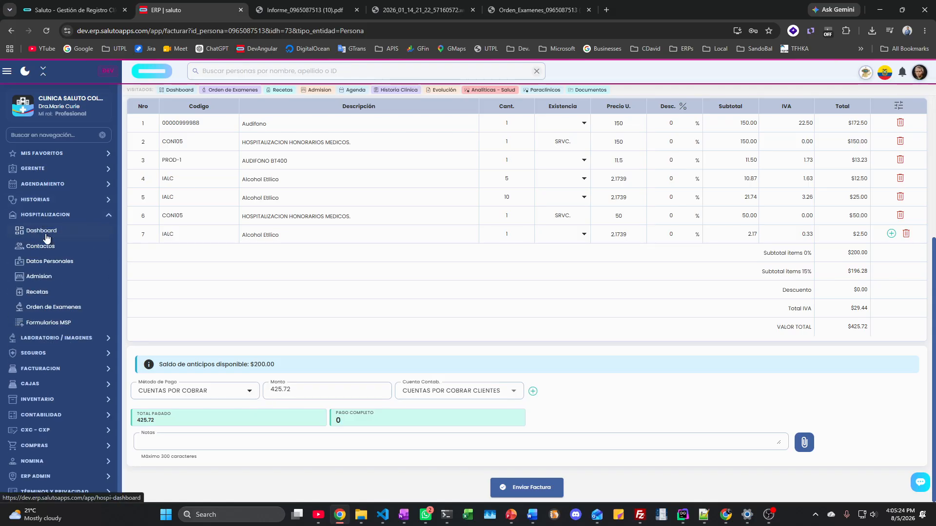
Step: Open the room 101 patient's Cargos tab from the hospitalization dashboard
click(47, 235)
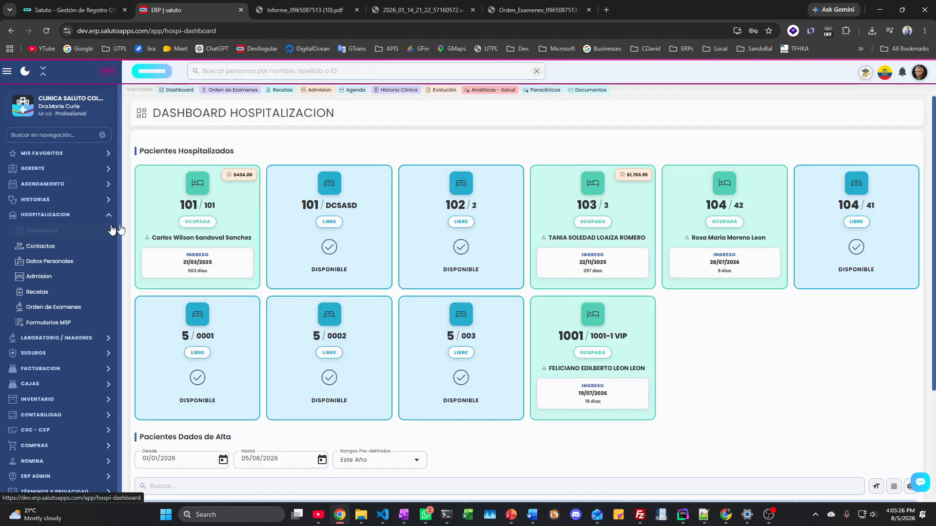
click(203, 229)
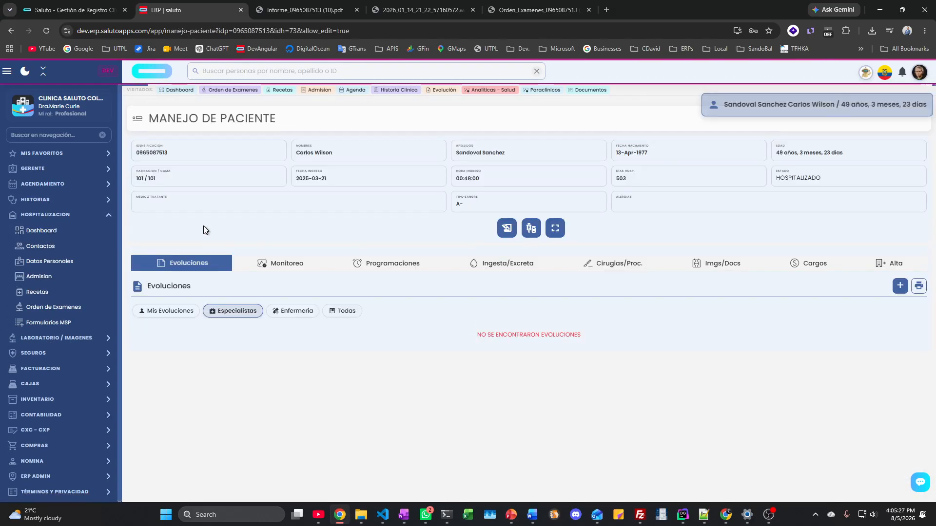
click(804, 267)
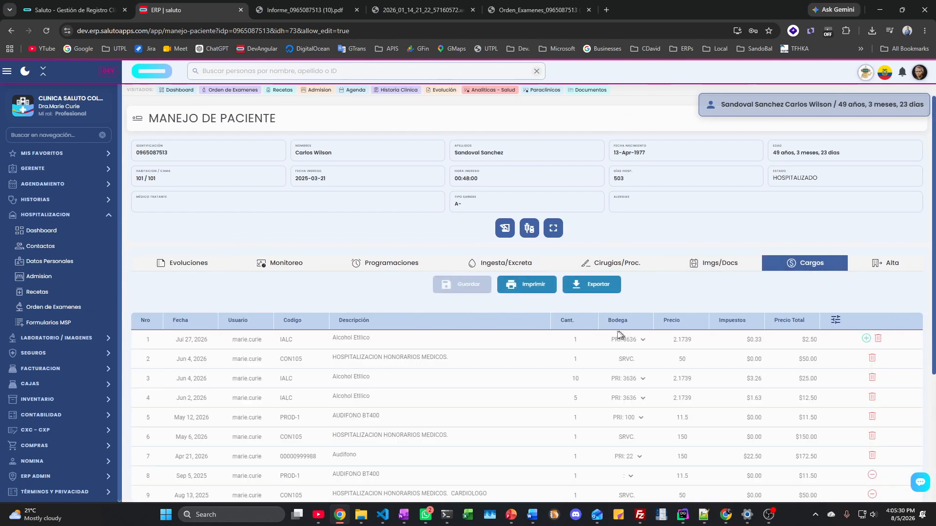
scroll(616, 331, down, 3)
scroll(575, 298, up, 2)
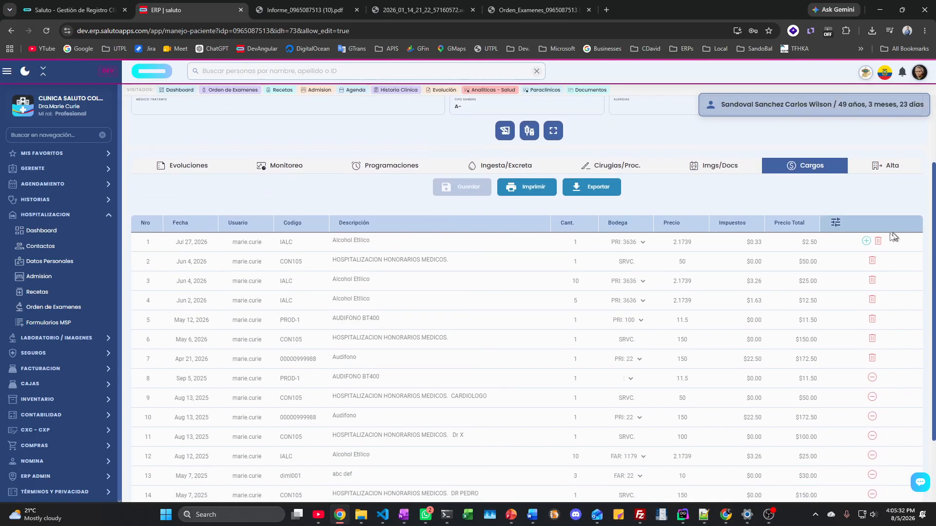
click(866, 241)
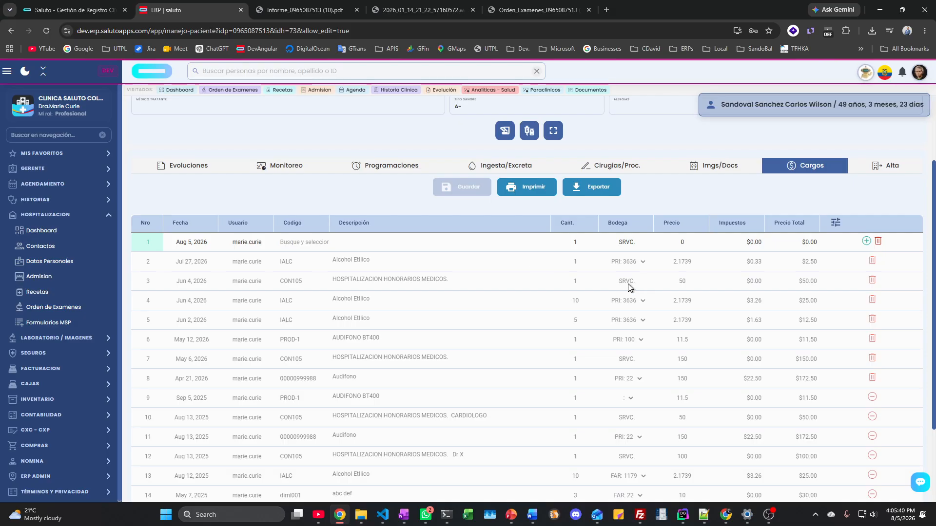
click(292, 242)
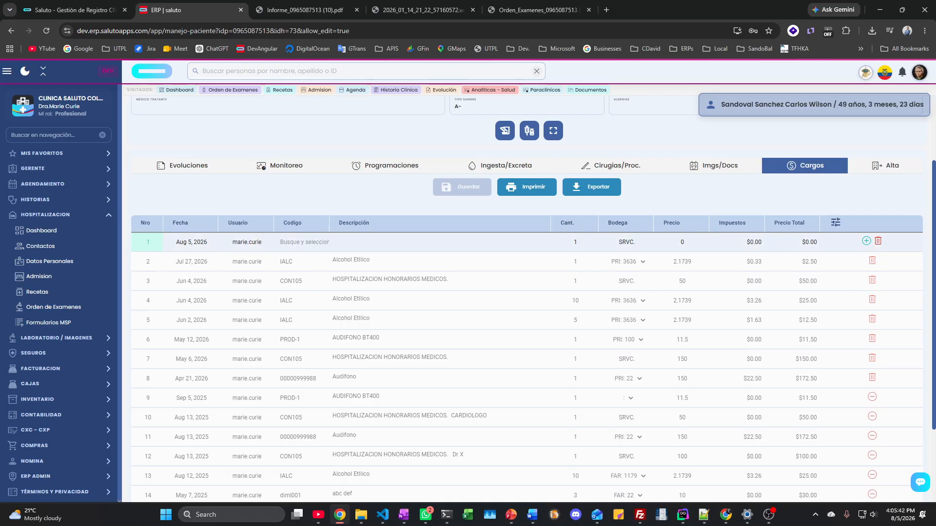
text(e)
text(udi)
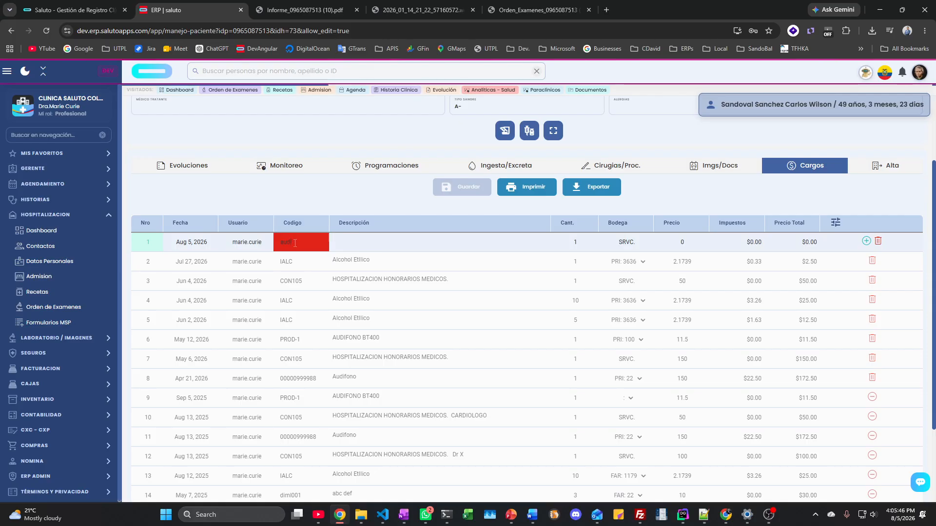
text(fon)
click(333, 262)
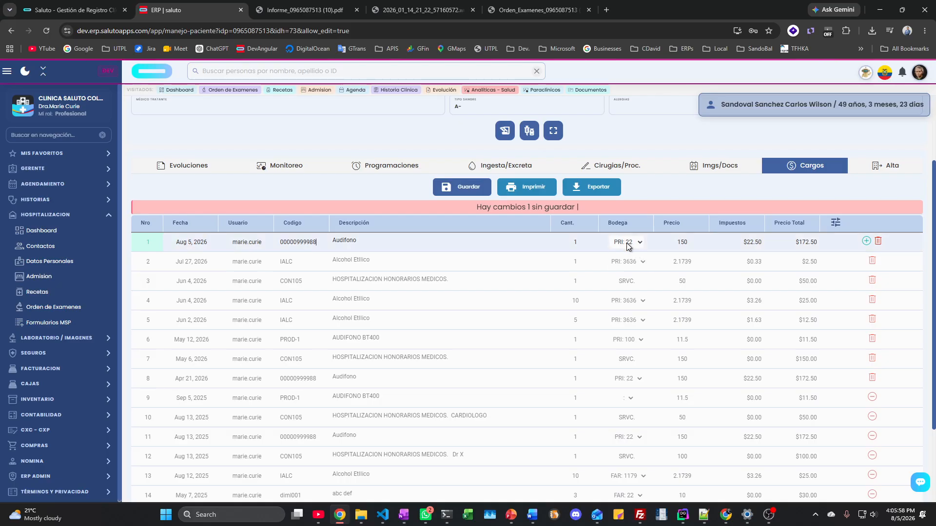
click(628, 243)
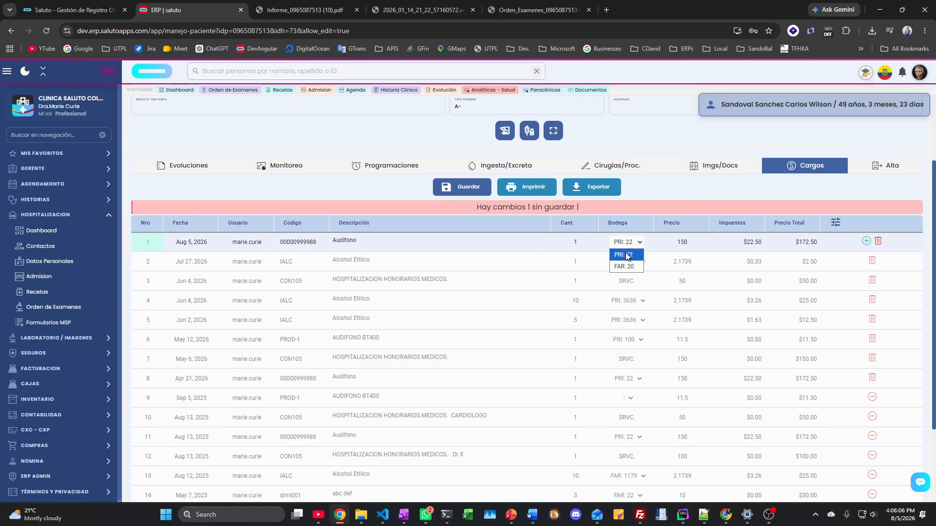
click(628, 255)
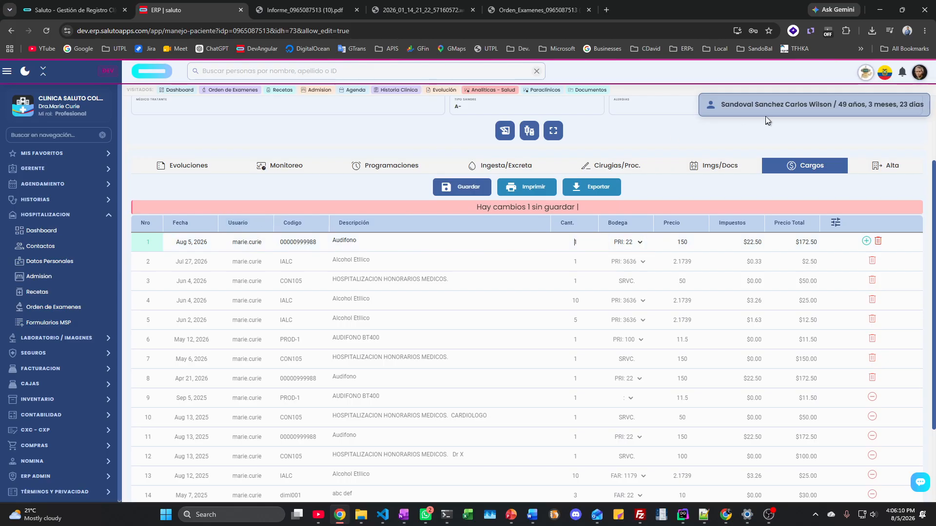
click(461, 190)
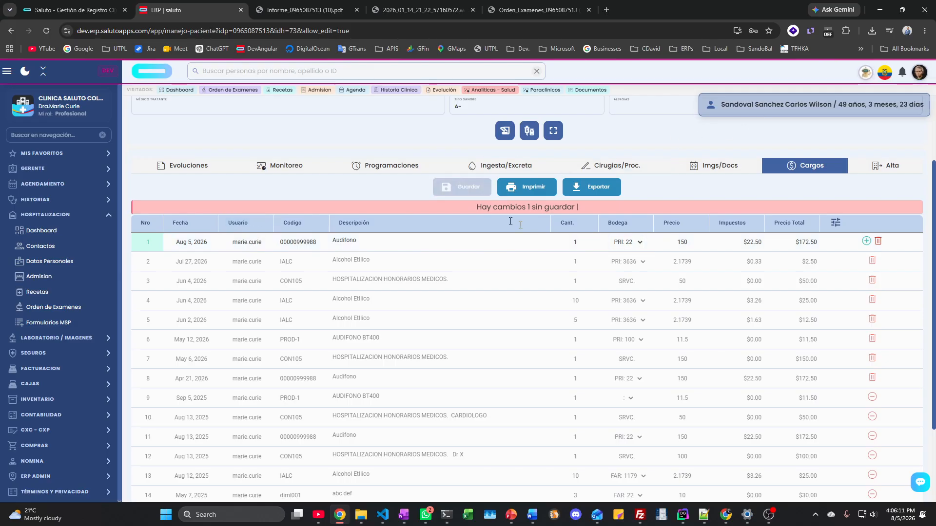
double_click(630, 243)
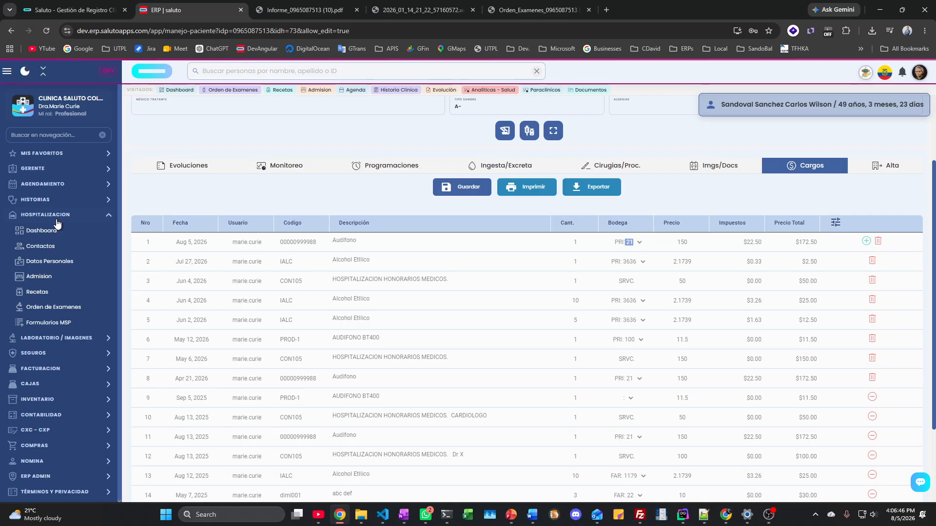
Step: Expand INVENTARIO in the sidebar to reveal Bodegas, Kardex and its other pages
click(45, 398)
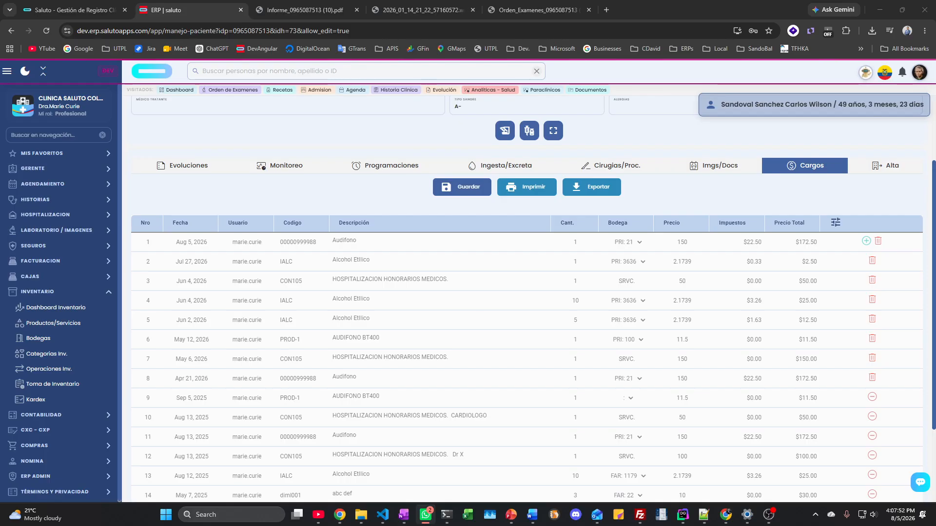
key(alt+Tab)
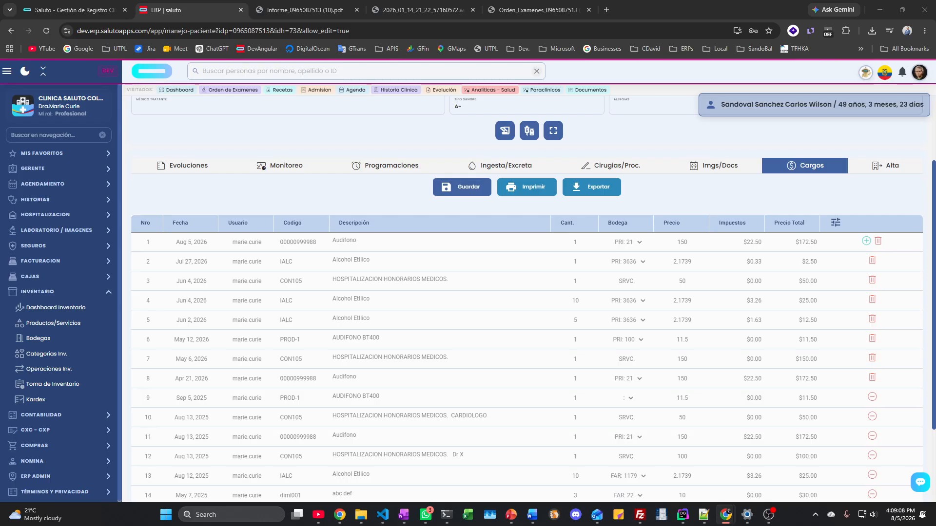
click(633, 247)
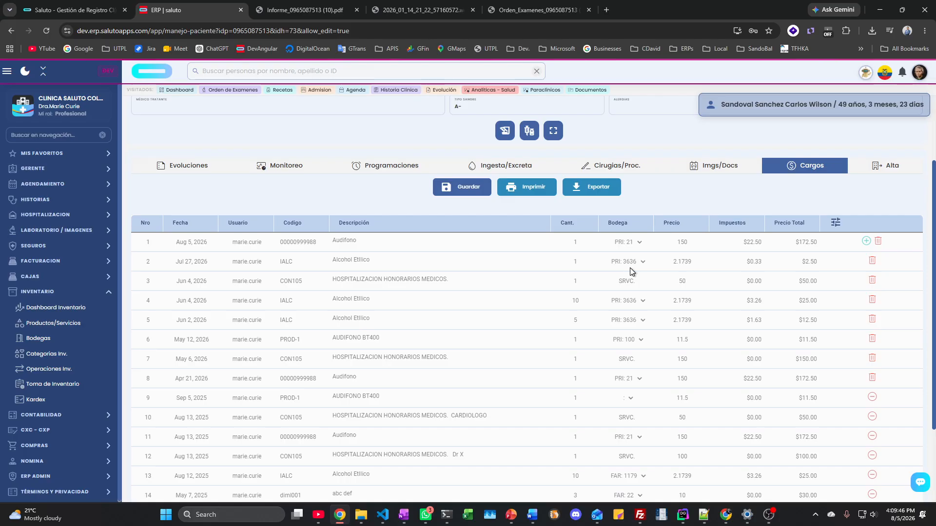
Step: Collapse Inventario and open the laboratory orders management list
scroll(554, 239, up, 2)
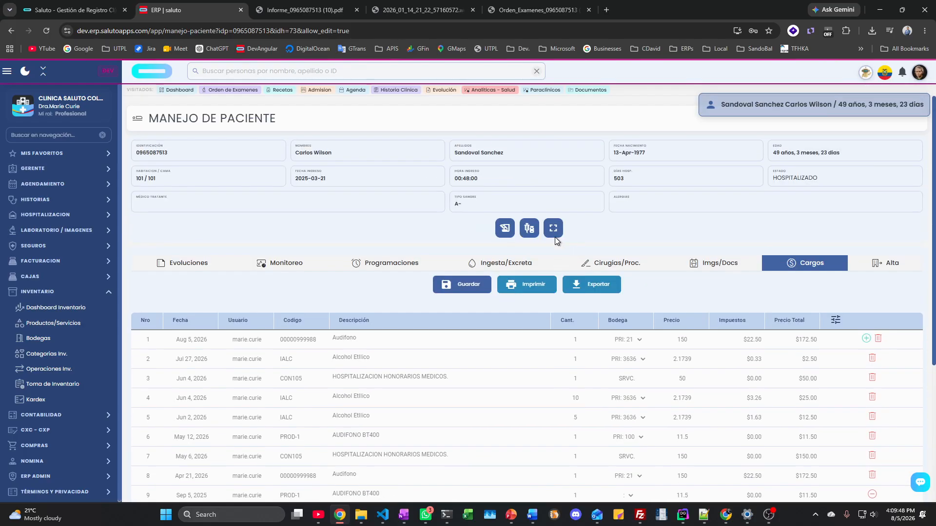
scroll(505, 239, down, 4)
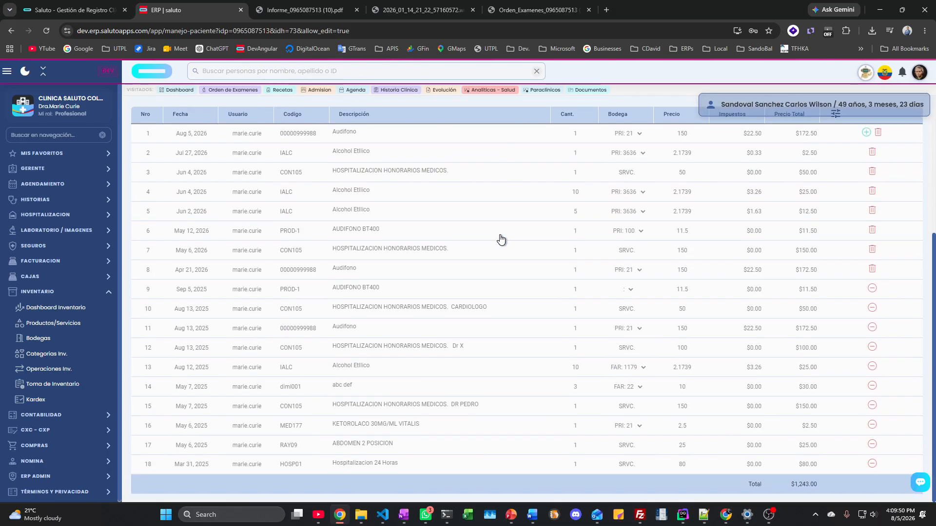
click(43, 291)
click(51, 215)
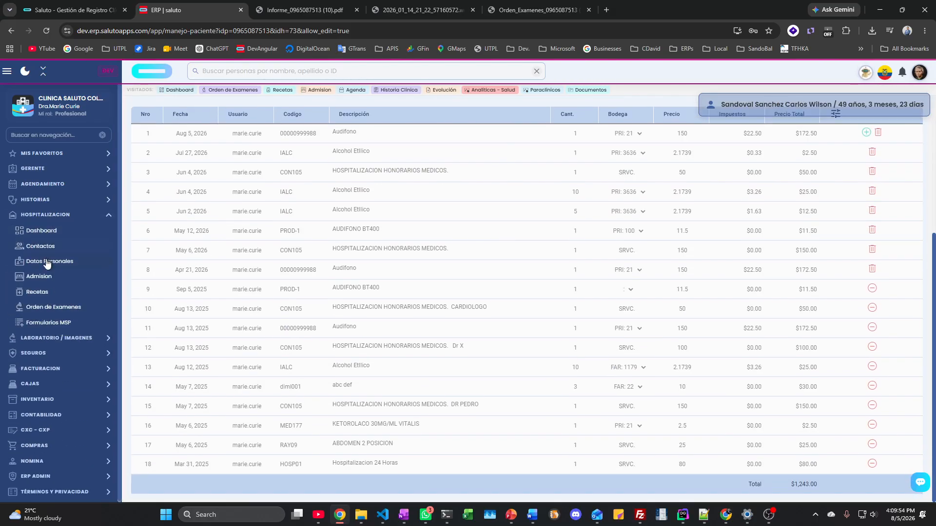
click(44, 306)
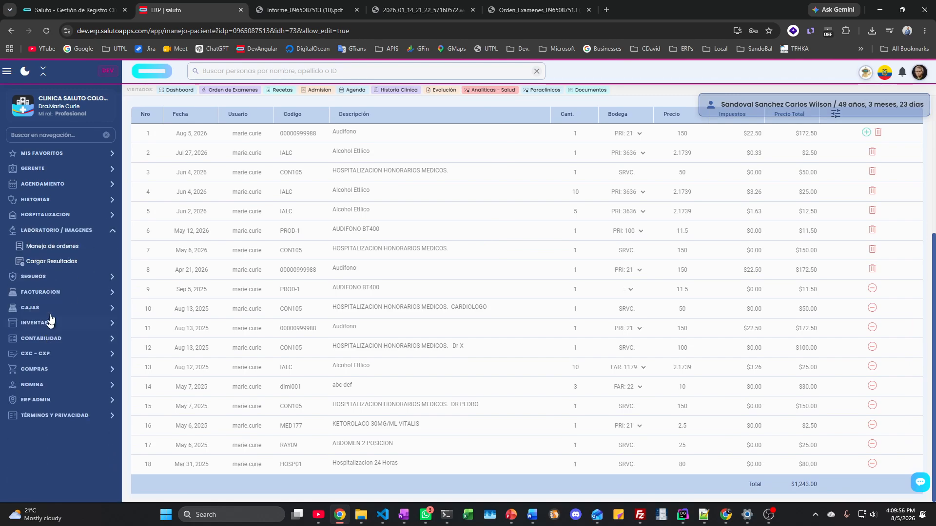
click(59, 244)
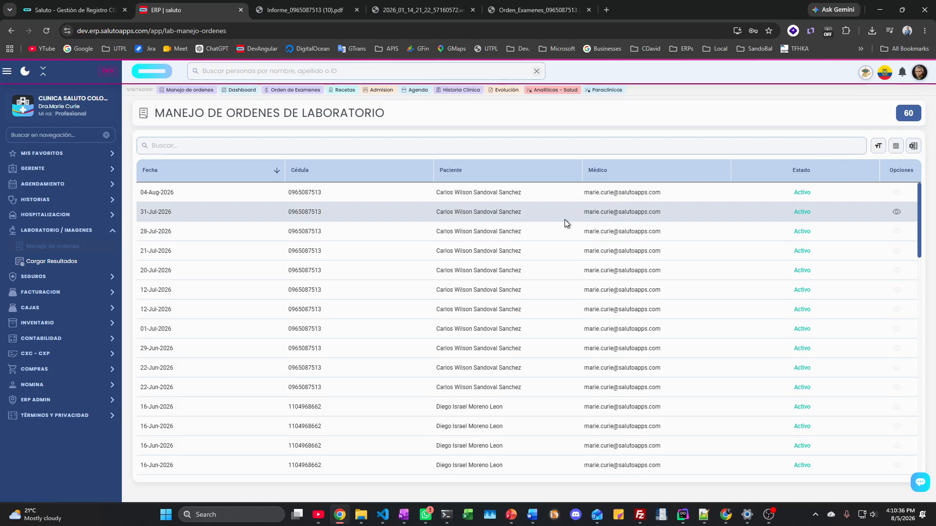
Step: Review the 04-Aug-2026 order's requested exams, then go to Cargar Resultados
scroll(411, 247, down, 5)
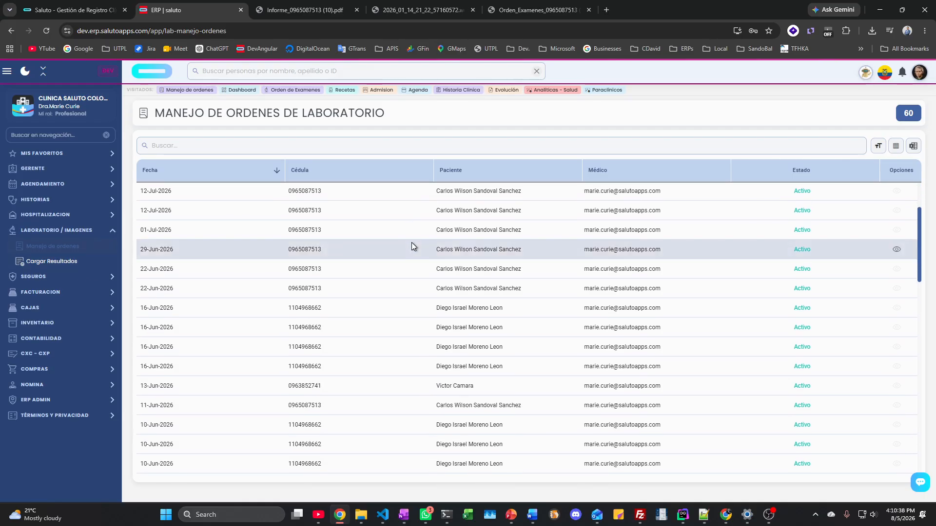
scroll(411, 247, up, 8)
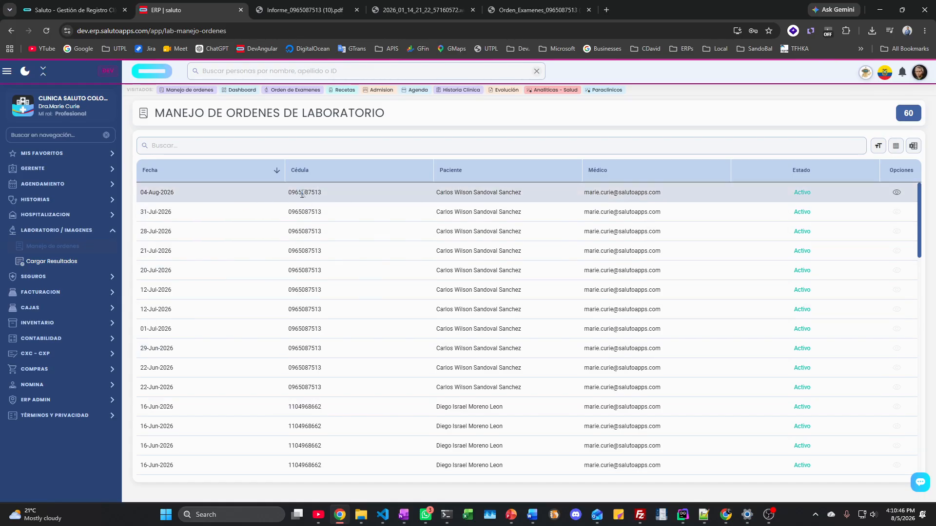
click(897, 192)
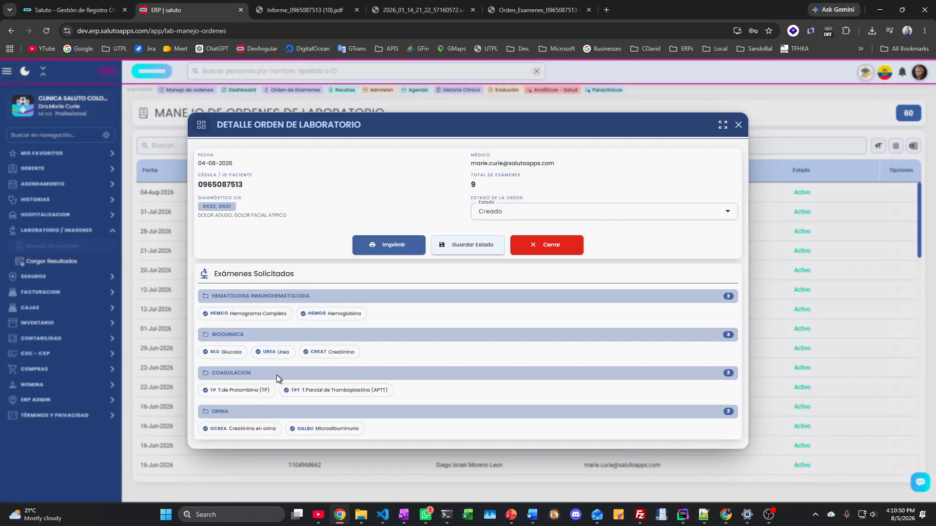
click(738, 125)
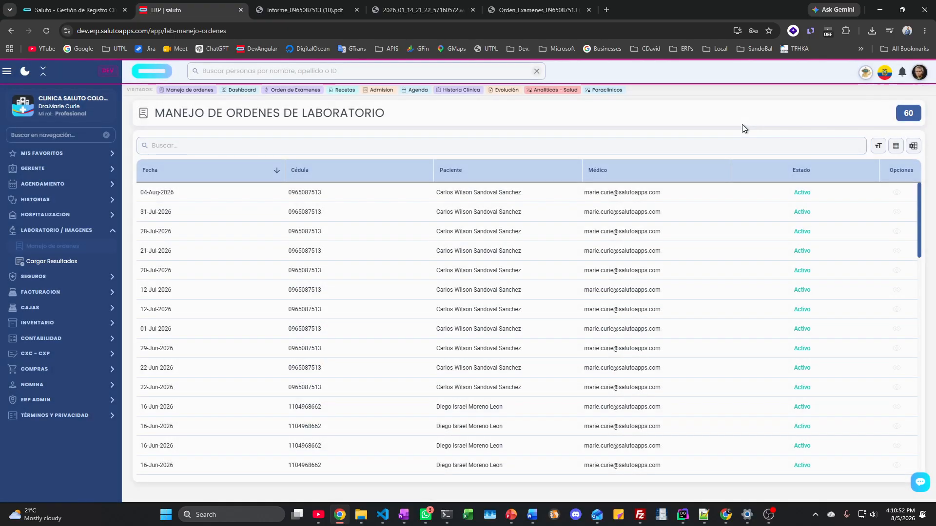
click(58, 264)
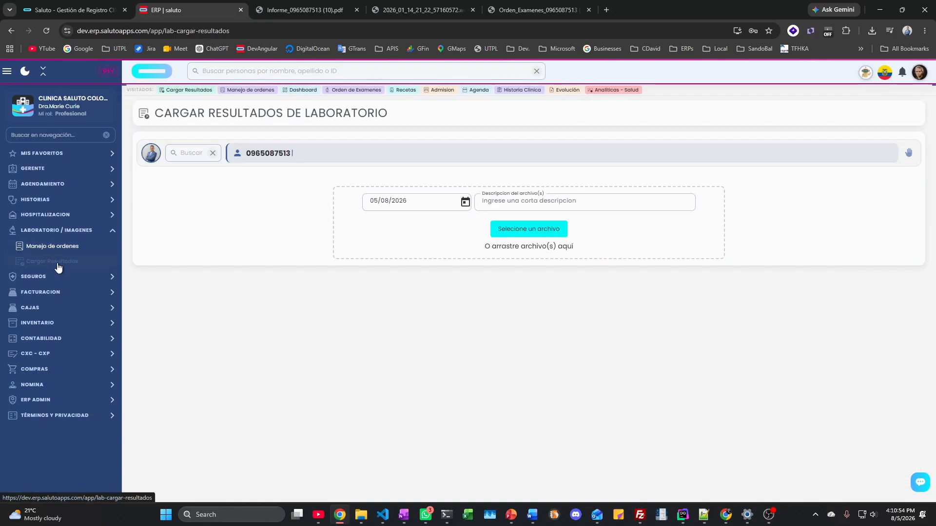
Step: Leave the results file unattached, collapse Laboratorio / Imagenes and expand Seguros
click(513, 234)
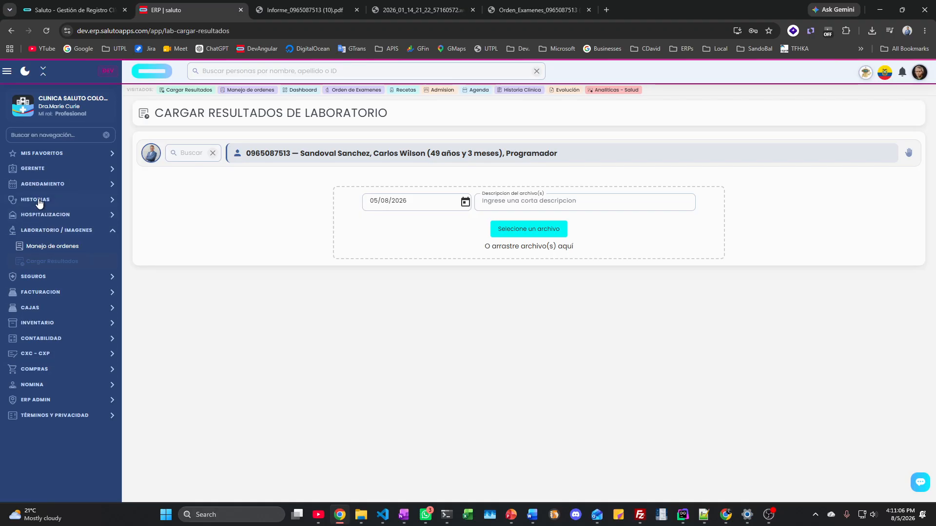
click(44, 232)
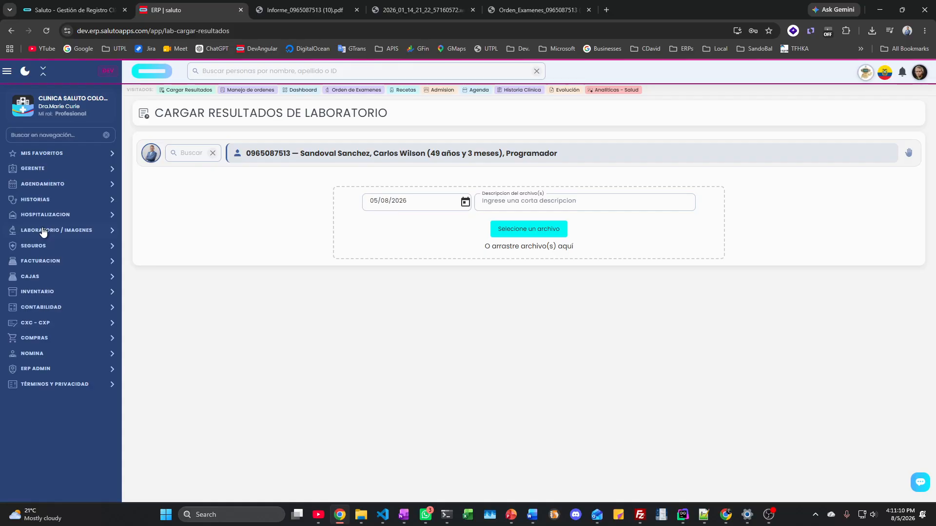
click(43, 248)
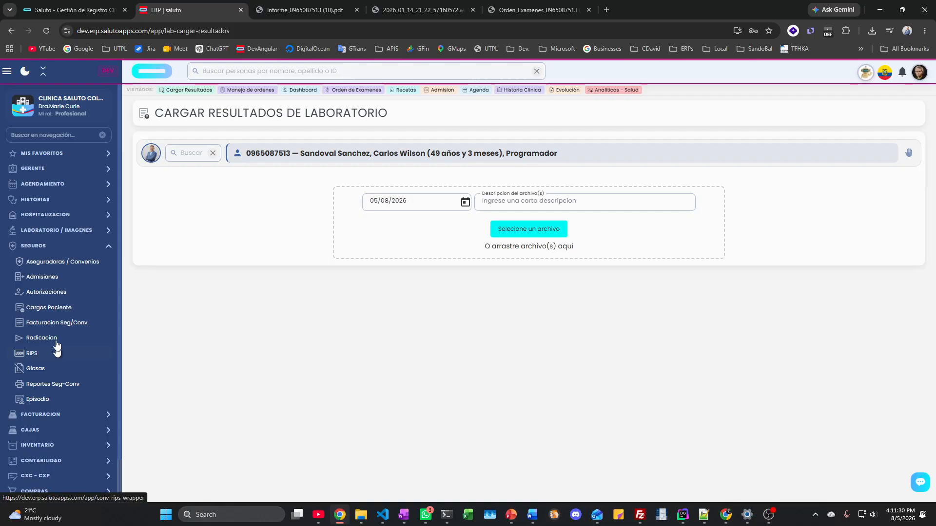
Step: Open SANITAS's SAN-2026-001 Tarifas list, showing Consulta medicina general at 49500
click(54, 263)
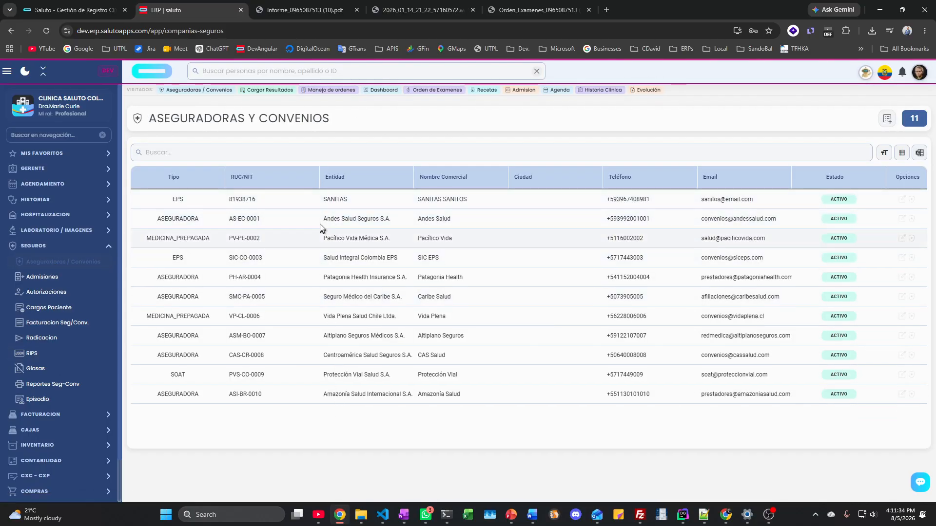
double_click(331, 199)
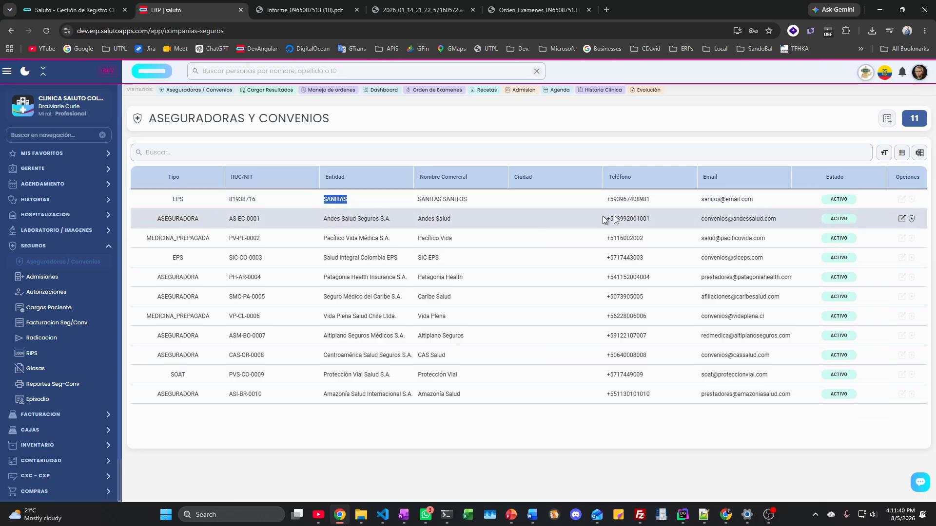
click(912, 200)
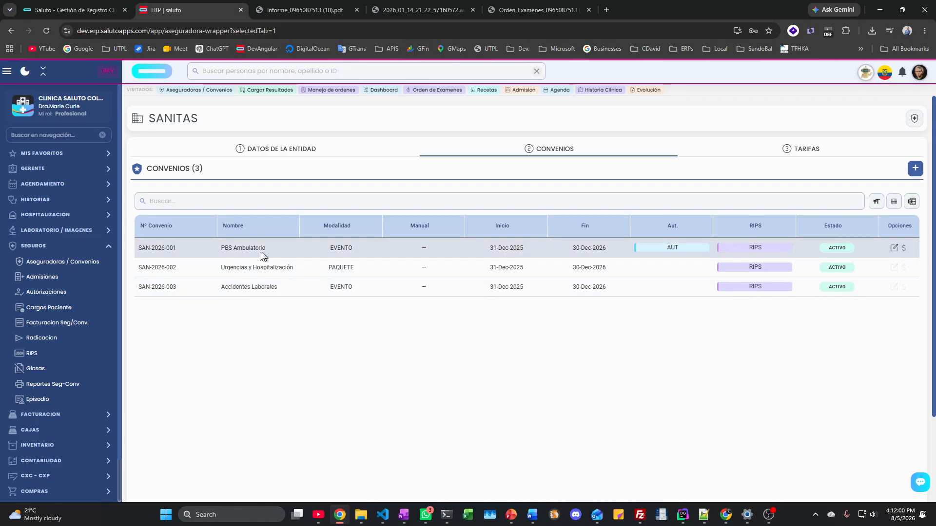
click(904, 248)
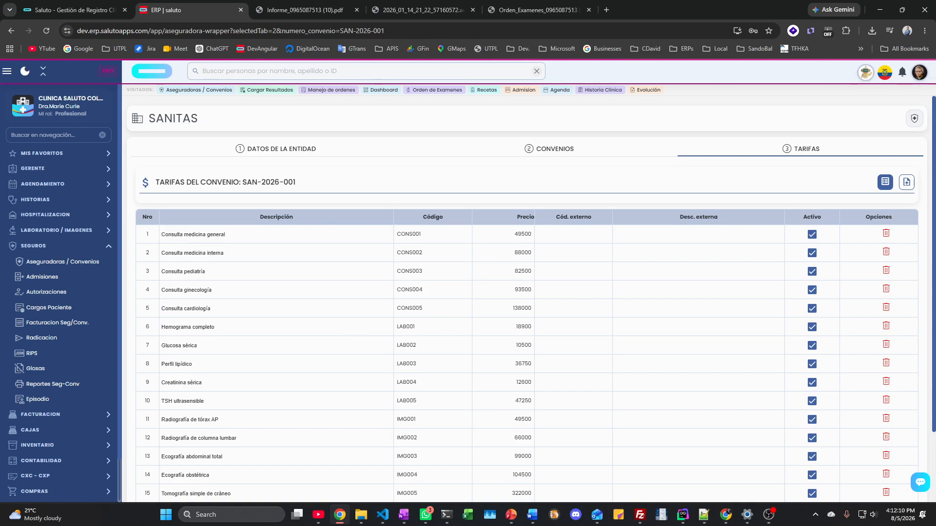
Step: Show the CSV drop zone for importing tariffs into agreement SAN-2026-001
scroll(385, 482, down, 2)
scroll(385, 483, up, 2)
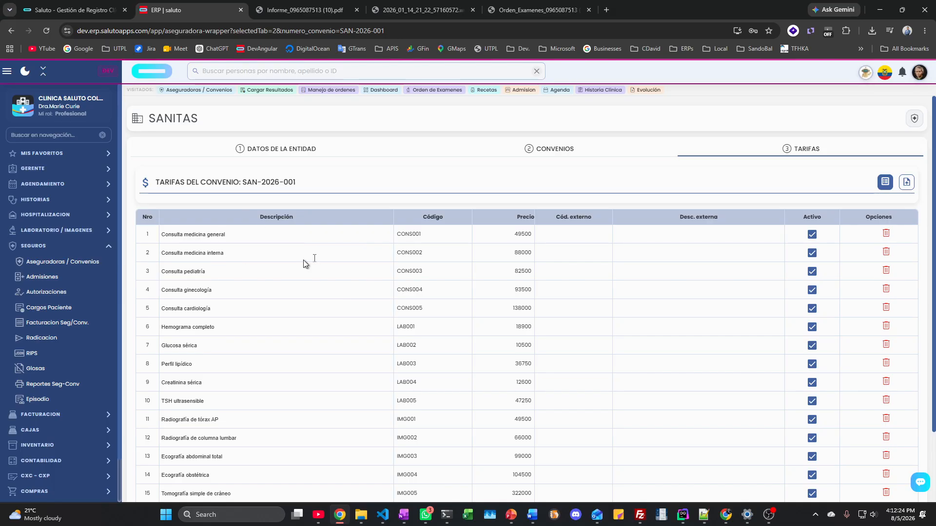
click(906, 183)
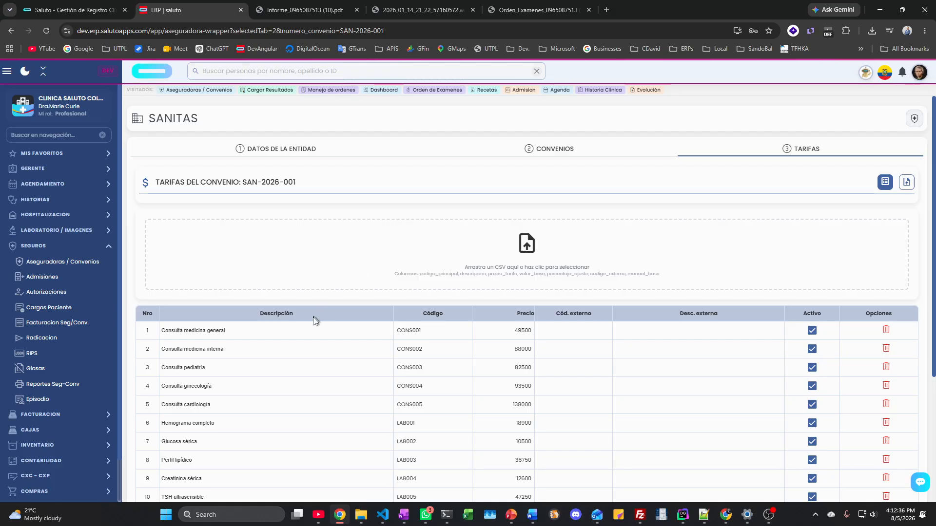
Step: Scroll the tariff table, then return to the Aseguradoras y Convenios list
scroll(314, 317, down, 2)
scroll(313, 318, down, 3)
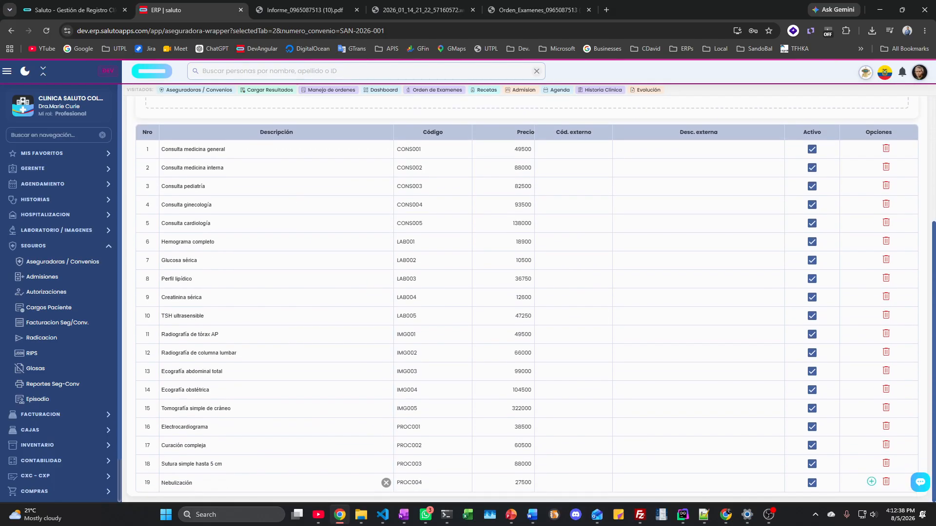
scroll(314, 317, up, 5)
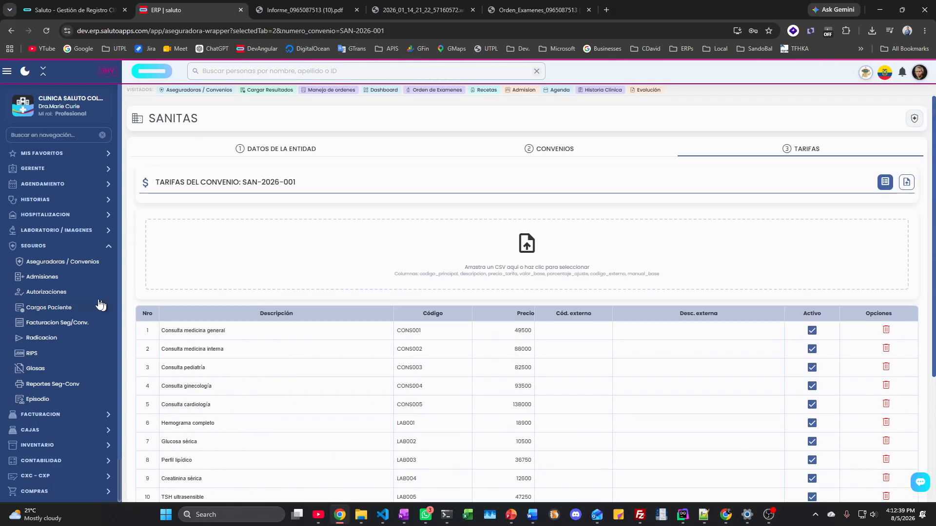
click(74, 264)
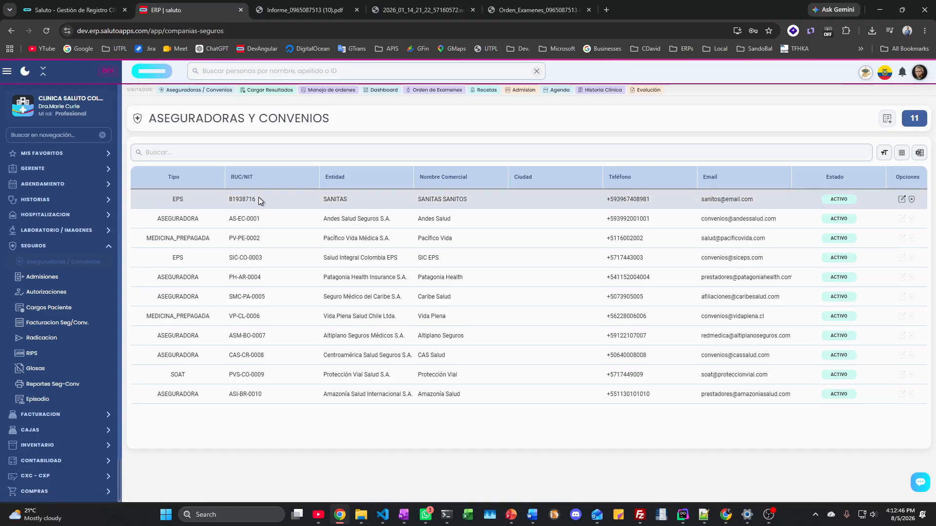
Step: Reopen SAN-2026-001's tariff table without the CSV area, then go to the Admisiones list
click(912, 200)
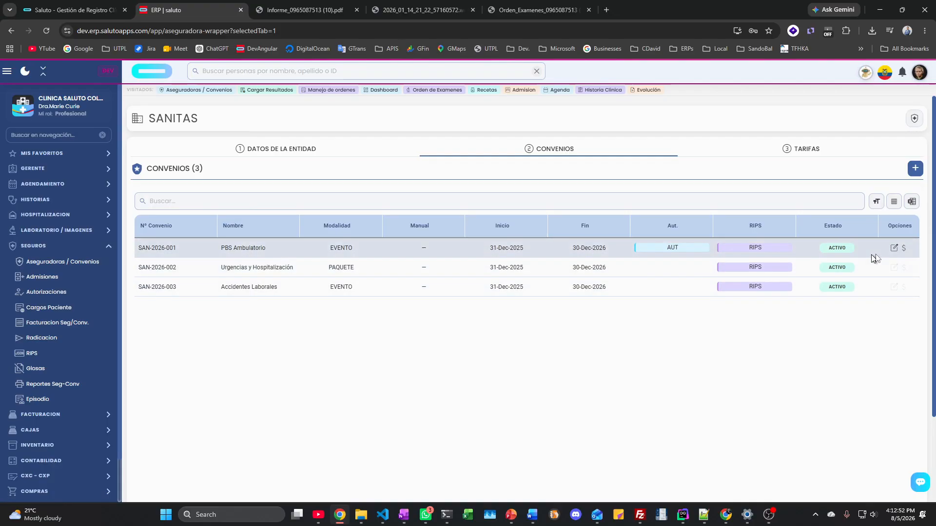
click(903, 248)
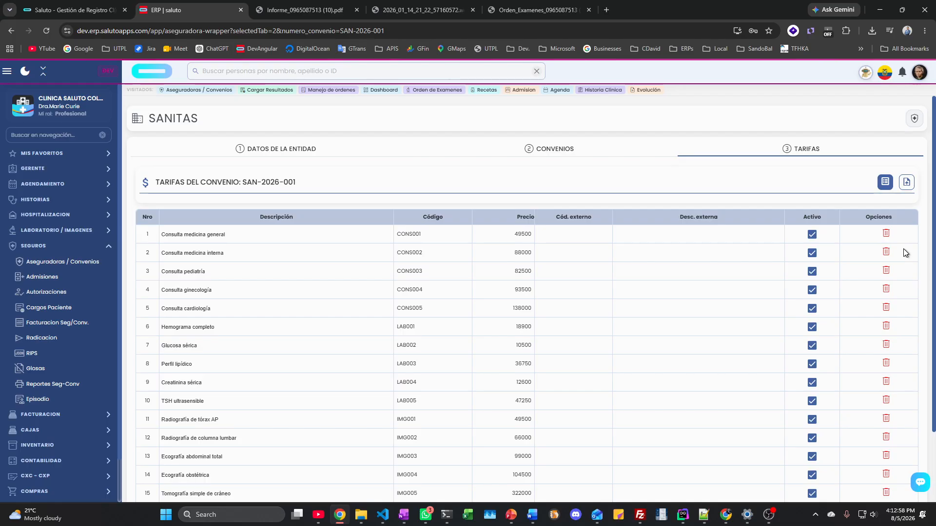
click(50, 279)
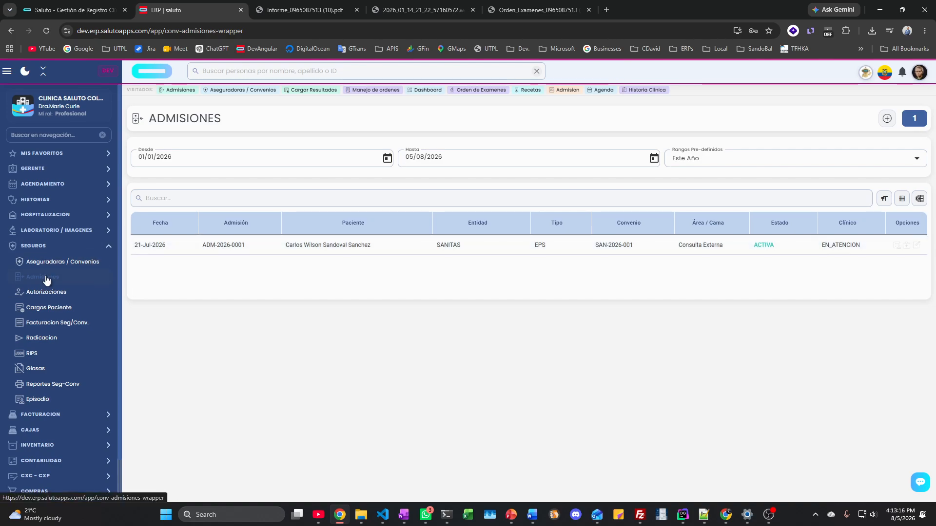
Step: Start a Nueva Admisión as AMBULATORIA dated 05/08/2026, browsing the Área de Servicio and Origen Ingreso choices
click(886, 120)
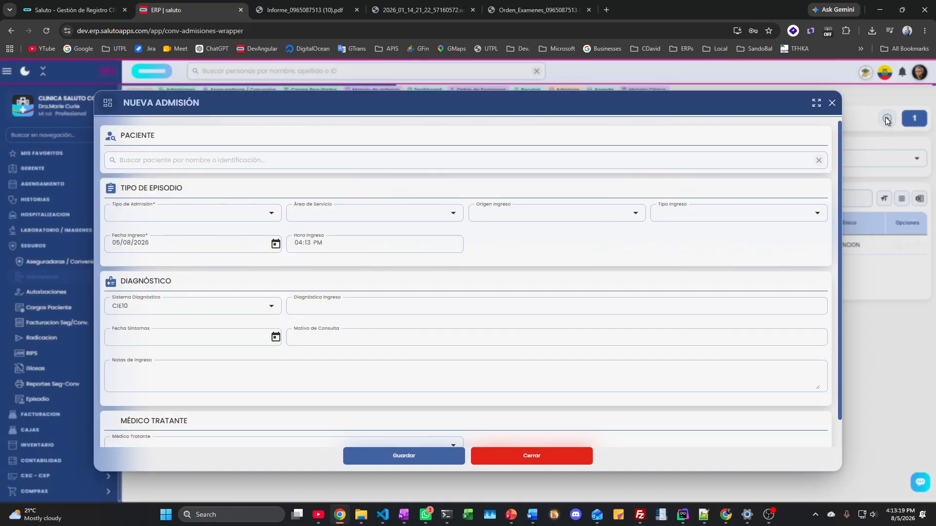
click(185, 219)
click(185, 219)
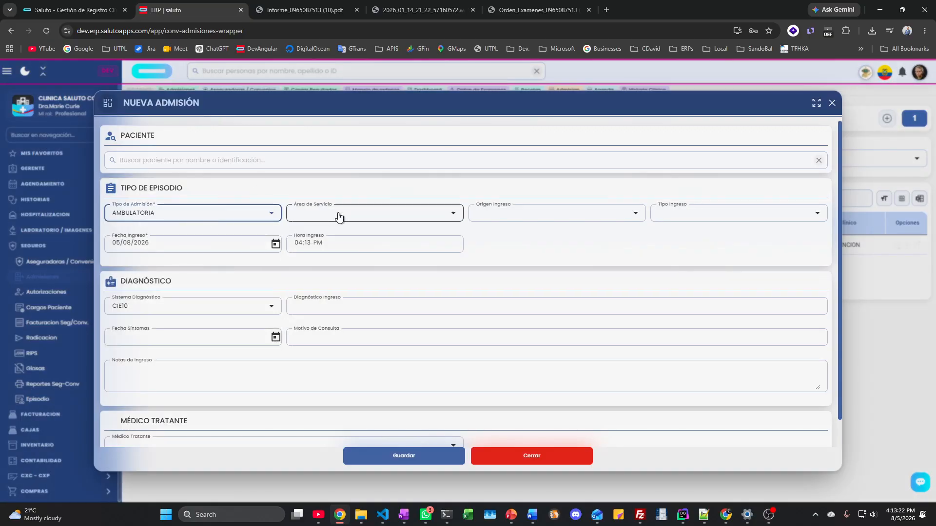
click(338, 215)
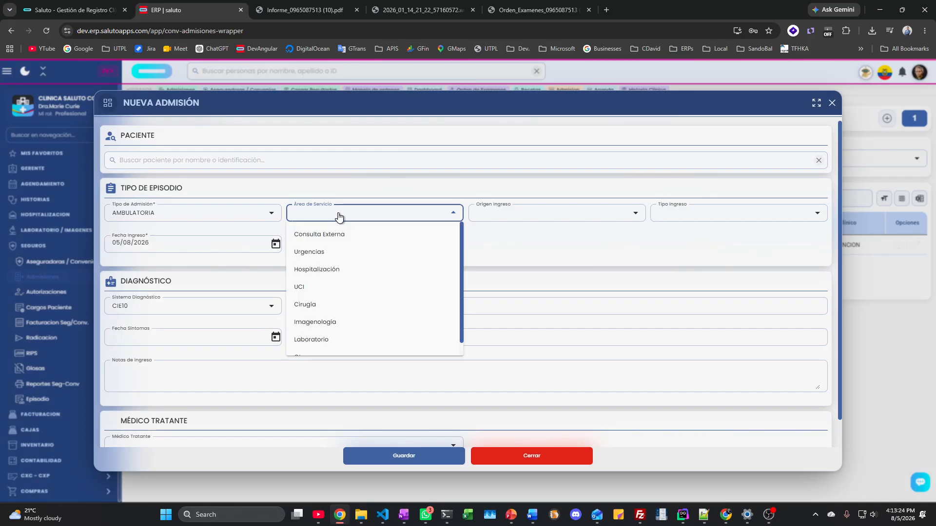
click(338, 216)
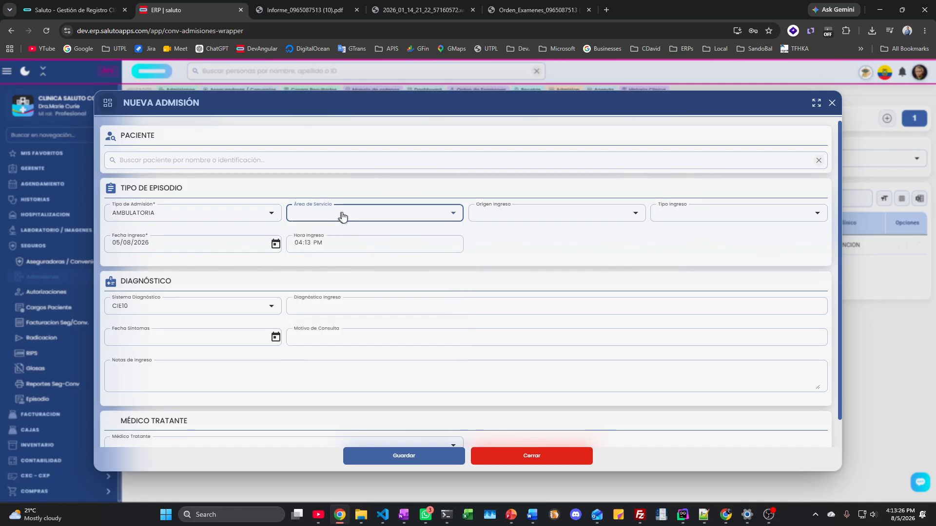
click(518, 218)
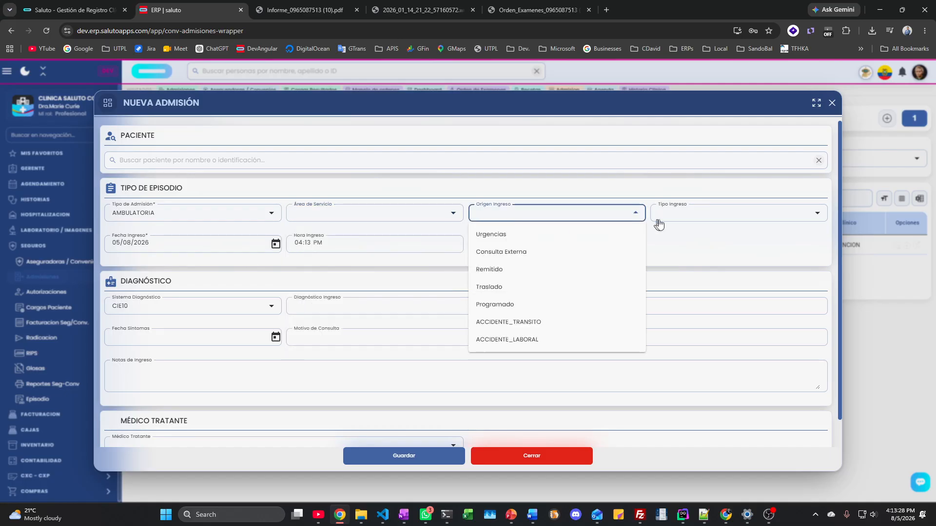
click(696, 218)
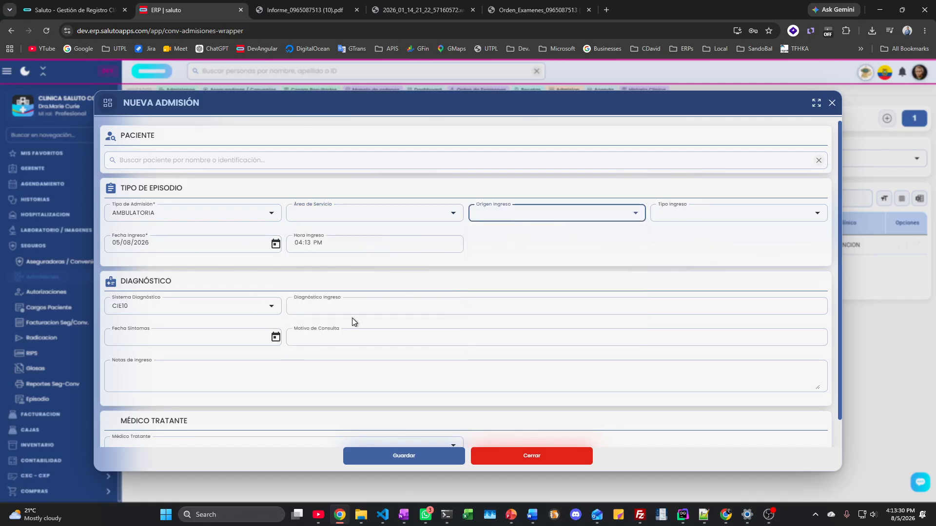
scroll(241, 351, down, 1)
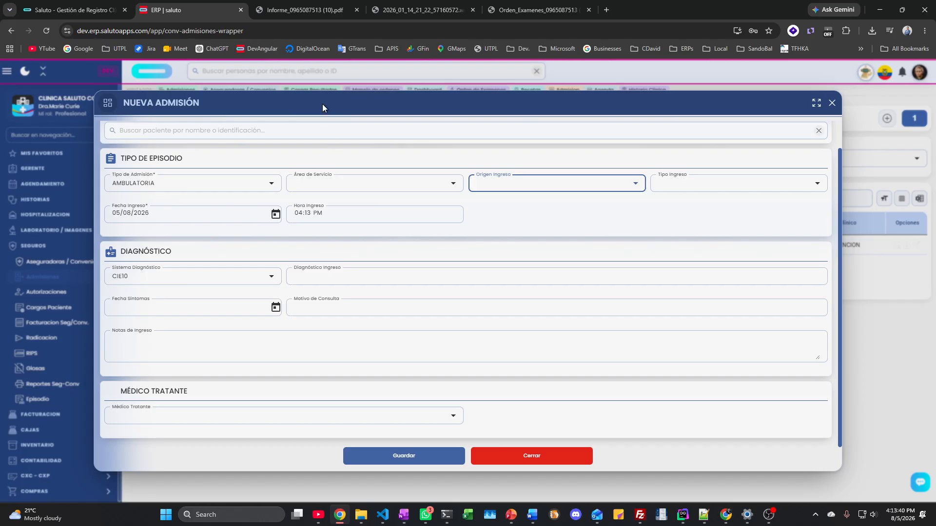
click(510, 183)
click(518, 292)
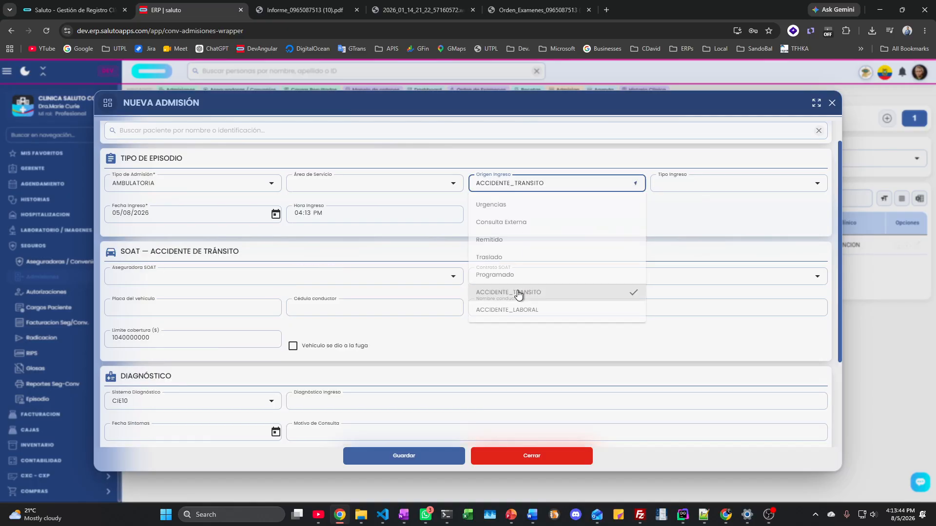
scroll(488, 283, down, 3)
scroll(180, 289, up, 2)
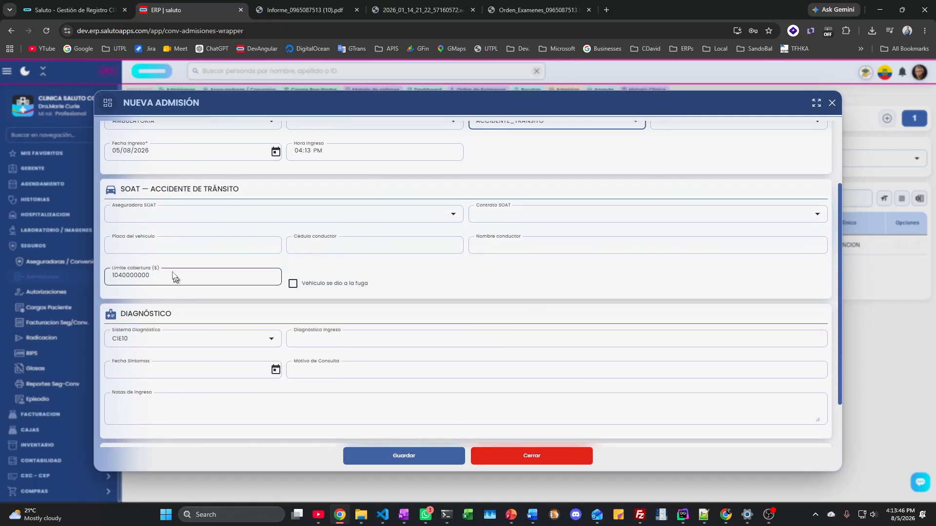
click(142, 255)
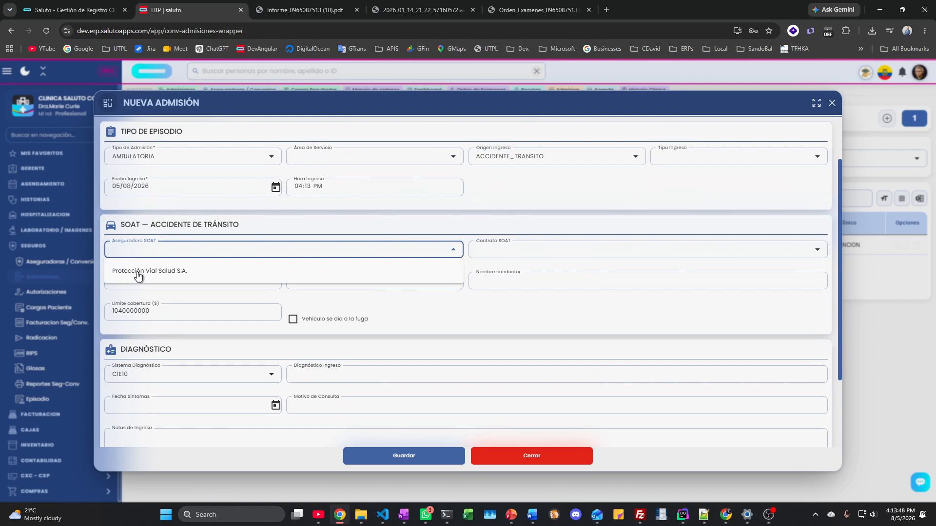
click(509, 253)
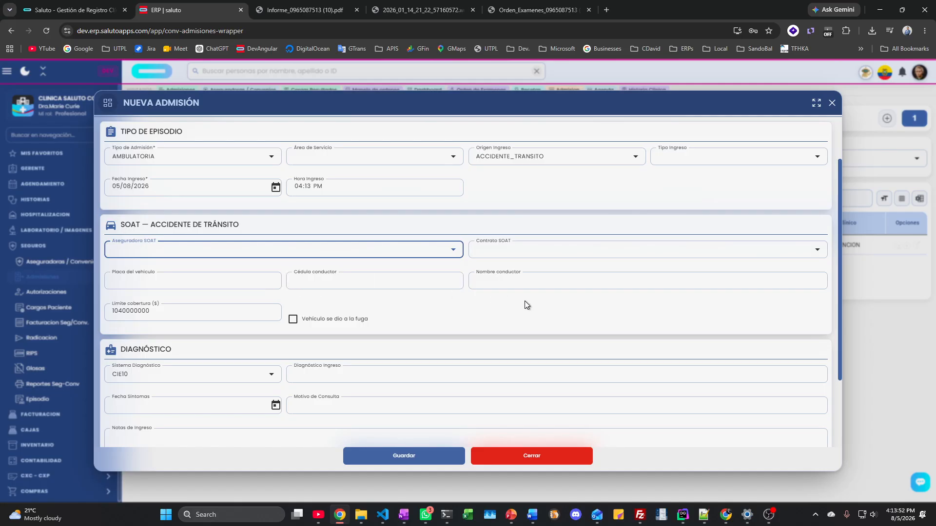
click(293, 320)
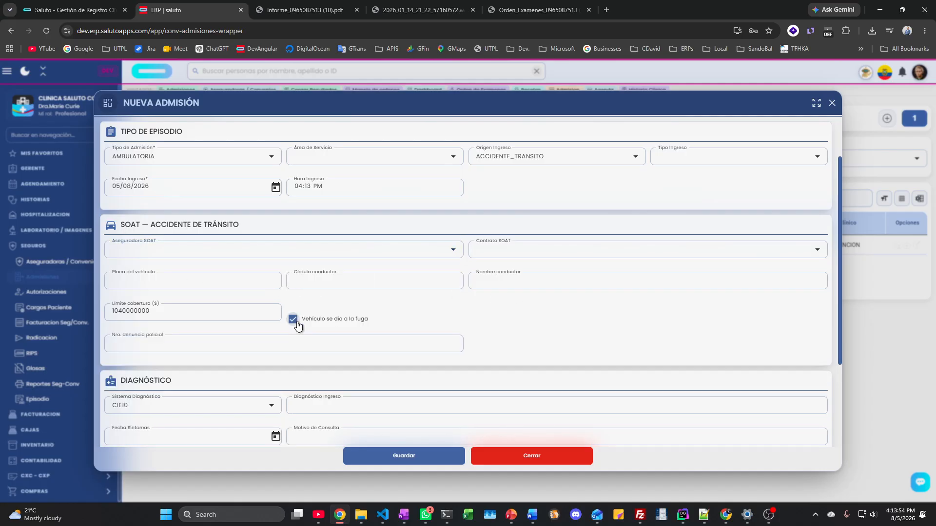
click(293, 319)
click(293, 320)
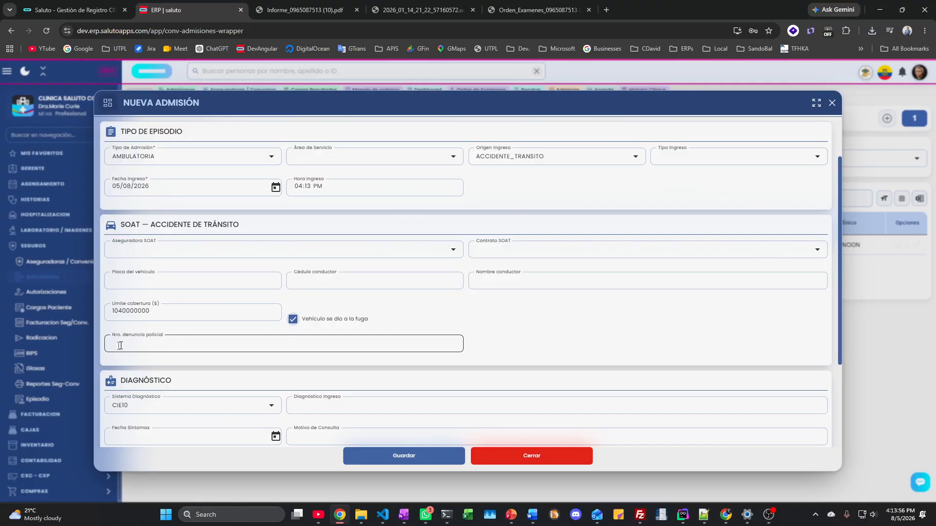
click(293, 319)
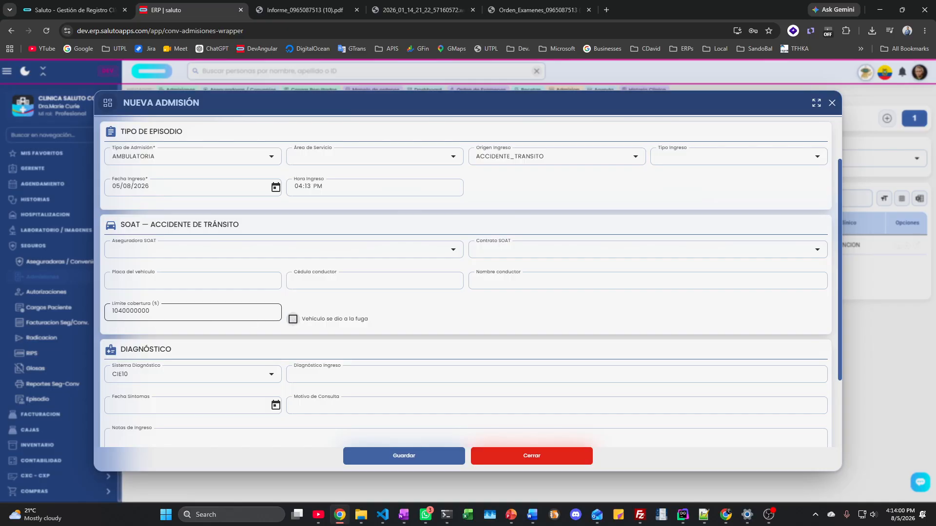
double_click(117, 313)
scroll(536, 314, up, 1)
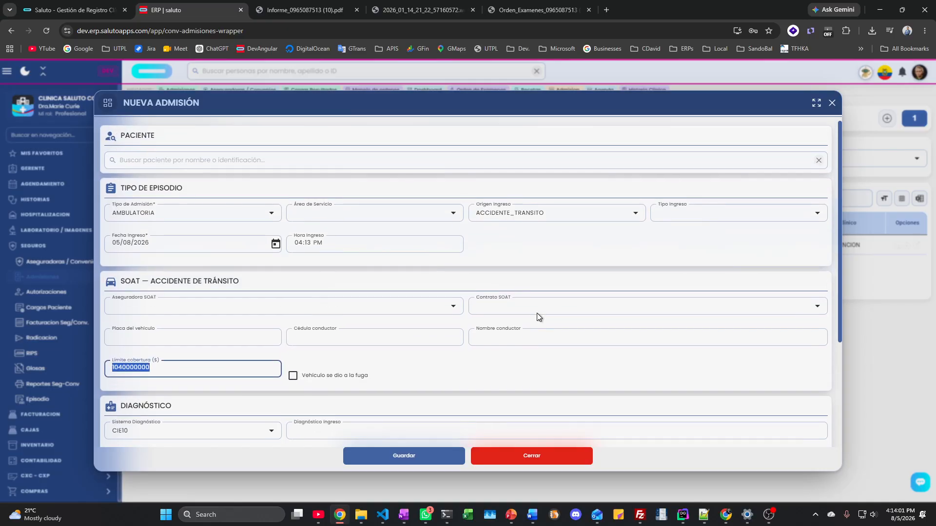
click(547, 218)
Step: Set Origen Ingreso to ACCIDENTE_LABORAL and review the ARL workplace-accident section
click(521, 342)
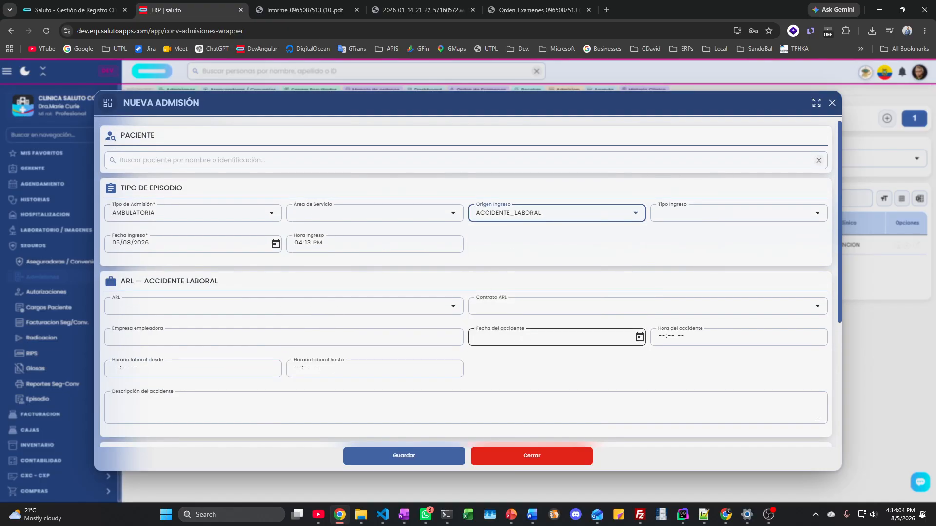
click(128, 309)
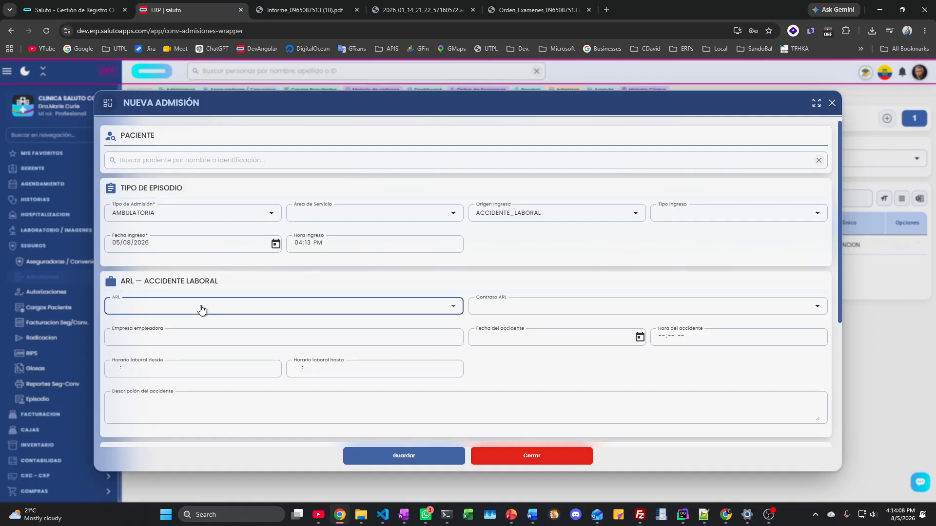
click(575, 372)
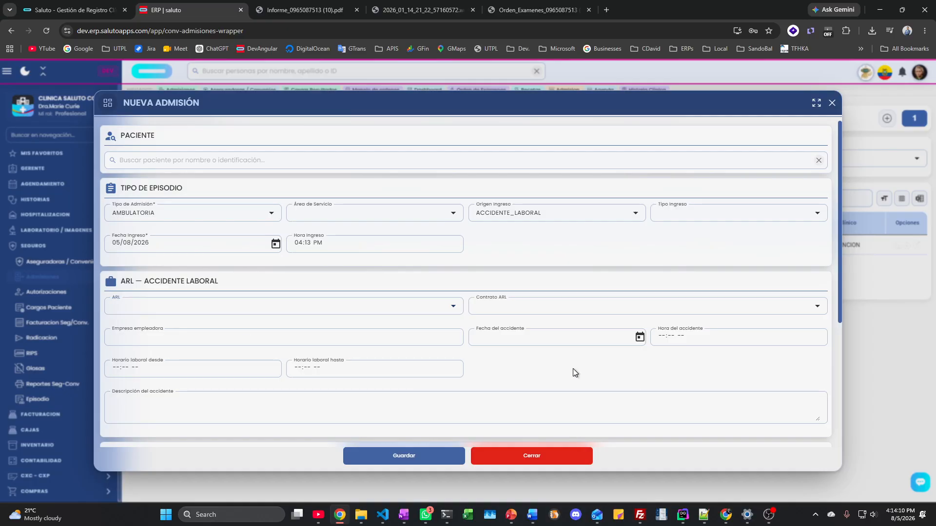
scroll(573, 370, down, 4)
scroll(573, 369, up, 3)
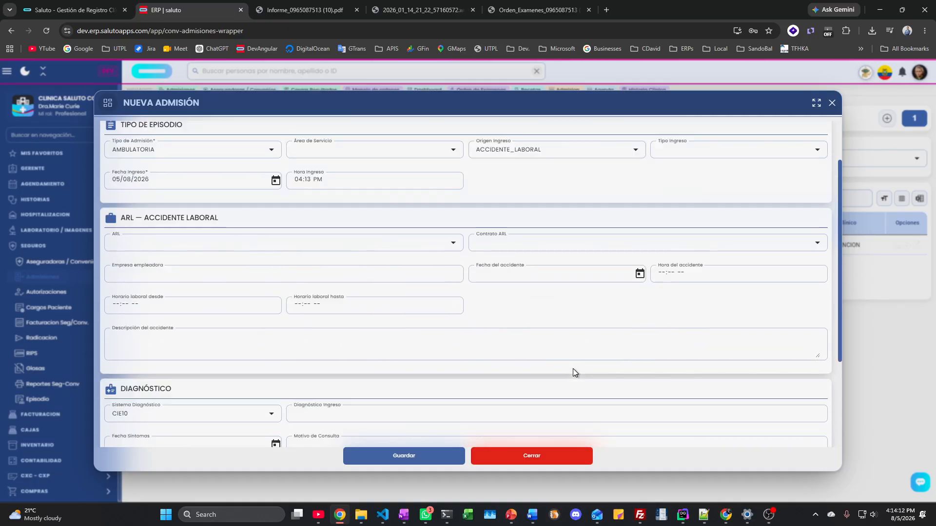
scroll(574, 369, down, 3)
scroll(572, 368, up, 4)
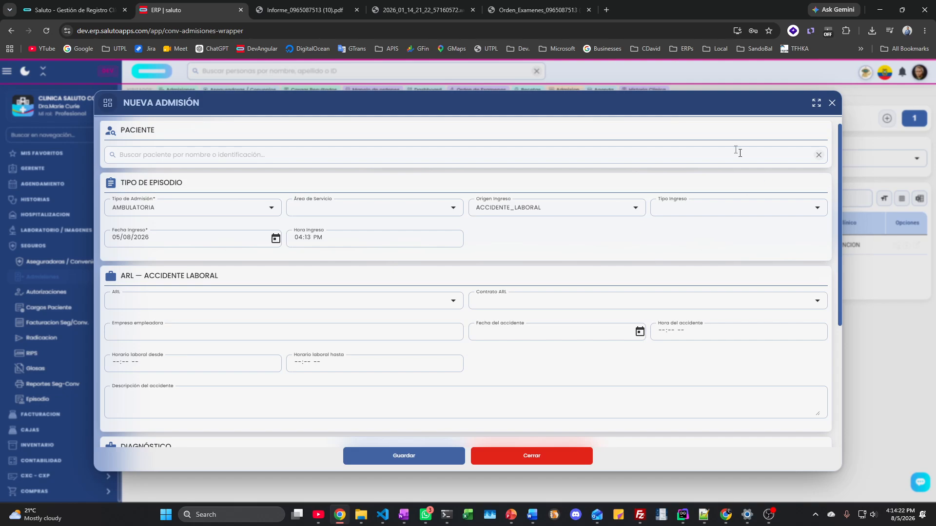
mouse_move(598, 111)
mouse_down()
mouse_move(632, 106)
mouse_move(595, 107)
mouse_up()
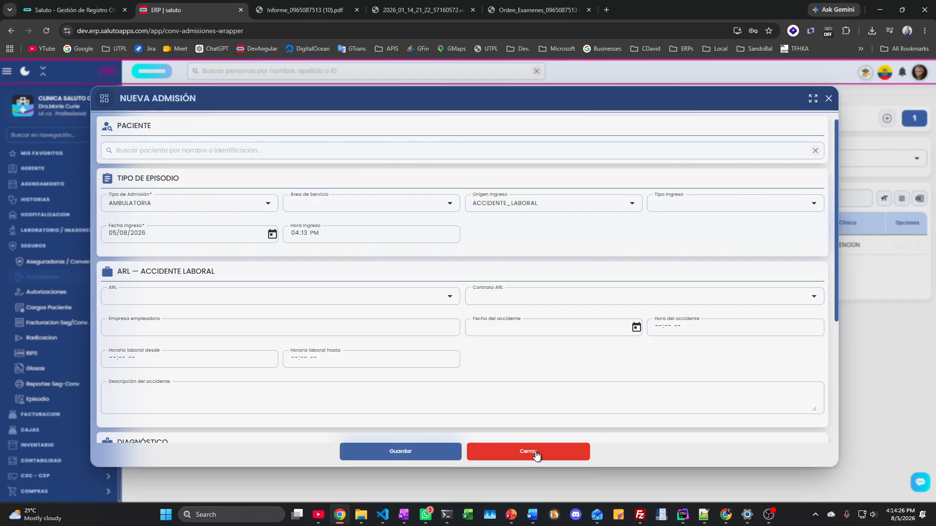
Step: Choose the clinic's doctor as the admission's Médico Tratante
scroll(251, 390, down, 4)
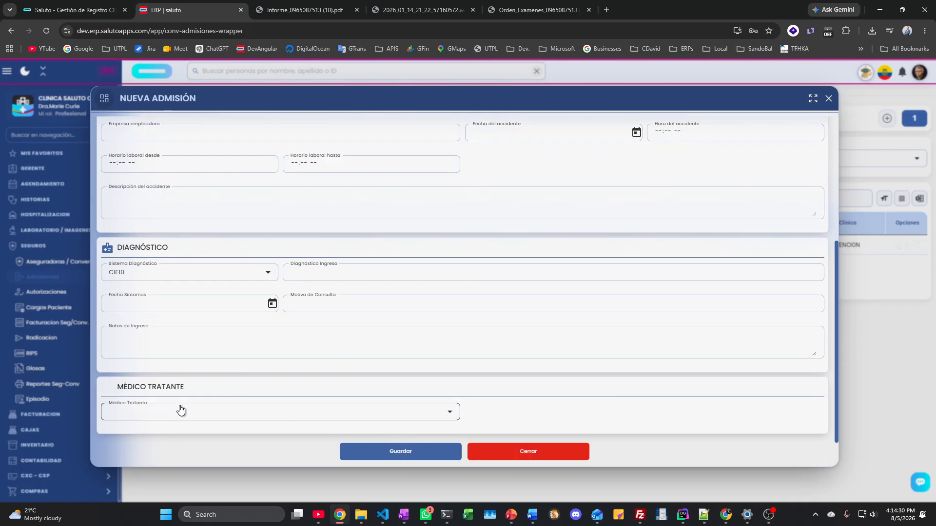
click(265, 420)
click(156, 306)
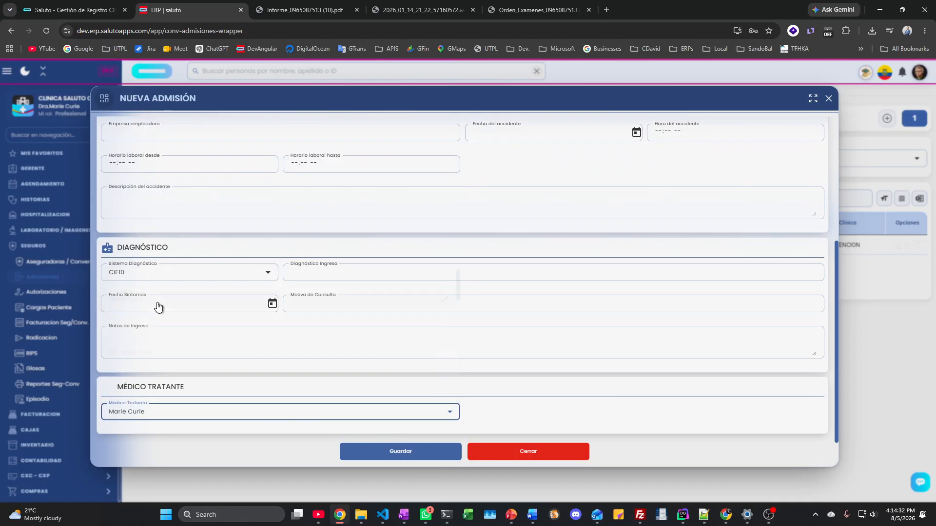
scroll(321, 305, up, 3)
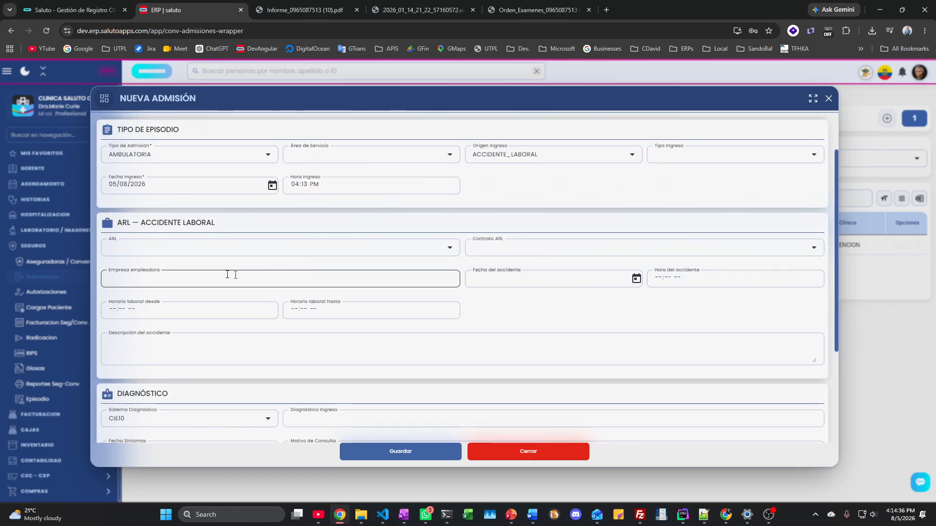
scroll(602, 228, up, 1)
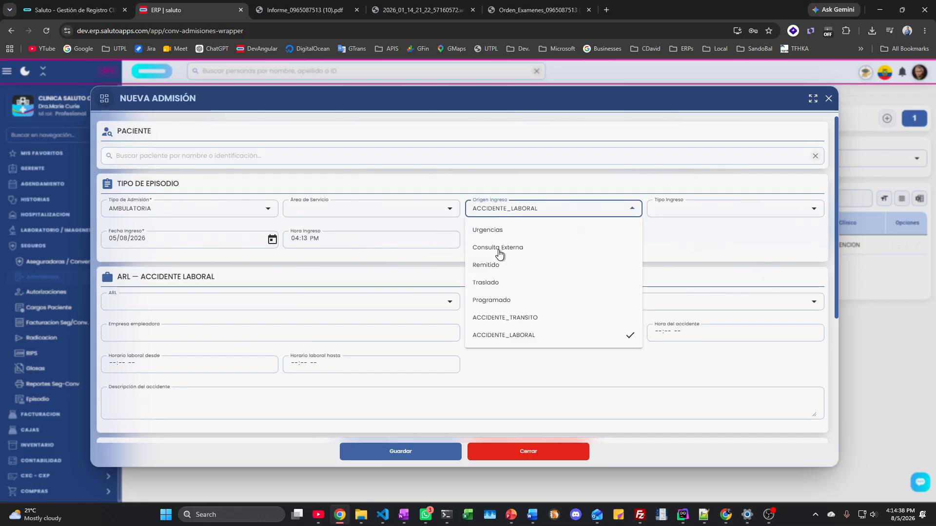
Step: Set Origen Ingreso to Programado, then close the Nueva Admisión form without saving
click(502, 302)
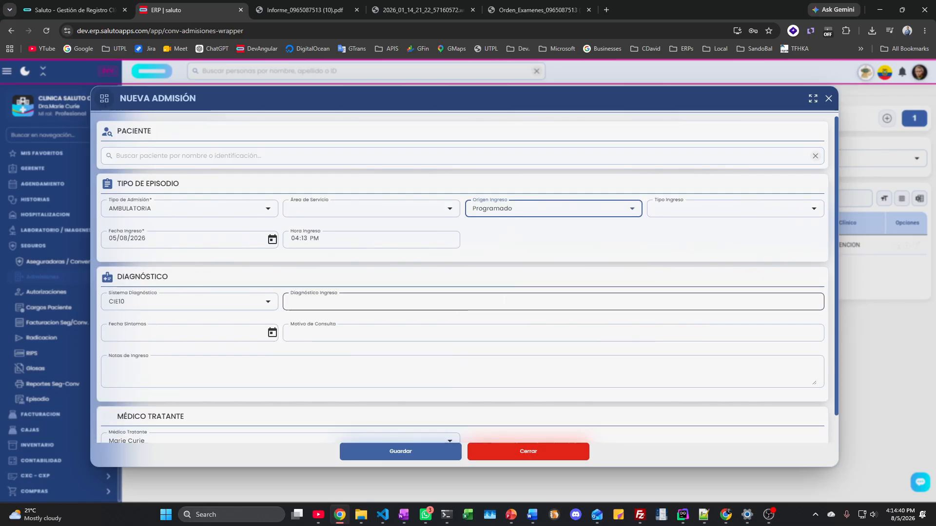
scroll(381, 340, down, 1)
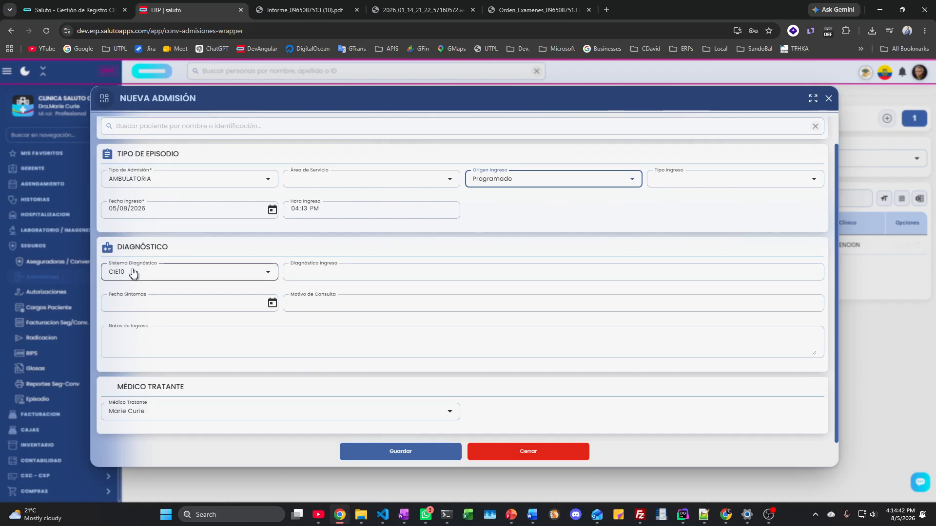
scroll(363, 306, up, 1)
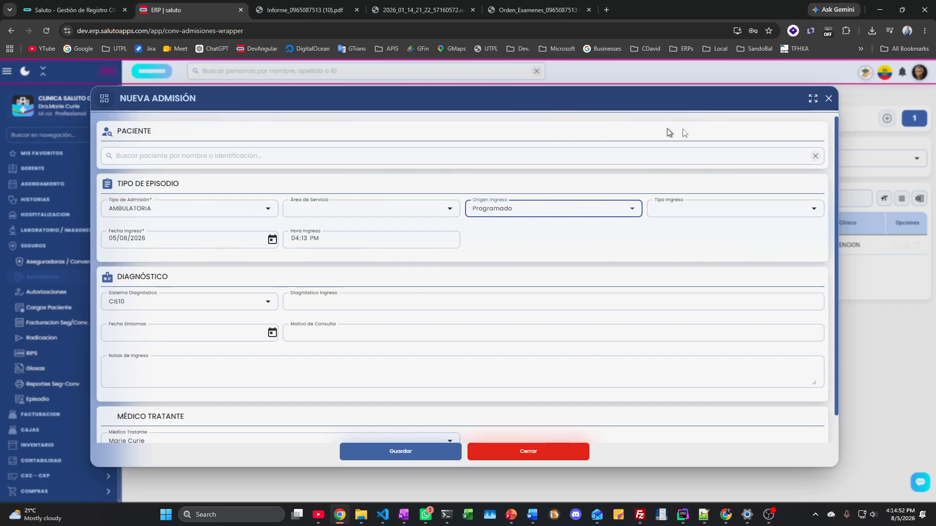
click(827, 99)
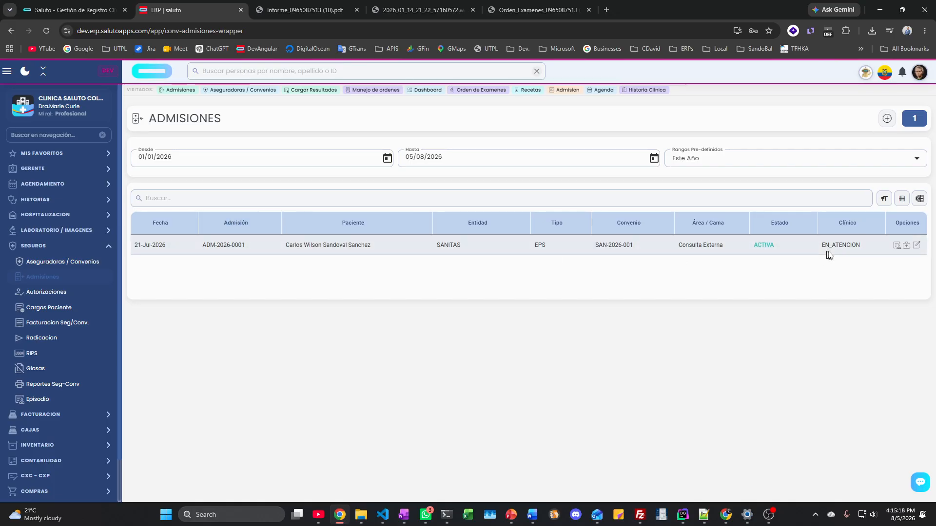
click(907, 246)
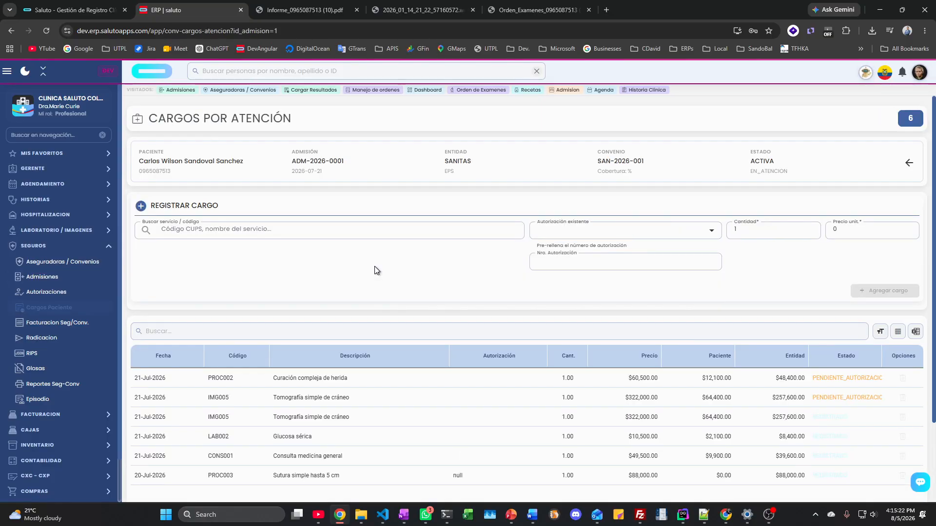
click(243, 233)
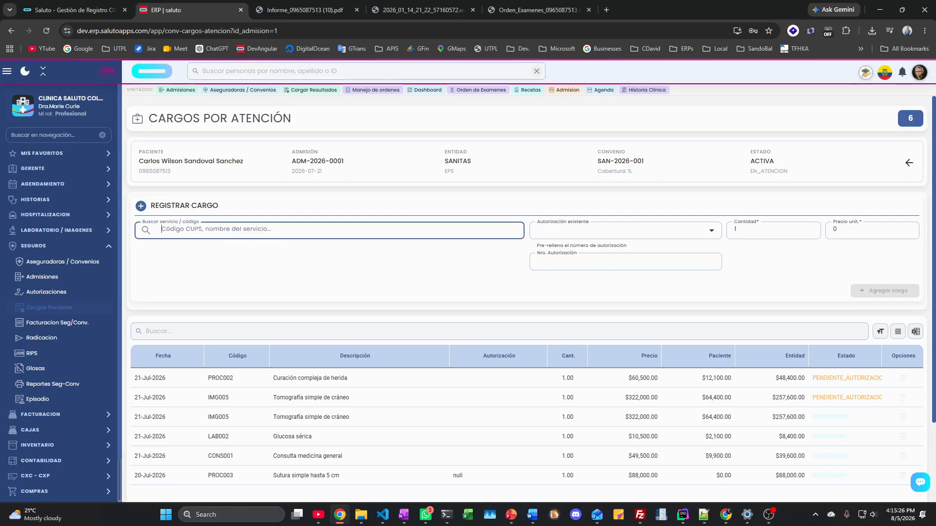
scroll(202, 232, down, 3)
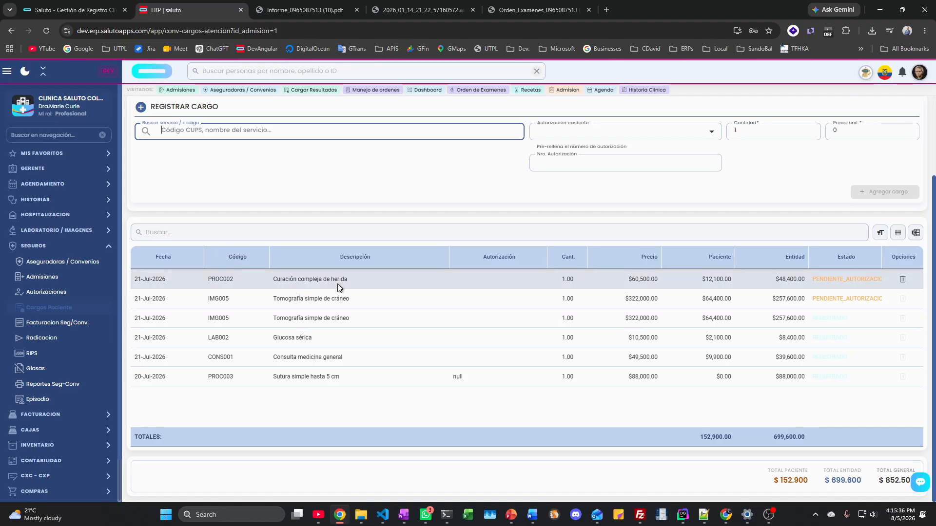
scroll(337, 284, up, 3)
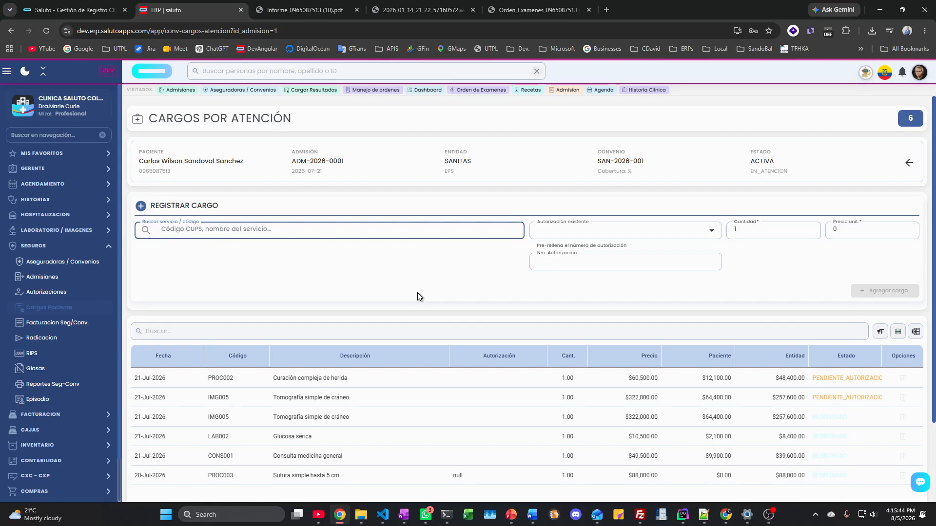
click(570, 232)
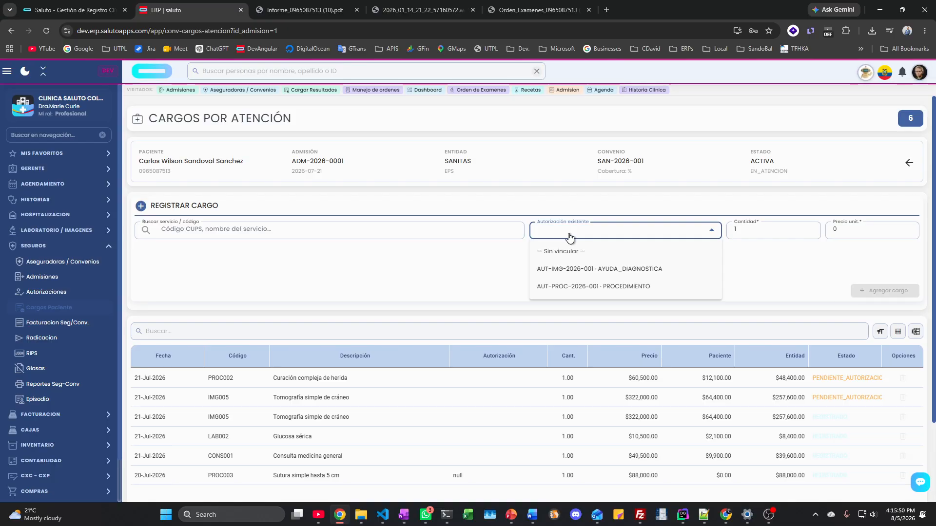
click(399, 272)
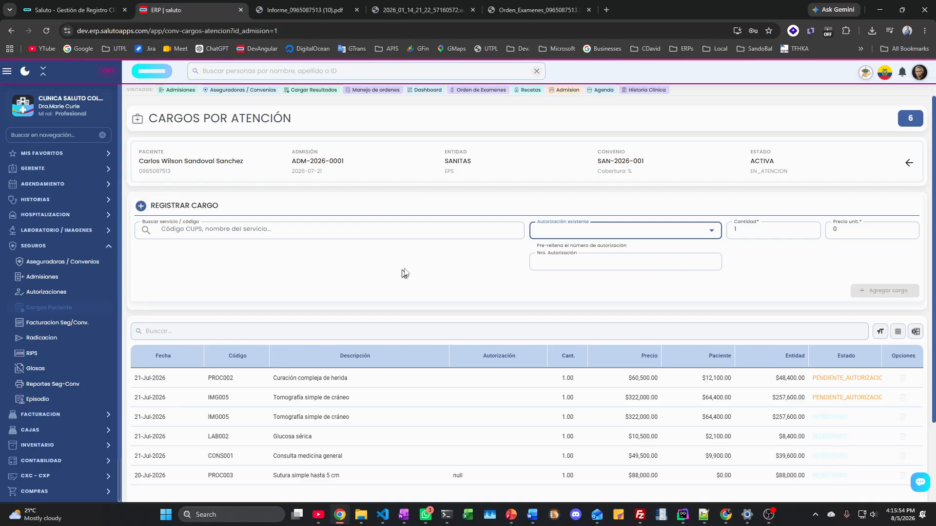
scroll(439, 249, down, 2)
scroll(387, 273, up, 2)
click(909, 163)
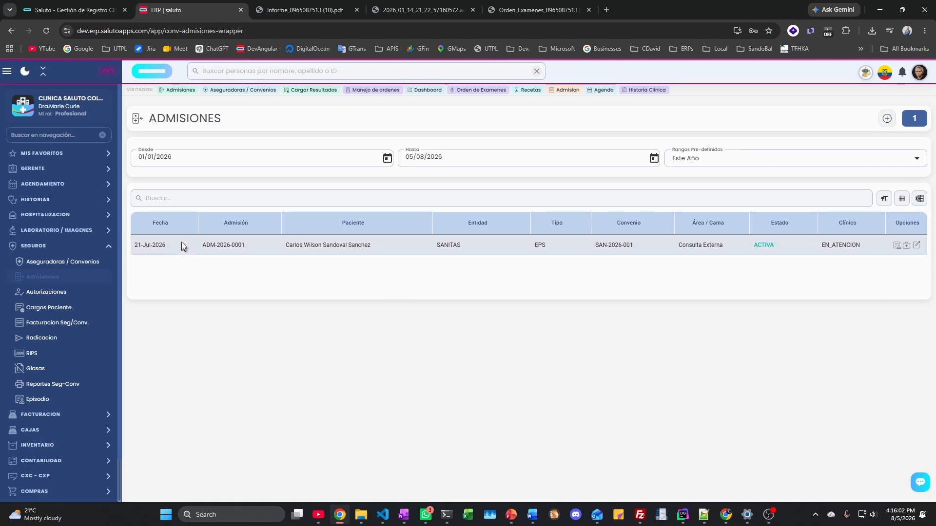
Step: Open ADM-2026-0001's Autorizaciones tab: two charges blocked, two requests SOLICITADA
click(897, 247)
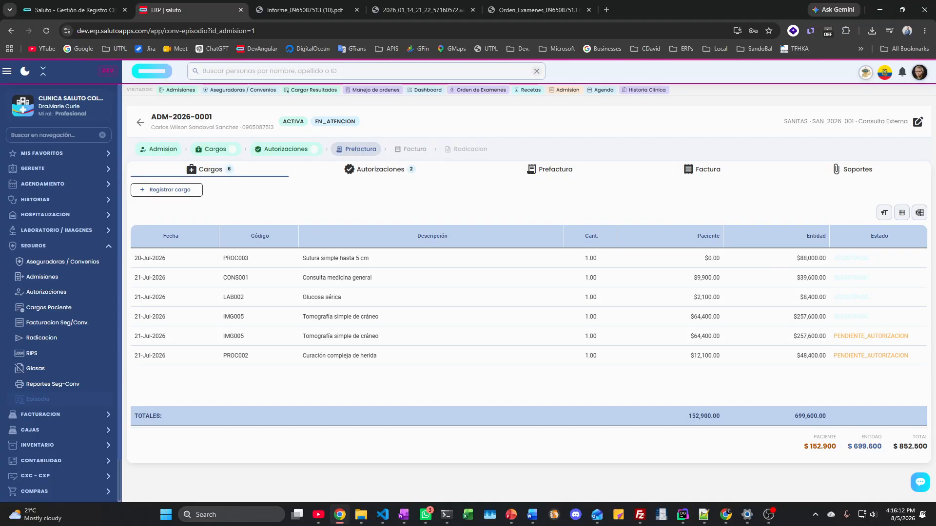
click(165, 193)
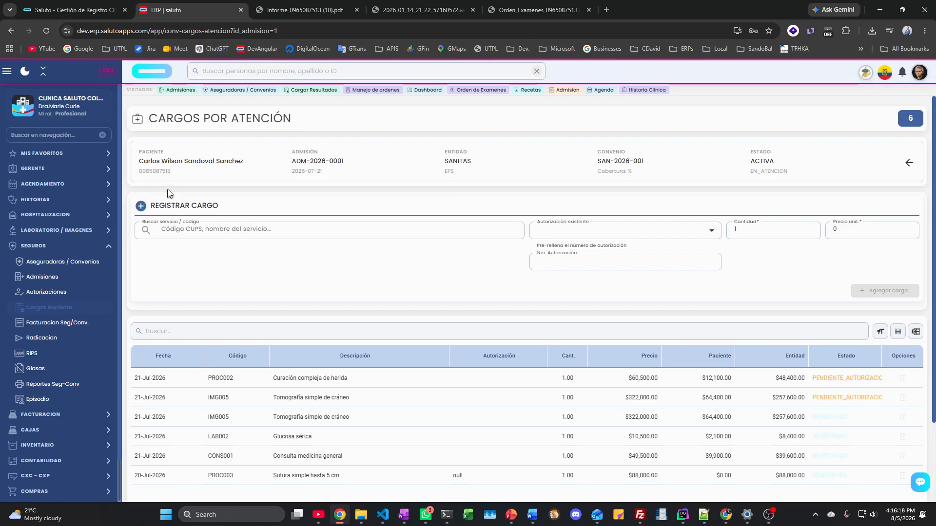
click(909, 163)
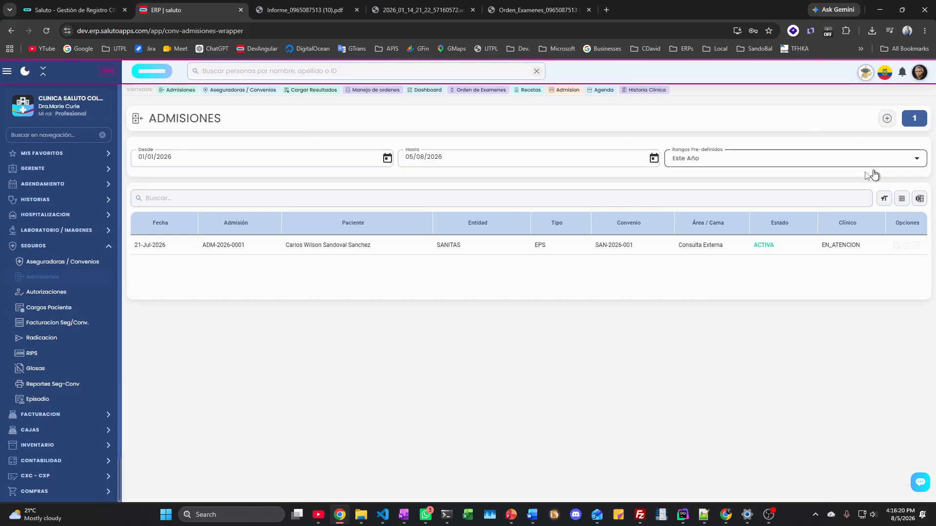
click(906, 246)
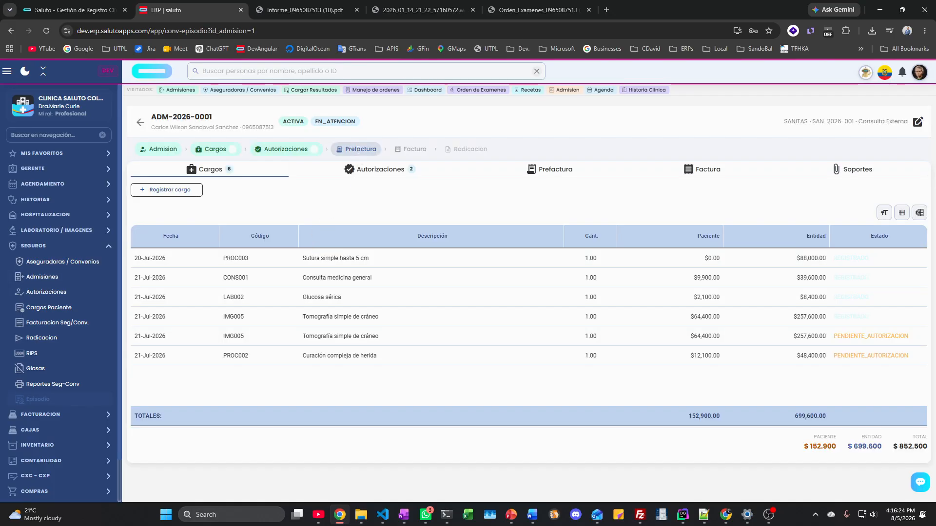
click(370, 168)
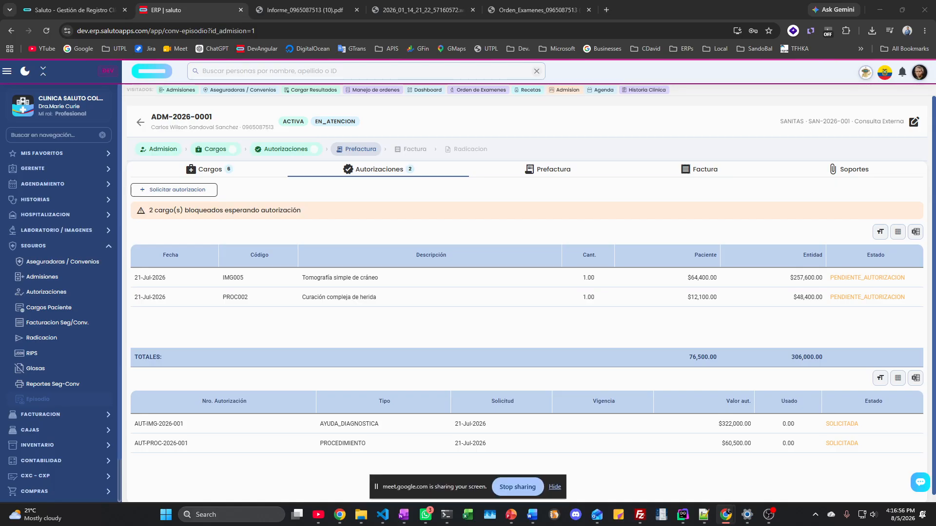
Step: Show ADM-2026-0001's Prefactura tab with four pending charges: $76,400 patient, $393,600 entity
click(554, 487)
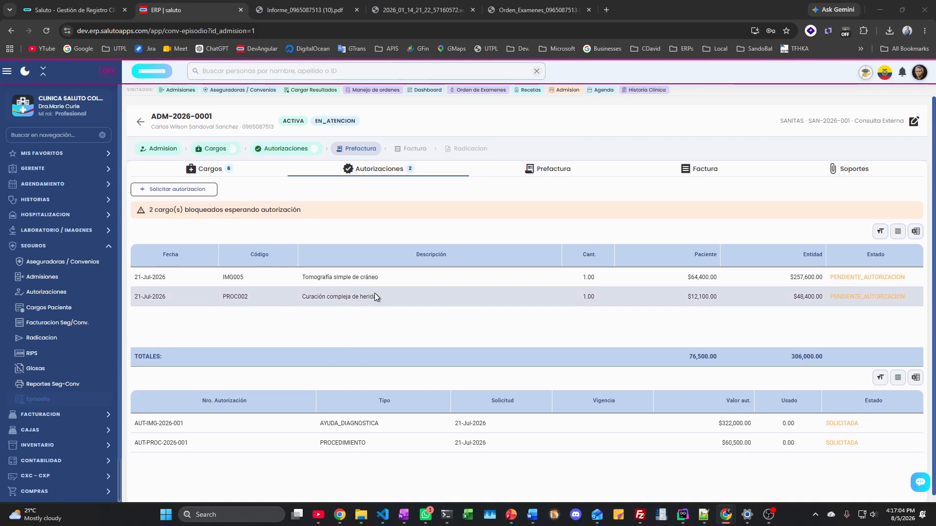
scroll(374, 293, down, 1)
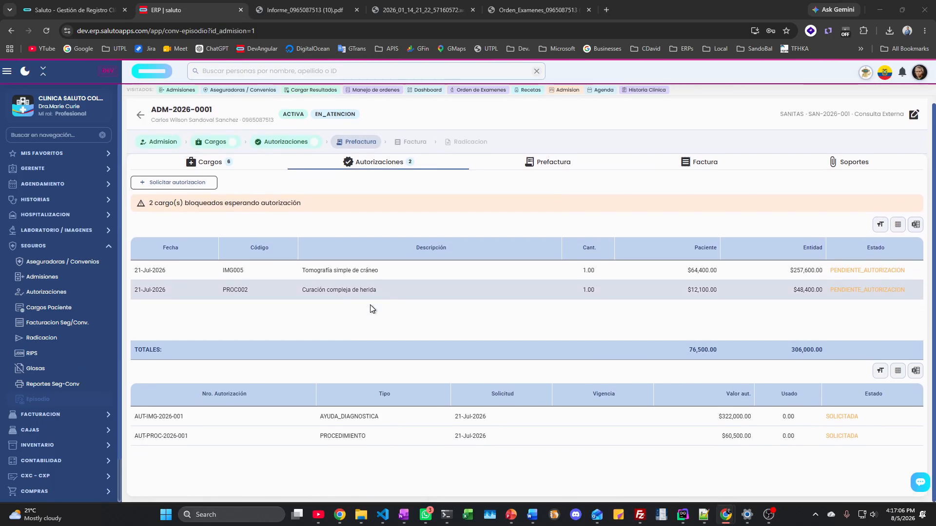
scroll(370, 305, up, 1)
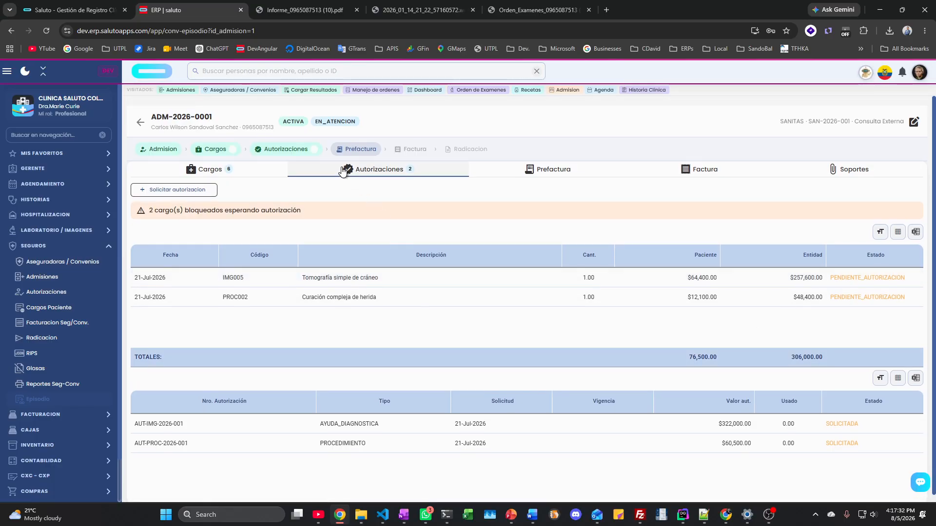
click(568, 174)
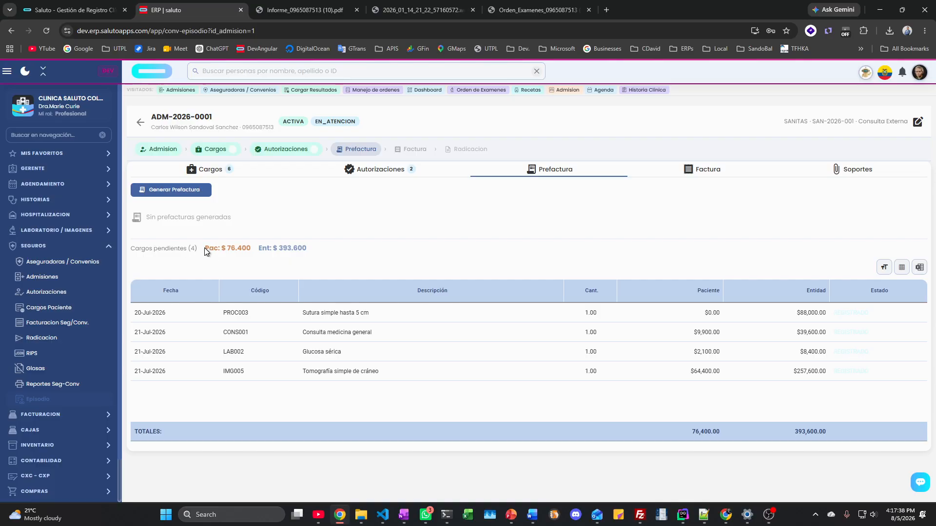
Step: Highlight the patient total, then show the Factura section, which has no invoices issued
drag(204, 248, 308, 248)
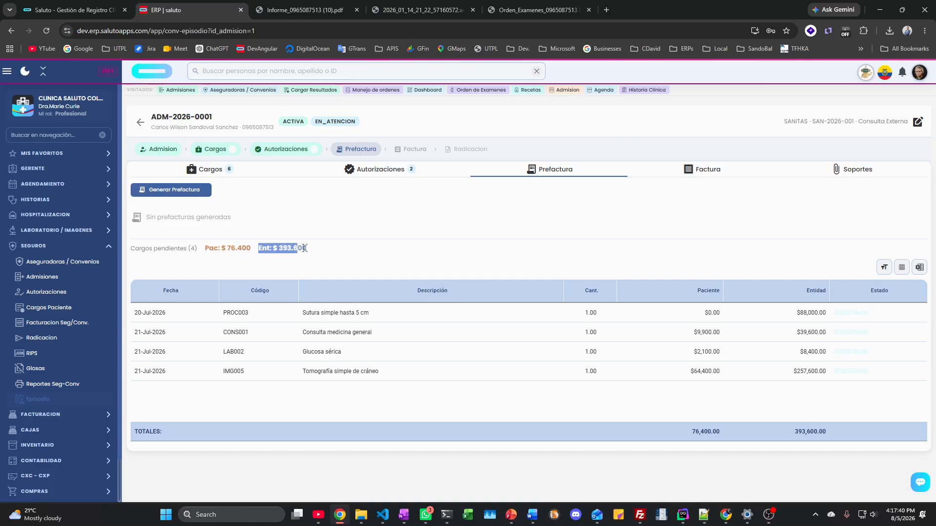
click(337, 256)
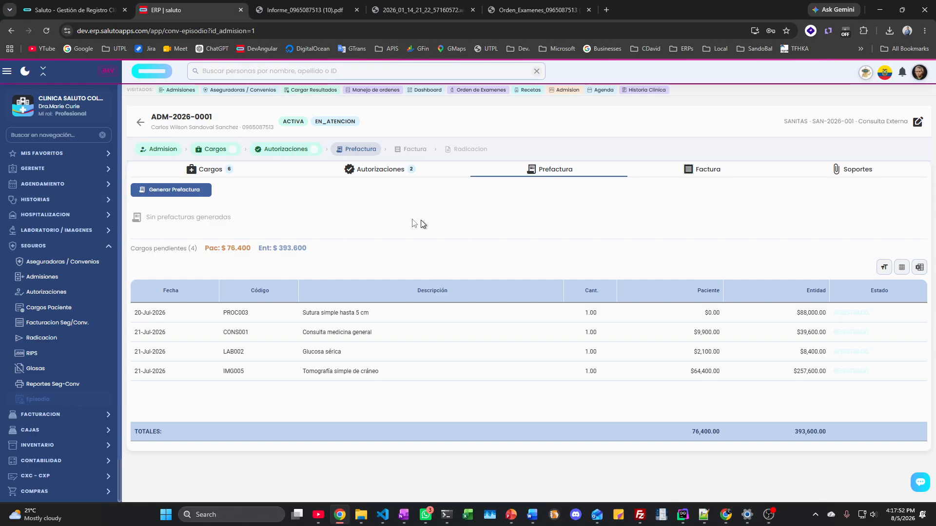
click(715, 171)
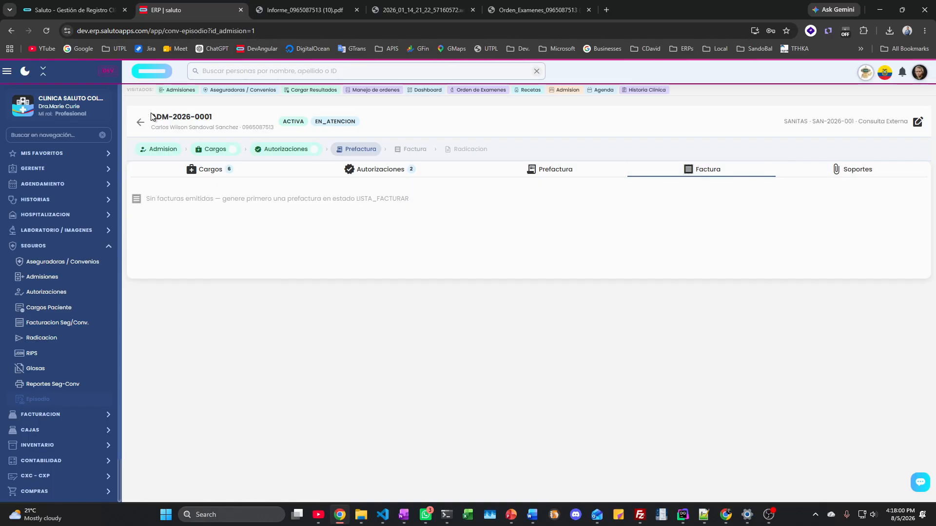
Step: Open ADM-2026-0001's Soportes tab and scroll through the upload area, medical images and PDF files
drag(150, 117, 195, 117)
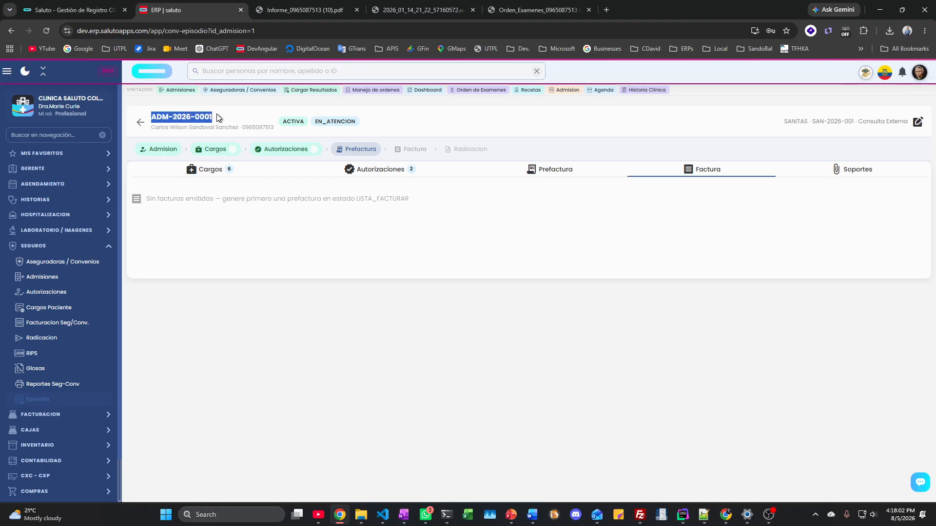
click(837, 172)
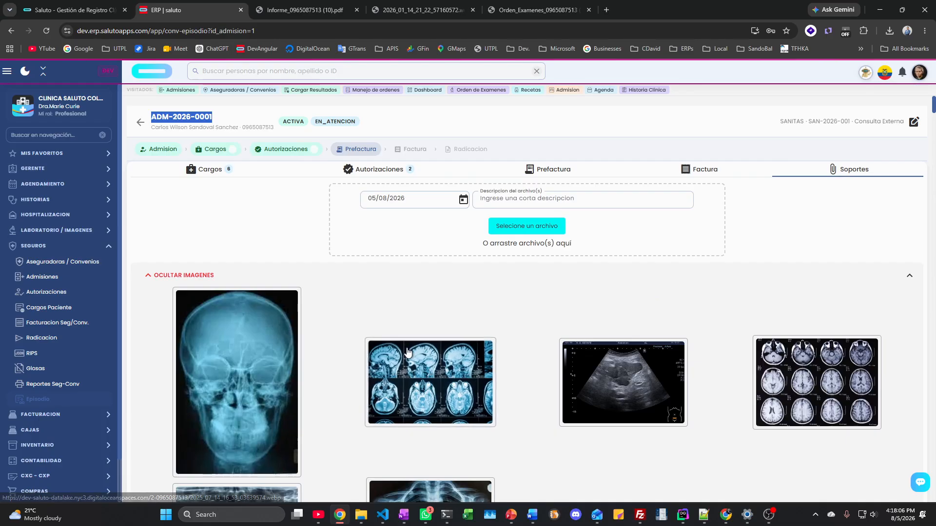
scroll(407, 354, down, 4)
scroll(407, 354, down, 10)
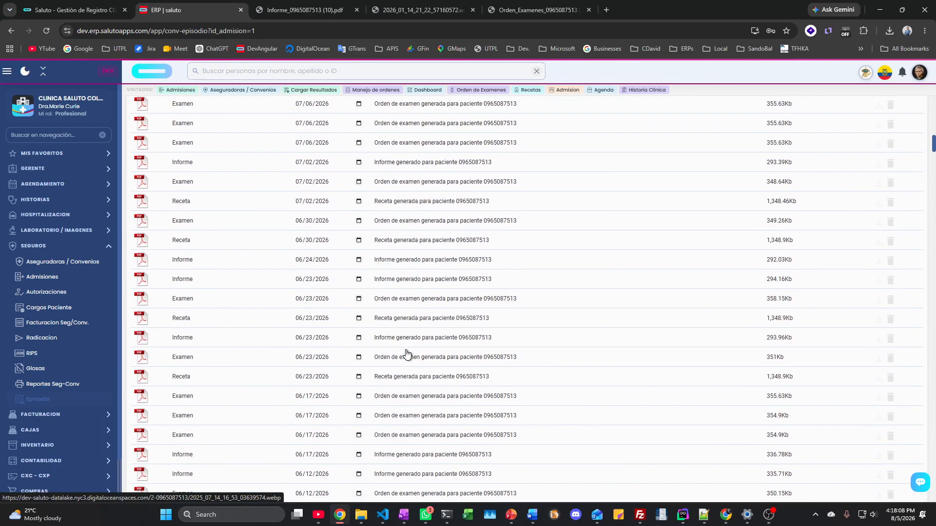
scroll(407, 354, up, 5)
scroll(407, 354, up, 10)
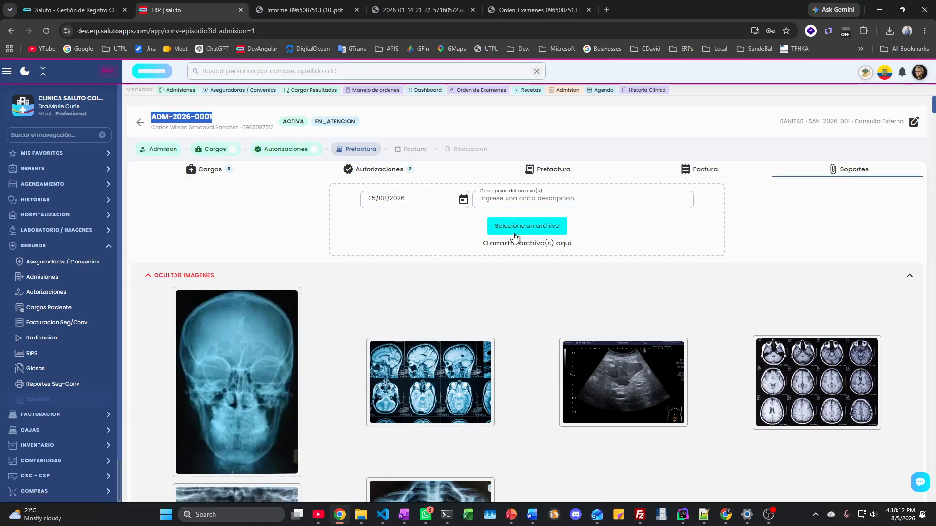
scroll(512, 243, down, 3)
scroll(511, 251, up, 3)
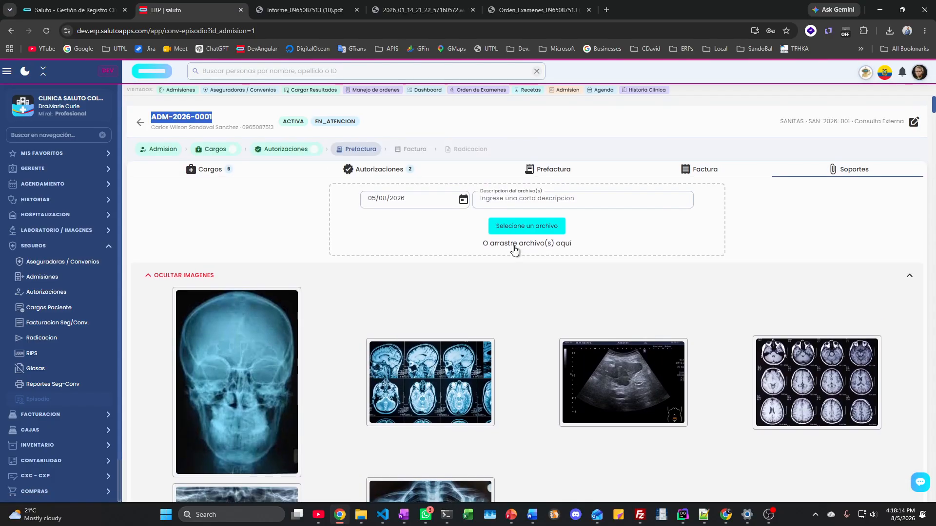
scroll(224, 195, down, 10)
scroll(210, 152, up, 4)
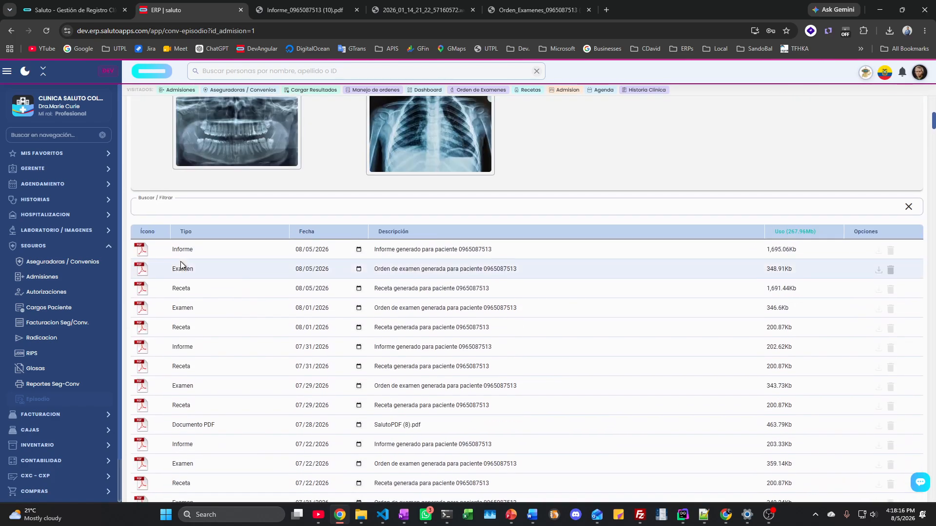
scroll(180, 265, down, 3)
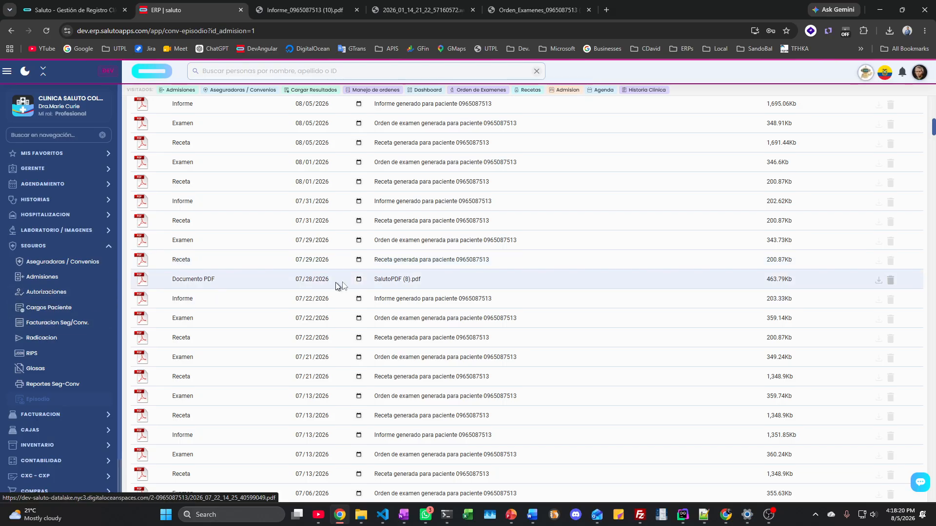
scroll(336, 282, up, 5)
scroll(380, 284, up, 5)
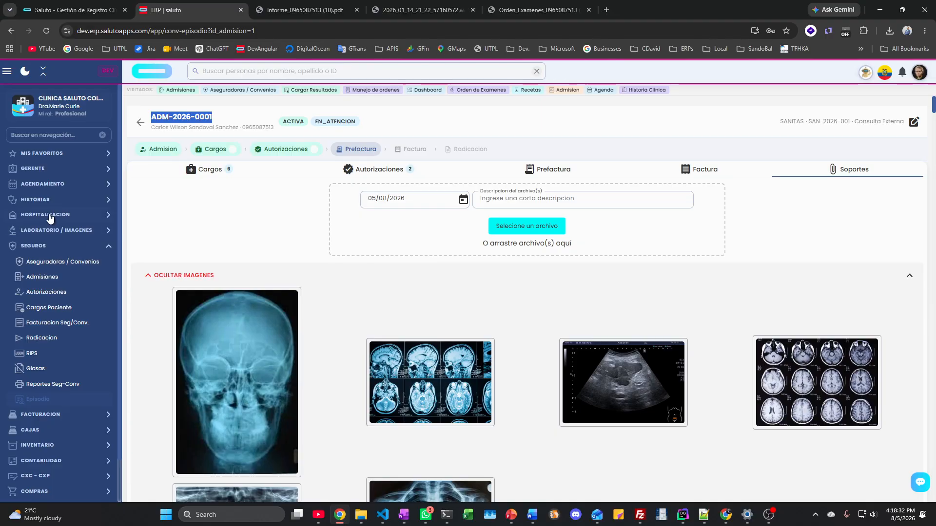
Step: Expand the Hospitalización and Laboratorio/Imágenes sidebar groups to browse their pages
click(49, 215)
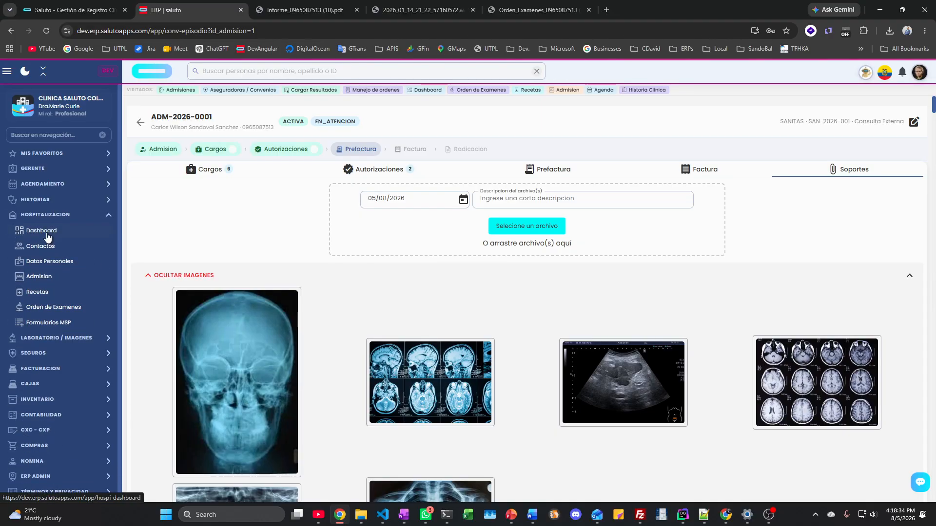
click(49, 338)
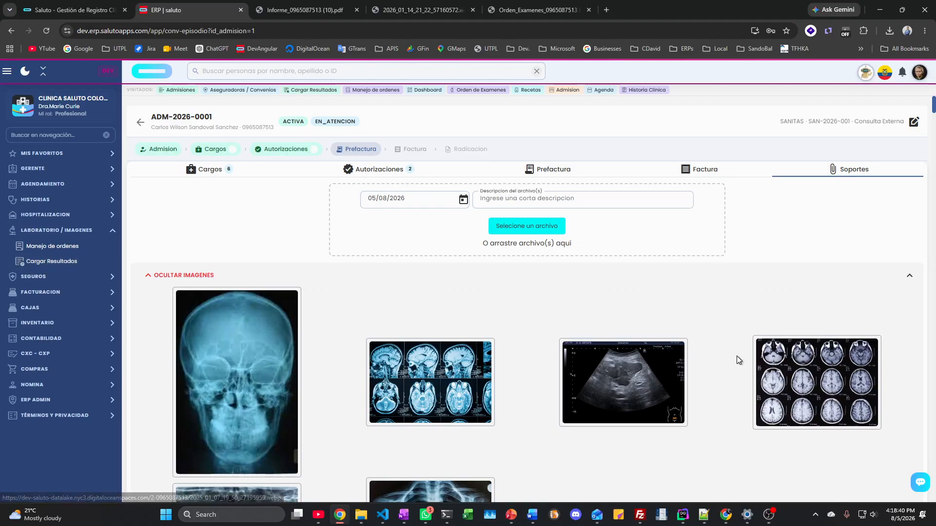
scroll(326, 300, down, 12)
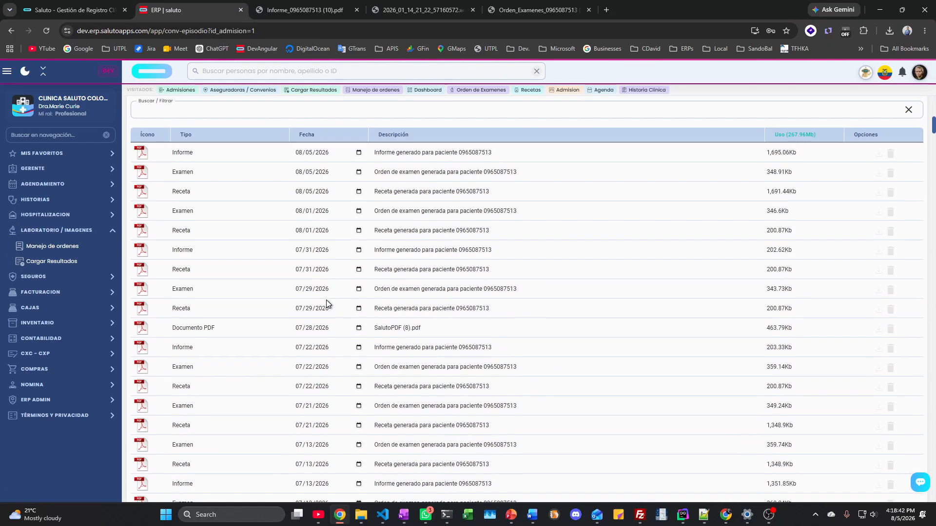
scroll(326, 300, up, 10)
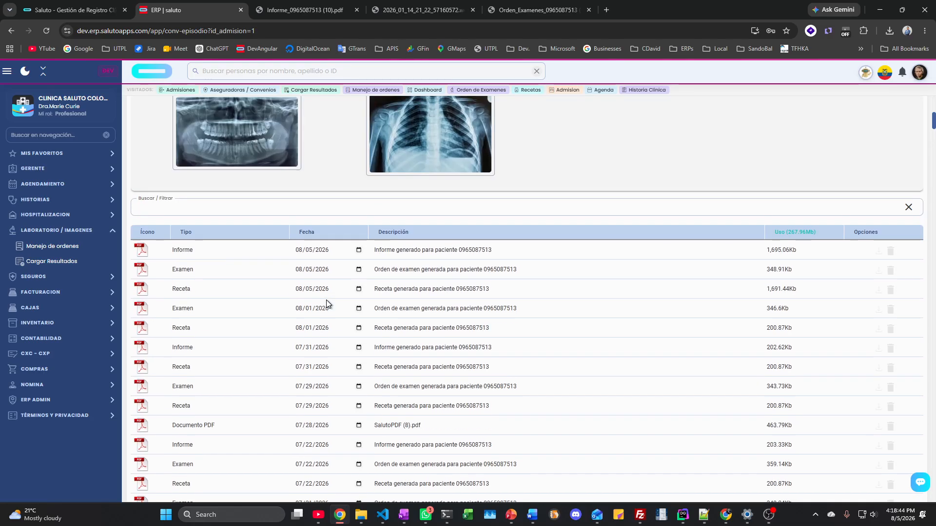
scroll(326, 300, down, 5)
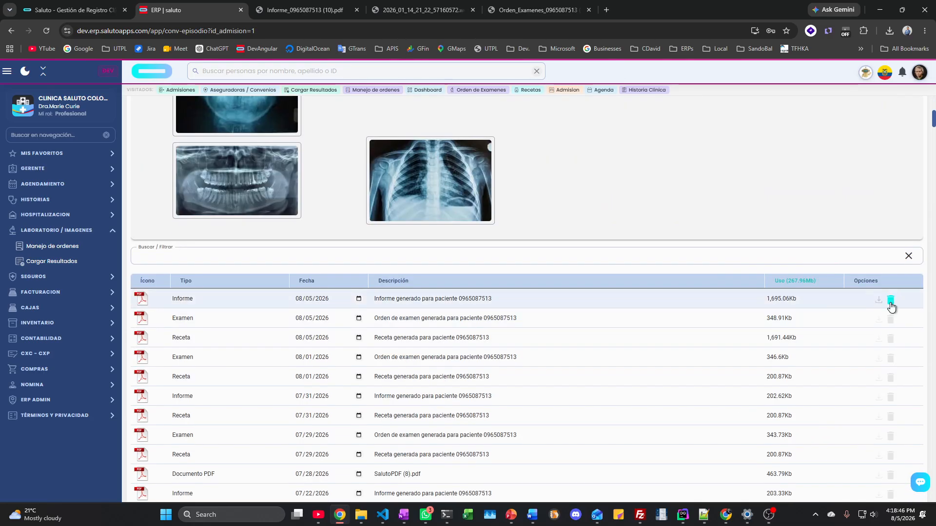
scroll(379, 325, up, 7)
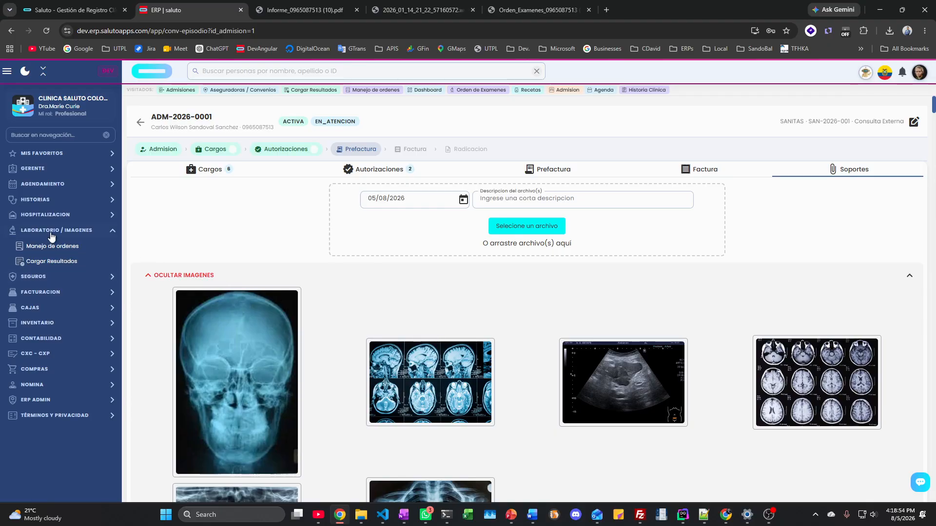
Step: Expand SEGUROS and step through Autorizaciones, Cargos Paciente, Facturacion Seg/Conv, ending on Radicaciones
click(39, 277)
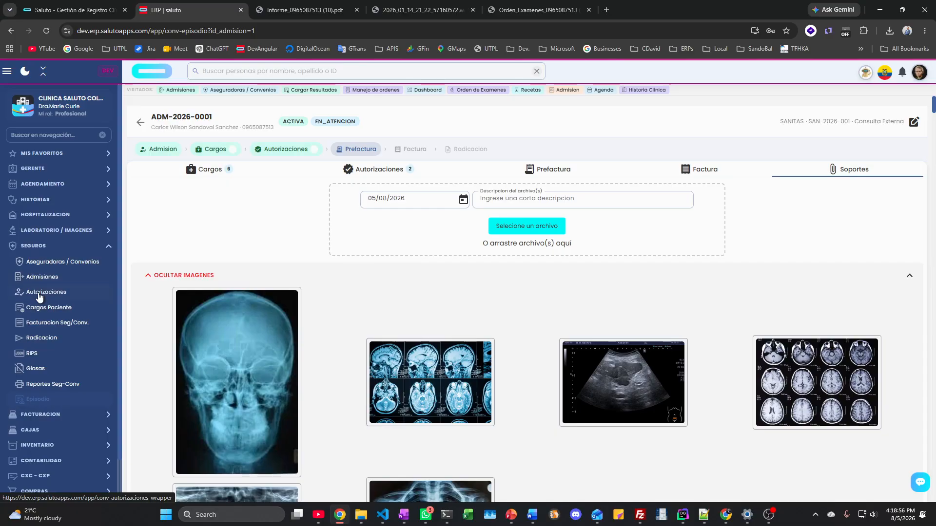
click(39, 292)
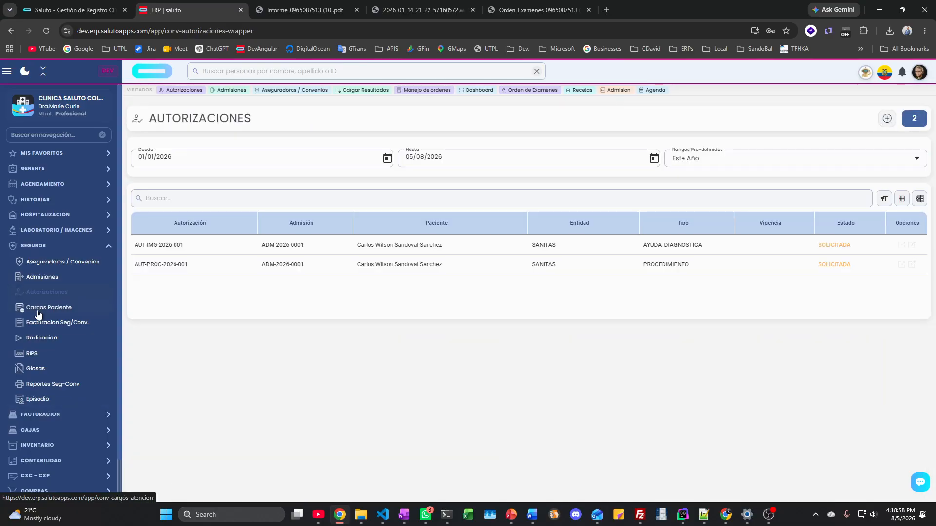
click(39, 308)
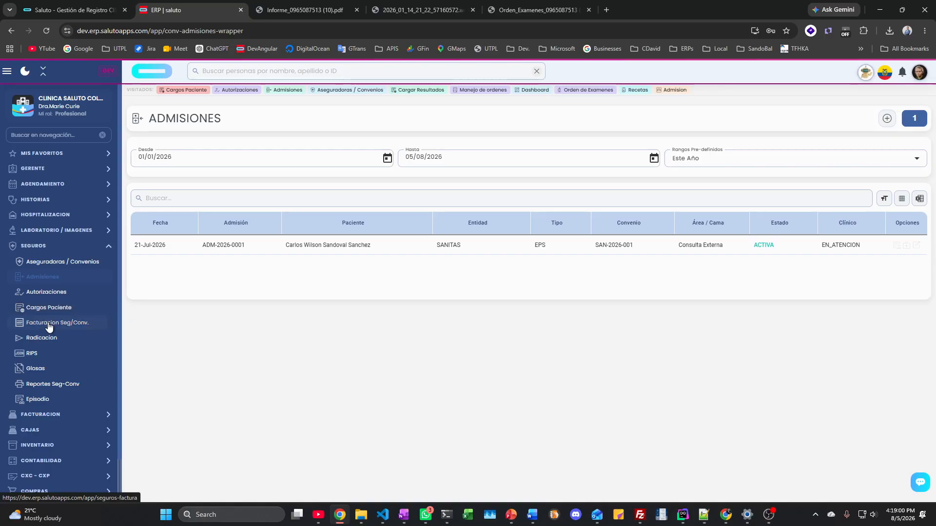
click(47, 324)
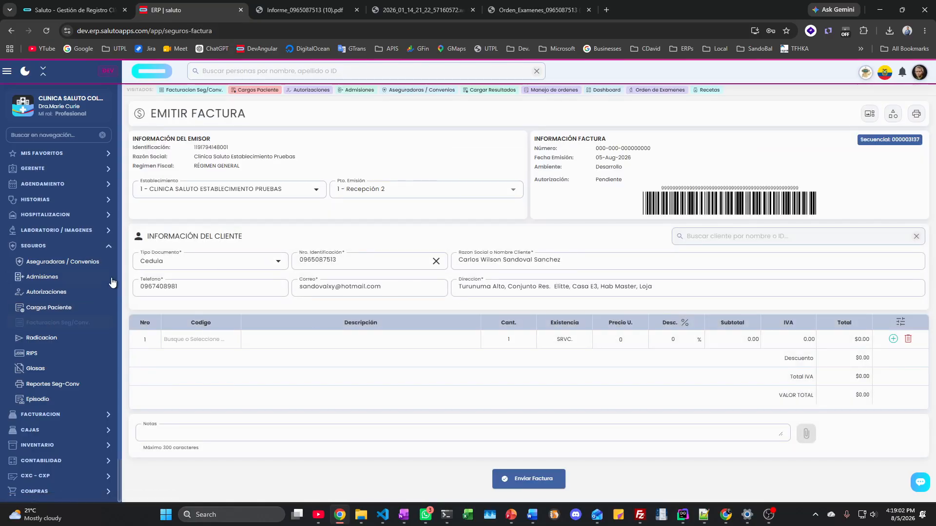
click(43, 338)
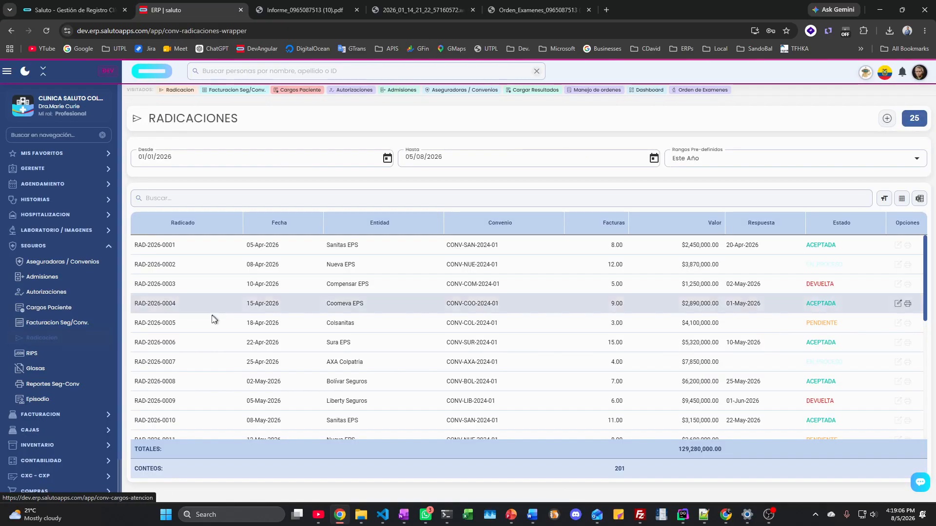
Step: Highlight filing number RAD-2026-0001 and its invoice count in the Radicaciones list
drag(135, 246, 184, 247)
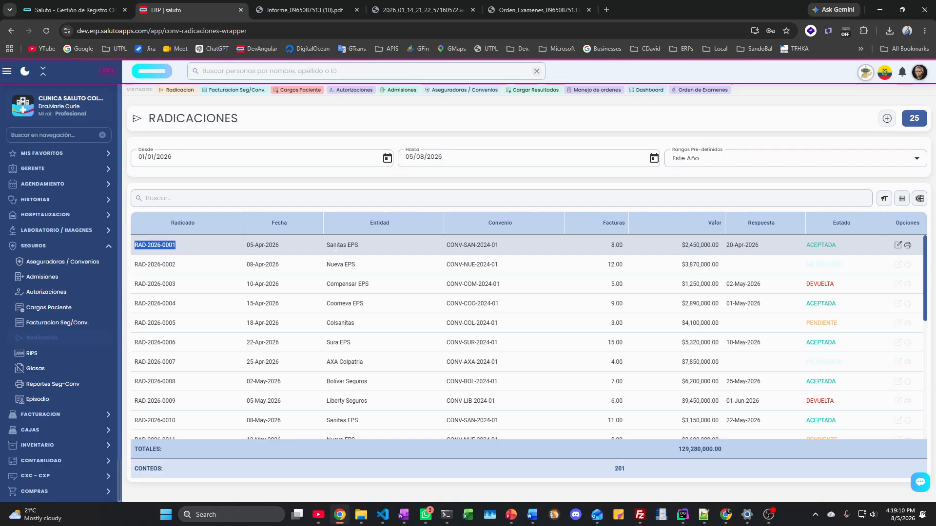
click(601, 248)
drag(601, 244, 620, 248)
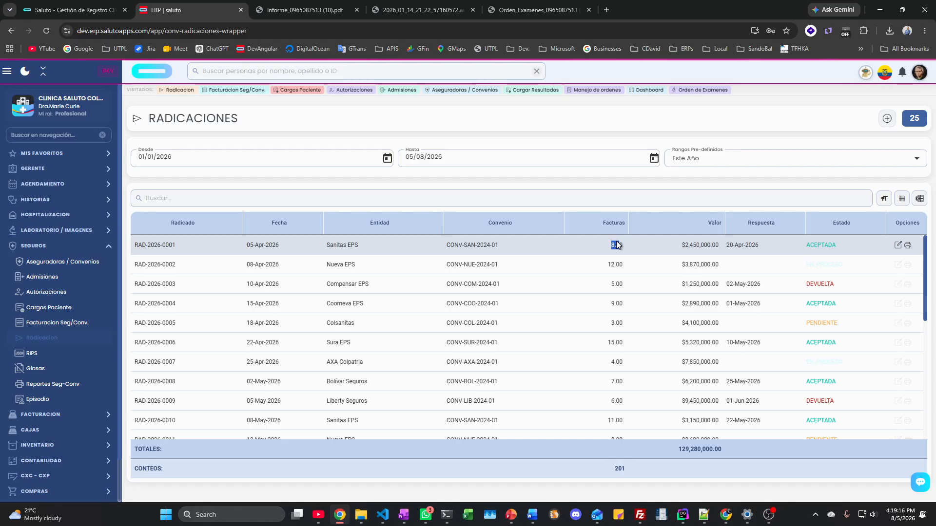
click(676, 247)
drag(138, 245, 194, 247)
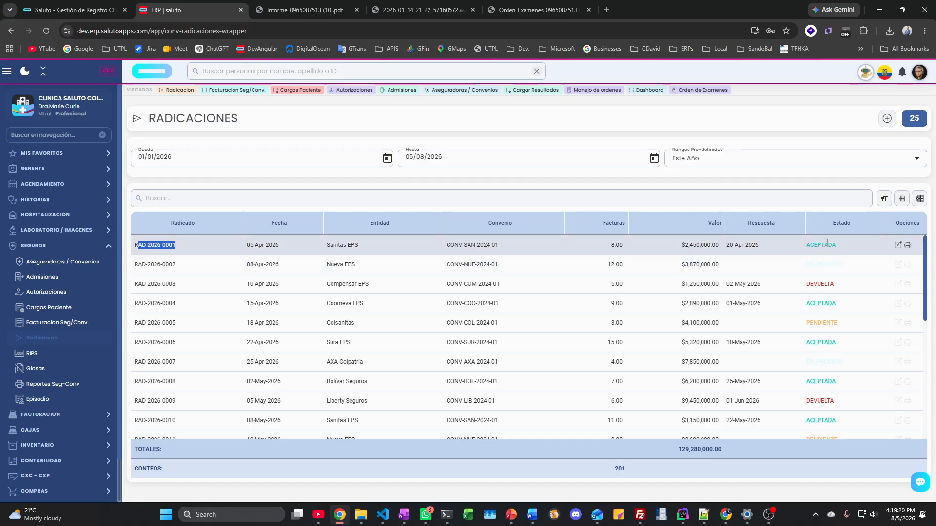
Step: Open the edit action for RAD-2026-0001, then view the empty RIPS page
click(899, 246)
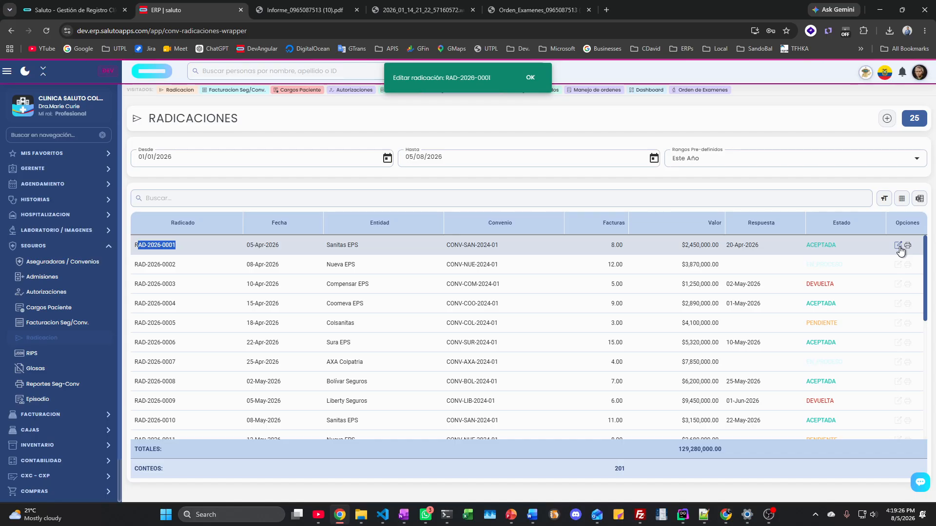
click(45, 356)
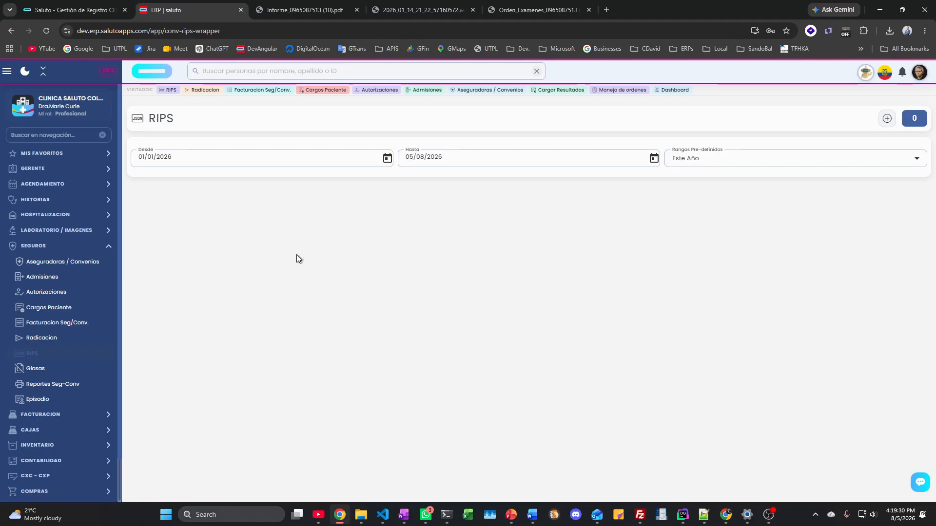
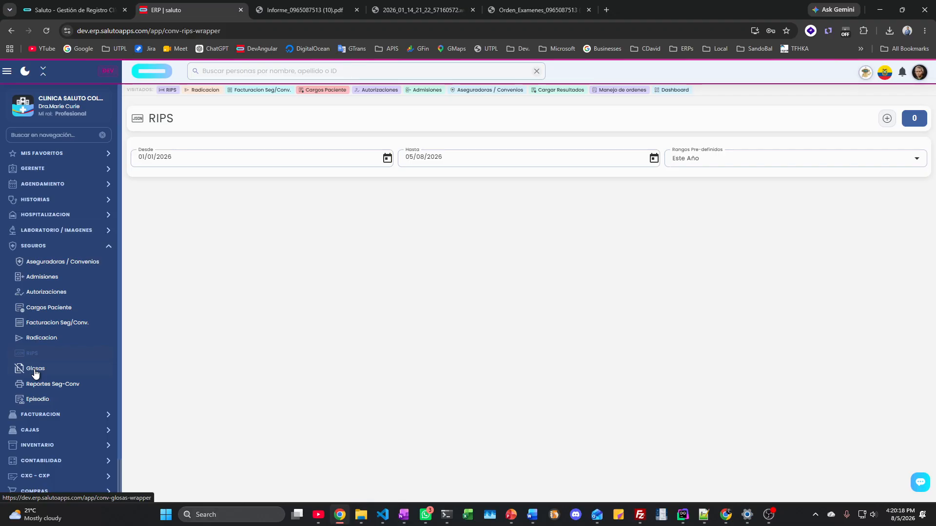
Step: Review the Glosas entry for invoice FAC-2025-1120, then open admission ADM-2026-0001's episode
click(36, 371)
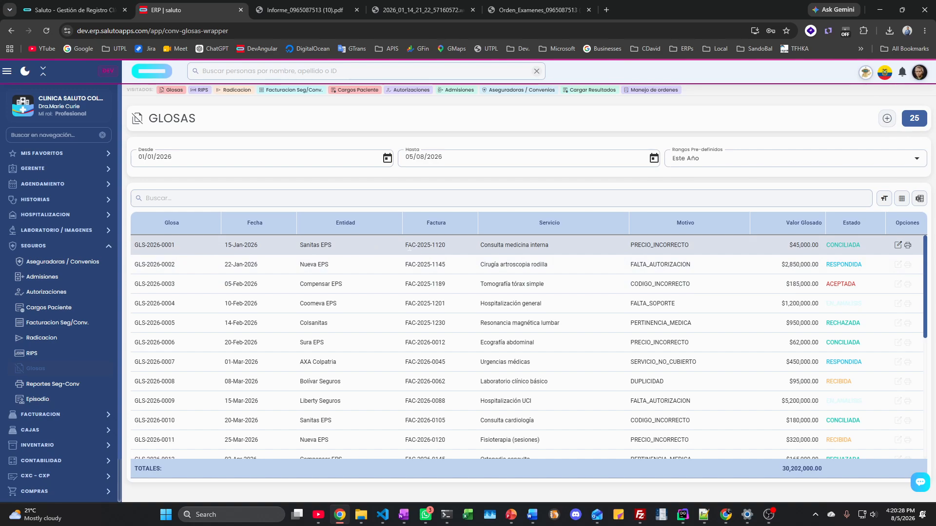
drag(404, 245, 462, 249)
drag(645, 247, 656, 306)
click(658, 246)
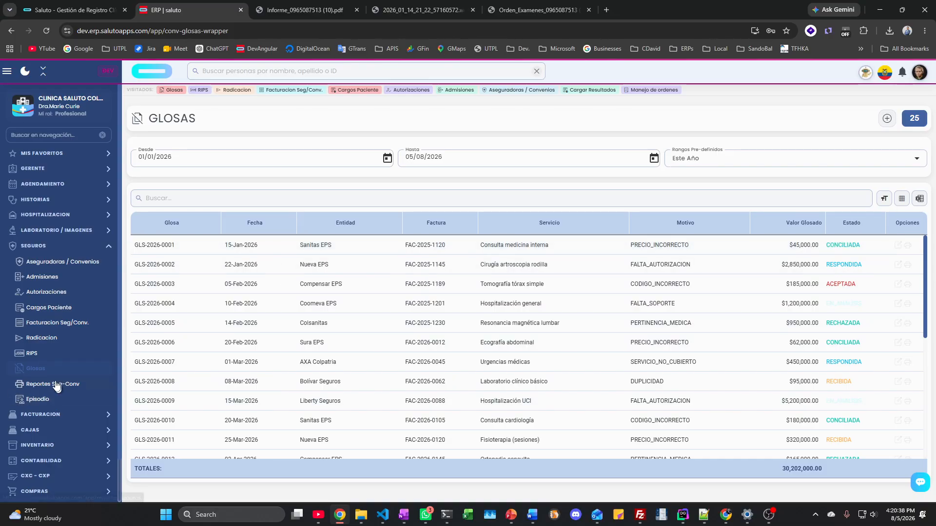
click(42, 400)
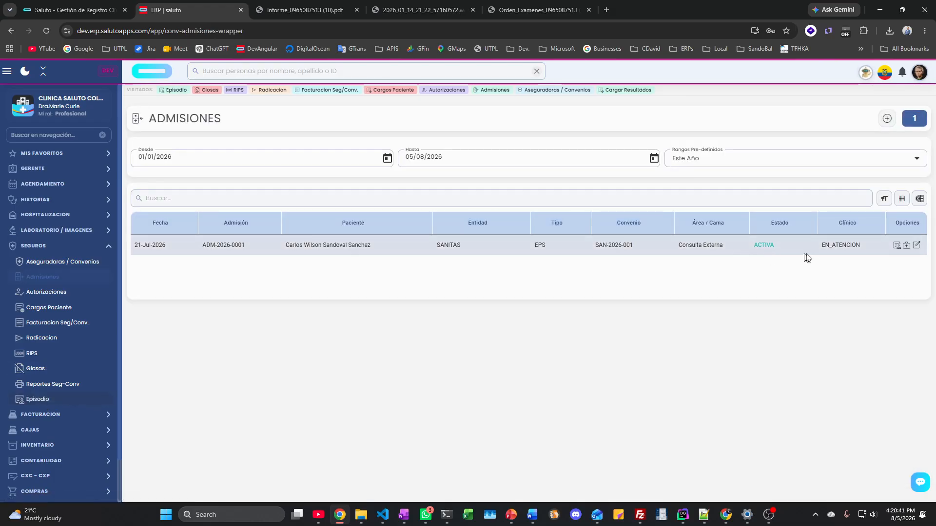
click(897, 246)
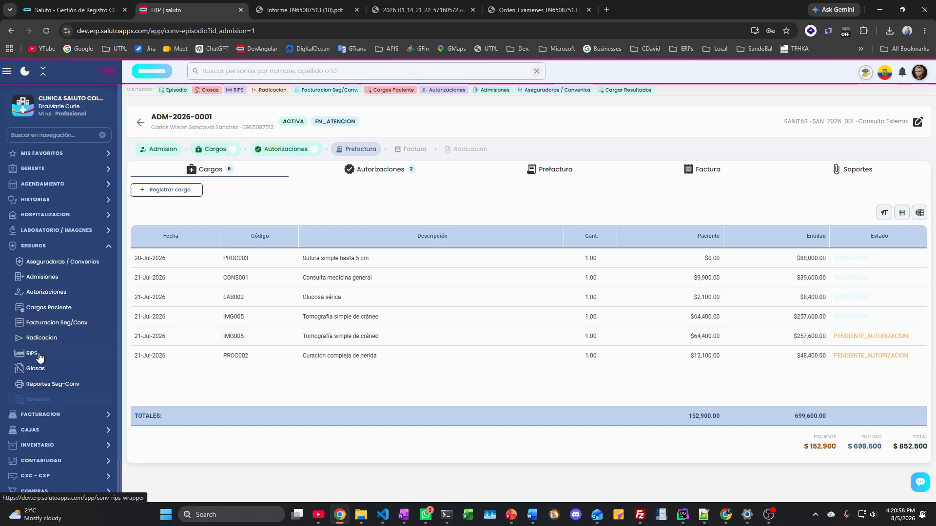
Step: Open Reportes Seg-Conv, which shows no reports available for Seguros
click(42, 388)
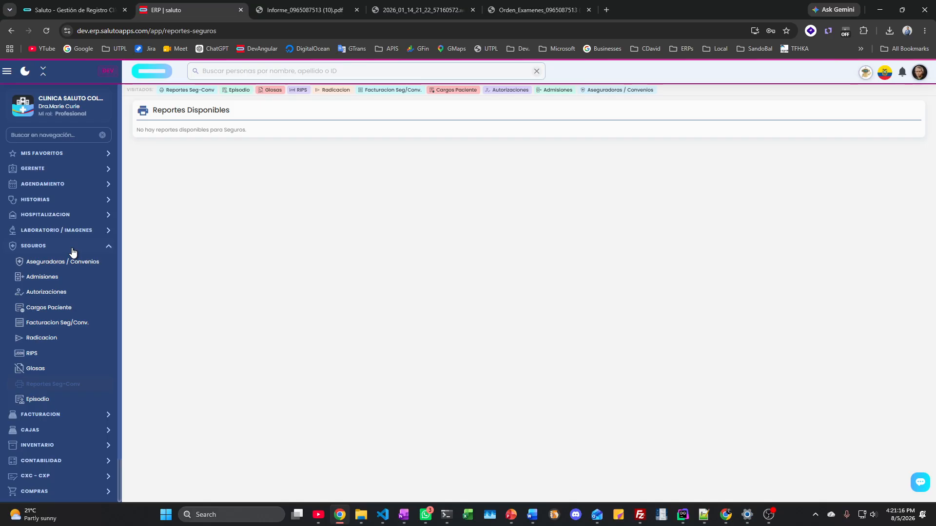
key(XF86AudioLowerVolume)
Step: Emulate a Galaxy S20 Ultra phone screen and view the accounting analytics dashboard
key(F12)
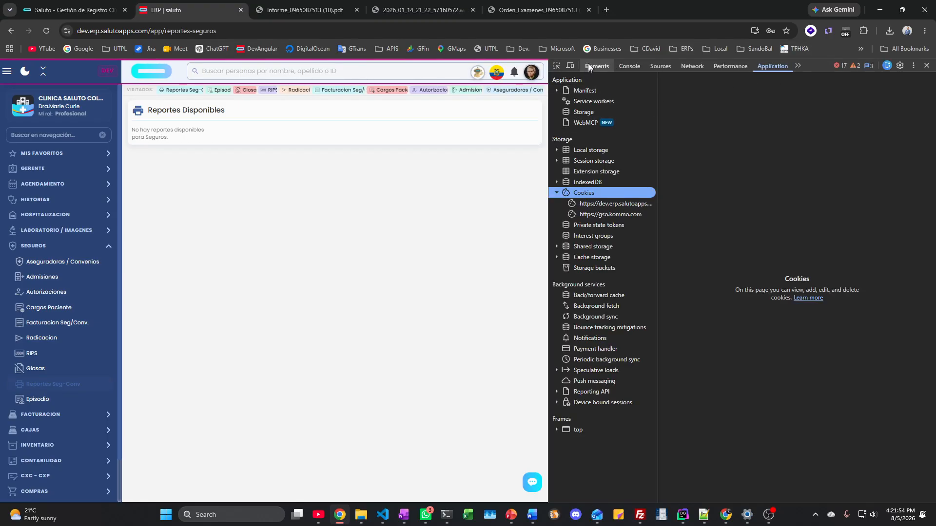
click(570, 65)
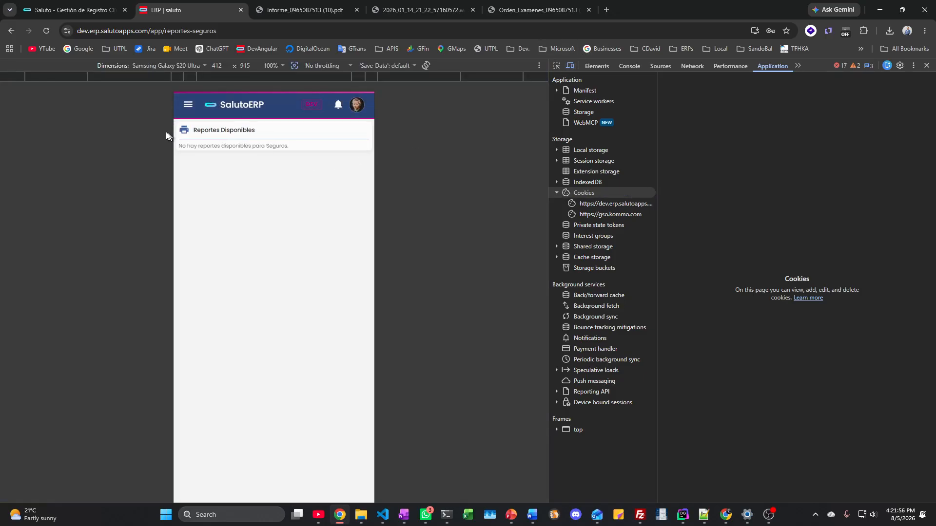
click(185, 107)
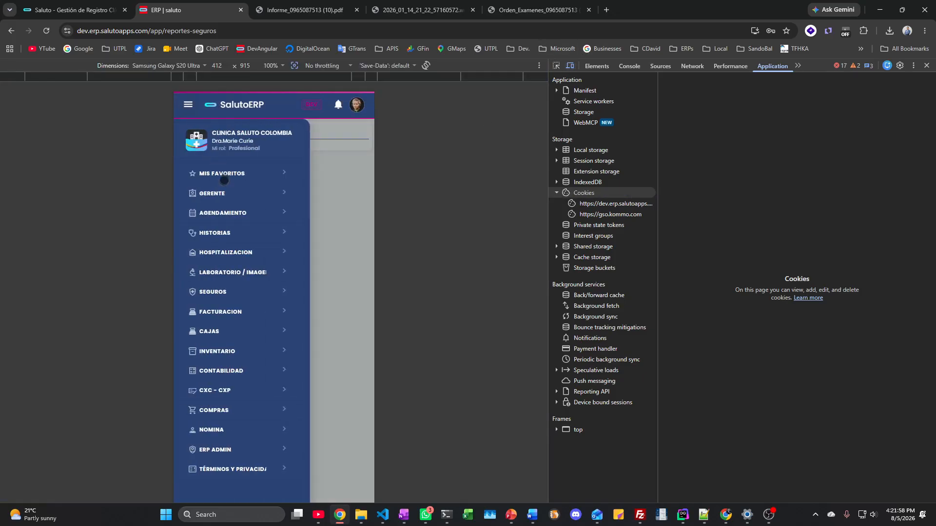
click(220, 199)
click(219, 200)
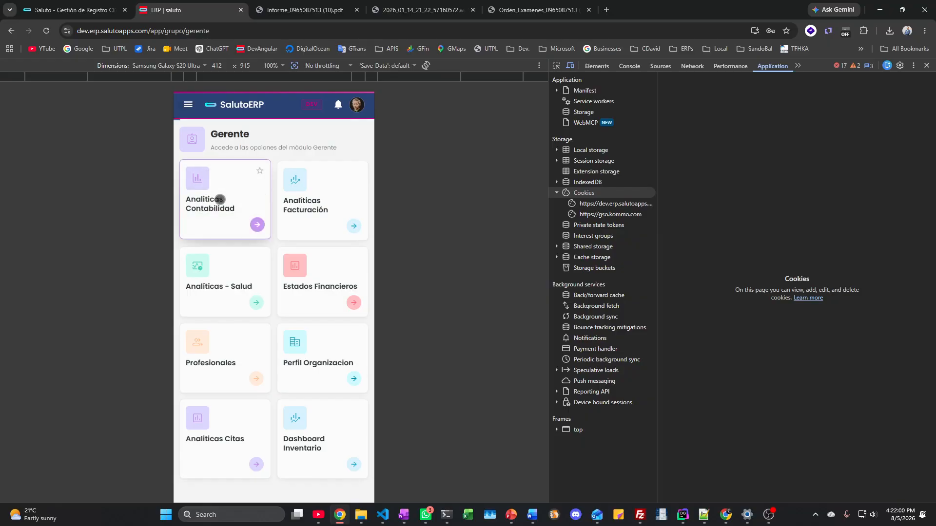
scroll(236, 232, down, 4)
scroll(238, 234, down, 8)
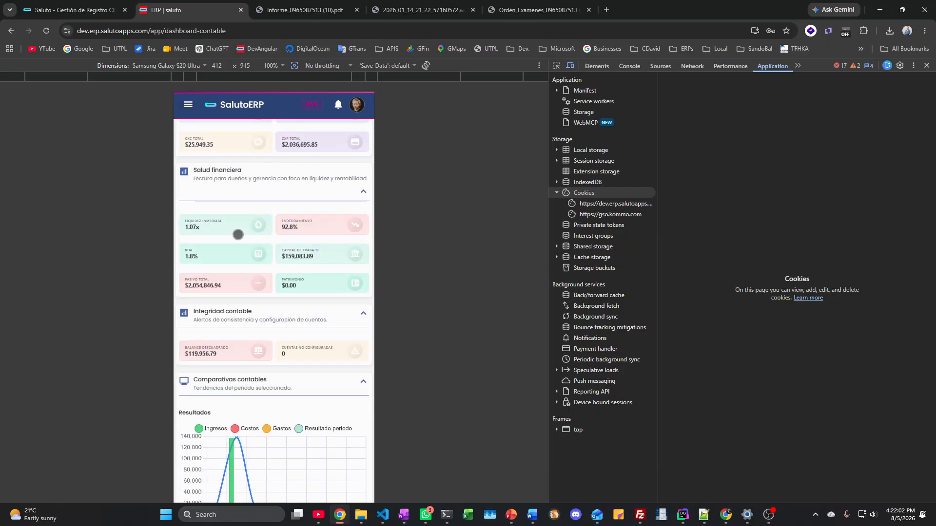
scroll(238, 234, up, 15)
Step: Switch emulation to iPad Pro and open the patient's Historia Clínica page
click(188, 67)
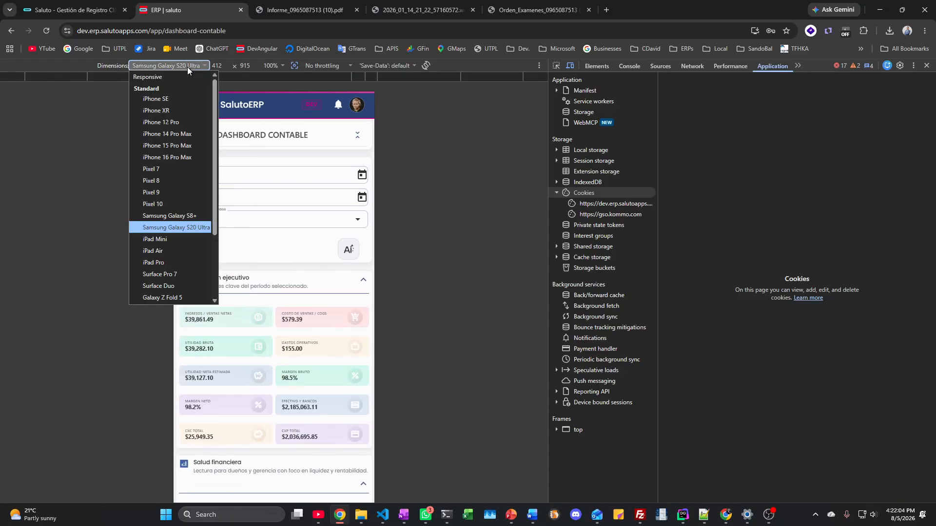
click(168, 263)
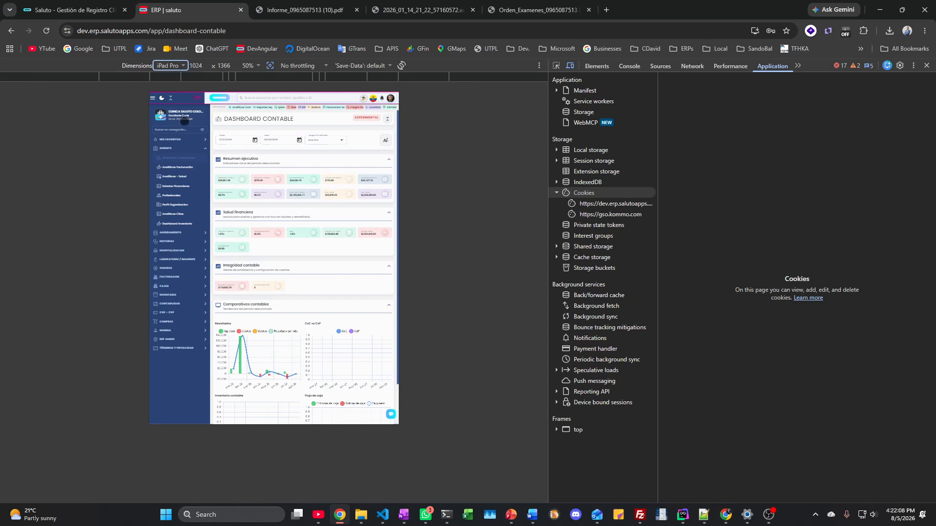
click(153, 98)
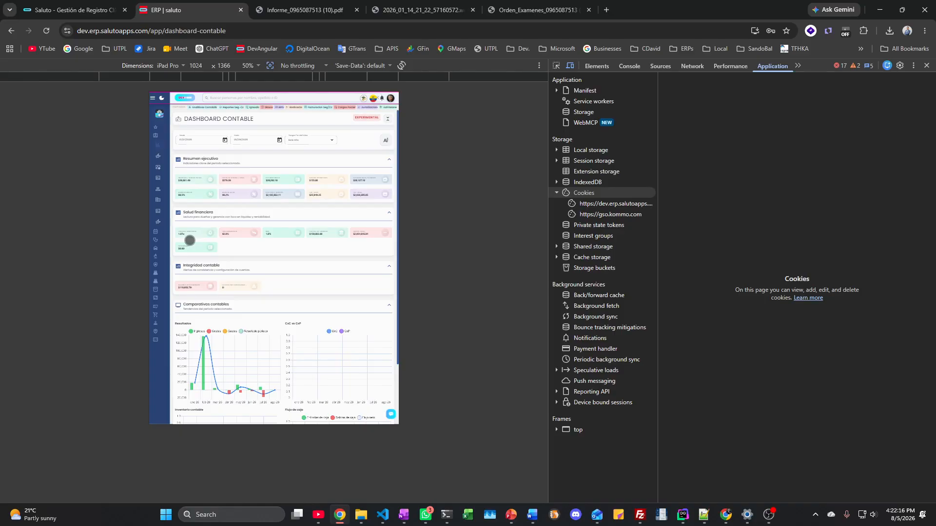
click(152, 98)
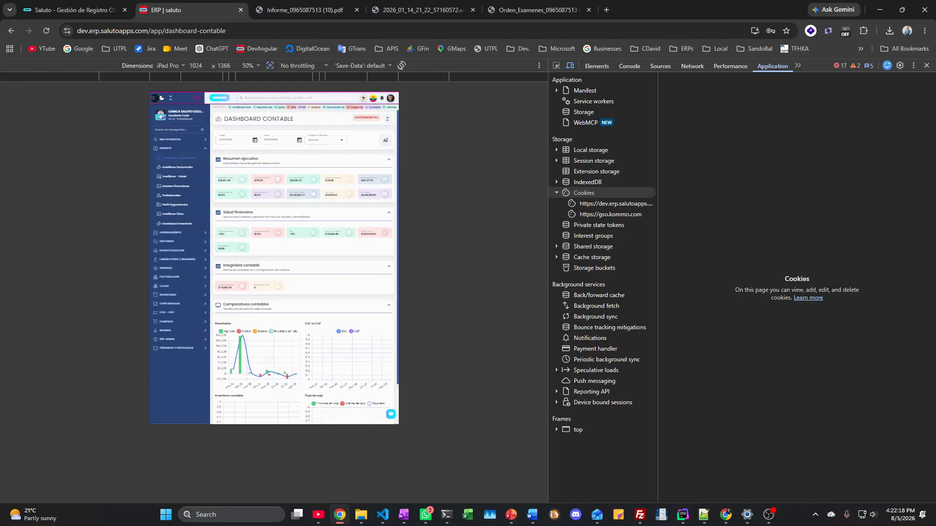
click(176, 242)
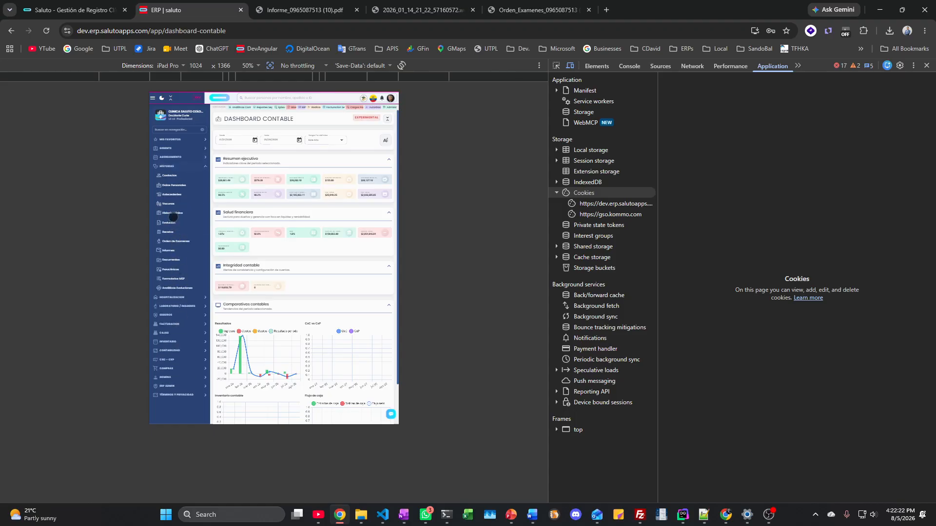
click(171, 213)
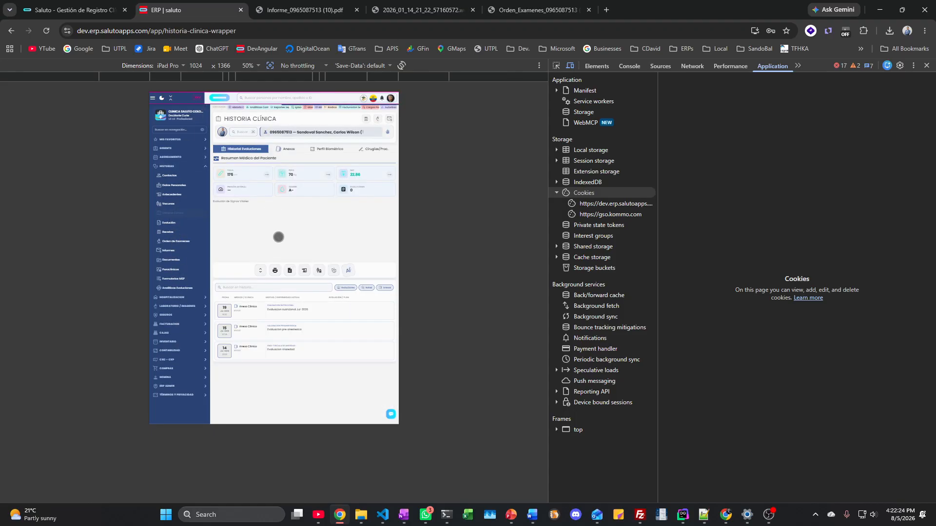
Step: Turn off device emulation and close DevTools to restore the full window
scroll(277, 276, down, 3)
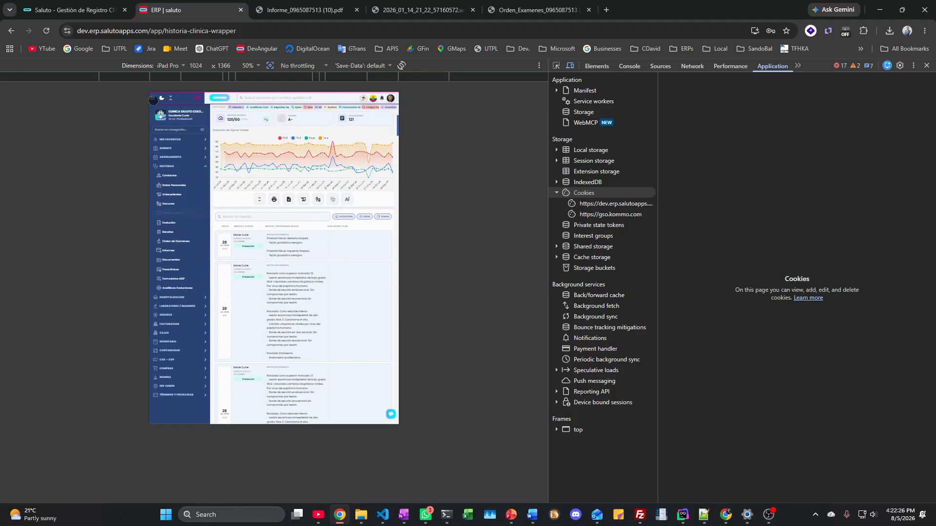
click(152, 99)
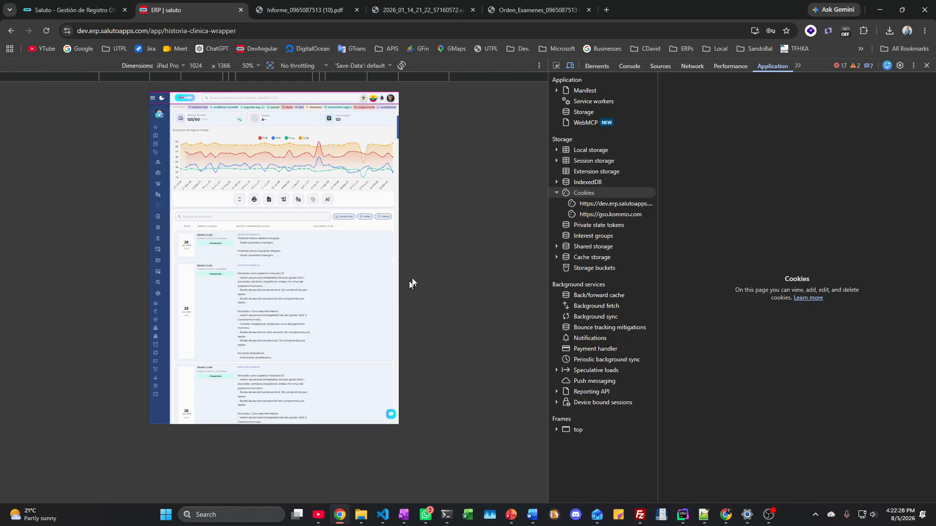
click(569, 65)
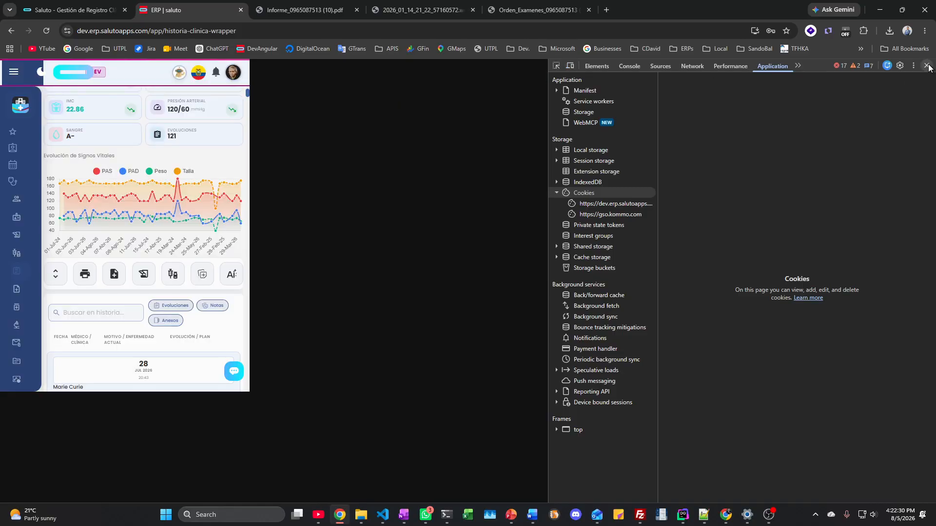
key(F12)
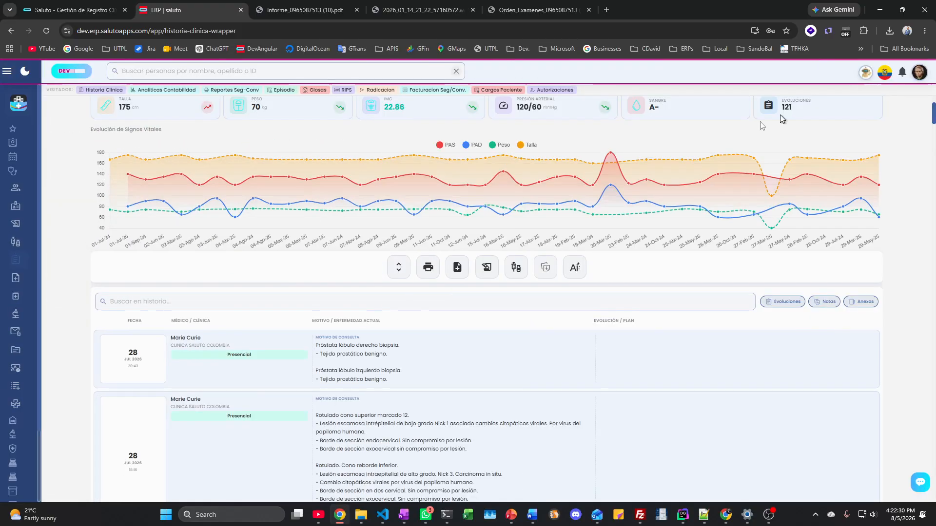
Step: In Facturación, browse the billing dashboard, contacts and a patient's personal information page
click(8, 72)
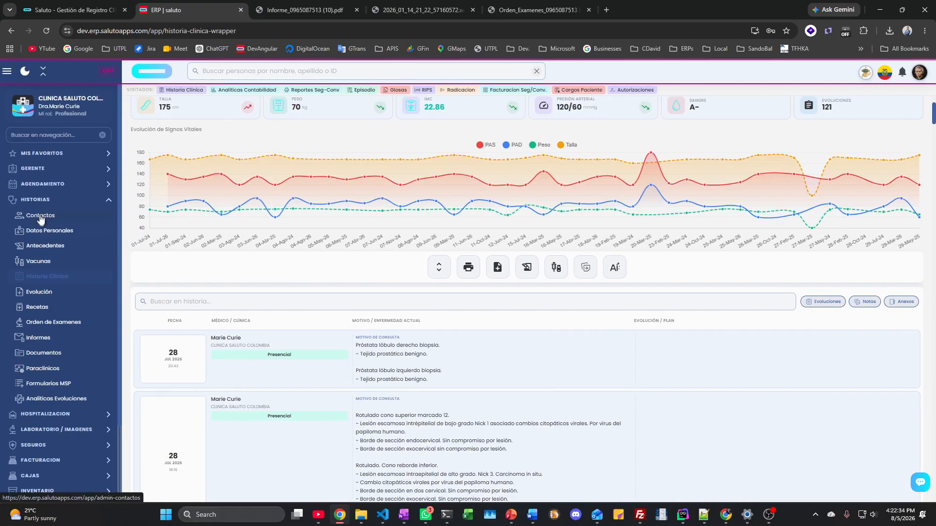
click(40, 199)
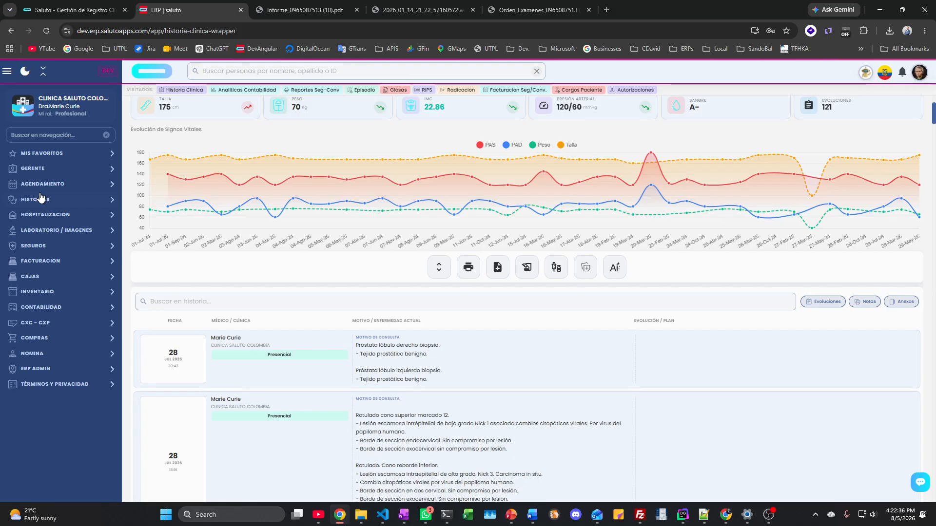
click(42, 261)
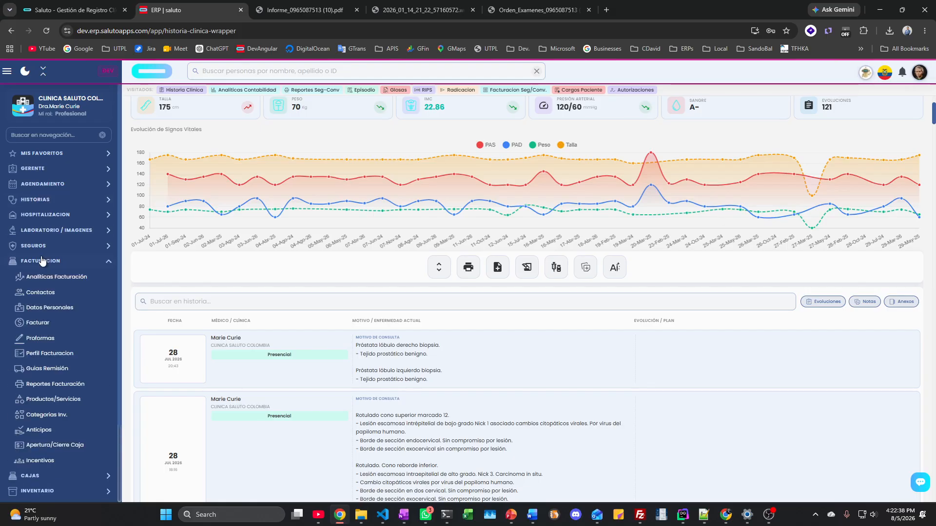
click(62, 281)
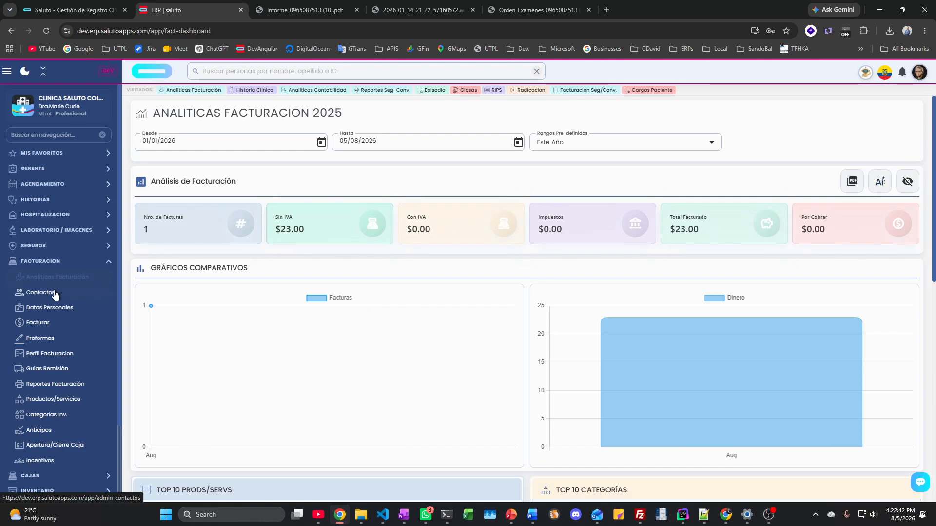
click(55, 293)
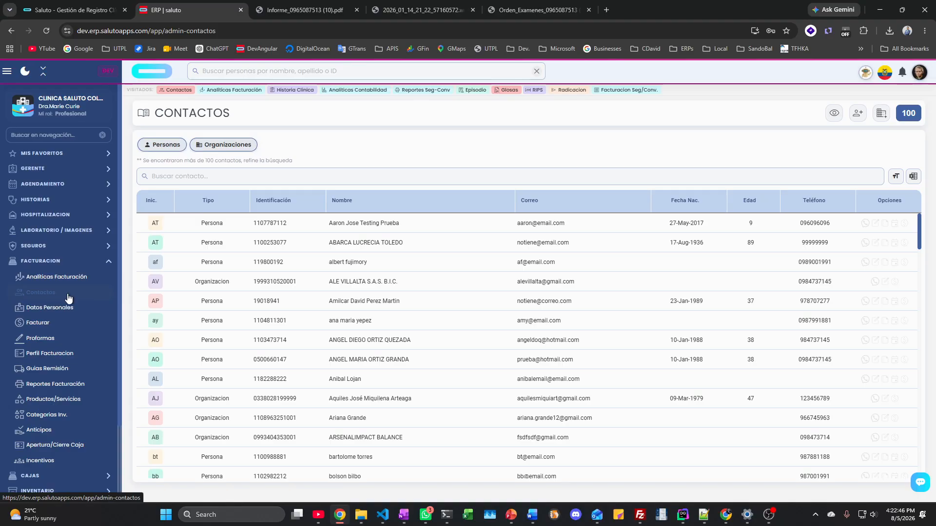
scroll(68, 298, down, 2)
click(61, 211)
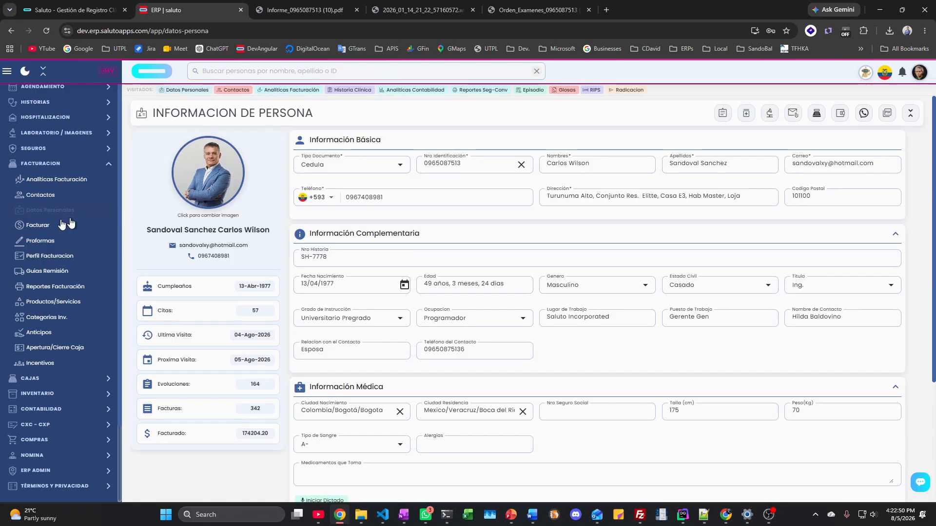
Step: Draft a new invoice with line 1 RAY08 ABDOMEN 1 POSICION at $23.00, then view proformas
click(62, 224)
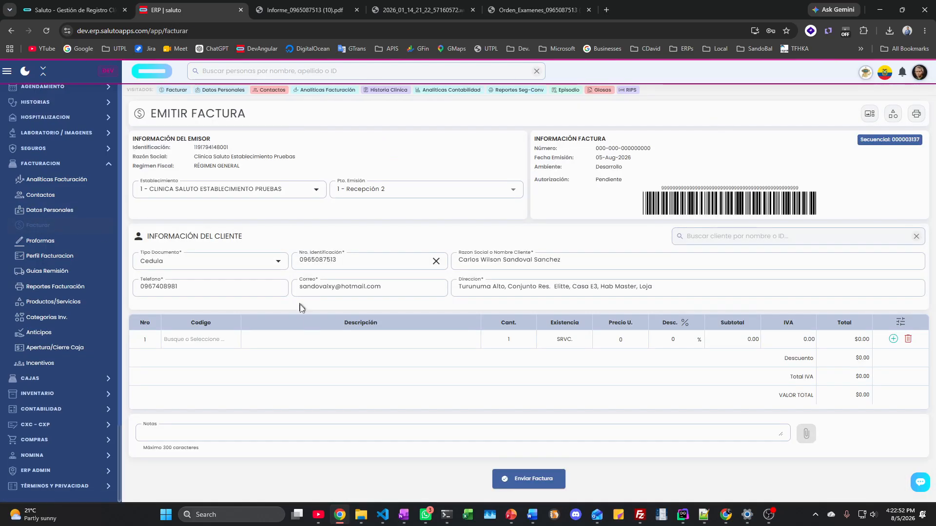
click(194, 339)
click(203, 359)
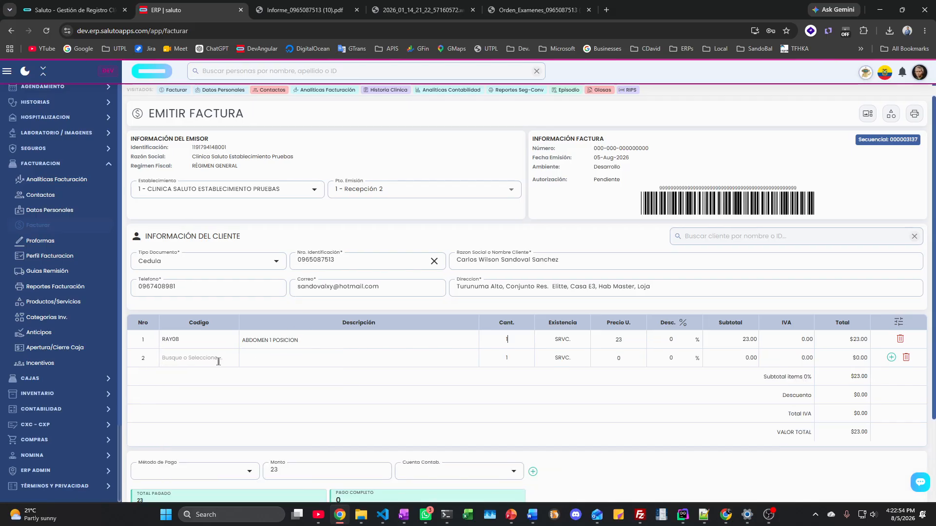
scroll(419, 356, down, 2)
scroll(421, 361, up, 2)
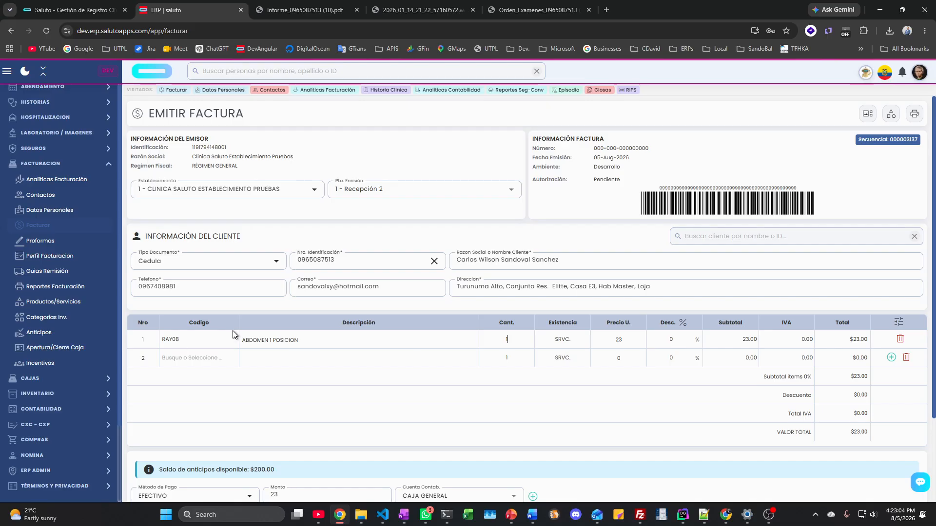
click(47, 244)
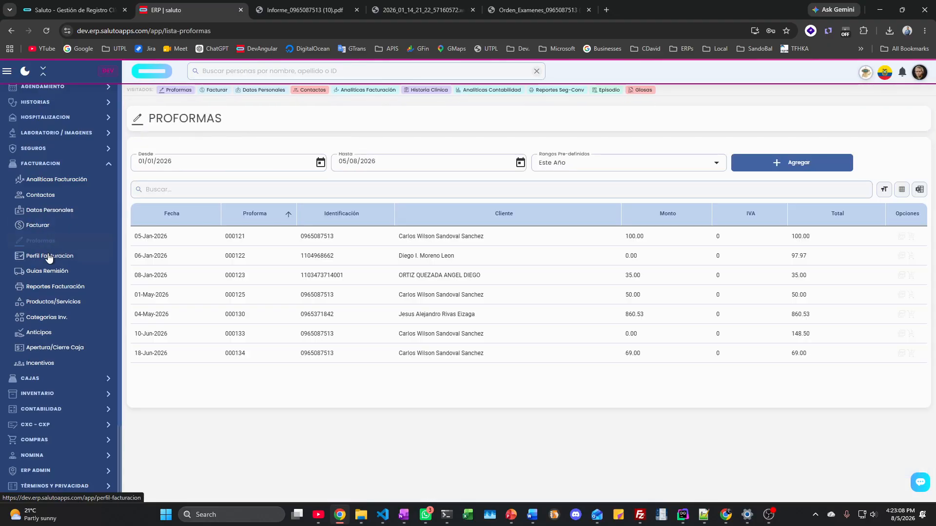
Step: Review the billing profile and the Cierres, Ventas and Notas de crédito billing reports
click(49, 257)
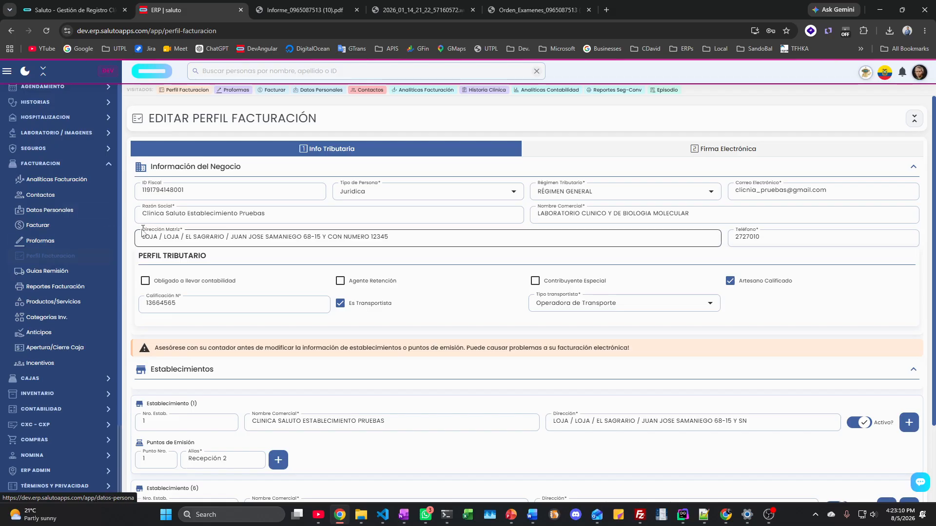
scroll(361, 266, down, 3)
scroll(360, 266, up, 3)
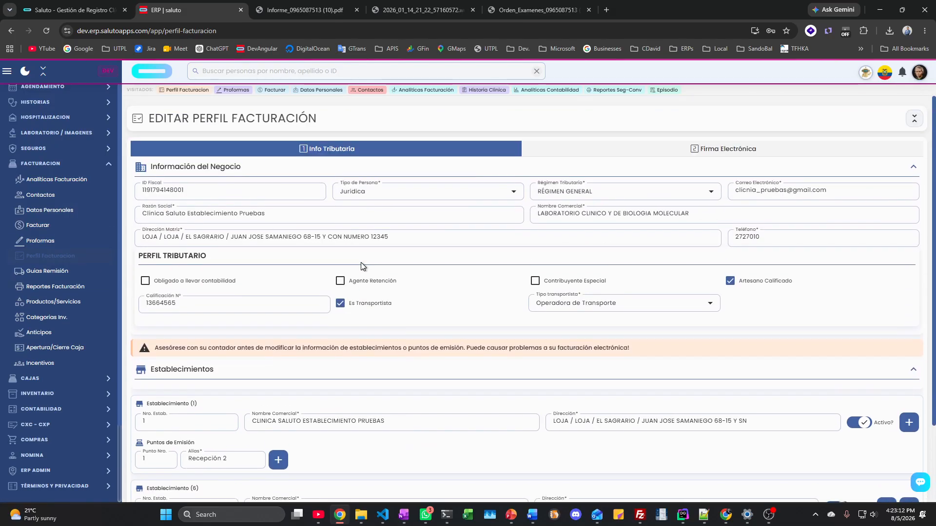
click(53, 288)
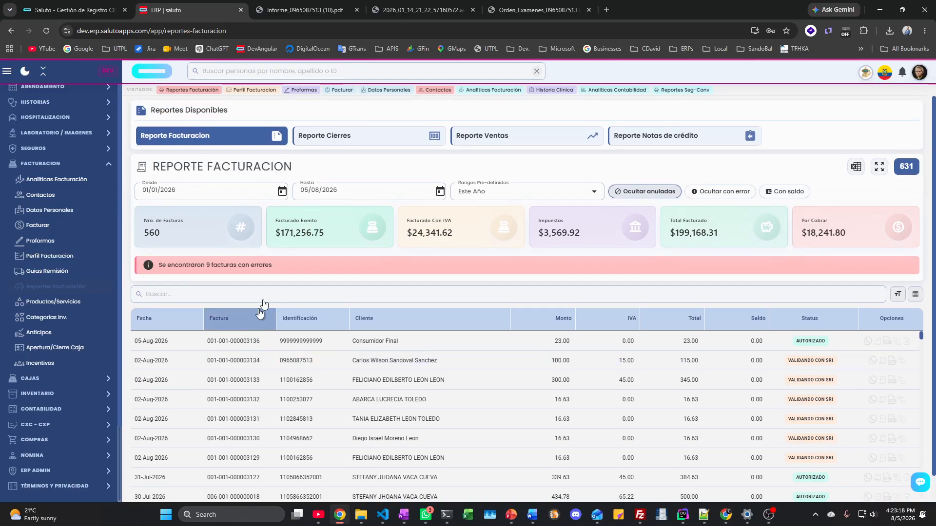
click(359, 137)
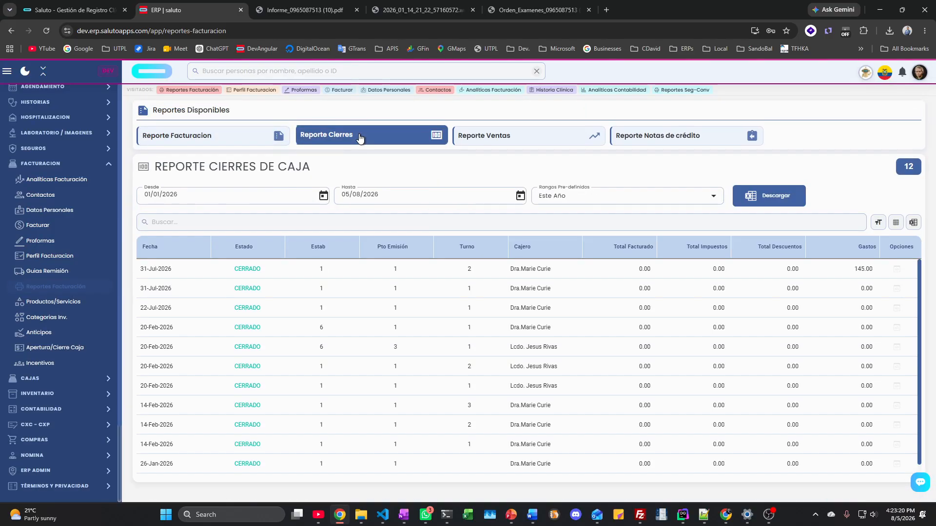
click(520, 138)
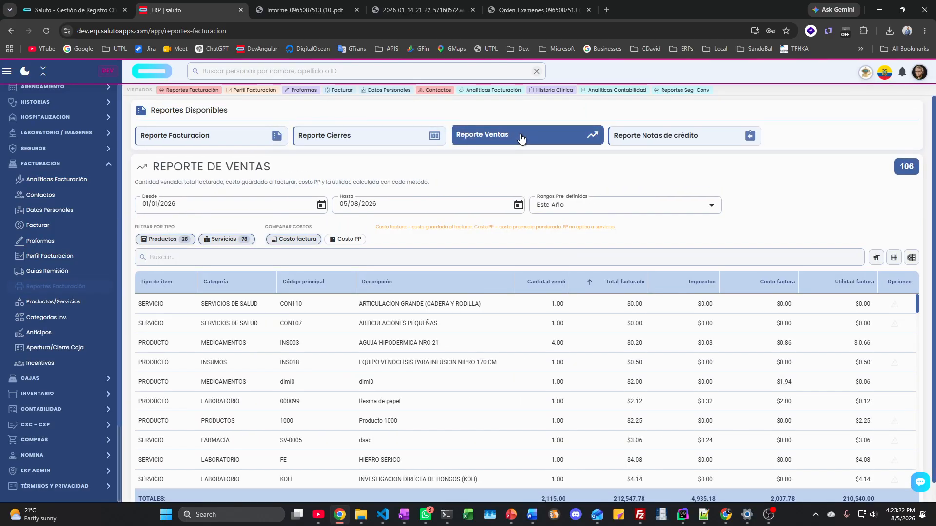
click(661, 137)
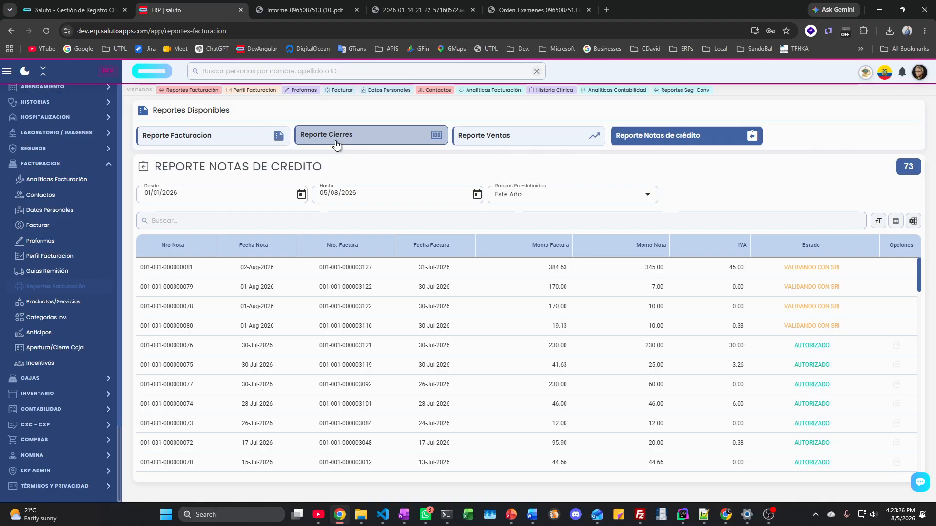
Step: Browse the Productos y Servicios catalogue of 199 items
click(45, 303)
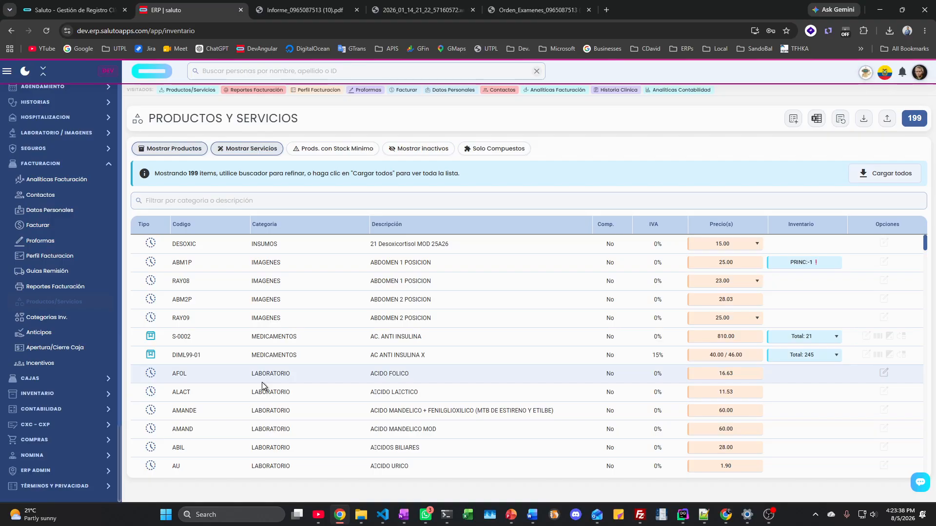
scroll(252, 393, down, 20)
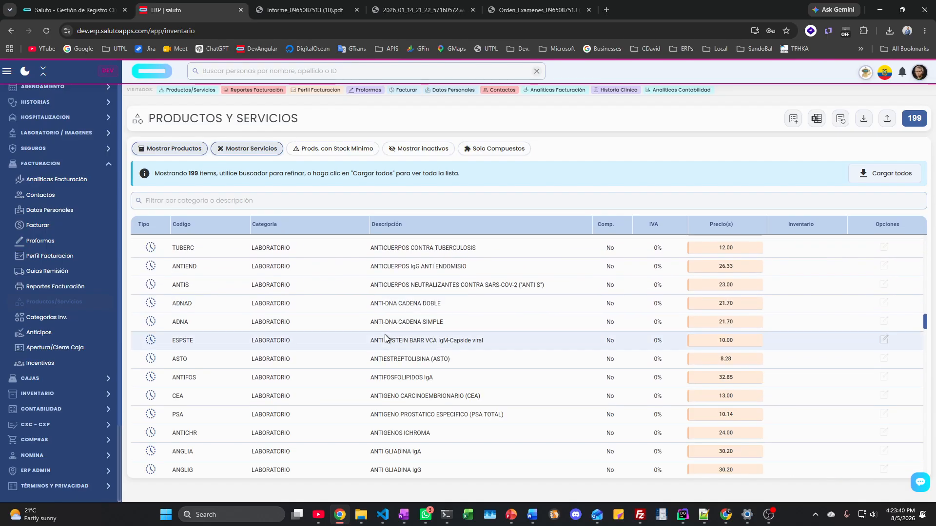
scroll(385, 335, up, 20)
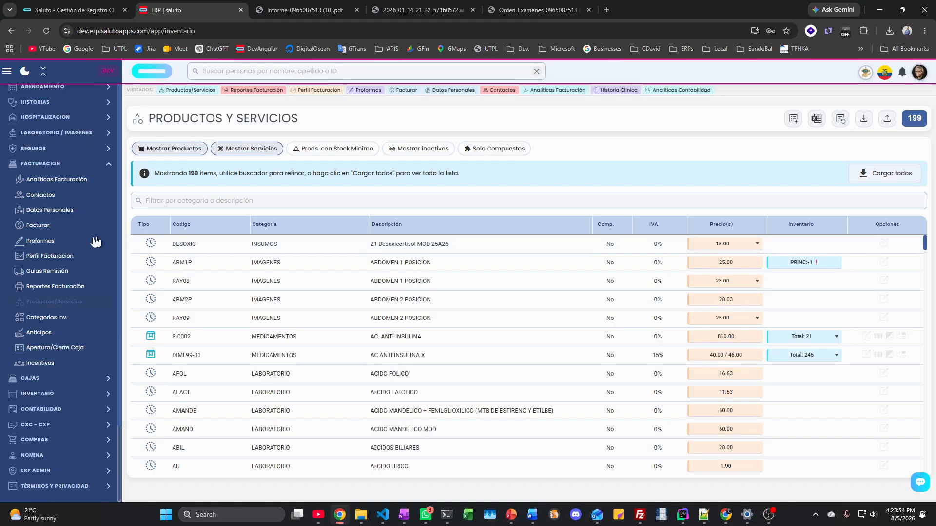
Step: Browse inventory categories and the Anticipos list, highlighting its Total Ingresado amount
click(44, 227)
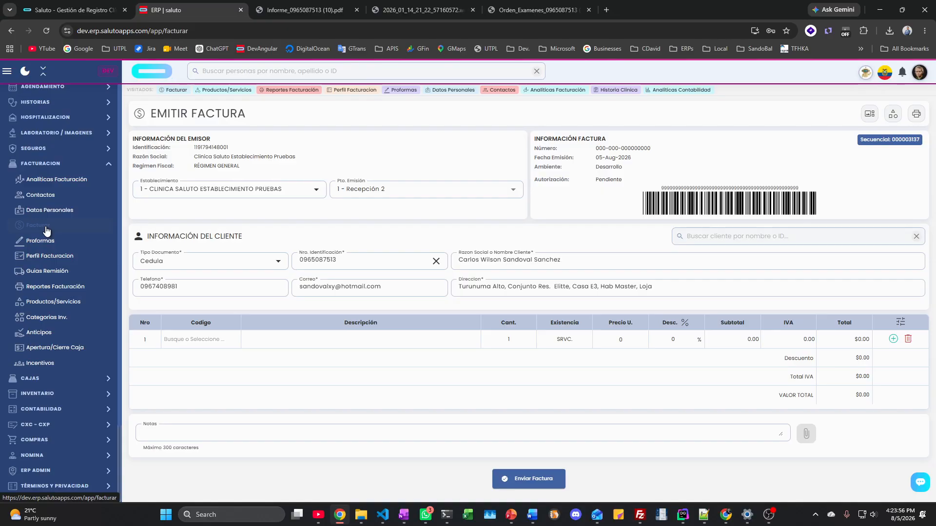
click(44, 395)
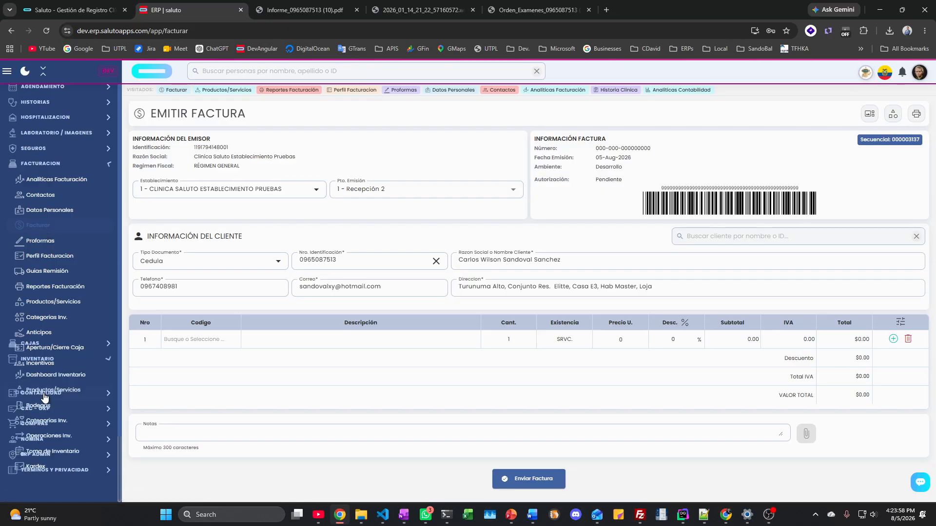
click(41, 163)
click(49, 317)
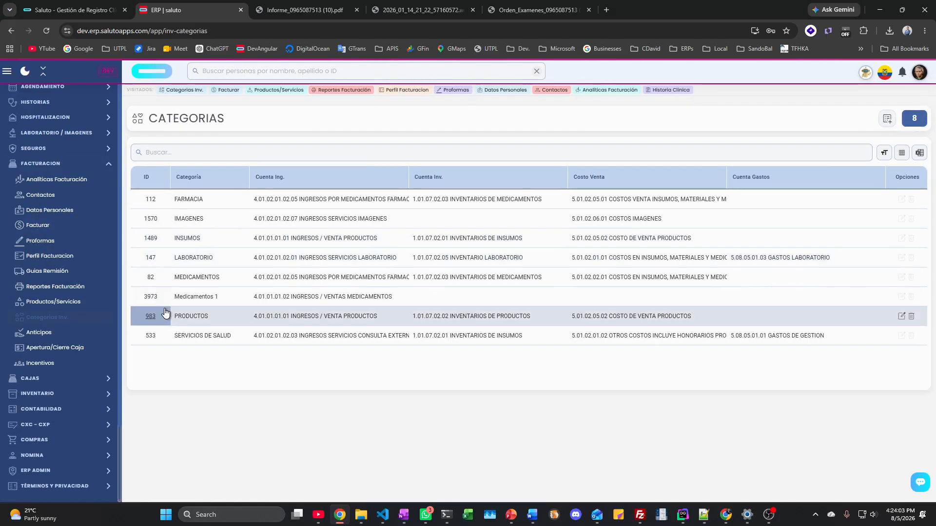
click(42, 337)
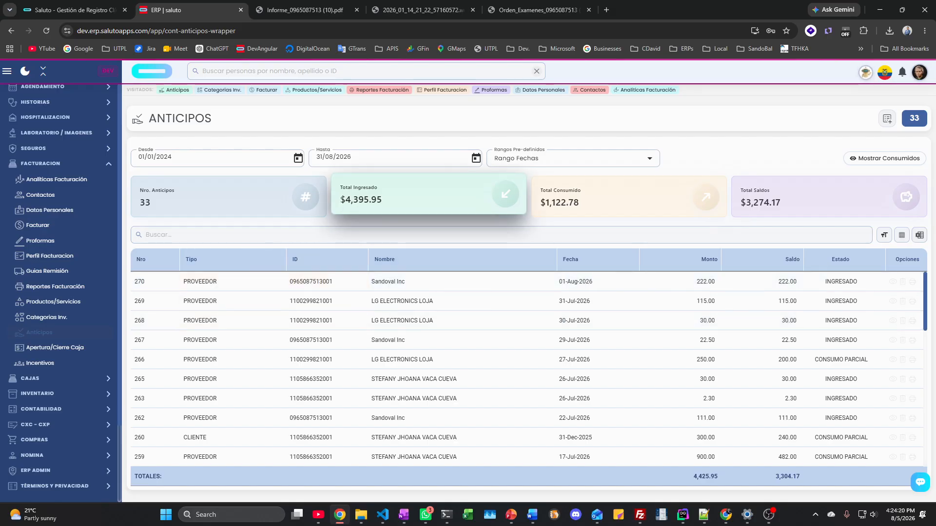
drag(340, 199, 376, 199)
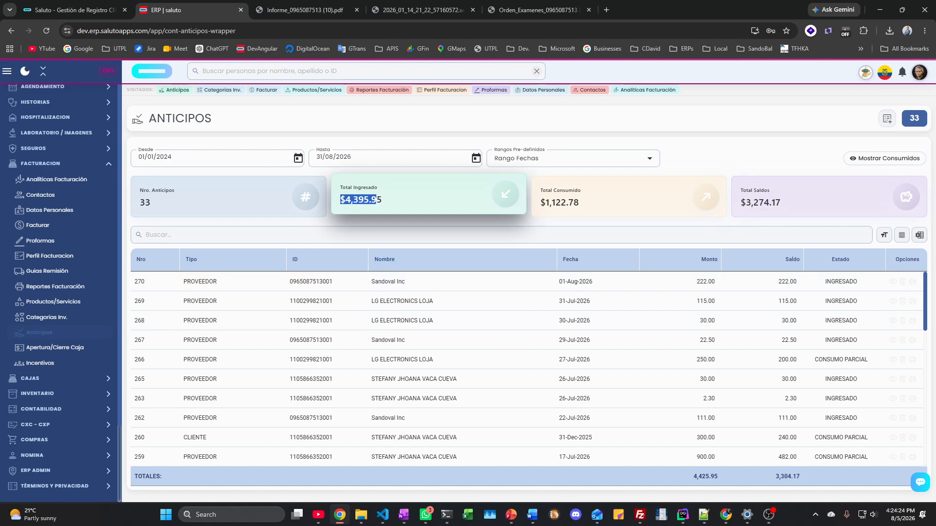
click(301, 226)
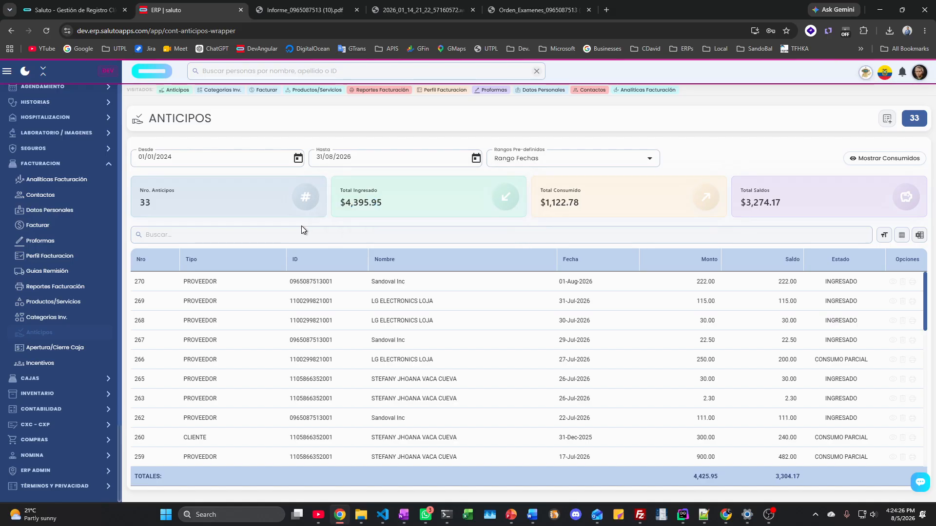
Step: View the cash opening/closing page and edit an incentive beneficiary's settings
click(54, 350)
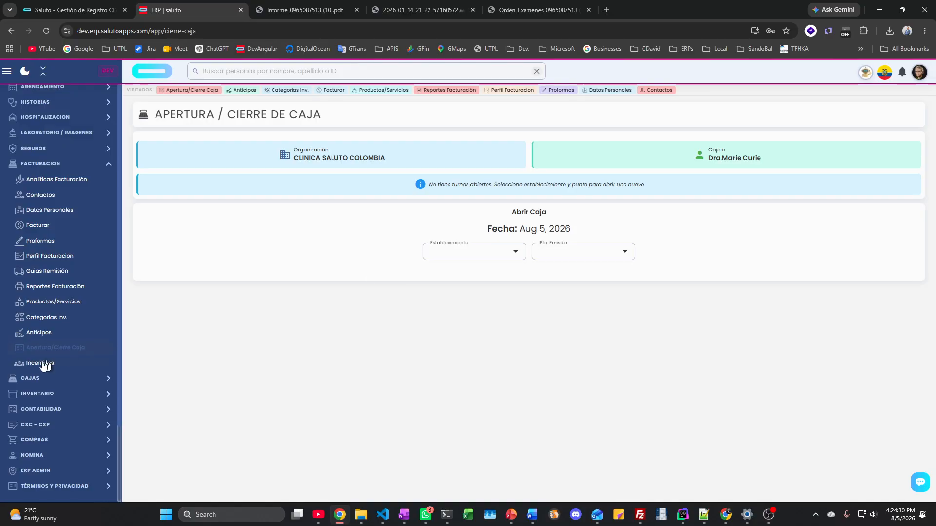
click(42, 363)
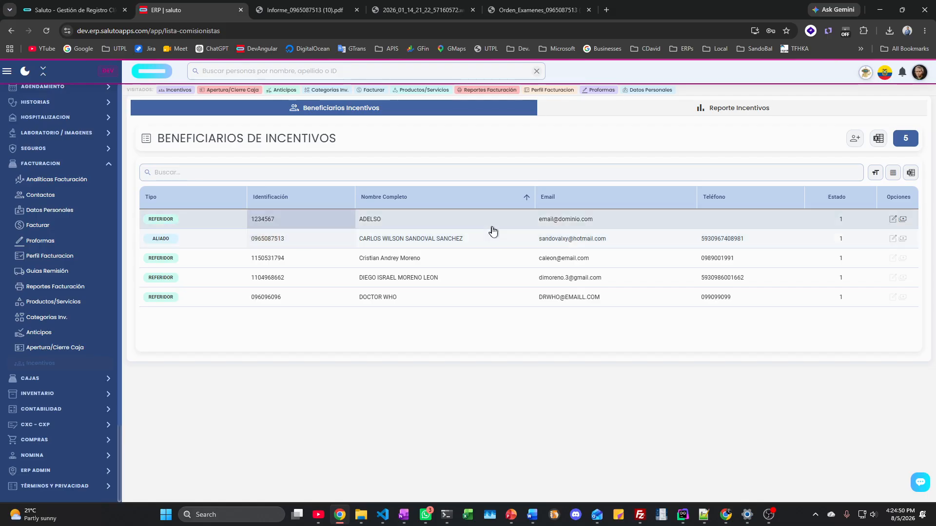
click(895, 239)
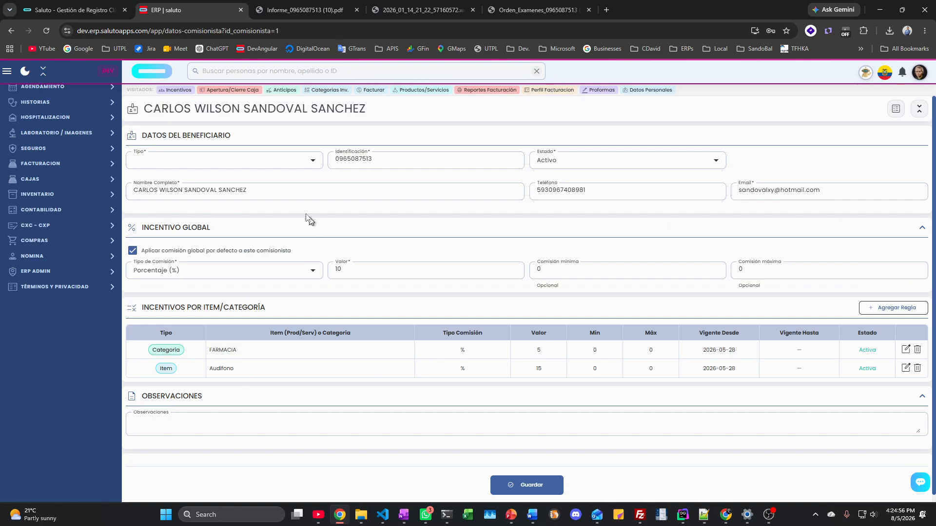
Step: Return to the invoice form, then open the Inventario dashboard for 01/01/2026–05/08/2026
click(46, 164)
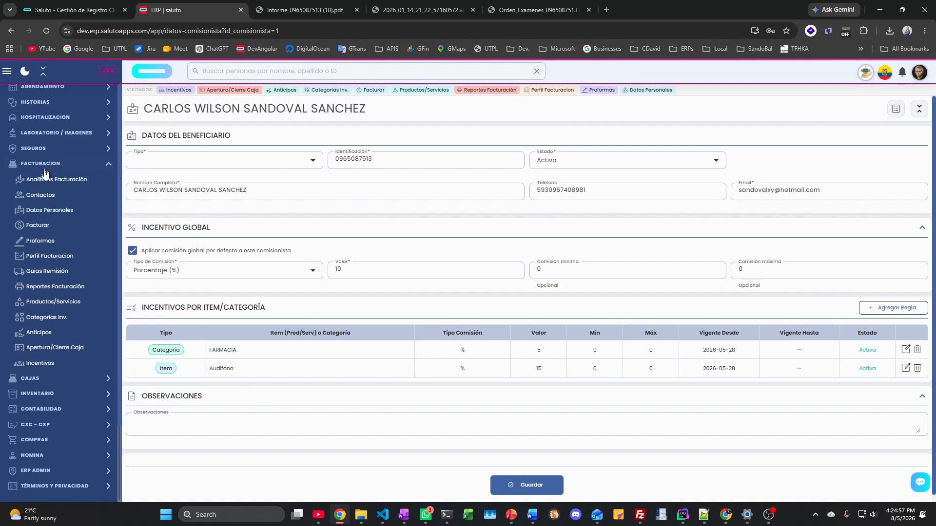
click(39, 226)
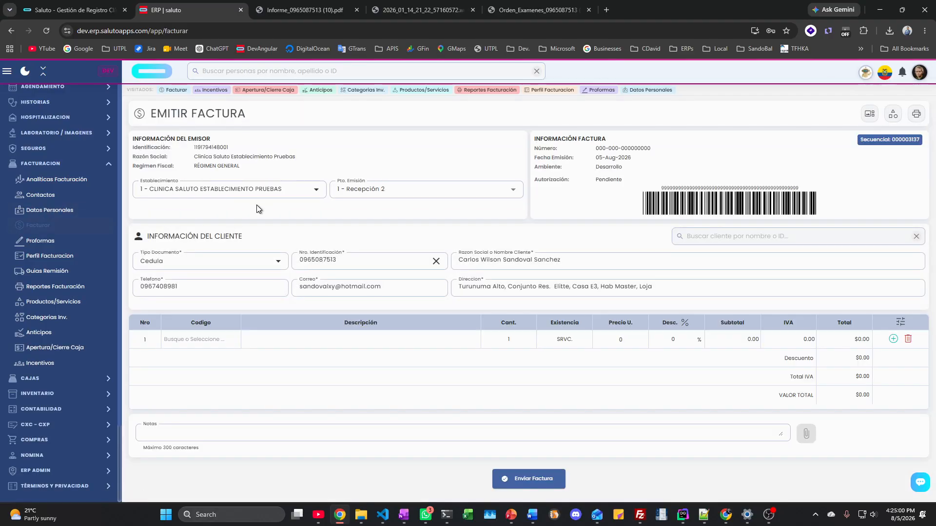
click(54, 164)
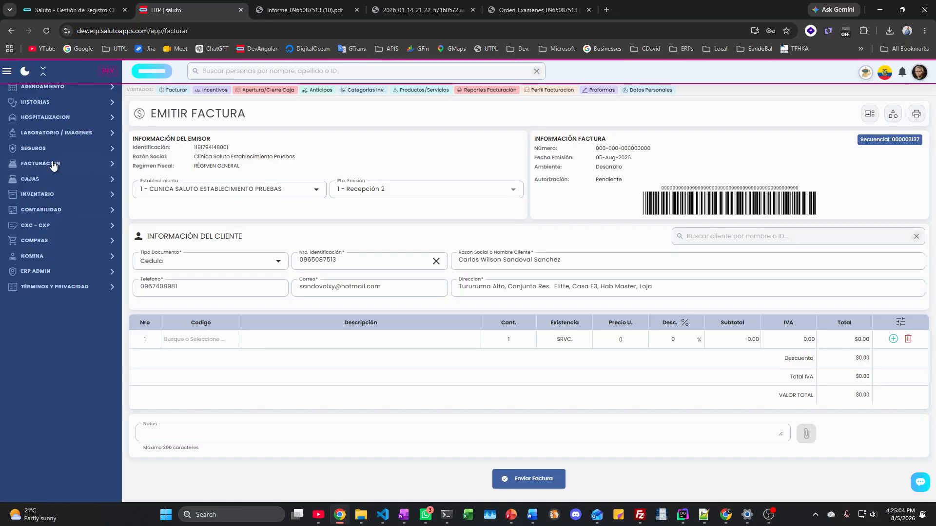
click(47, 195)
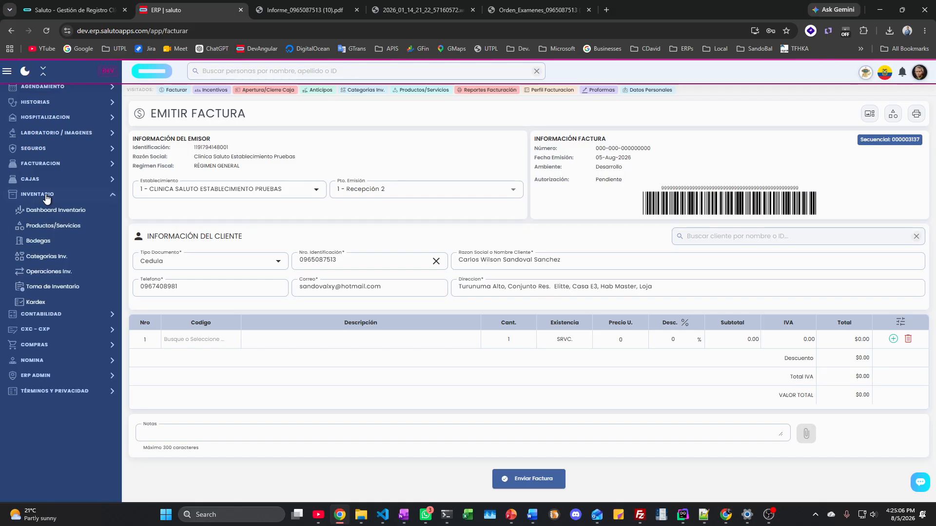
click(47, 210)
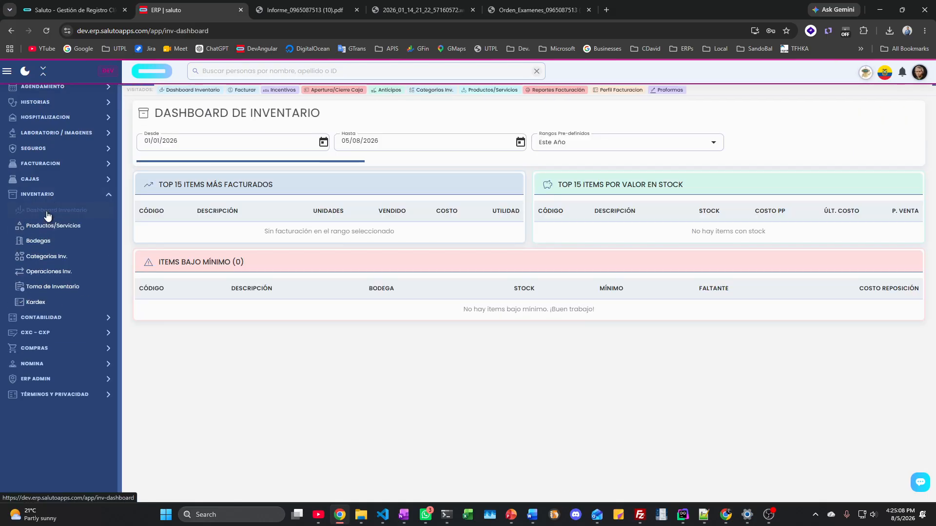
Step: Look over the products catalogue, warehouses and the inventory operations list
scroll(368, 308, down, 6)
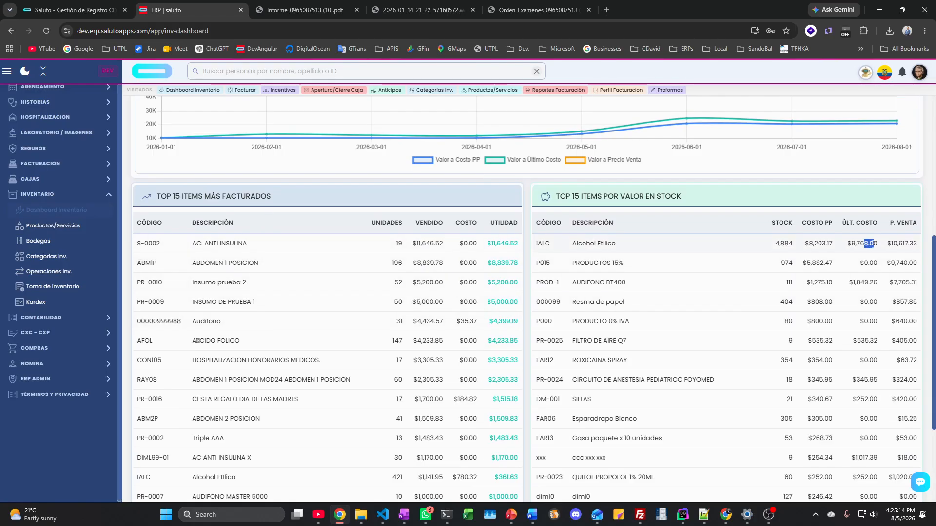
scroll(435, 314, down, 3)
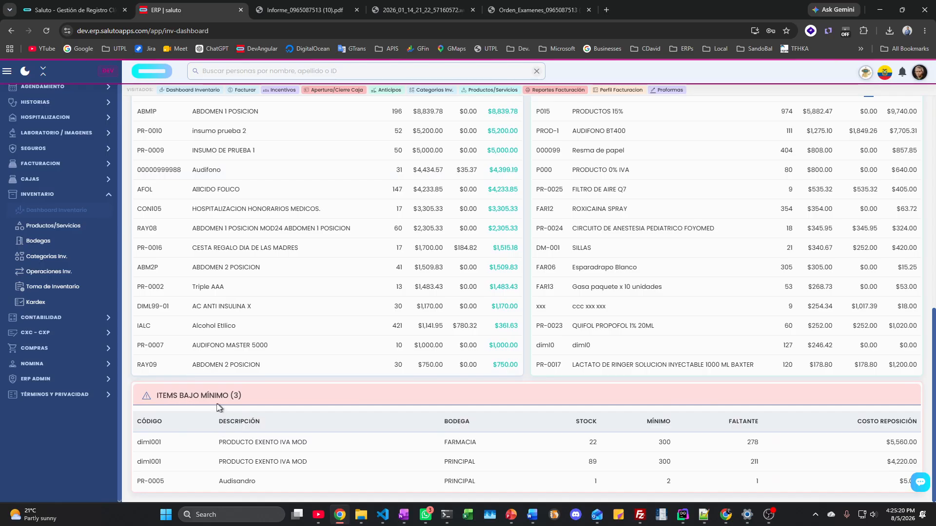
click(77, 231)
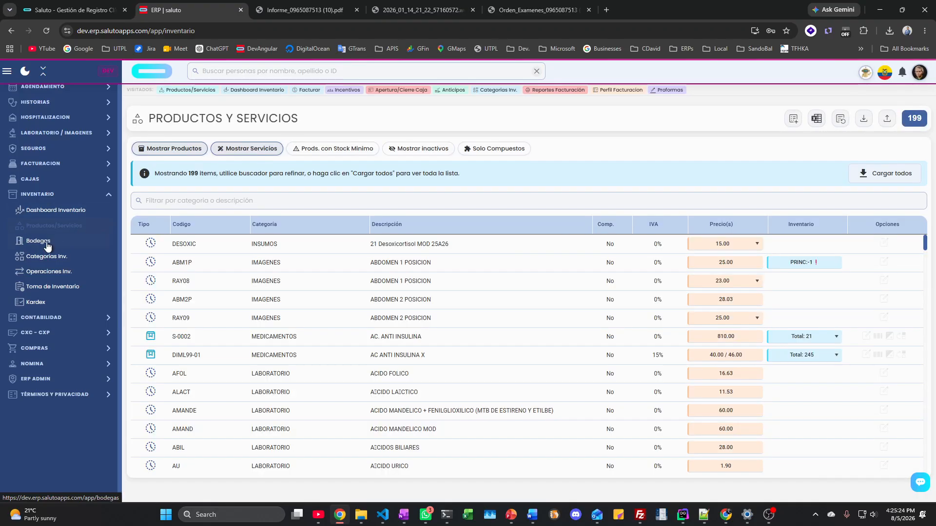
click(47, 244)
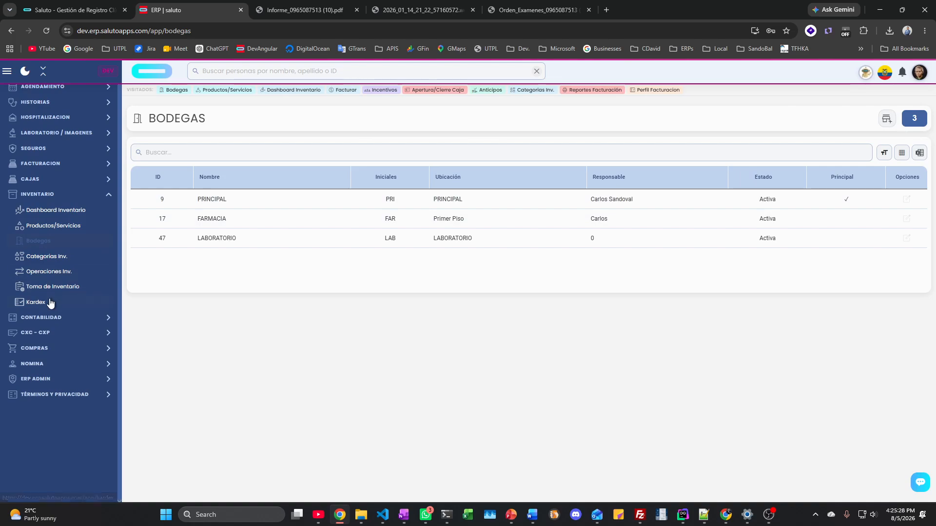
click(57, 276)
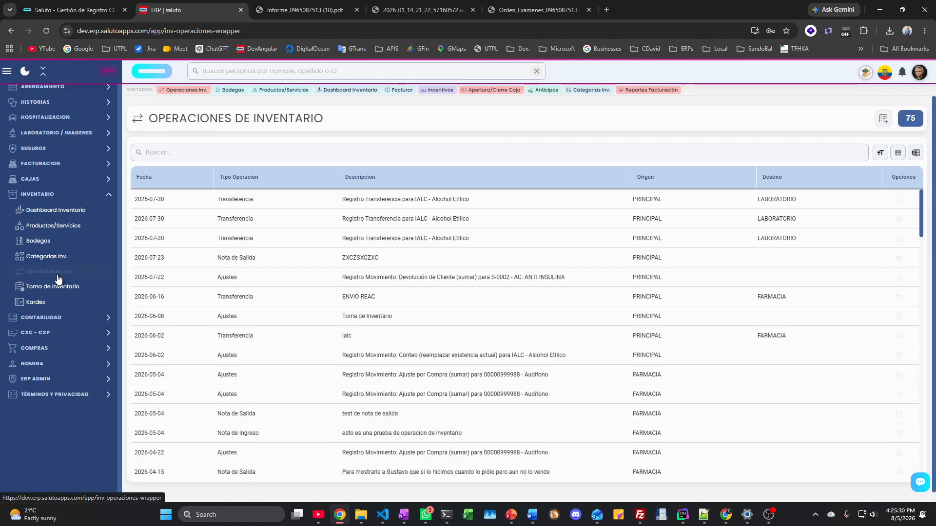
Step: Start a new inventory operation, abandon it without an operation type, and open Kardex
click(884, 119)
click(431, 160)
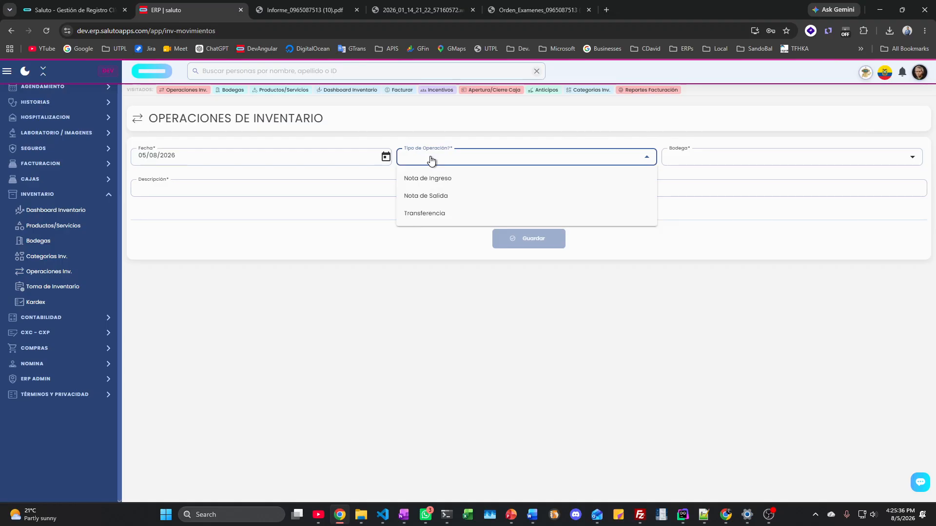
click(386, 270)
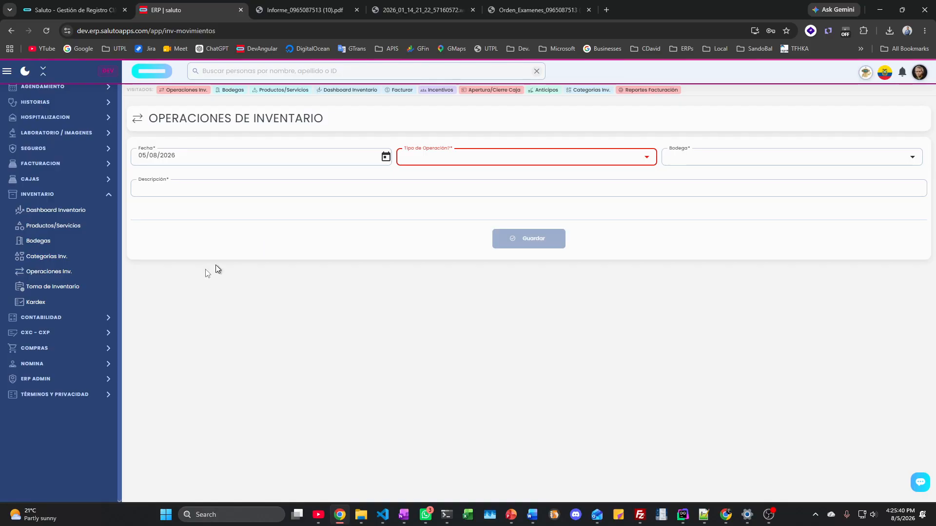
click(31, 307)
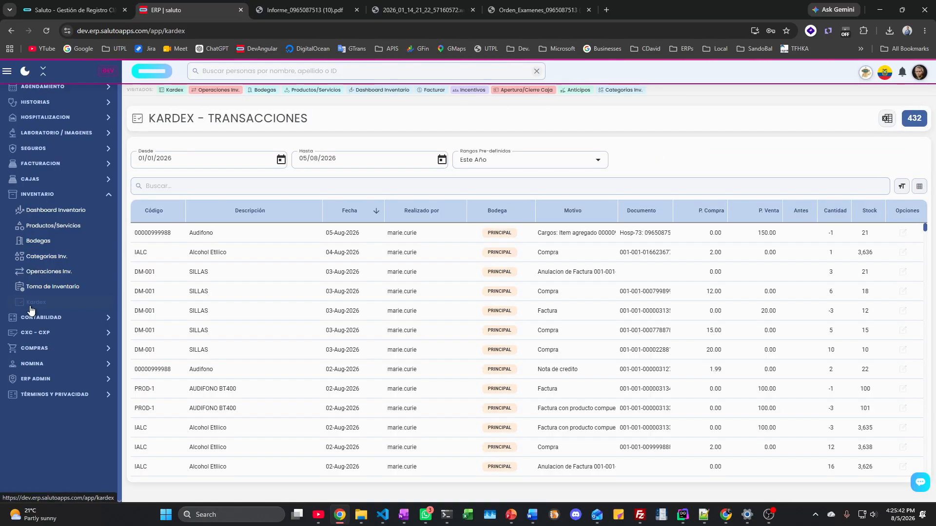
Step: Filter the Kardex to item DM-001, then clear the filter
scroll(232, 301, down, 6)
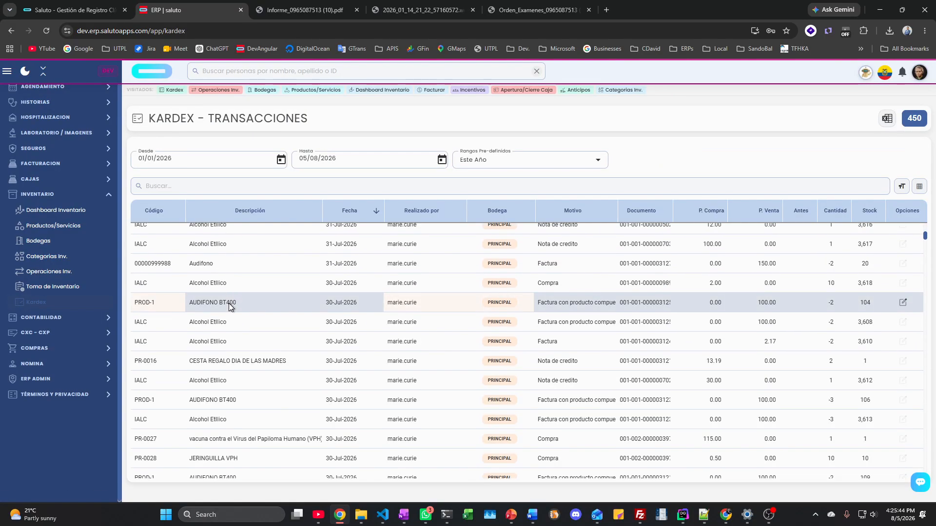
scroll(229, 303, down, 5)
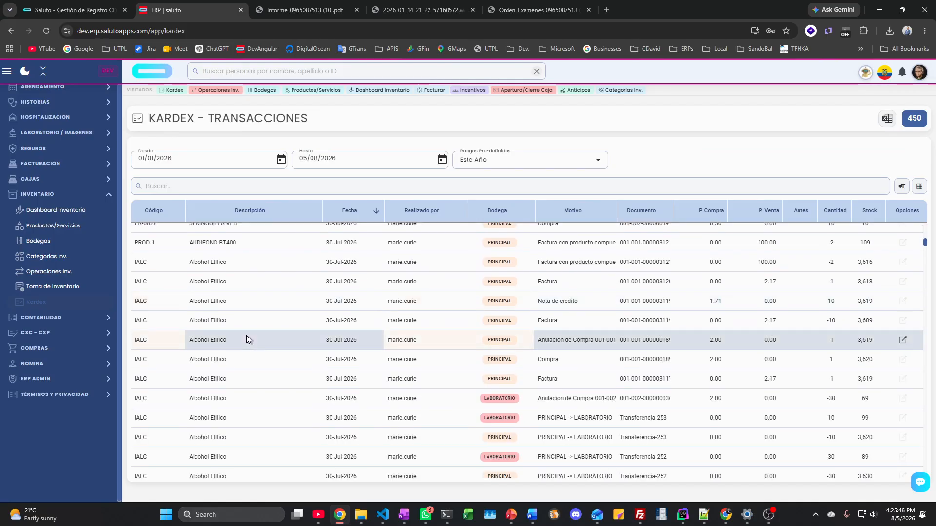
scroll(246, 335, up, 10)
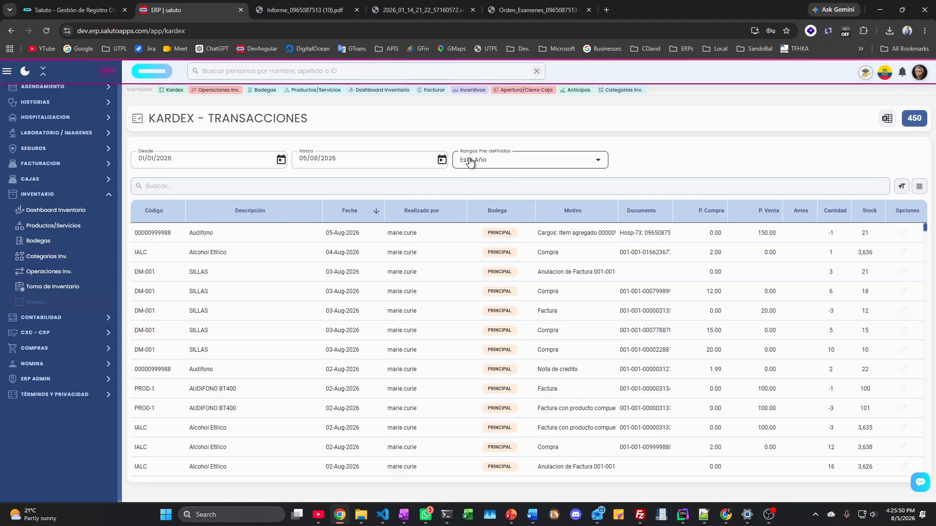
click(142, 274)
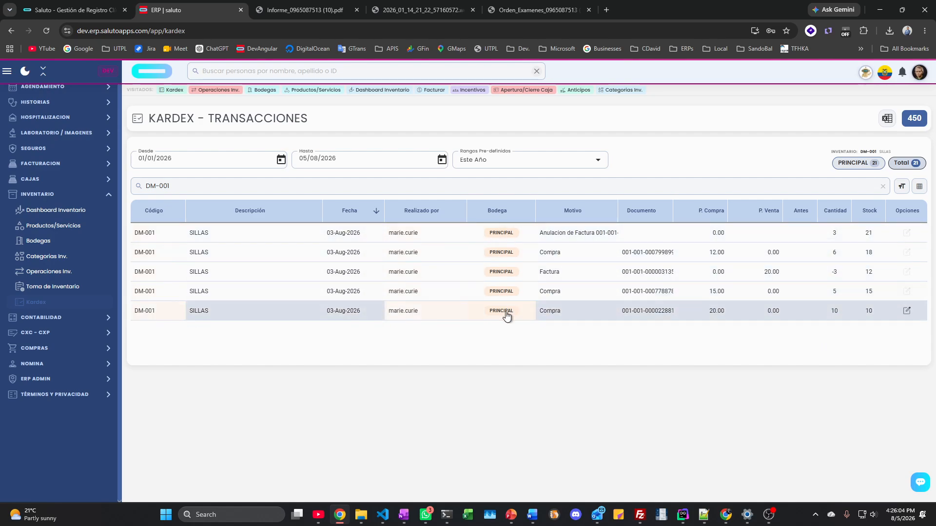
click(884, 188)
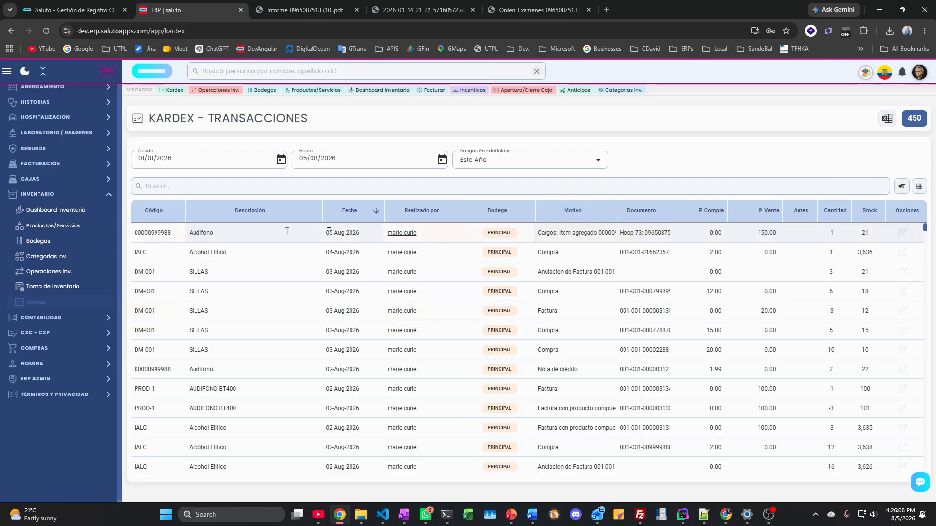
Step: Filter the Kardex to IALC Alcohol Etílico, total stock 4,884, and expand Contabilidad
click(148, 257)
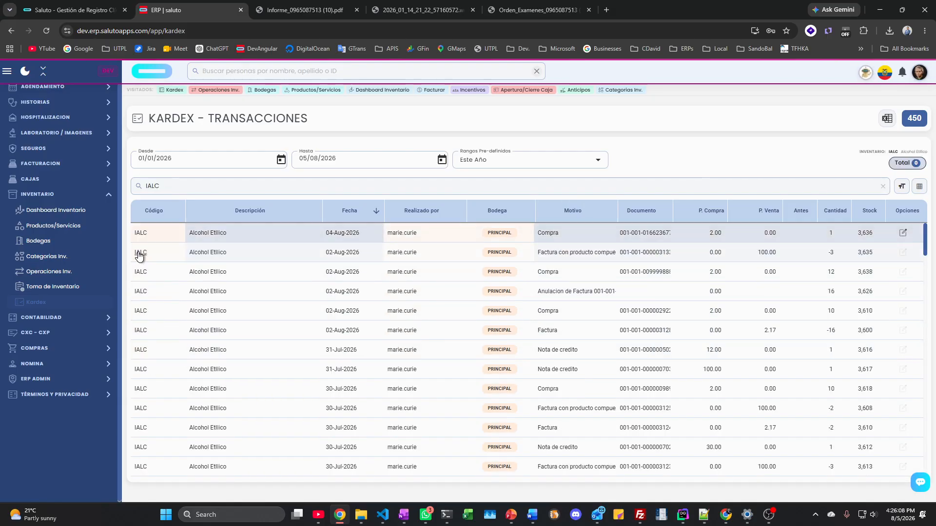
scroll(264, 307, down, 5)
scroll(265, 308, down, 20)
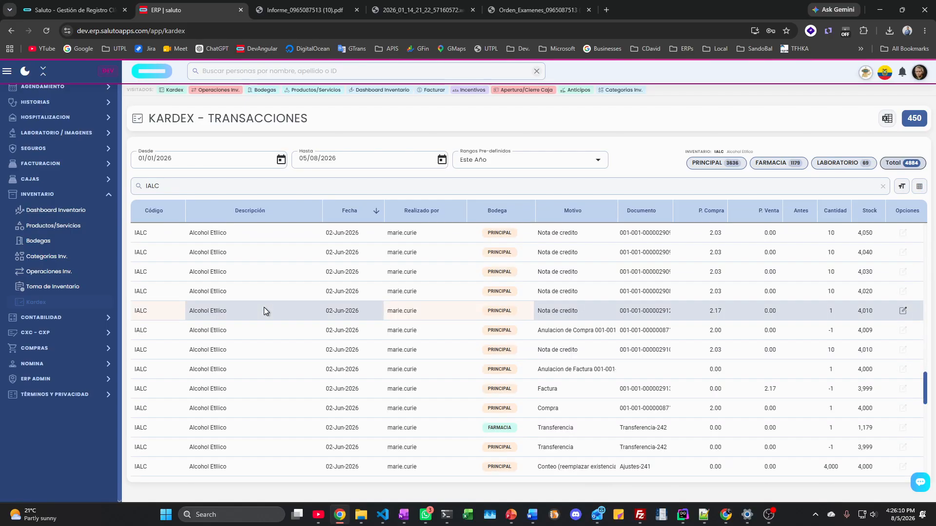
scroll(264, 307, up, 15)
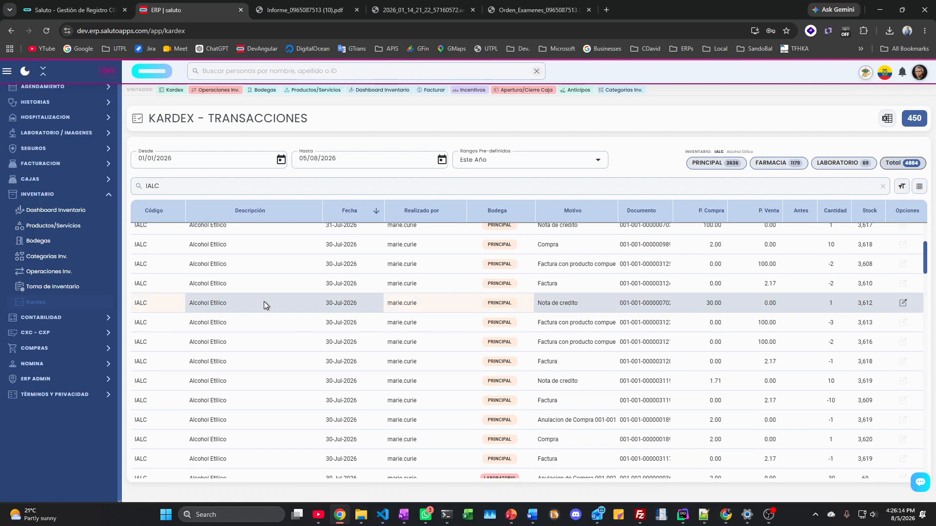
scroll(264, 303, up, 3)
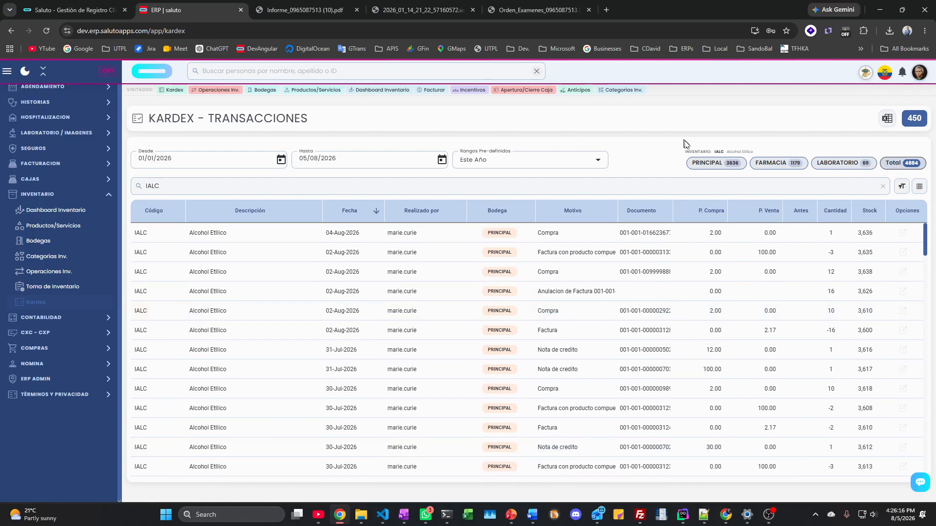
click(57, 197)
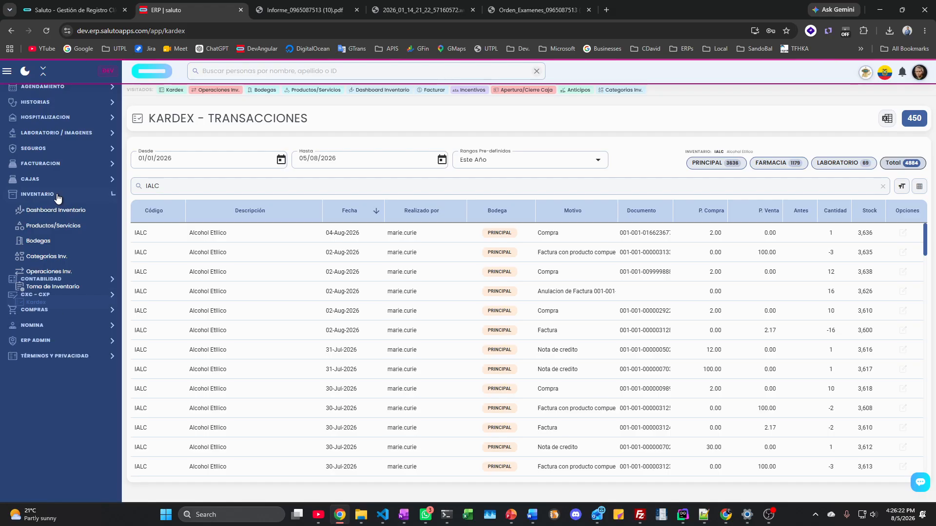
click(62, 216)
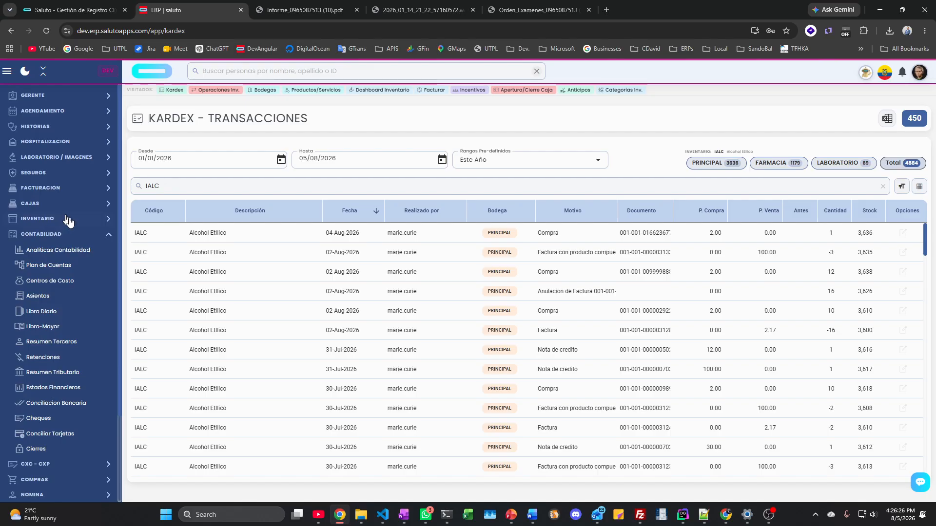
Step: Review the accounting analytics dashboard and the chart of accounts
click(59, 251)
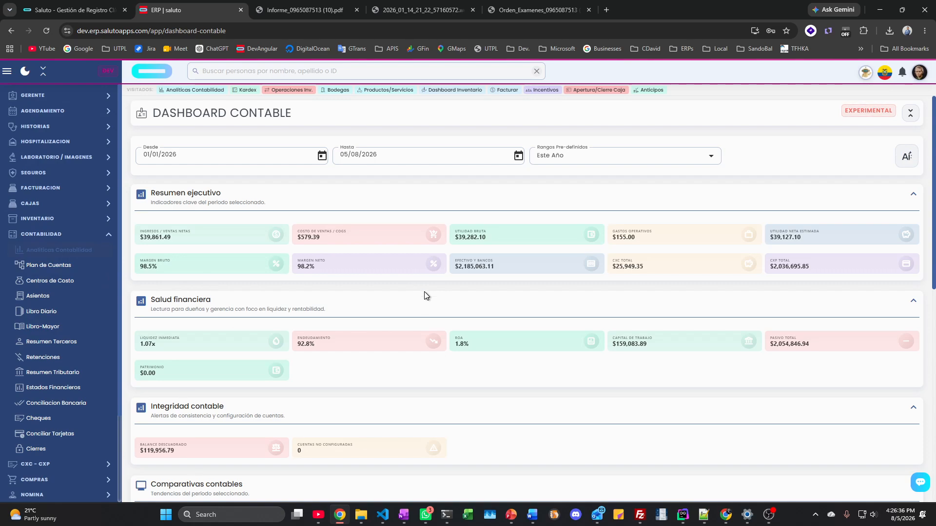
scroll(424, 292, down, 10)
scroll(424, 291, up, 10)
click(61, 266)
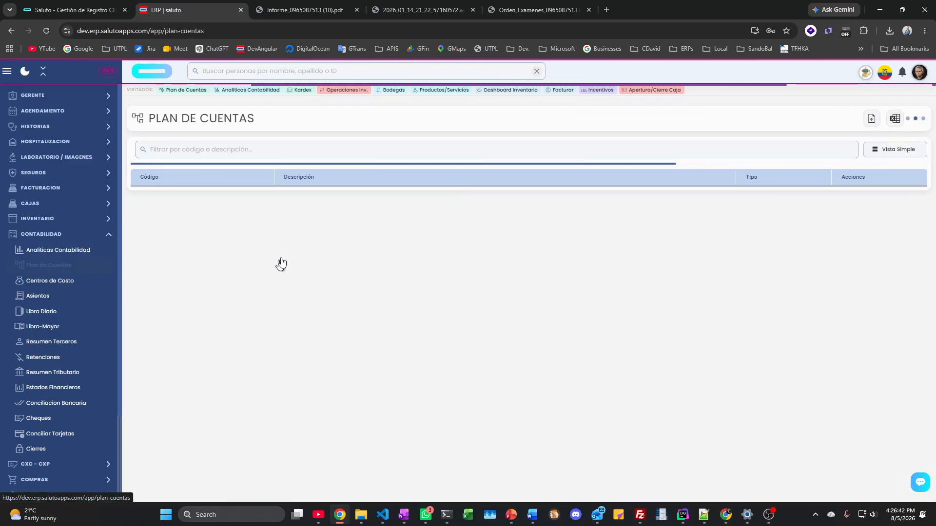
scroll(377, 298, down, 3)
scroll(377, 298, down, 4)
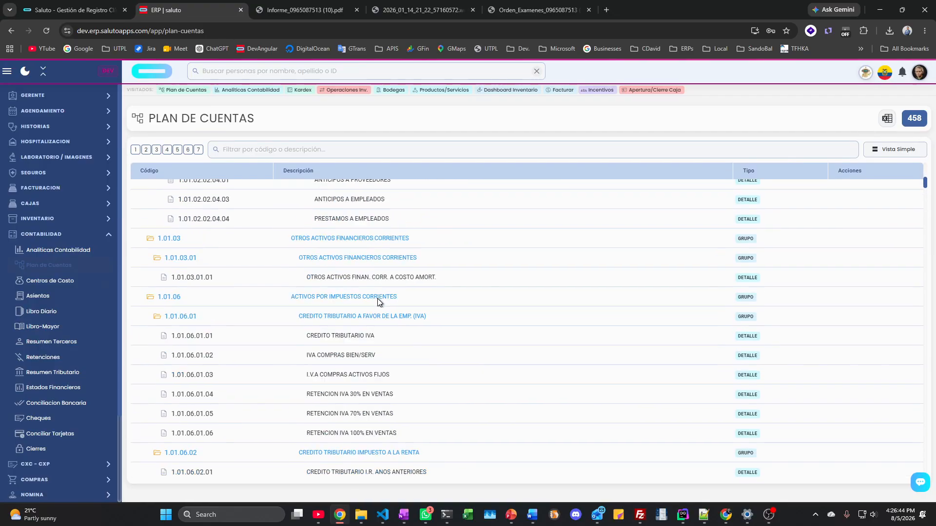
scroll(377, 298, up, 8)
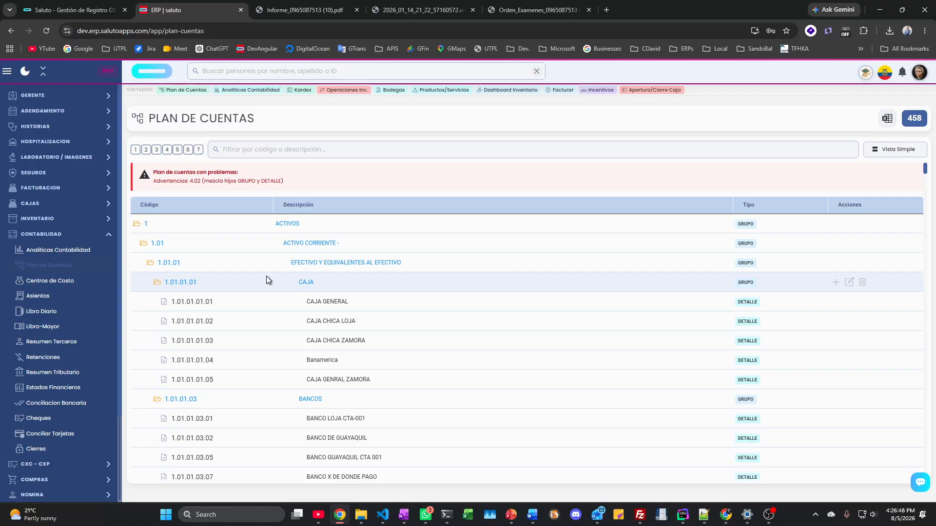
Step: Inspect cost centres CC0001, CC0002 and CG-001, then go to journal entries
click(61, 281)
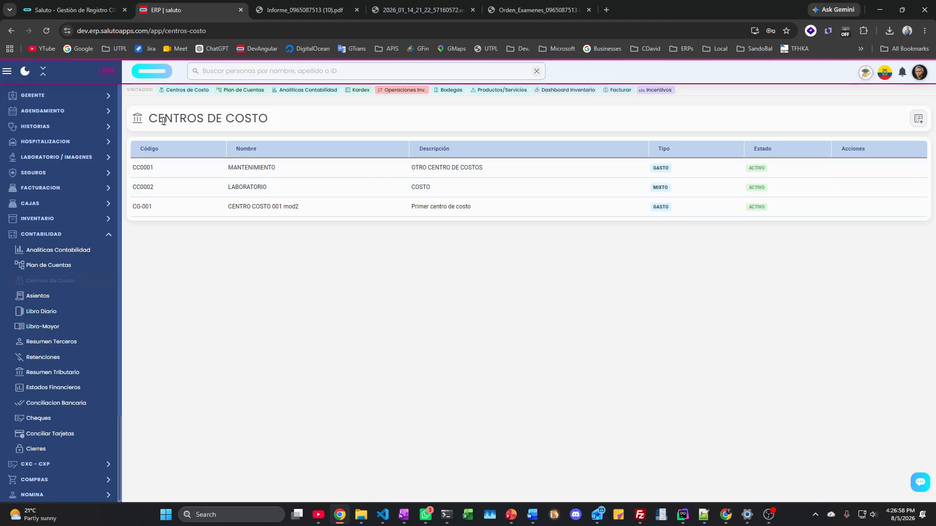
drag(148, 119, 270, 117)
click(270, 117)
click(36, 295)
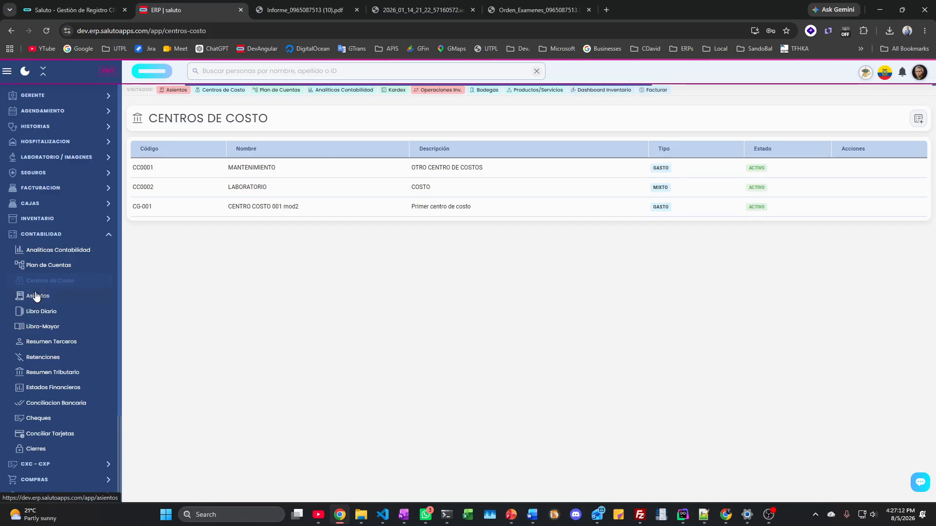
Step: Set the journal entry's detail description to 'PR ::DSASD'
click(496, 164)
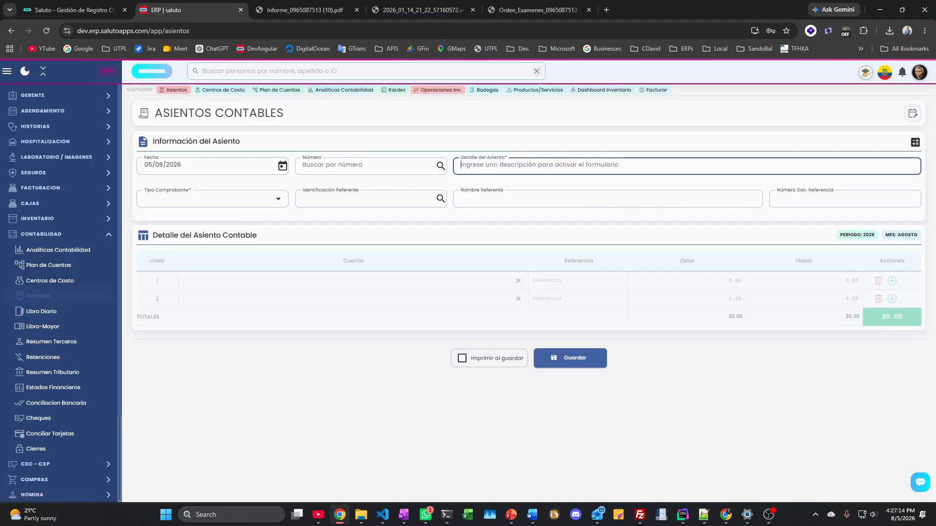
text(plg)
key(Home)
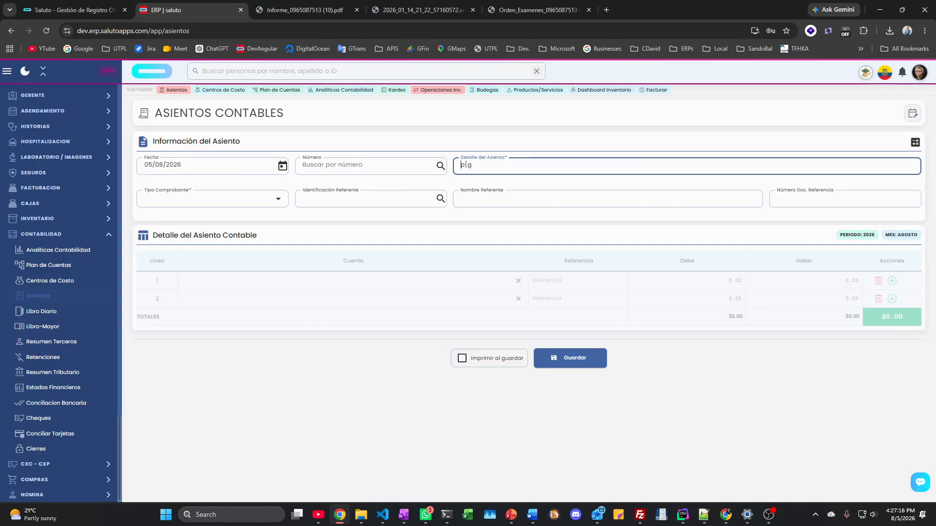
text(0)
key(ctrl+a)
text(PR ::DSASD)
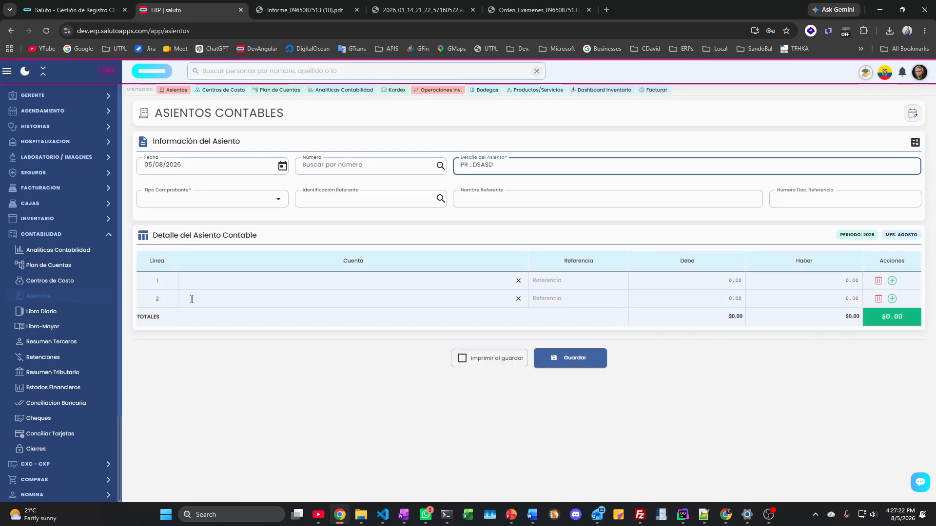
Step: Debit BANCO LOJA CTA-001 and credit INGRESOS / VENTA PRODUCTOS 100.00, then try saving
click(211, 285)
text(bancok)
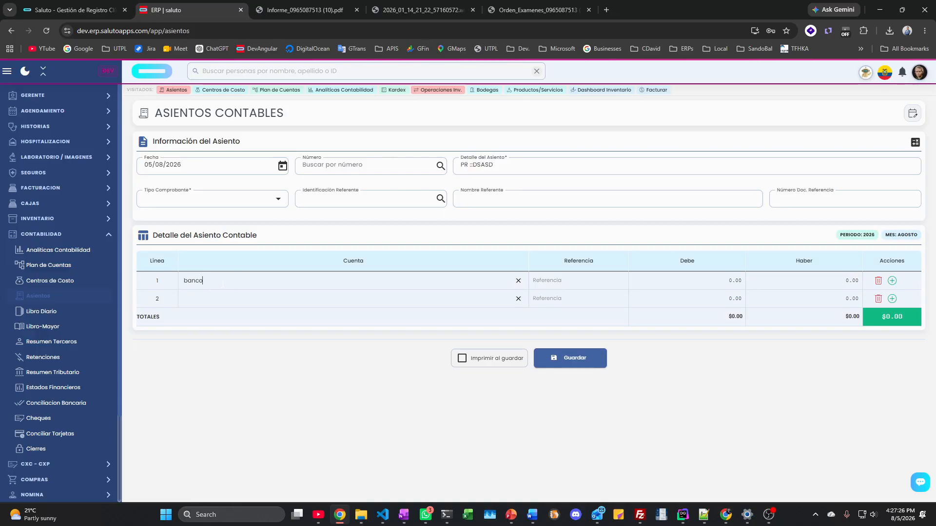
click(195, 304)
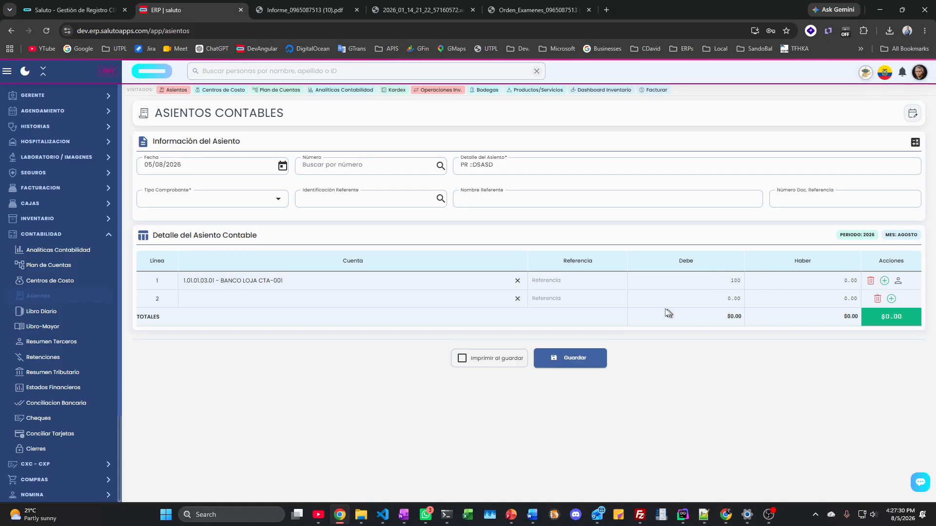
click(297, 297)
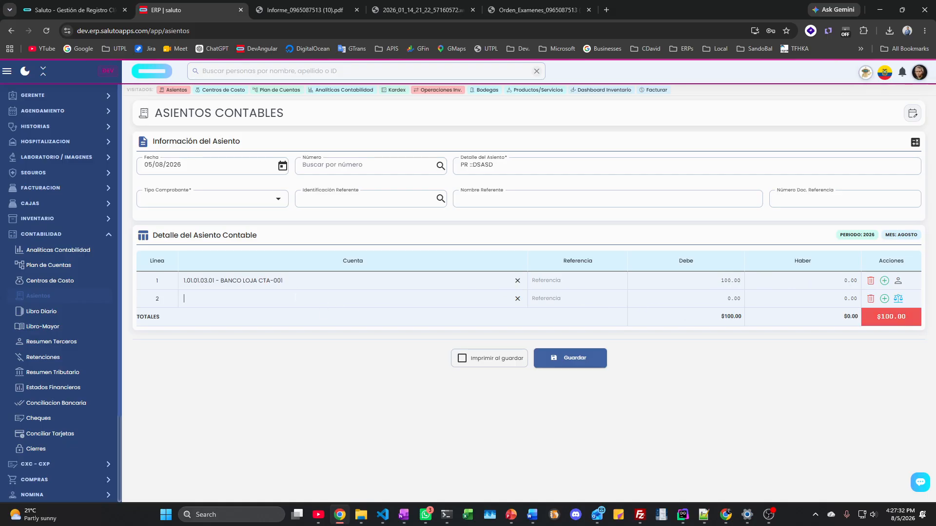
text(IM)
key(BackSpace)
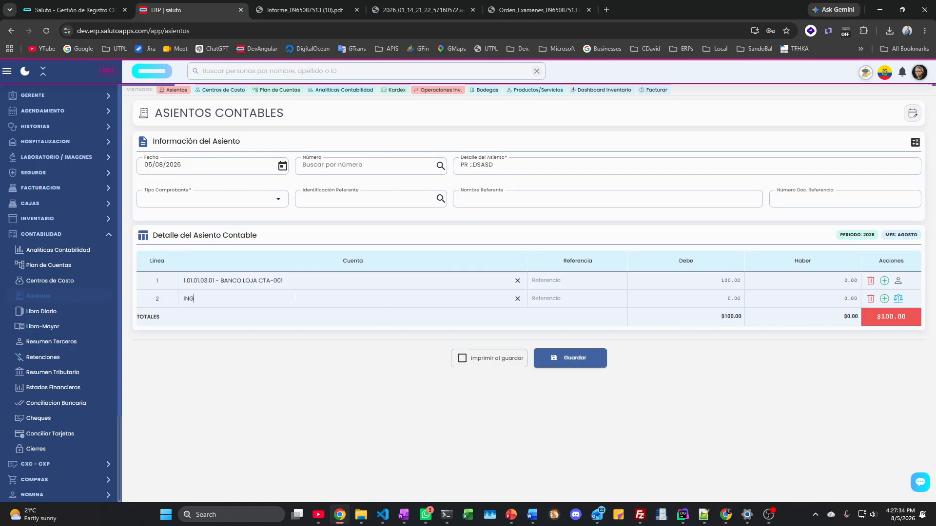
text(NGRE)
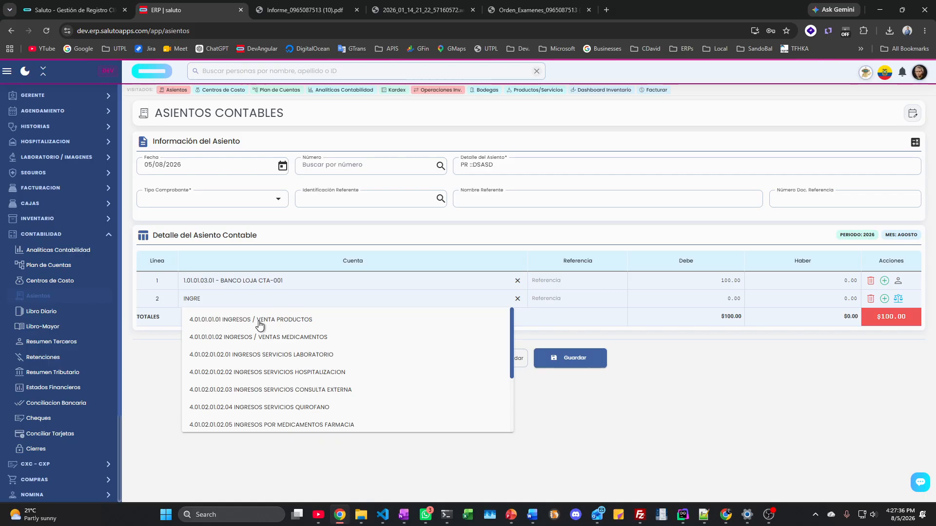
click(257, 319)
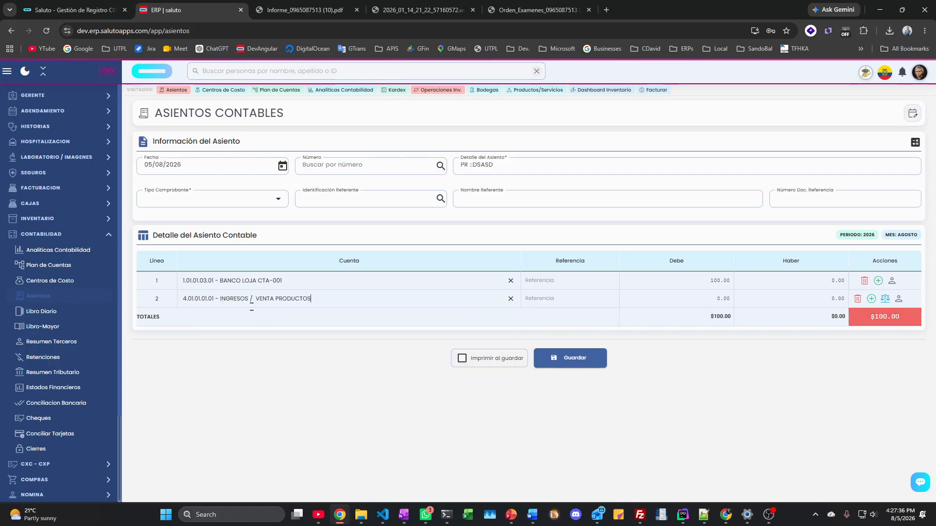
click(884, 299)
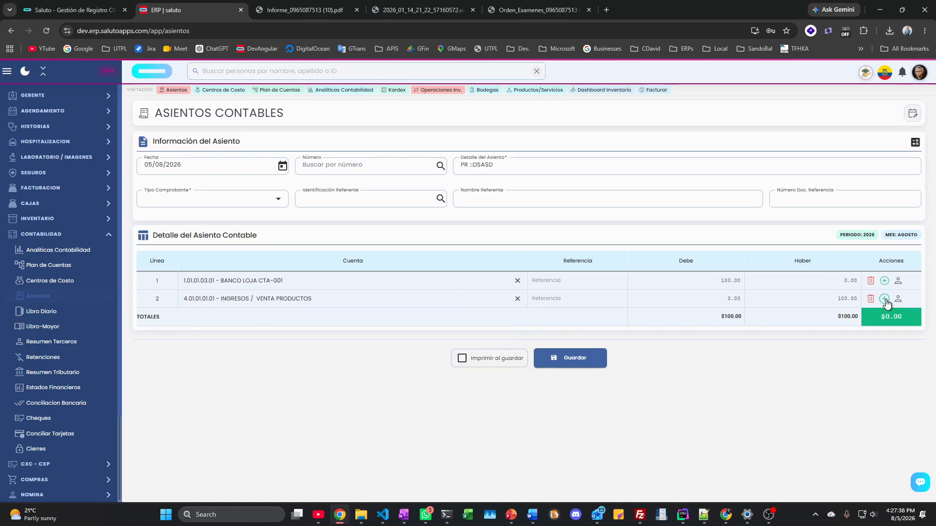
click(588, 364)
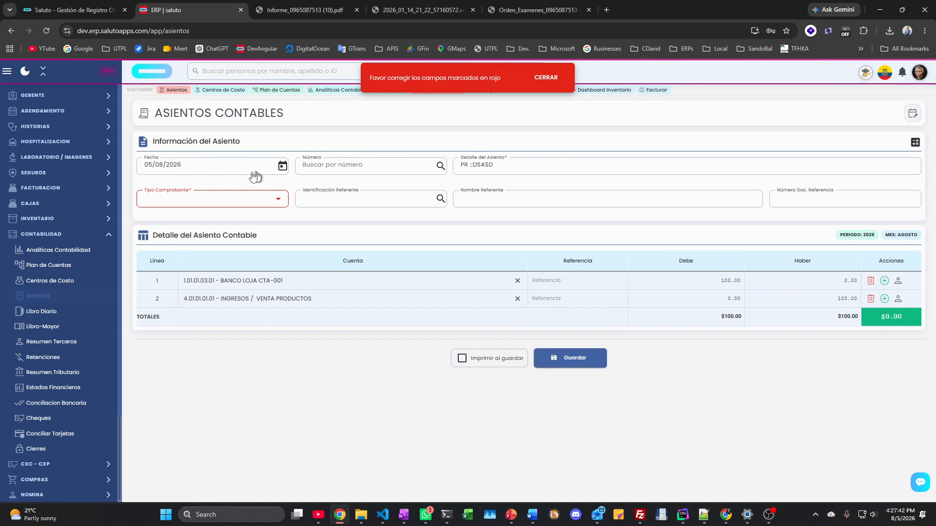
Step: Set Tipo Comprobante to Comprobante de Diario, then open the Libro Diario
click(211, 201)
click(199, 218)
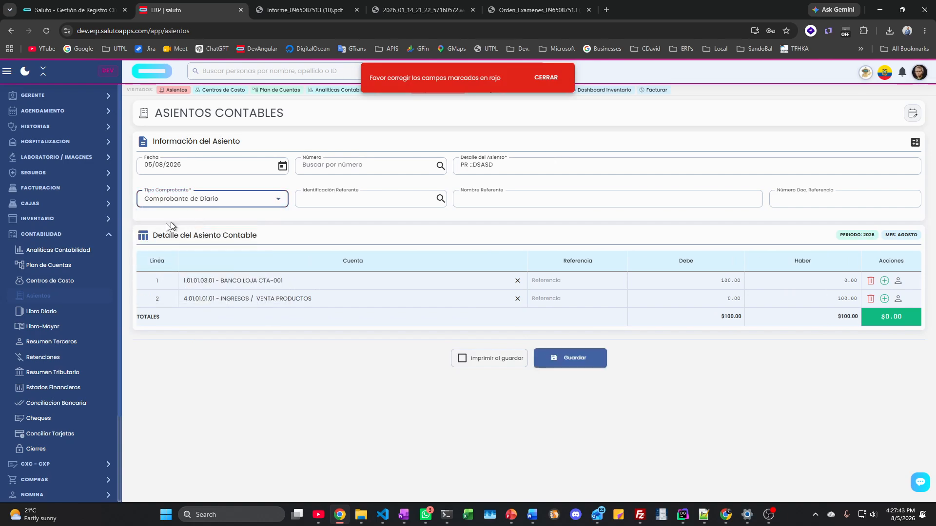
click(41, 307)
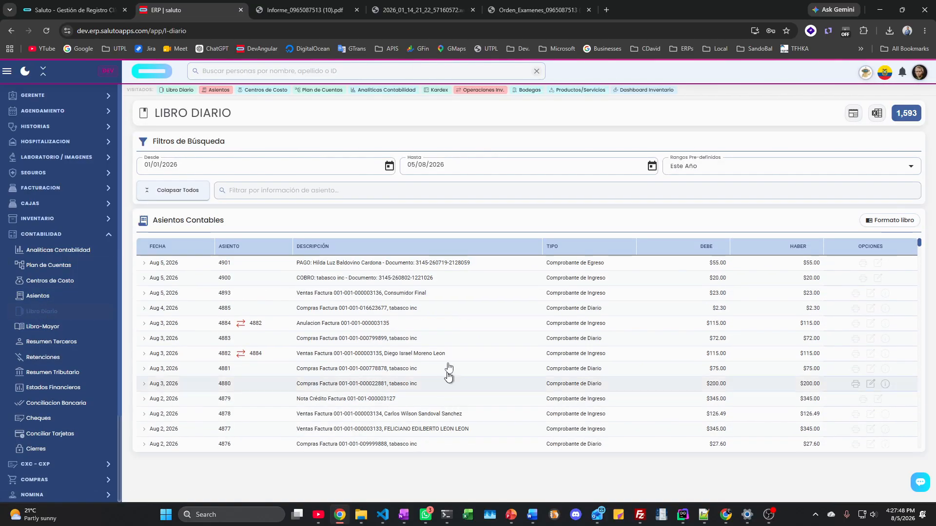
Step: Expand entry 4901 and review its detail: $55.00 debit CUENTAS PAGAR PROVEEDORES, credit CAJA GENERAL
click(383, 266)
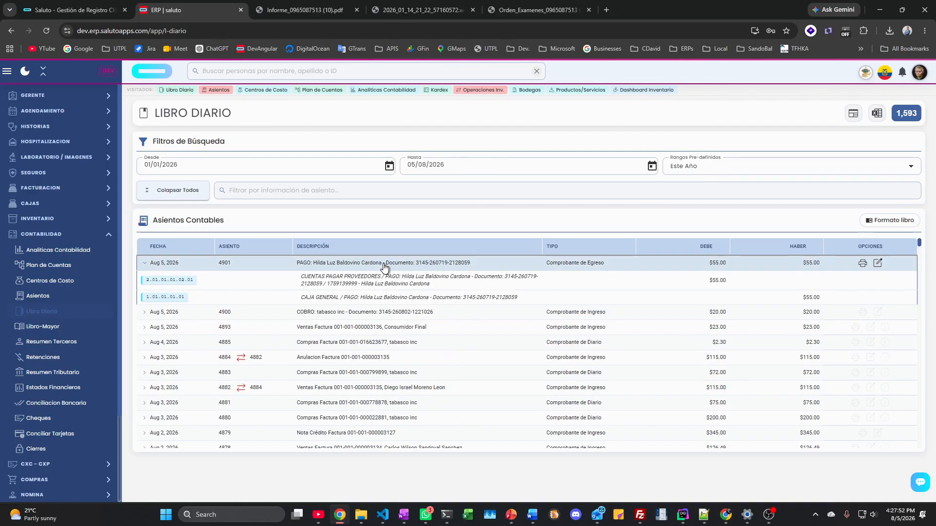
double_click(332, 264)
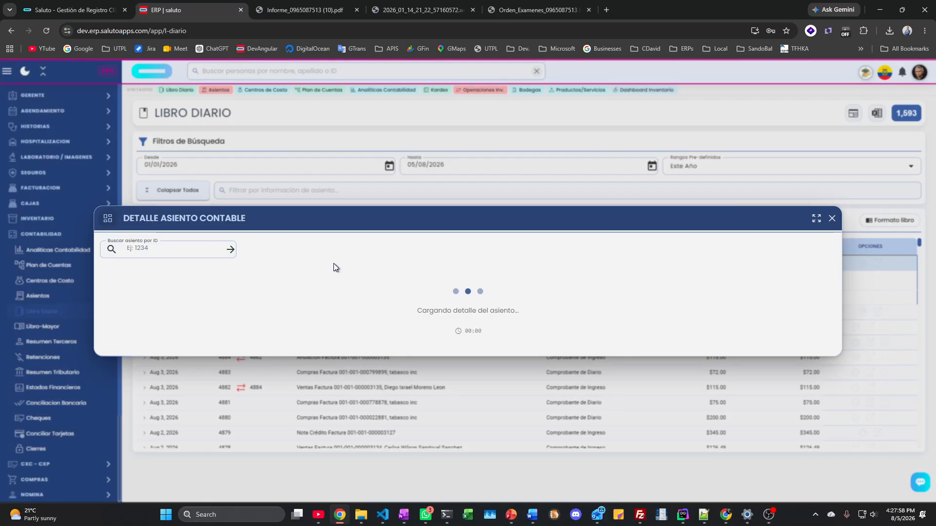
scroll(335, 279, down, 1)
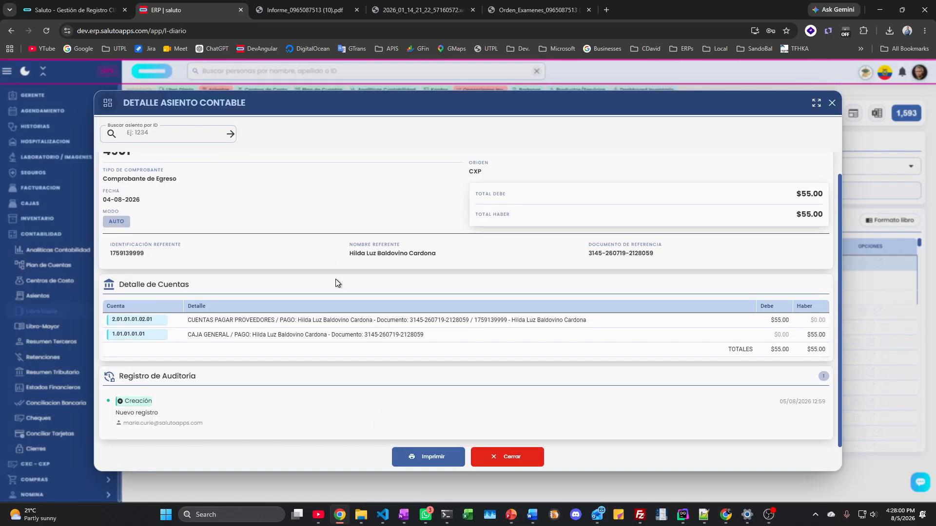
scroll(335, 279, up, 1)
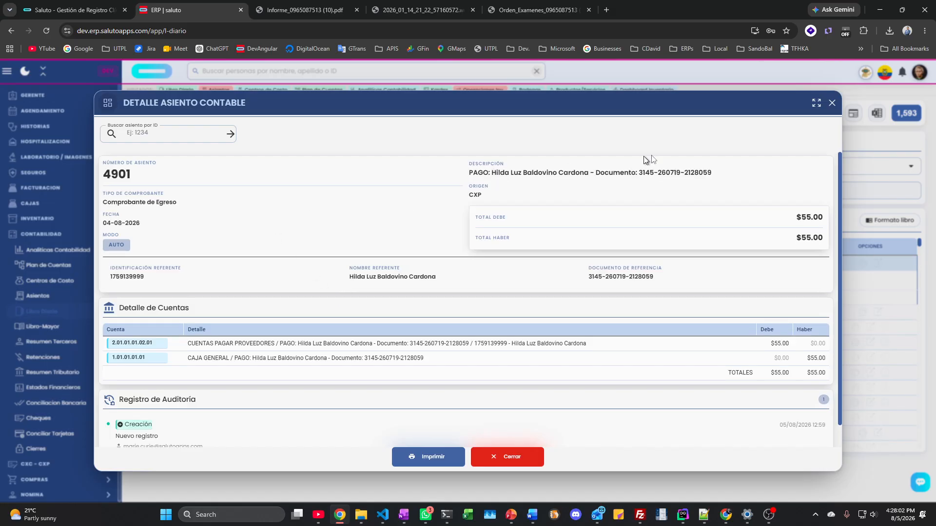
click(831, 104)
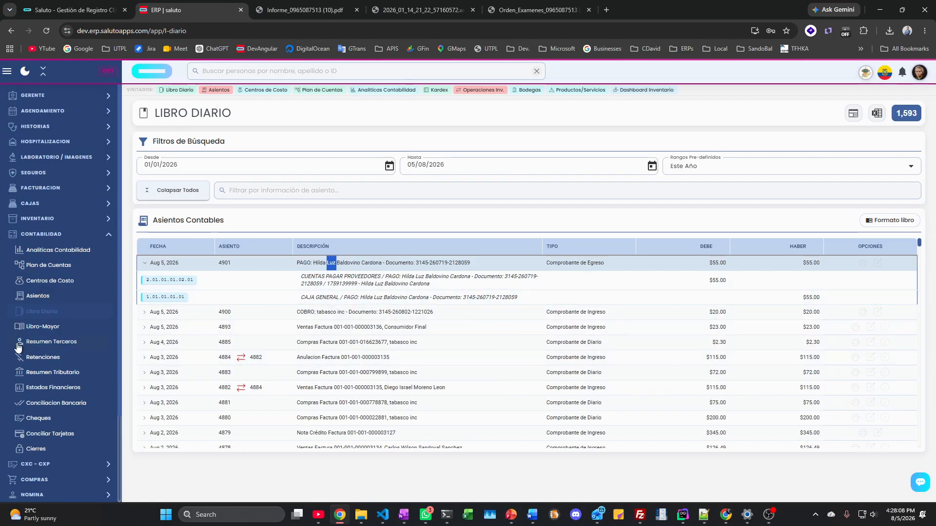
Step: Expand CAJA GENERAL in the Libro Mayor and look through its movements
click(42, 326)
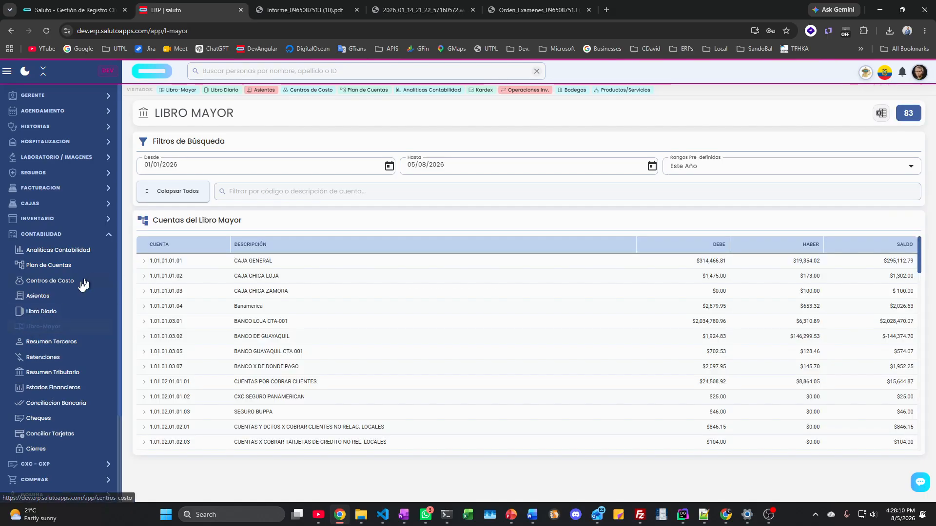
click(265, 266)
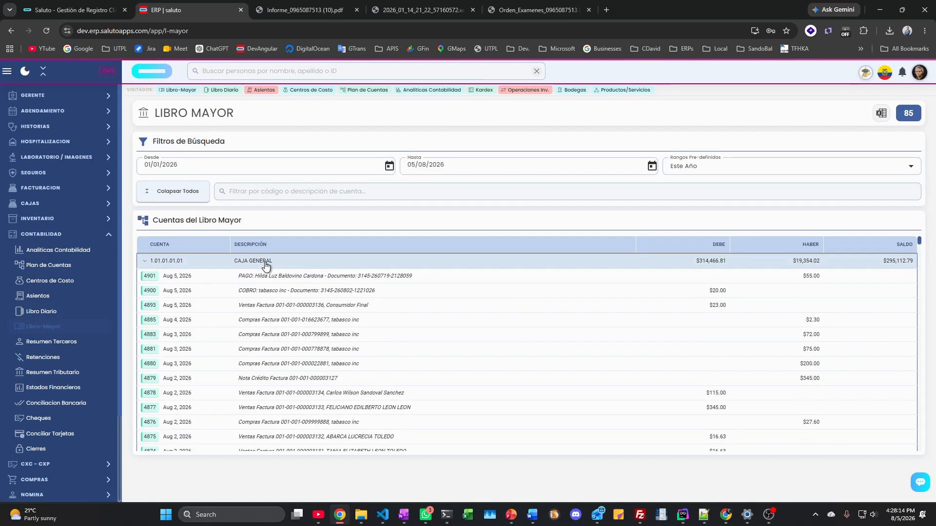
scroll(271, 302, down, 5)
scroll(271, 302, down, 5)
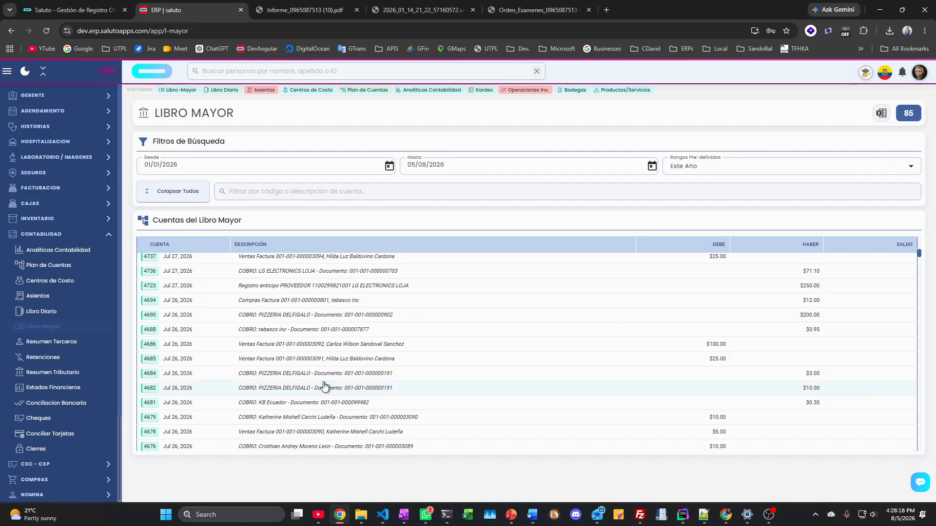
scroll(324, 386, up, 10)
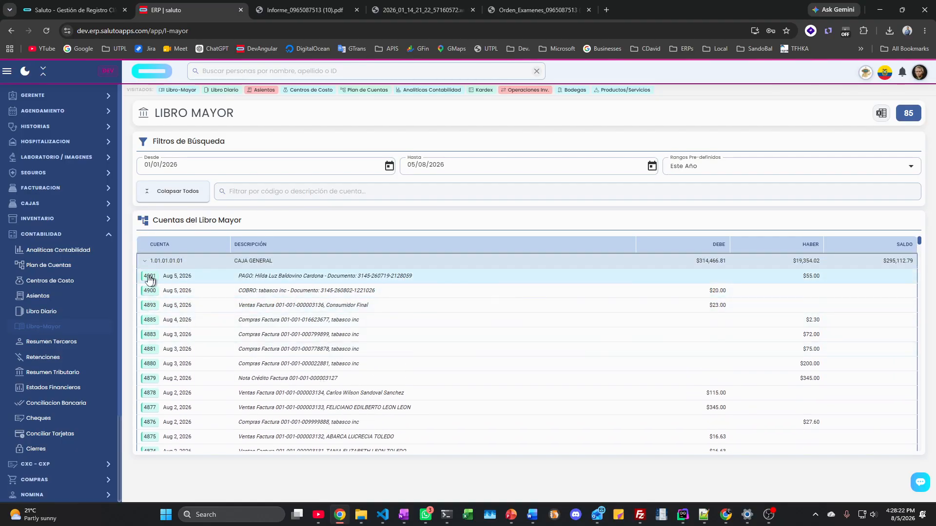
Step: Inspect entry 4901's detail, then go to the Resumen Terceros accounting summary
click(152, 279)
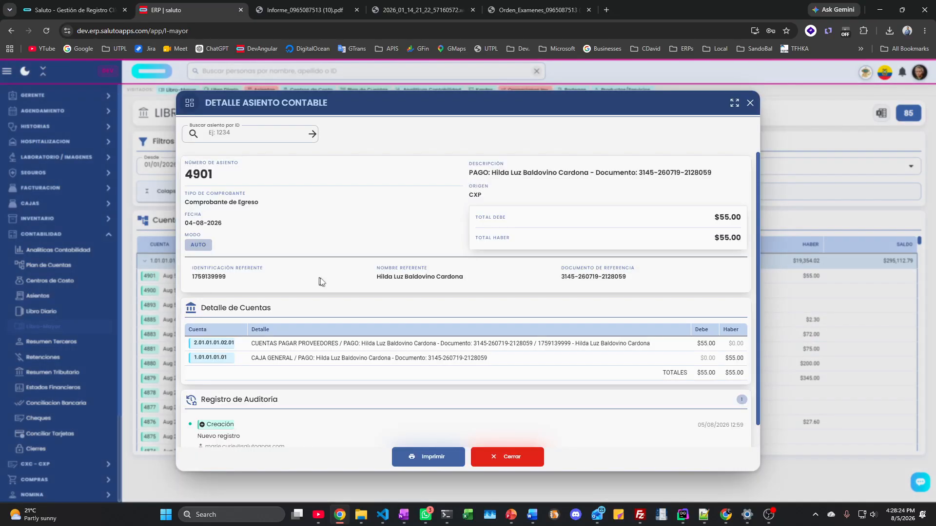
scroll(341, 304, down, 1)
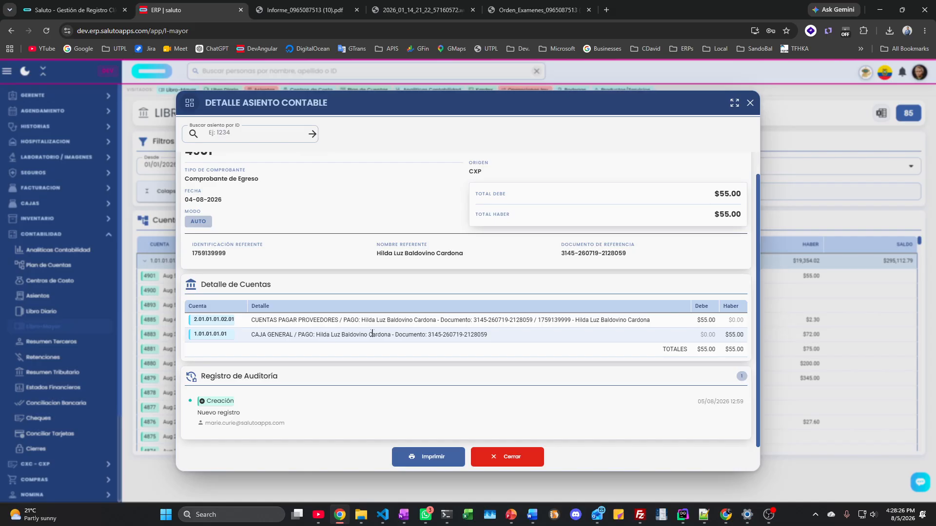
click(750, 104)
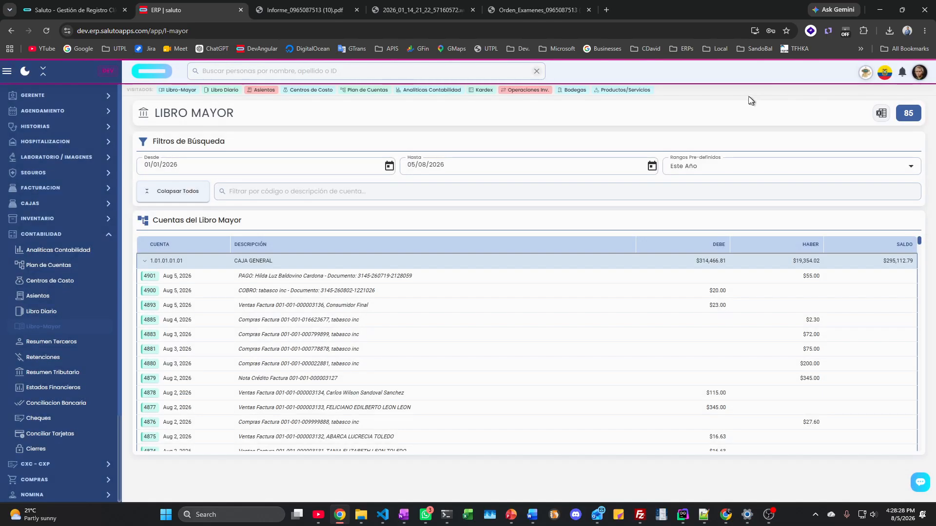
click(53, 342)
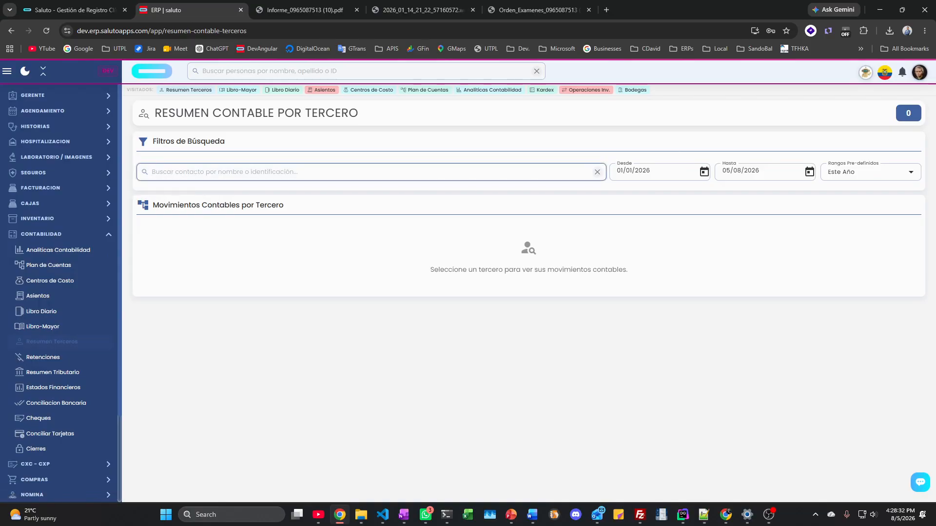
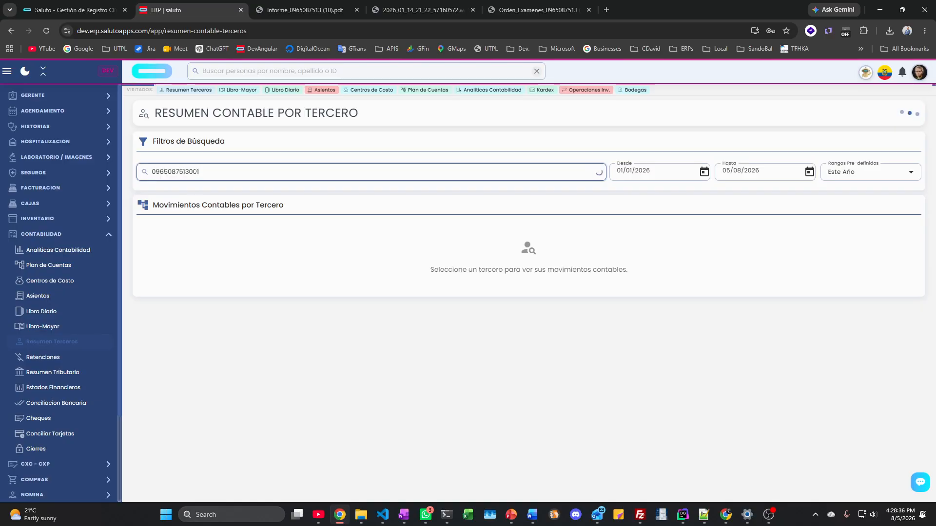
Step: Look up the supplier by its RUC, browse its CAJA GENERAL and BANCO LOJA CTA-001 movements, then open Retenciones
click(171, 194)
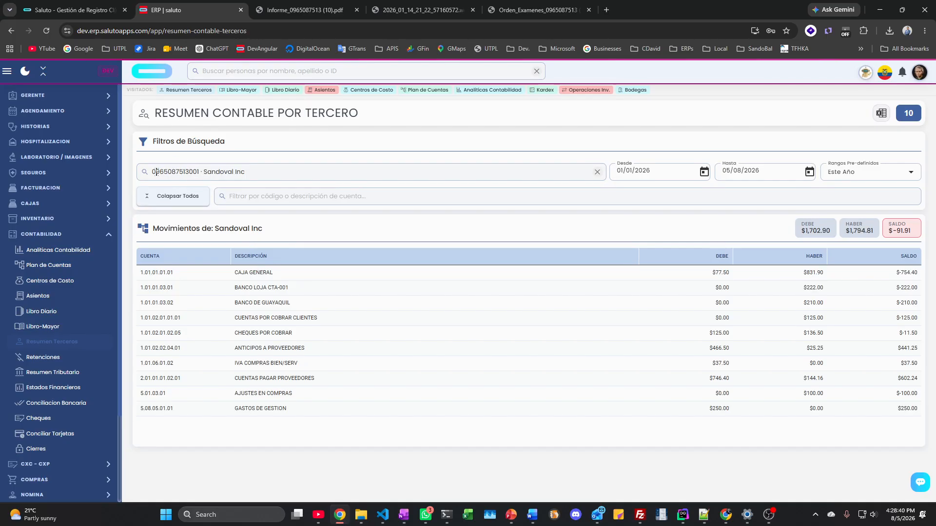
click(268, 273)
click(269, 273)
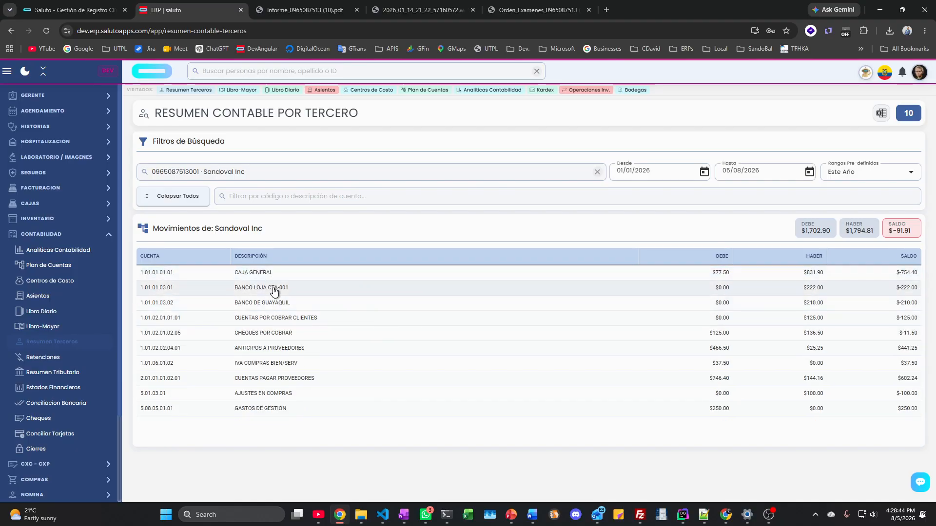
click(274, 289)
click(273, 289)
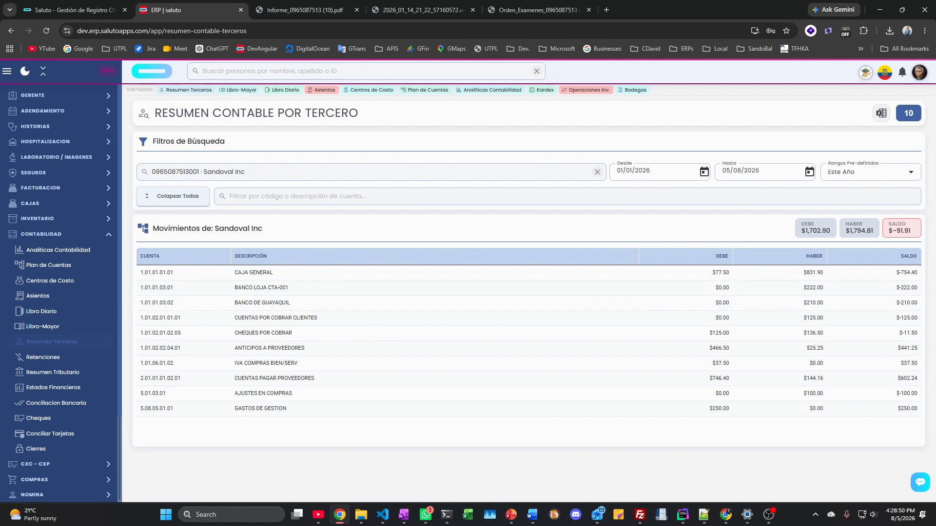
click(44, 357)
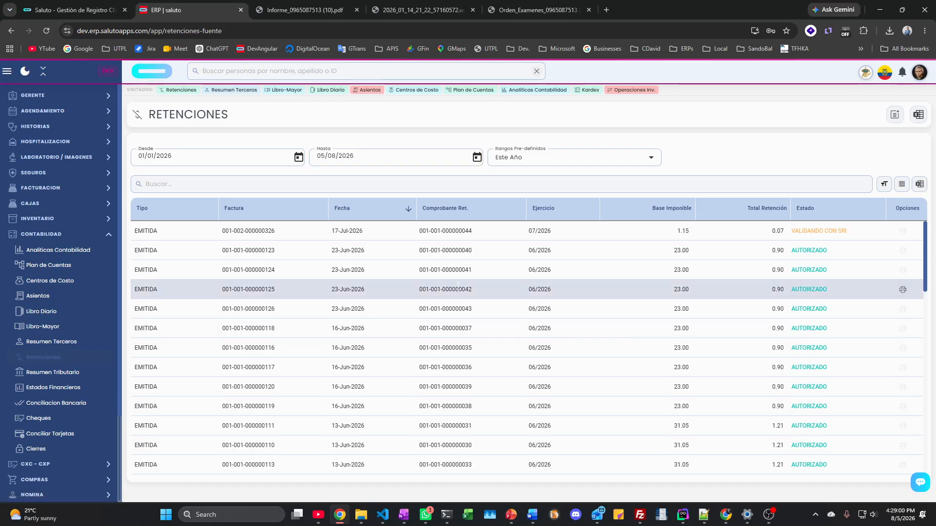
Step: Open Resumen Tributario showing 2026 sales of $51,860.00 gross and $2,365.38 tax
click(71, 376)
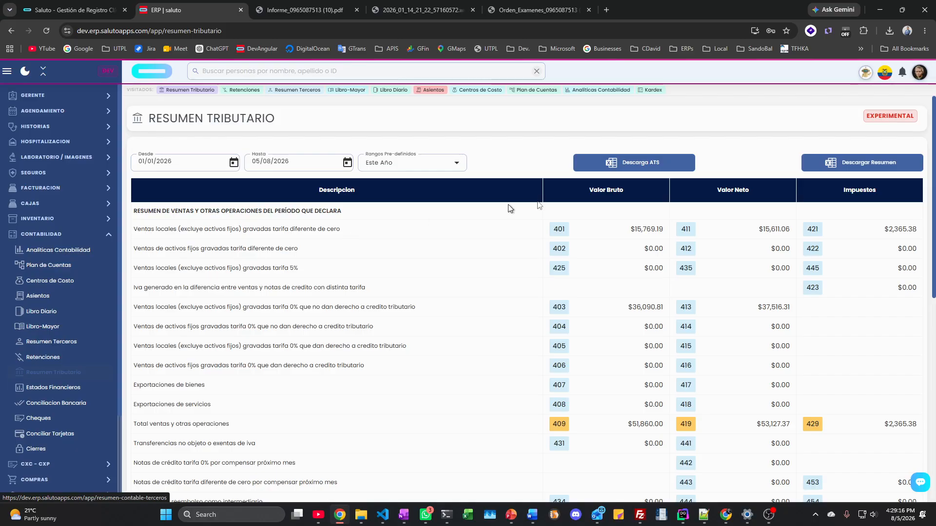
Step: Request the Descarga ATS annex file, then open Estados Financieros for 01/01/2026–05/08/2026
click(668, 169)
right_click(855, 168)
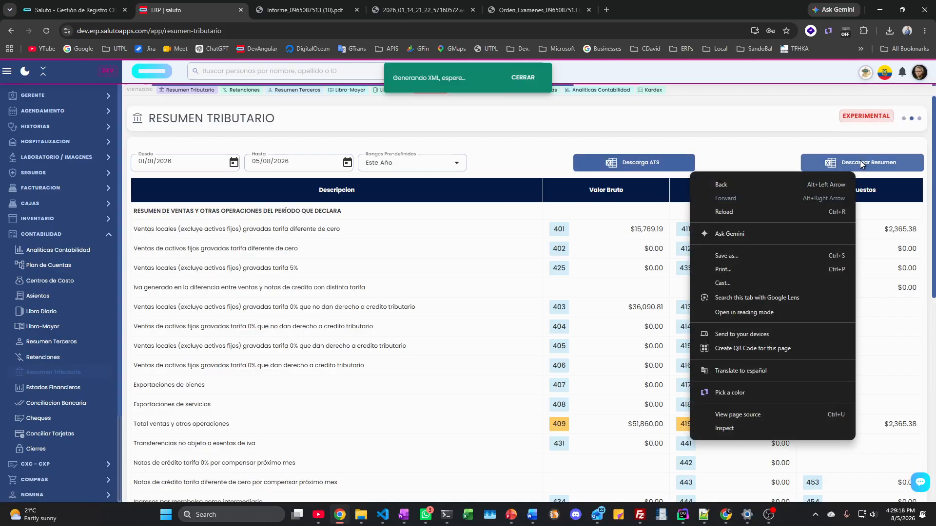
click(546, 134)
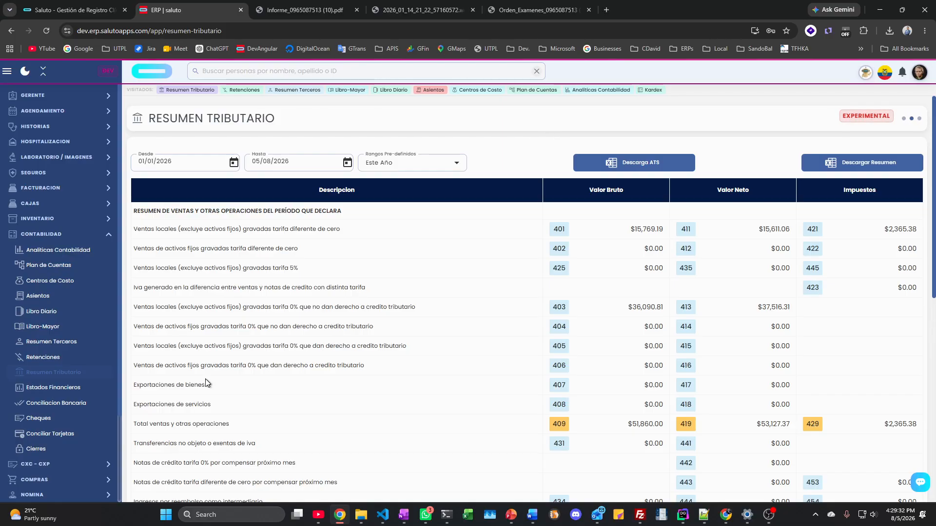
click(32, 387)
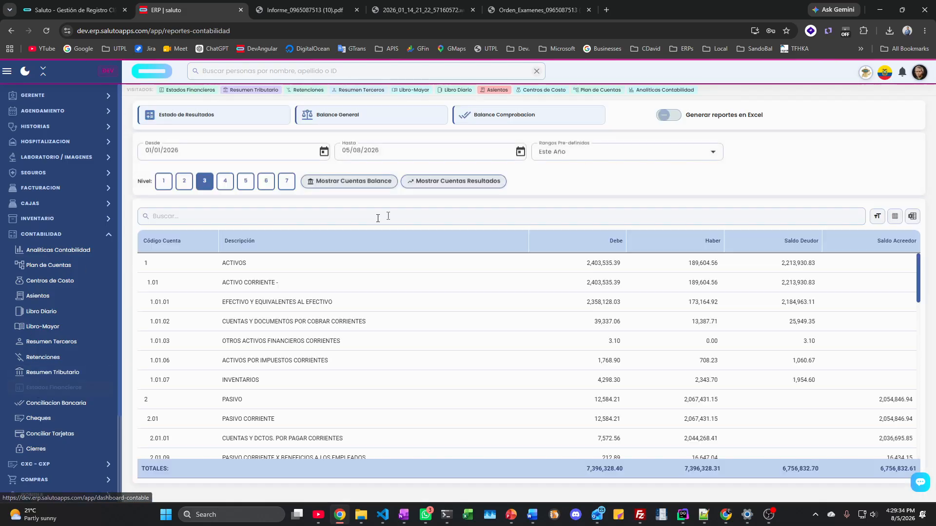
Step: Try generating the Estado de Resultados, then open Conciliación Bancaria for Agosto 2026
click(227, 121)
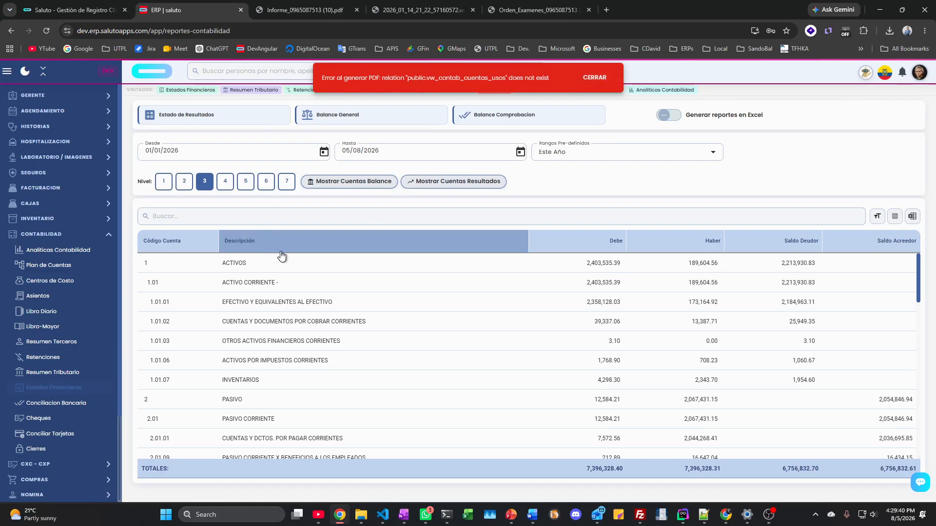
click(60, 407)
Step: Choose BANCO DE GUAYAQUIL as the account to reconcile
click(335, 166)
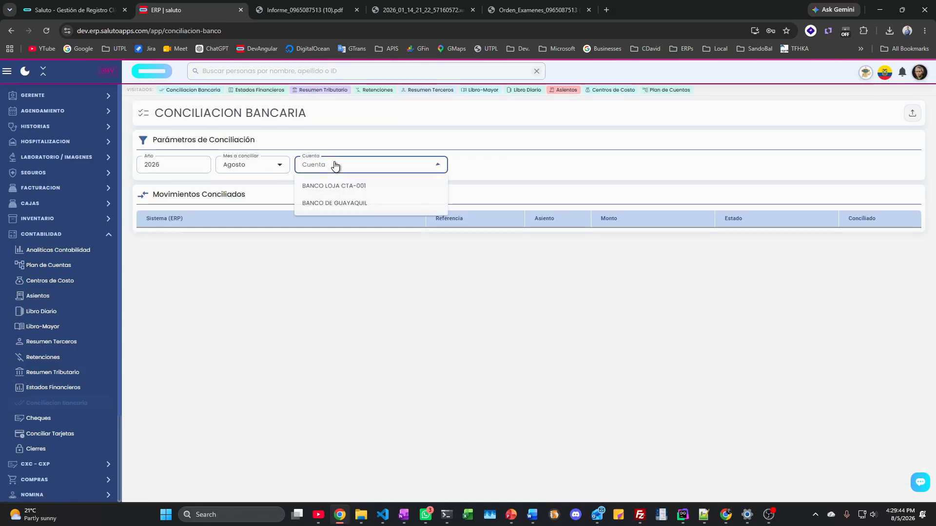
click(334, 186)
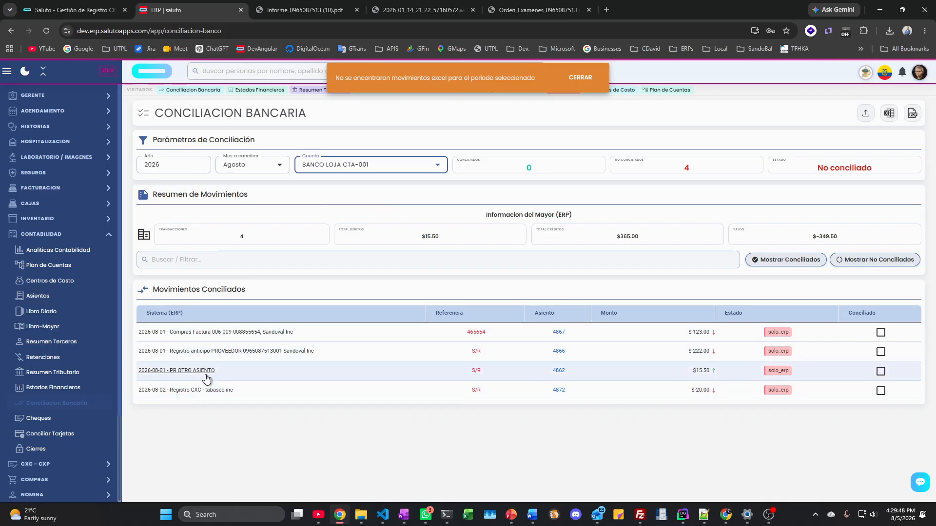
click(361, 164)
click(341, 202)
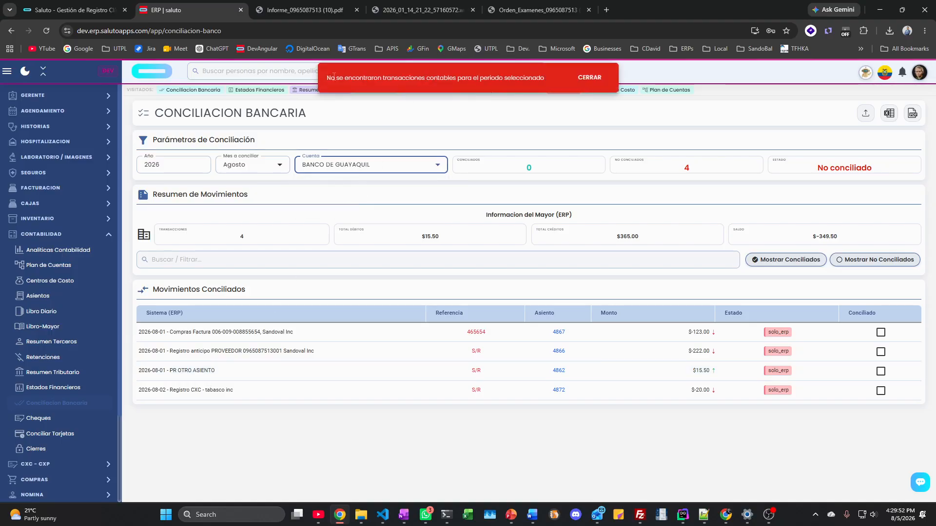
Step: Change the reconciliation month to Julio and bring up the Cargar Estado de Cuenta dialog
click(252, 164)
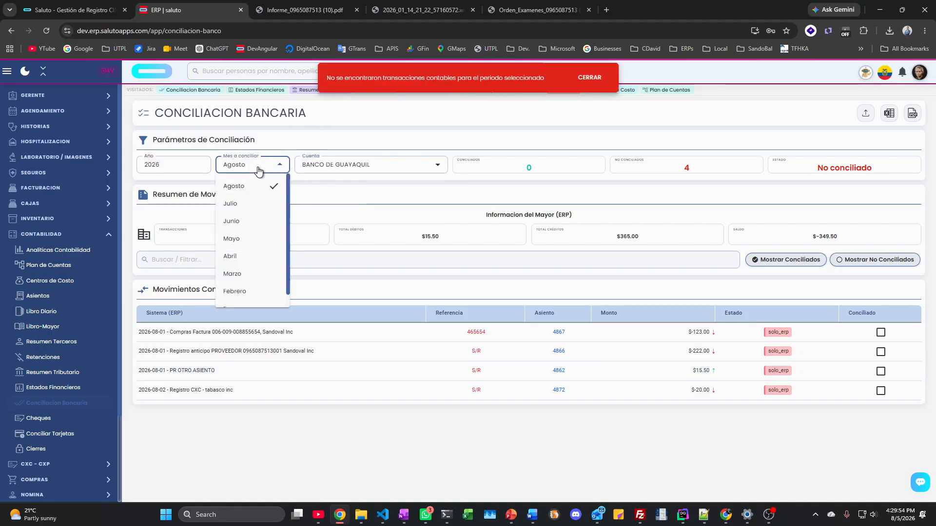
click(238, 208)
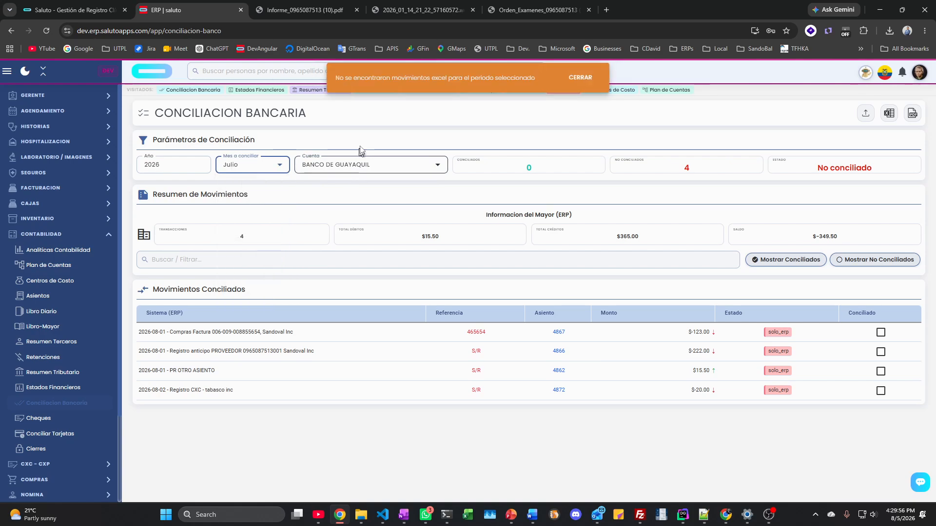
drag(336, 78, 471, 79)
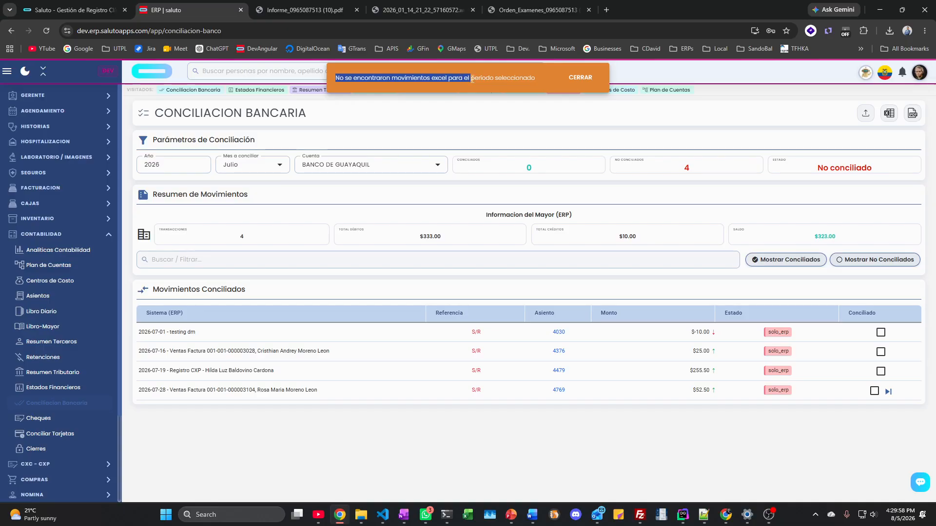
click(866, 114)
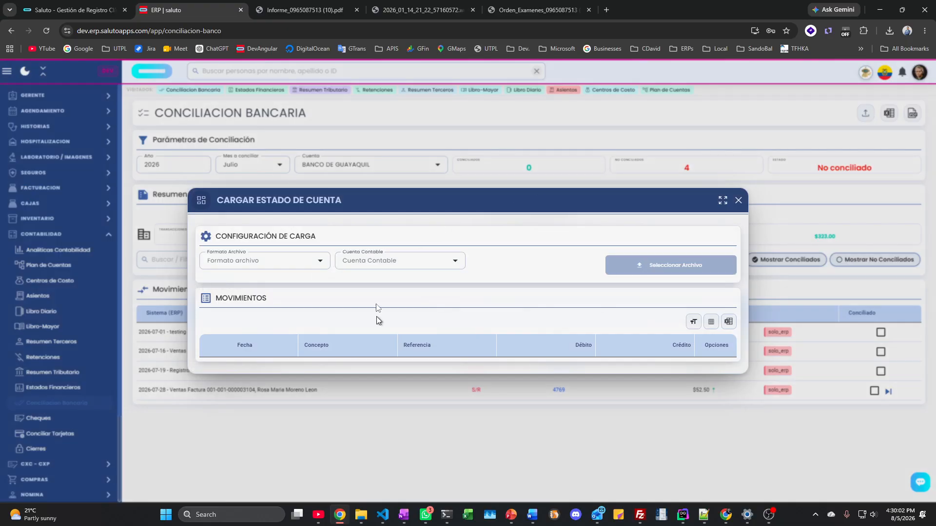
Step: Set the statement format to Formato Saluto and the account to BANCO LOJA CTA-001
click(319, 261)
click(215, 301)
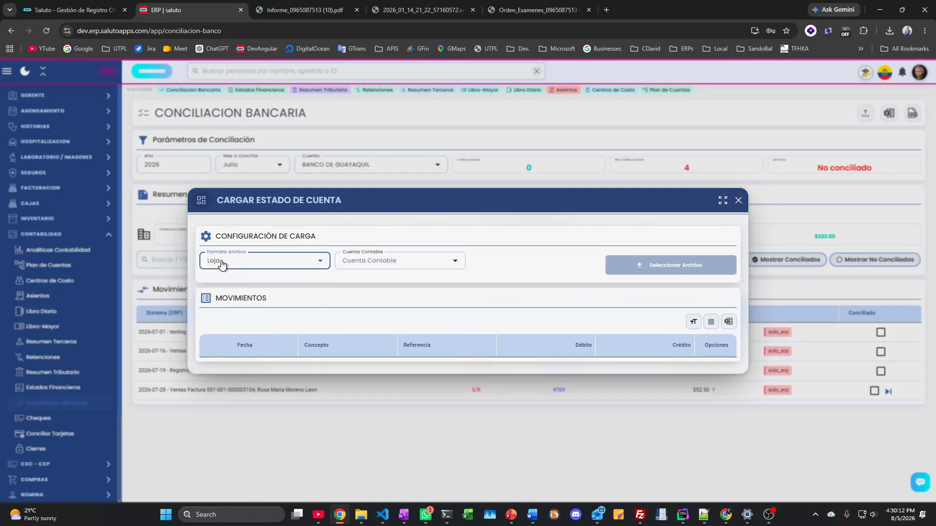
click(401, 267)
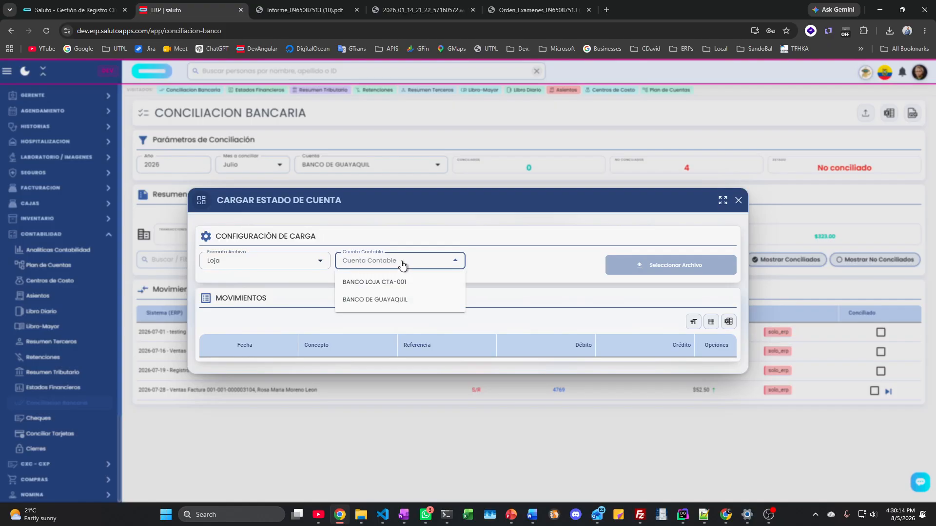
click(216, 264)
click(217, 262)
click(218, 333)
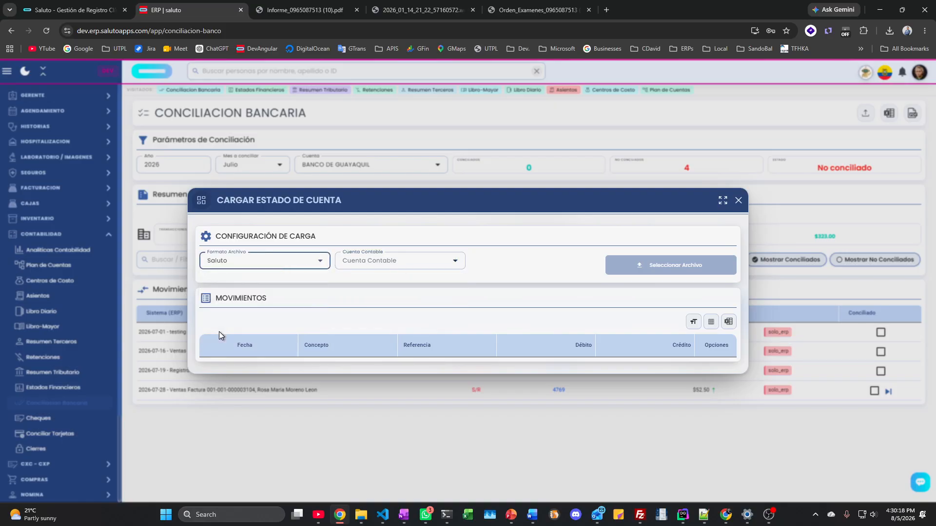
click(364, 268)
click(363, 288)
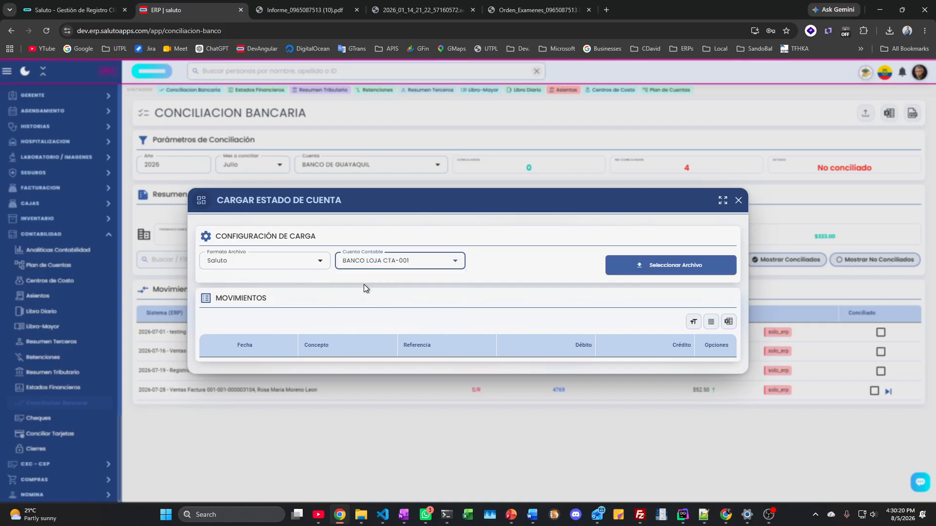
Step: Load the statement xlsx, discard the upload after its errors, and open the Cheques register
click(655, 262)
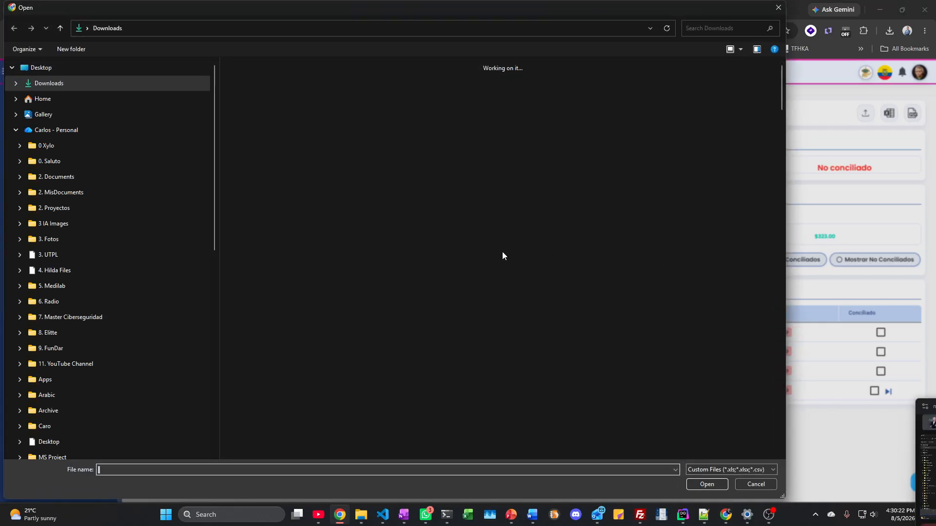
double_click(265, 133)
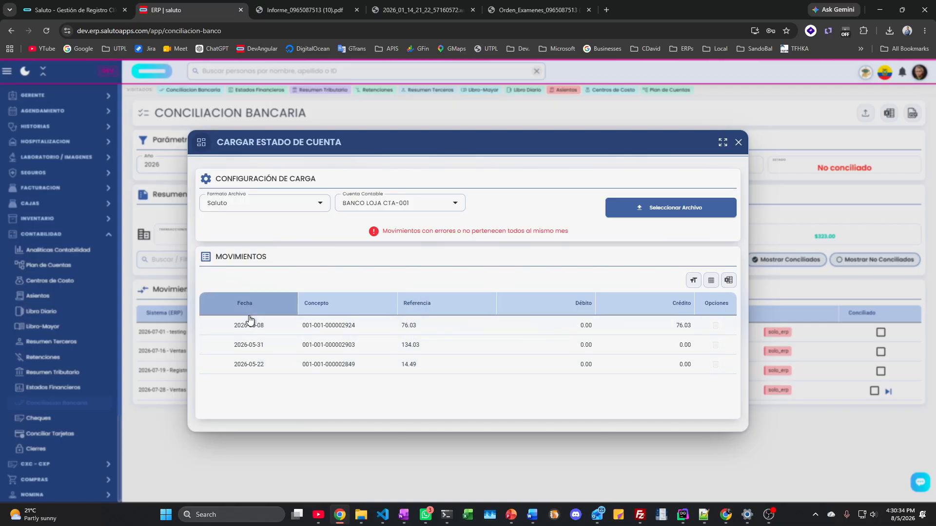
click(649, 213)
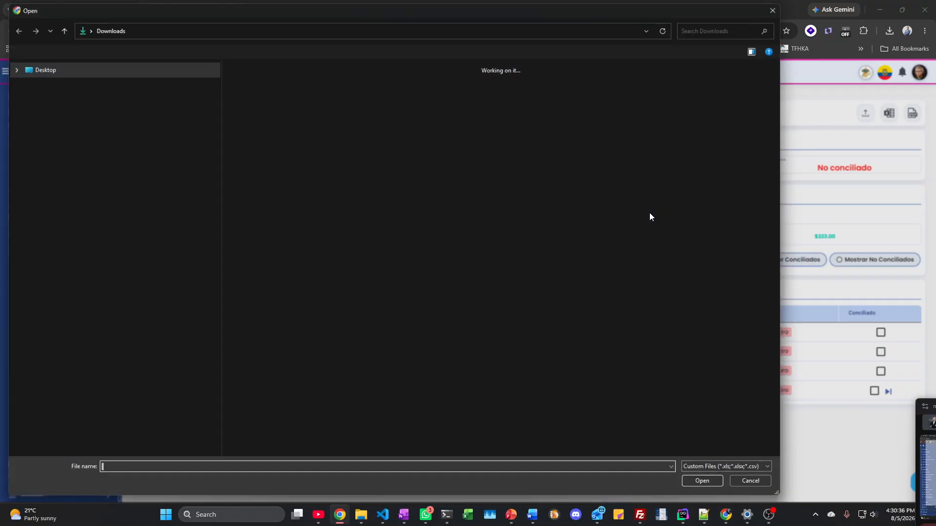
click(779, 7)
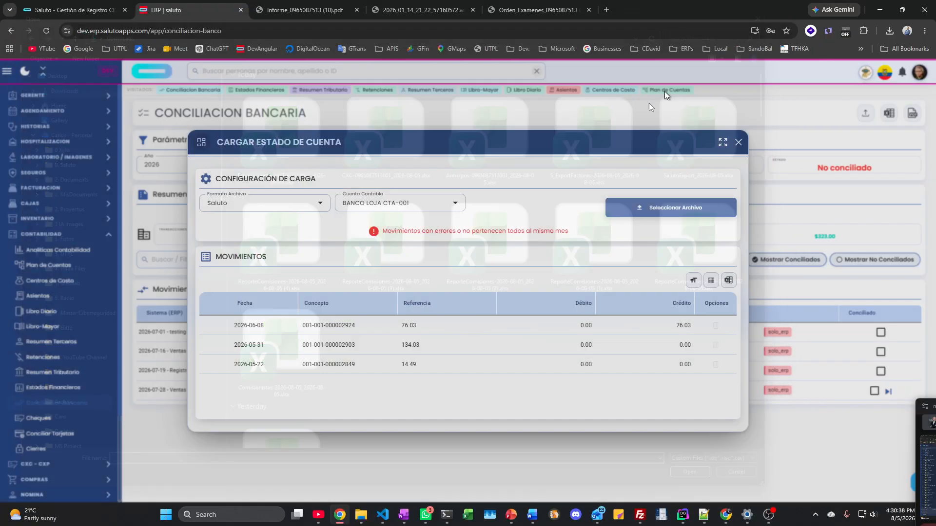
click(738, 142)
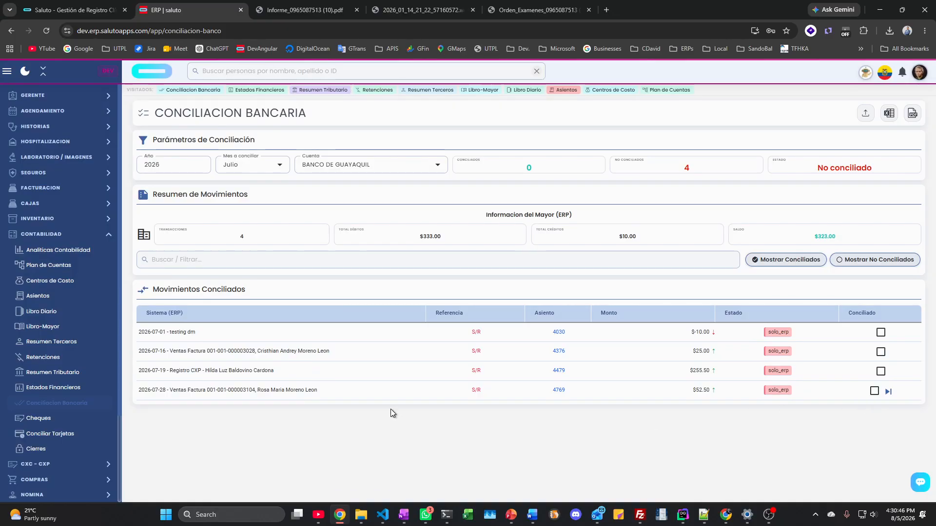
click(45, 419)
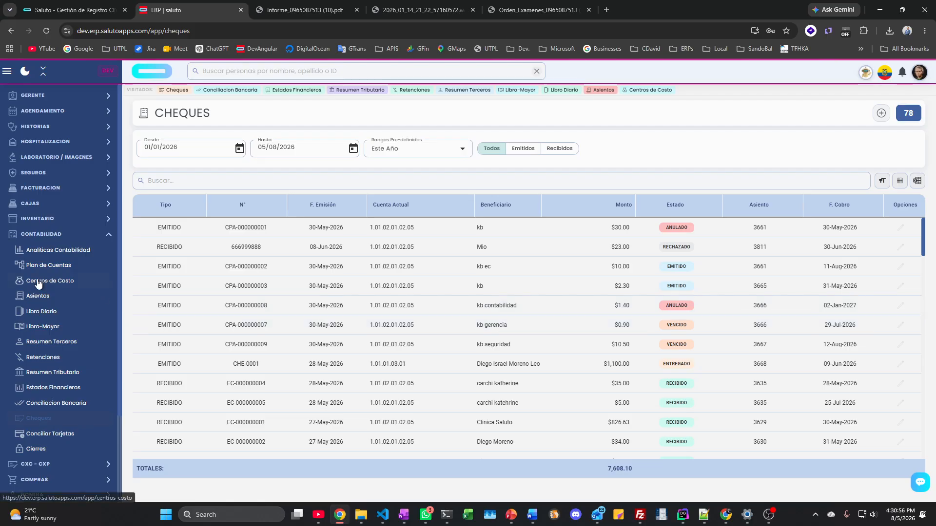
Step: Open Conciliar Tarjetas to see Pendiente card settlements for 04/08/2026
click(43, 439)
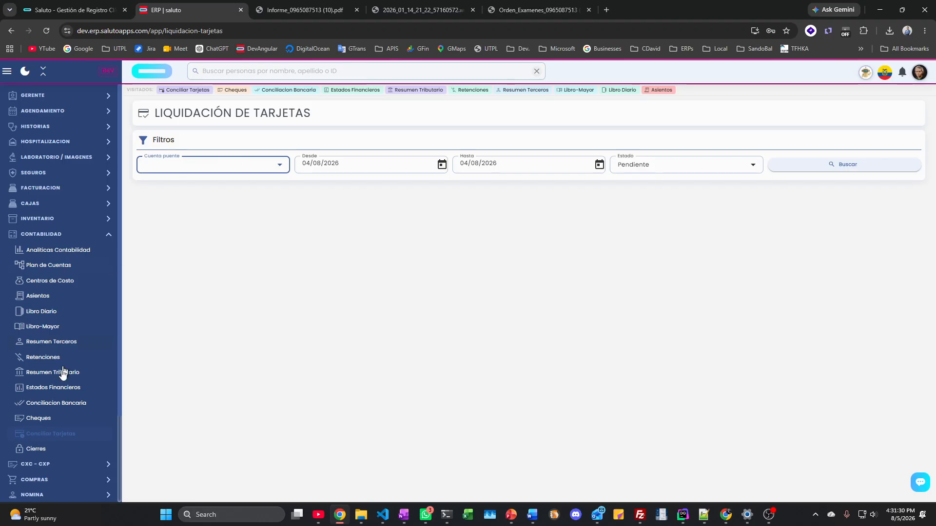
Step: Open Cierres to view all twelve 2025 accounting periods marked Abierto
click(57, 453)
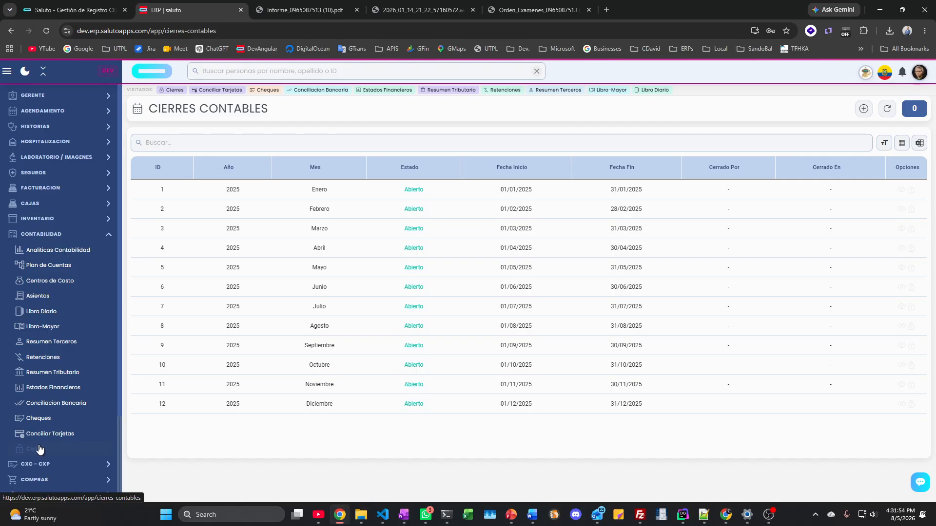
Step: Try closing the January 2025 period, then open the Cuentas por Cobrar receivables list
click(912, 192)
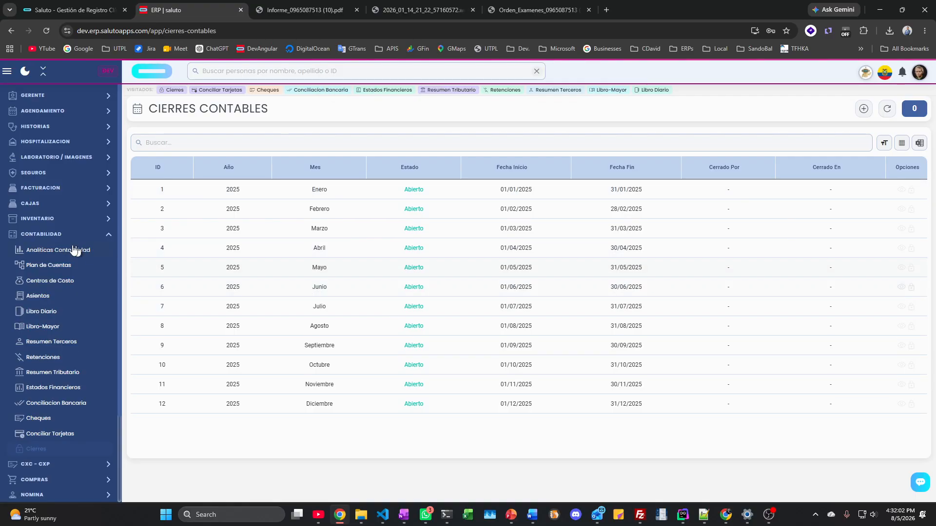
click(49, 236)
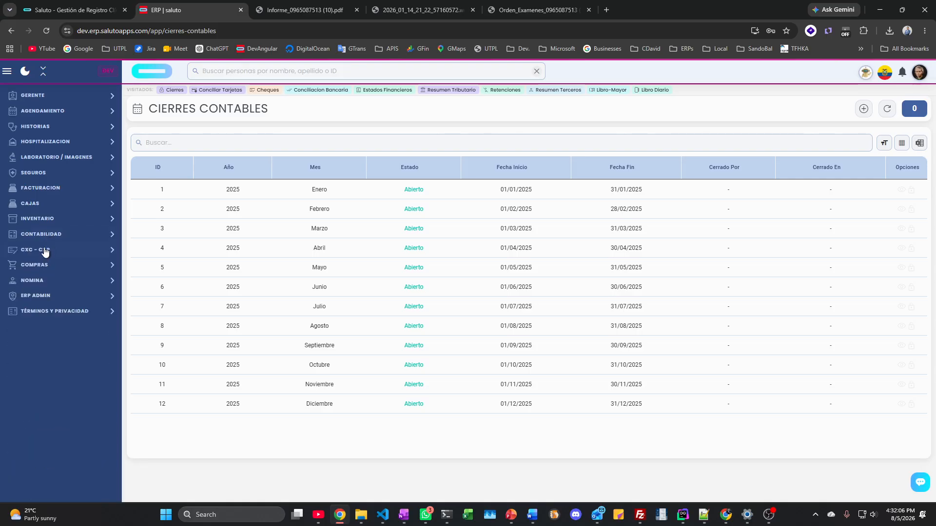
click(45, 251)
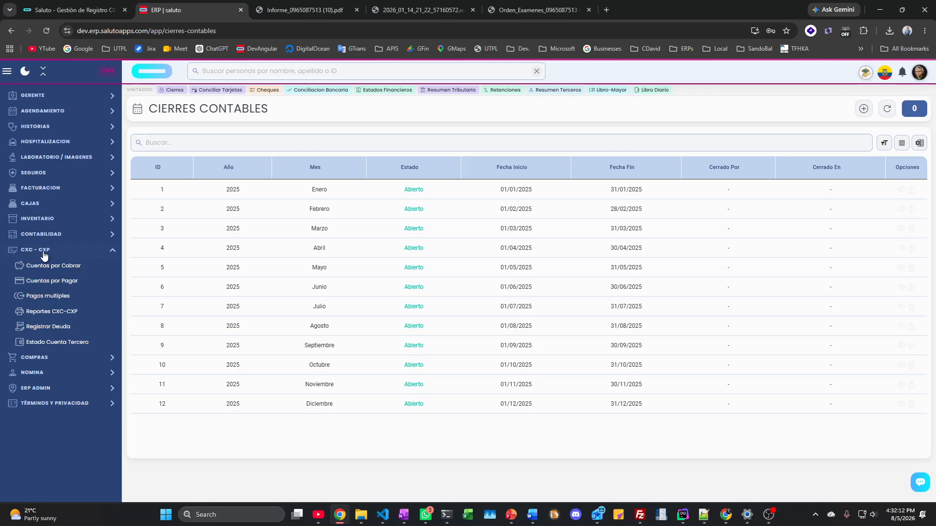
click(49, 269)
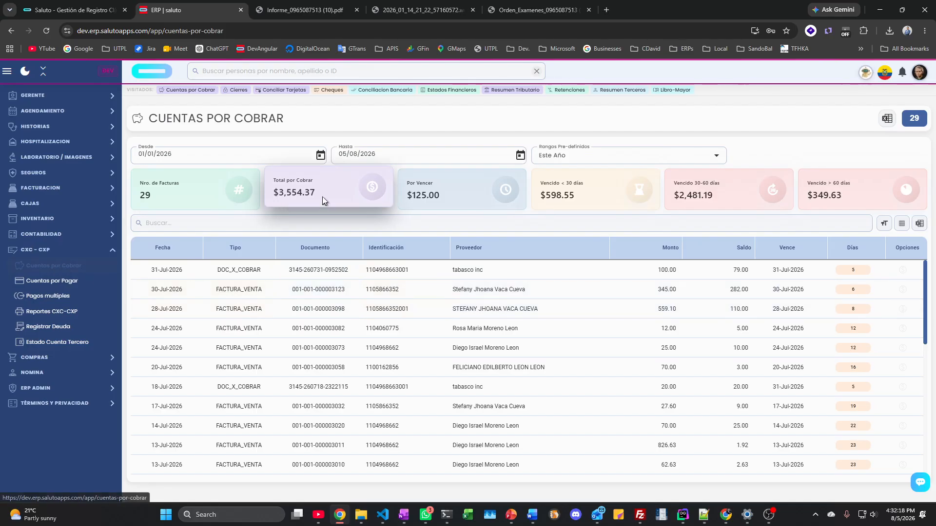
Step: Preview receivables for last month and last year, then set the range back to this year
click(585, 158)
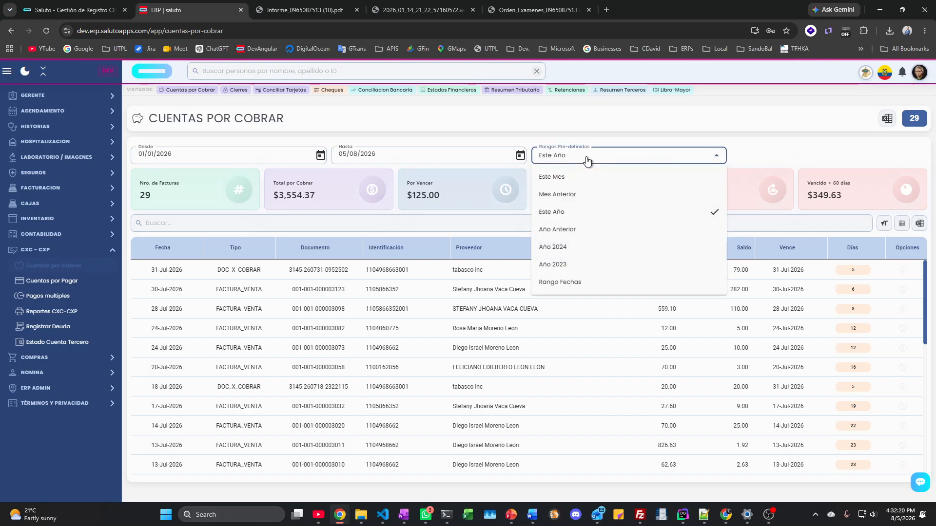
click(574, 197)
click(565, 155)
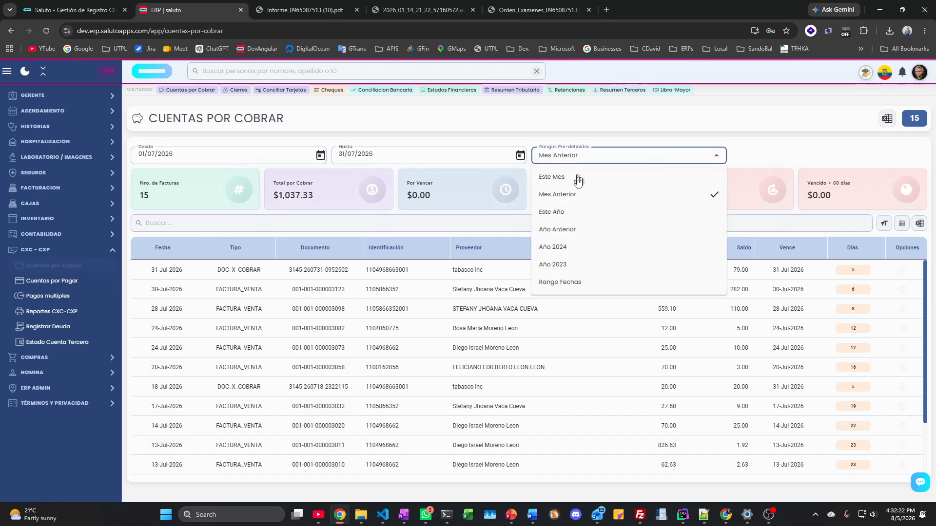
click(568, 230)
click(583, 156)
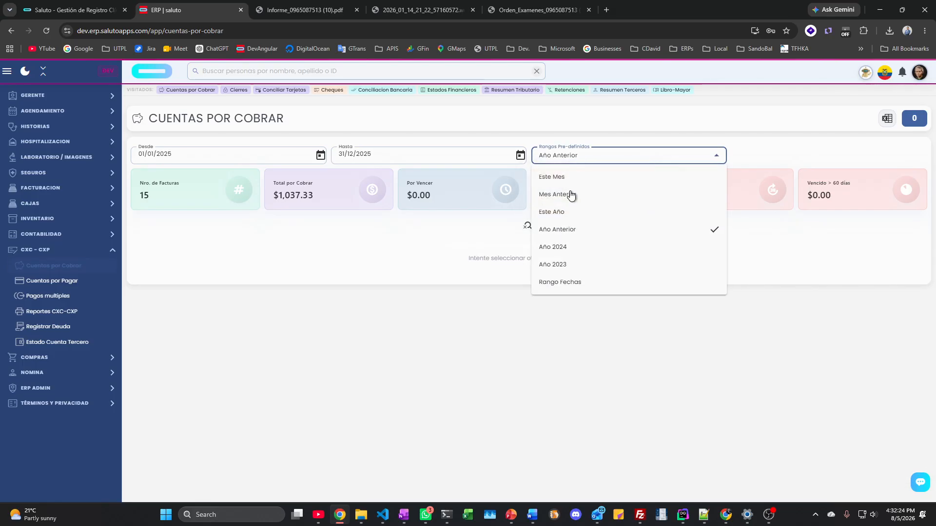
click(560, 215)
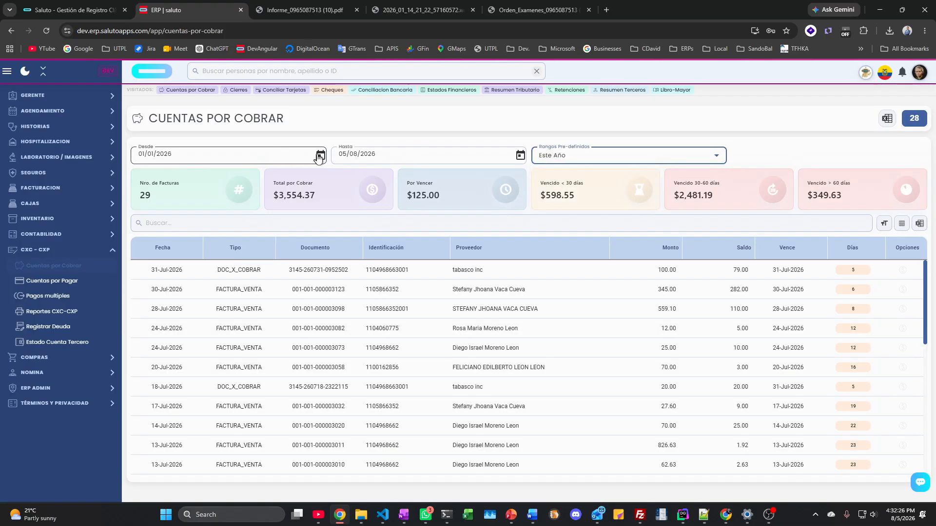
click(321, 156)
click(322, 159)
scroll(324, 302, down, 3)
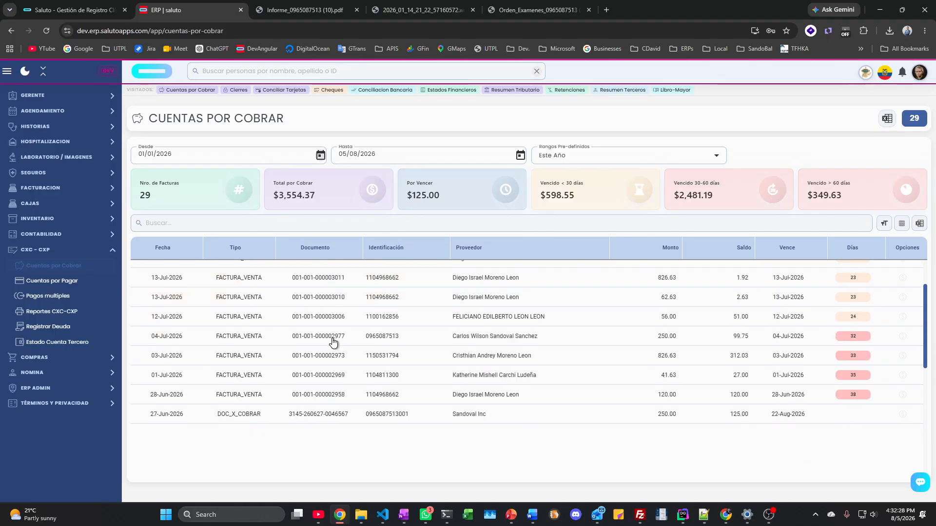
scroll(301, 369, up, 3)
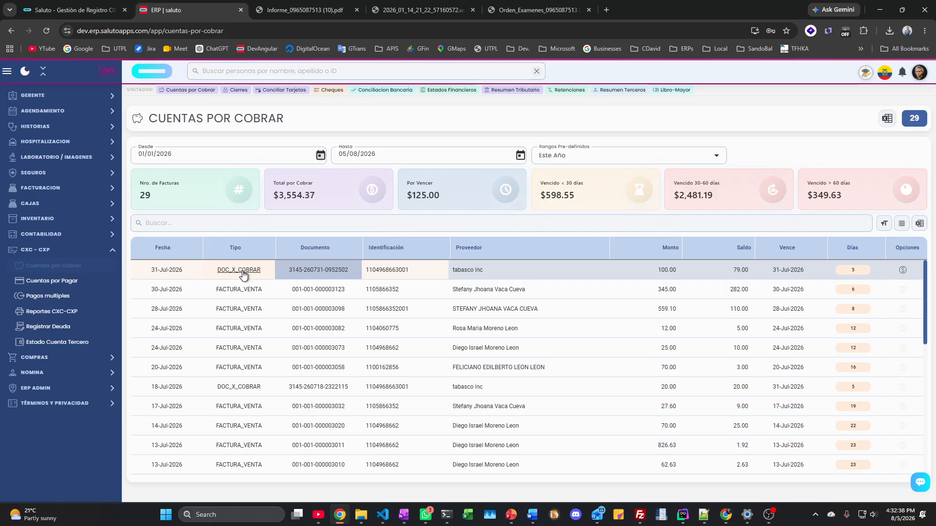
click(242, 275)
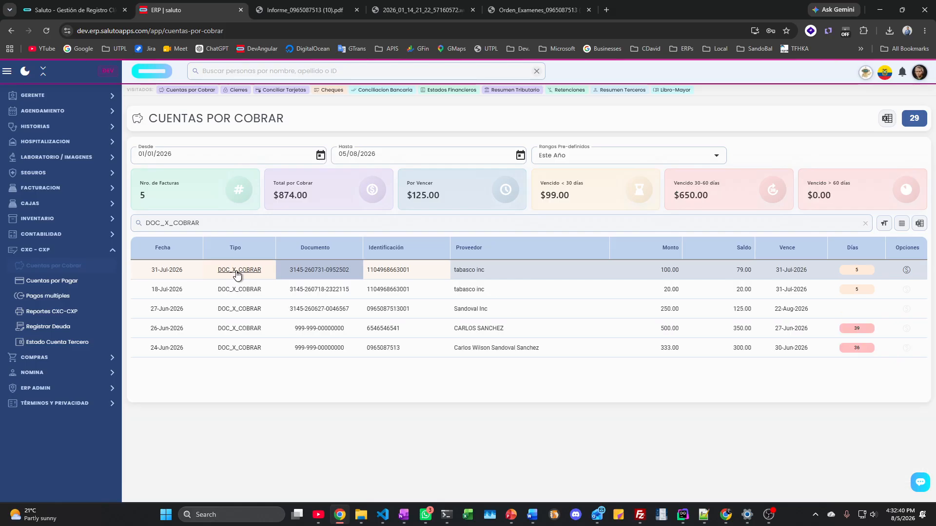
click(308, 271)
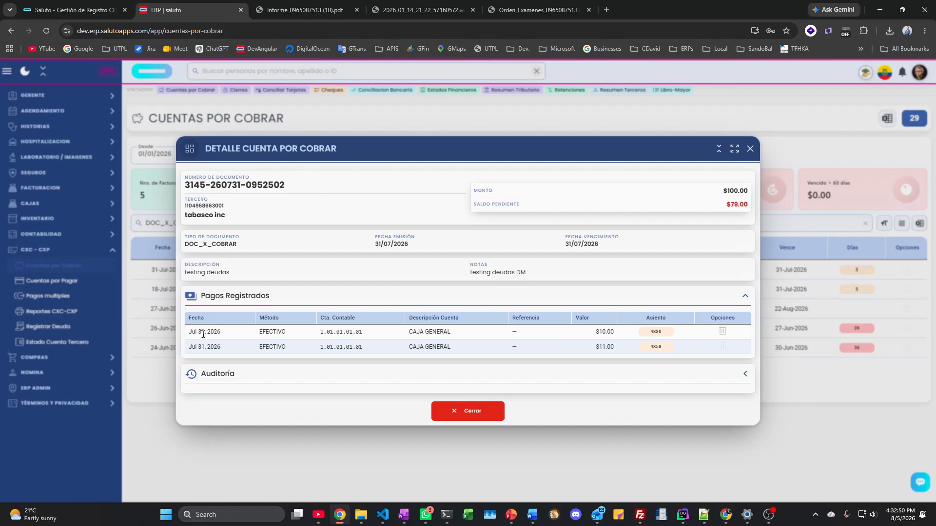
click(482, 414)
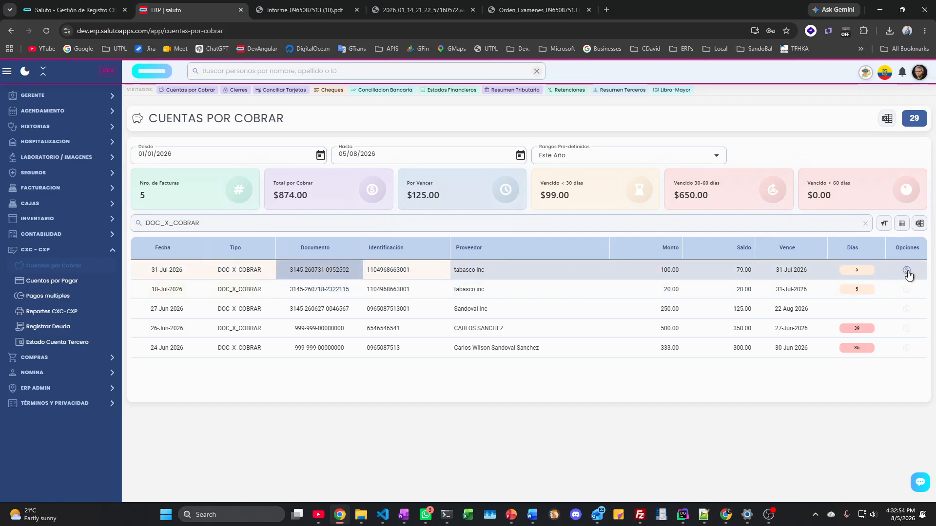
Step: Record a $15 payment on the tabasco inc invoice, then open Cuentas por Pagar
click(906, 271)
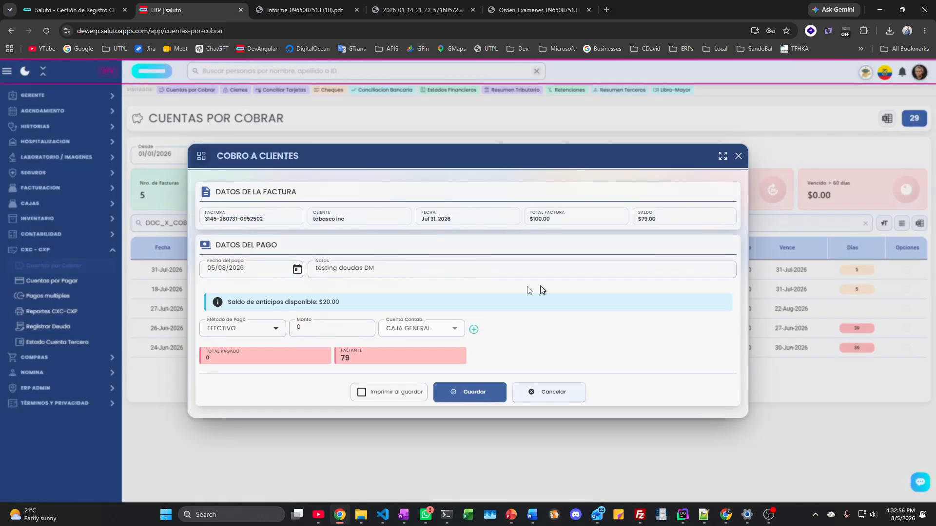
click(310, 328)
text(15)
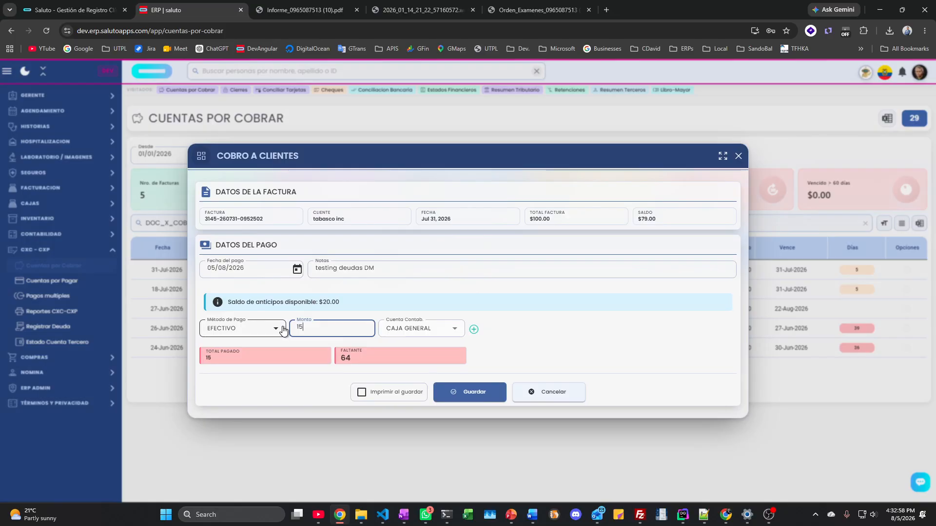
click(481, 395)
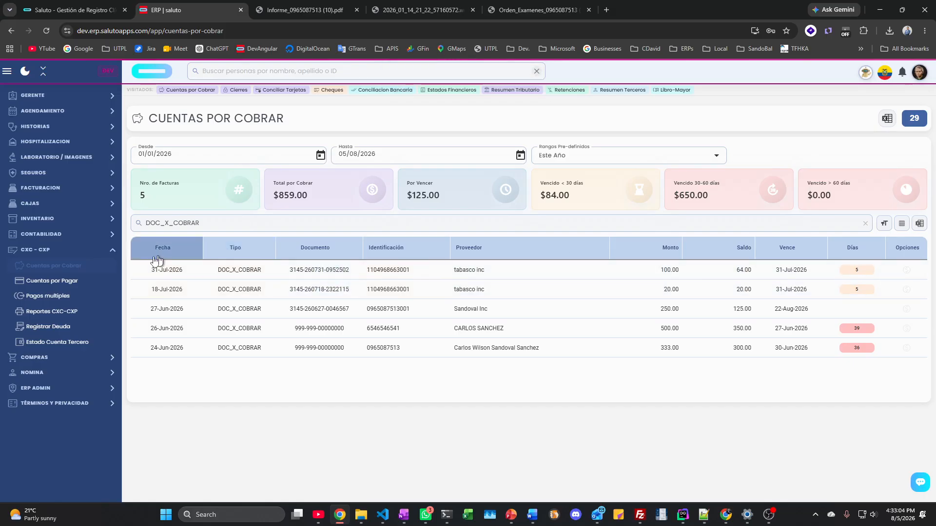
click(69, 281)
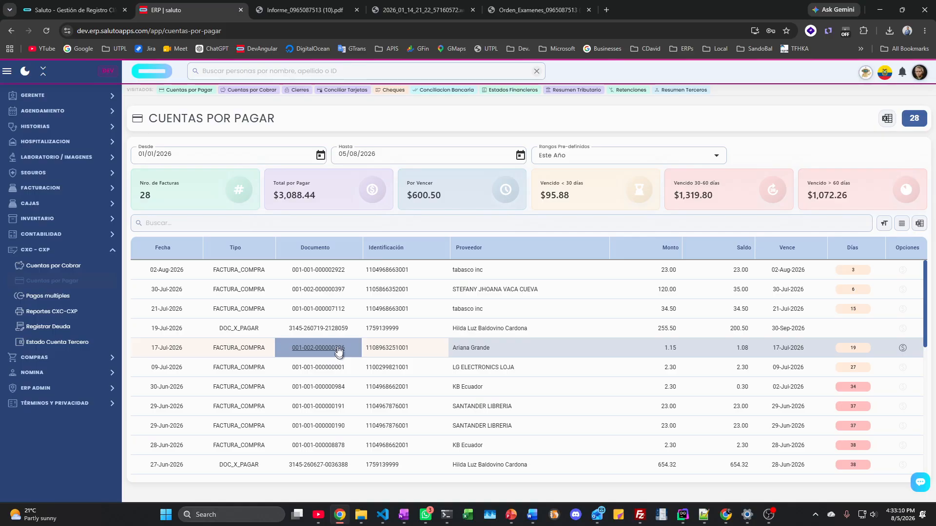
Step: Open Pagos multiples for Ventas (CXC) invoices and filter to one client's three invoices
click(62, 297)
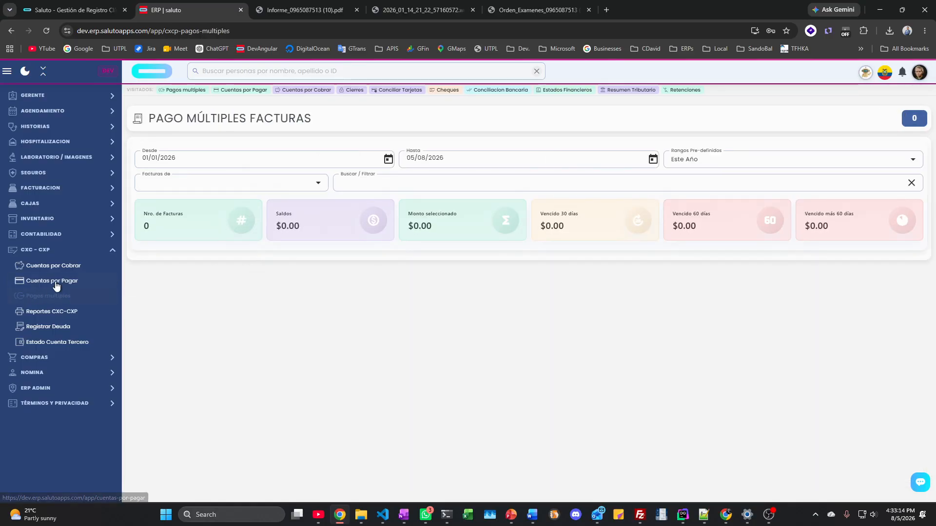
click(252, 187)
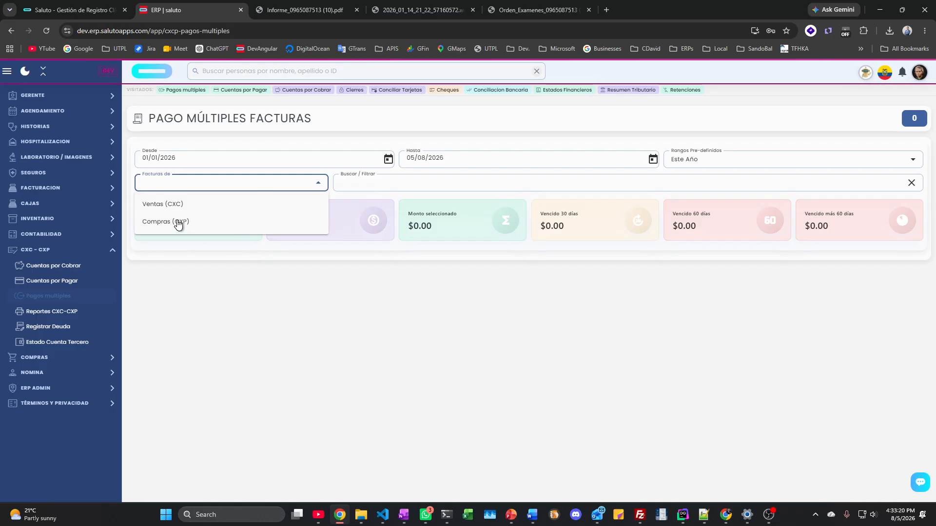
click(168, 204)
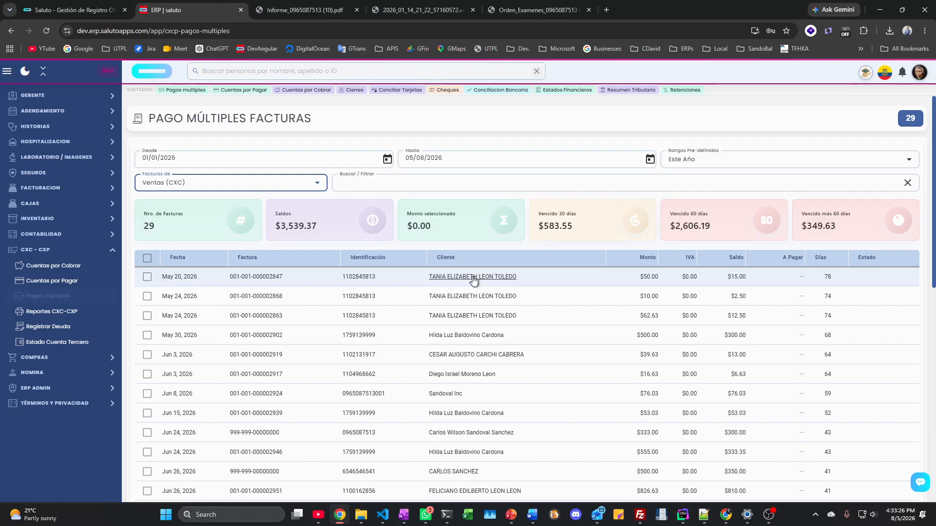
click(465, 279)
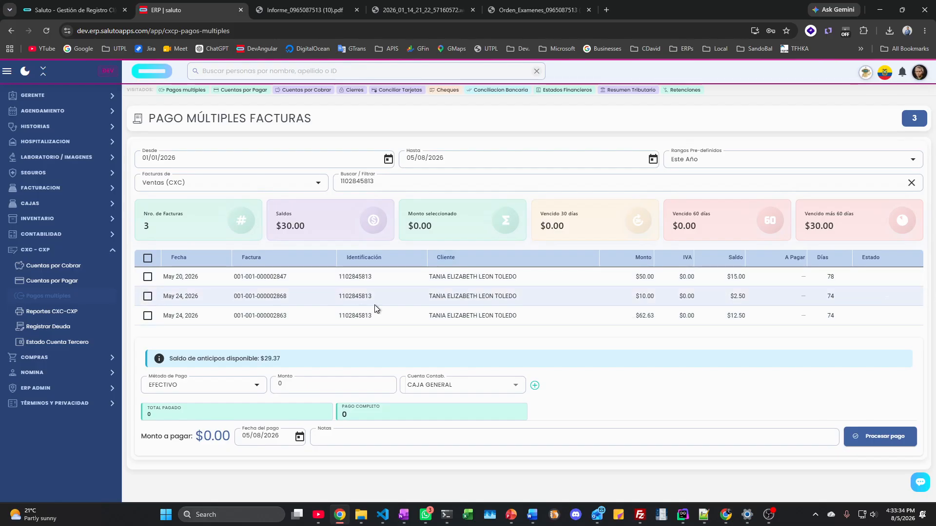
Step: Select all three of the client's outstanding invoices for payment
click(146, 277)
click(147, 296)
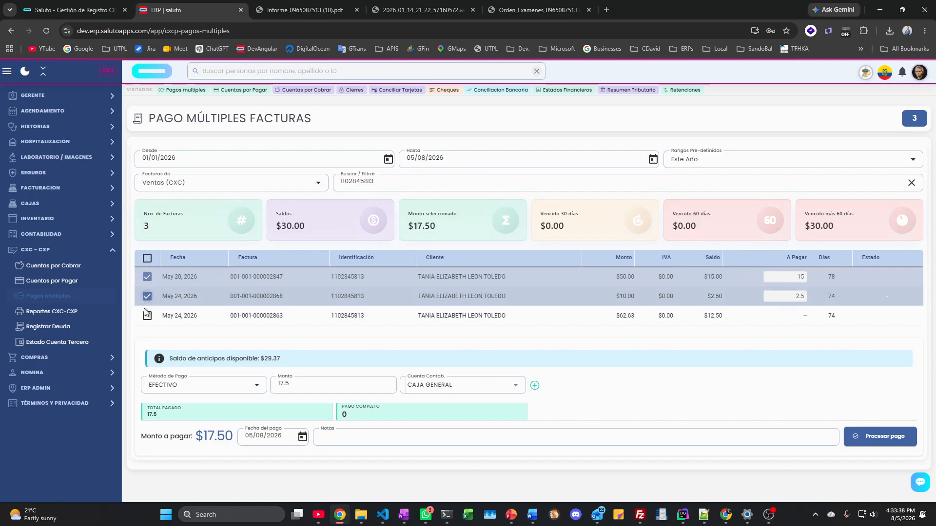
click(147, 315)
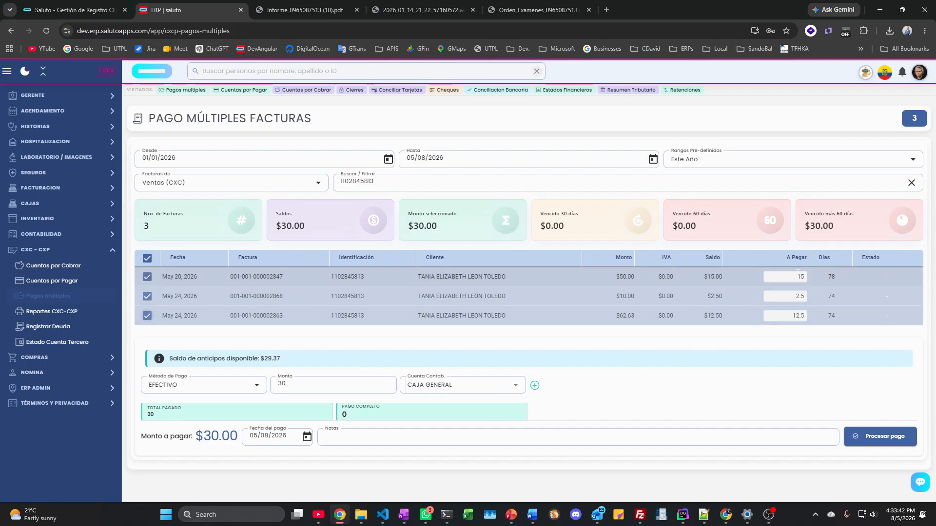
Step: Enter amounts to pay of 10, 2 and 1, for a $13.00 total
click(804, 277)
text(10)
key(Tab)
key(Tab)
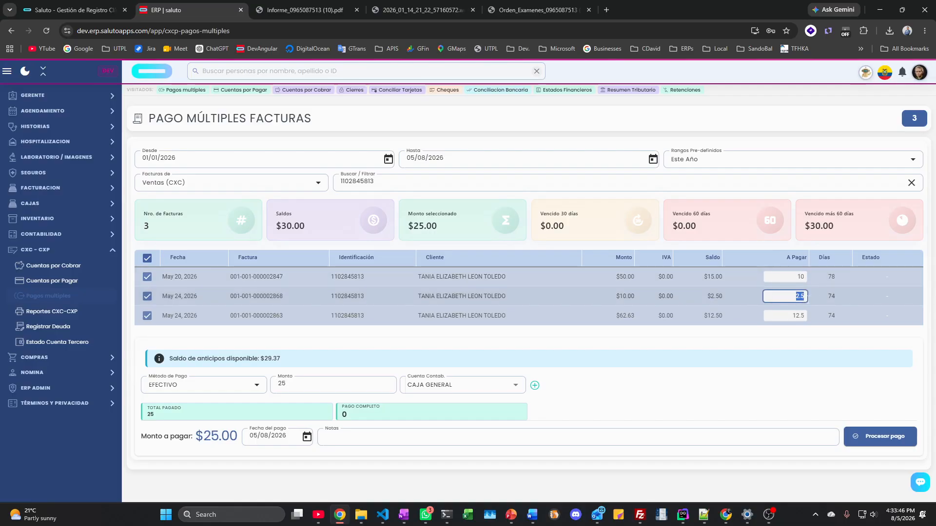
text(2)
key(Tab)
key(Tab)
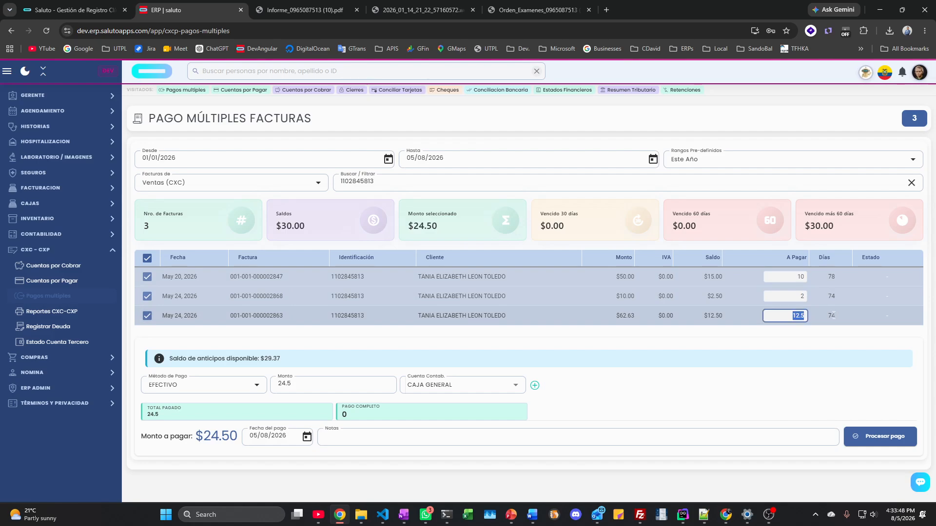
text(1)
key(Tab)
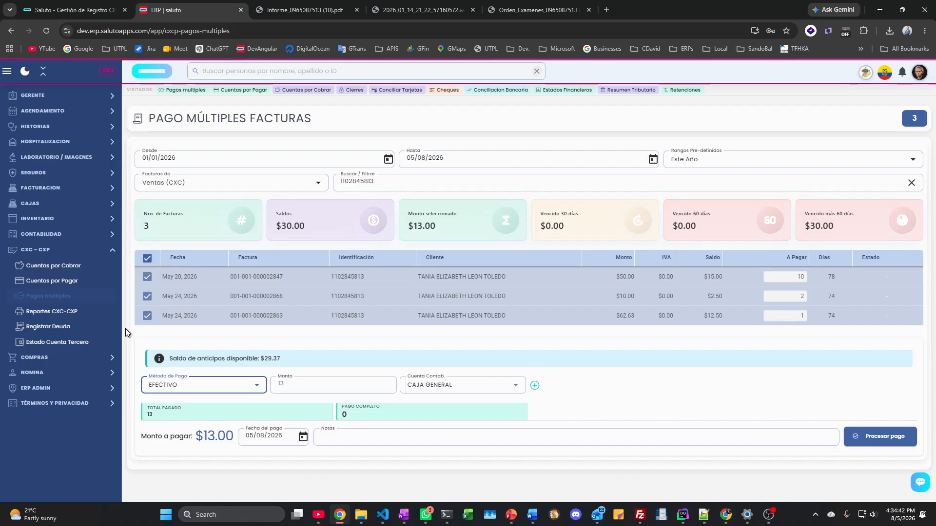
Step: In the CXC-CXP collections report, check accounting entry 4902 for the $15.00 tabasco inc payment
click(62, 311)
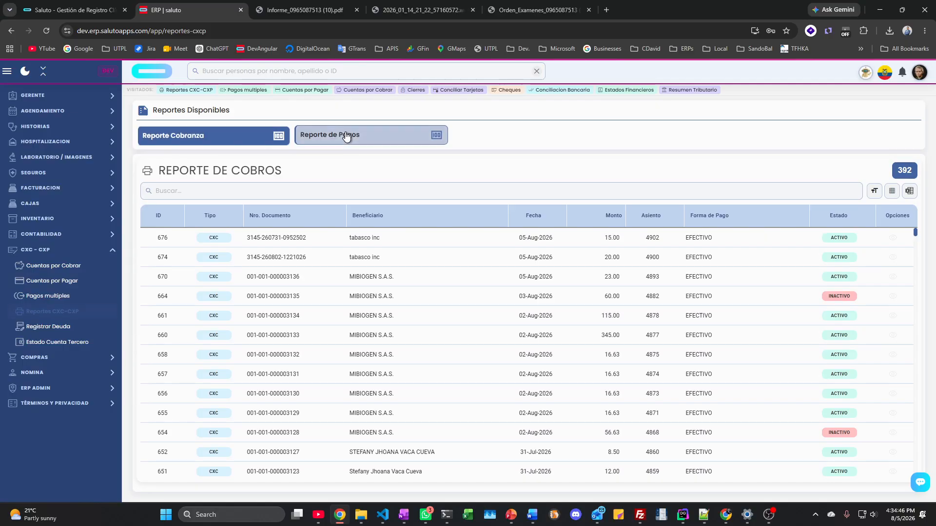
click(307, 136)
click(240, 142)
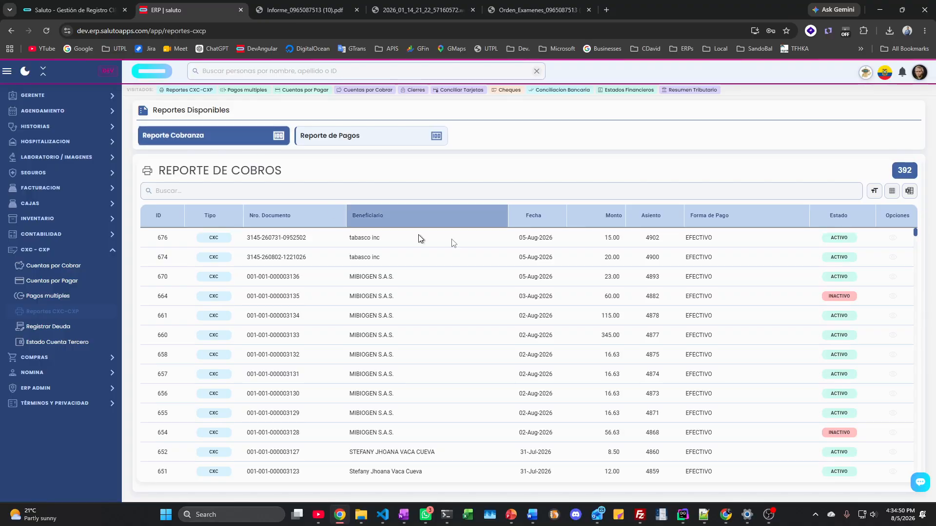
click(651, 238)
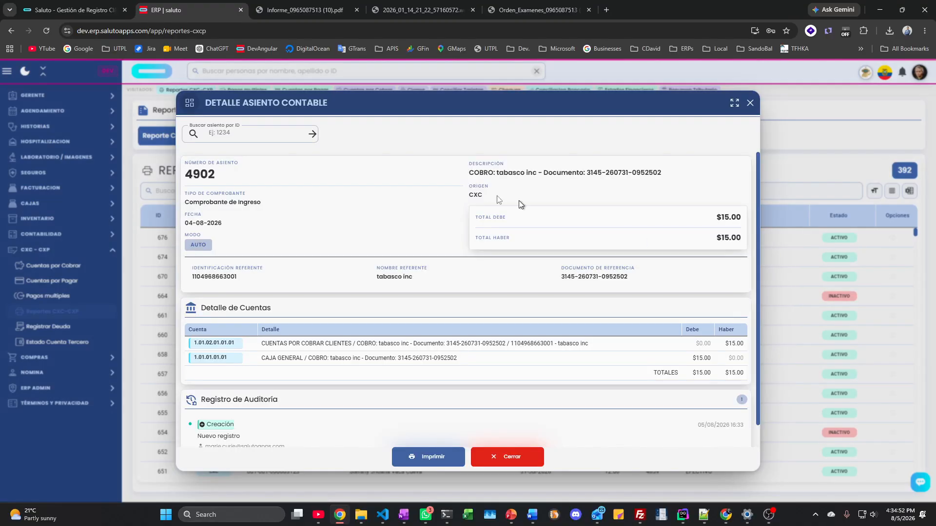
click(750, 105)
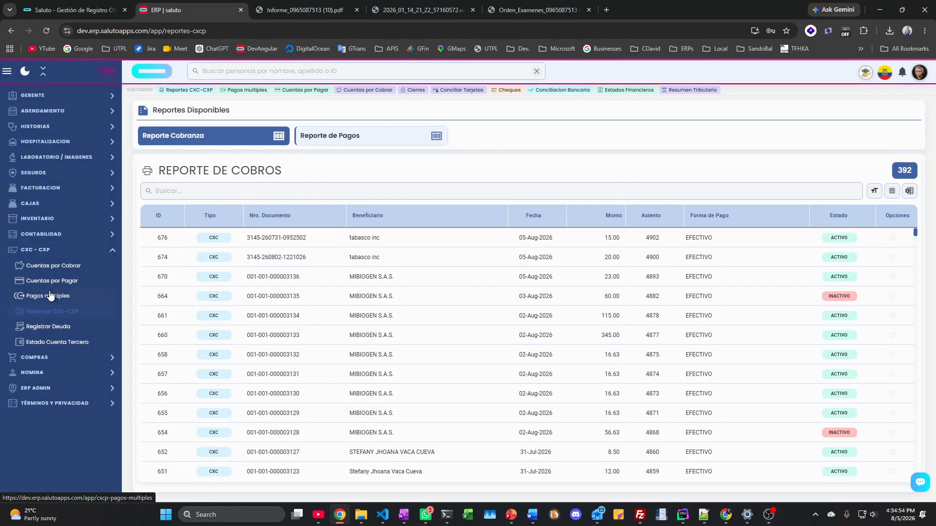
click(50, 250)
click(47, 268)
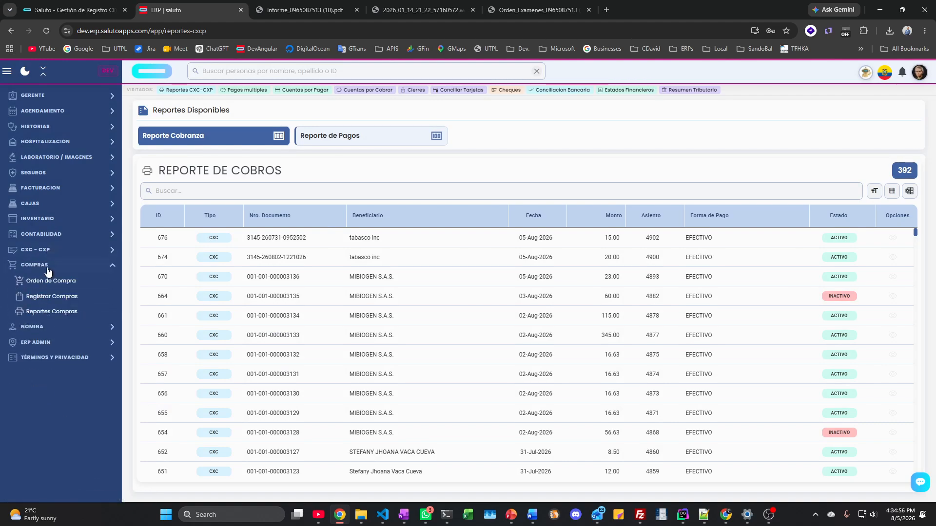
Step: Open a blank Registro de Compras form via Orden de Compra under COMPRAS
click(53, 281)
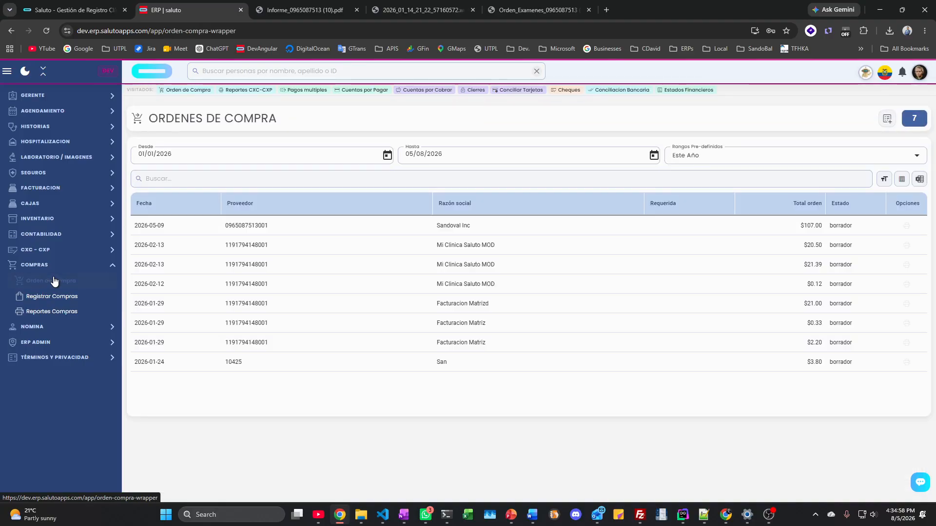
click(55, 297)
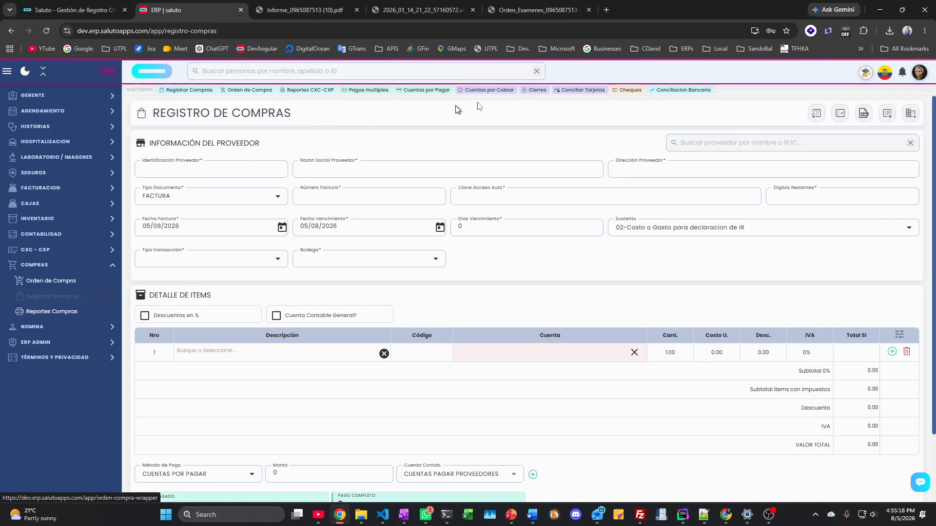
Step: Import the invoice XML from Desktop\xml: IMPORTADORA ROLORTIZ CIA LTDA, two items totalling 308.99
click(864, 113)
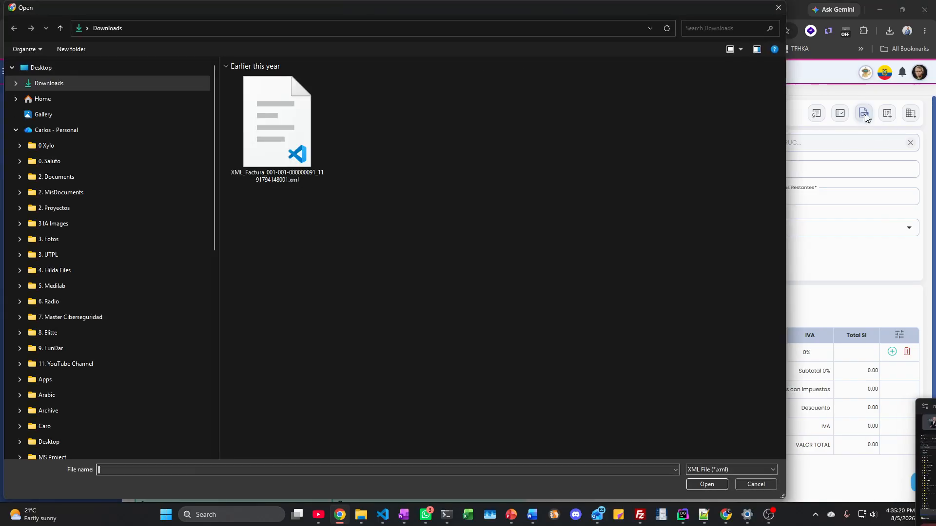
click(44, 70)
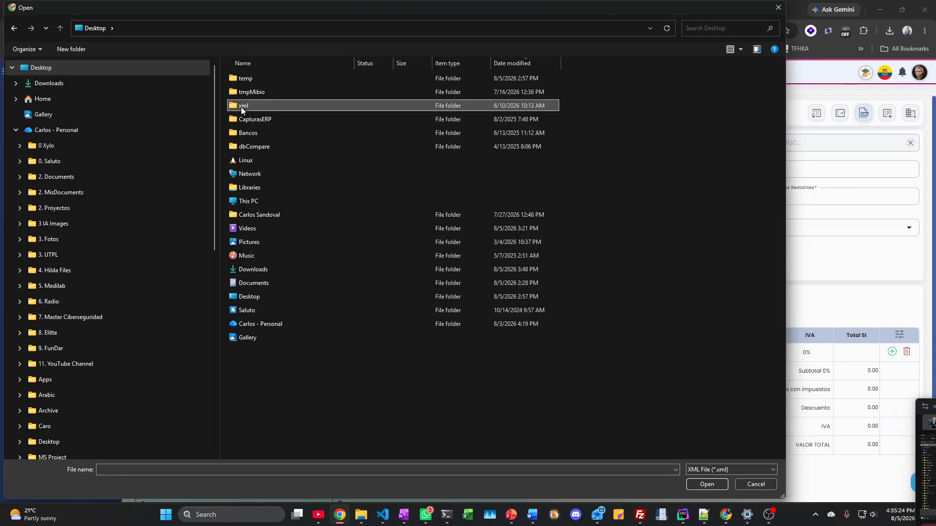
double_click(234, 105)
double_click(262, 79)
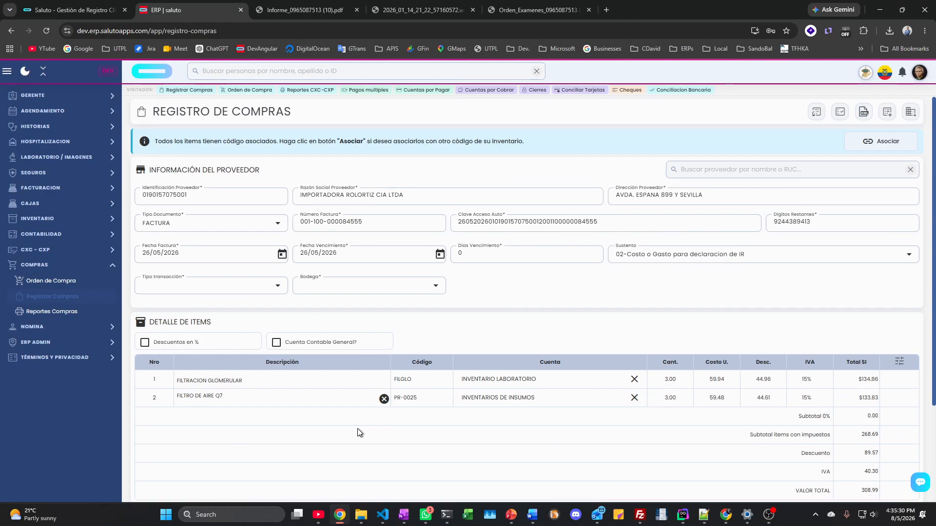
scroll(358, 428, down, 3)
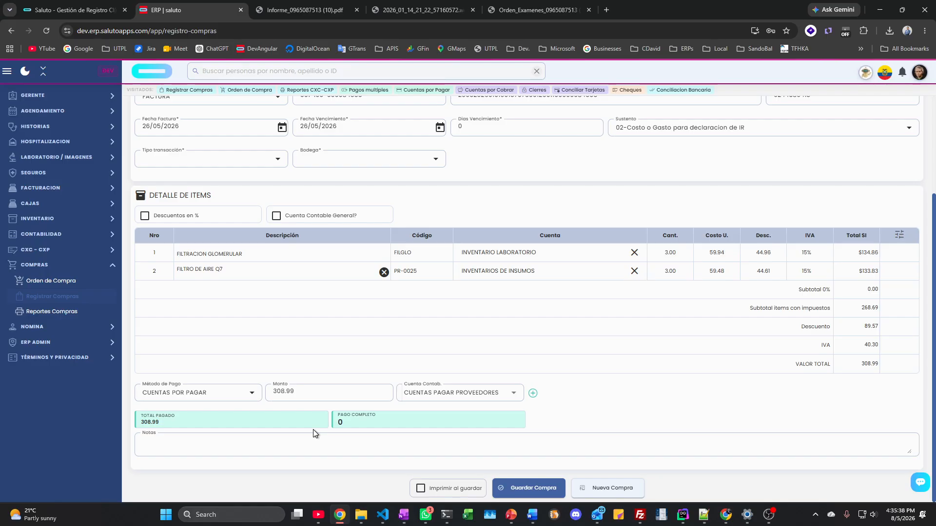
scroll(253, 424, up, 3)
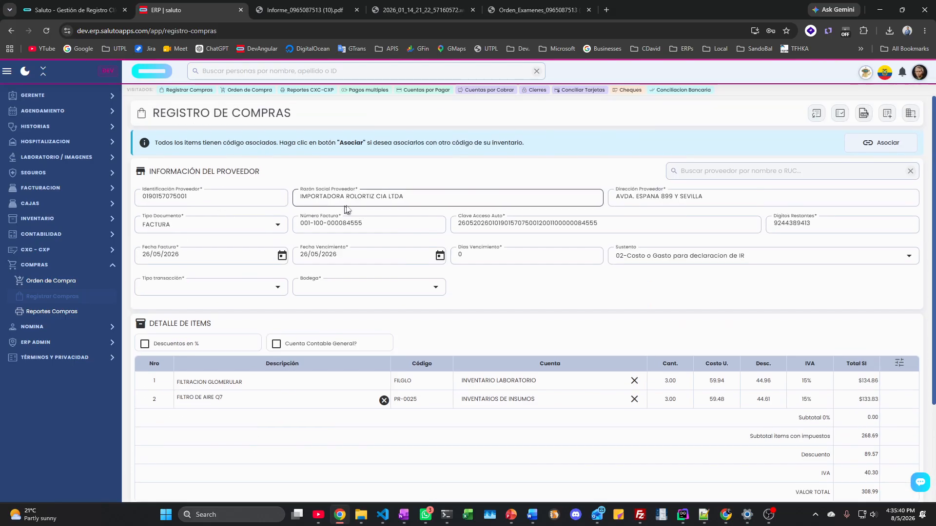
drag(403, 197, 289, 205)
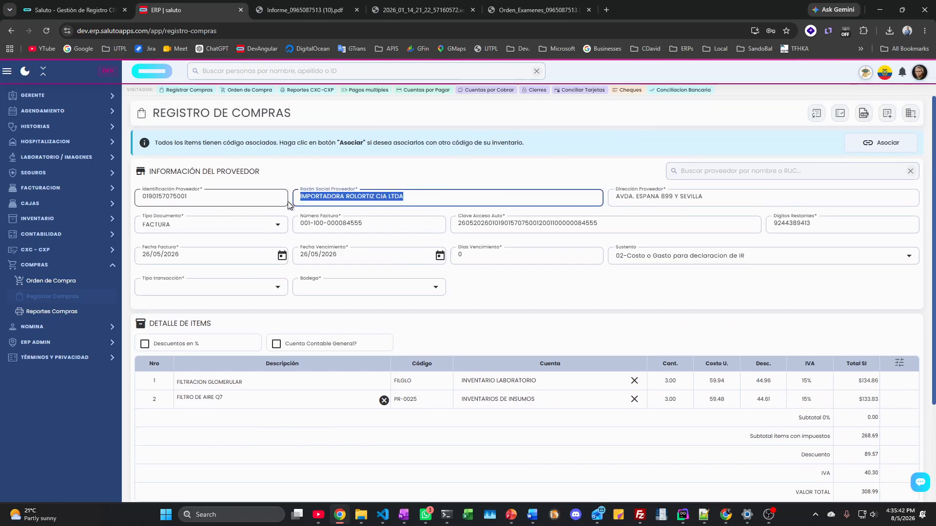
scroll(186, 244, down, 3)
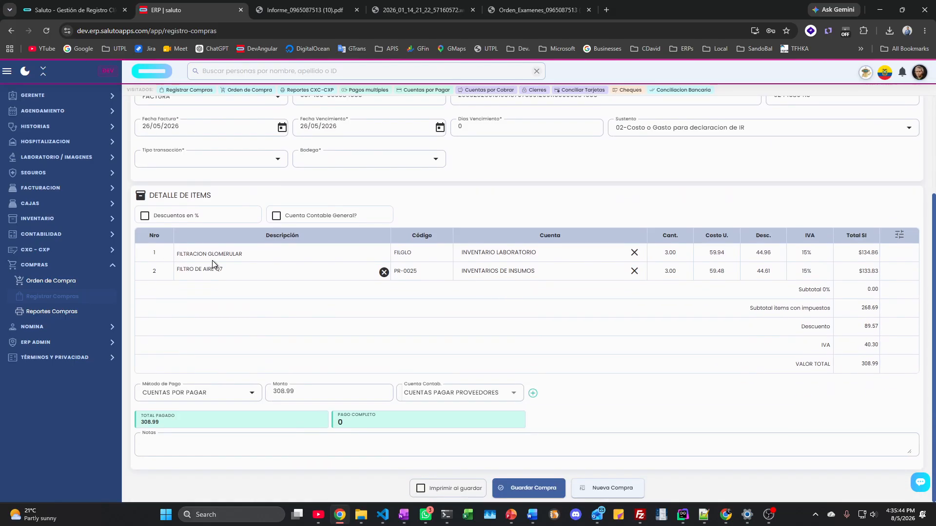
Step: Set the transaction type to Inventario and warehouse to PRINCIPAL, then save the purchase
click(210, 165)
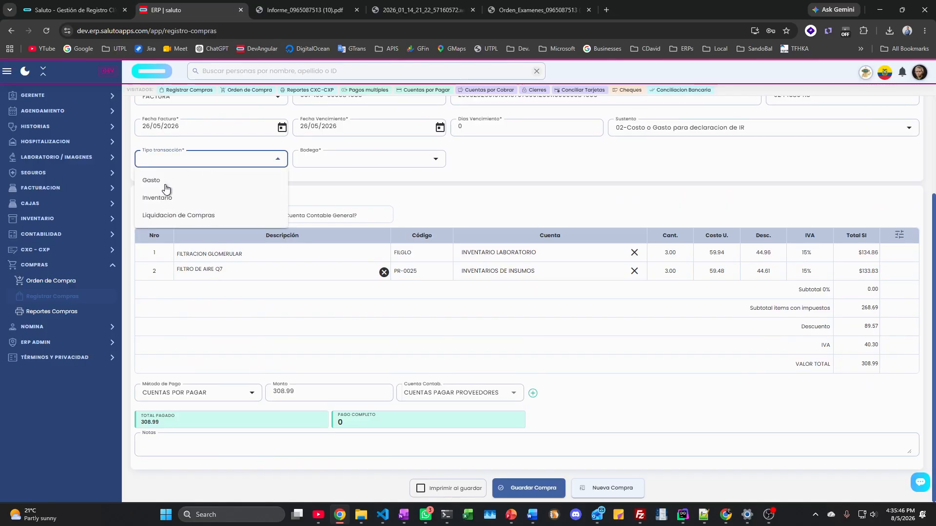
click(166, 198)
click(320, 167)
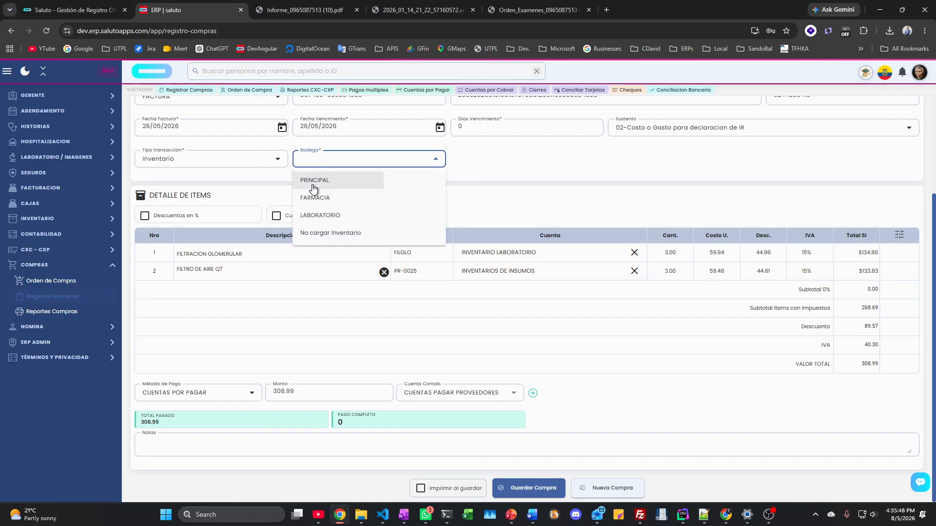
click(313, 188)
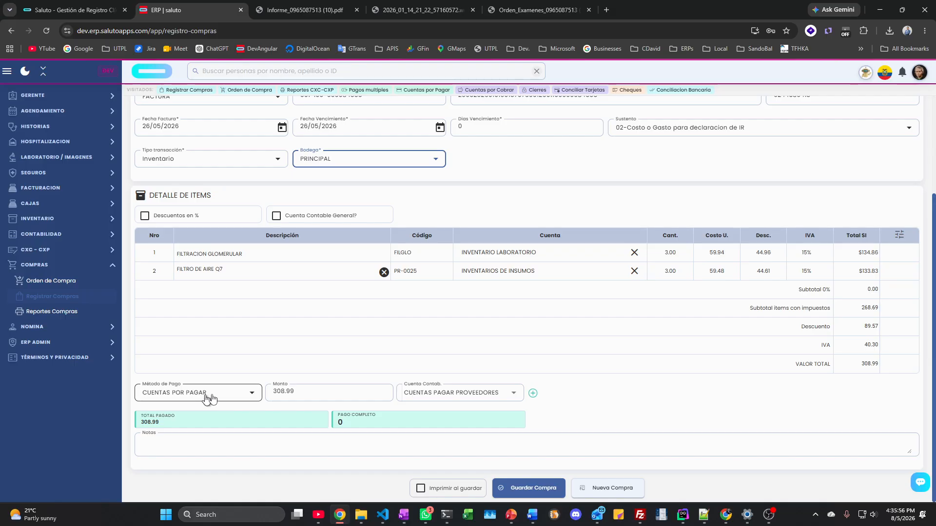
click(523, 490)
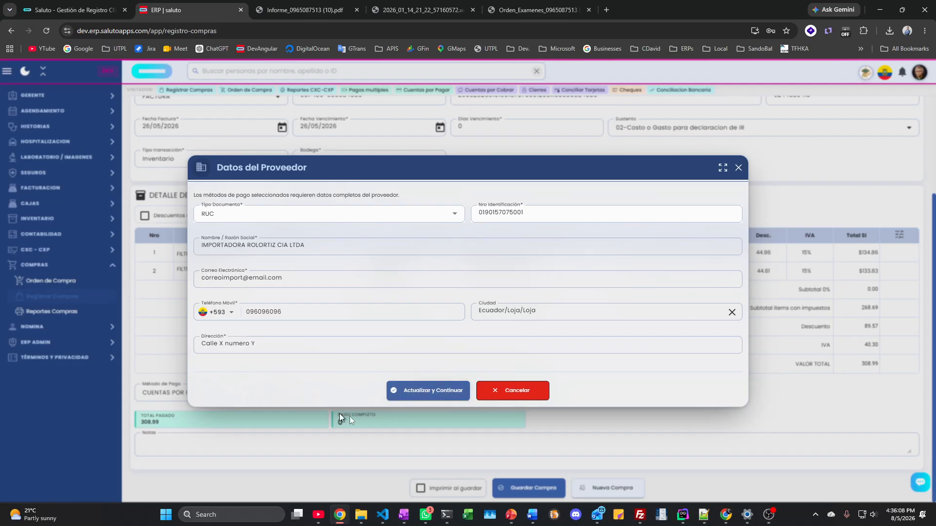
Step: Confirm the supplier details to finish saving, then open this year's Reportes Compras
click(439, 393)
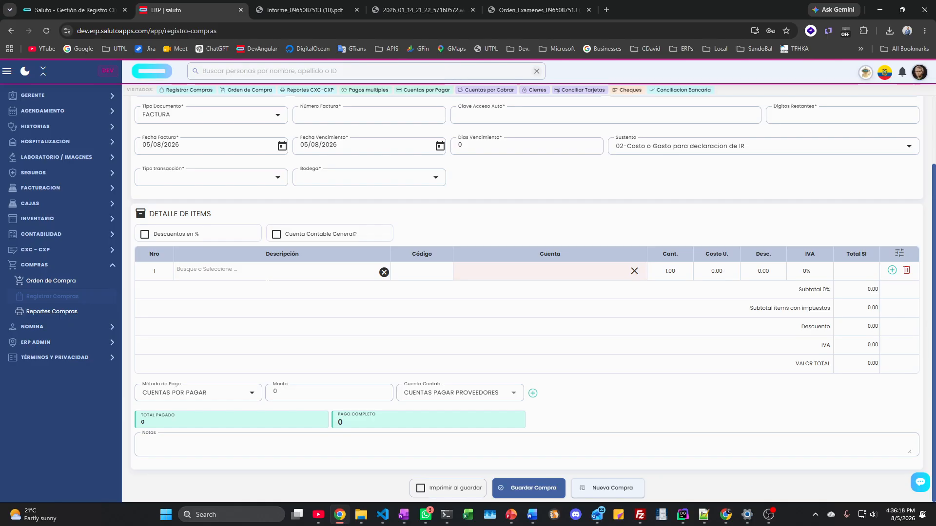
click(69, 312)
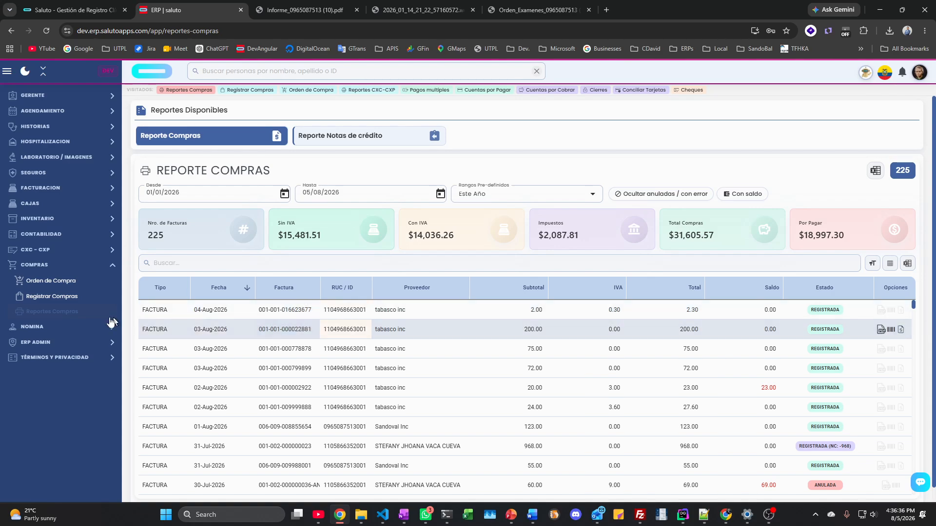
Step: Collapse and re-expand COMPRAS, scroll the purchases report, then expand the NOMINA sidebar section
click(36, 267)
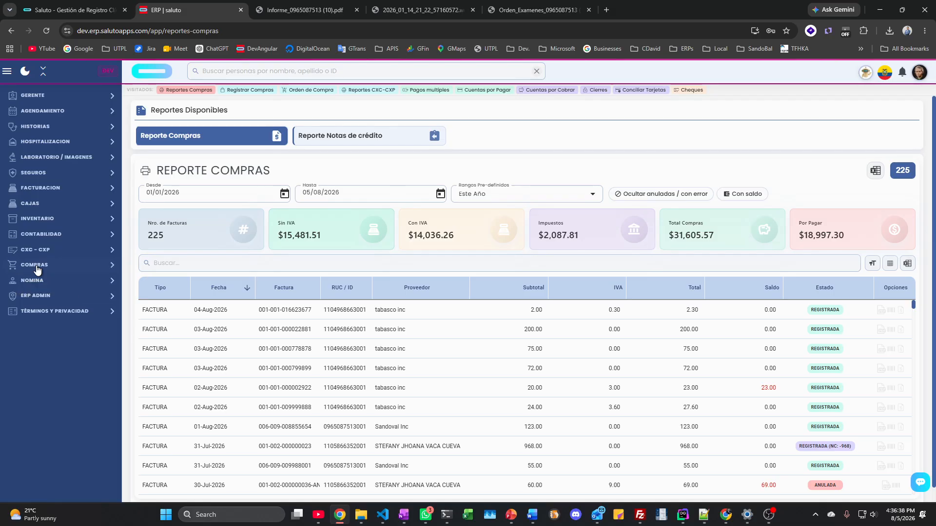
click(37, 267)
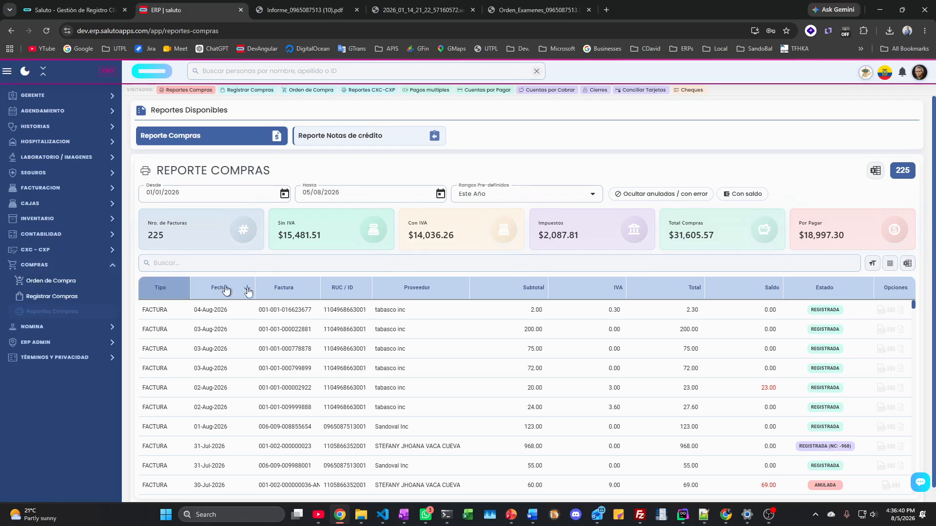
scroll(608, 348, down, 5)
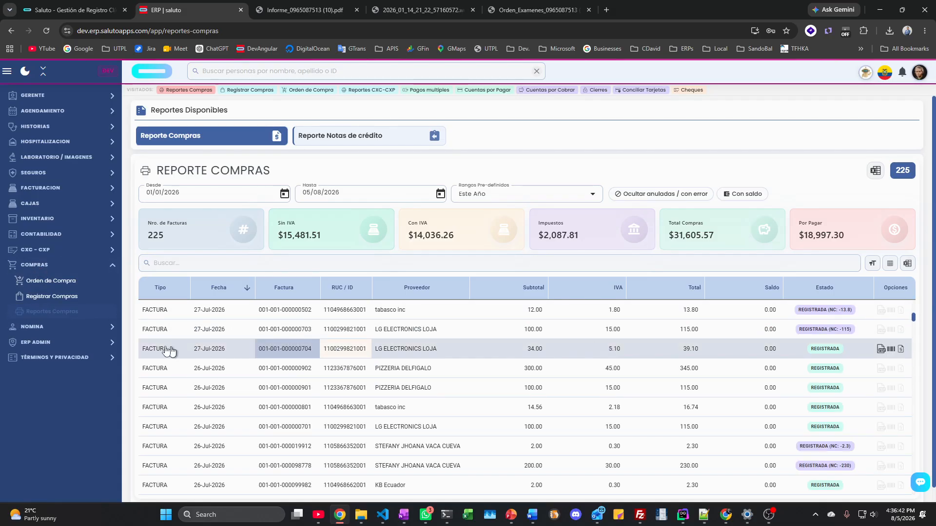
click(33, 330)
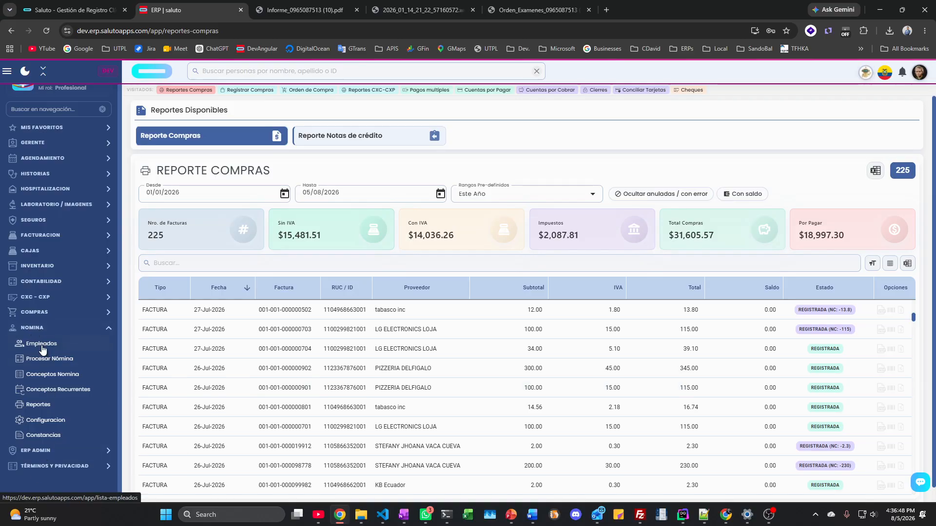
Step: Open the Empleados list and view the first employee's details
click(43, 349)
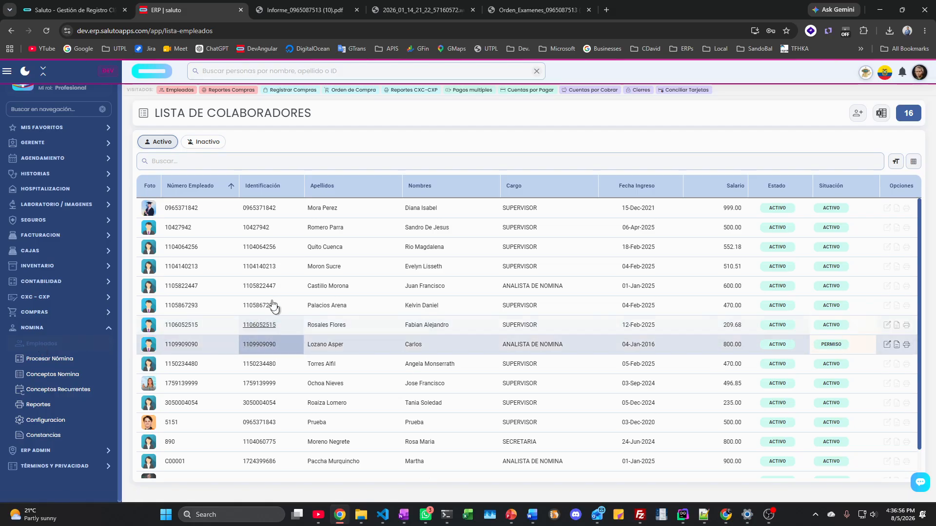
scroll(278, 414, down, 2)
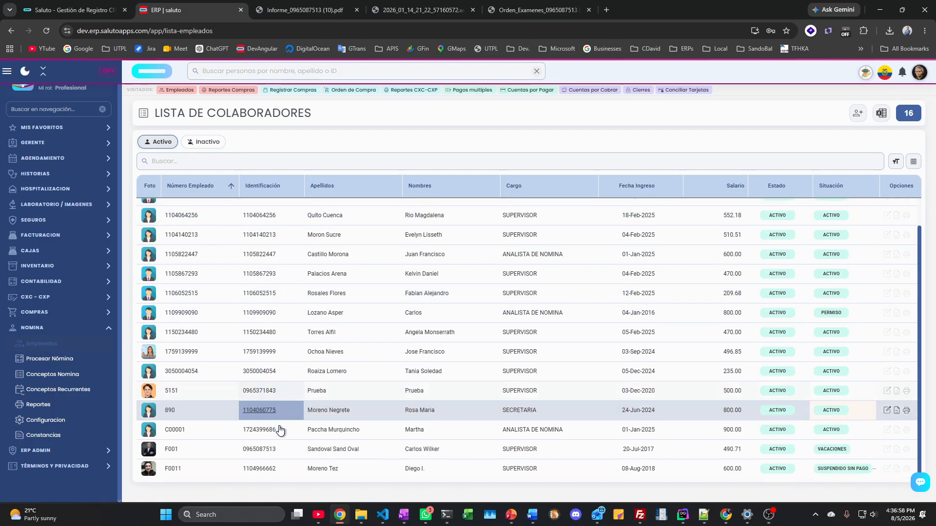
scroll(270, 436, up, 2)
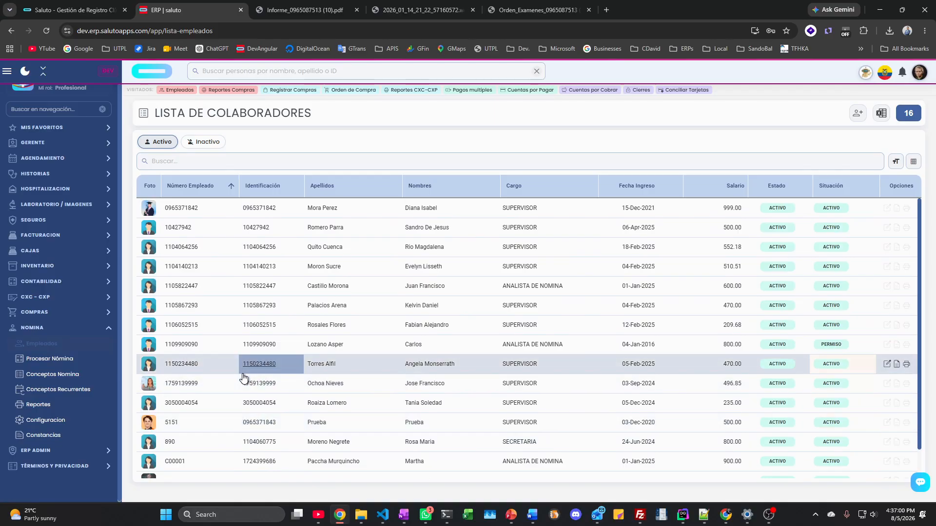
click(264, 209)
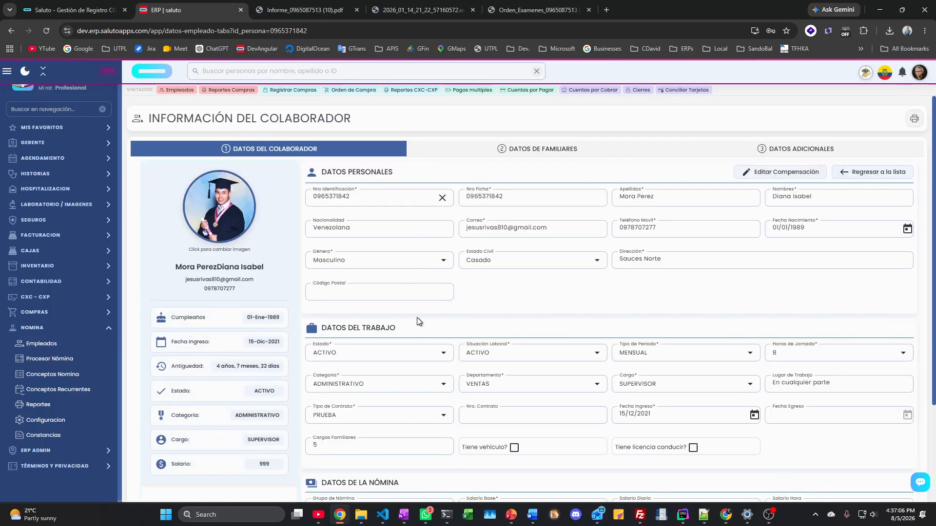
scroll(417, 322, down, 1)
scroll(417, 322, down, 2)
scroll(418, 320, up, 3)
Step: Add 1030 - Fondos de reserva to the employee's compensation concepts and save
click(787, 171)
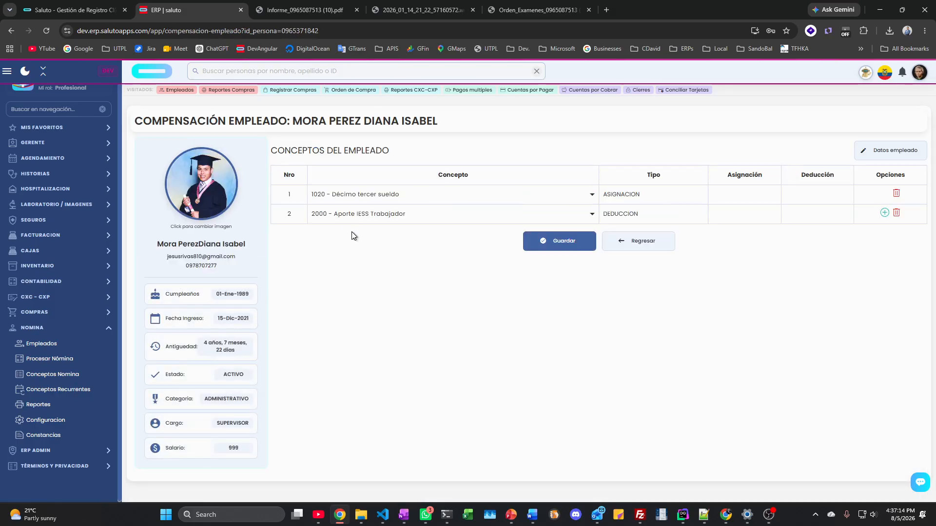
click(884, 213)
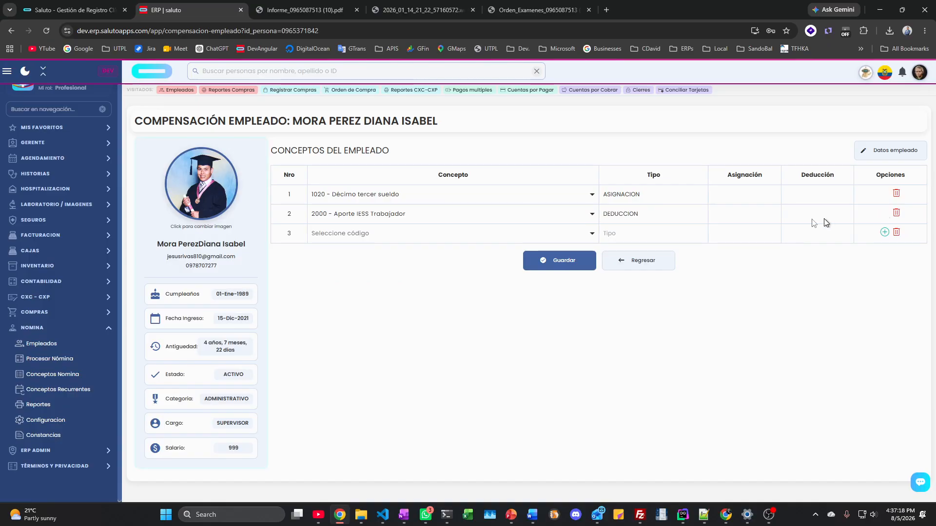
click(376, 233)
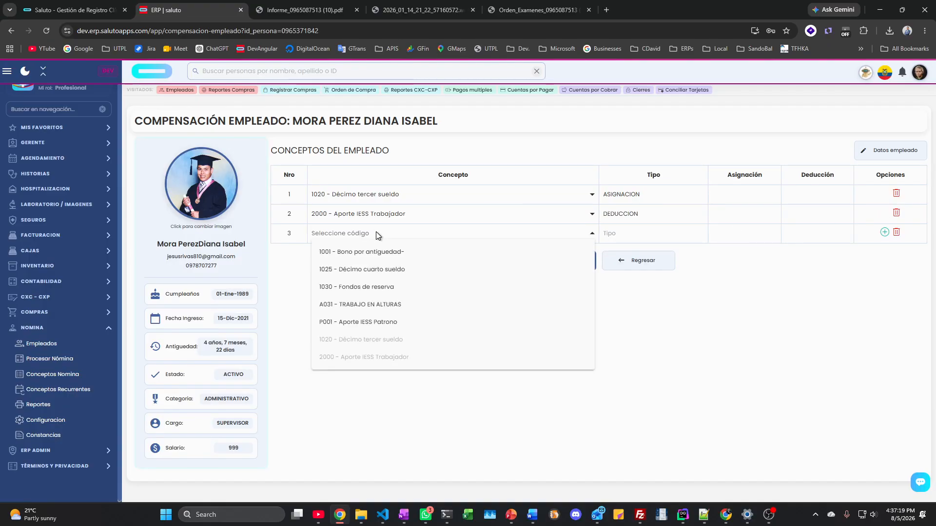
click(382, 289)
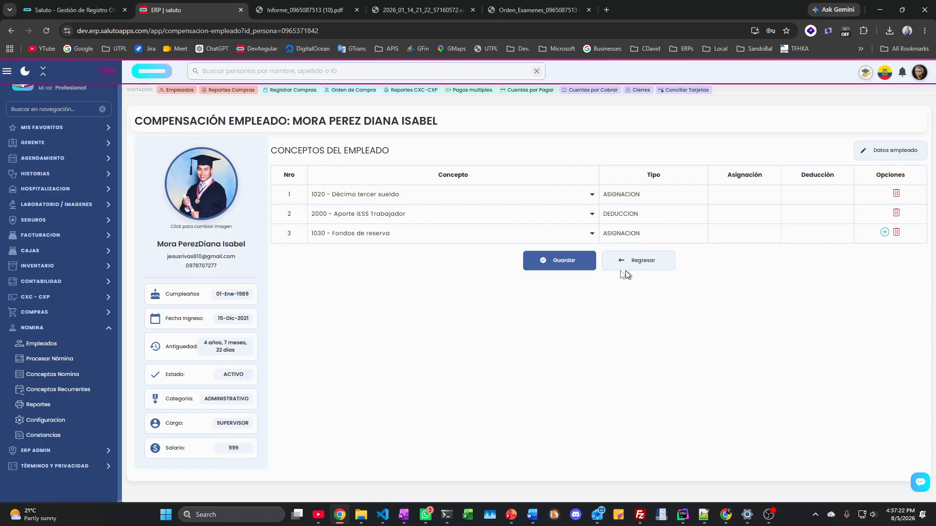
click(563, 263)
click(52, 360)
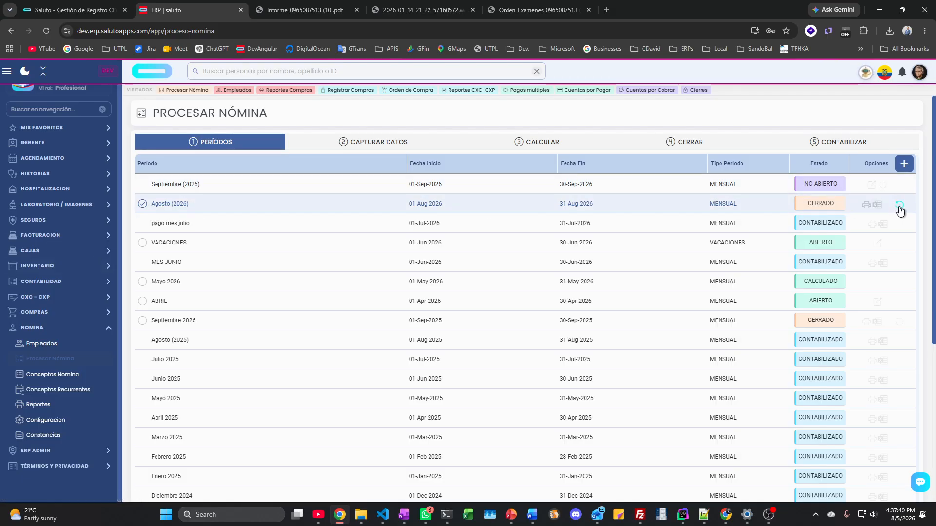
Step: Capture 2 Dias de falta and a 5400 Anticipo for the first employee, then save
click(353, 149)
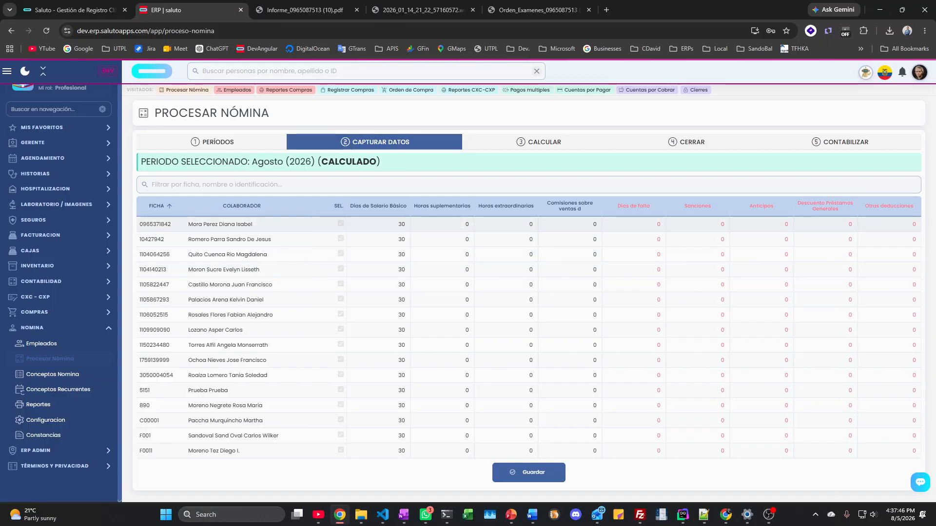
click(653, 224)
text(2)
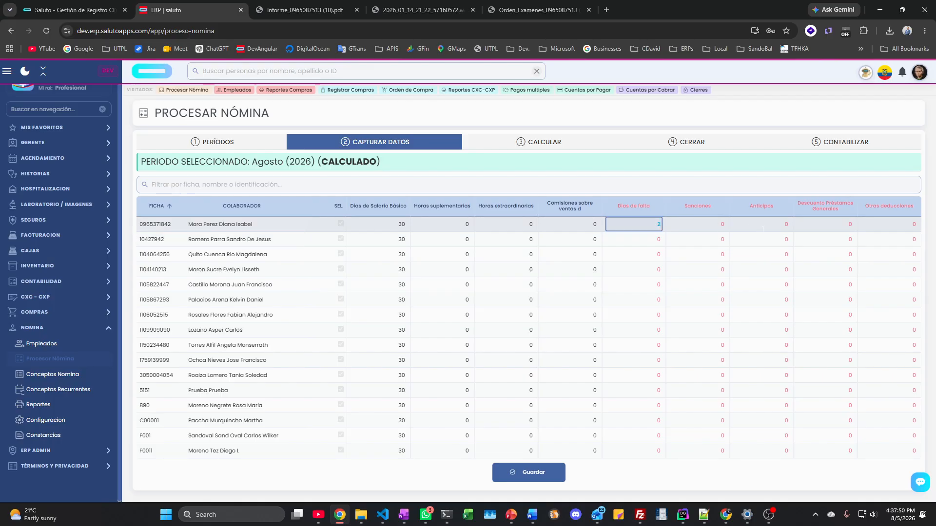
click(788, 224)
text(5400)
key(Tab)
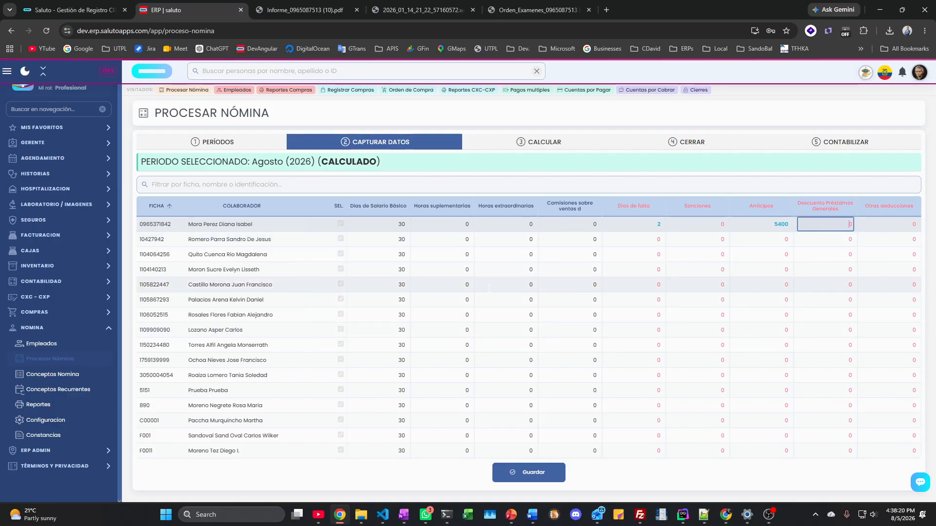
click(528, 477)
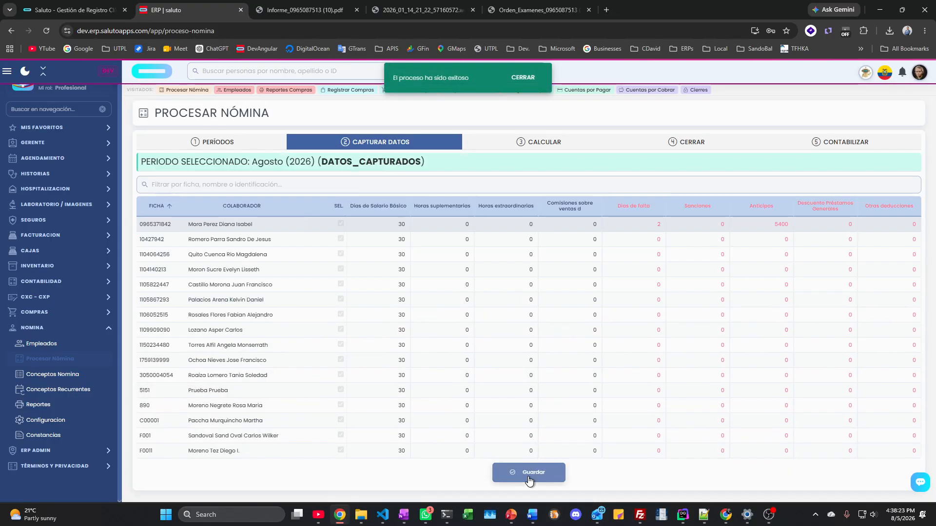
Step: Calculate the Agosto 2026 payroll and open the first employee's Variaciones de Nómina
click(534, 145)
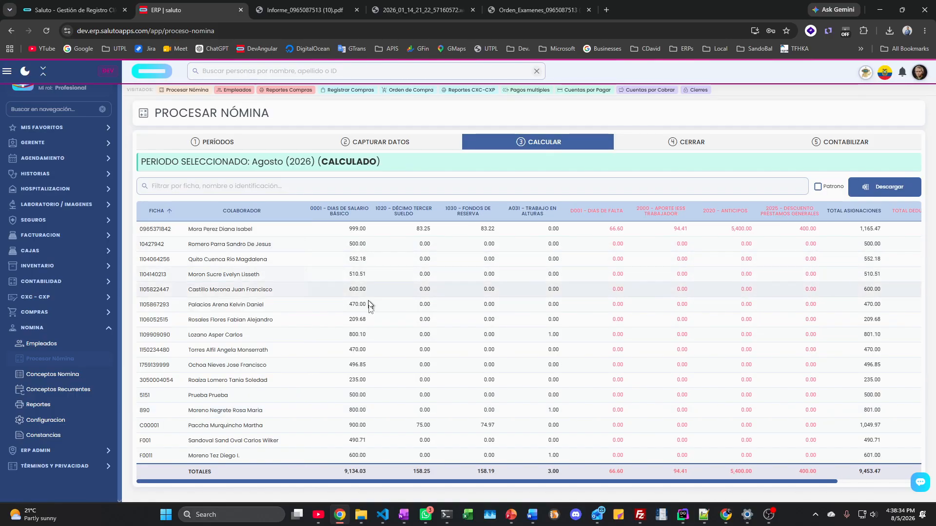
drag(419, 481, 538, 481)
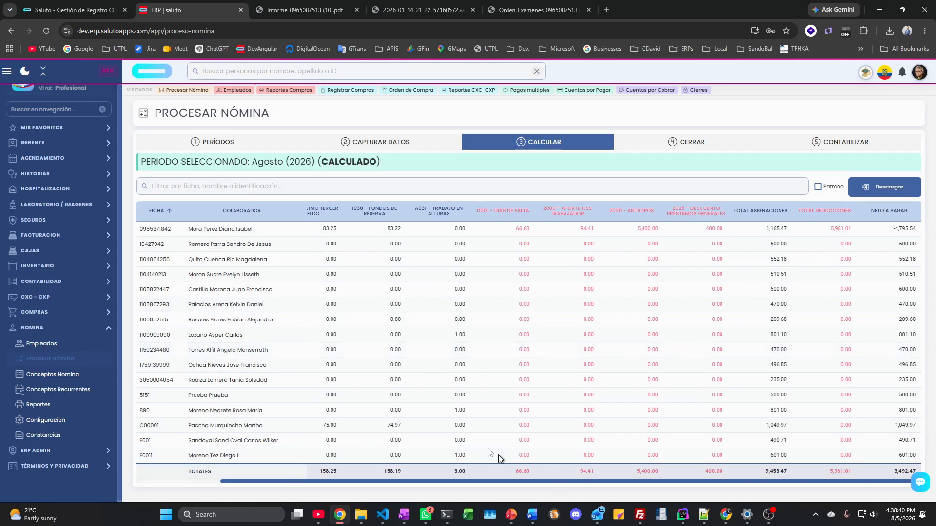
double_click(207, 231)
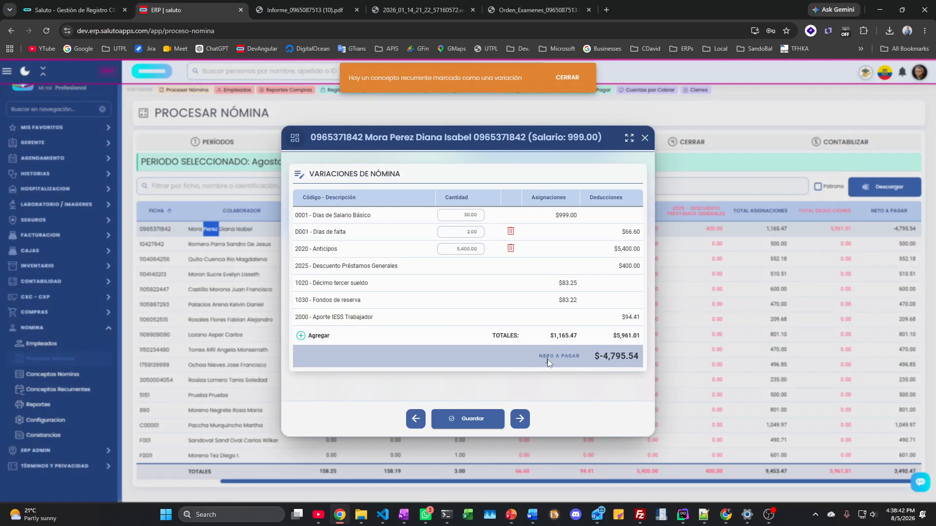
Step: Step through seven more employees' payroll variations, then close the dialog
click(523, 419)
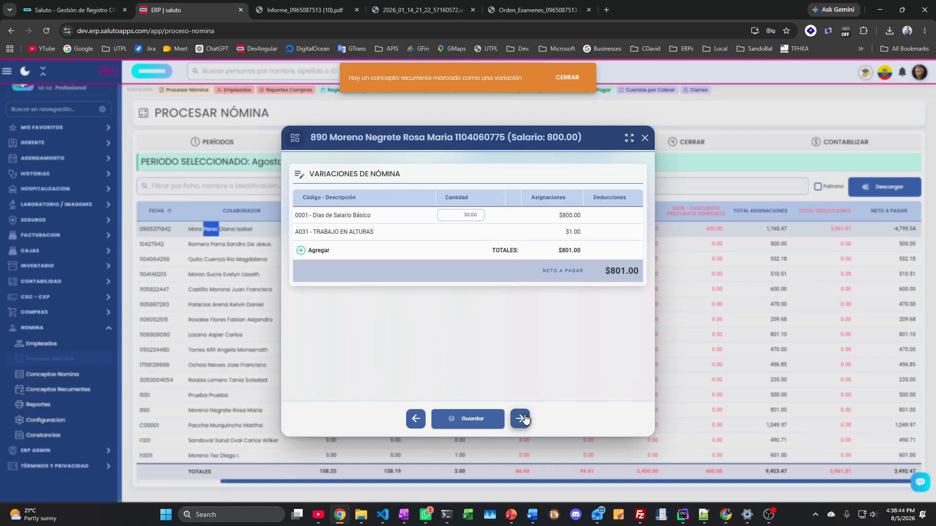
click(525, 419)
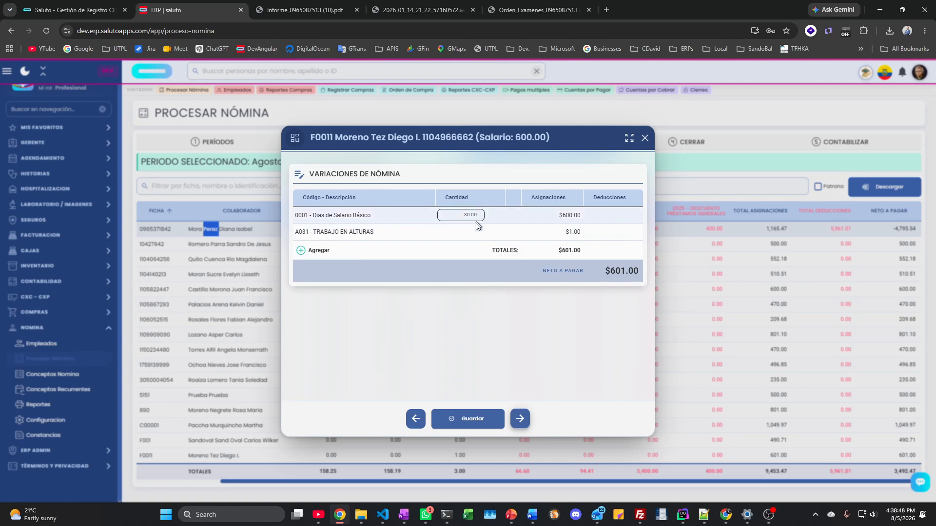
click(519, 420)
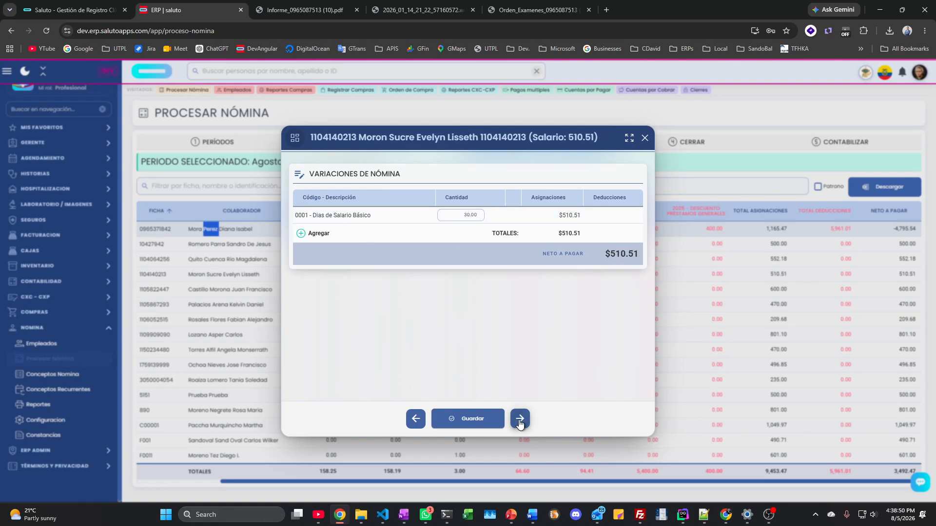
click(520, 421)
click(520, 422)
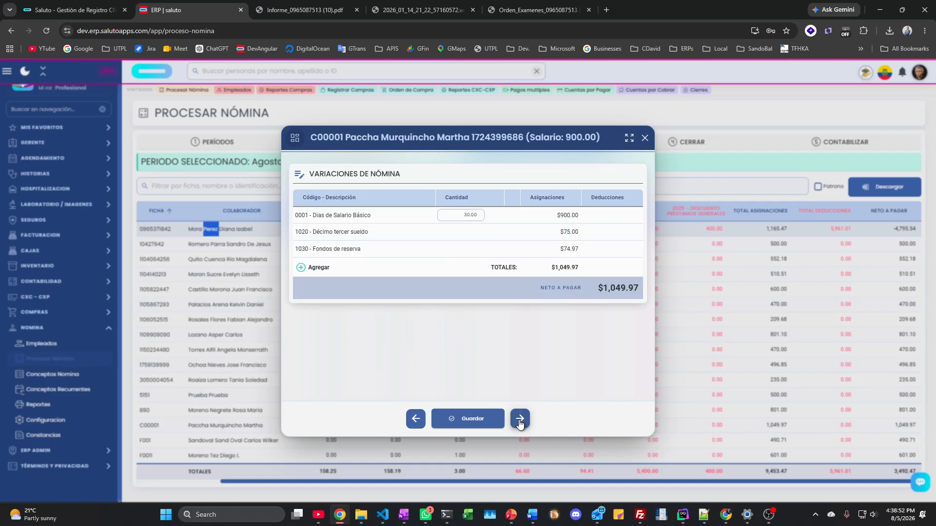
click(520, 422)
click(520, 422)
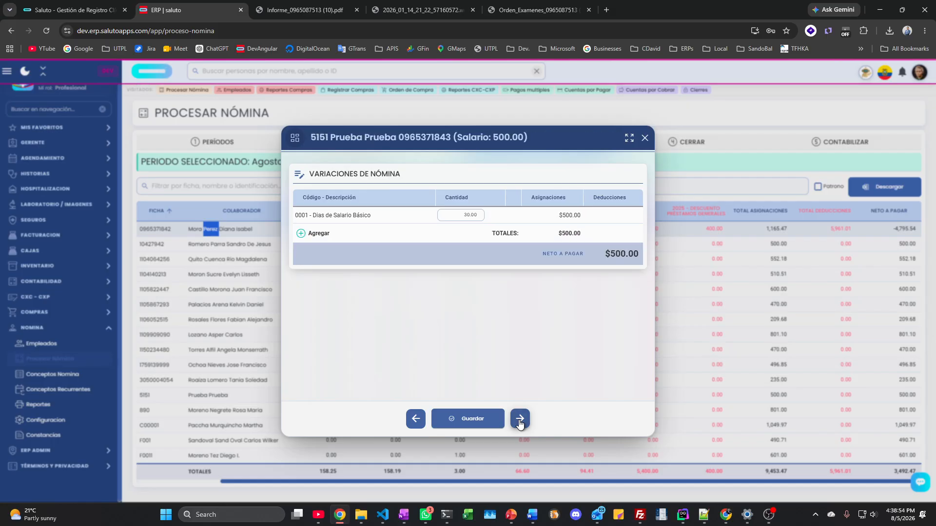
click(649, 142)
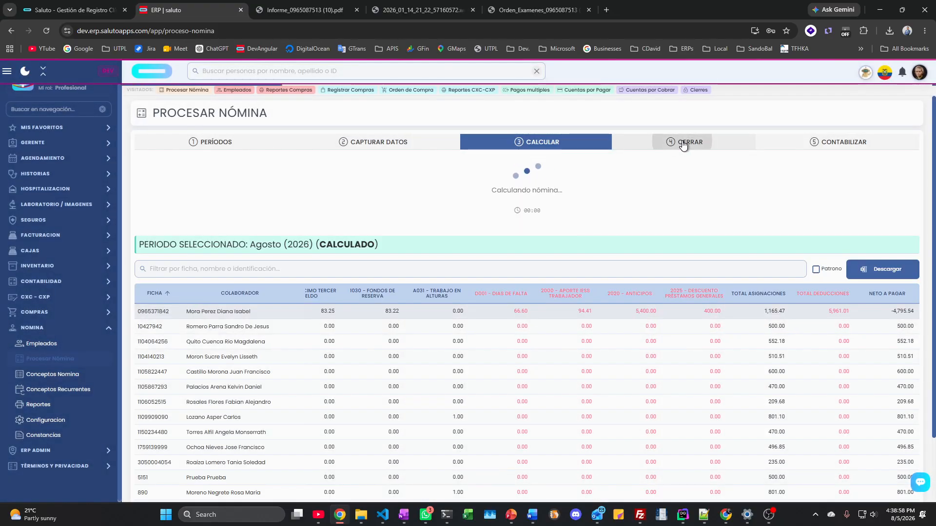
click(683, 145)
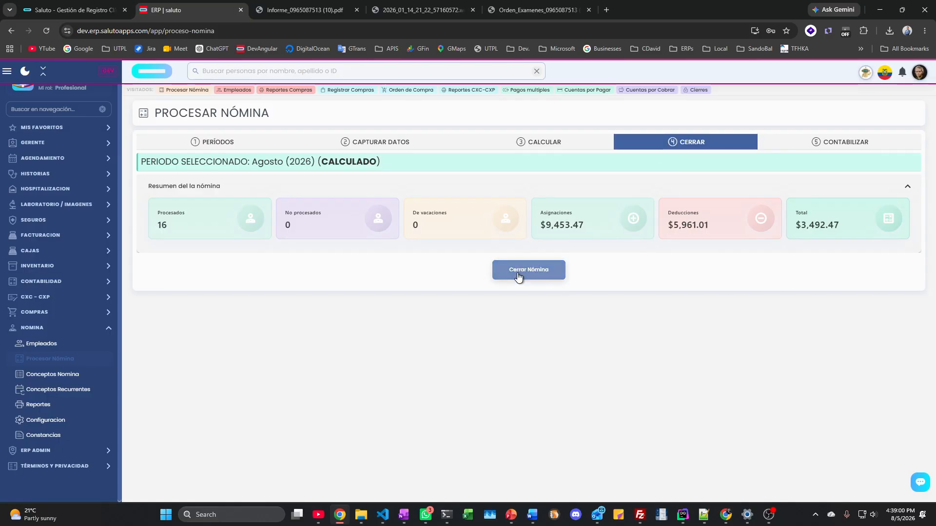
Step: Close the Agosto 2026 payroll and confirm the period shows CERRADO
click(518, 272)
click(546, 144)
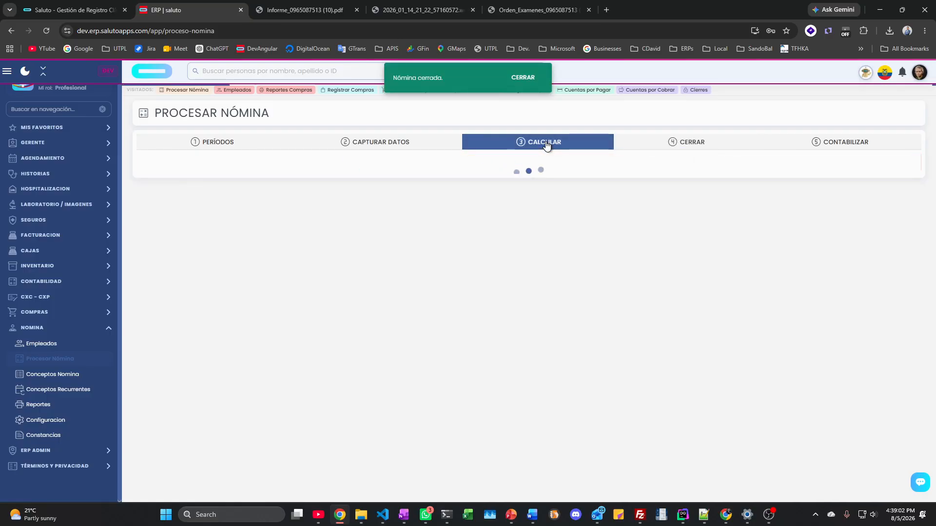
click(382, 144)
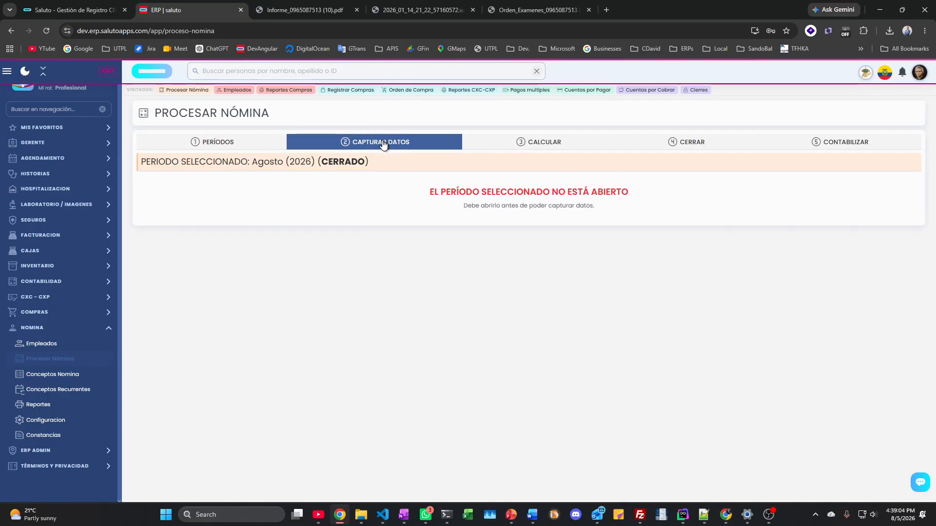
drag(252, 162, 370, 172)
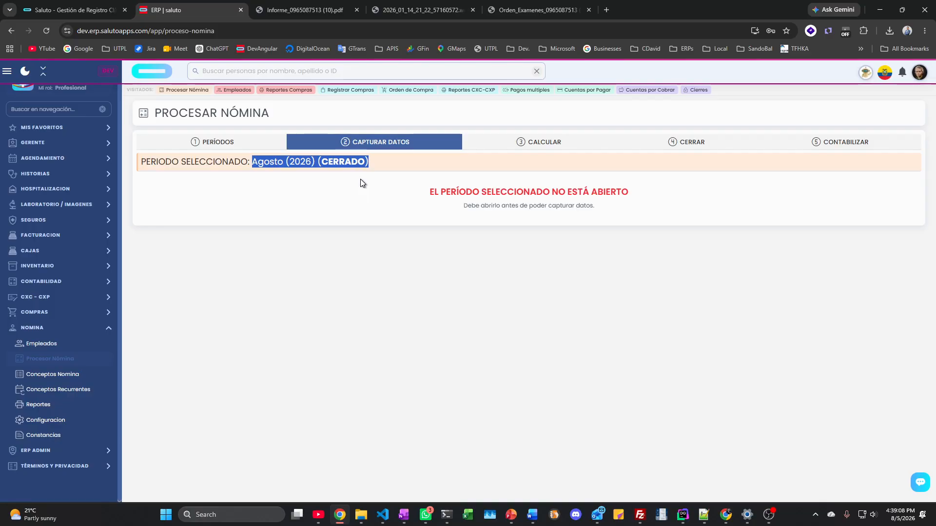
Step: Post the closed payroll to accounting and review its accounting entries
click(855, 146)
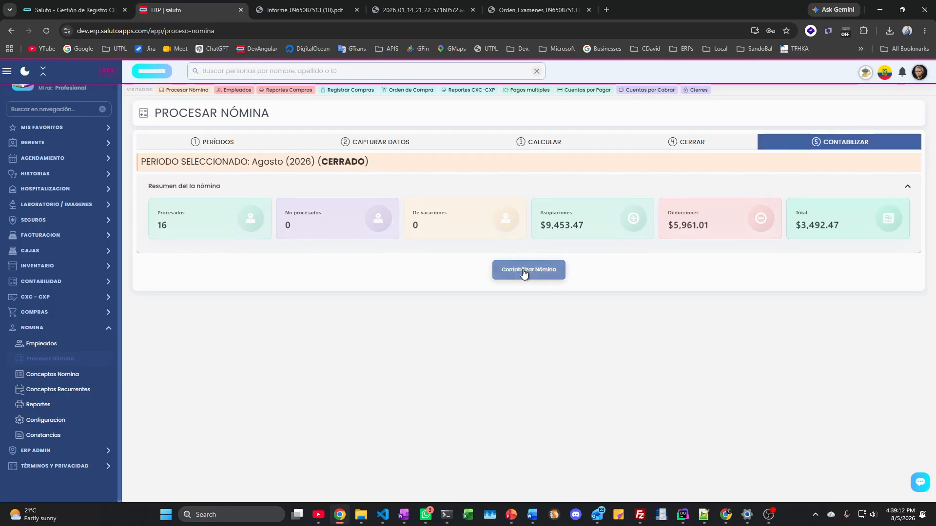
click(524, 272)
scroll(282, 235, down, 1)
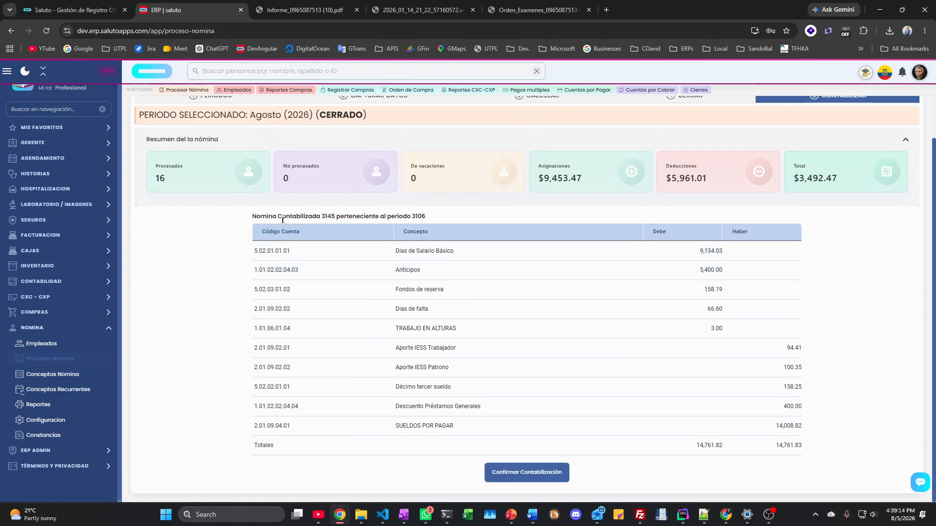
drag(298, 232, 808, 447)
click(823, 440)
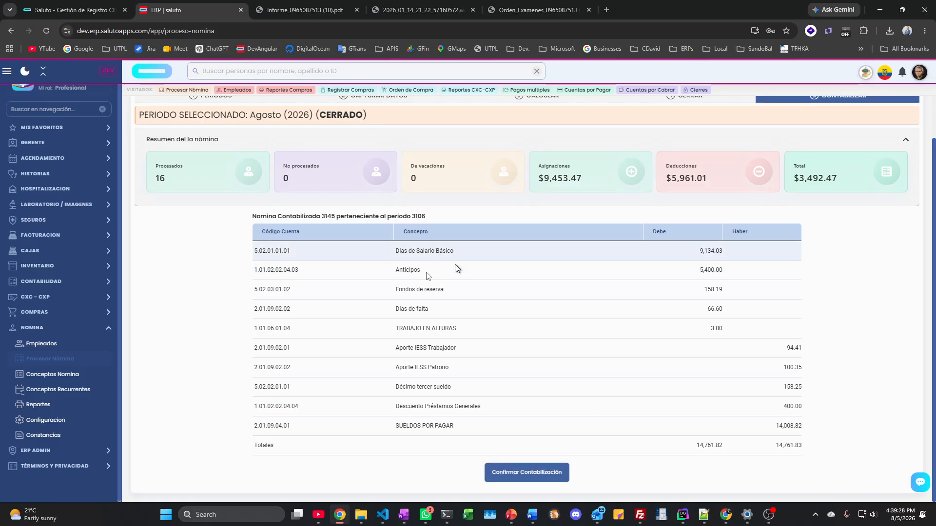
click(52, 374)
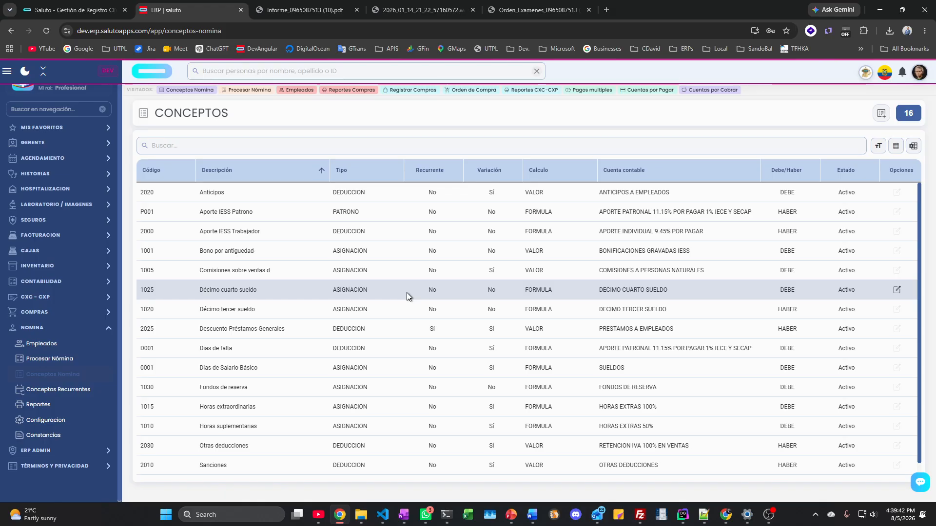
Step: Show Conceptos Recurrentes with five Descuento Préstamos Generales entries; preview the Agregar form without saving
click(77, 390)
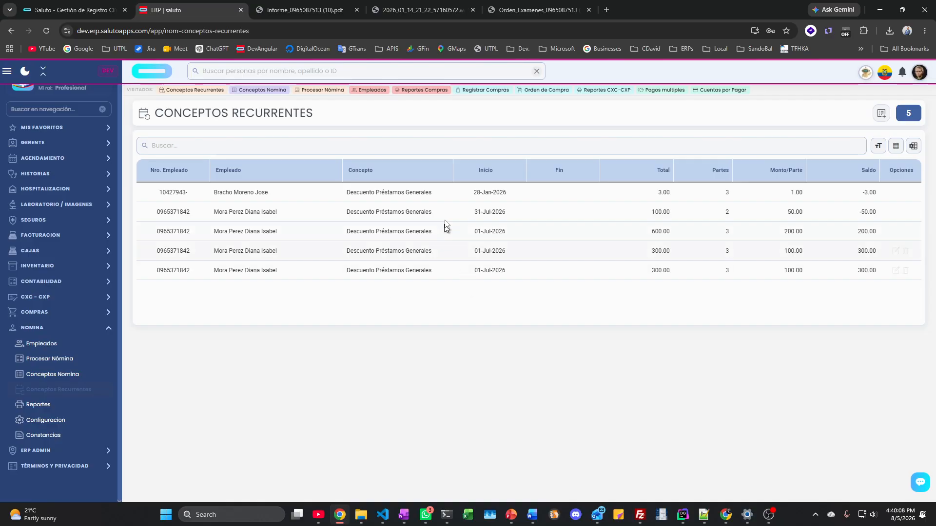
click(881, 115)
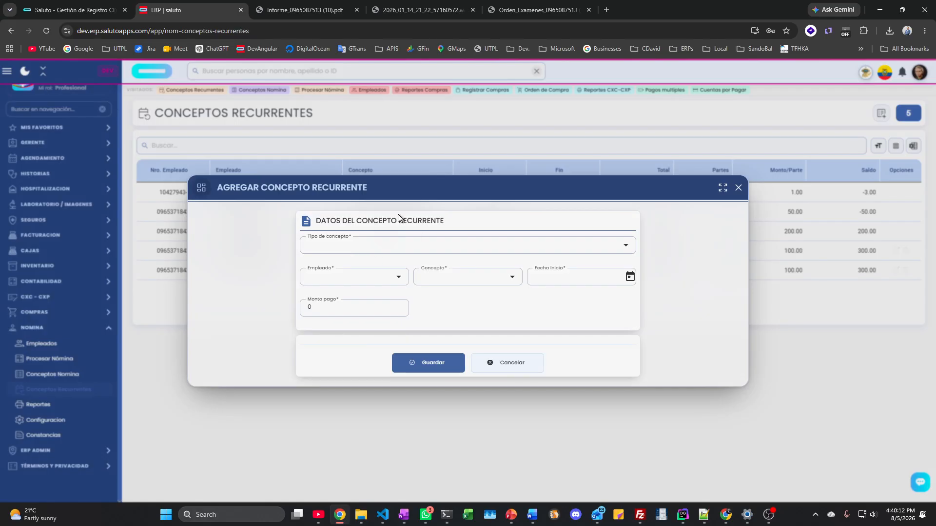
drag(420, 191, 336, 209)
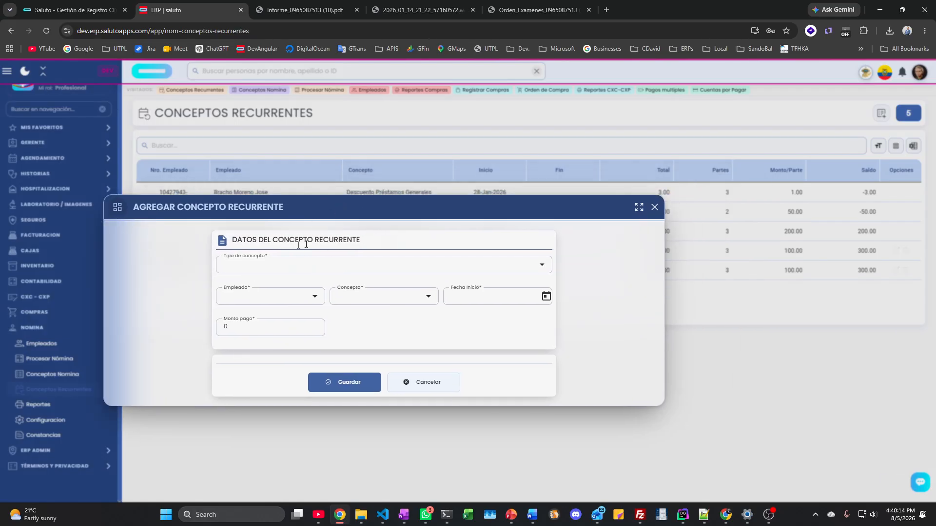
click(654, 207)
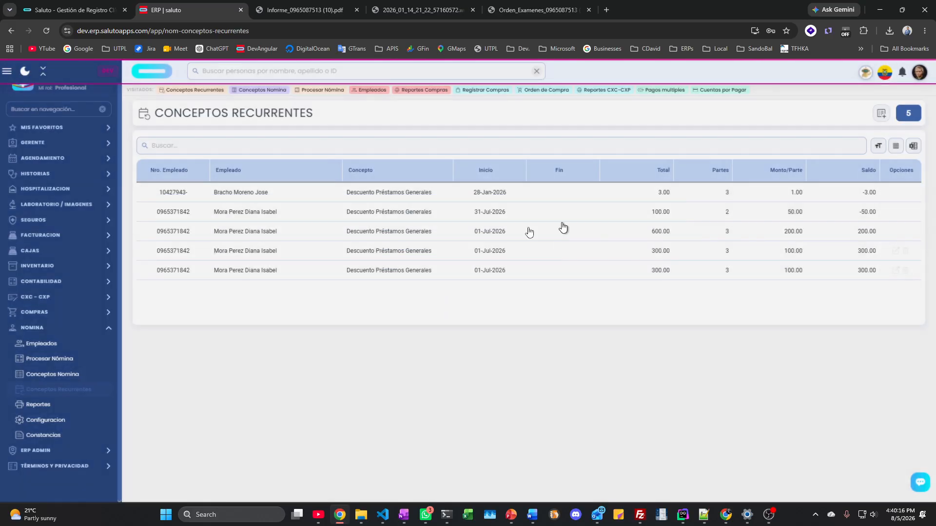
Step: Open payroll Reportes and select the Septiembre (2026) period
click(39, 409)
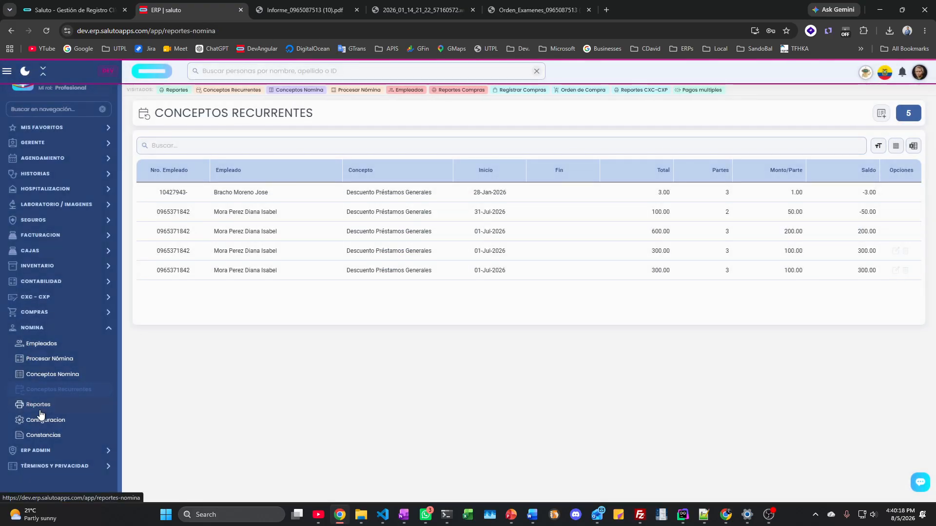
click(236, 188)
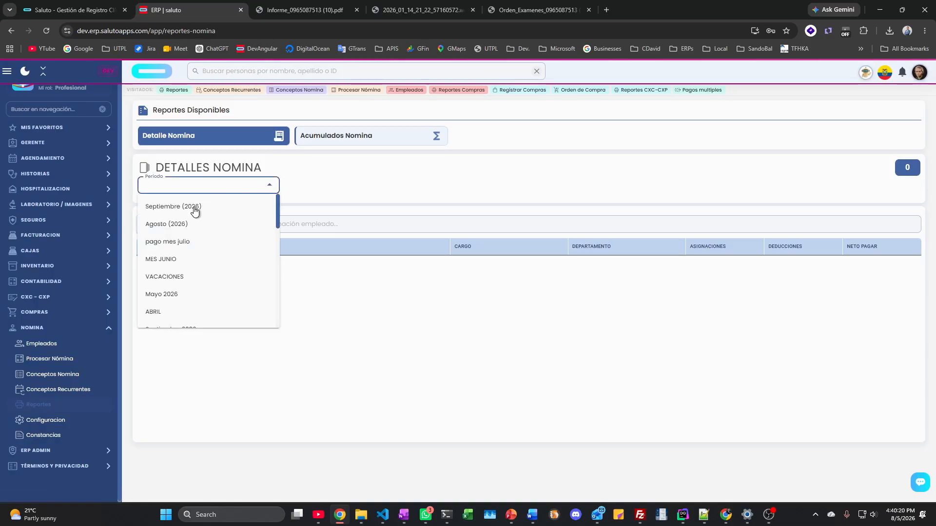
click(194, 206)
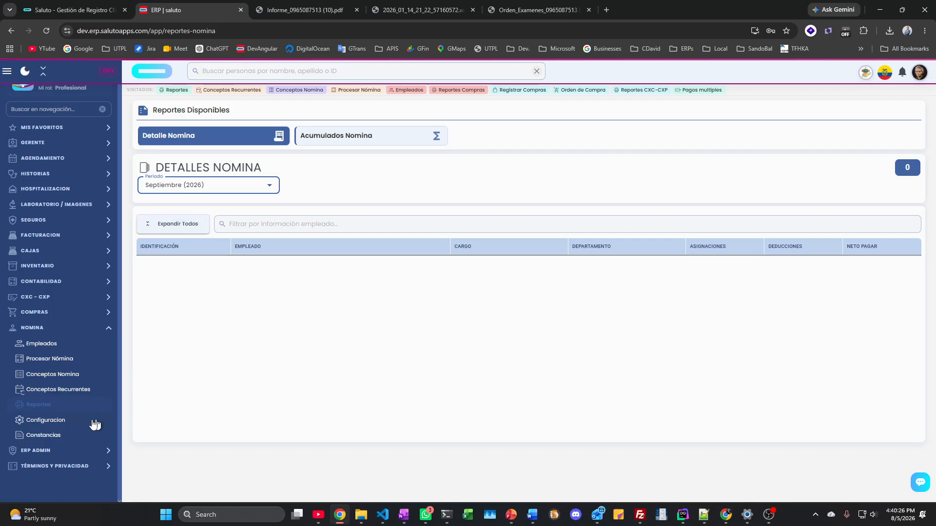
Step: On Constancias, look up the employee by their identification number
click(49, 436)
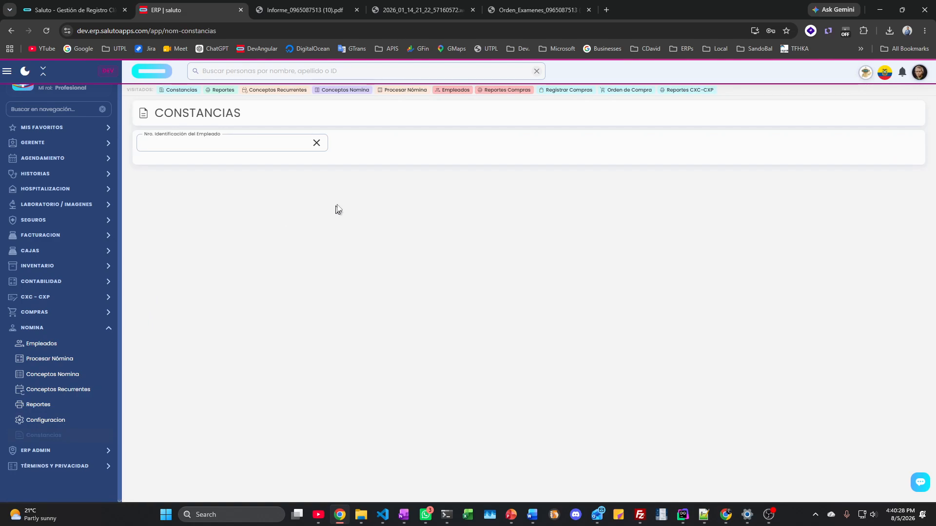
click(264, 143)
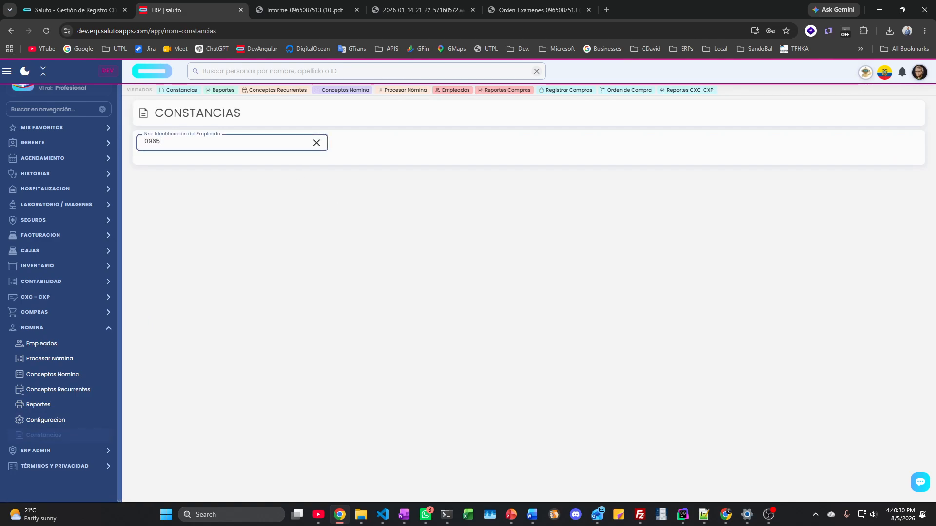
key(Return)
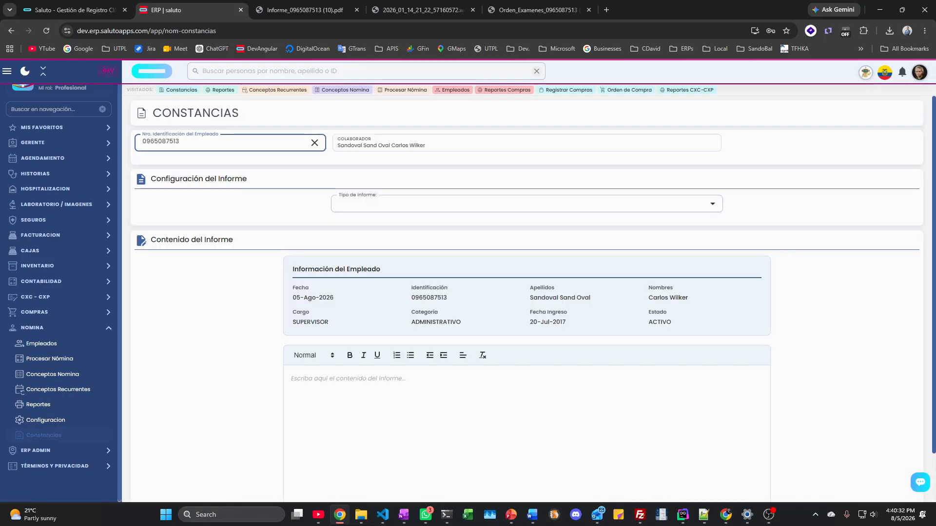
click(416, 203)
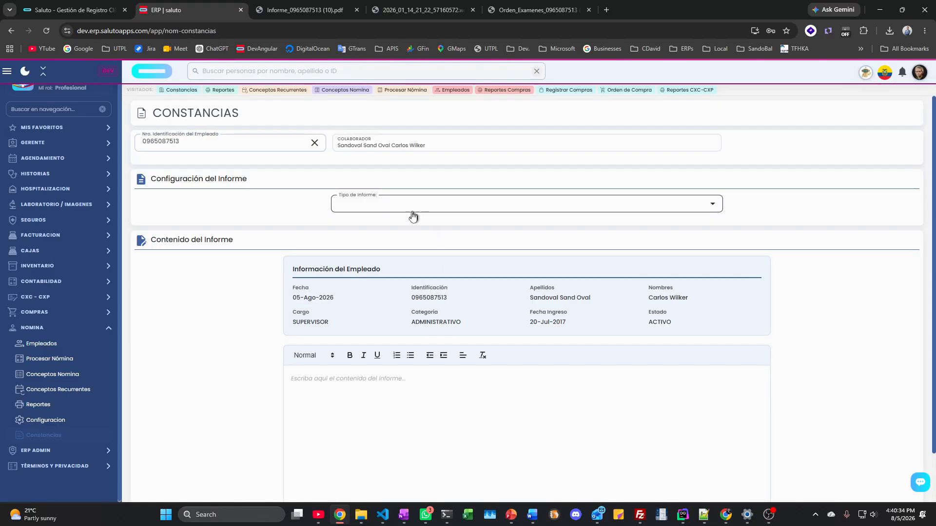
Step: Generate the Carta de Trabajo for the employee and review the letter text
click(398, 209)
click(385, 228)
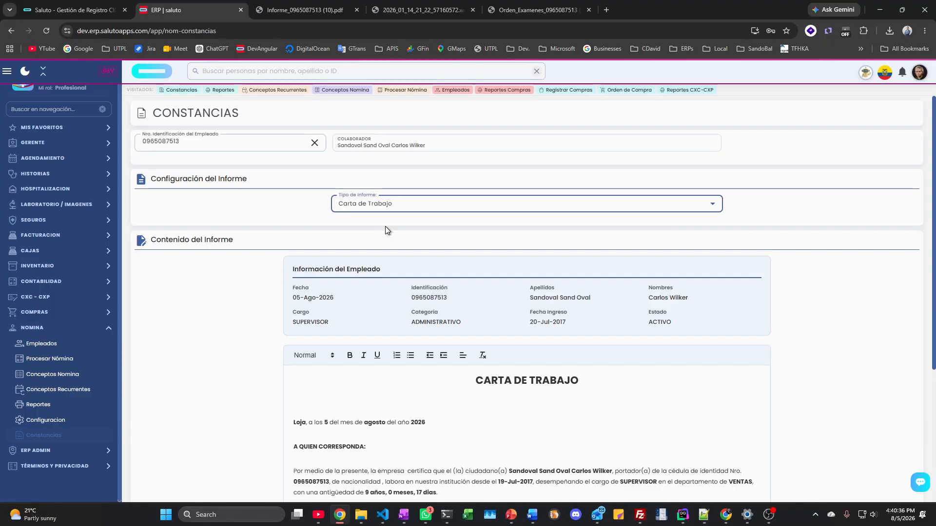
scroll(387, 328, down, 4)
drag(293, 225, 516, 321)
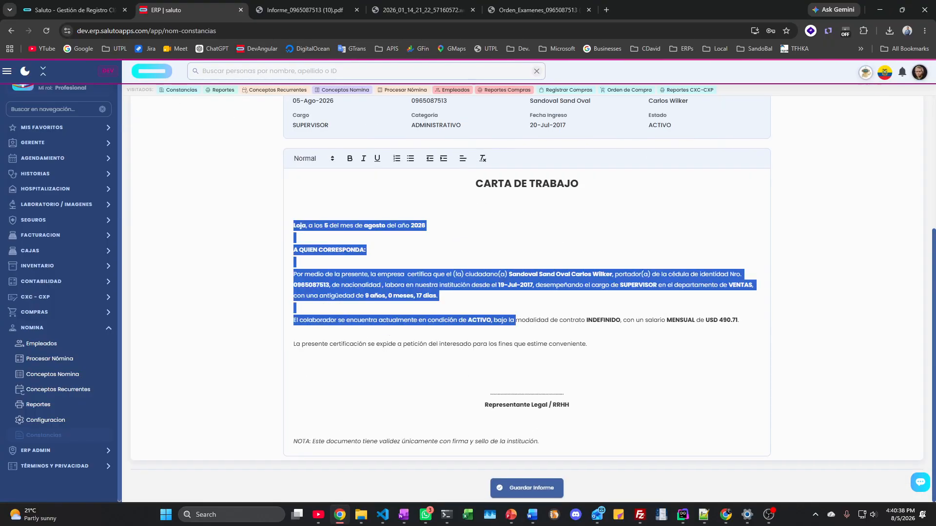
click(429, 212)
scroll(428, 216, up, 4)
click(401, 206)
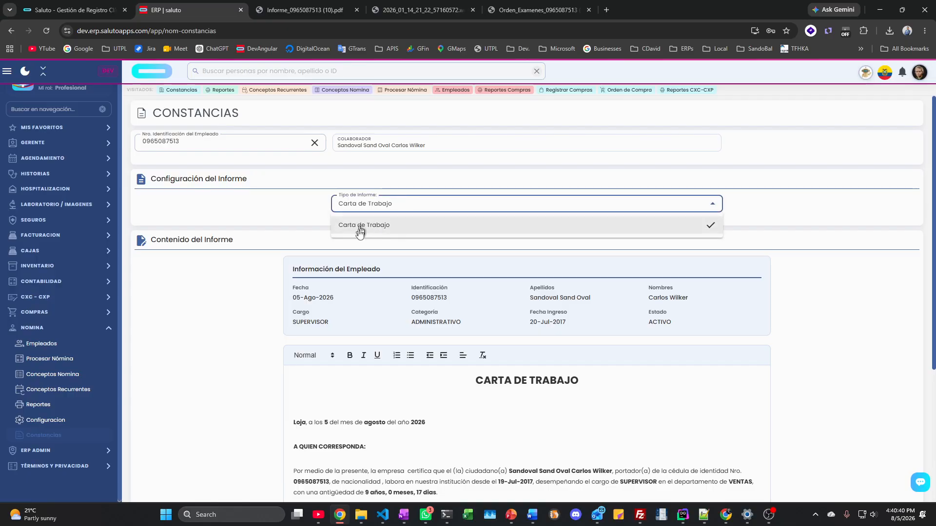
click(243, 308)
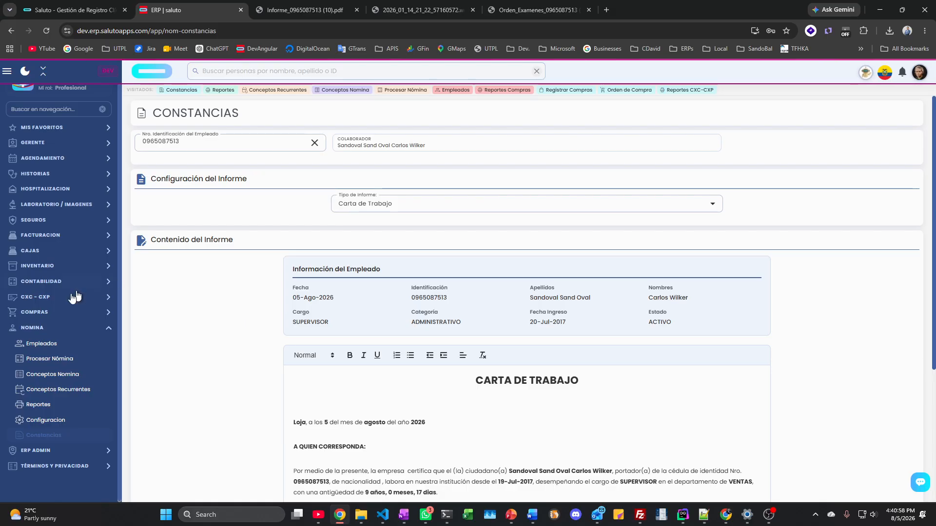
Step: Collapse NOMINA and switch to the PowerPoint deck at slide 5, 'Seguridad de infraestructura'
click(34, 326)
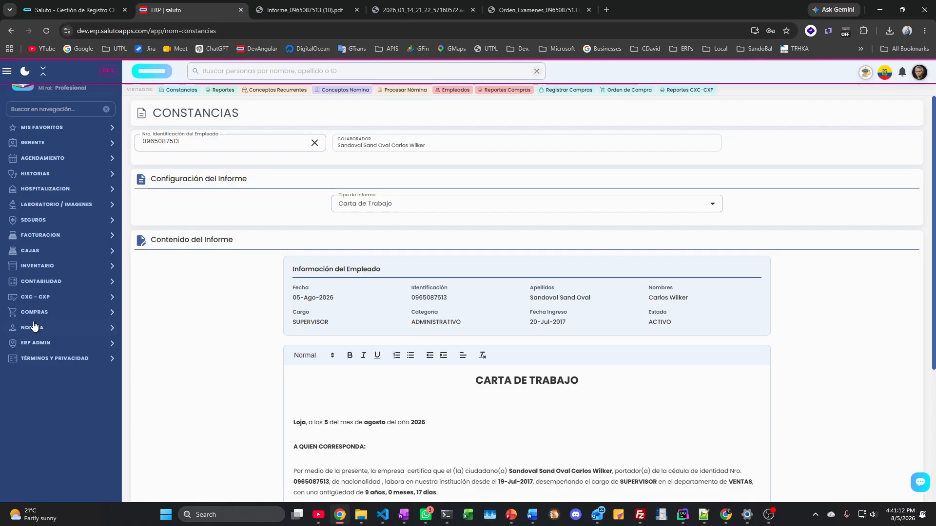
scroll(36, 324, up, 1)
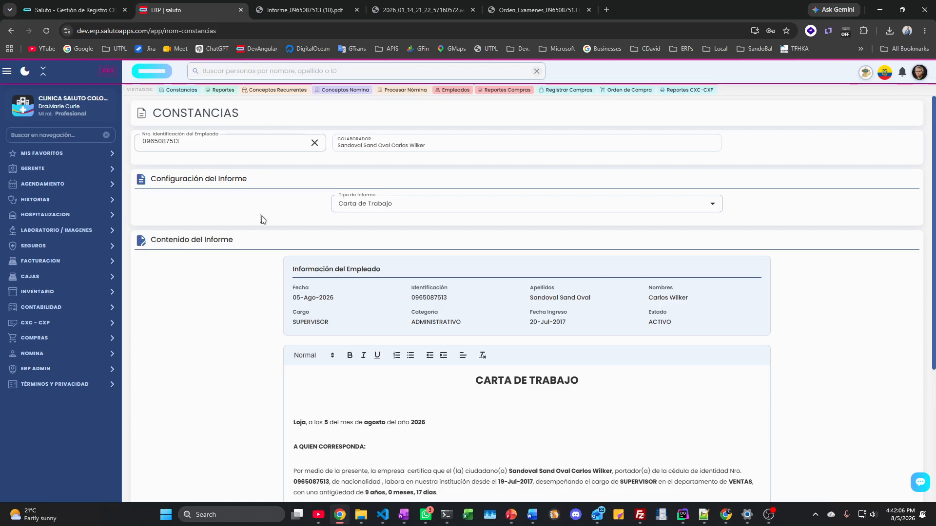
click(511, 517)
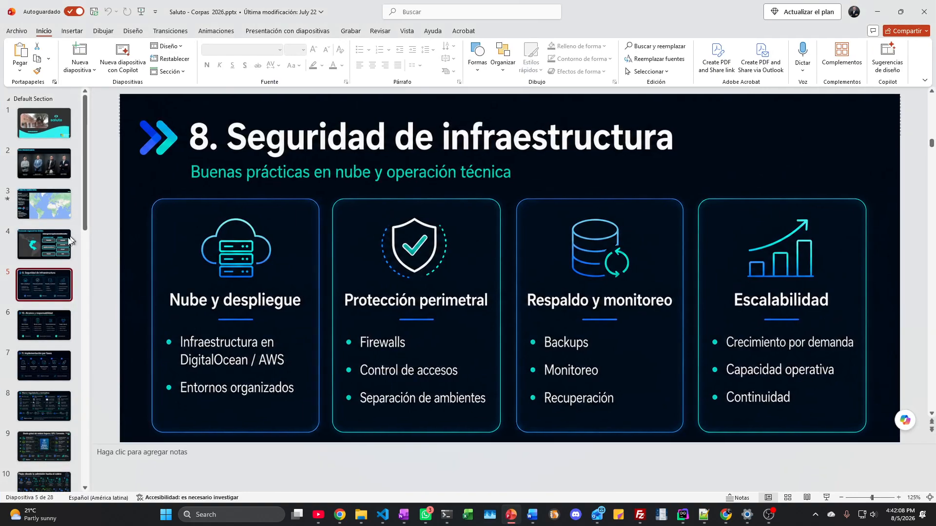
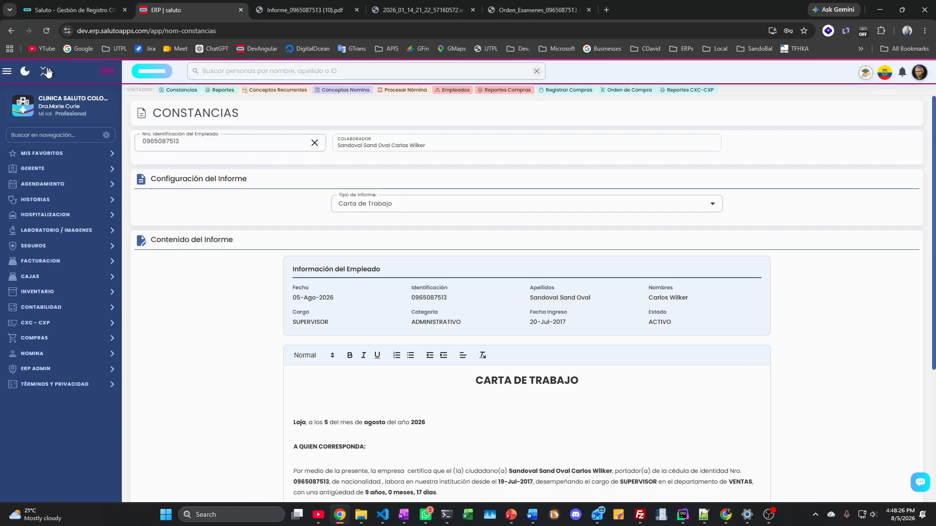
Step: Turn on the dark theme with the moon icon, keeping the Carta de Trabajo certificate open
click(25, 72)
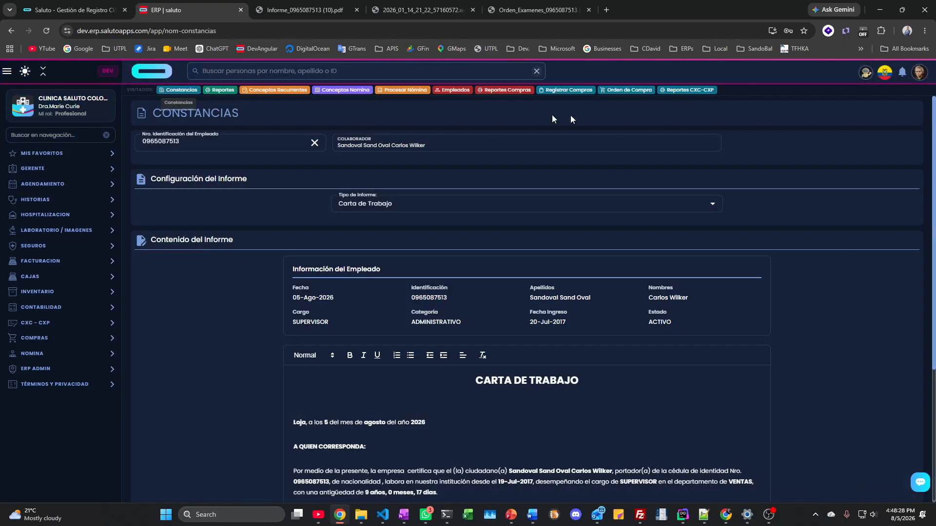
Step: Replace the dark theme with the light green Emerald theme from the Temas dialog
click(922, 80)
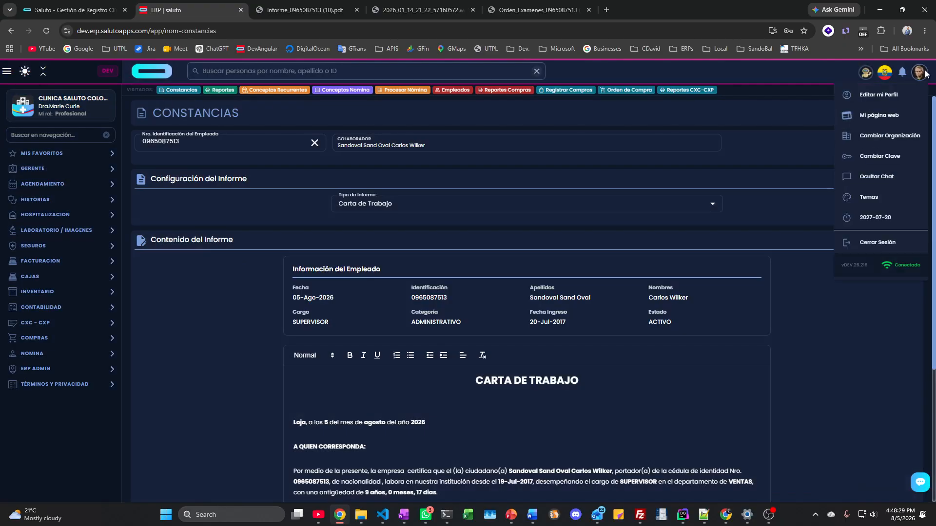
click(877, 197)
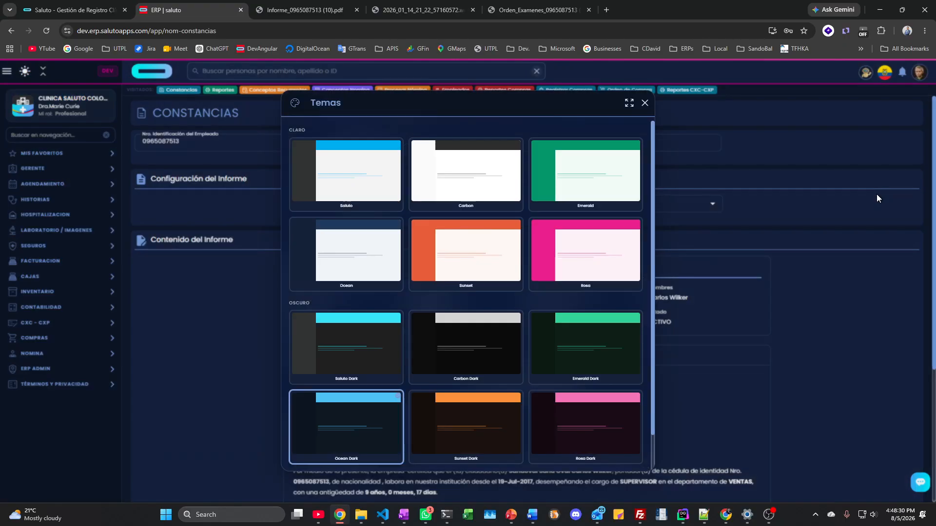
click(598, 159)
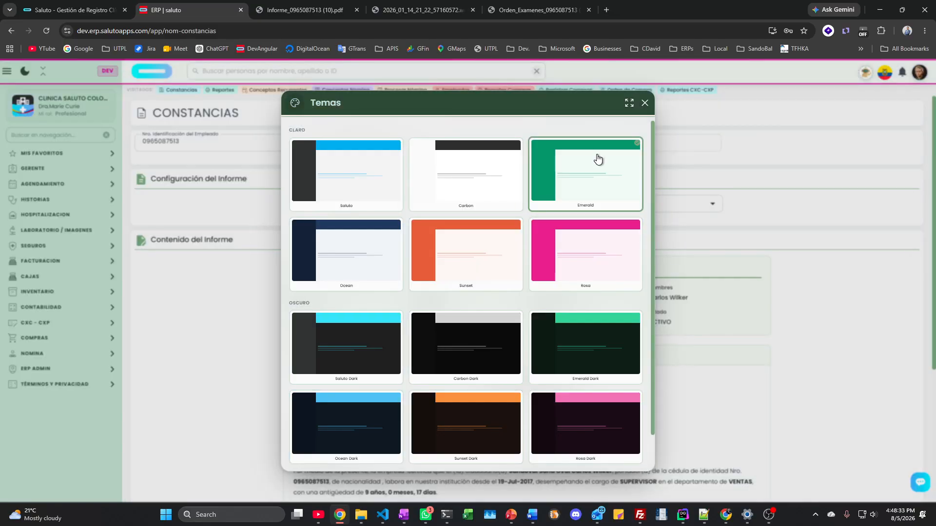
click(644, 103)
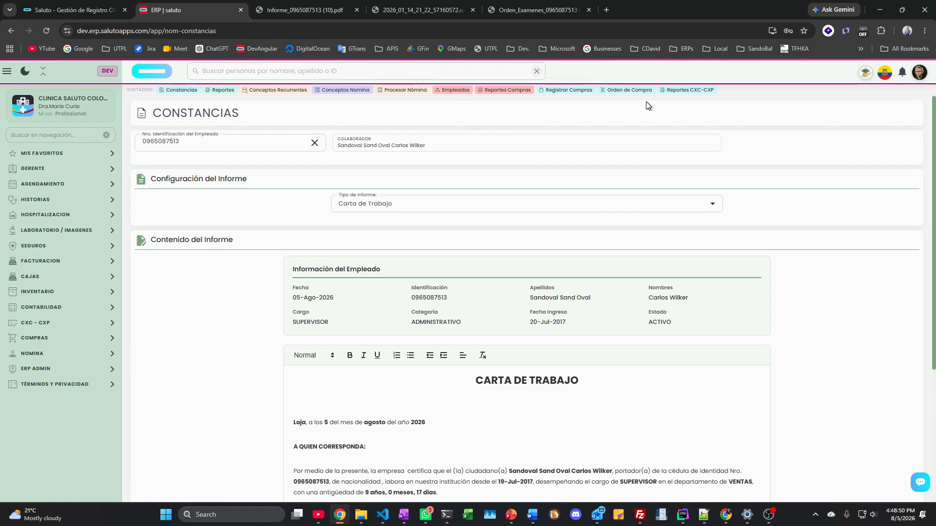
Step: Switch the working organization to SandoBal Medical, opening its Dashboard Contable
click(919, 73)
click(908, 134)
click(295, 292)
click(389, 311)
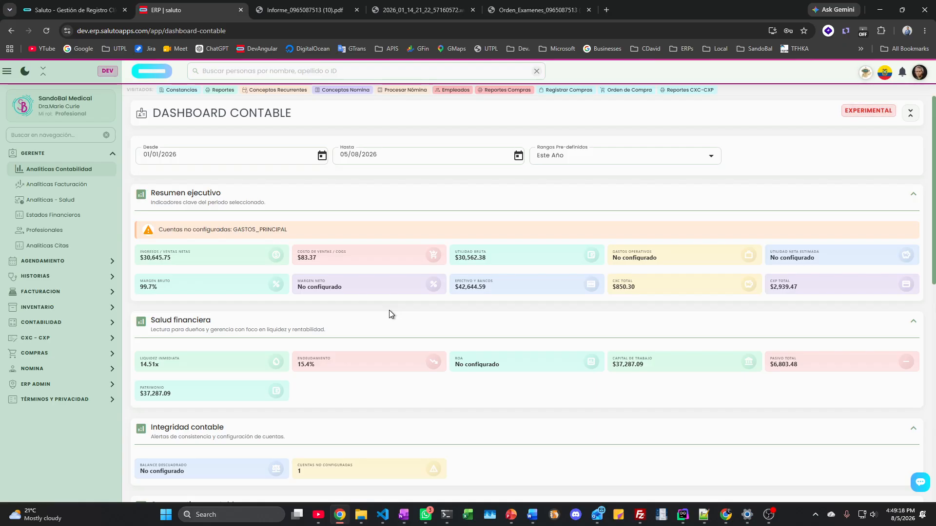
Step: Show SandoBal Medical's five organization users under Configuración General > Información Empresa > USUARIOS ORG
click(35, 385)
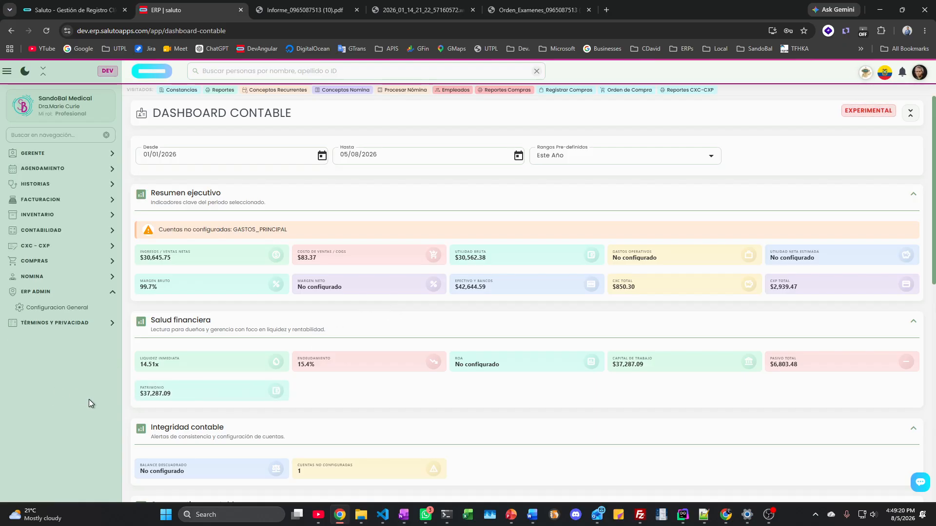
click(57, 308)
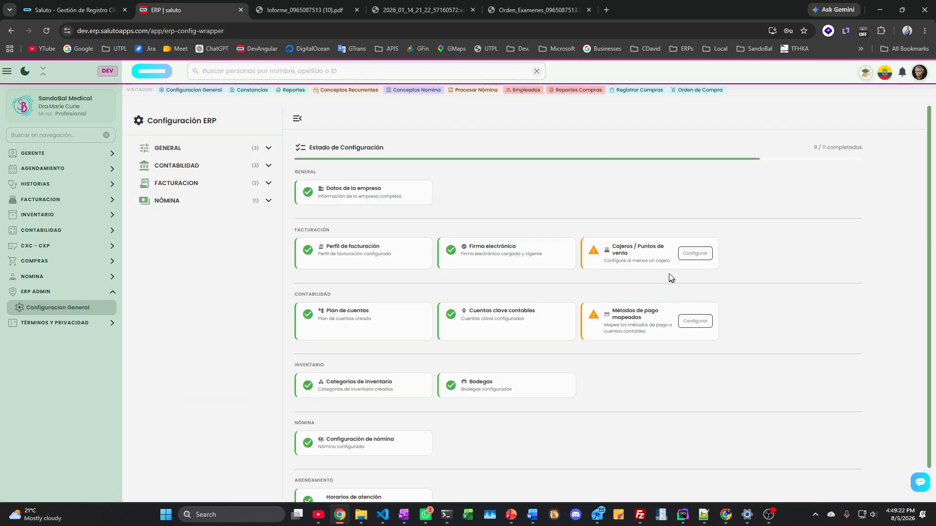
click(184, 150)
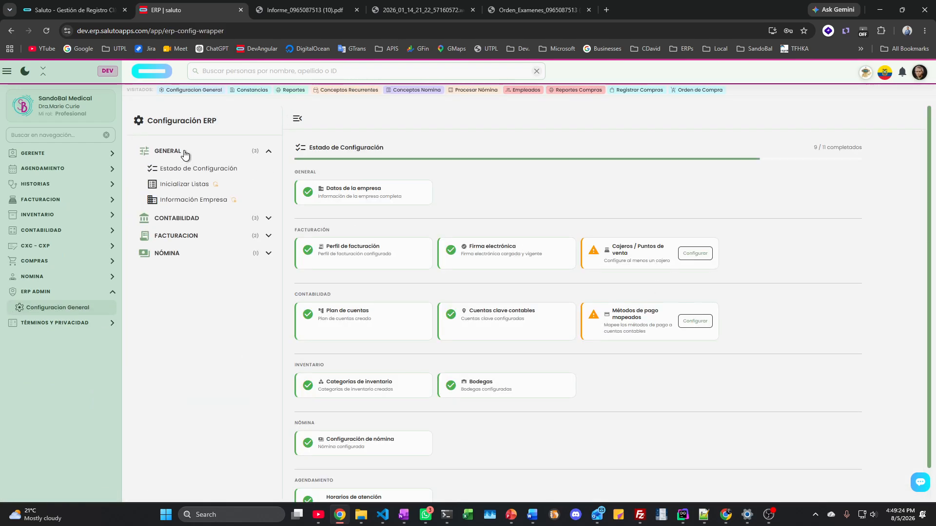
click(195, 200)
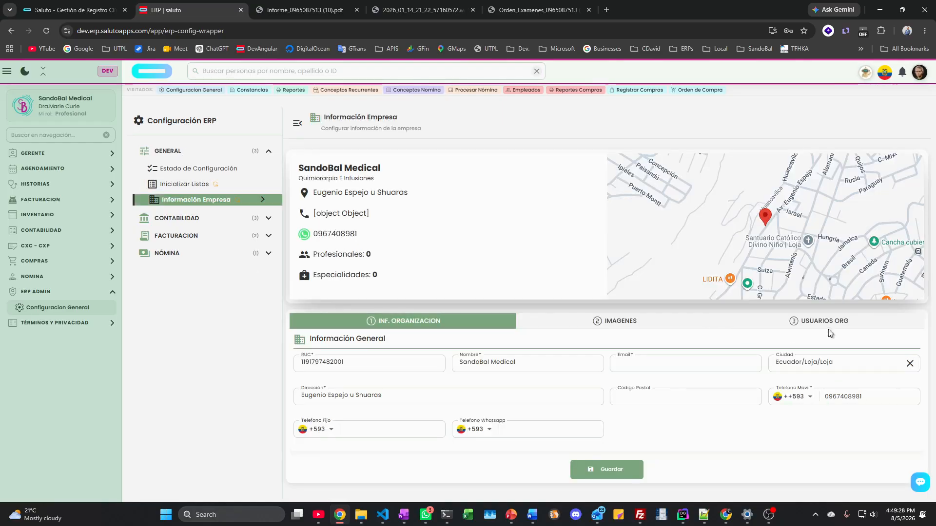
click(830, 324)
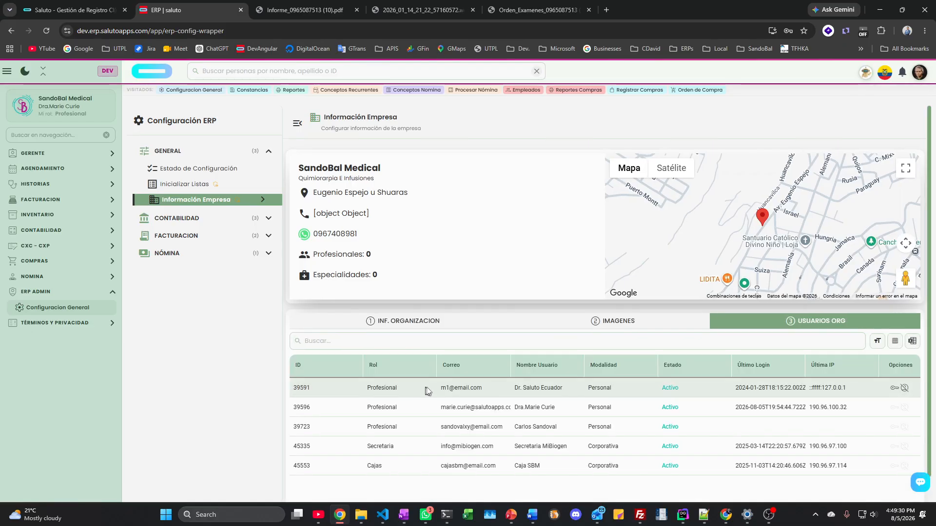
Step: Review the first user's per-module subscription permissions, then bring up the Soporte Saluto-Xylo chat
click(896, 388)
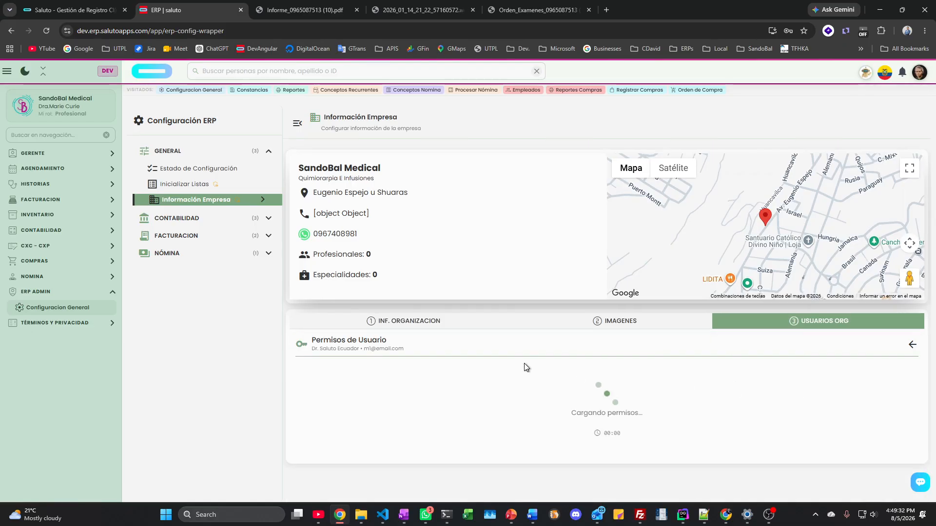
scroll(532, 347, down, 5)
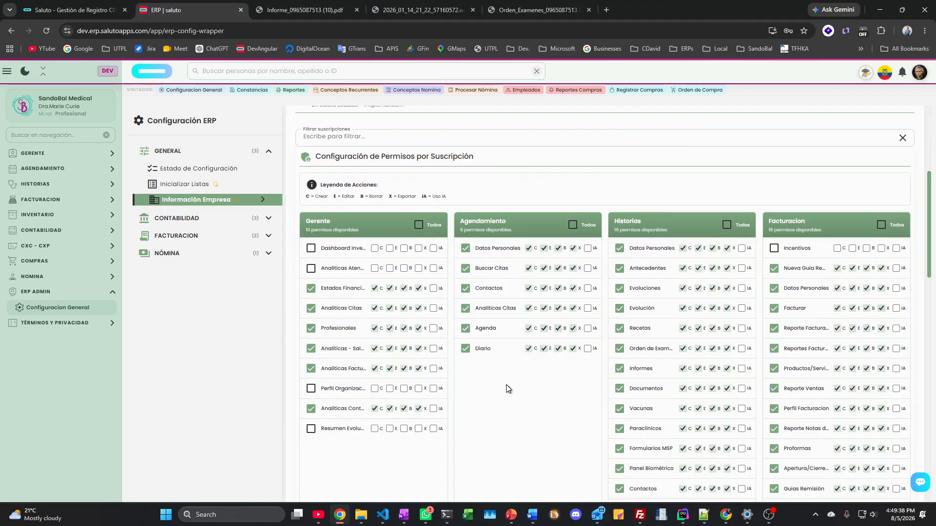
scroll(506, 388, down, 4)
scroll(506, 387, down, 13)
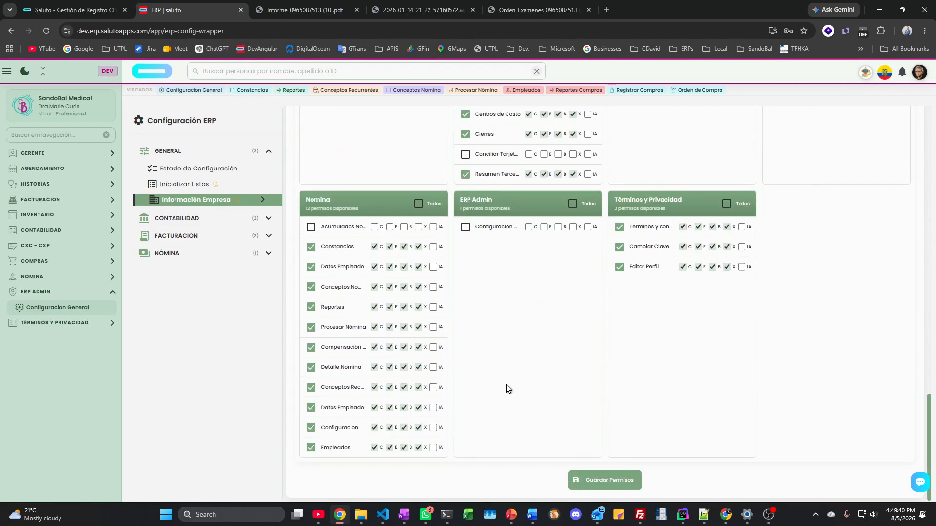
scroll(506, 388, down, 1)
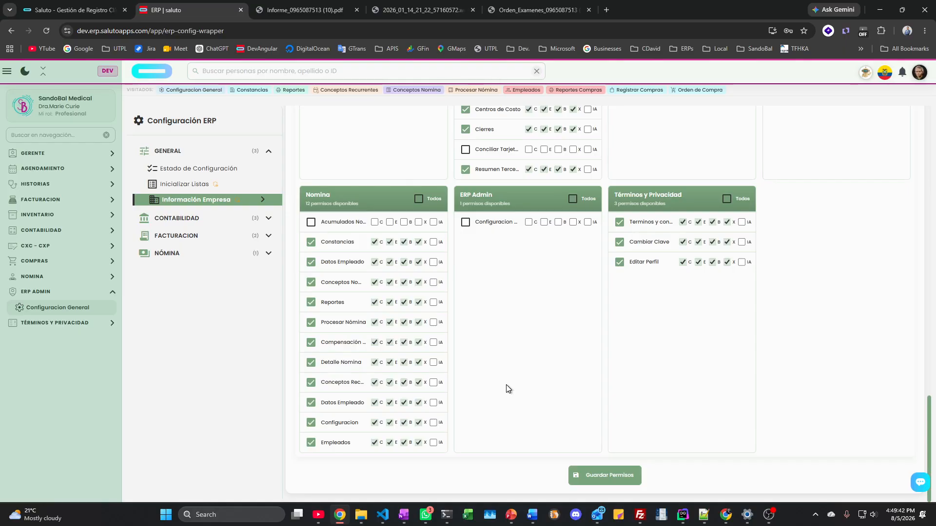
scroll(511, 355, up, 18)
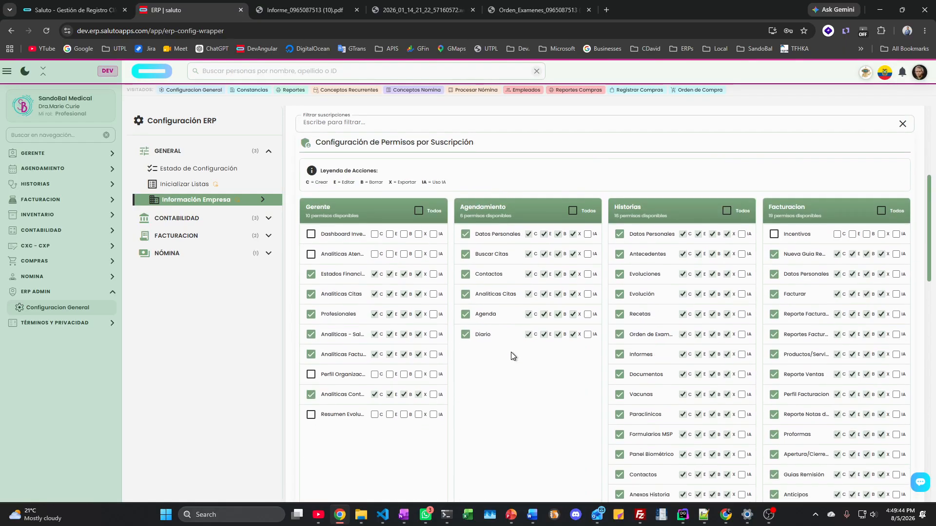
scroll(511, 352, up, 5)
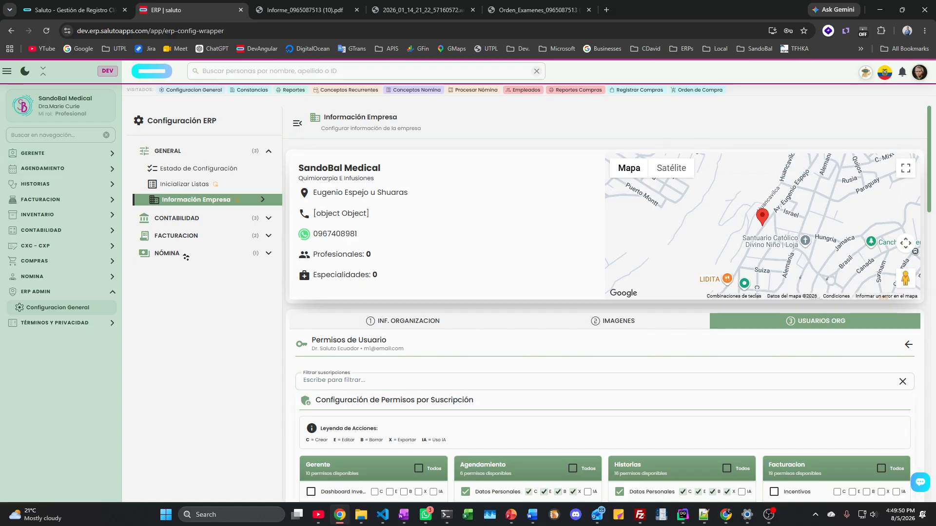
scroll(802, 377, down, 20)
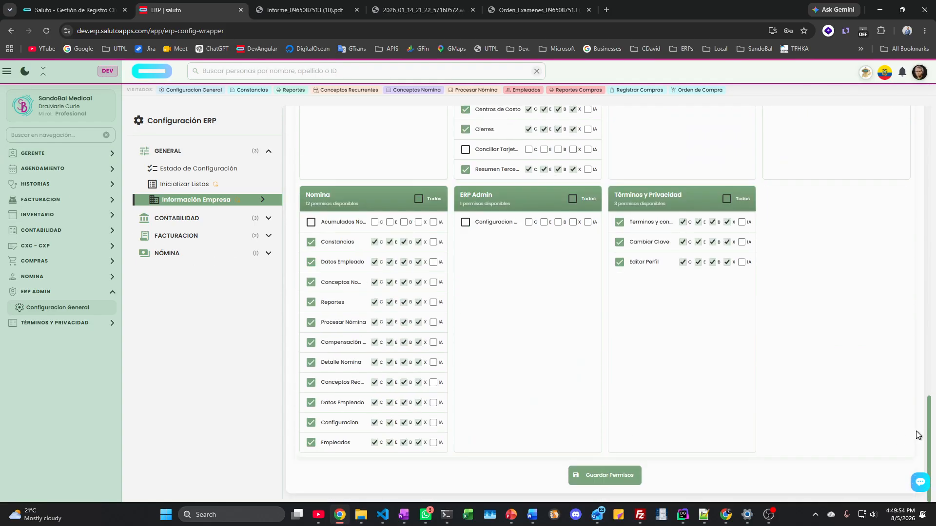
click(920, 482)
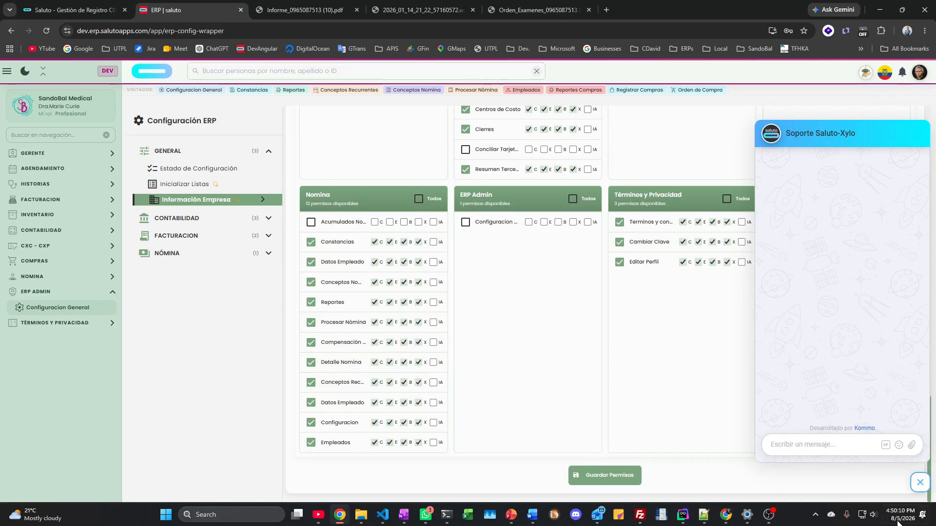
Step: Close the Soporte Saluto-Xylo chat so only the Permisos de Usuario grid shows
click(919, 485)
click(920, 484)
click(339, 515)
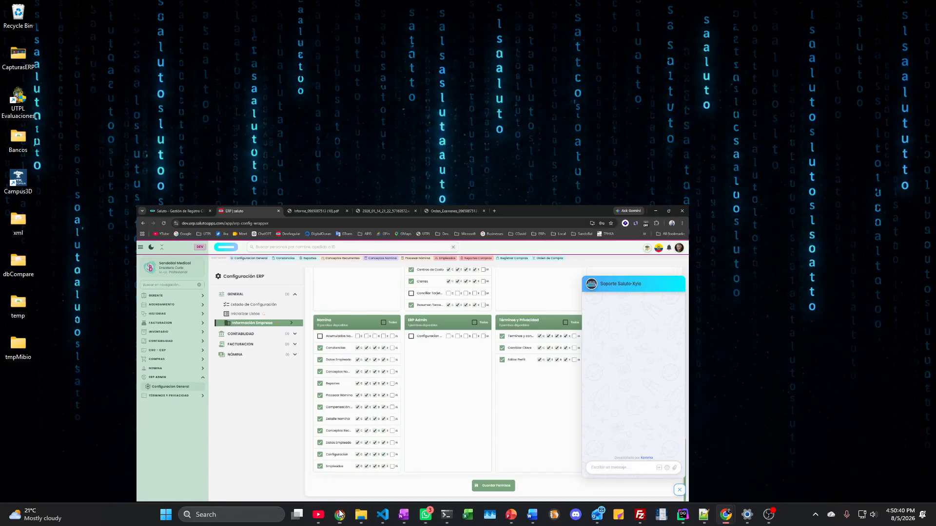
click(339, 514)
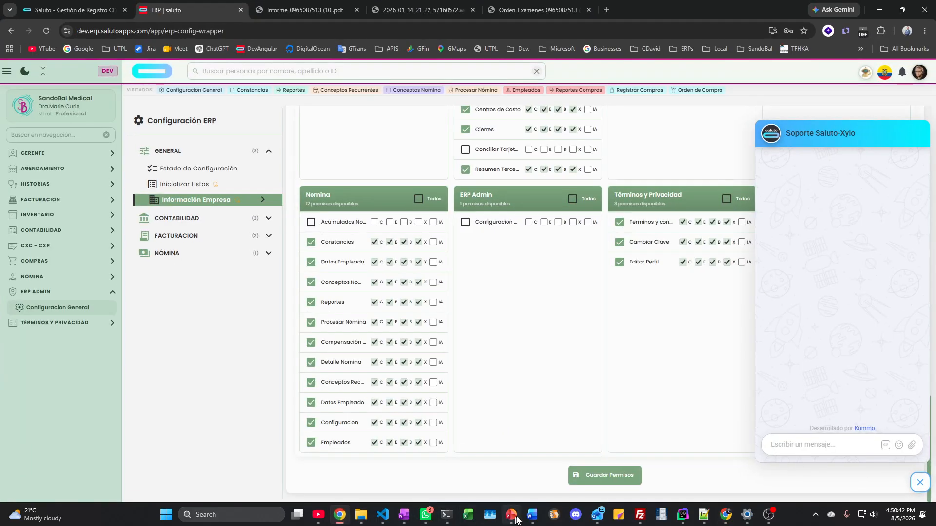
mouse_move(408, 521)
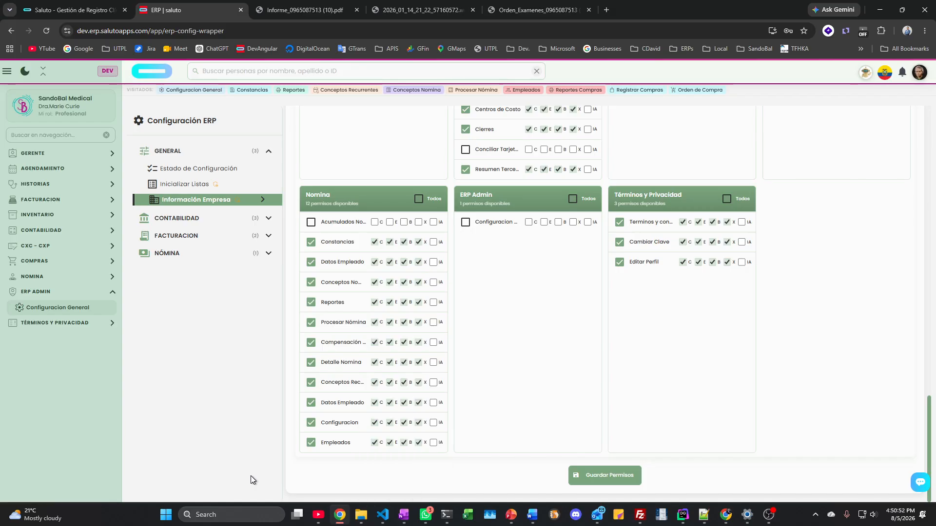
click(356, 10)
click(357, 10)
click(357, 10)
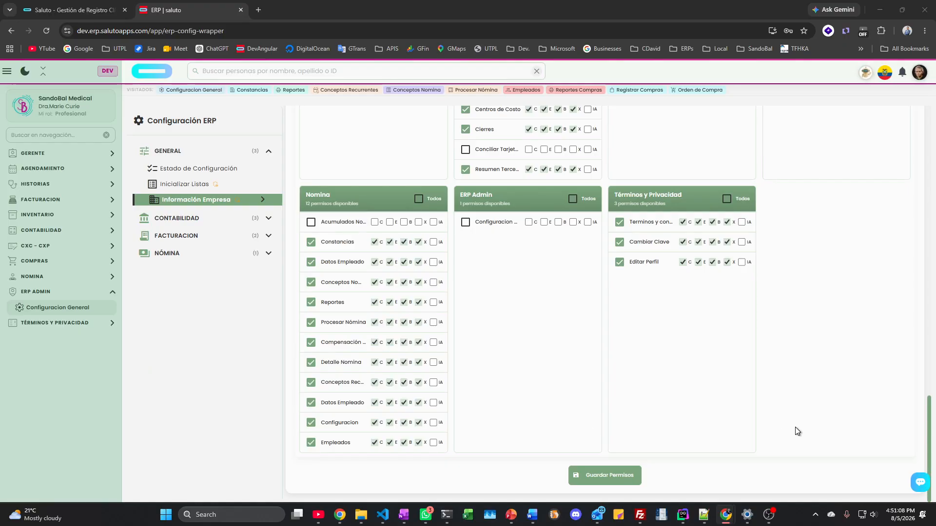
scroll(795, 427, up, 1)
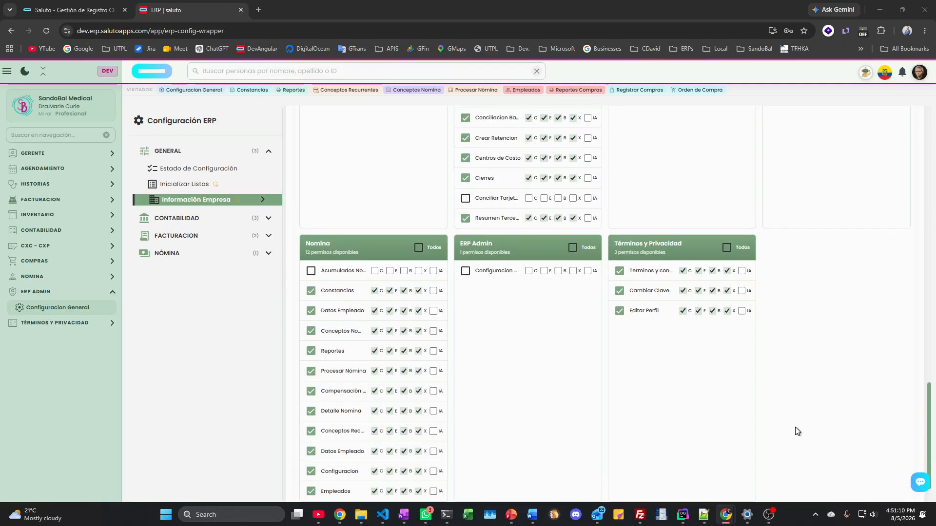
scroll(795, 427, up, 12)
scroll(795, 427, up, 4)
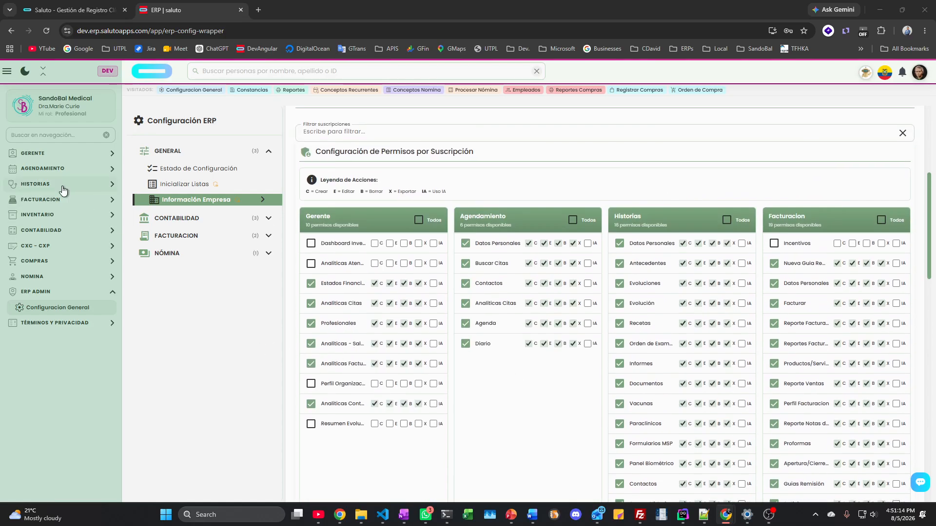
click(61, 186)
Step: Load a patient's Historia Clínica with its vital-signs chart and 164 recorded evolutions
click(46, 262)
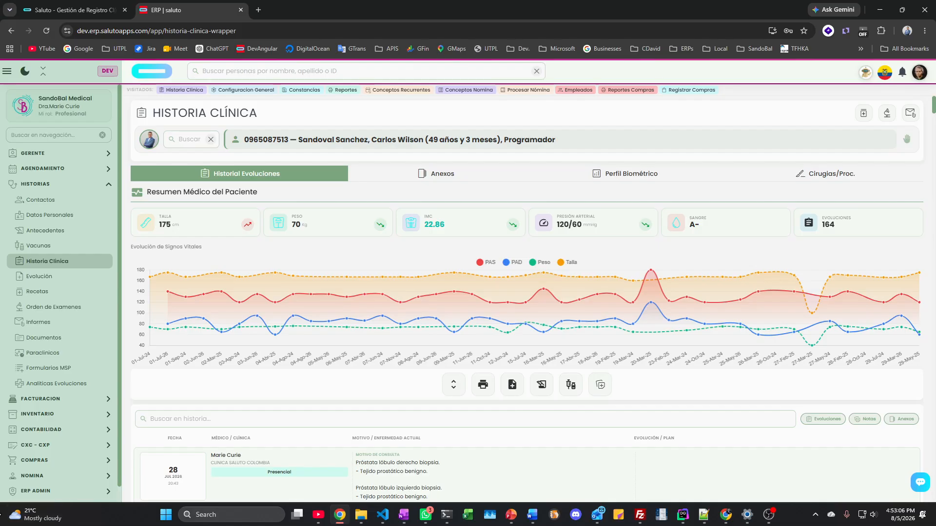
Step: View the six monthly periods in Procesar Nómina, then open Analíticas Citas under AGENDAMIENTO
click(27, 478)
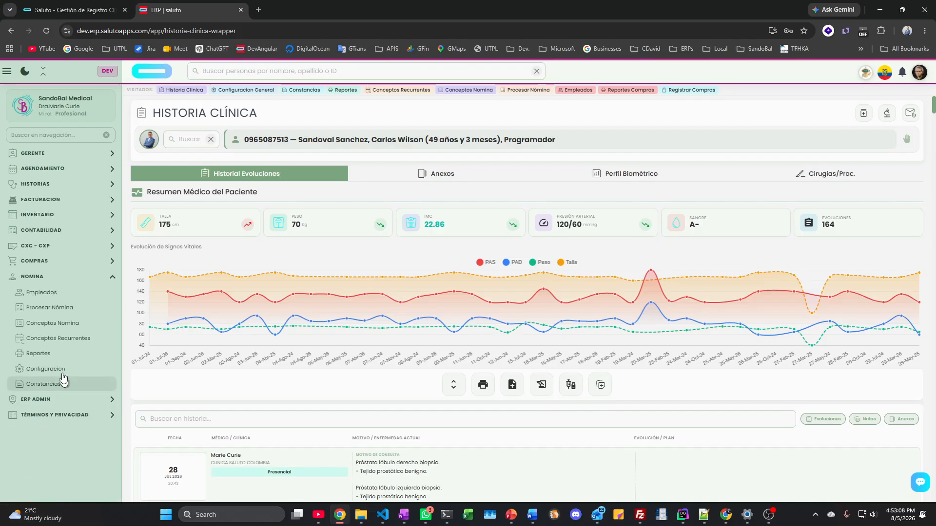
click(46, 314)
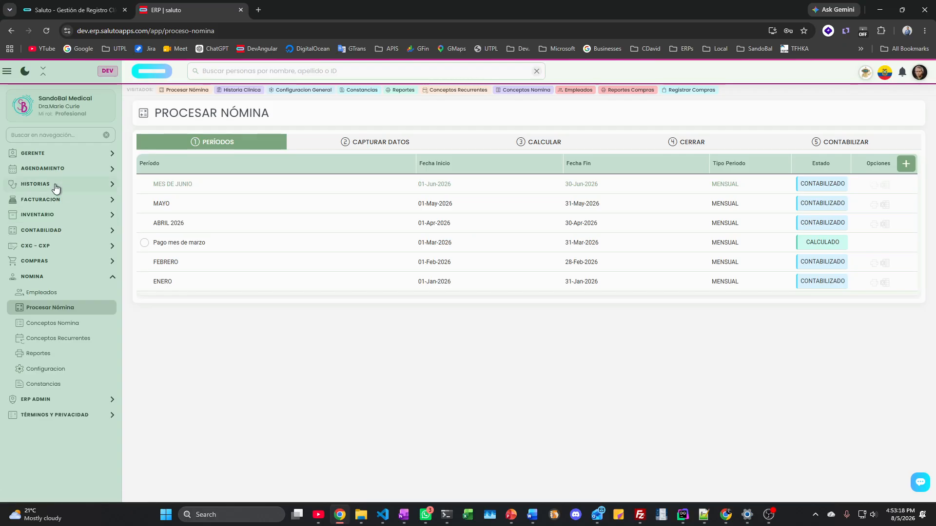
click(48, 169)
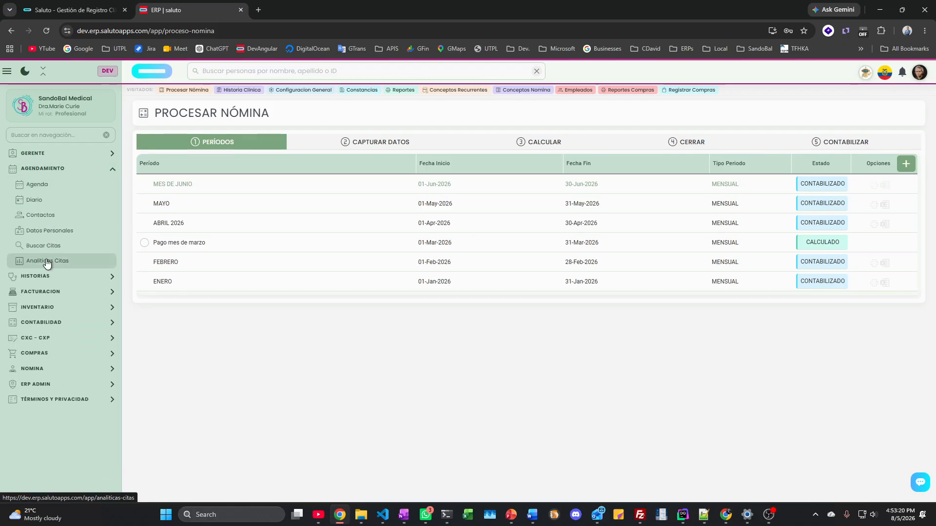
click(47, 261)
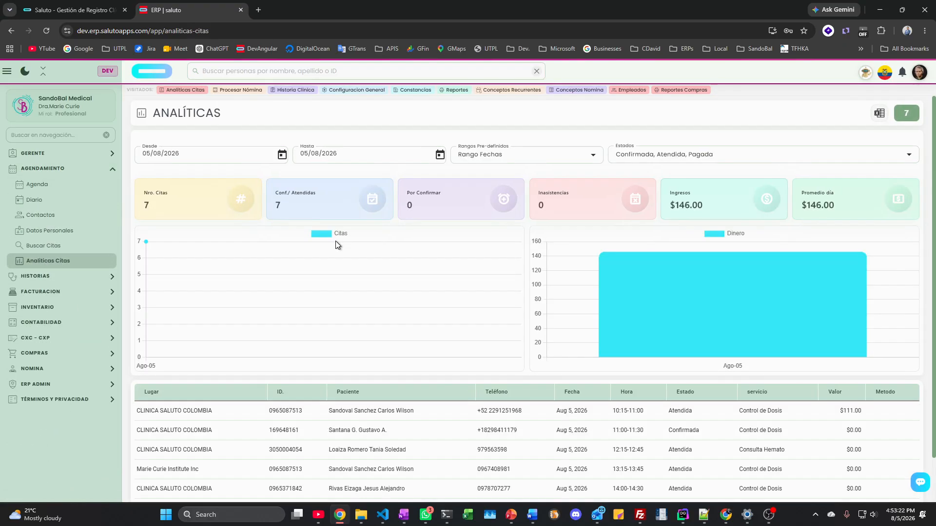
Step: Scroll through the 7 appointments for 05/08/2026, then expand FACTURACION in the sidebar
scroll(361, 292, down, 1)
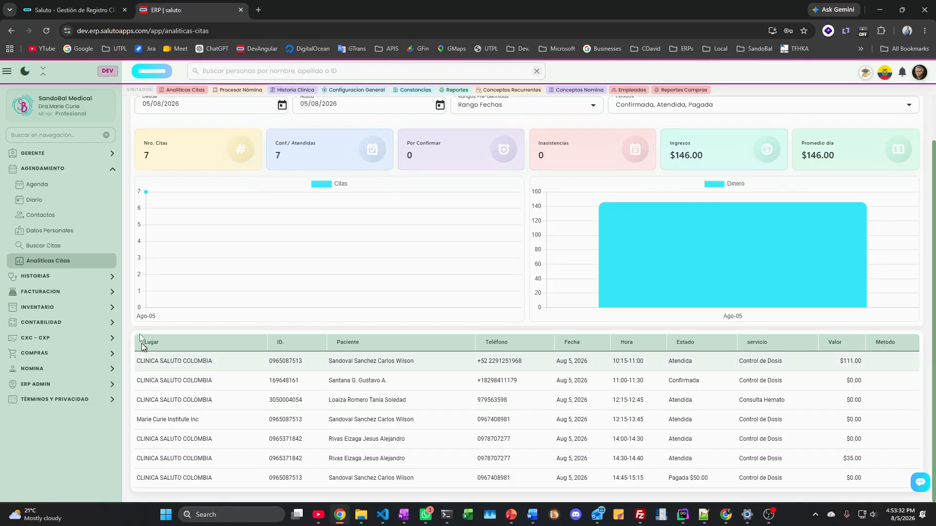
click(67, 170)
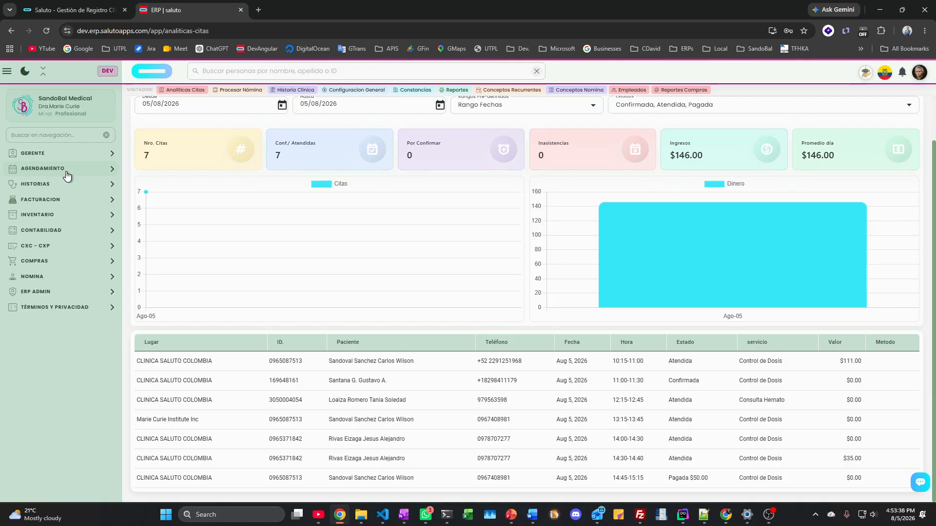
click(42, 201)
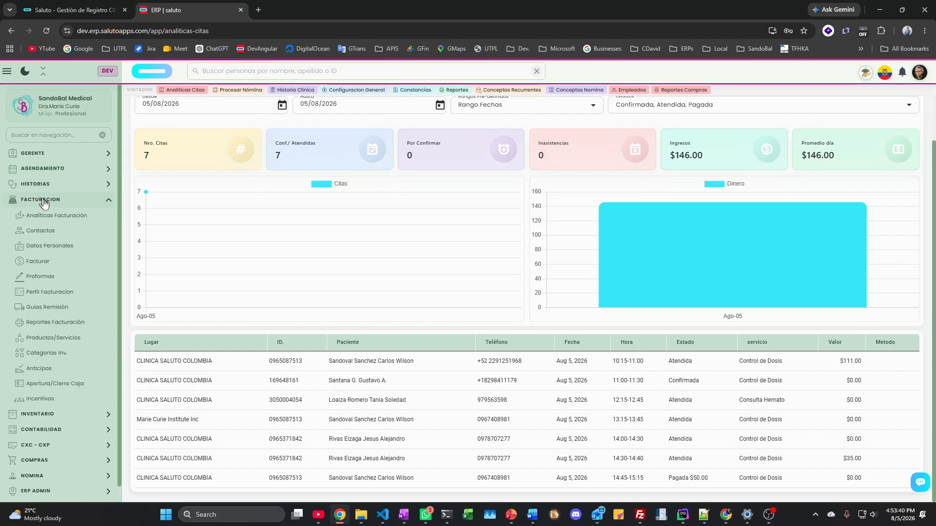
Step: Open the Incentivos commission report totalling $360.15, inspecting the top earner's 12 transactions ($237.15)
click(58, 400)
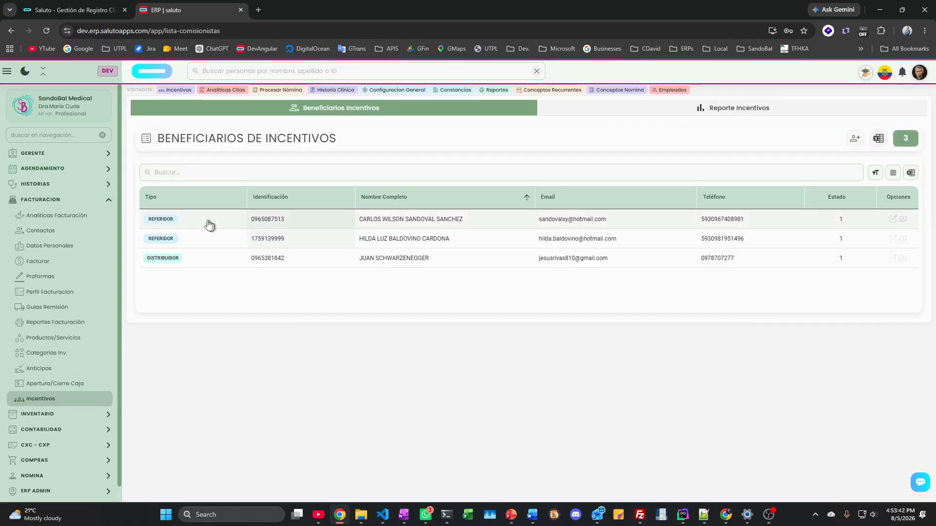
click(731, 108)
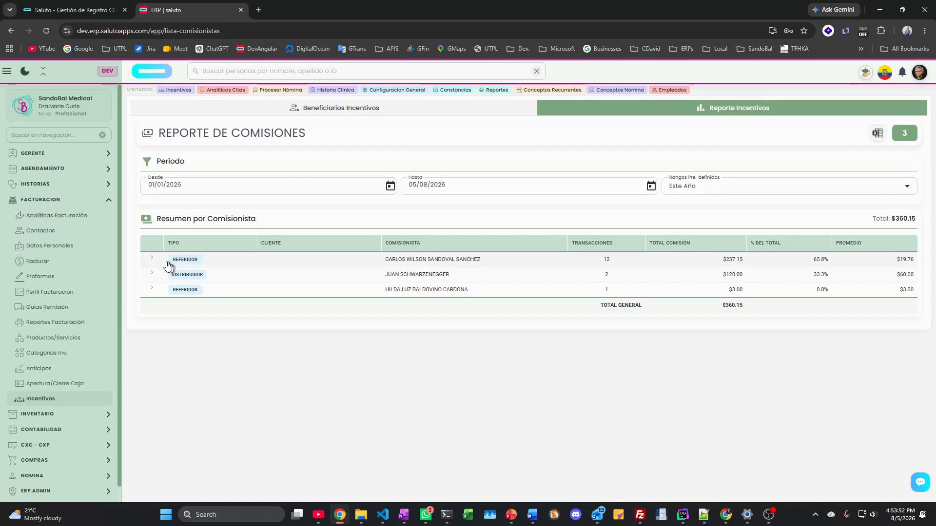
click(413, 262)
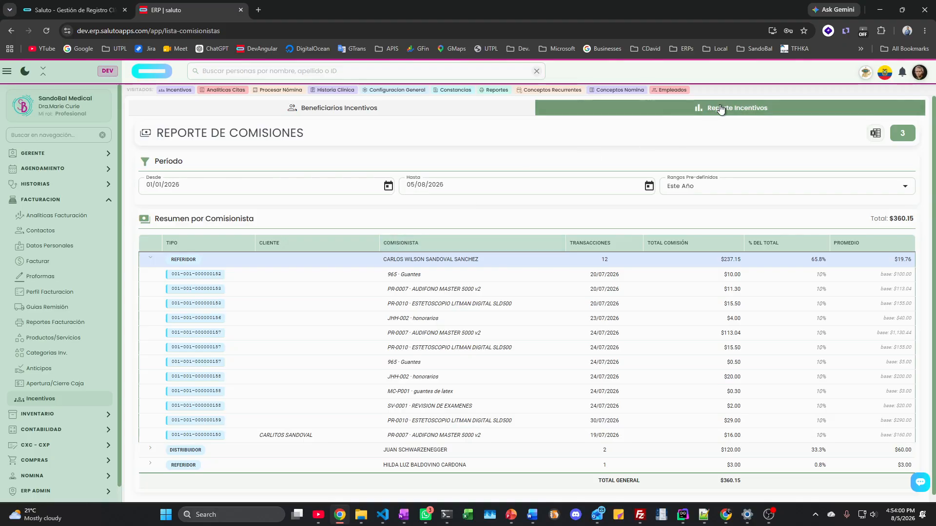
click(177, 261)
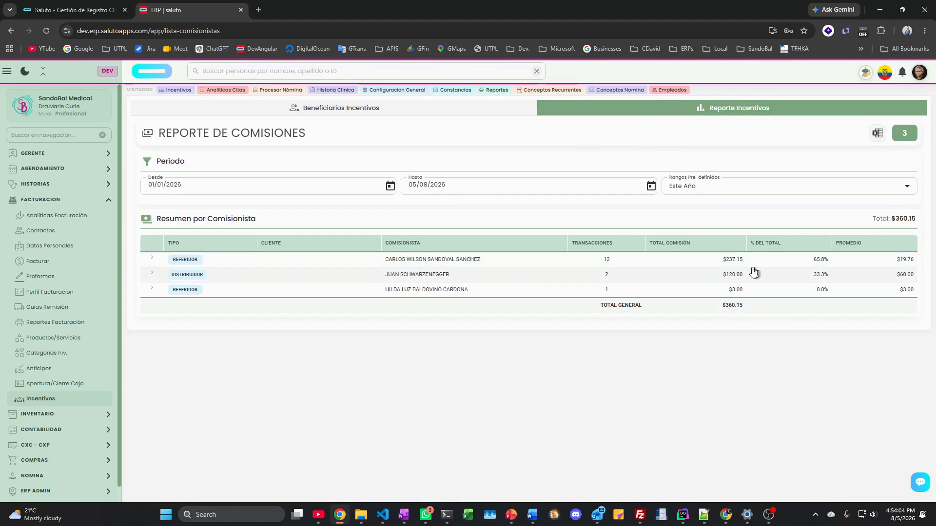
drag(719, 264, 744, 268)
click(223, 262)
Step: Export the commissions report to Excel and open ReporteComisiones-2026-08-05_2026-08-05 (5).xlsx from downloads
click(878, 133)
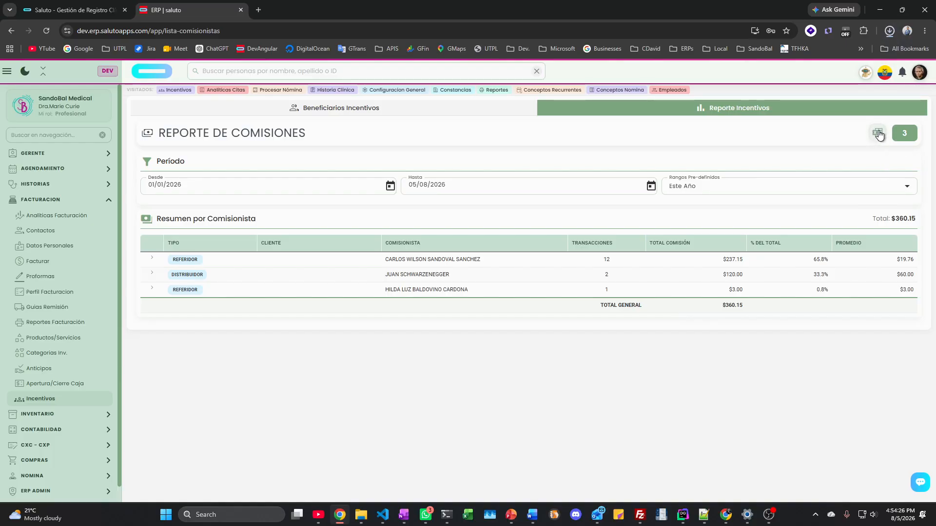
click(890, 30)
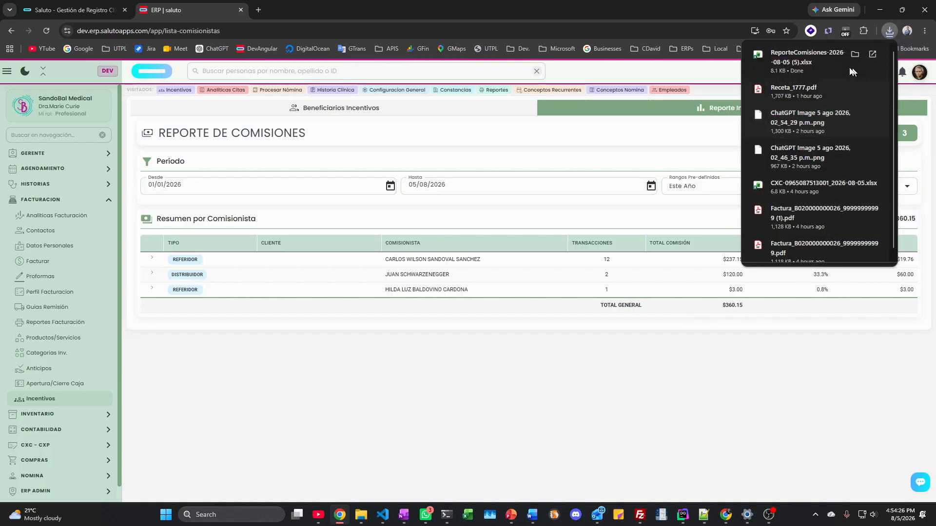
click(811, 61)
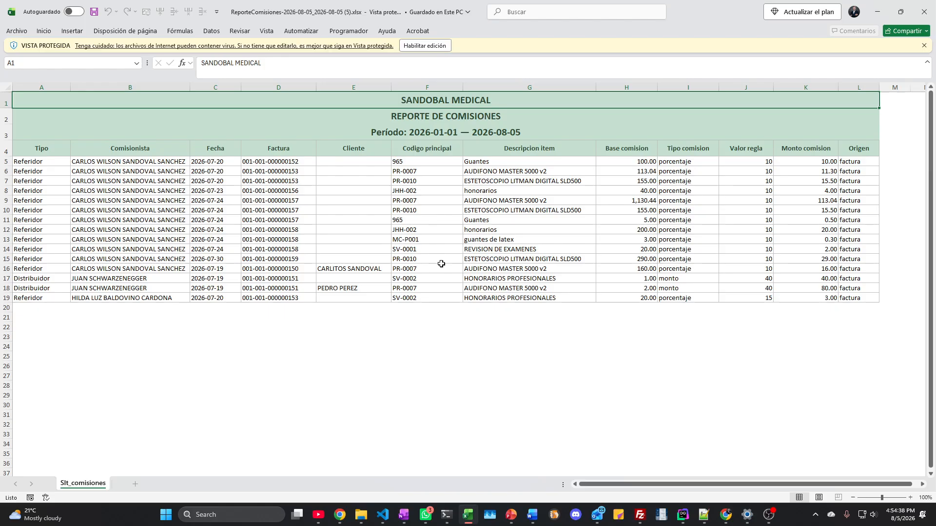
Step: Close the ReporteComisiones Excel workbook to get back to Reporte de Comisiones
click(920, 12)
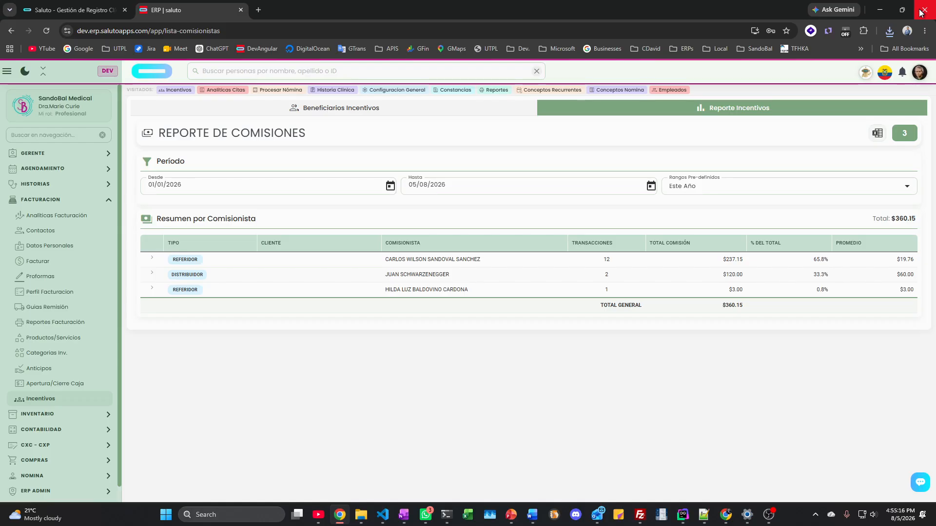
Step: Collapse the FACTURACION section in the sidebar
click(44, 200)
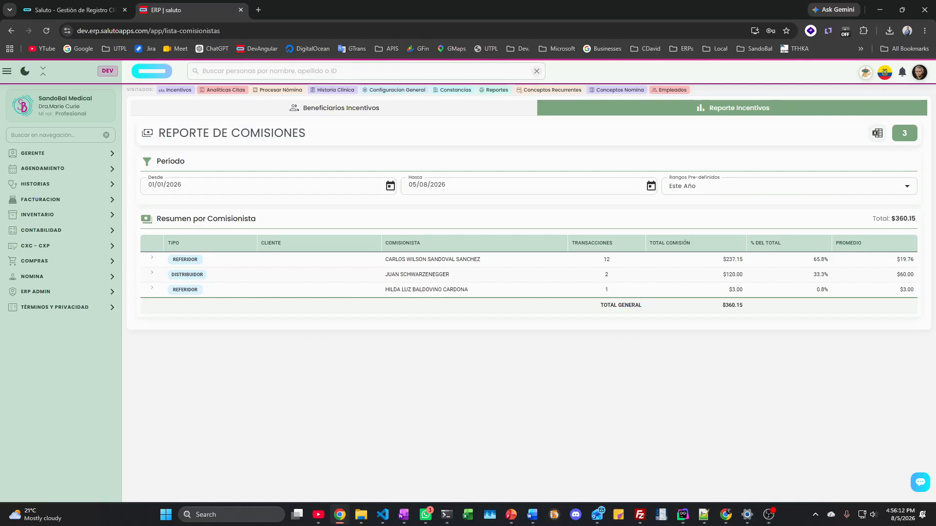
Step: Change the working organization to CLINICA SALUTO COLOMBIA via Cambiar Organización
click(920, 72)
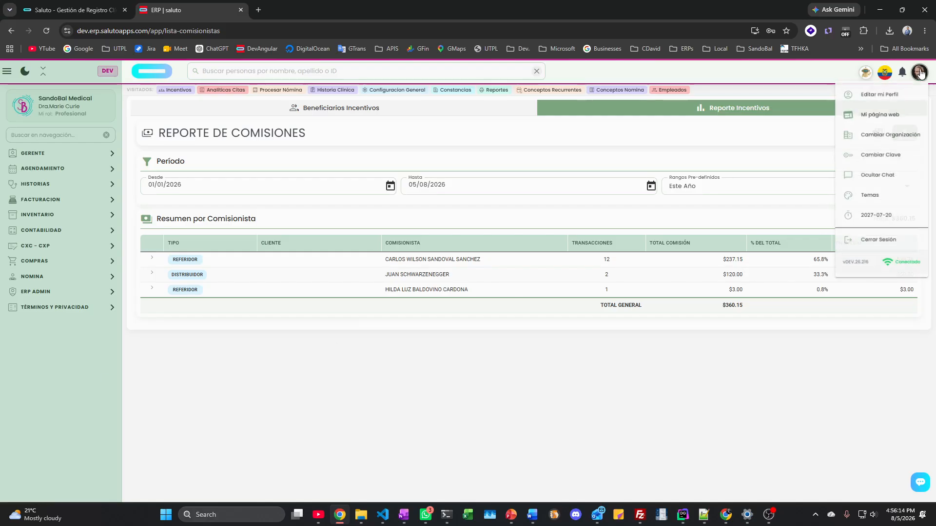
click(884, 132)
click(295, 278)
click(397, 312)
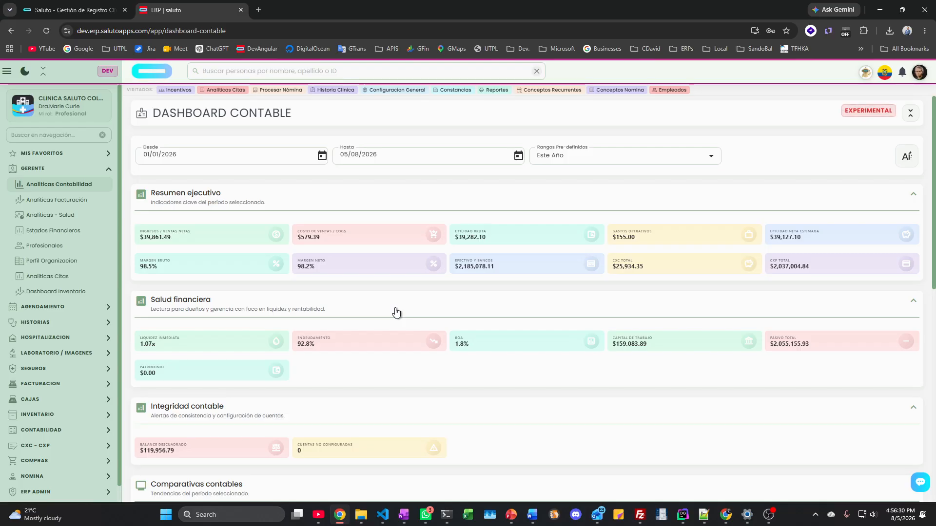
Step: Collapse GERENTE in the sidebar and toggle the dark theme on, then back to light
click(70, 171)
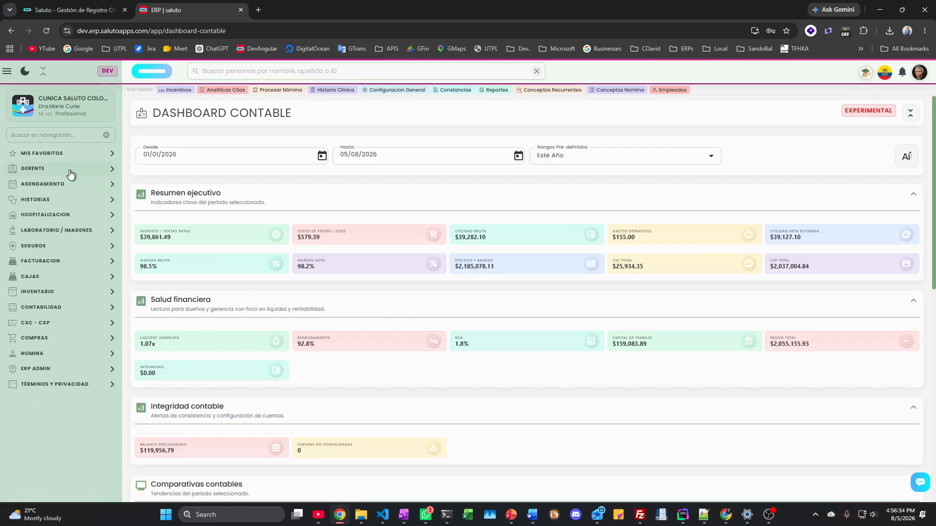
click(24, 72)
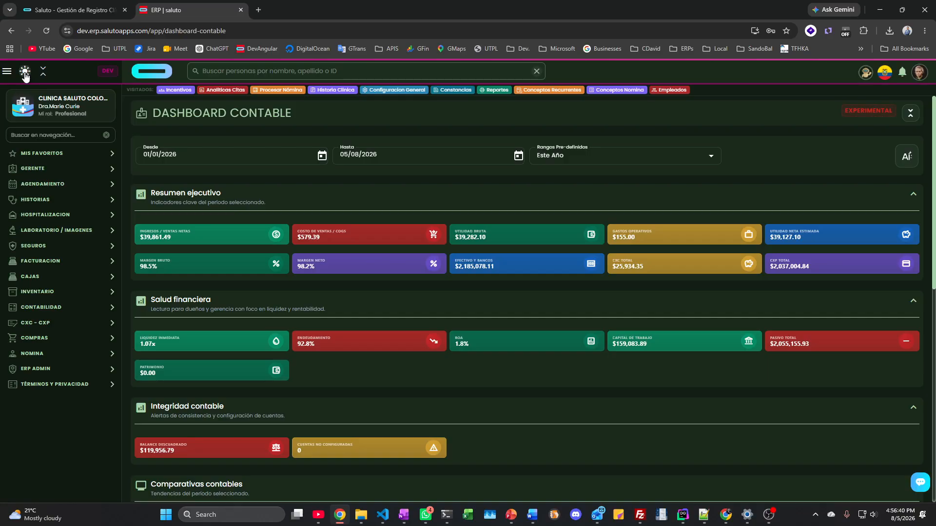
click(25, 72)
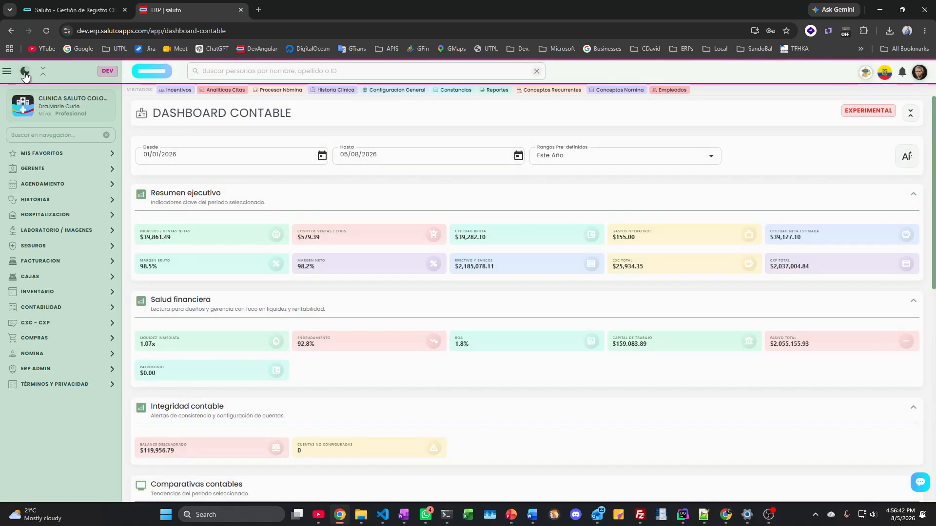